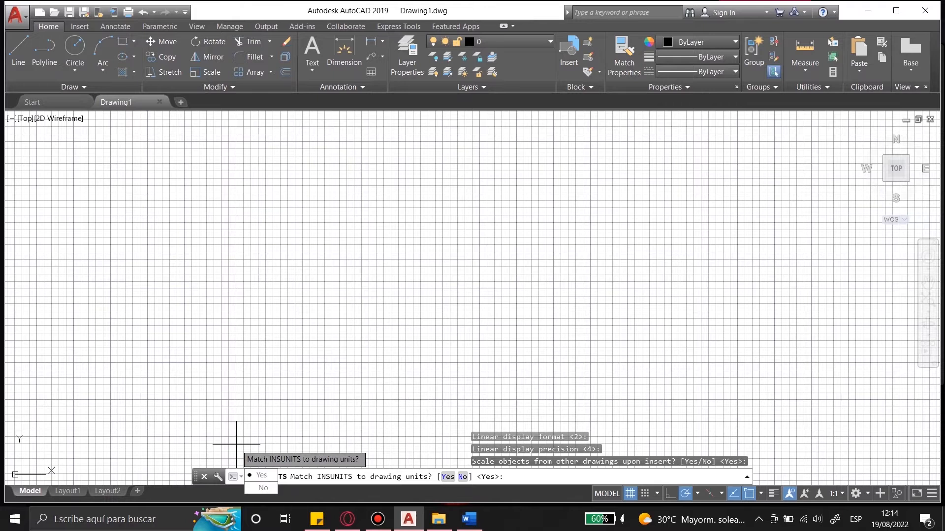
Complete the drawing units setup by matching INSUNITS to the drawing units and scaling objects in the current drawing.
key("Return")
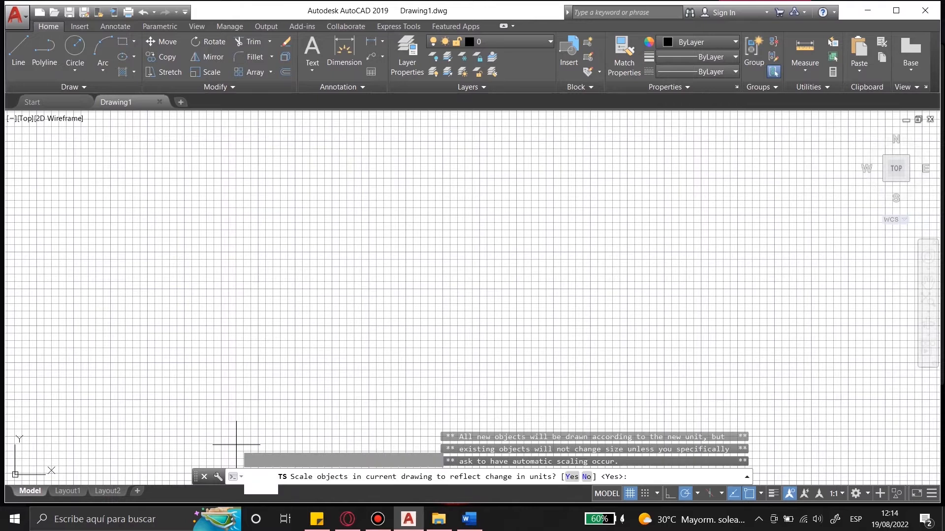
key("Return")
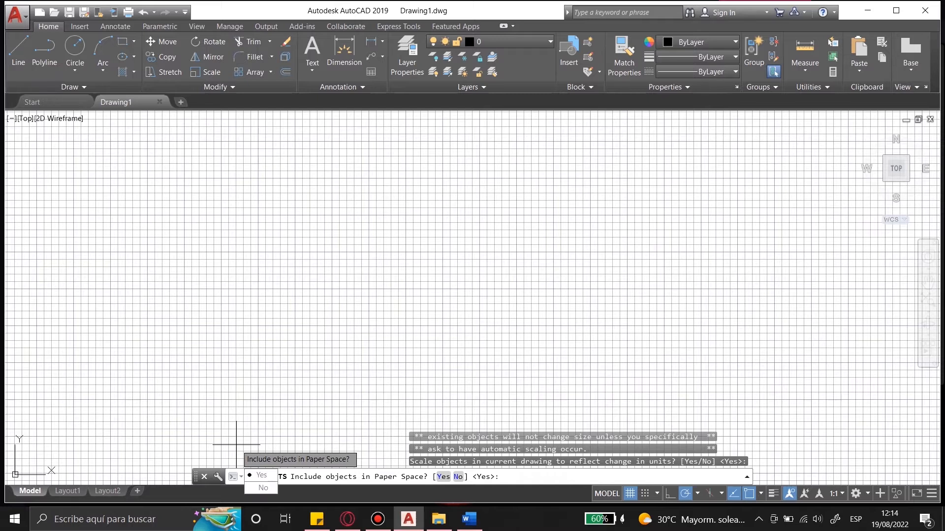
key("Return")
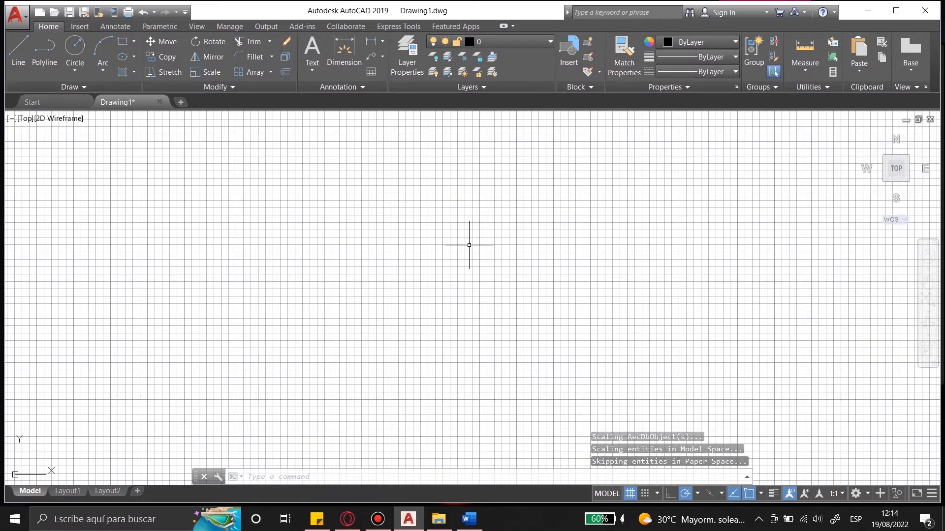
scroll(502, 241, "down", 5)
scroll(308, 299, "up", 5)
scroll(176, 244, "down", 2)
scroll(277, 313, "up", 4)
scroll(282, 264, "down", 2)
scroll(268, 345, "up", 4)
scroll(78, 257, "up", 2)
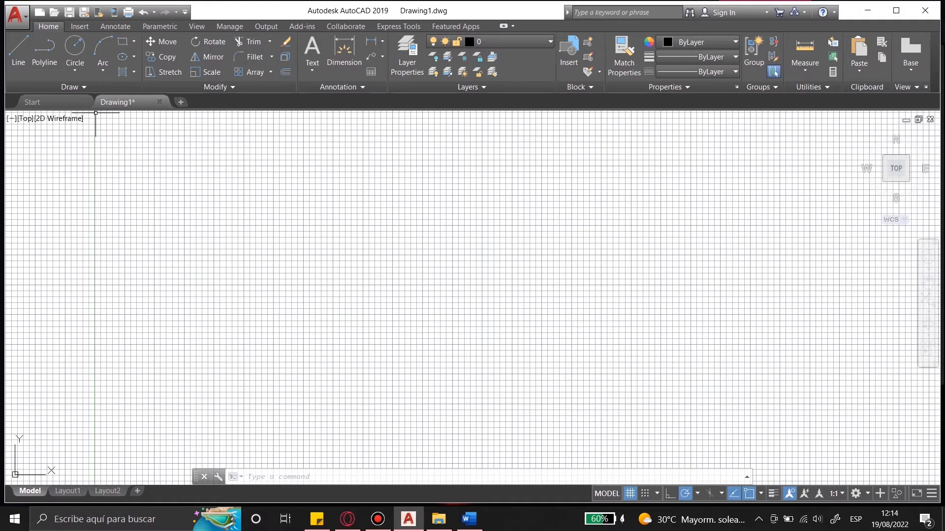
Save the drawing as an AutoCAD drawing template named MarianaArchTemplate, keeping Metric as the measurement.
left_click(15, 15)
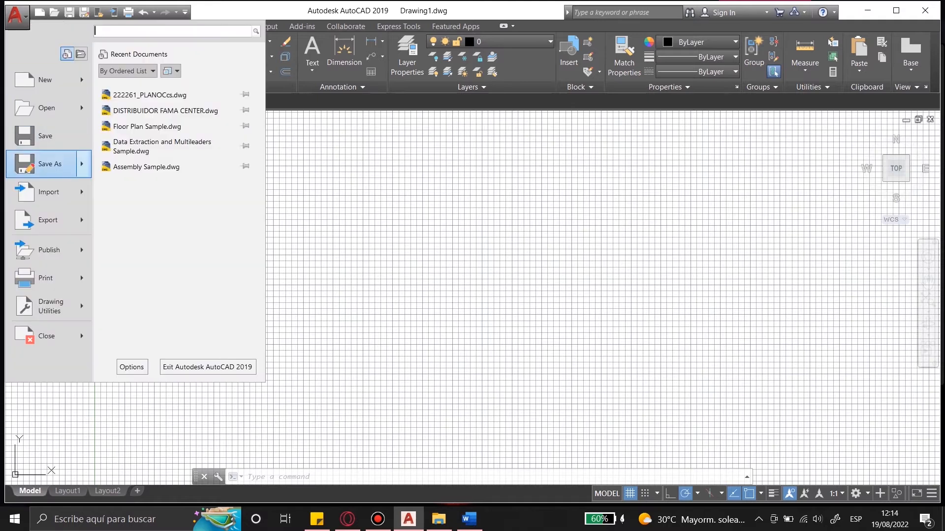
mouse_move(47, 164)
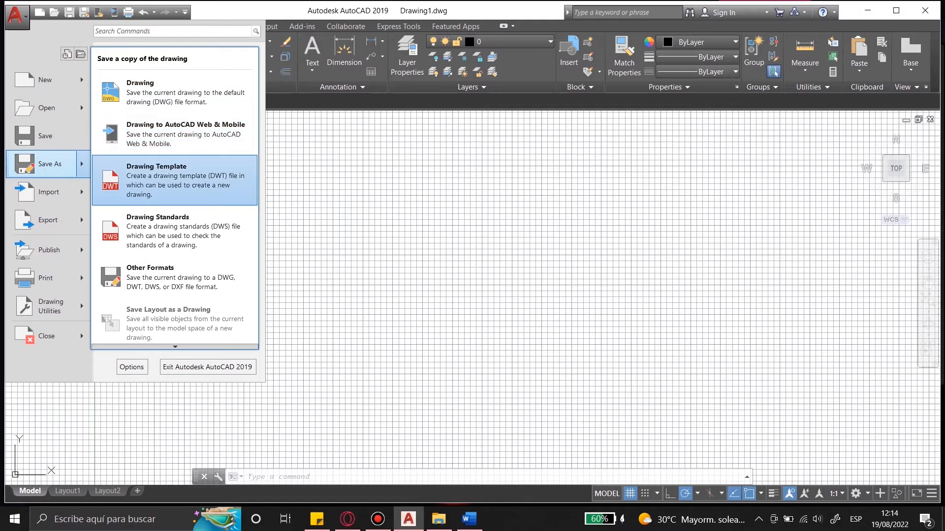
left_click(175, 179)
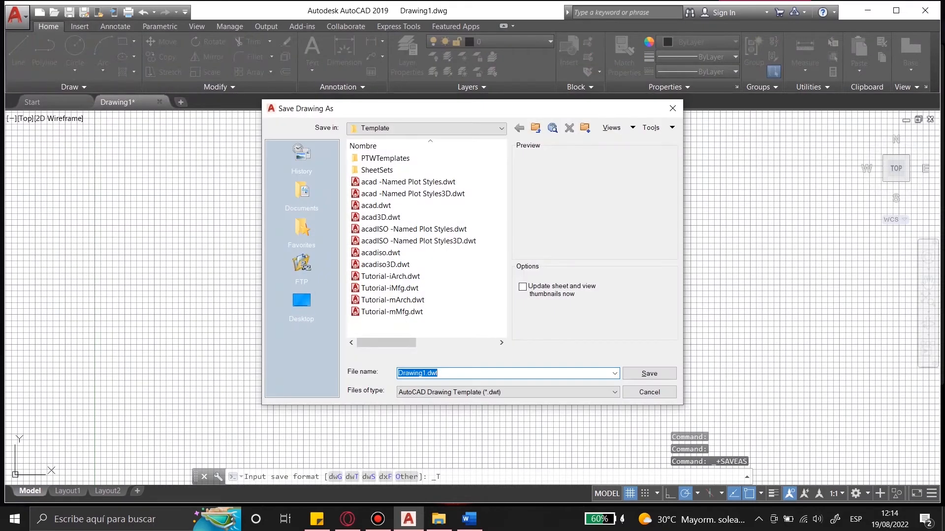
type("MarianaArch")
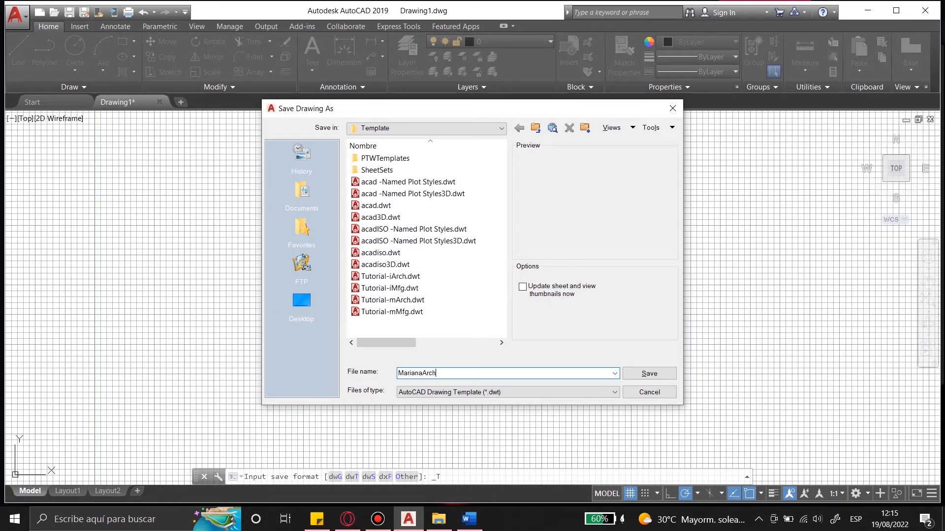
type("Template")
key("Return")
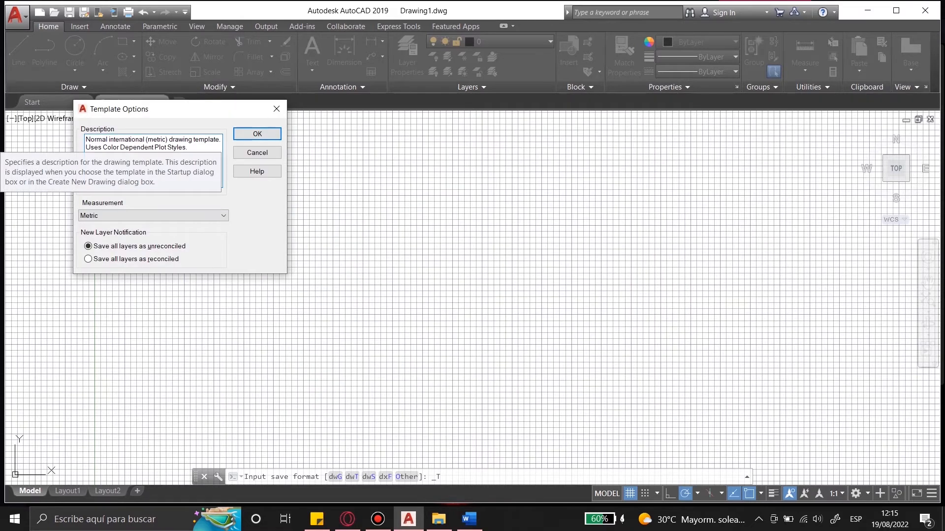
left_click(153, 216)
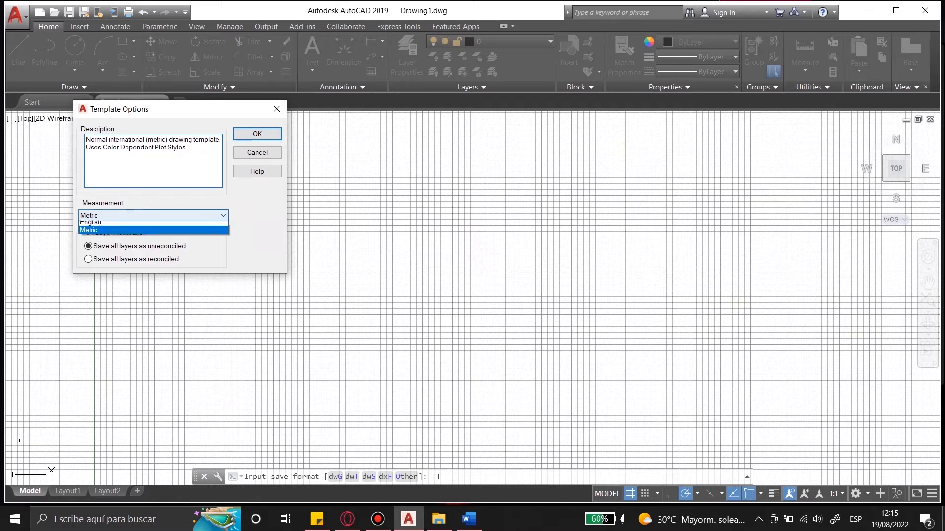
left_click(222, 216)
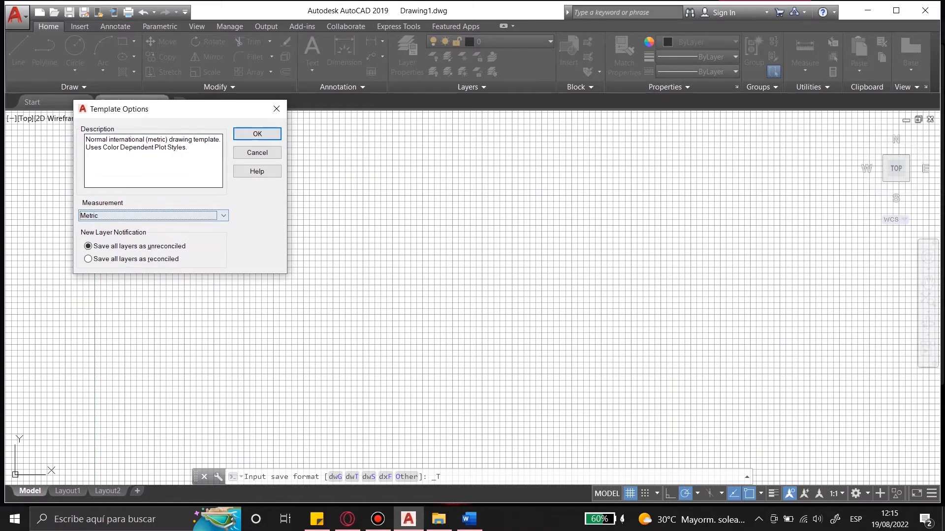
left_click(250, 134)
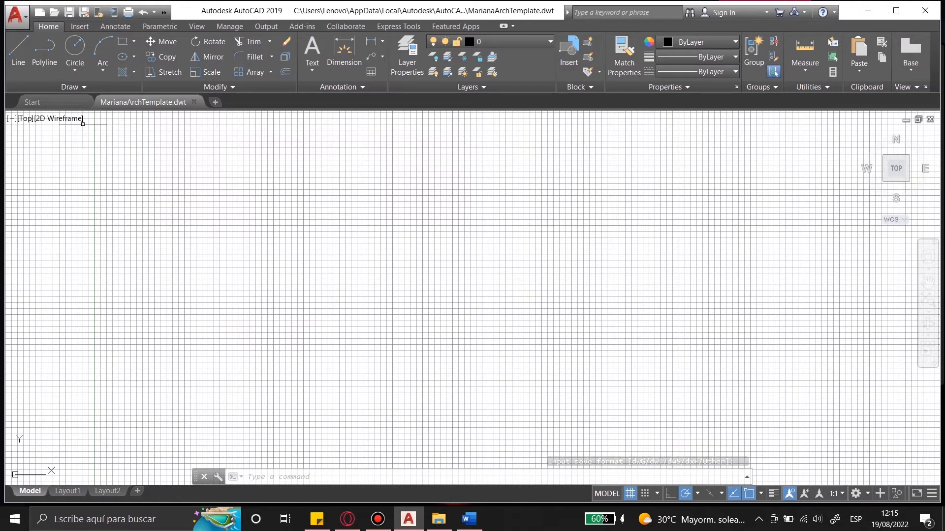
Open the program options and look through the setting categories, from Files to Profiles and back to Drafting.
left_click(17, 15)
left_click(131, 367)
left_click_drag(461, 161, 290, 107)
left_click(223, 128)
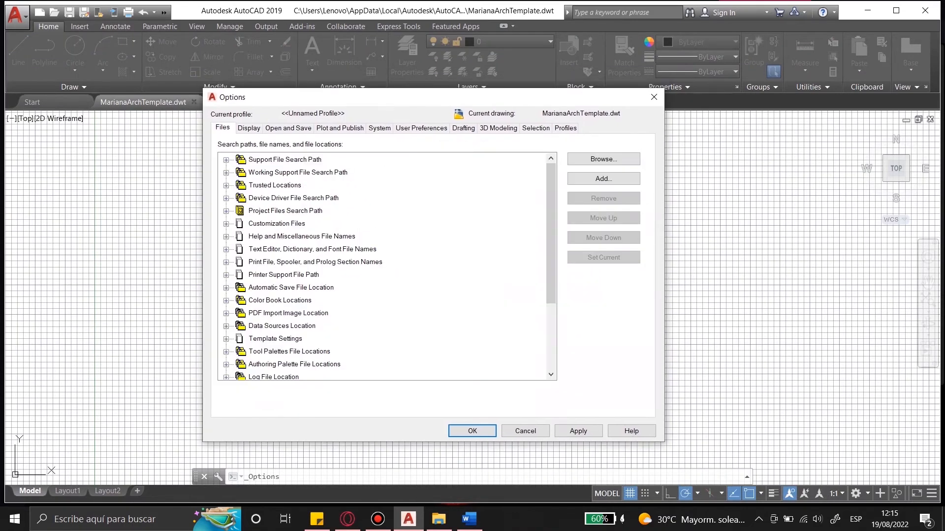
left_click(249, 129)
left_click(288, 129)
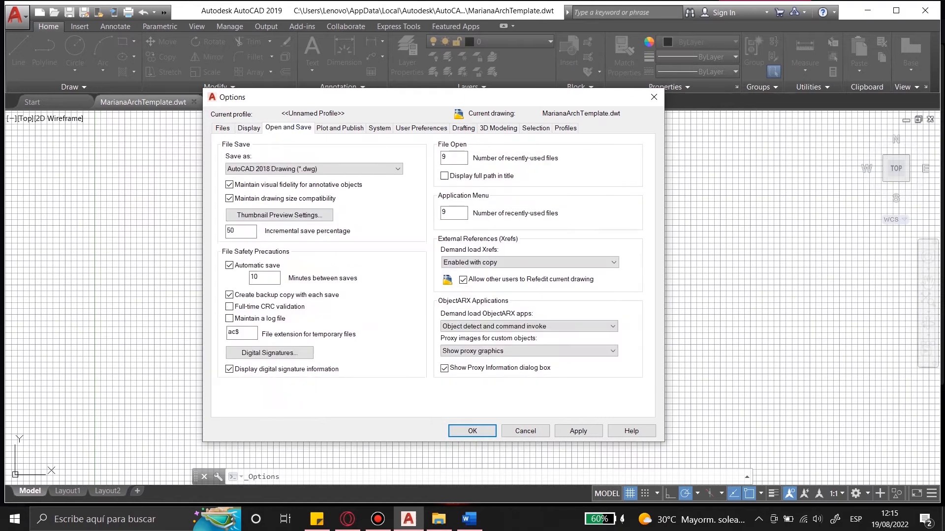
left_click(339, 128)
left_click(379, 128)
left_click(422, 128)
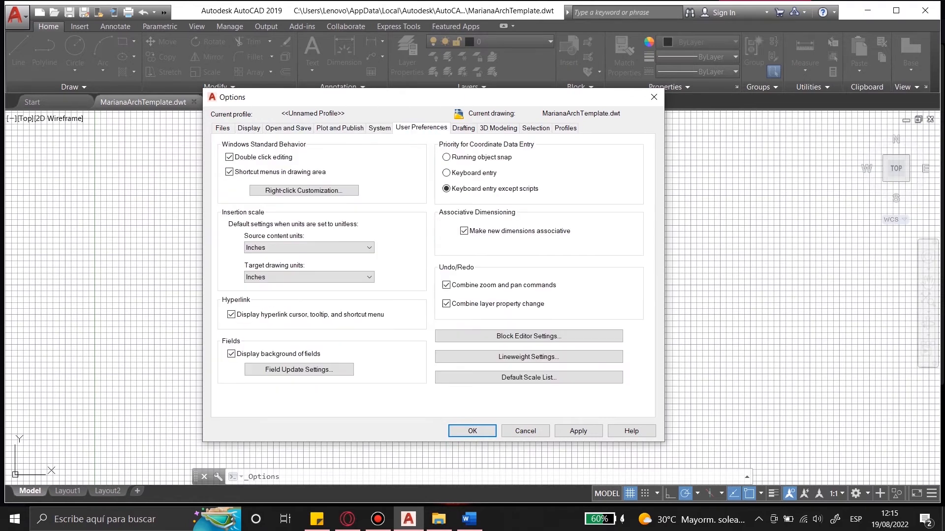
left_click(464, 128)
left_click(498, 128)
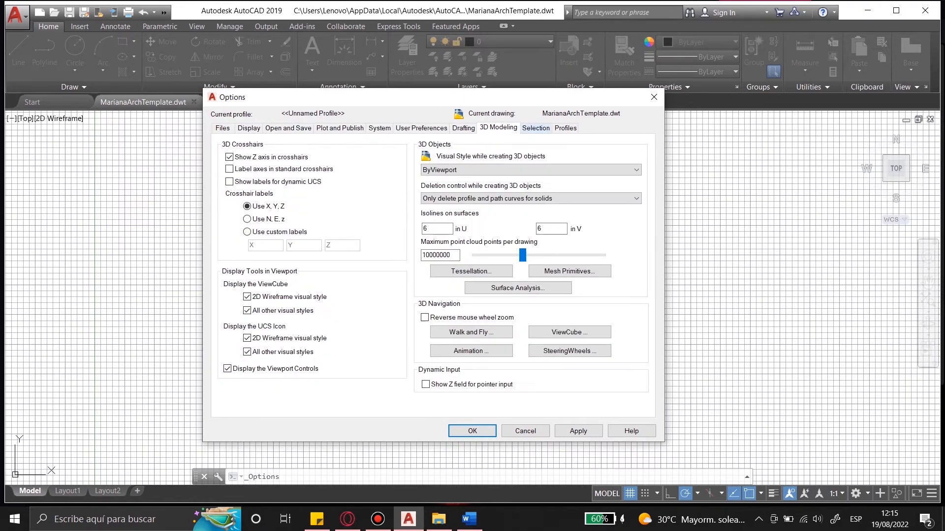
left_click(536, 129)
left_click(566, 128)
left_click(463, 128)
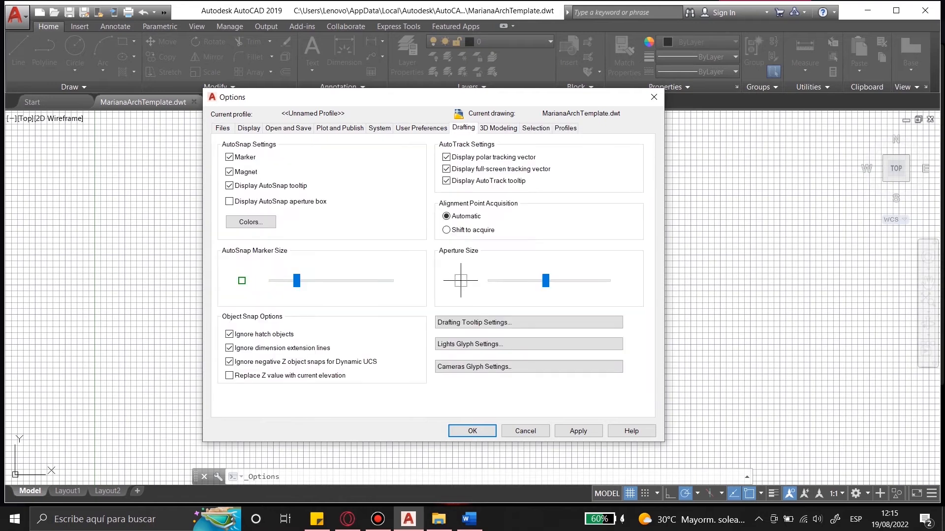
Apply the Light color scheme to the window elements in the display options.
left_click(249, 128)
left_click(333, 157)
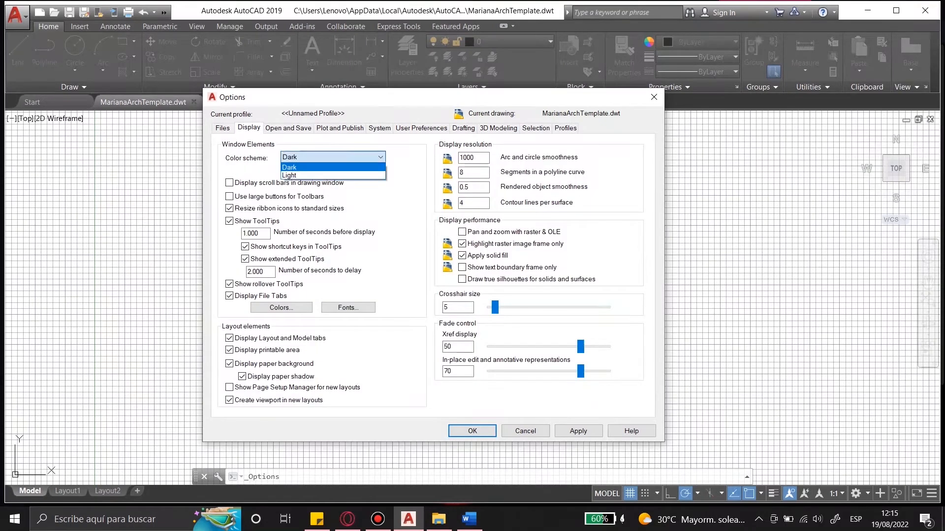
left_click(315, 176)
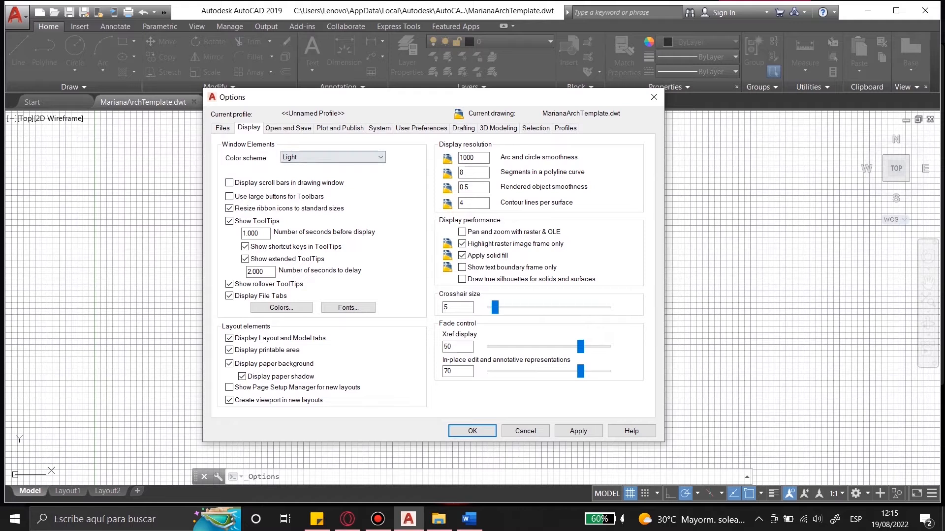
left_click(579, 432)
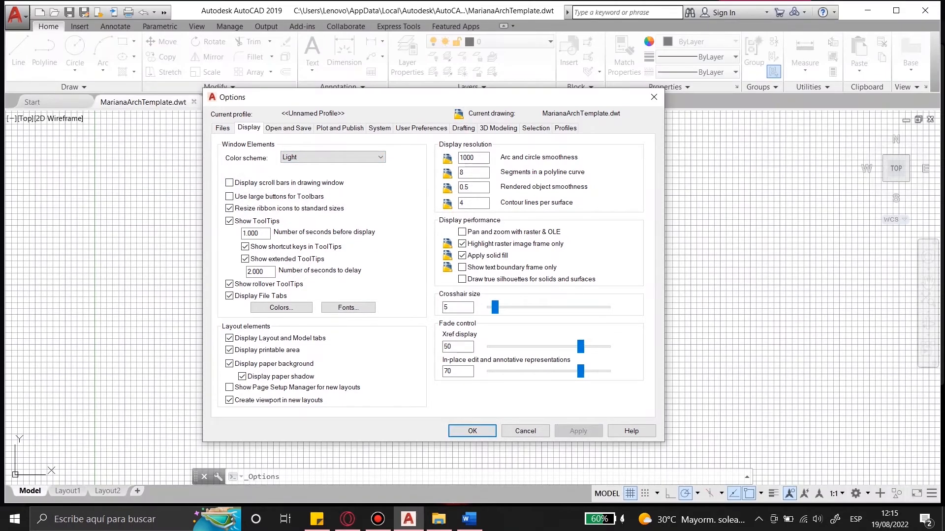
Apply the Dark color scheme to the window elements again.
left_click(332, 157)
left_click(320, 167)
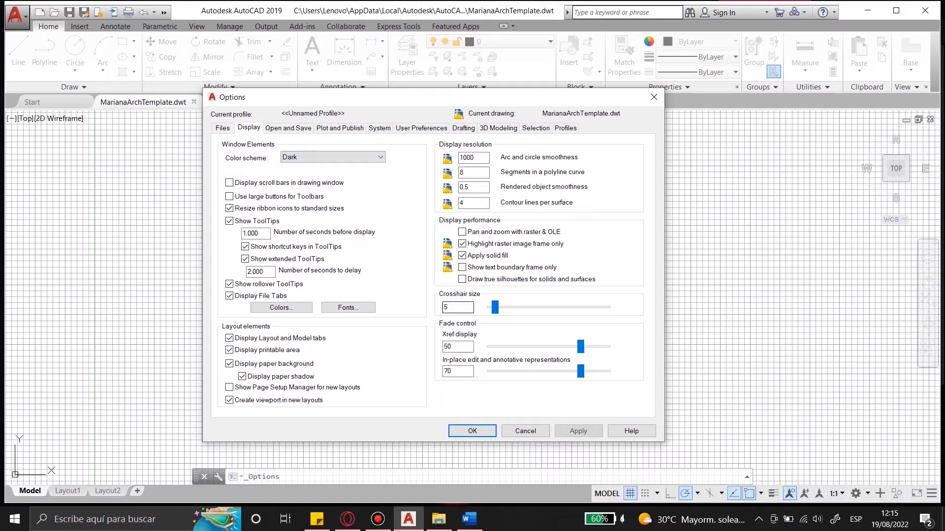
left_click(578, 431)
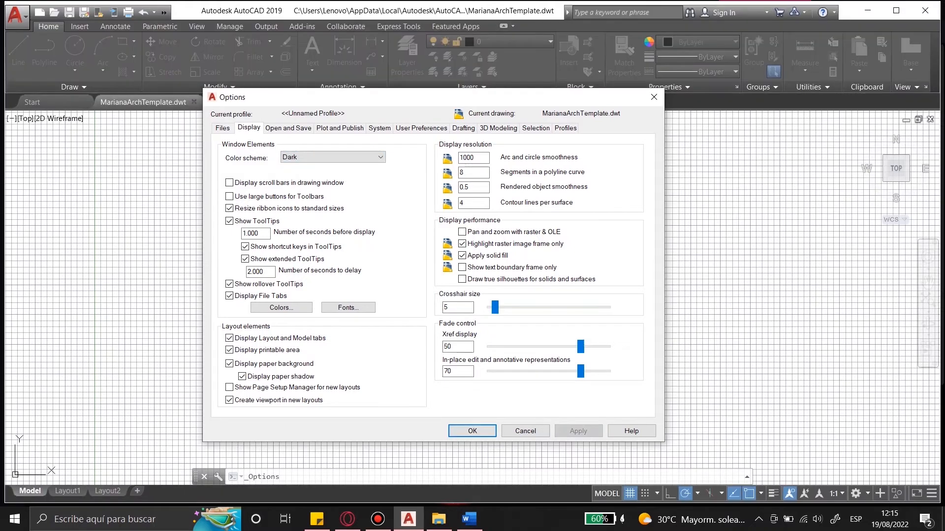
Set the uniform background of the 2D model space to Black and apply it.
left_click(281, 307)
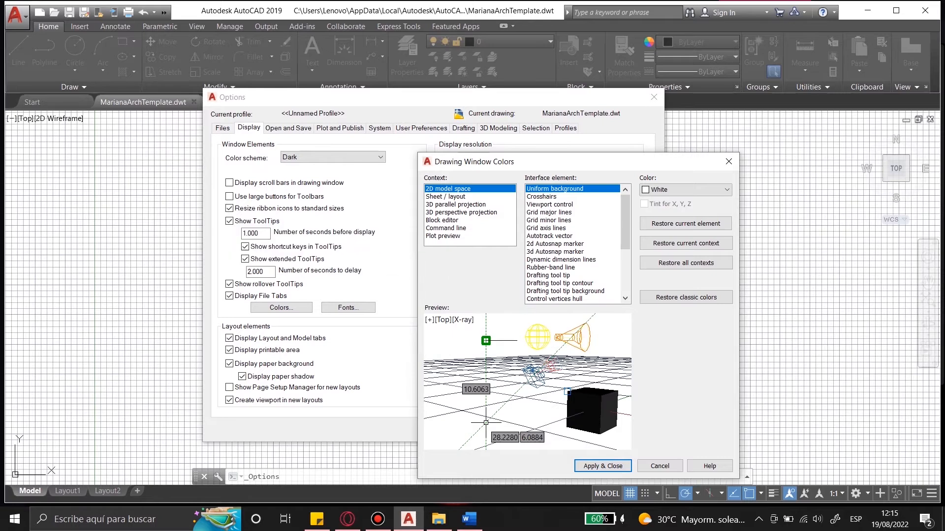
left_click(685, 189)
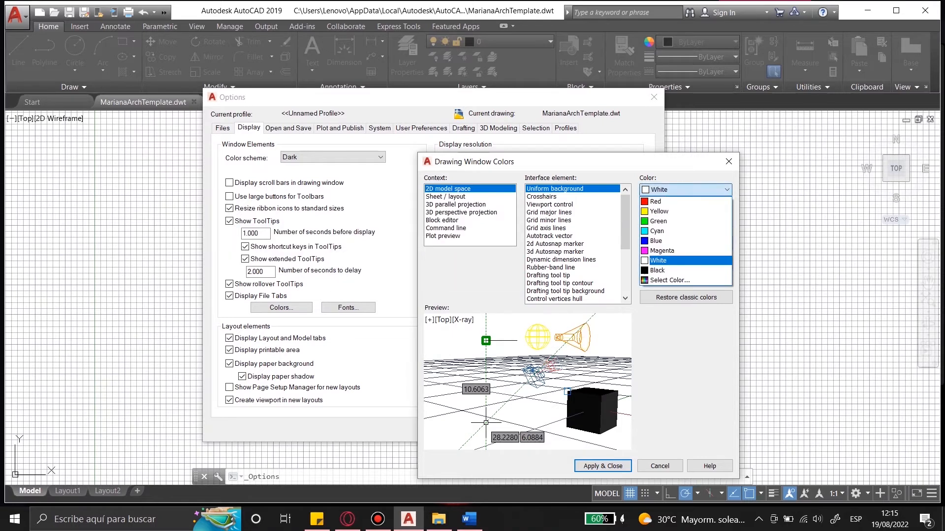
left_click(660, 270)
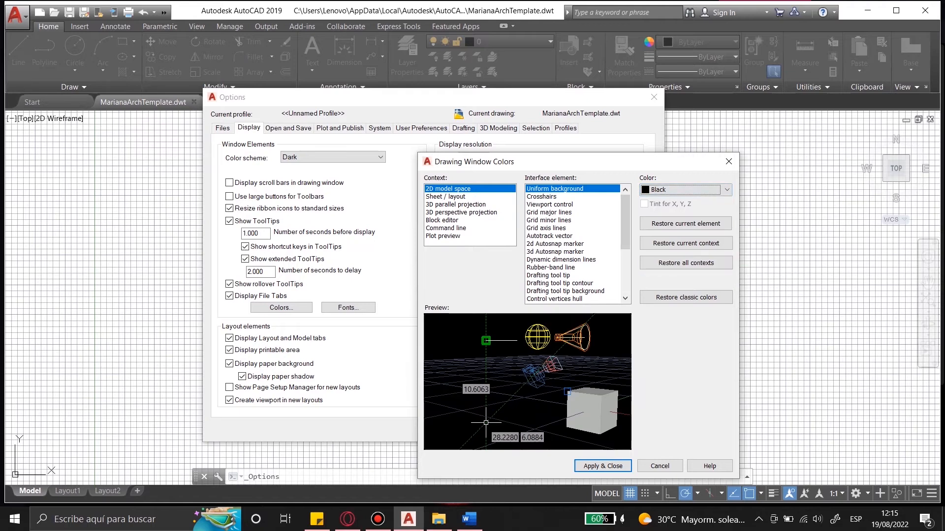
key("Return")
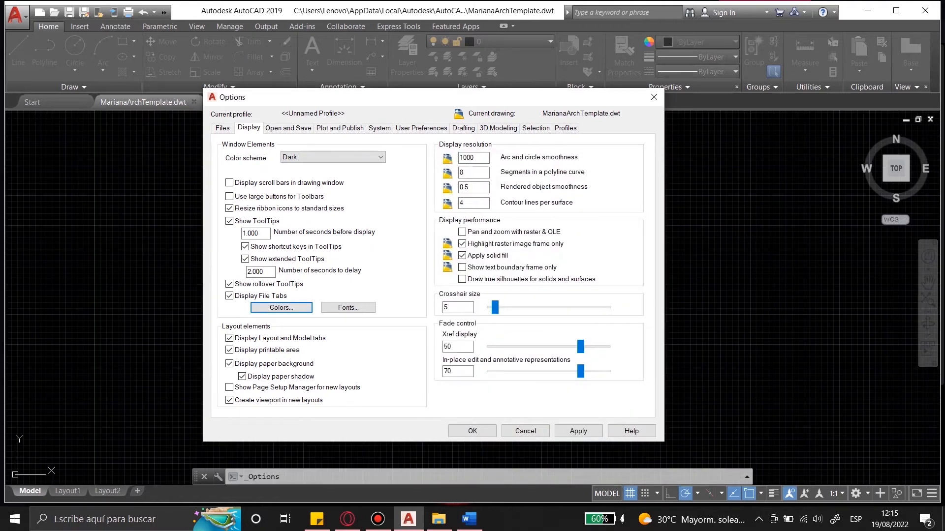
Set the 2D model space's uniform background back to White, apply it and accept the options.
key("space")
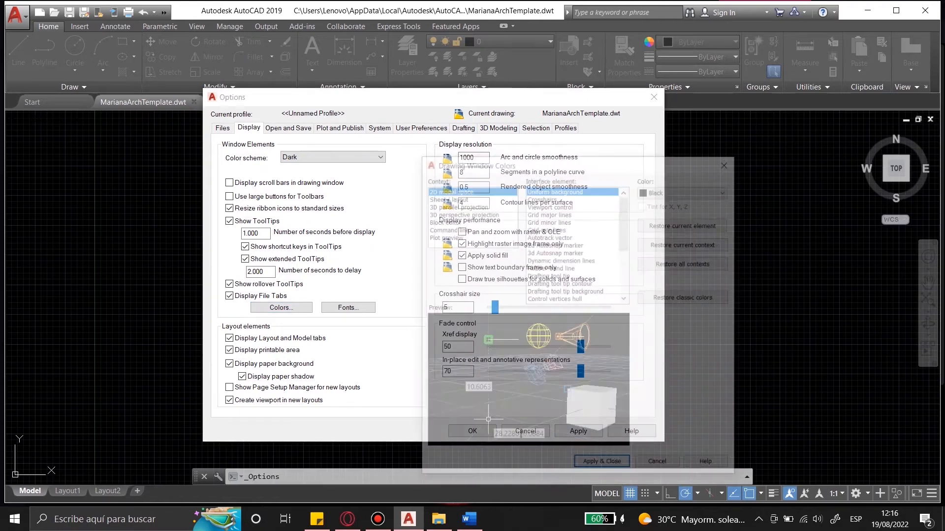
left_click(685, 190)
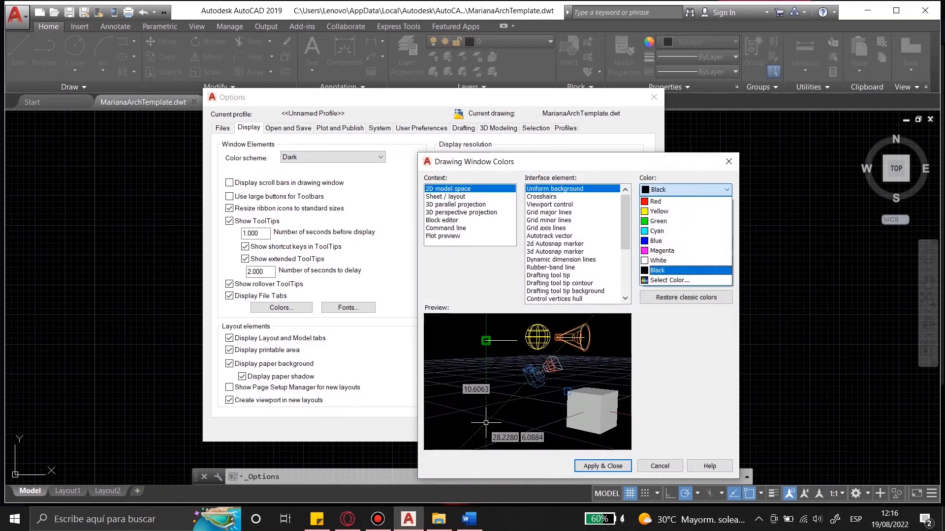
left_click(669, 261)
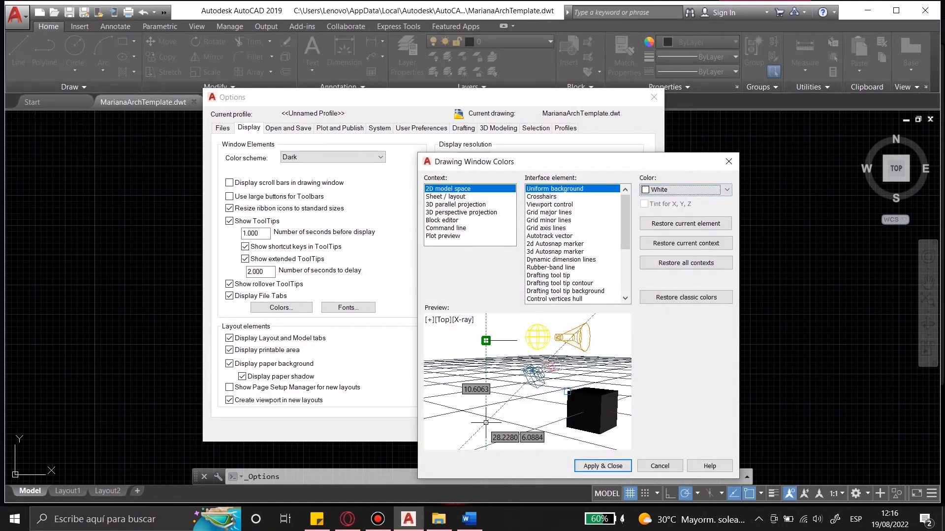
key("Return")
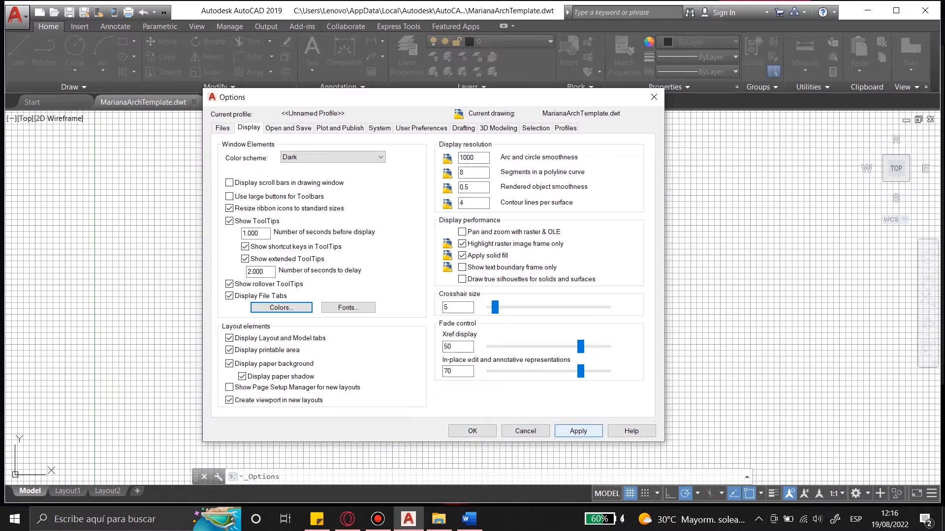
left_click(472, 431)
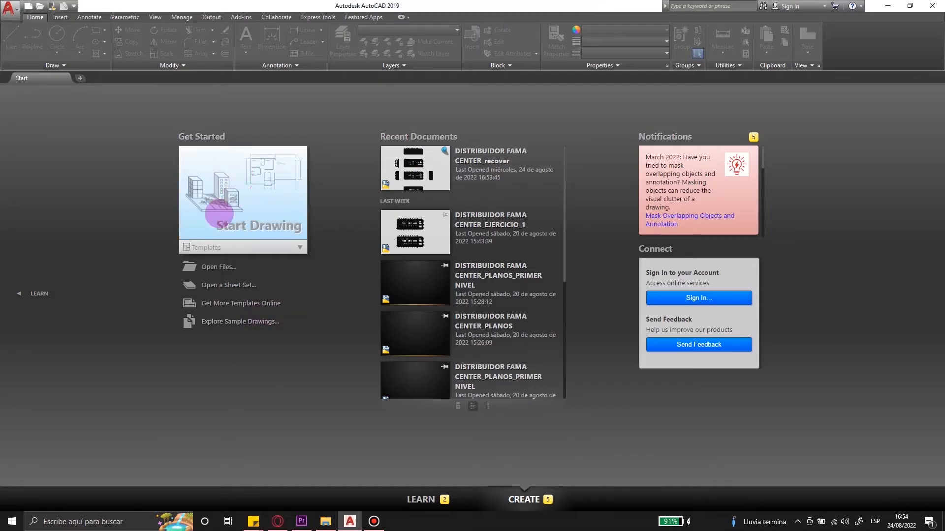
Create a new drawing from the MarianaArchTemplate.dwt template.
left_click(242, 247)
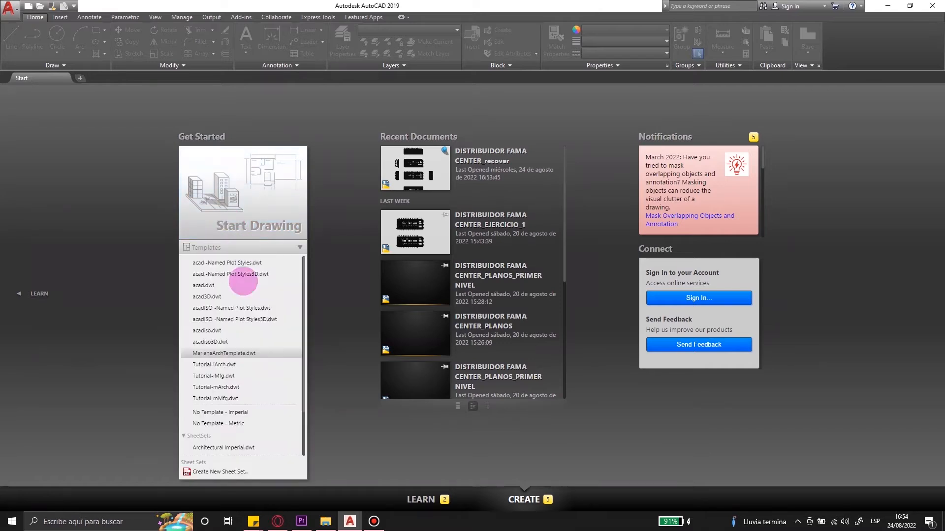
left_click(250, 352)
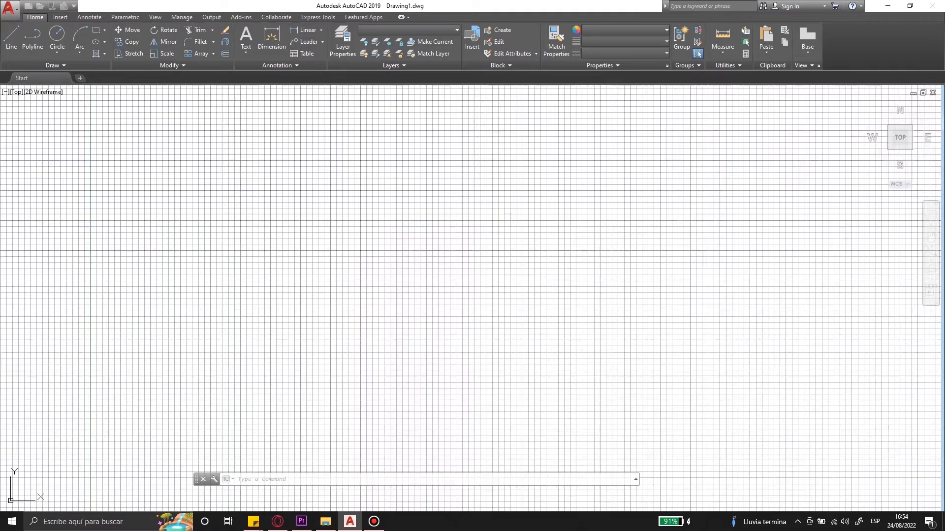
With grid snap on, draw a closed triangle of lines from the origin through (20,20) and (20,0).
scroll(569, 203, "up", 3)
scroll(383, 327, "up", 3)
scroll(123, 407, "up", 2)
scroll(98, 391, "up", 4)
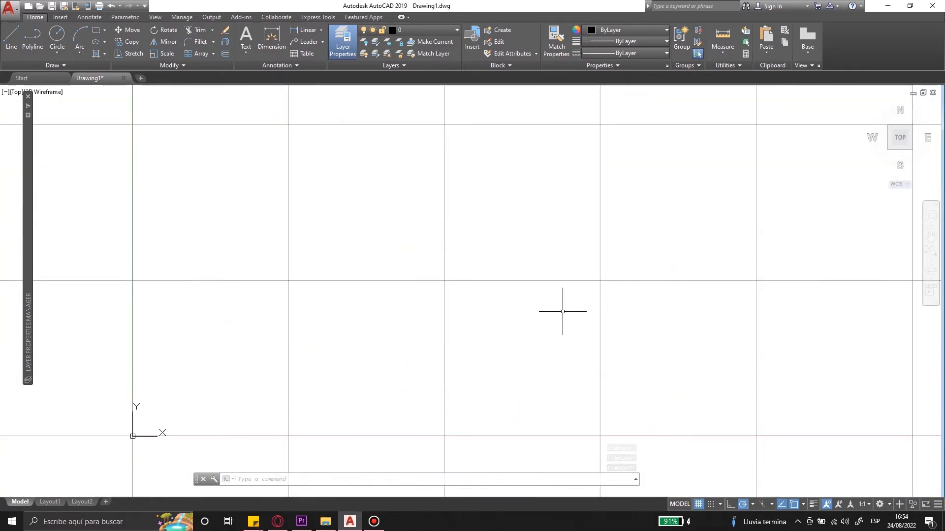
type("line")
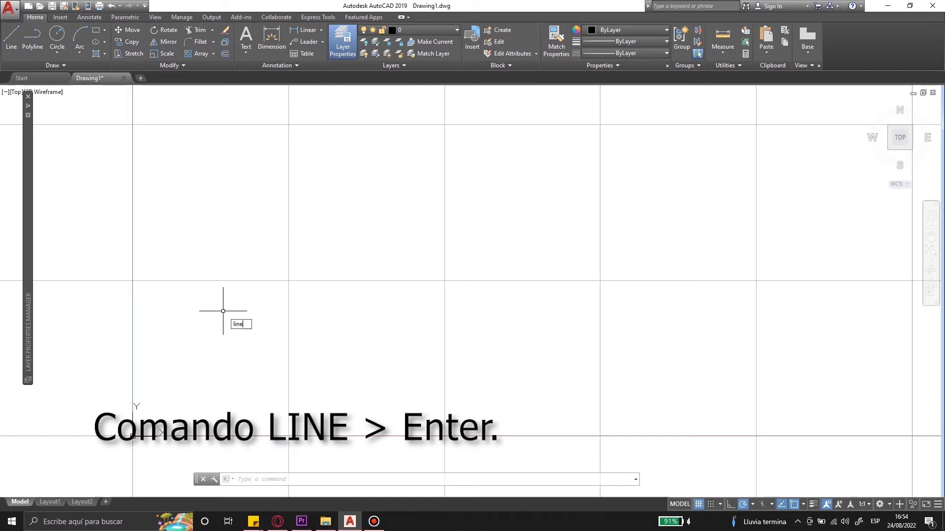
key("Return")
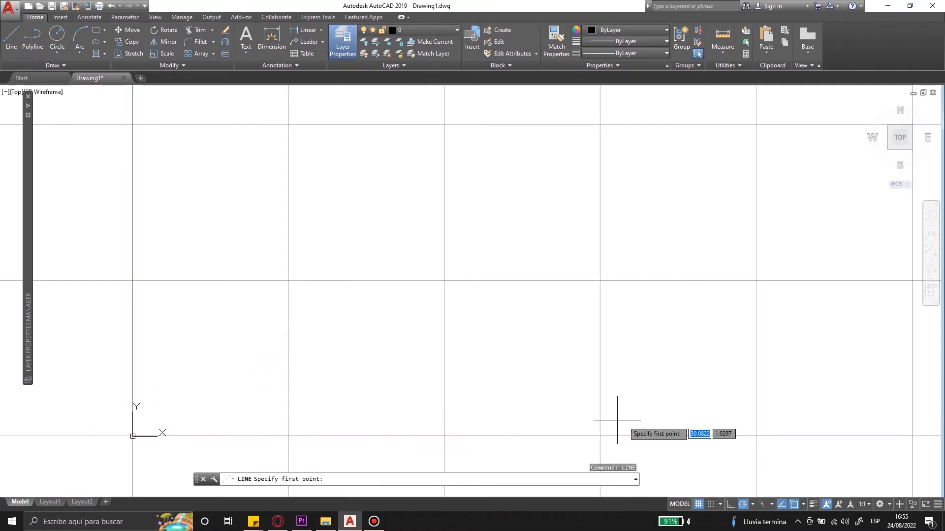
left_click(711, 504)
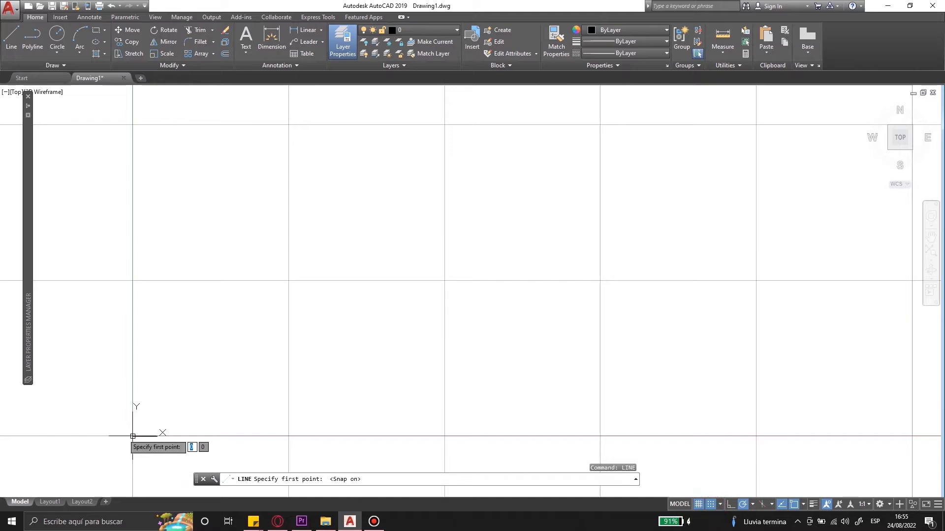
left_click(133, 436)
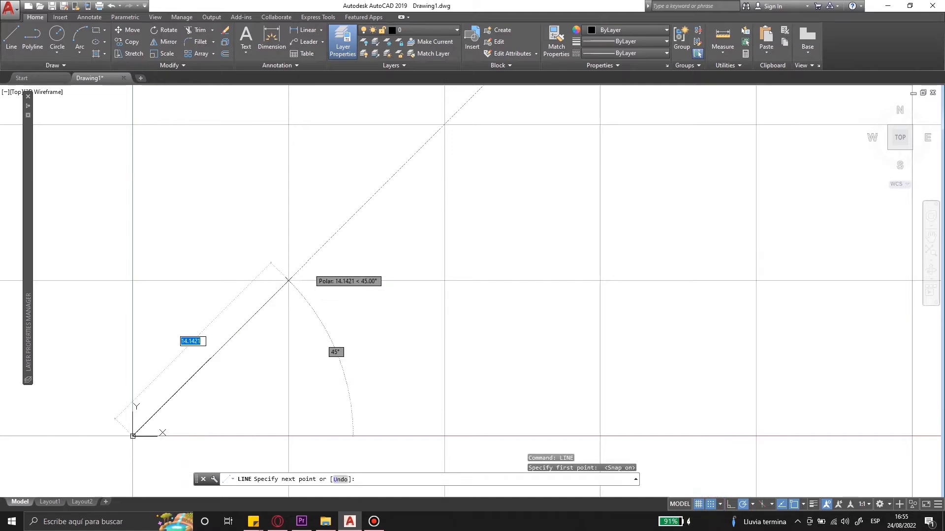
left_click(444, 124)
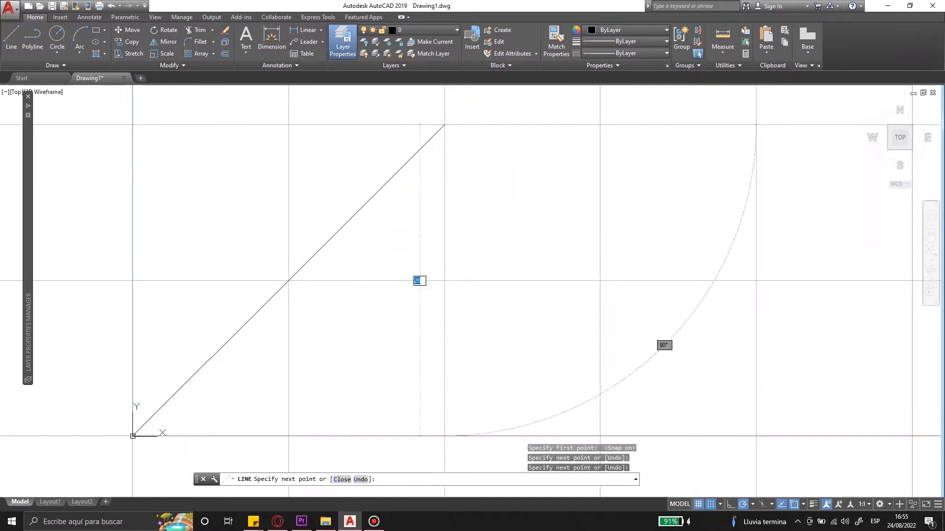
left_click(444, 436)
right_click(153, 397)
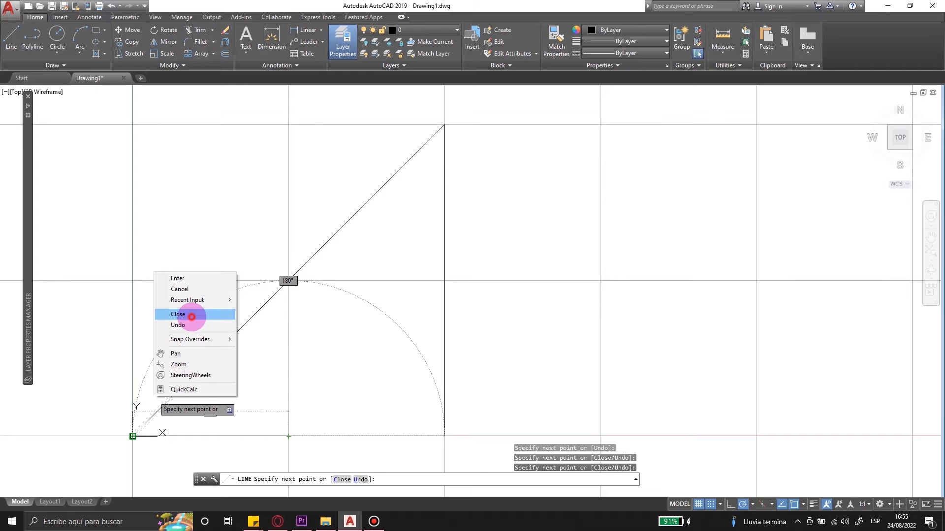
left_click(191, 316)
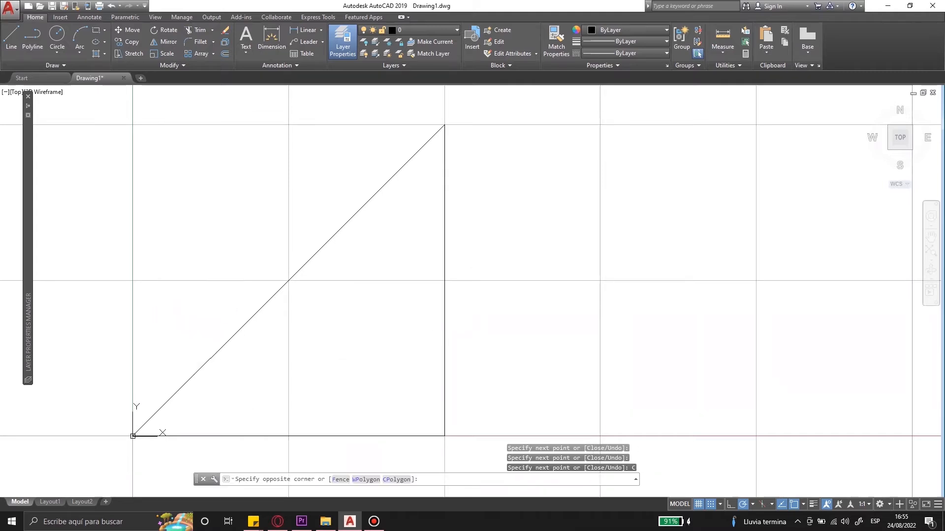
Select the sides of the line triangle one after another to examine its separate segments, and clear the selection.
left_click(444, 341)
left_click(336, 449)
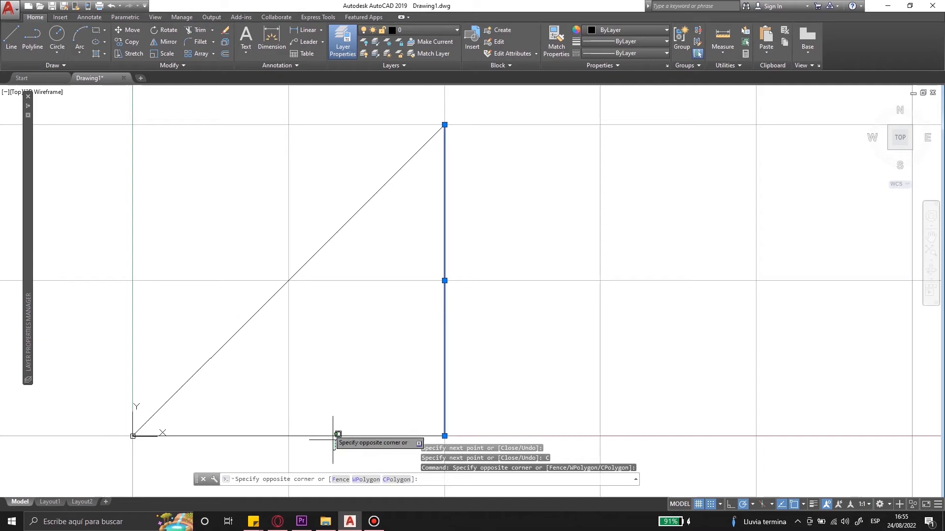
left_click(268, 262)
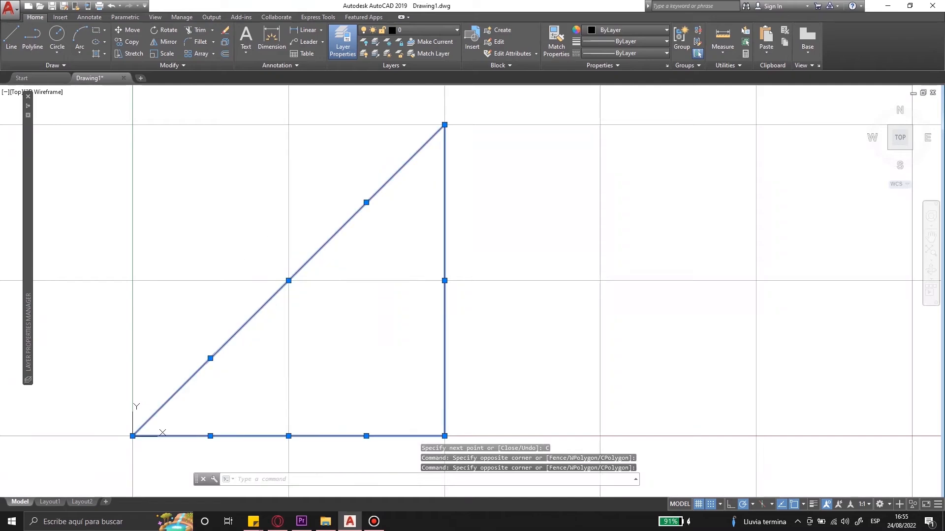
key("Escape")
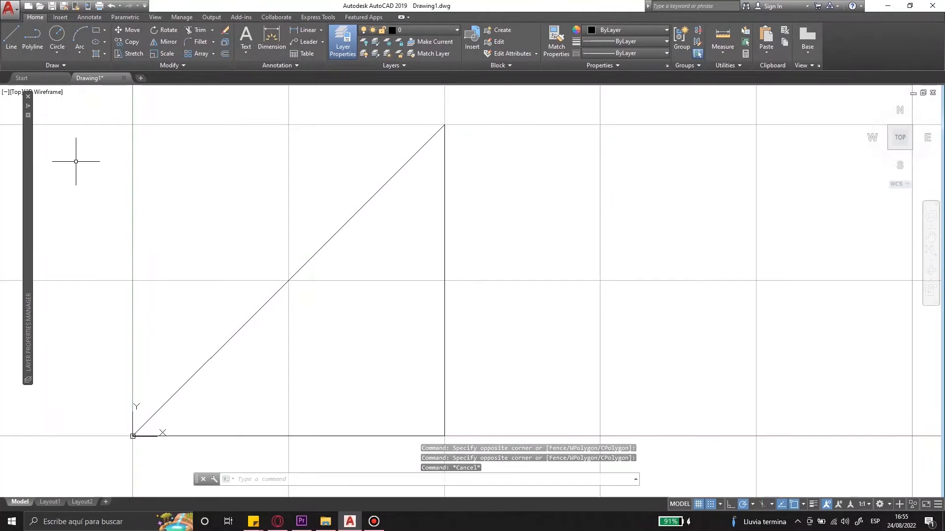
Draw a closed polyline triangle from the first triangle's lower-right corner through (40,0) and (40,20).
left_click(33, 39)
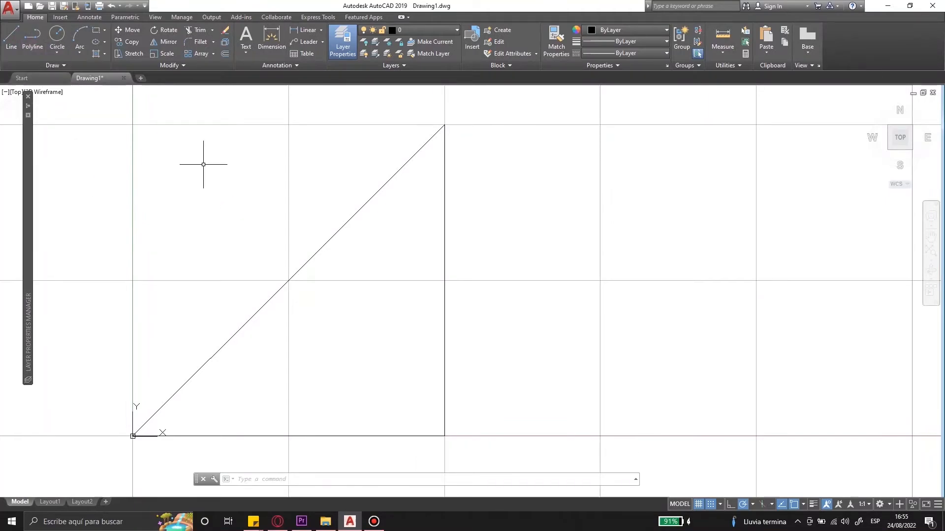
type("PLINE")
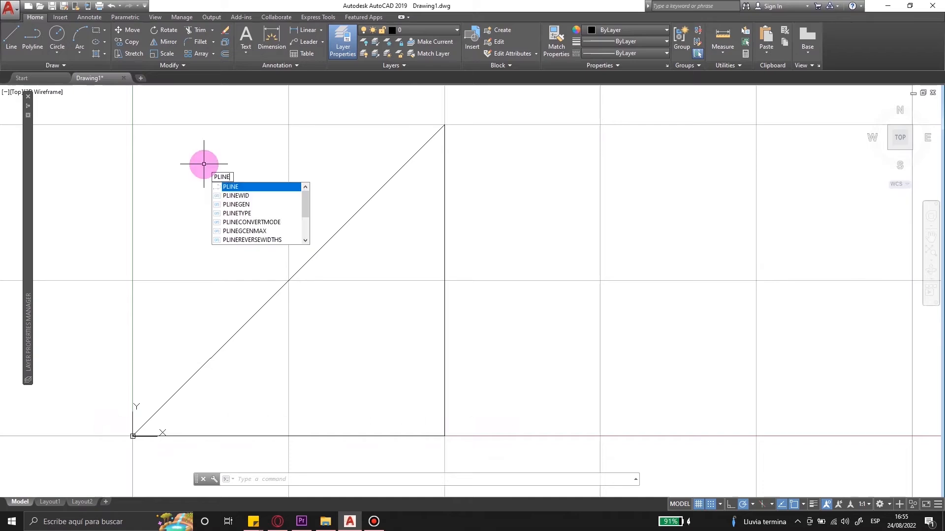
key("BackSpace")
key("BackSpace")
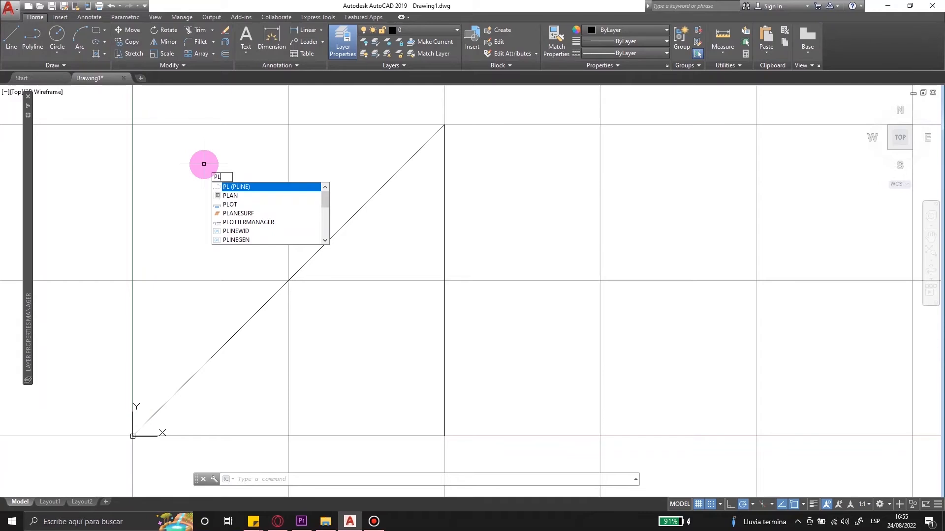
key("Return")
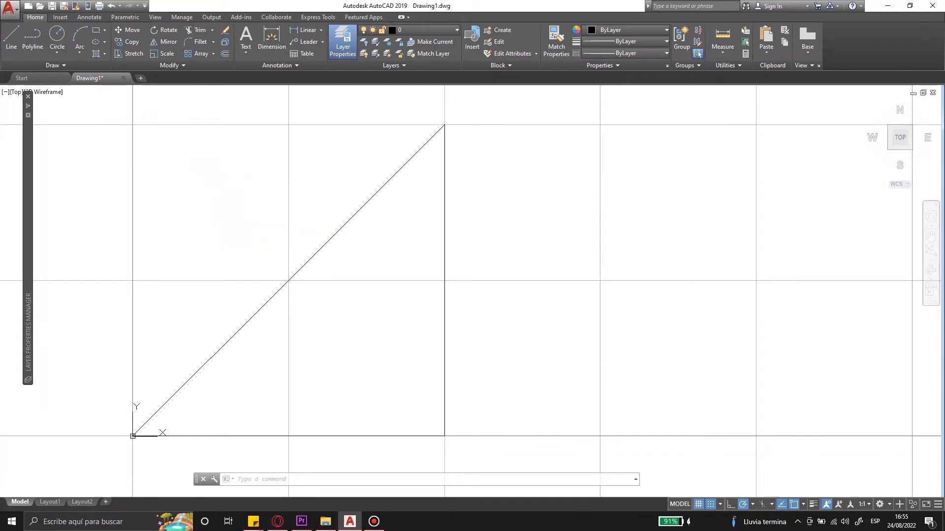
scroll(325, 197, "down", 4)
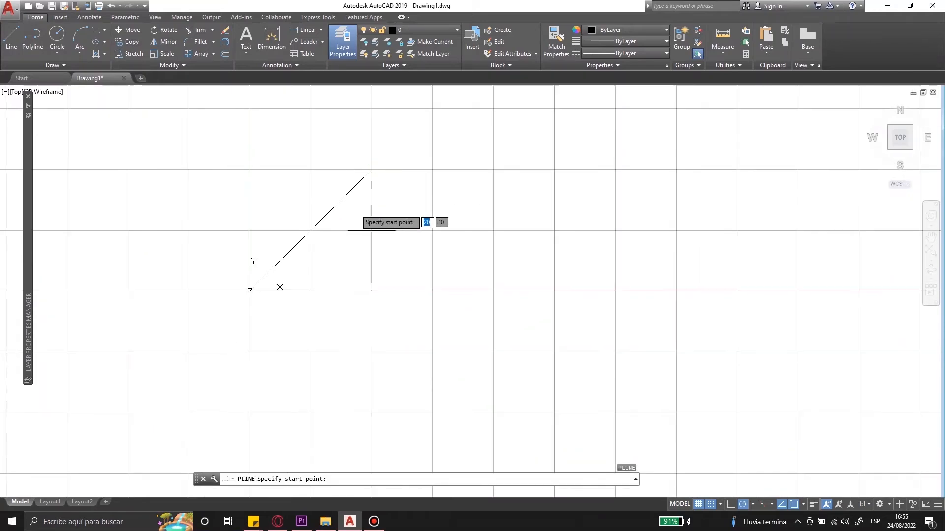
left_click(372, 291)
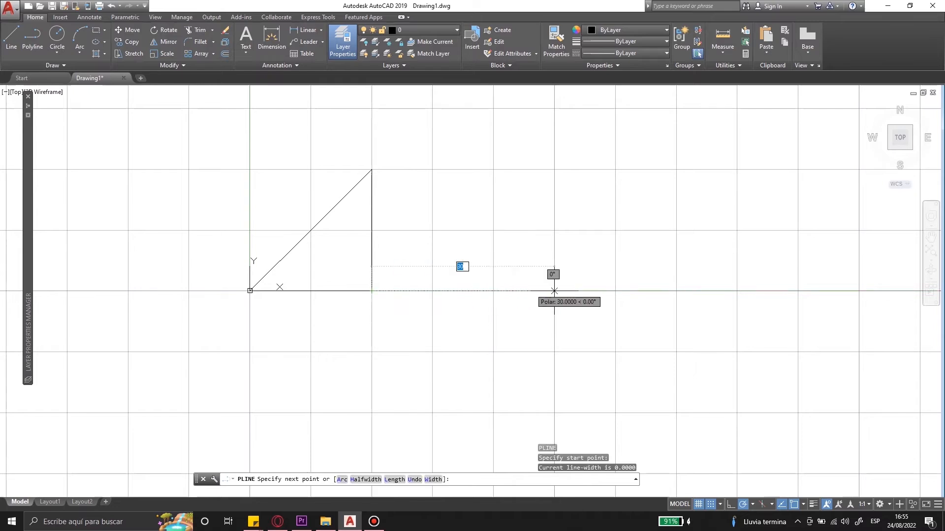
left_click(493, 290)
left_click(493, 169)
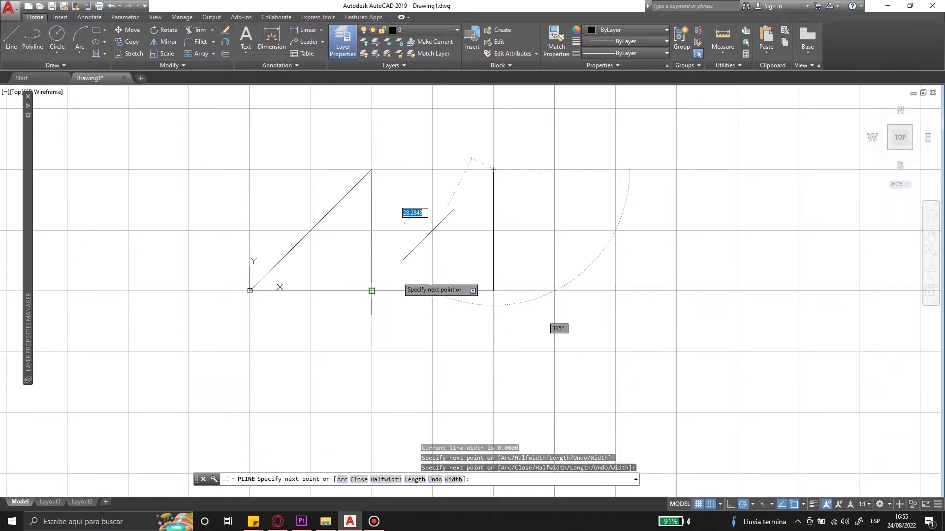
right_click(393, 278)
left_click(418, 333)
Select the polyline triangle to examine how it is picked as one object, and clear the selection.
left_click(510, 261)
left_click(465, 252)
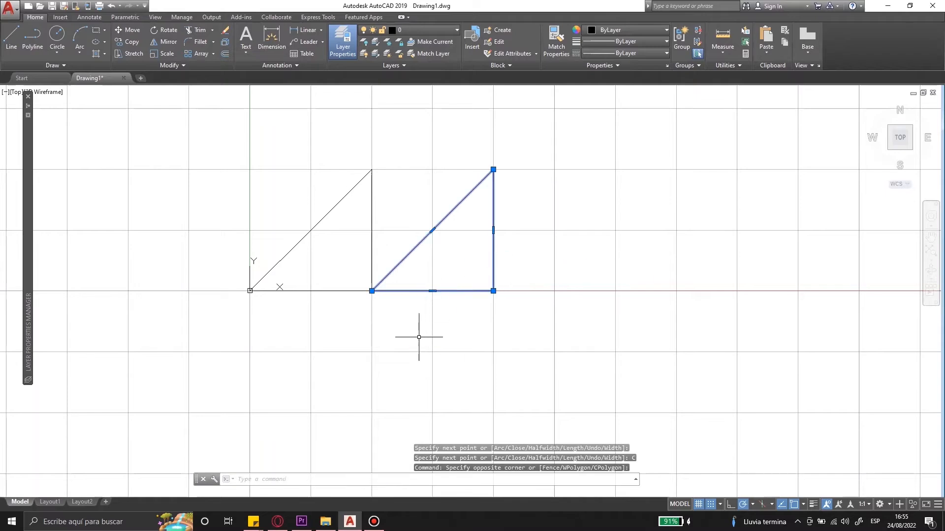
scroll(517, 310, "up", 2)
scroll(540, 268, "down", 4)
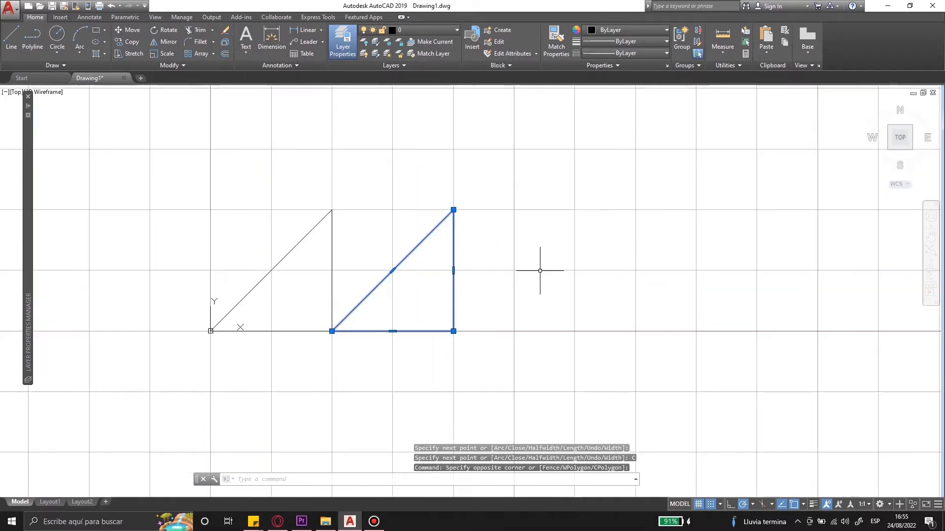
scroll(426, 266, "up", 2)
key("Escape")
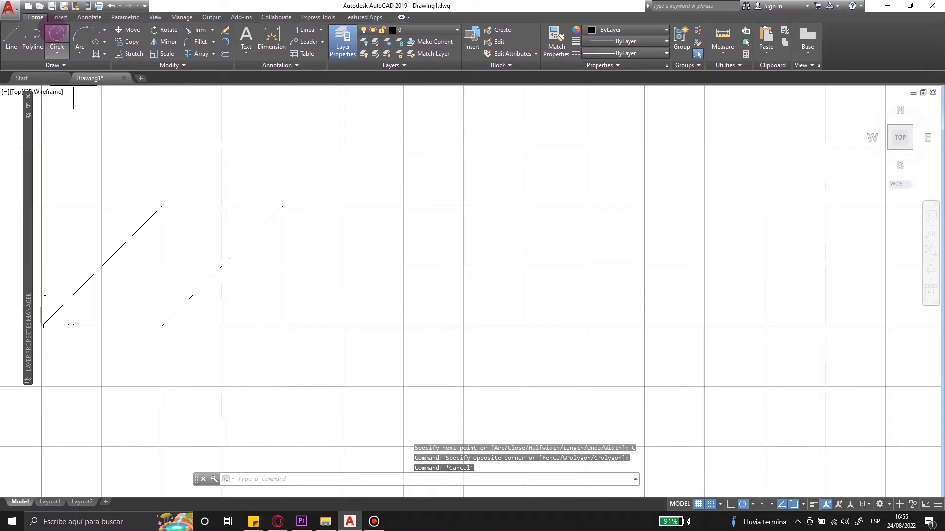
Draw a circle of about 14.14 radius centred on the polyline triangle's upper corner.
left_click(56, 34)
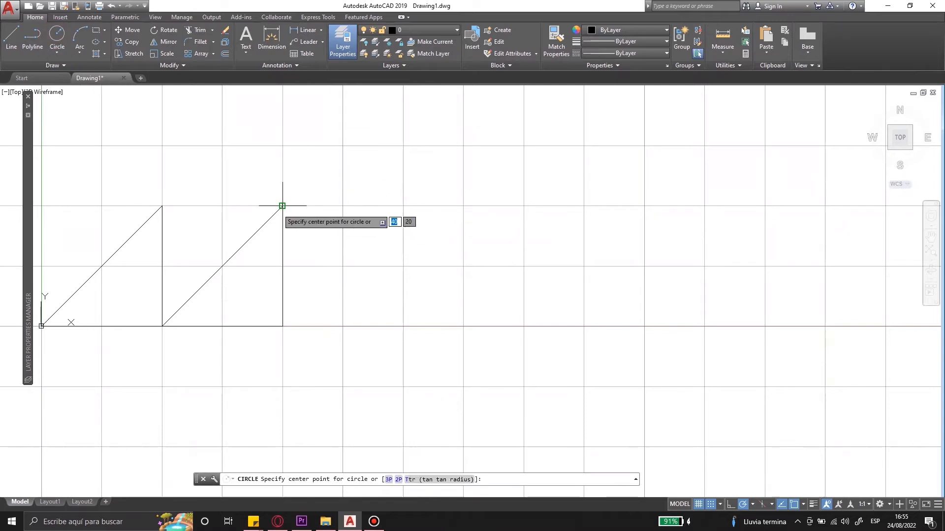
left_click(282, 205)
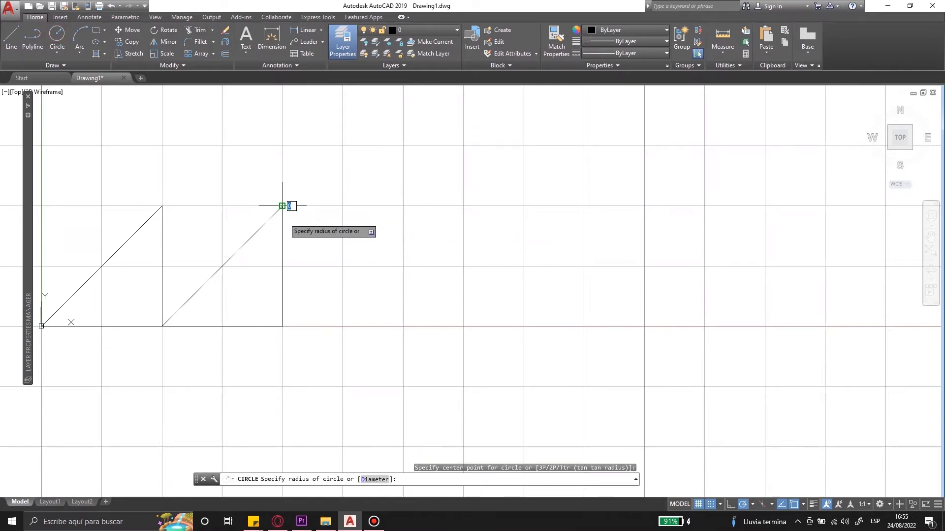
left_click(342, 267)
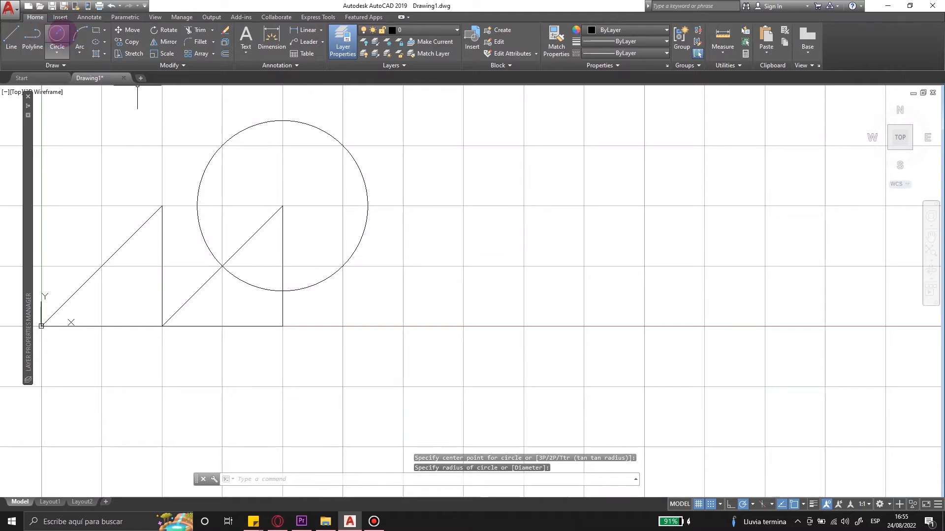
Draw a second concentric circle around the same corner with a radius of 16.
key("Return")
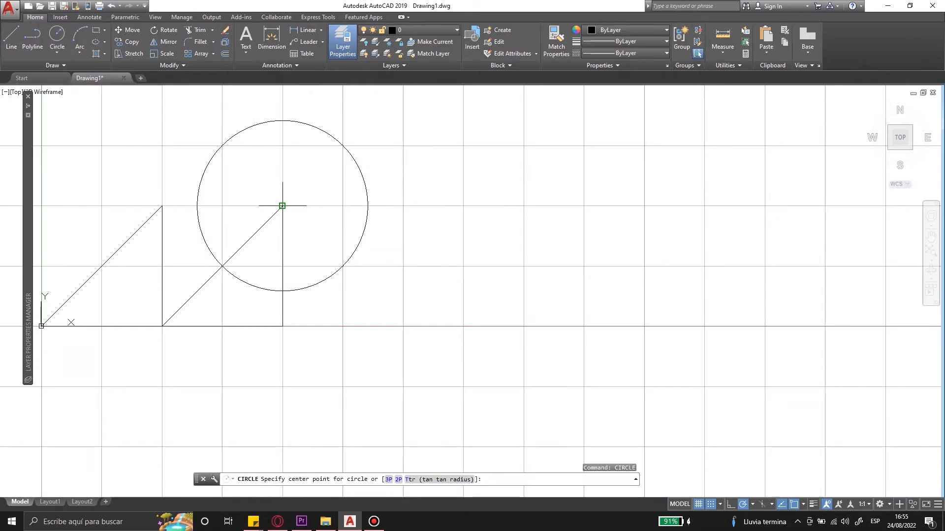
left_click(282, 206)
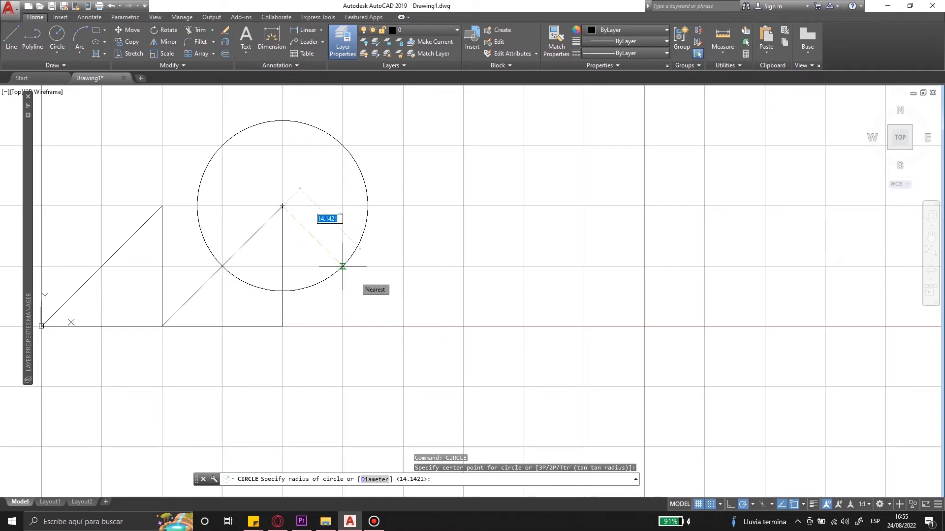
type("16")
key("Return")
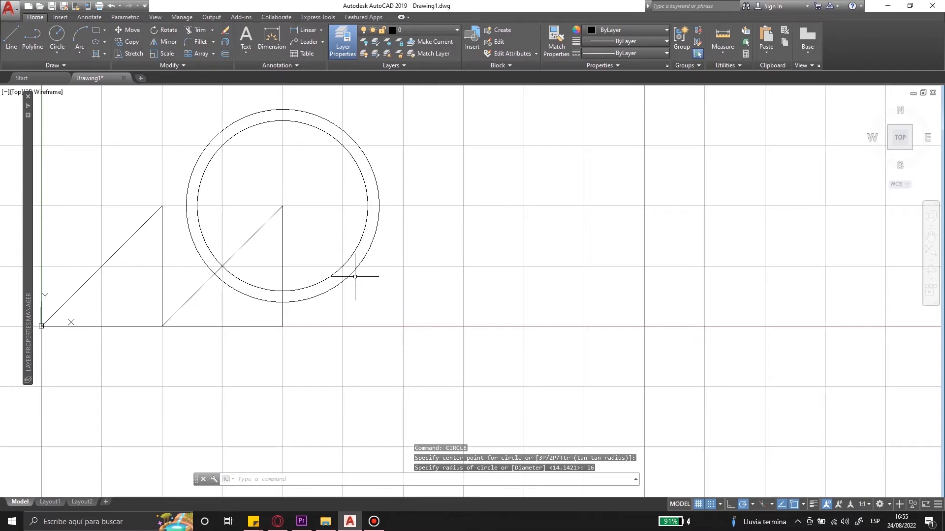
scroll(512, 250, "down", 2)
scroll(402, 232, "up", 2)
left_click(476, 303)
left_click(453, 280)
key("Escape")
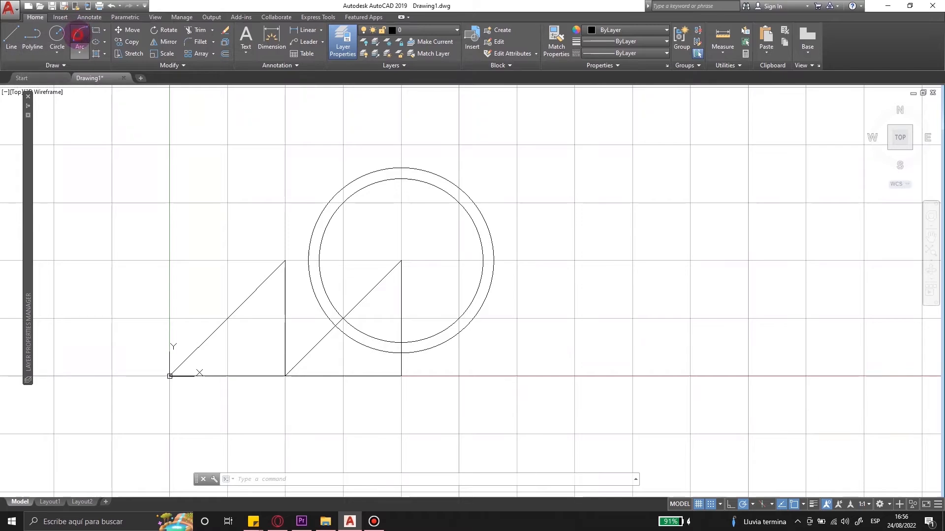
Draw a three-point arc around the right side of the circles, from (40,40) through (70,20) to (40,-10).
left_click(79, 35)
left_click(401, 168)
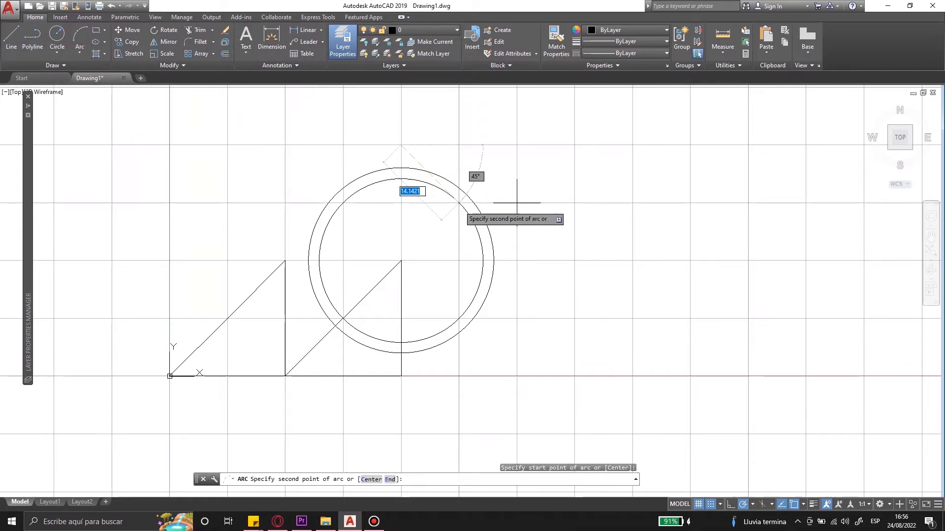
left_click(574, 260)
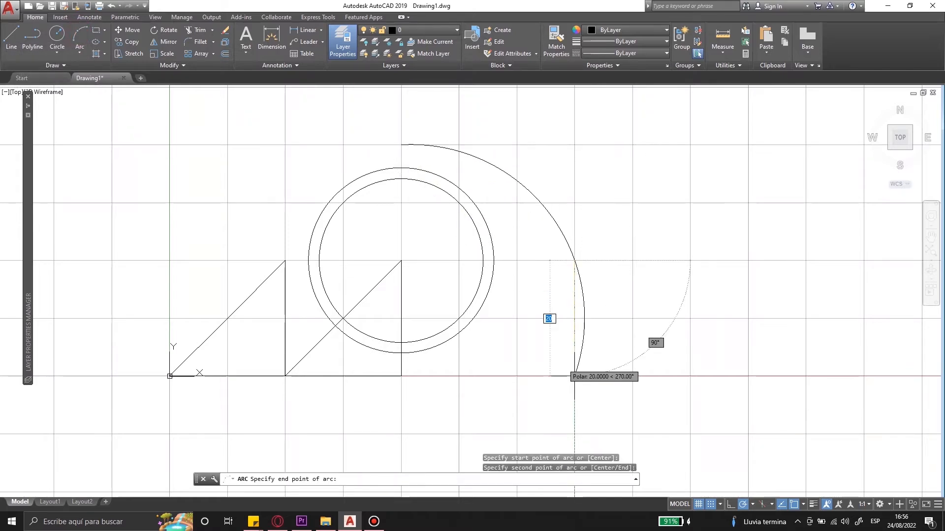
left_click(401, 434)
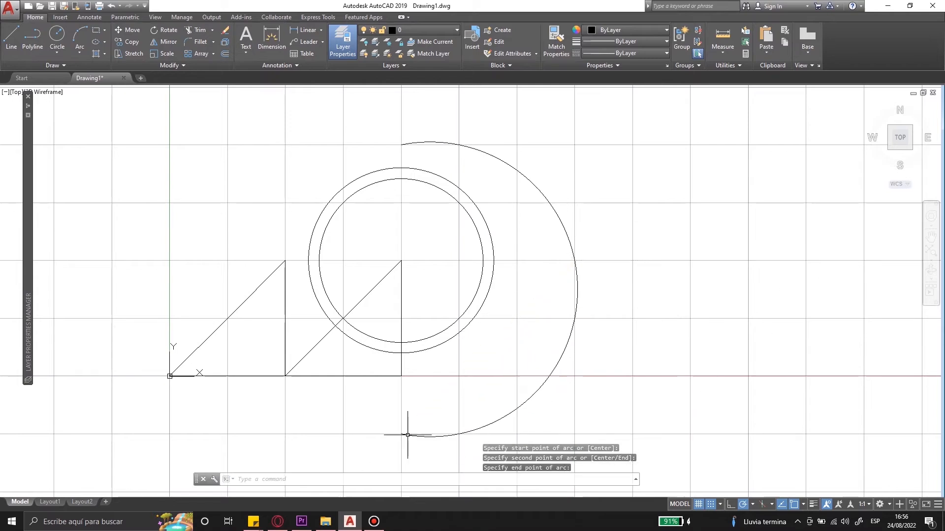
Draw a nearly full Start, Center, End arc starting at (70,40) and centred at (70,-10), ending just right of its start.
scroll(575, 295, "down", 4)
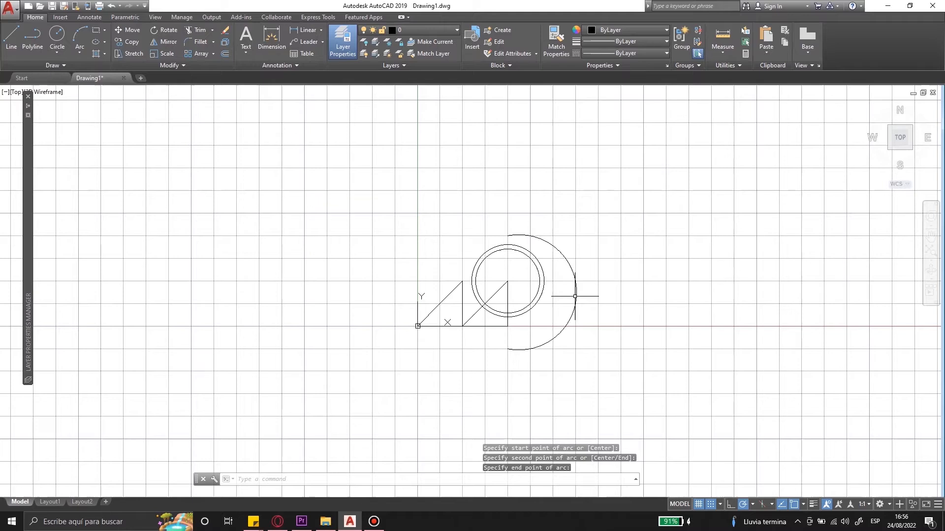
scroll(575, 296, "up", 2)
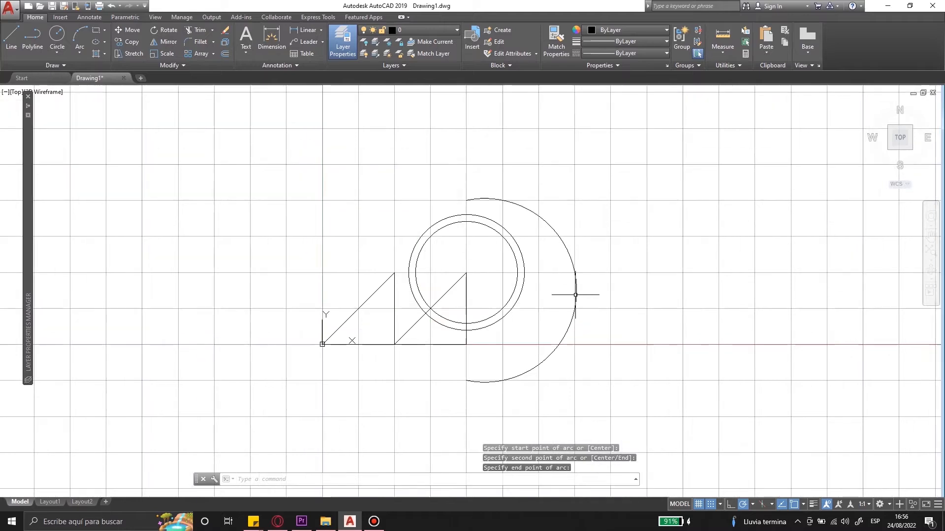
scroll(575, 295, "up", 2)
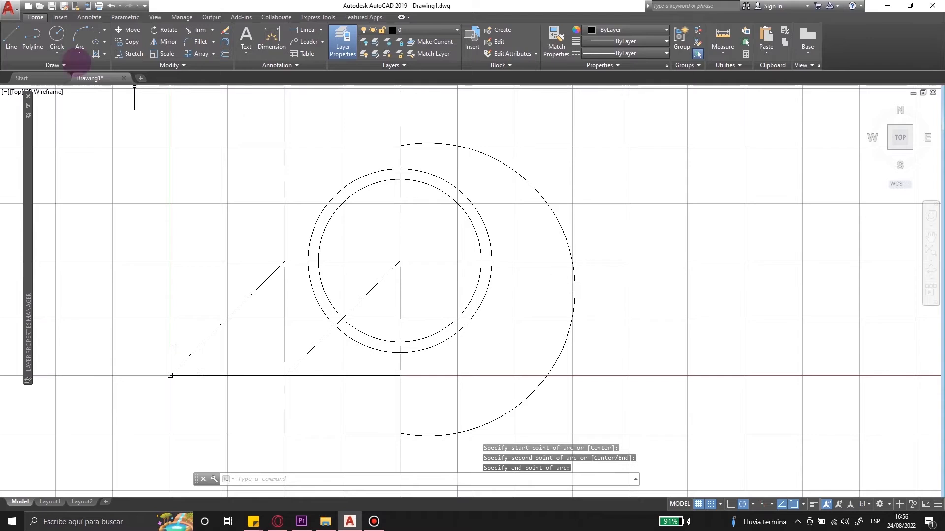
left_click(79, 50)
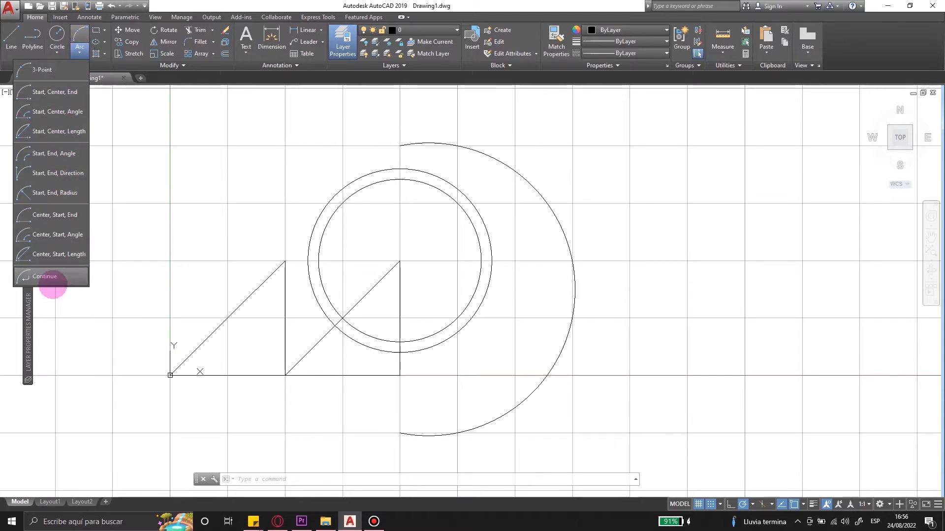
left_click(55, 92)
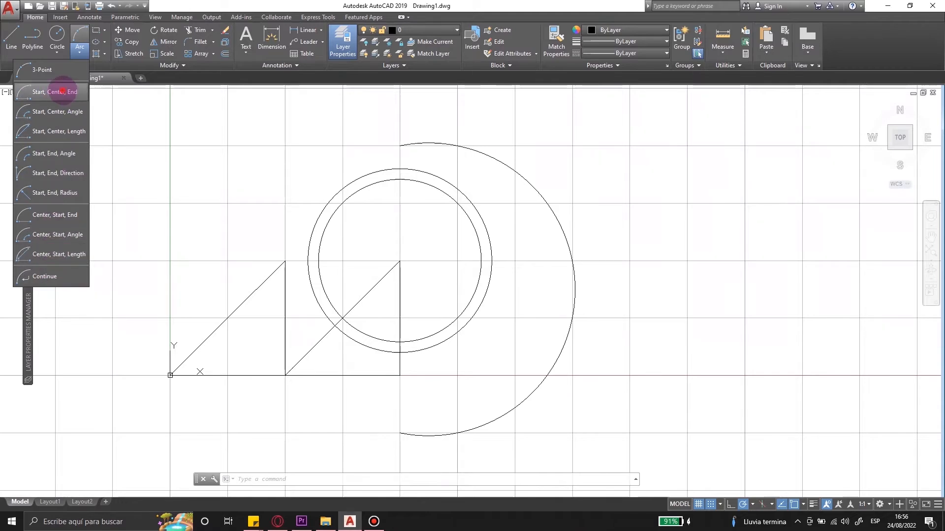
left_click(572, 146)
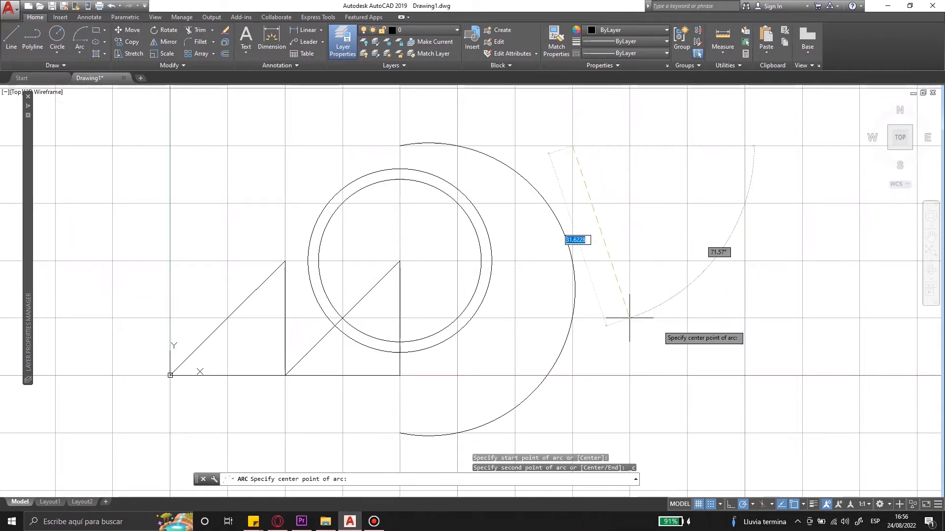
left_click(573, 433)
scroll(550, 144, "down", 2)
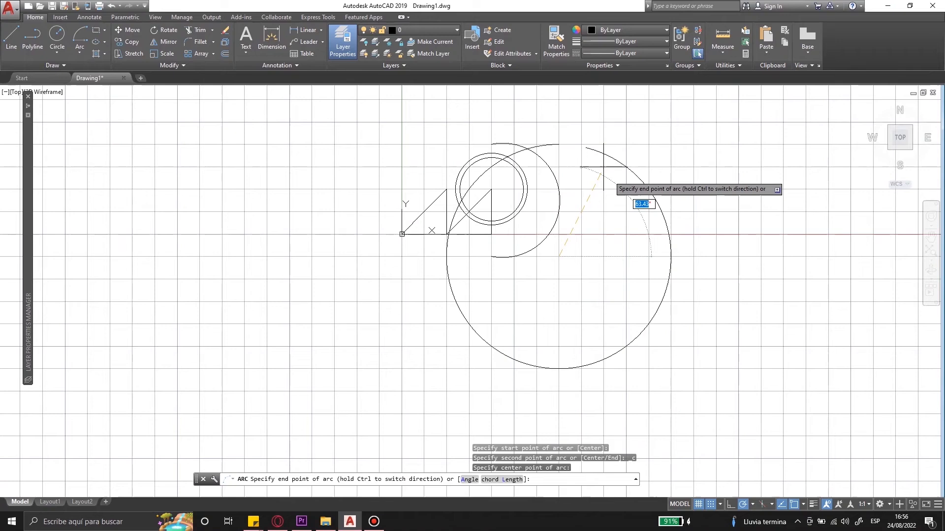
left_click(581, 145)
left_click(242, 136)
key("Escape")
Draw a large Start, Center, Angle arc starting at the previous arc's centre, with its own centre to the lower right.
left_click(79, 52)
left_click(57, 112)
left_click(558, 257)
left_click(716, 279)
left_click(693, 368)
scroll(286, 359, "down", 2)
Draw a Start, Center, Length arc that opens upward above the two large arcs.
left_click(80, 52)
left_click(62, 132)
left_click(511, 171)
left_click(594, 171)
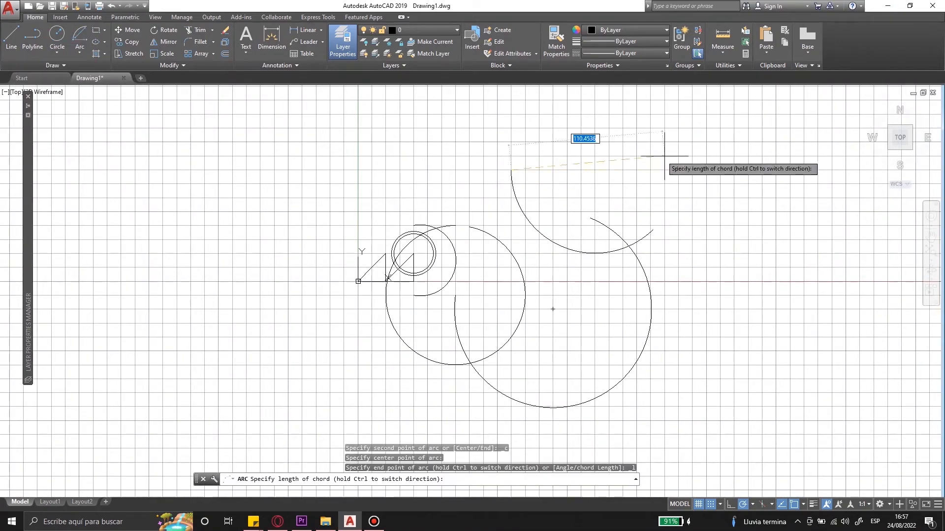
left_click(665, 211)
Draw a shallow Start, End, Angle arc above the concentric circles and a wider Start, End, Direction arc bowing upward over it.
left_click(80, 52)
left_click(69, 154)
left_click(414, 170)
left_click(483, 170)
left_click(483, 142)
left_click(80, 52)
left_click(67, 173)
left_click(567, 101)
Draw a short, steep Start, End, Radius arc to the left of the Y axis.
left_click(80, 52)
left_click(59, 189)
left_click(275, 213)
left_click(287, 268)
left_click(246, 337)
Draw a Center, Diameter circle left of the short arc and a 2-Point circle just above that arc.
left_click(57, 52)
left_click(52, 92)
left_click(177, 197)
left_click(204, 267)
left_click(57, 52)
left_click(49, 111)
left_click(247, 128)
left_click(288, 171)
Draw a small 3-Point circle at the far left and a larger Tan, Tan, Radius circle tangent to it and the neighbouring circle.
left_click(57, 50)
left_click(51, 131)
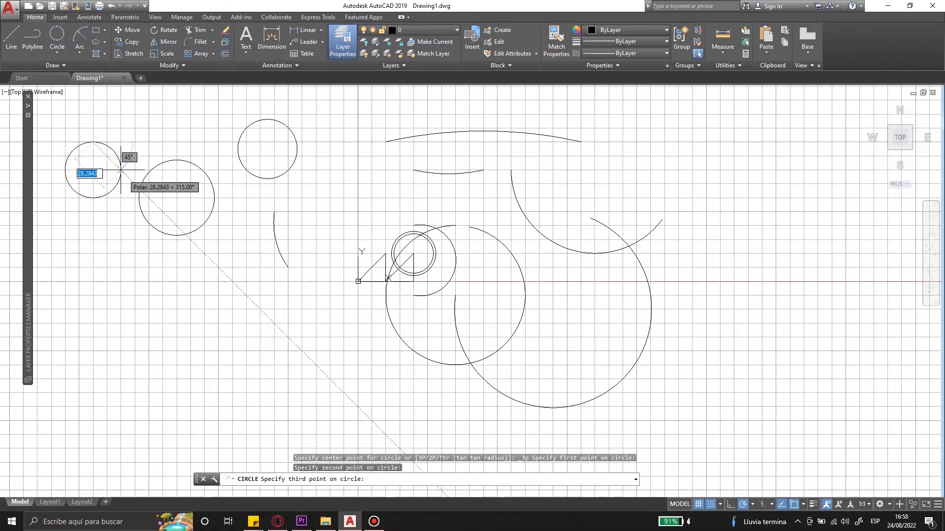
left_click(52, 154)
left_click(120, 170)
left_click(139, 198)
left_click(149, 128)
left_click(218, 184)
scroll(292, 169, "down", 2)
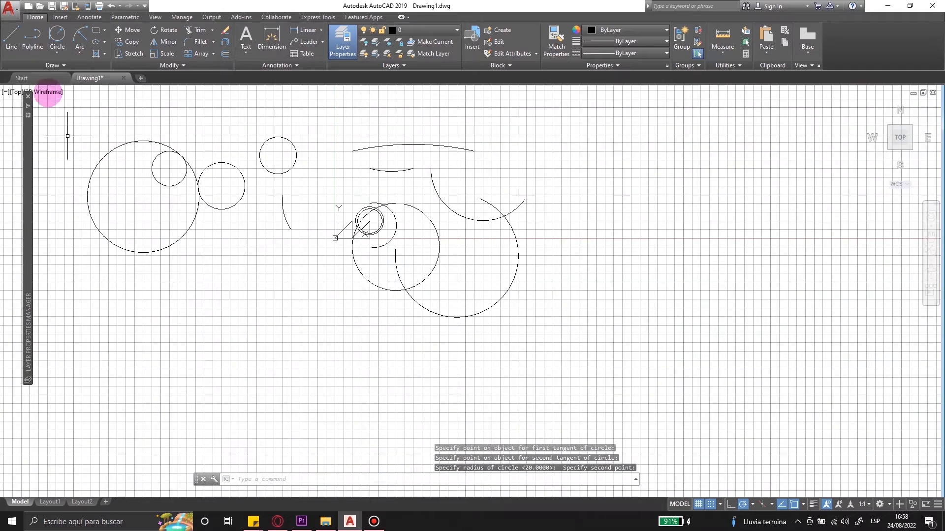
Draw a Tan, Tan, Tan circle tangent to three of the circles on the left.
left_click(57, 51)
left_click(47, 174)
left_click(237, 170)
left_click(148, 148)
left_click(276, 143)
Select all the practice lines, arcs and circles in one window and erase them.
scroll(256, 229, "down", 6)
left_click(168, 133)
left_click(453, 327)
key("Delete")
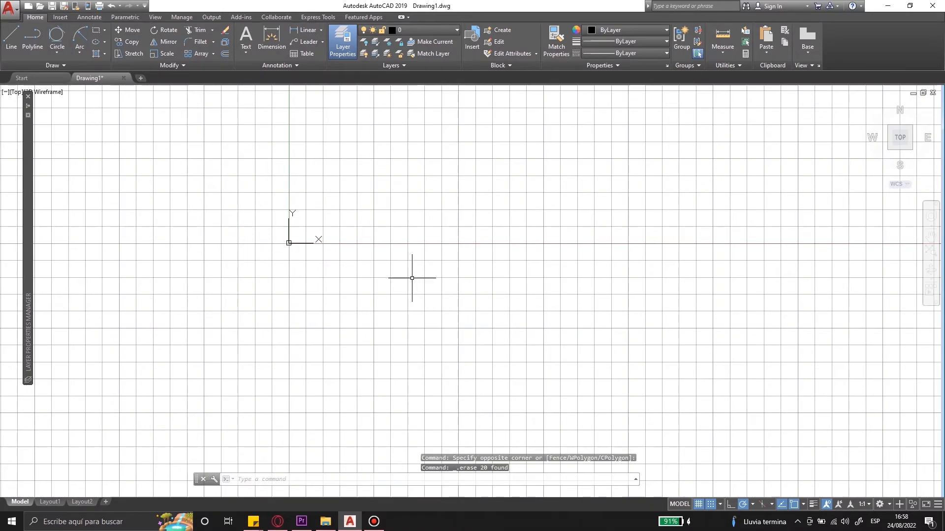
Draw a rectangle about 40 by 30 from (10,50) to (50,20), just above the origin.
scroll(367, 238, "up", 2)
scroll(211, 270, "up", 4)
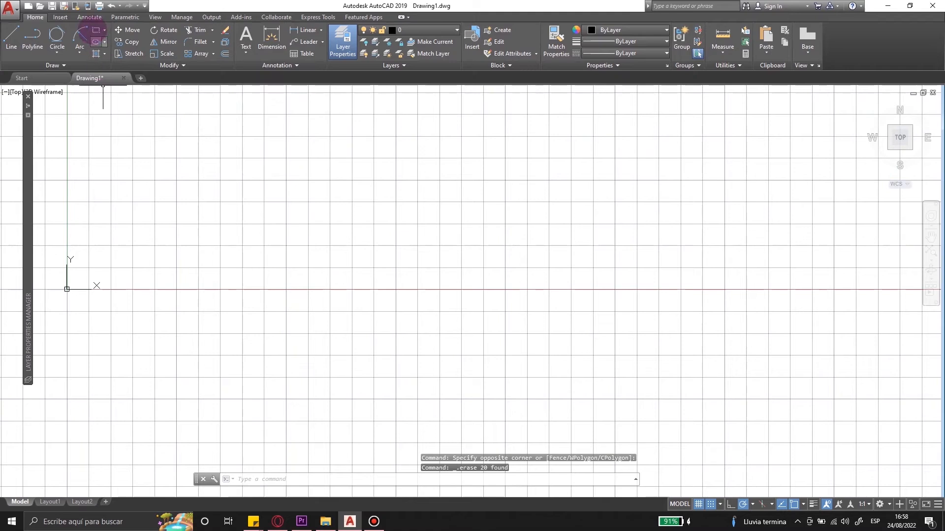
left_click(96, 30)
left_click(89, 181)
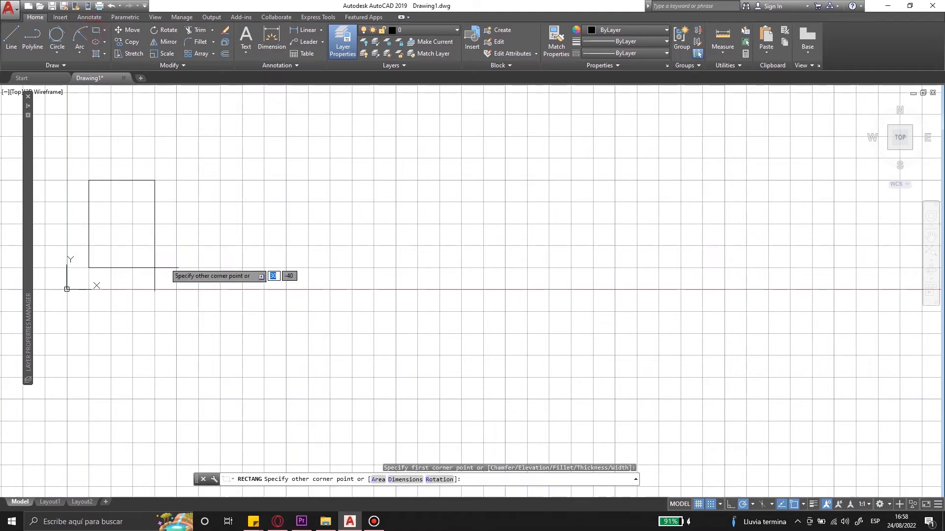
left_click(176, 245)
Draw a second rectangle about 90 by 30 beside the first, from (60,50) to (150,20).
left_click(105, 30)
left_click(88, 45)
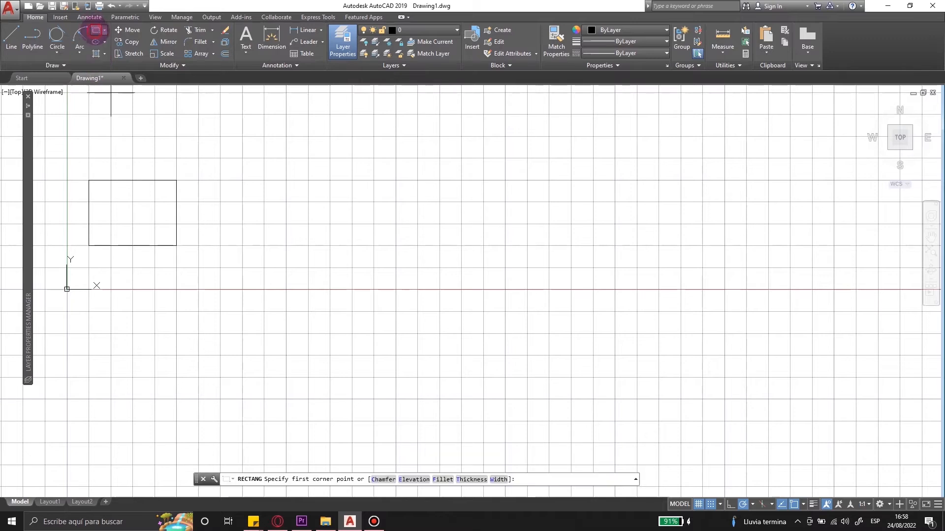
left_click(198, 181)
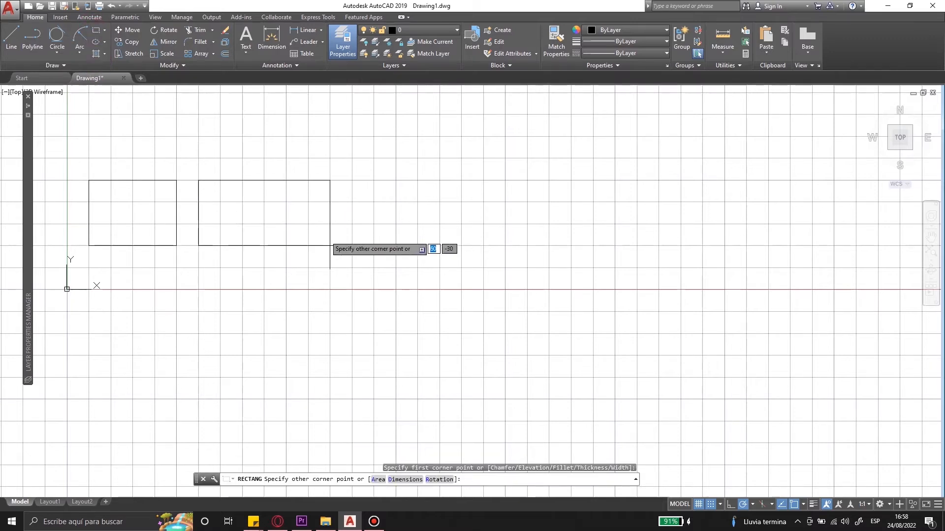
left_click(396, 246)
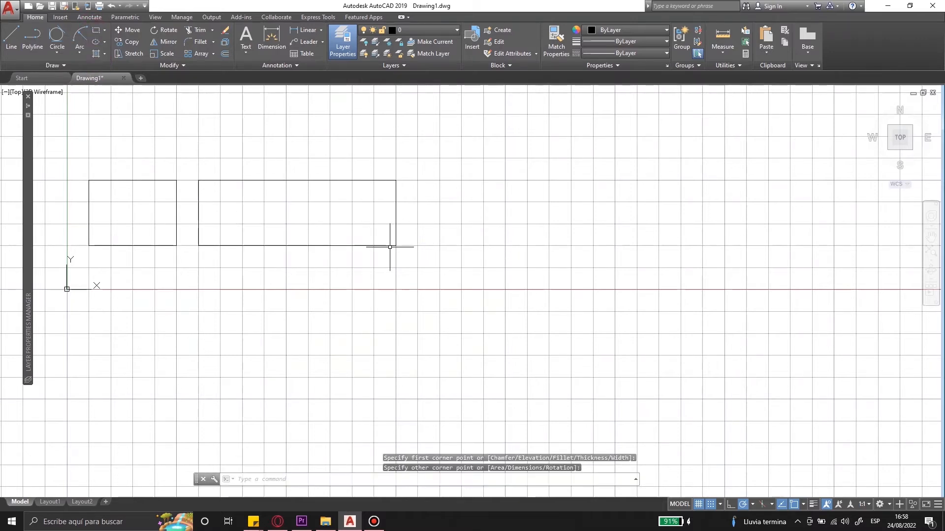
type("RECT")
key("Return")
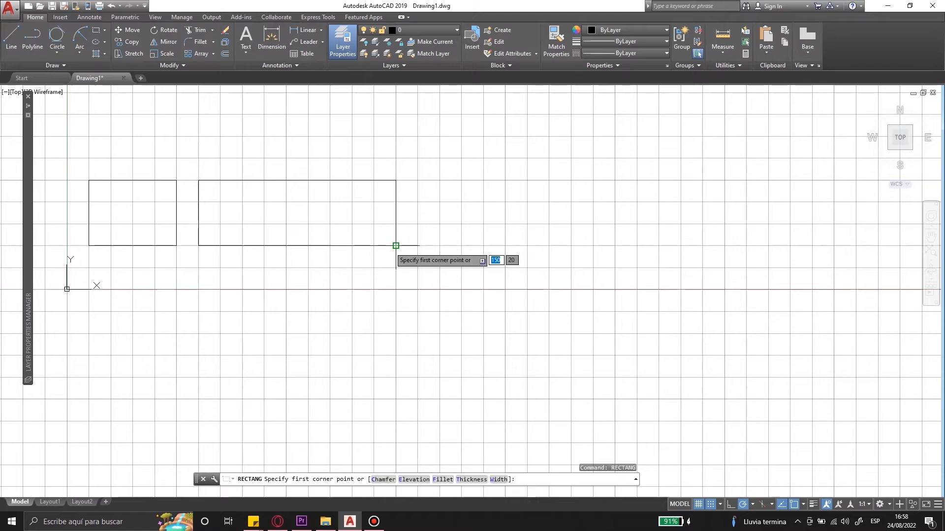
left_click(418, 181)
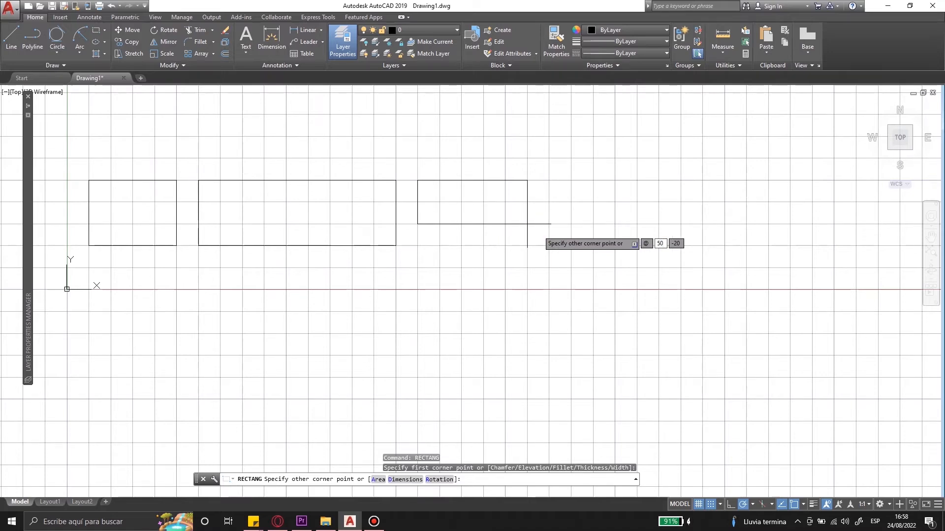
type("0")
key("Return")
scroll(532, 221, "down", 4)
scroll(504, 152, "up", 2)
left_click(497, 154)
left_click(483, 139)
key("Escape")
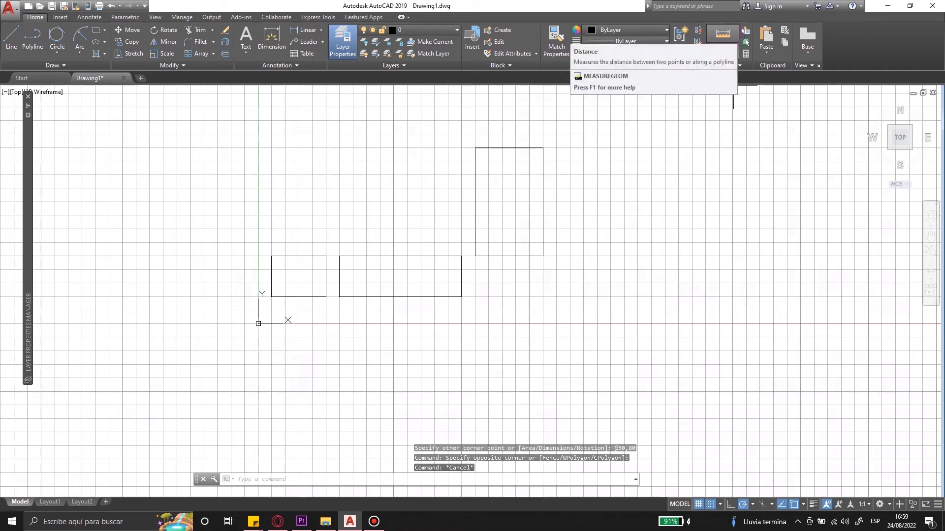
Measure the length of the tall rectangle's top edge with the Distance option of MEASUREGEOM.
type("measu")
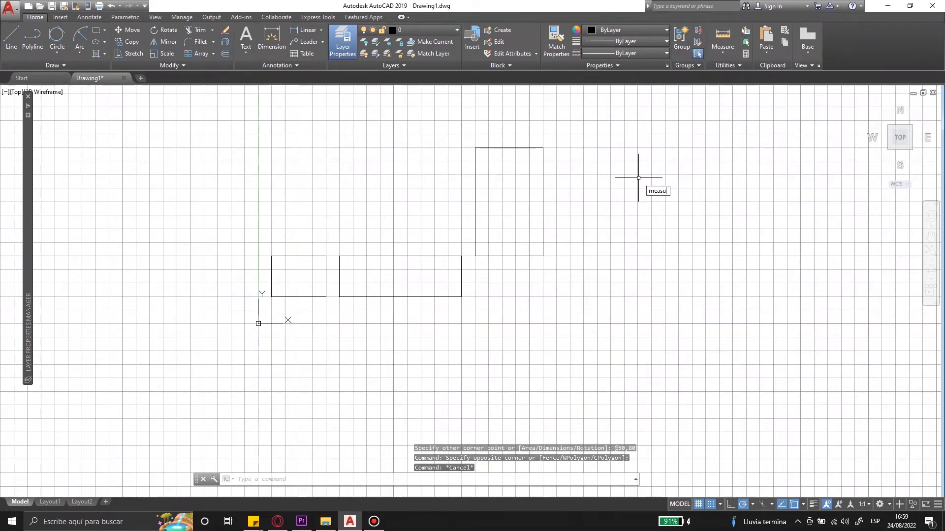
type("r")
key("Return")
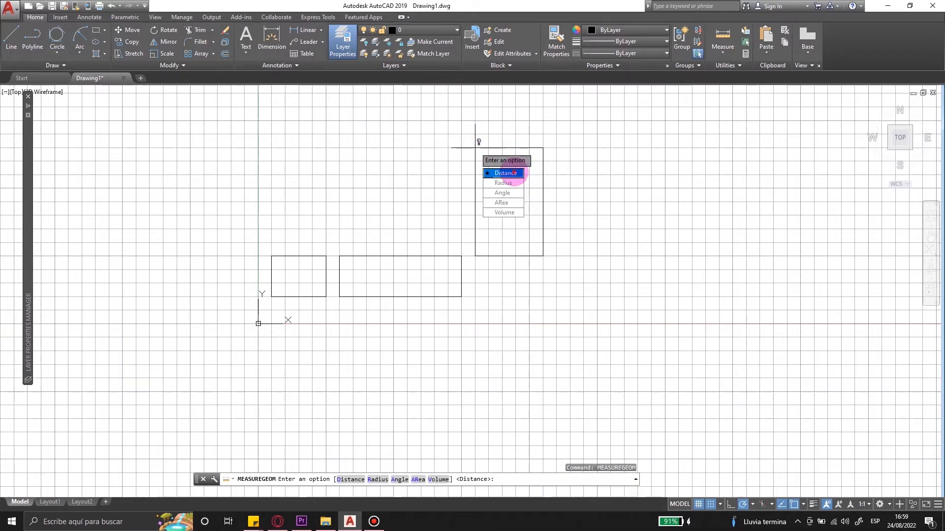
left_click(515, 174)
left_click(475, 148)
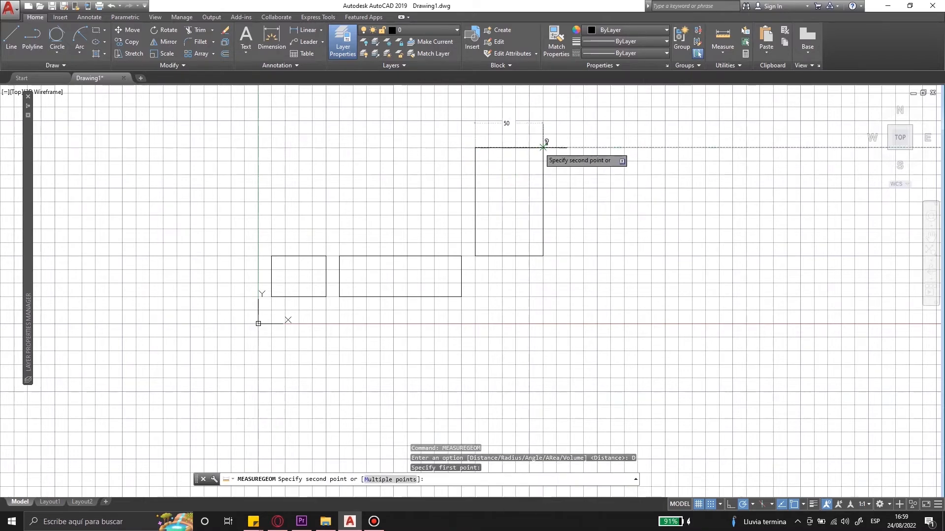
left_click(542, 148)
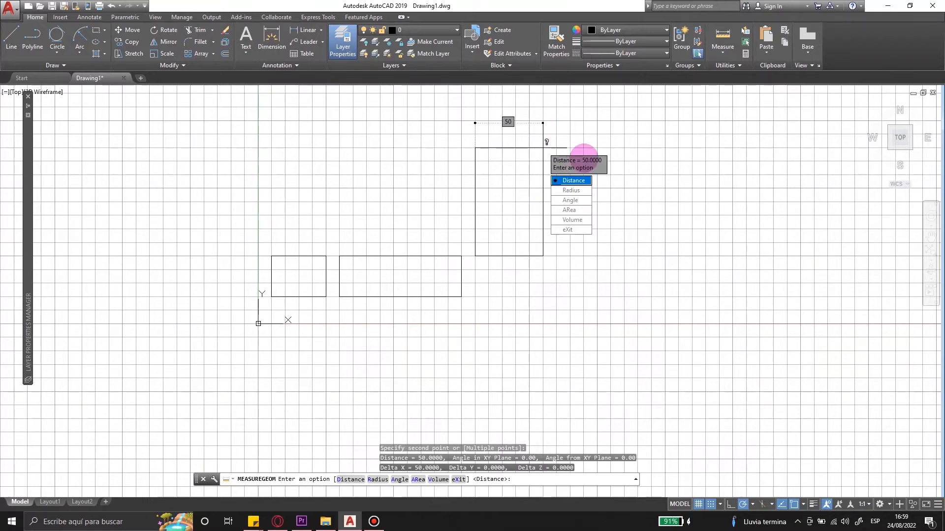
Measure the length of the tall rectangle's right edge and end the measuring command.
left_click(573, 181)
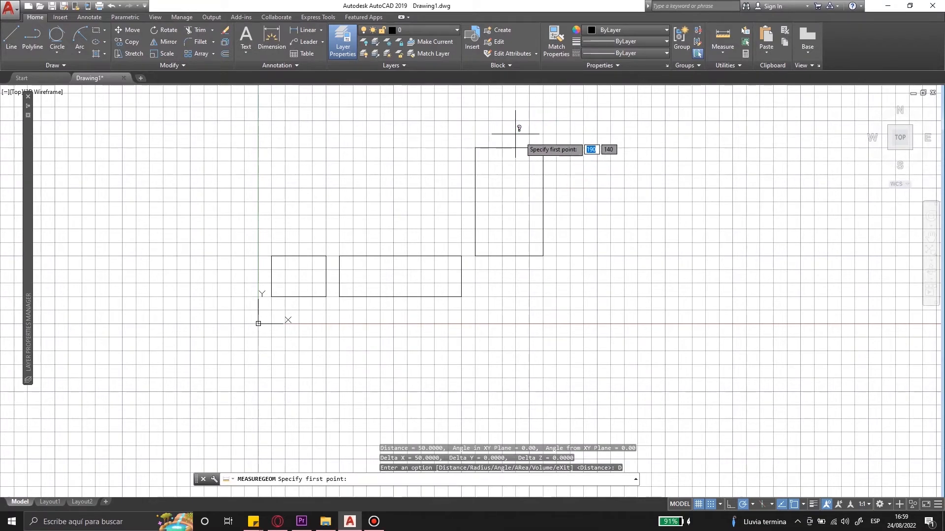
left_click(543, 147)
left_click(543, 256)
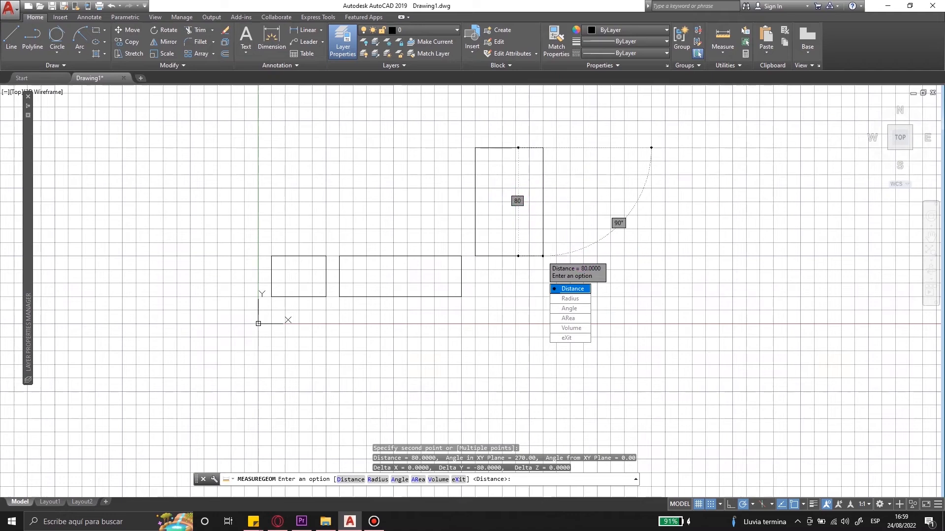
key("Escape")
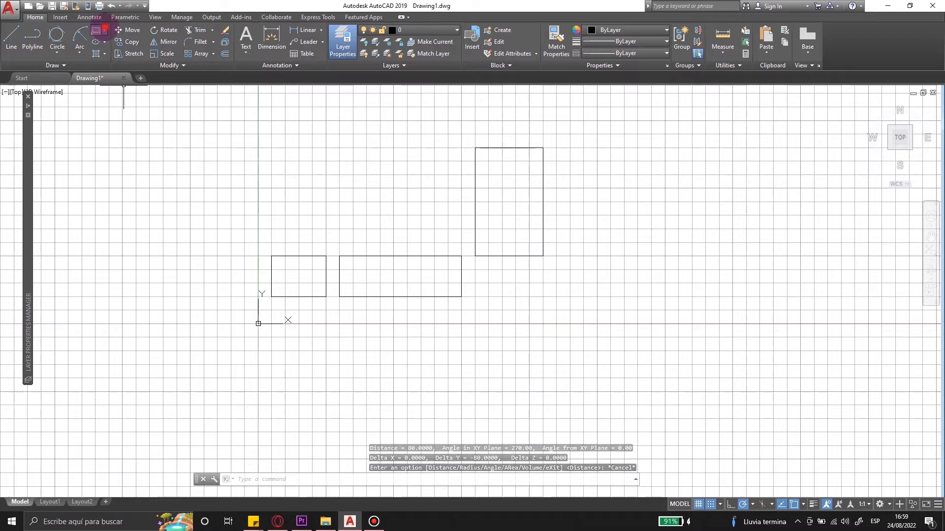
Draw a 10-sided polygon, inscribed in a circle, centred at (0,140) above the rectangles.
left_click(104, 29)
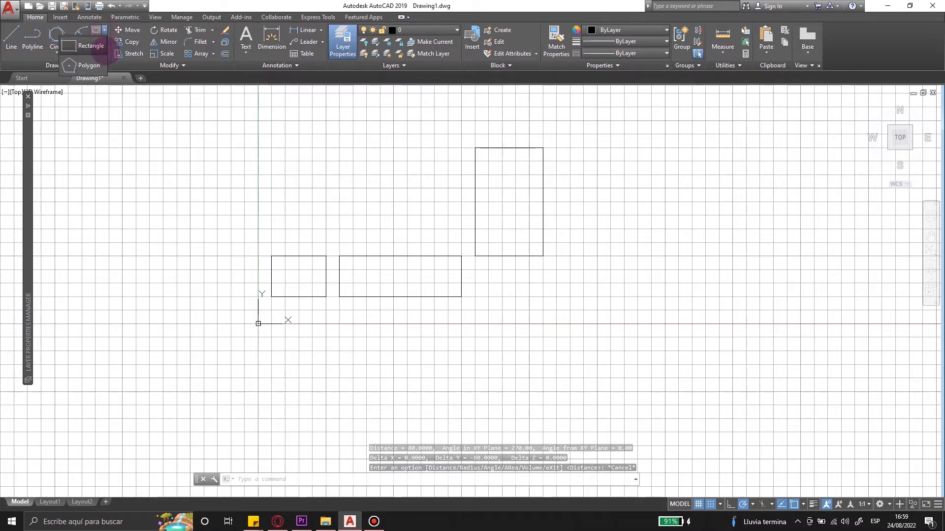
left_click(99, 65)
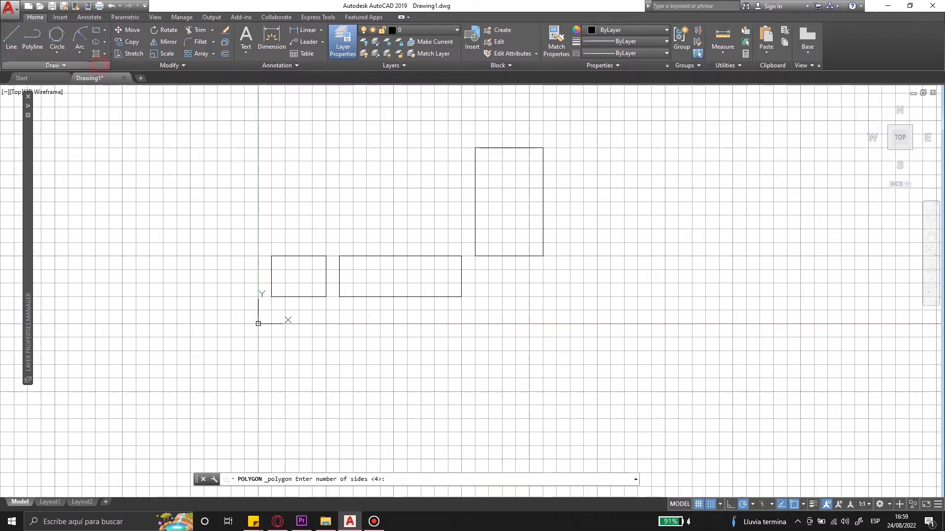
type("1")
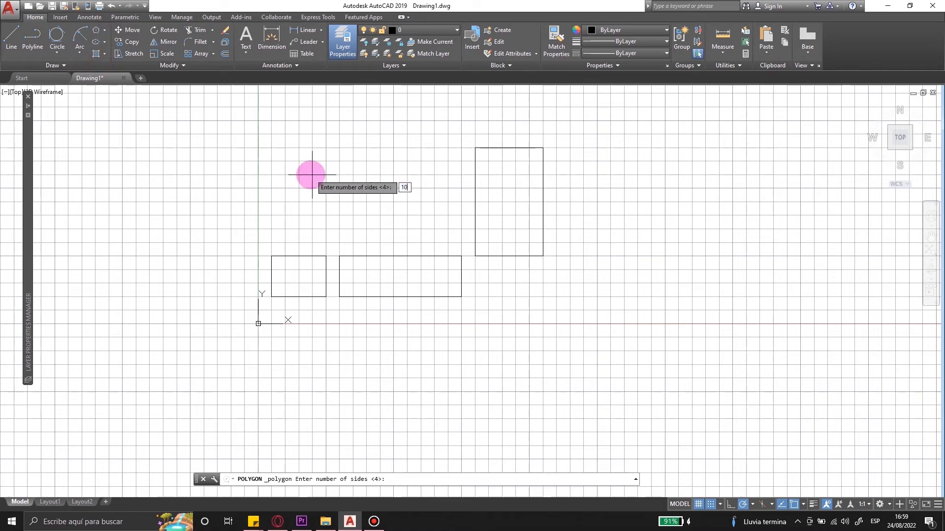
type("0")
key("Return")
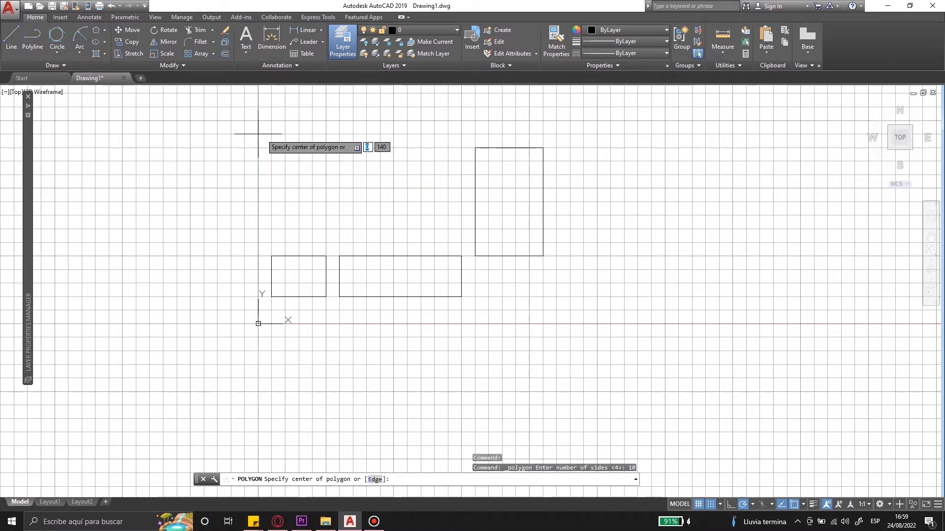
key("Return")
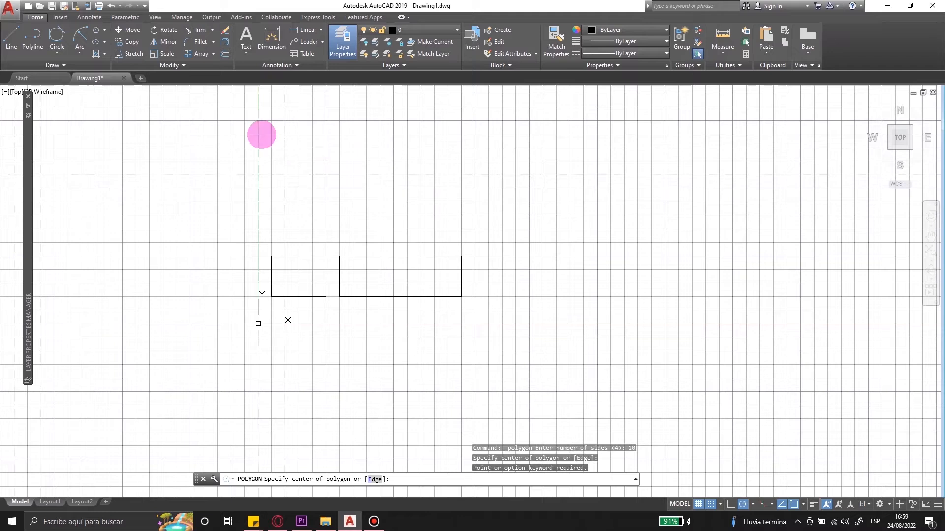
left_click(258, 133)
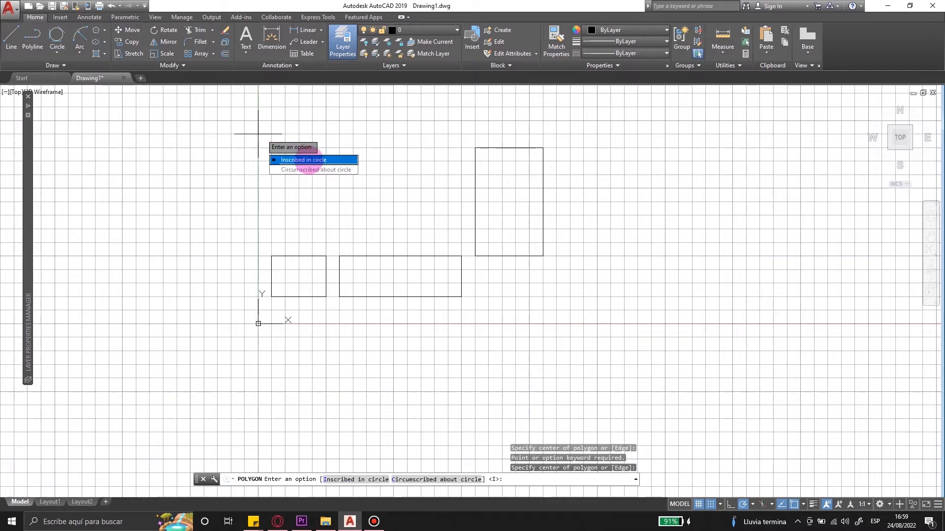
left_click(304, 160)
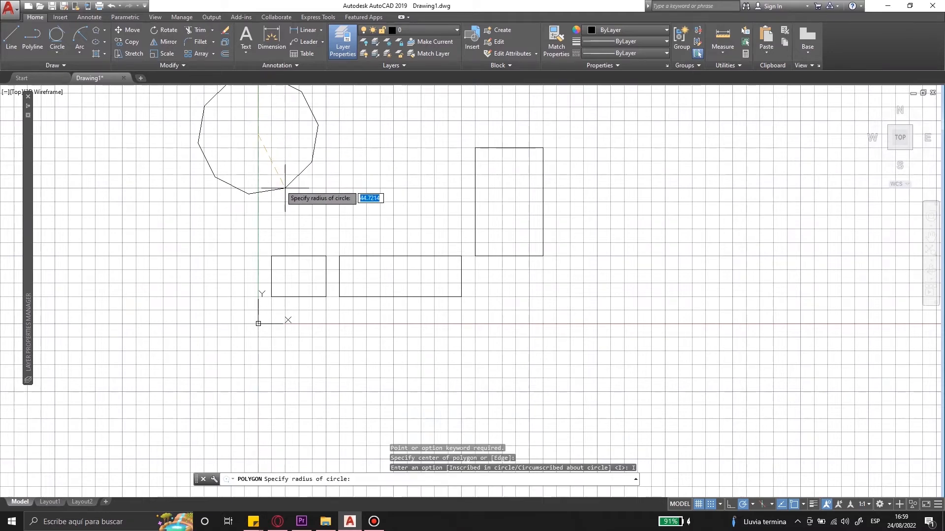
left_click(272, 188)
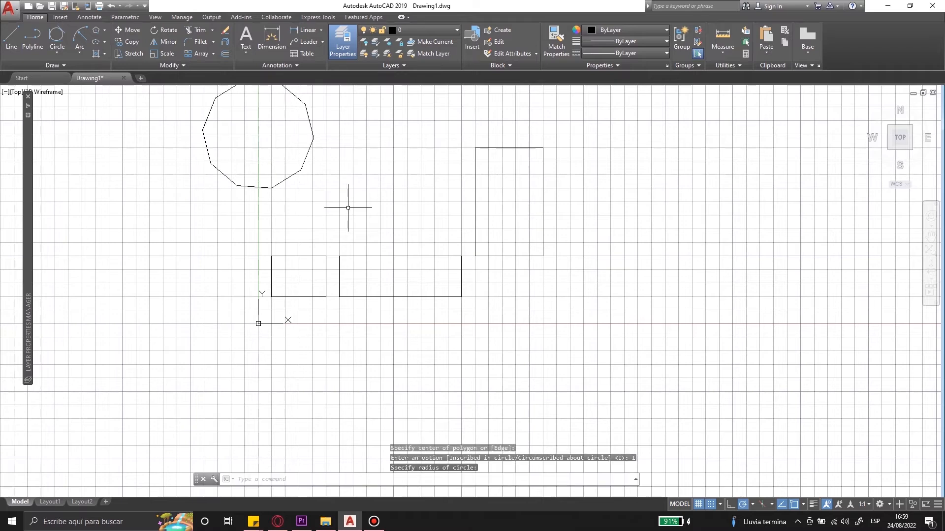
middle_click_drag(257, 112, 295, 143)
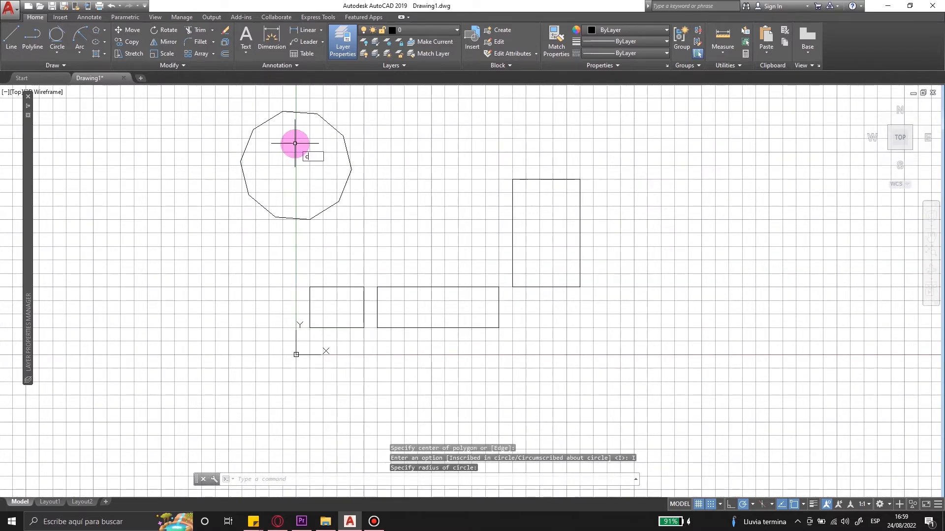
Draw a circle centred on the 10-sided polygon and passing through one of its lower vertices.
key("Return")
left_click(303, 165)
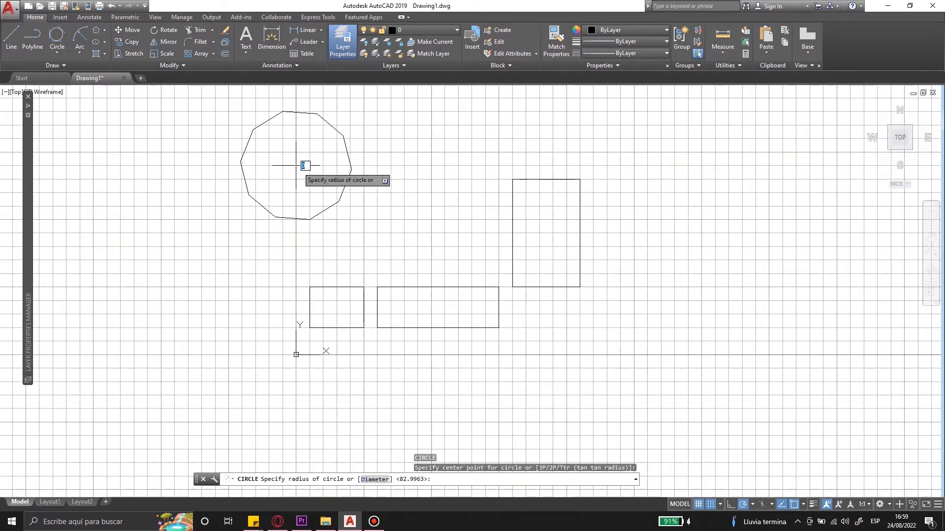
left_click(310, 220)
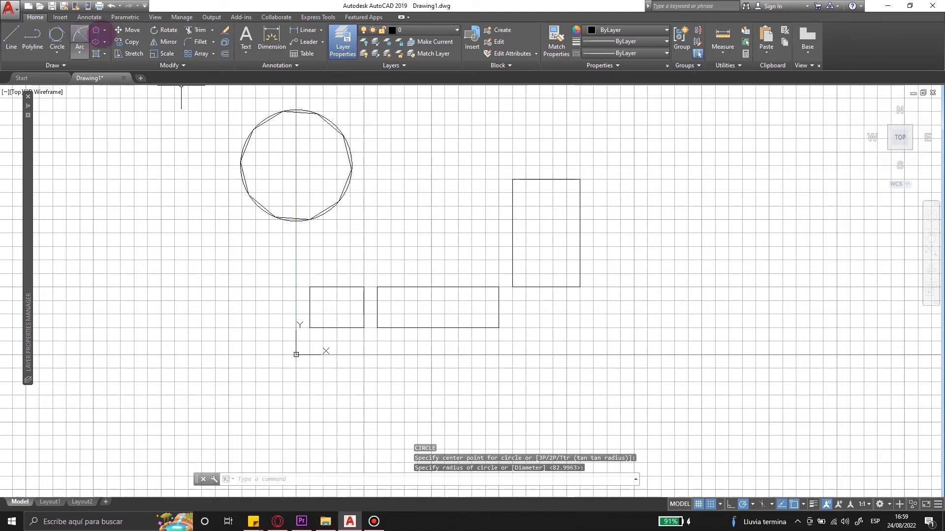
Draw a second 10-sided polygon at the circle's centre, circumscribed about the circle, sized to the circle's lower edge.
left_click(95, 31)
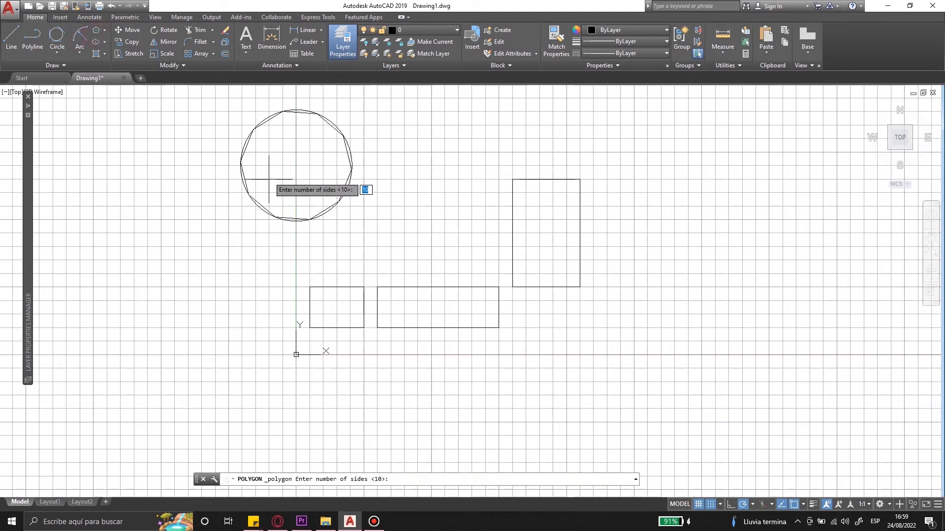
key("Return")
left_click(296, 165)
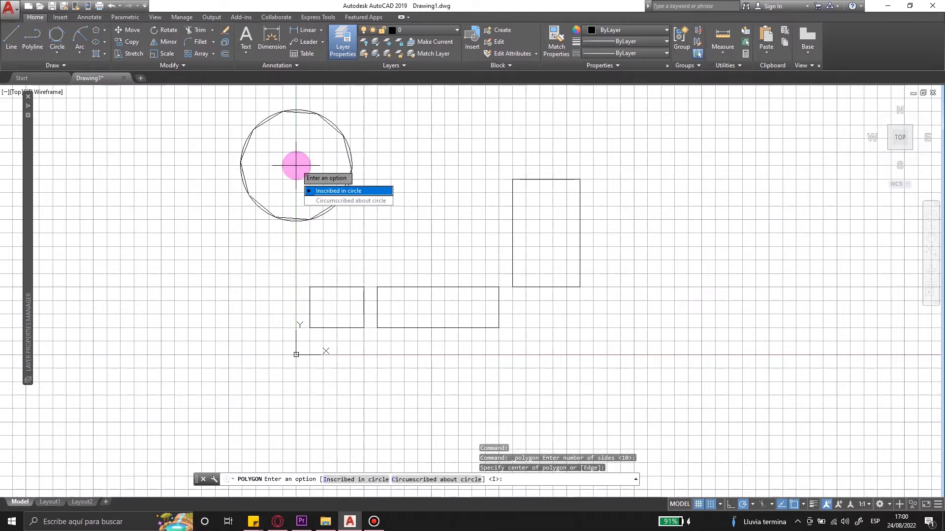
left_click(346, 201)
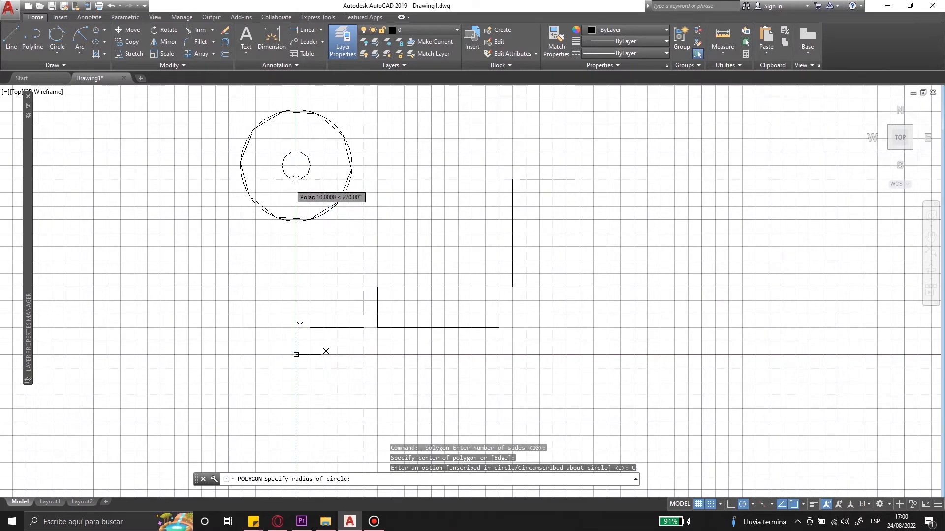
left_click(309, 222)
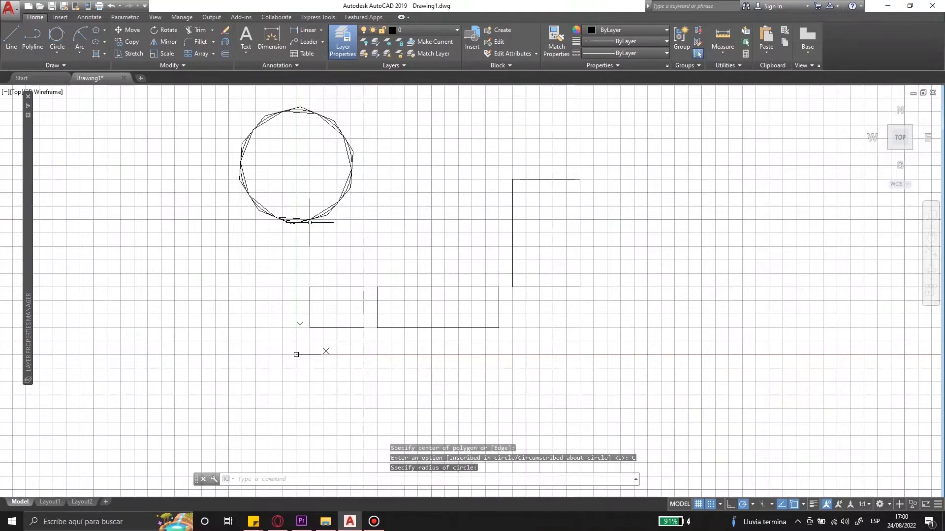
Examine up close how the edges and vertices of the inscribed and circumscribed polygons meet the circle.
scroll(328, 214, "up", 10)
left_click(341, 222)
left_click(327, 215)
left_click(272, 199)
left_click(251, 176)
scroll(379, 240, "down", 4)
scroll(383, 255, "down", 5)
key("Escape")
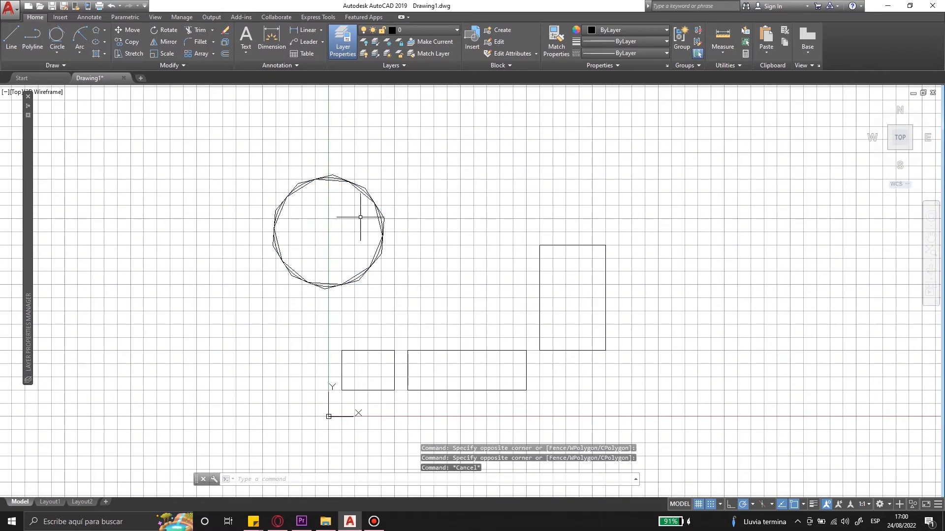
Draw a tall ellipse by its centre, placed above the rectangles, with a horizontal axis endpoint and a longer vertical half-axis.
left_click(96, 41)
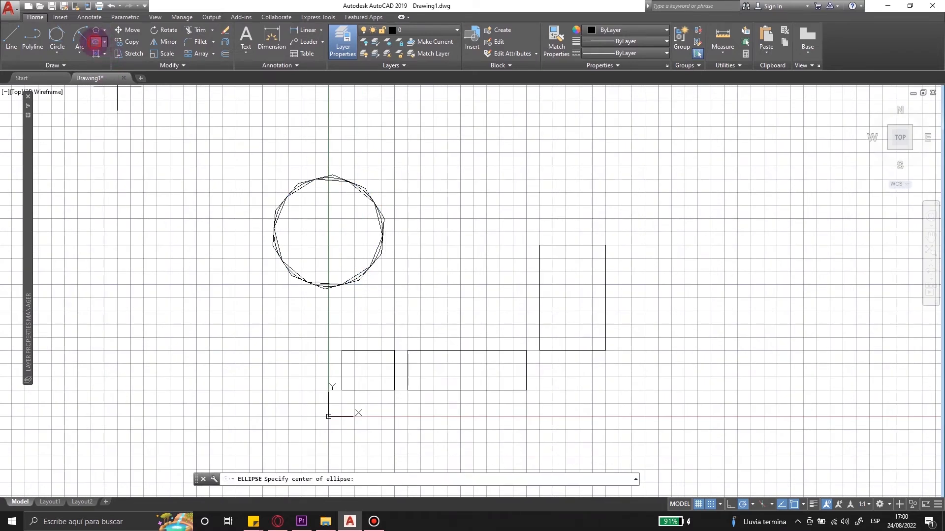
left_click(500, 139)
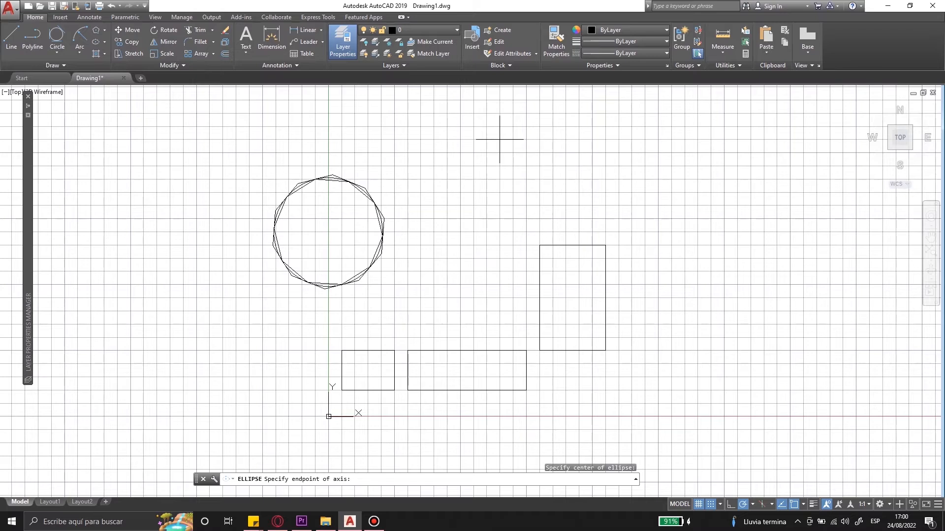
left_click(592, 139)
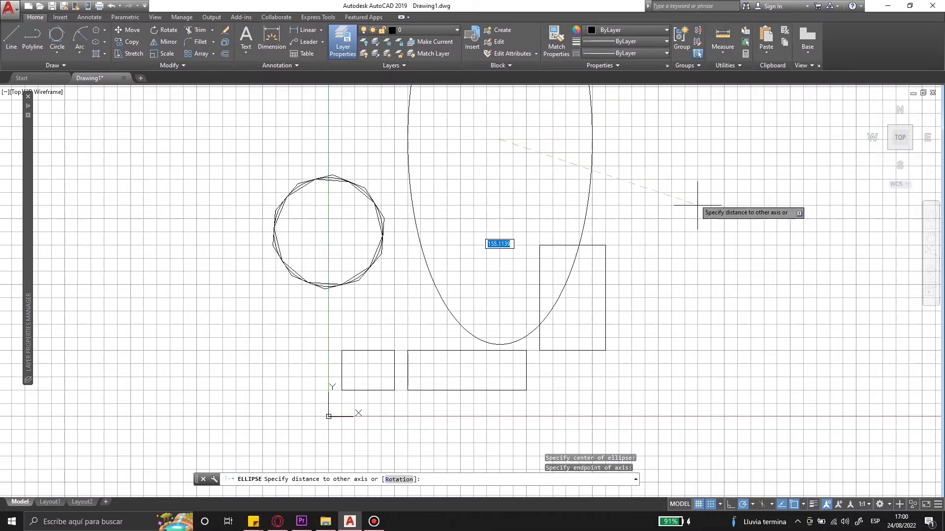
left_click(691, 257)
Erase all the rectangles, polygons, the circle and the ellipse from the drawing.
scroll(509, 327, "down", 2)
scroll(510, 327, "down", 2)
left_click(585, 387)
left_click(381, 159)
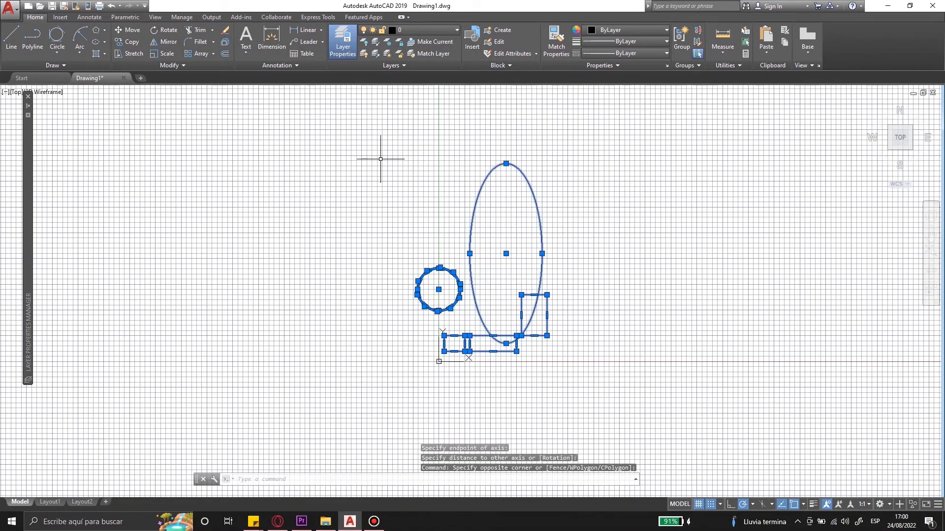
key("Delete")
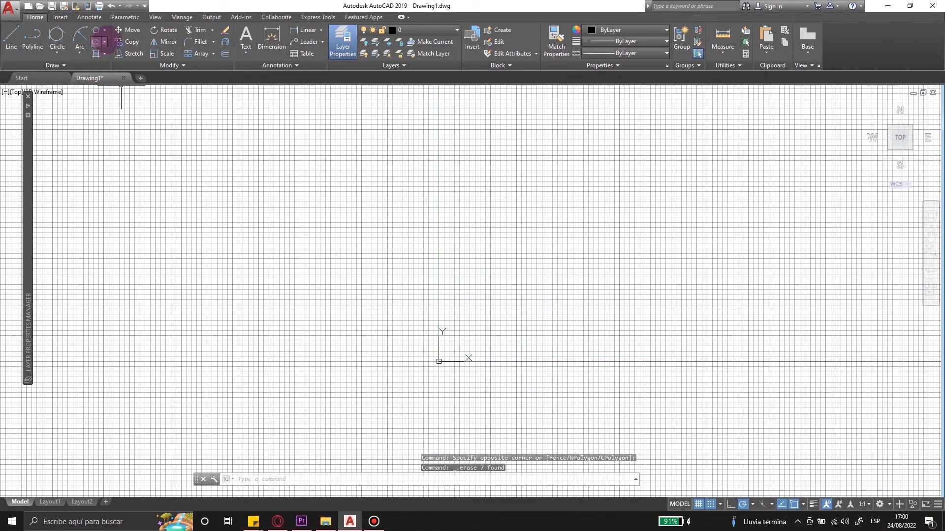
Draw a tall ellipse from the two endpoints of its horizontal axis, about 170 units long, plus the other half-axis distance.
left_click(104, 41)
left_click(88, 82)
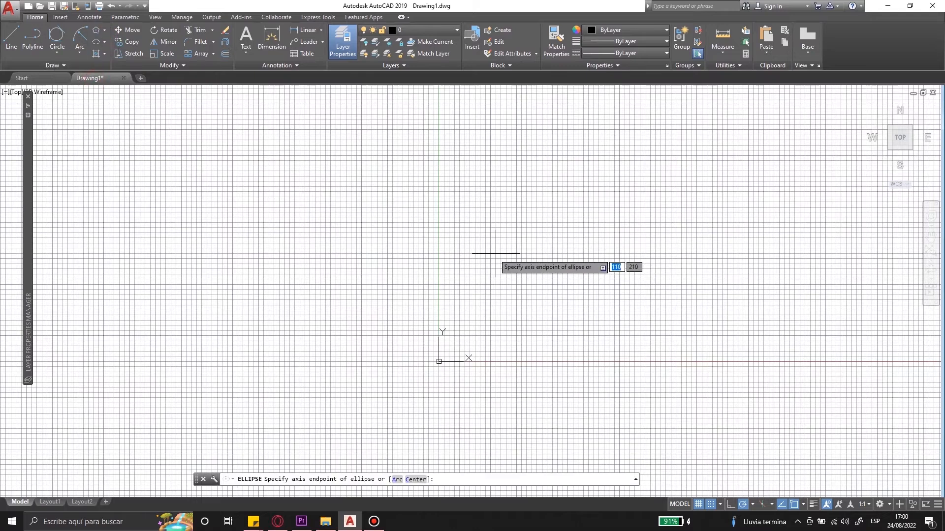
left_click(481, 232)
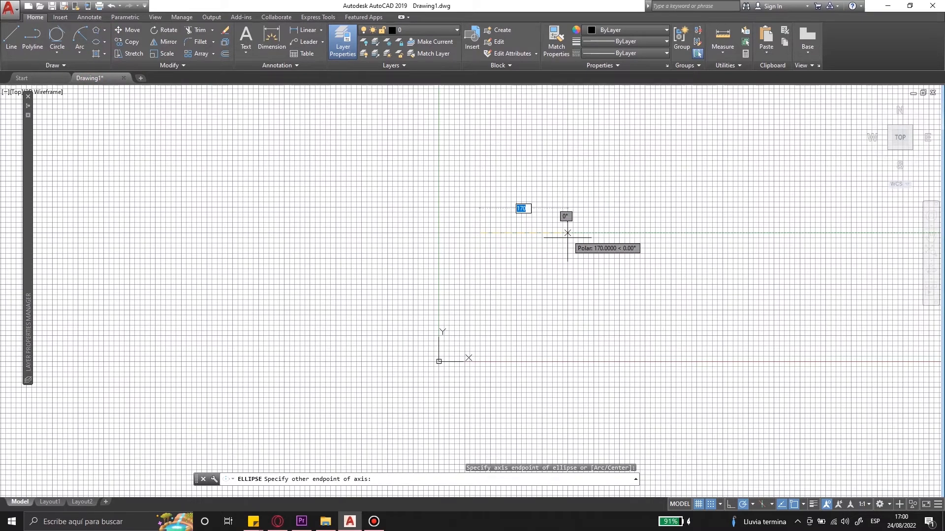
left_click(567, 233)
left_click(650, 217)
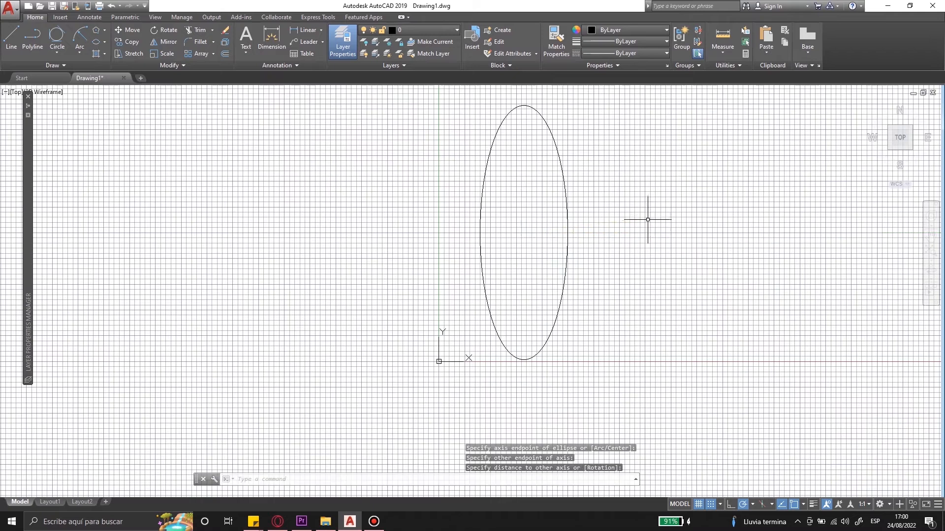
Draw an elliptical arc on the ellipse's horizontal axis with a longer vertical half-axis, spanning the upper half from right to left.
scroll(553, 300, "down", 2)
key("Escape")
scroll(551, 303, "up", 2)
left_click(96, 41)
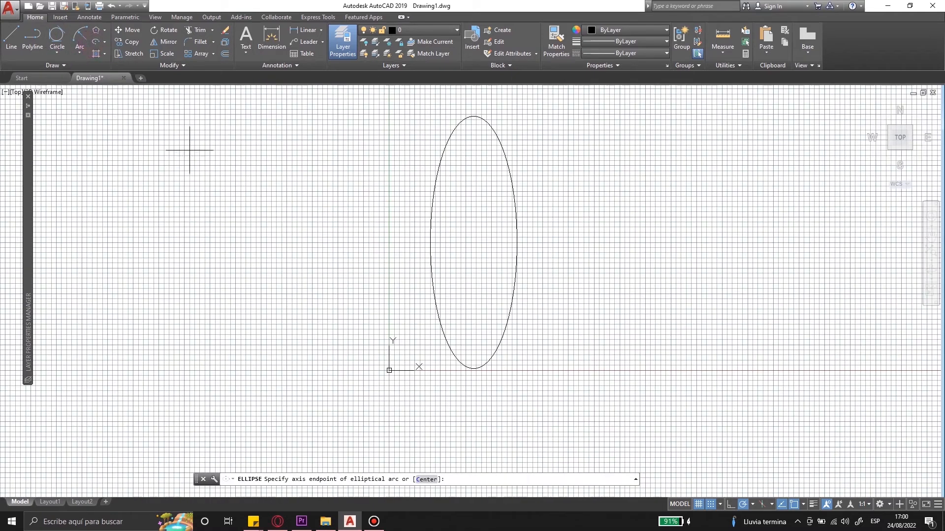
left_click(430, 242)
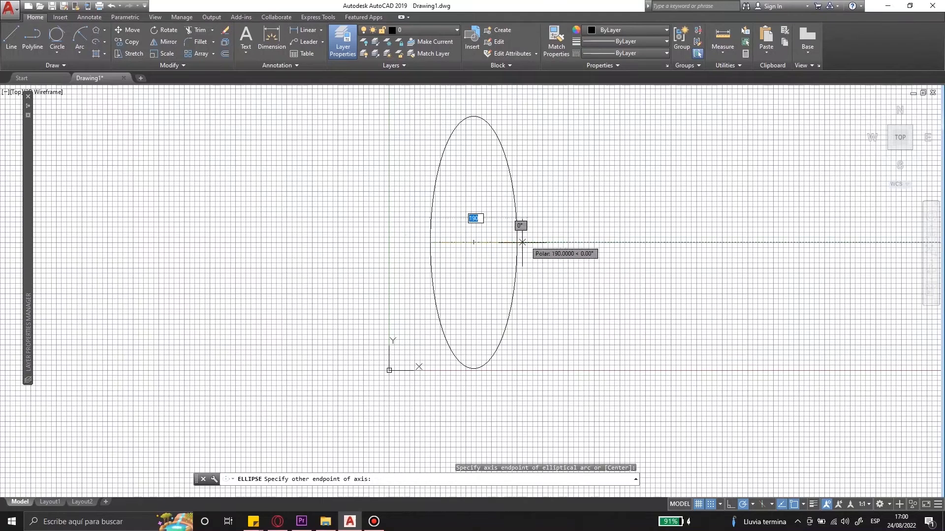
left_click(516, 242)
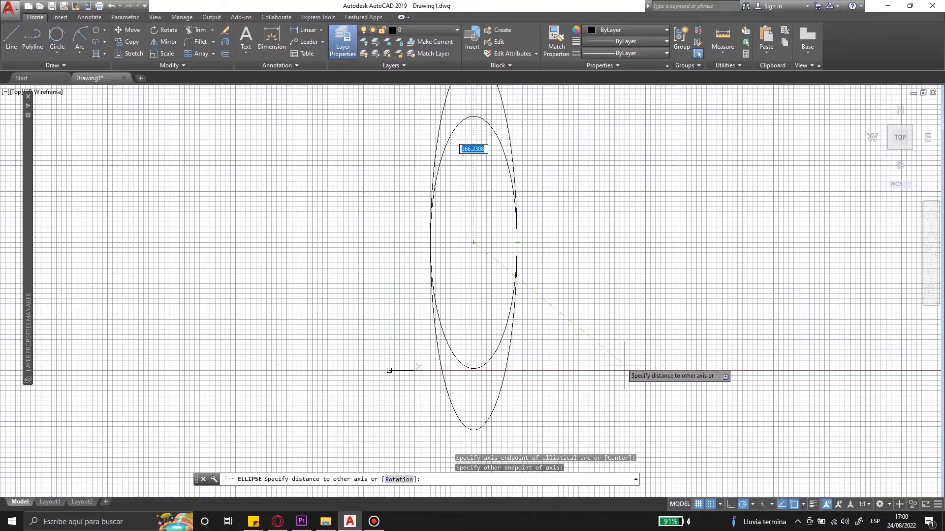
left_click(646, 386)
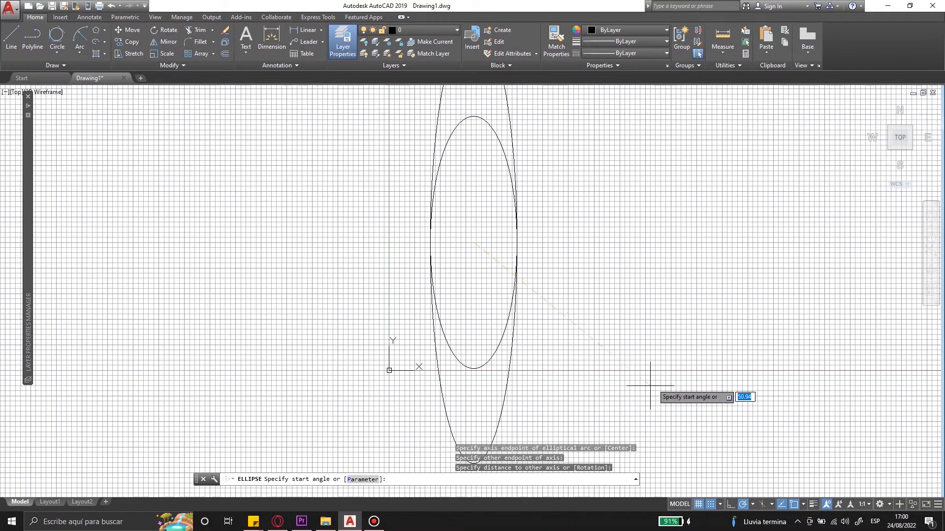
left_click(545, 246)
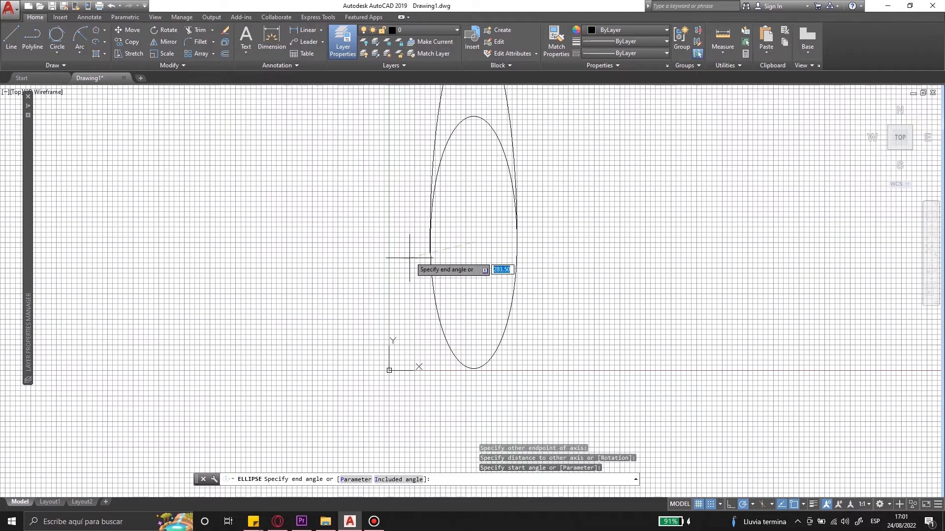
left_click(430, 246)
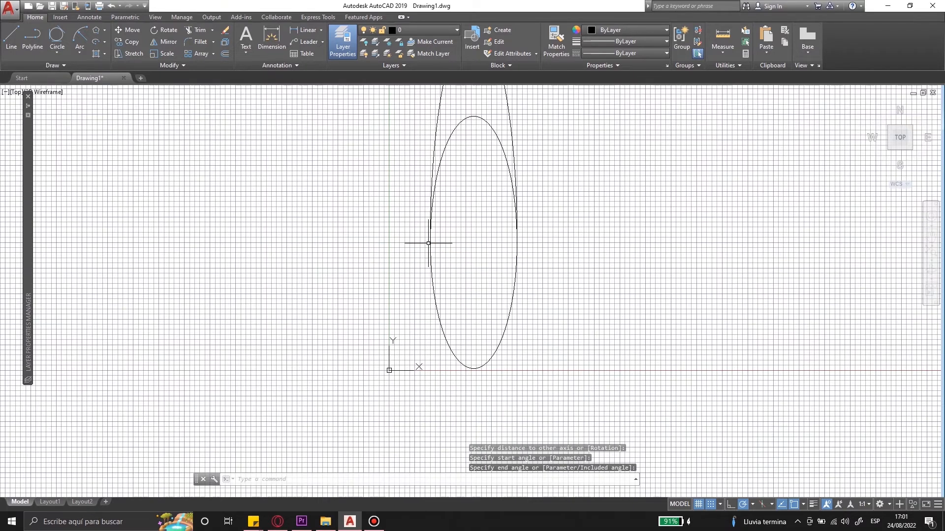
Inspect the elliptical arc over the ellipse and erase both objects from the drawing.
scroll(519, 256, "down", 4)
left_click(494, 180)
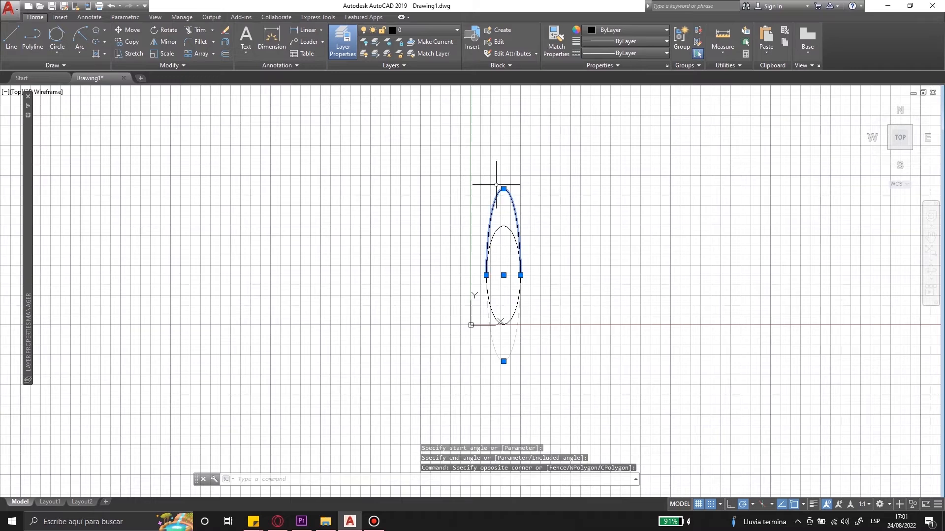
scroll(519, 335, "up", 4)
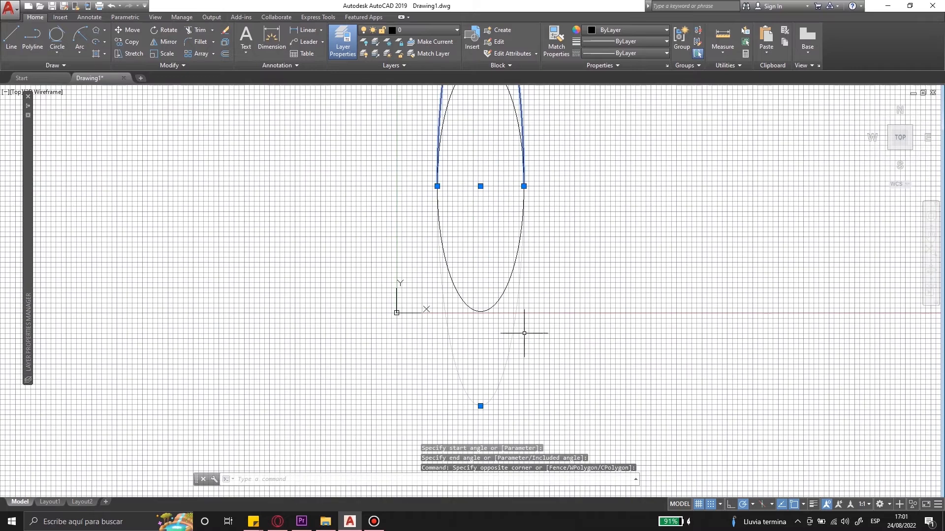
scroll(525, 339, "down", 2)
left_click(104, 42)
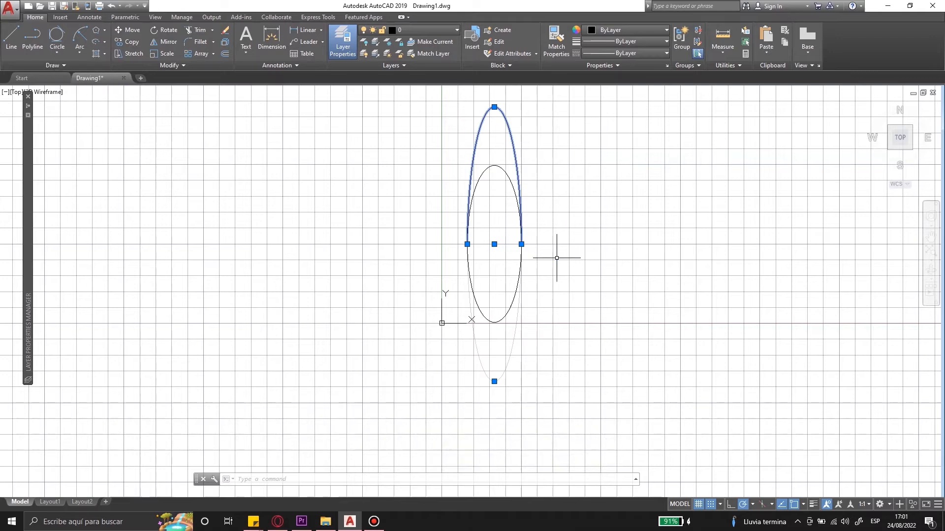
key("Delete")
key("Escape")
left_click(554, 236)
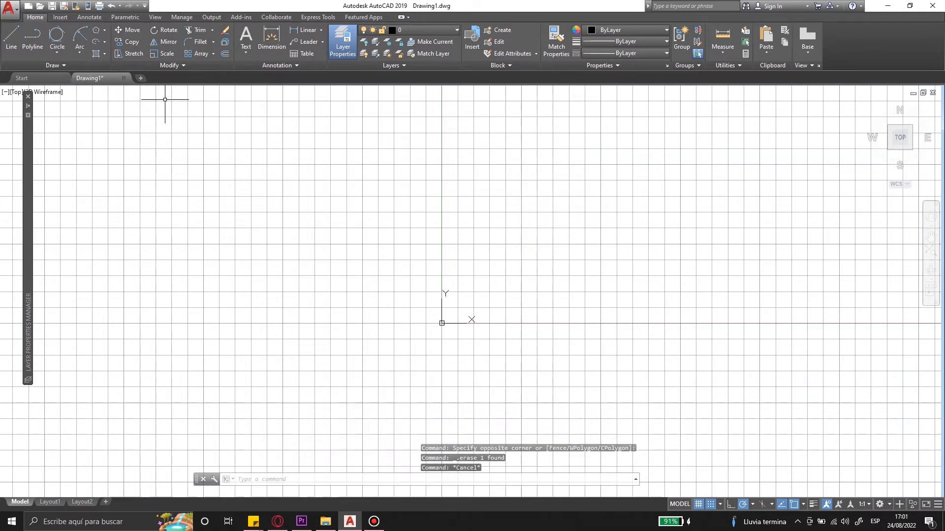
Draw a wide horizontal rectangle above and to the right of the origin as an area for hatching.
left_click(104, 53)
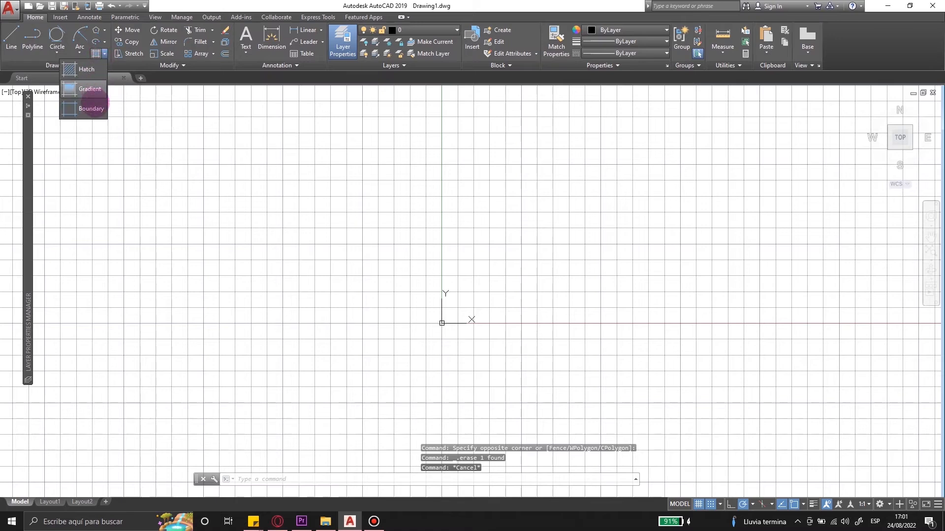
scroll(551, 233, "up", 4)
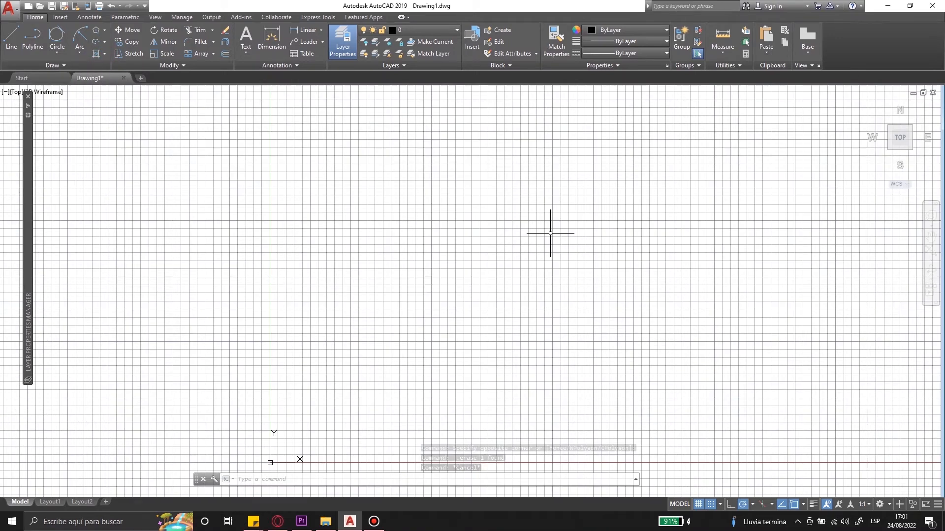
type("rec")
key("Return")
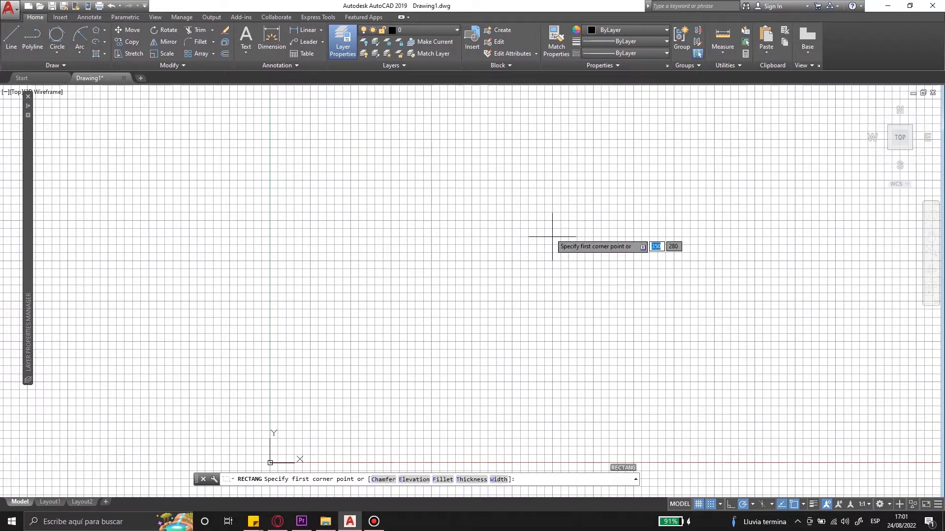
left_click(310, 204)
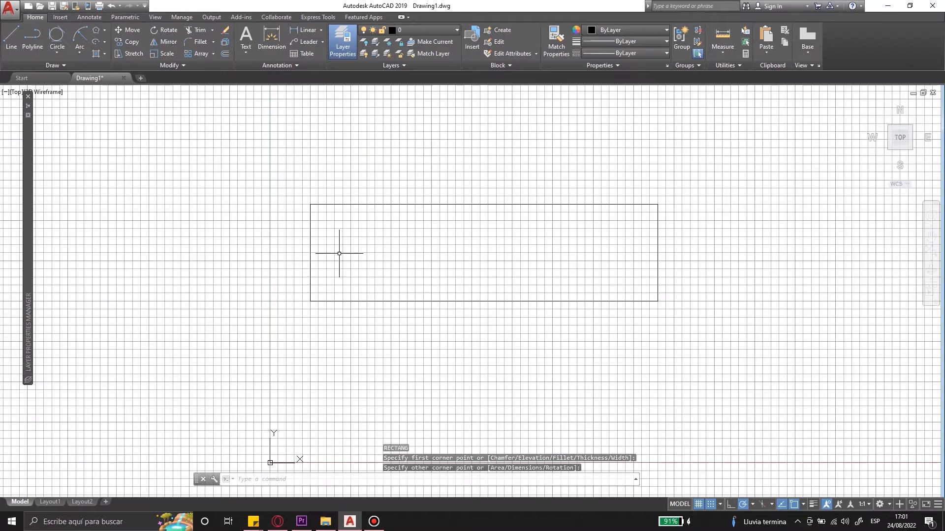
Hatch the rectangle with the ANGLE pattern at scale 1, selecting the rectangle itself as the boundary object.
left_click(82, 49)
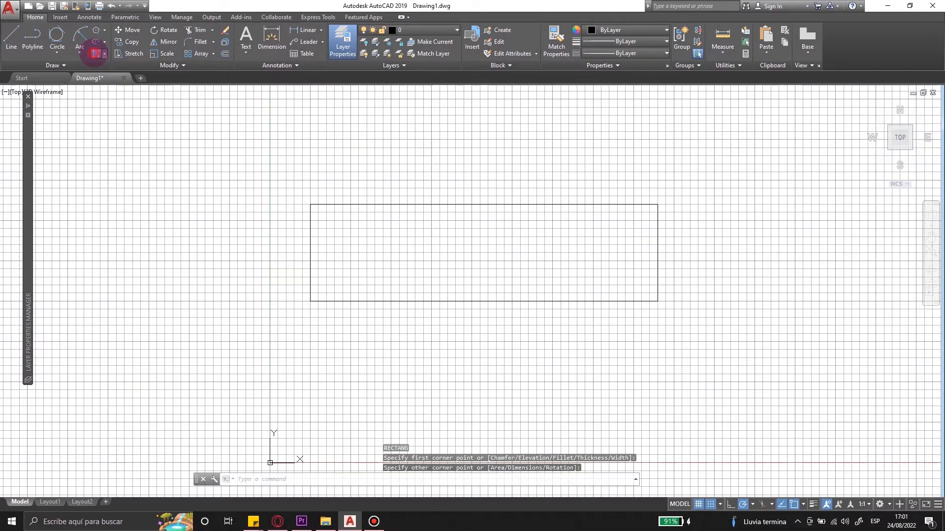
left_click(96, 54)
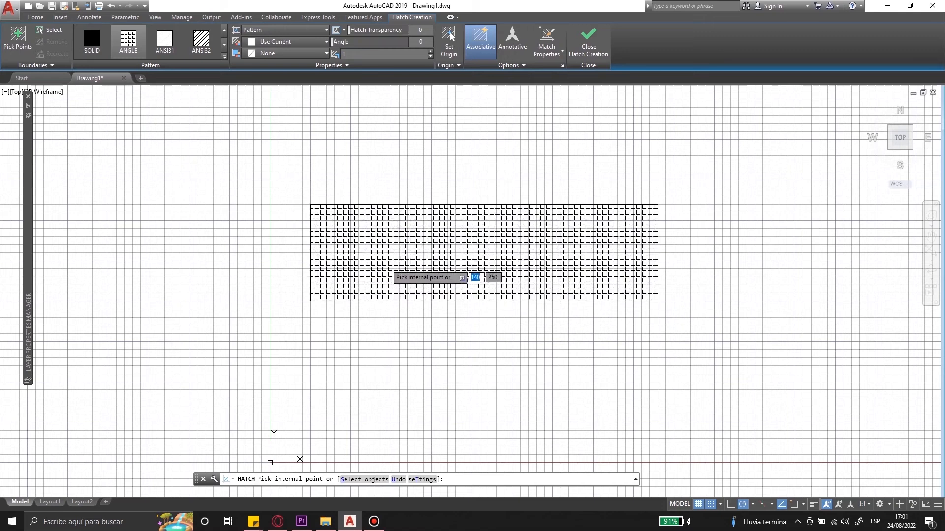
left_click(53, 29)
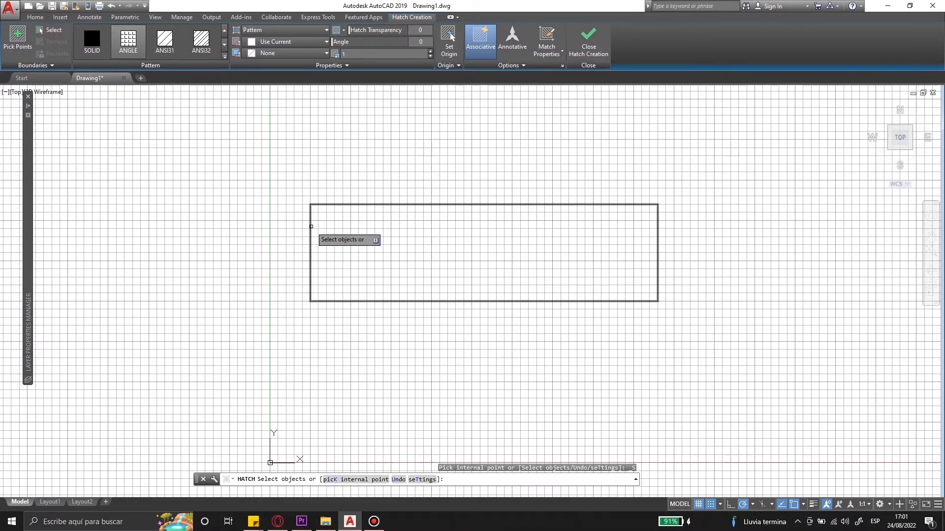
left_click(311, 226)
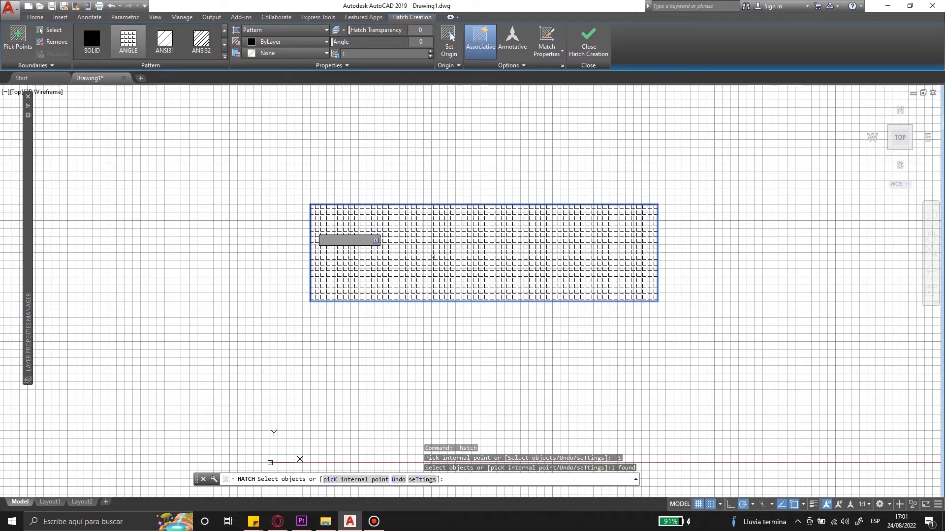
key("Escape")
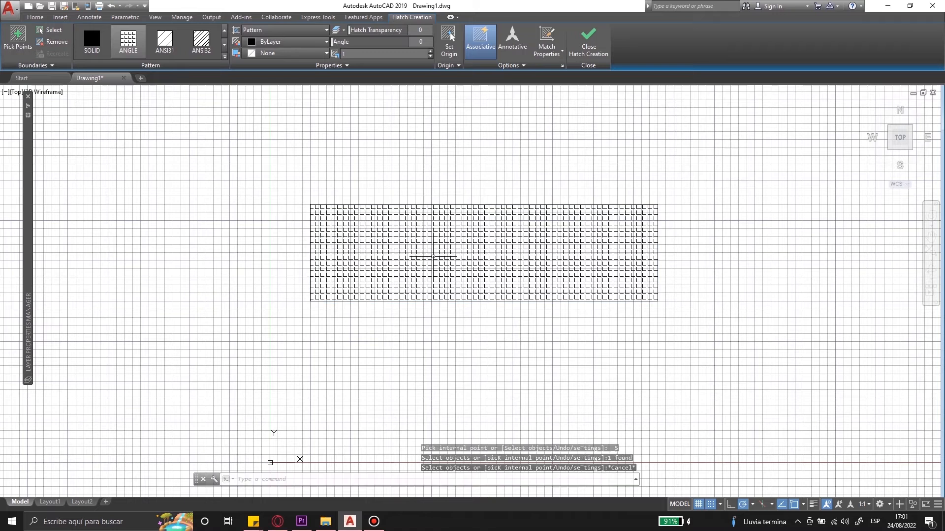
Try the Solid, Gradient, Pattern and User defined fill types on the rectangle's hatch.
left_click(433, 256)
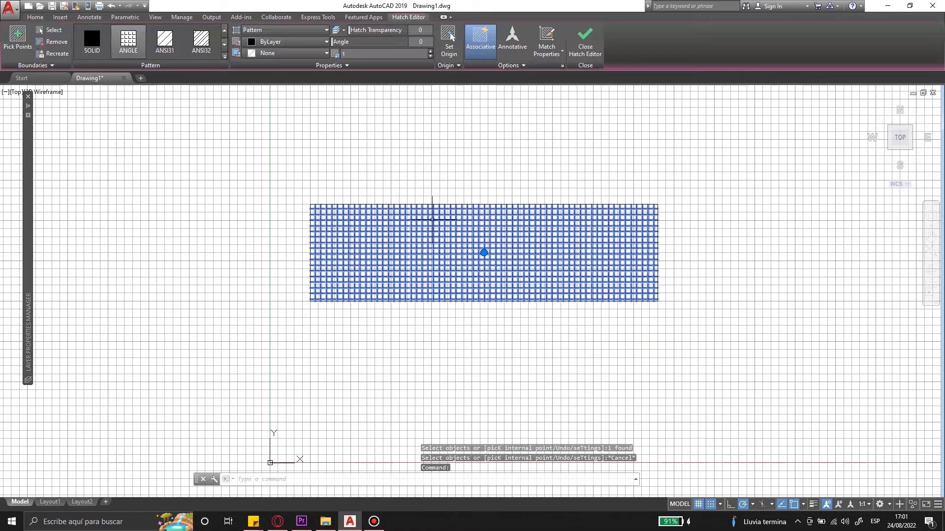
left_click(260, 29)
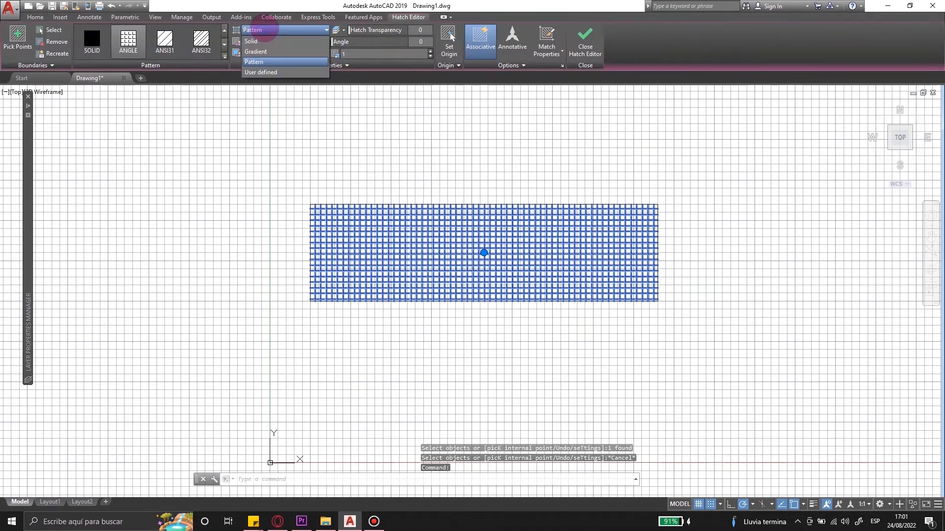
left_click(261, 41)
left_click(283, 29)
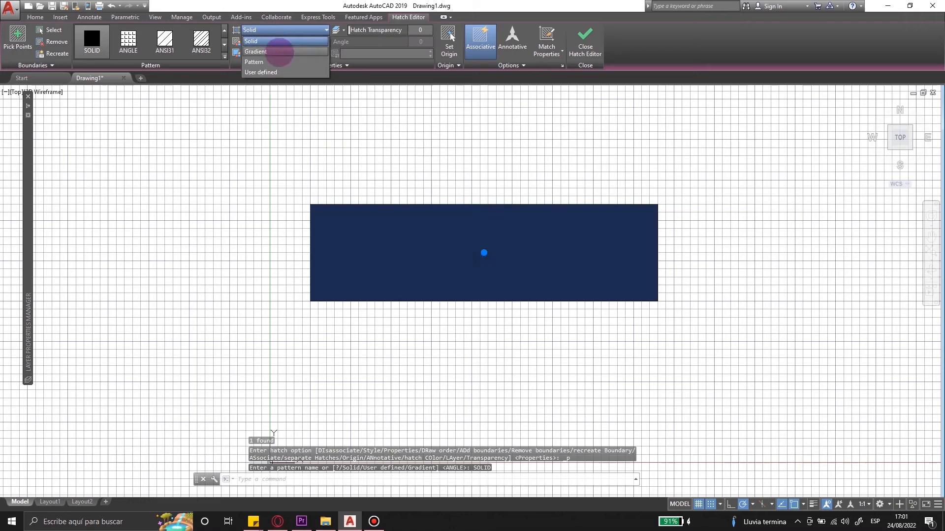
left_click(276, 51)
left_click(289, 30)
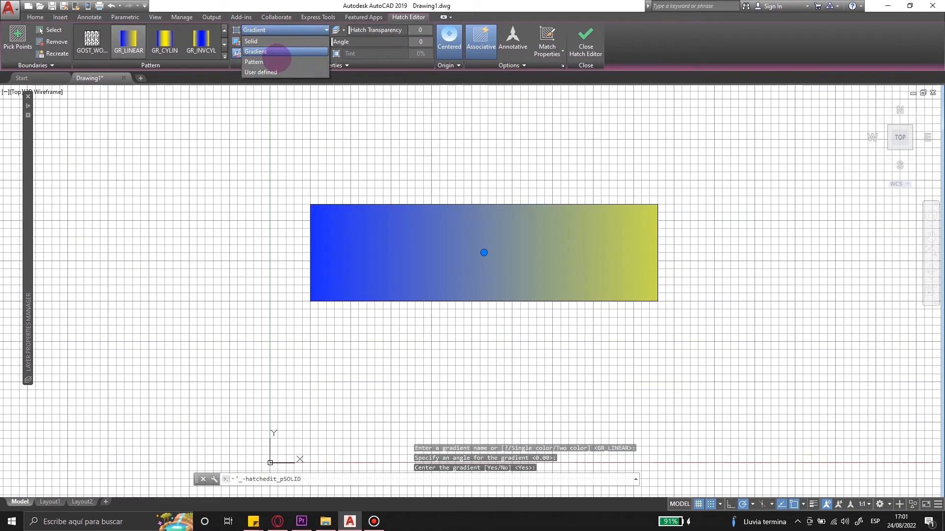
left_click(276, 62)
left_click(280, 30)
left_click(276, 72)
Return the rectangle's hatch to the Pattern type with ANGLE, and set its transparency to 29 and scale to 0.83.
left_click(284, 30)
left_click(283, 42)
left_click(285, 42)
left_click(287, 43)
mouse_move(350, 30)
left_mouse_down()
mouse_move(433, 32)
mouse_move(351, 31)
left_mouse_up()
left_click(260, 30)
left_click(271, 62)
left_click(281, 41)
left_click(282, 43)
left_click(282, 53)
left_click(355, 30)
mouse_move(339, 42)
left_mouse_down()
mouse_move(428, 50)
mouse_move(333, 42)
left_mouse_up()
left_click(430, 55)
Set a new hatch origin inside the left part of the rectangle and finish editing the hatch.
left_click(449, 37)
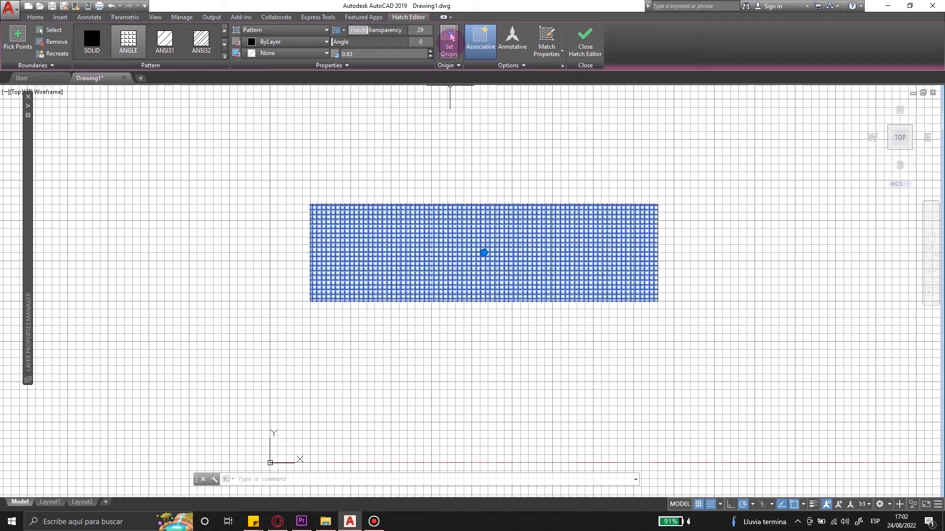
left_click(376, 230)
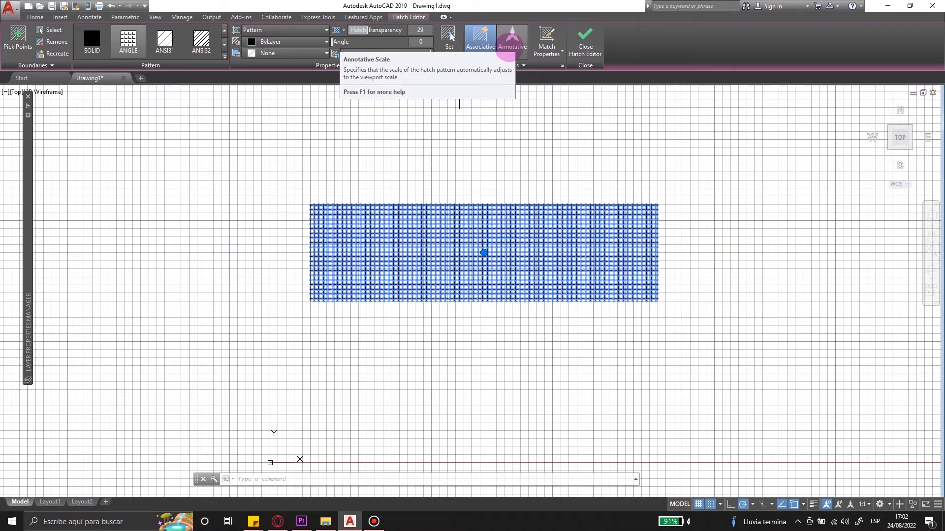
left_click(547, 51)
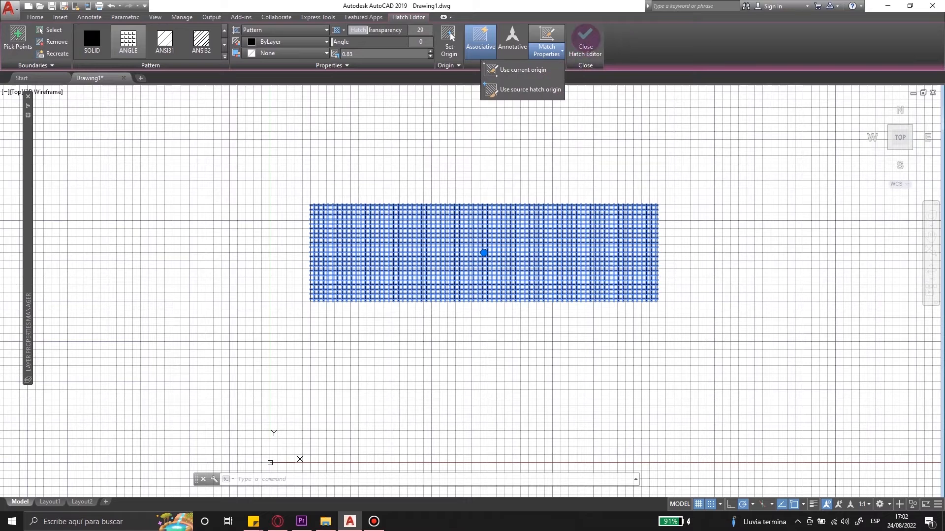
left_click(585, 38)
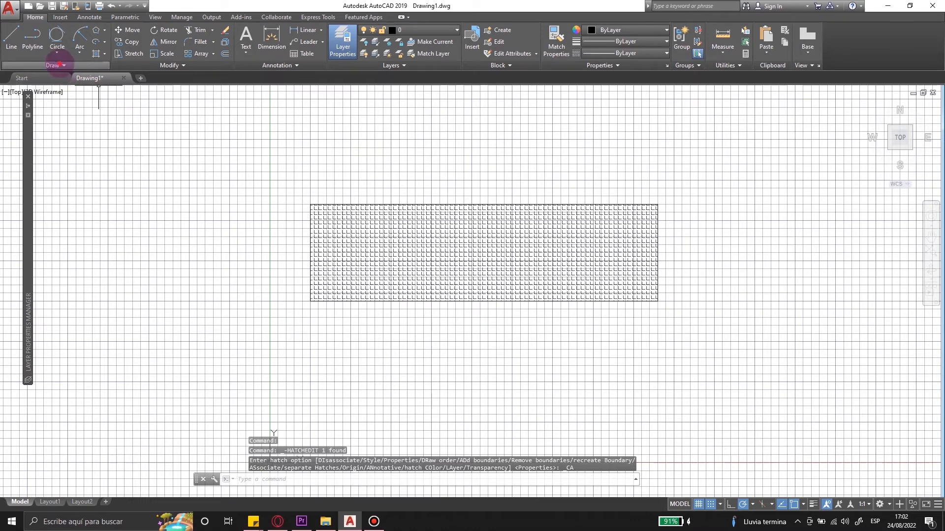
Draw a closed fit-point spline through the four corners of the hatched rectangle.
left_click(59, 65)
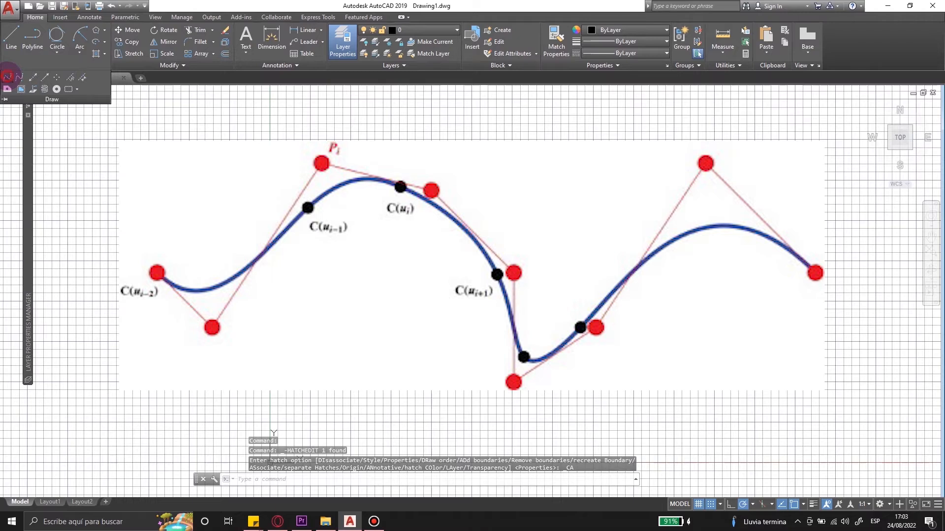
left_click(7, 77)
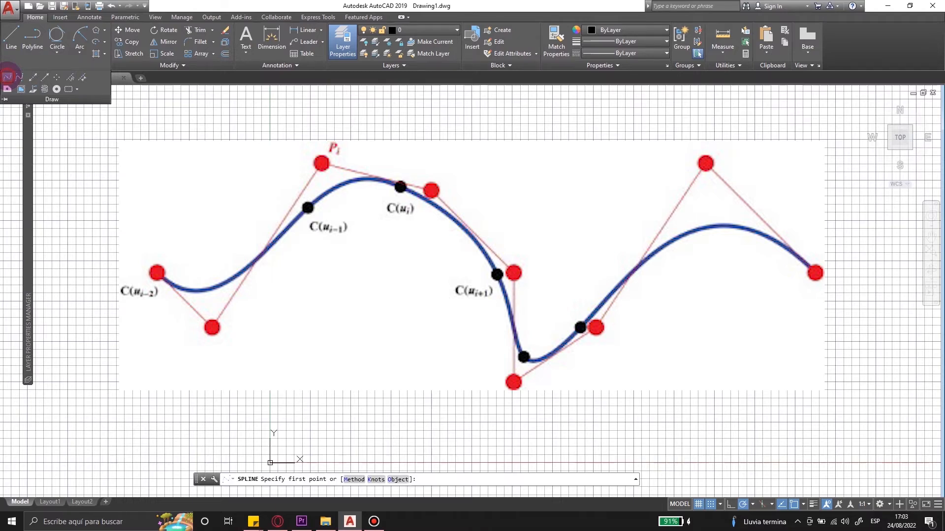
left_click(310, 204)
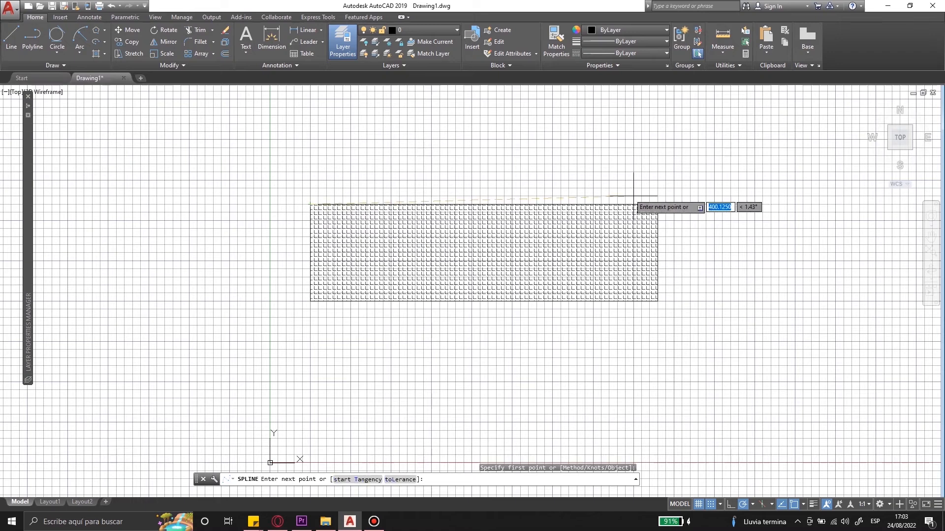
left_click(658, 204)
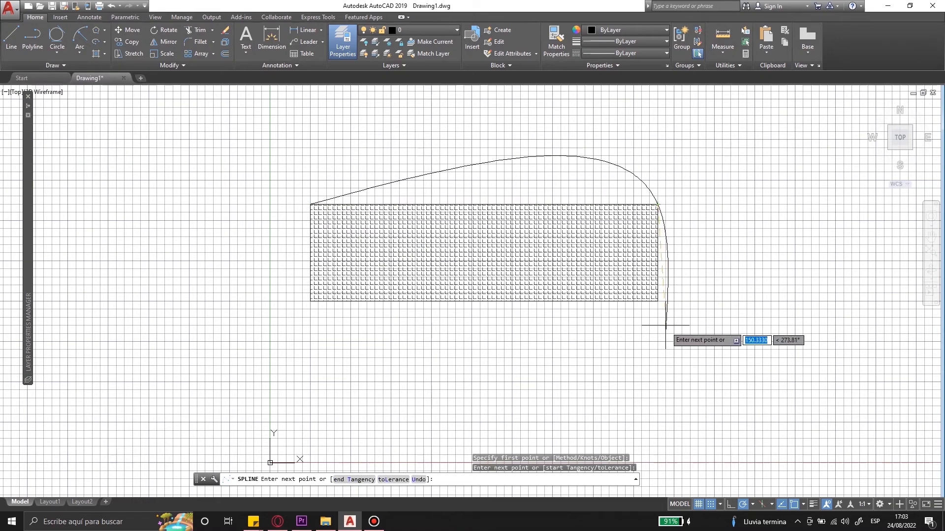
left_click(657, 302)
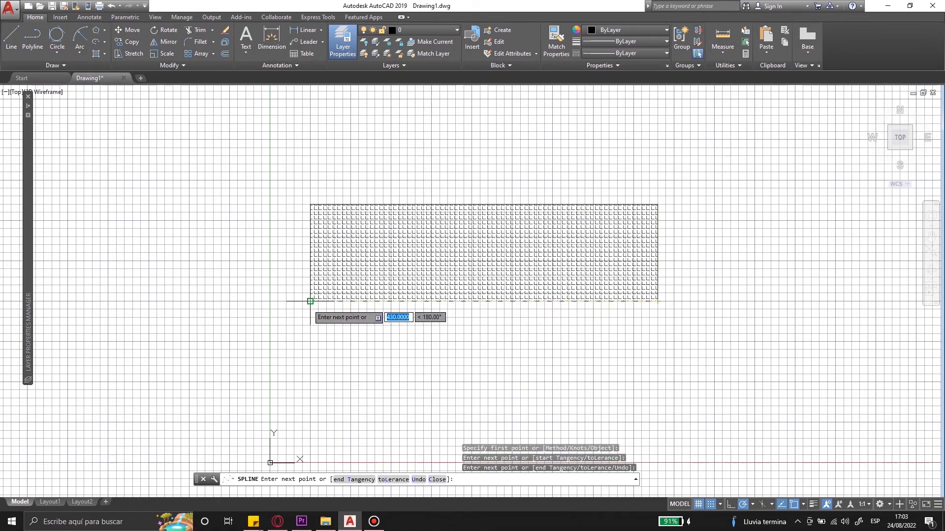
left_click(310, 301)
right_click(310, 301)
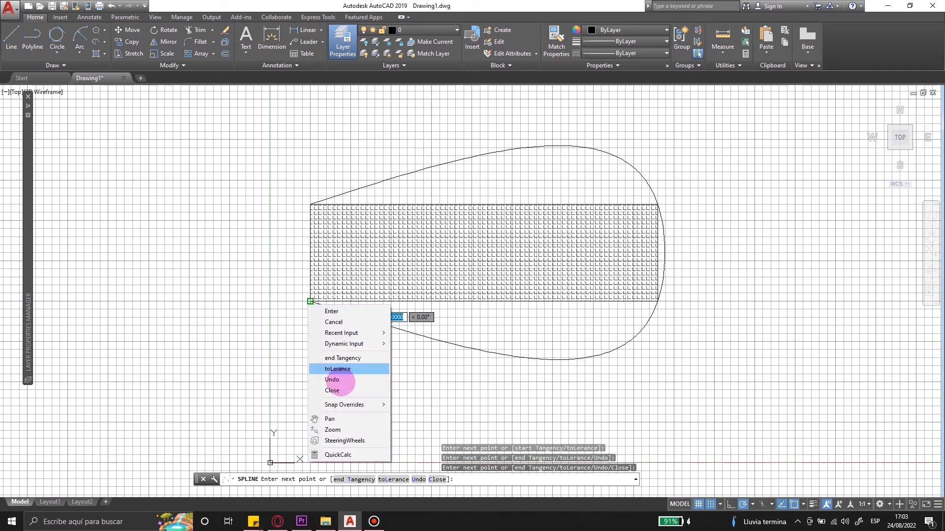
left_click(332, 390)
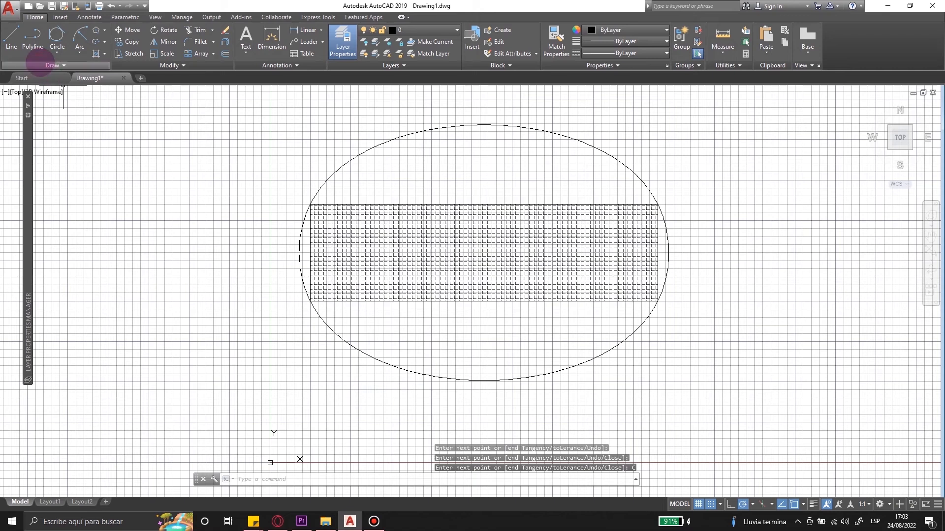
Draw a closed control-vertex spline using the rectangle's four corners as control vertices.
left_click(36, 66)
left_click(19, 78)
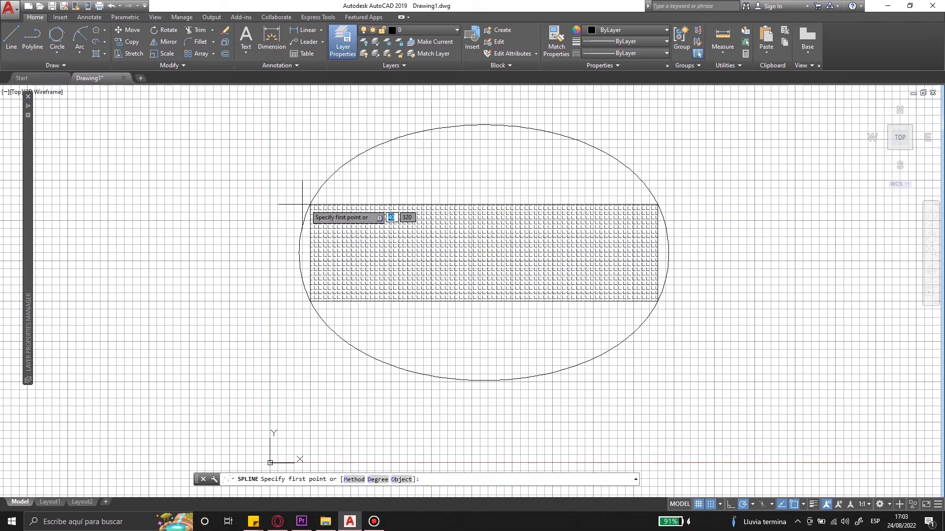
left_click(657, 205)
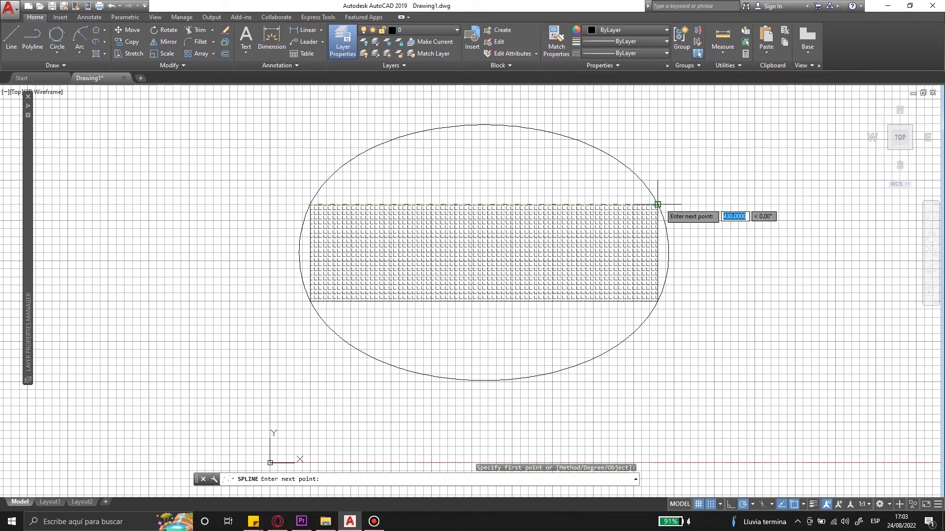
left_click(658, 301)
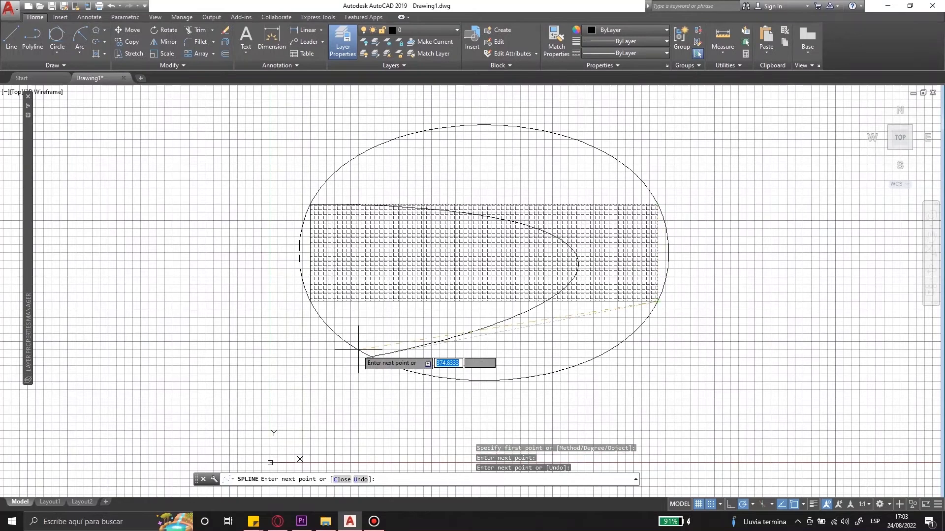
left_click(310, 301)
right_click(310, 301)
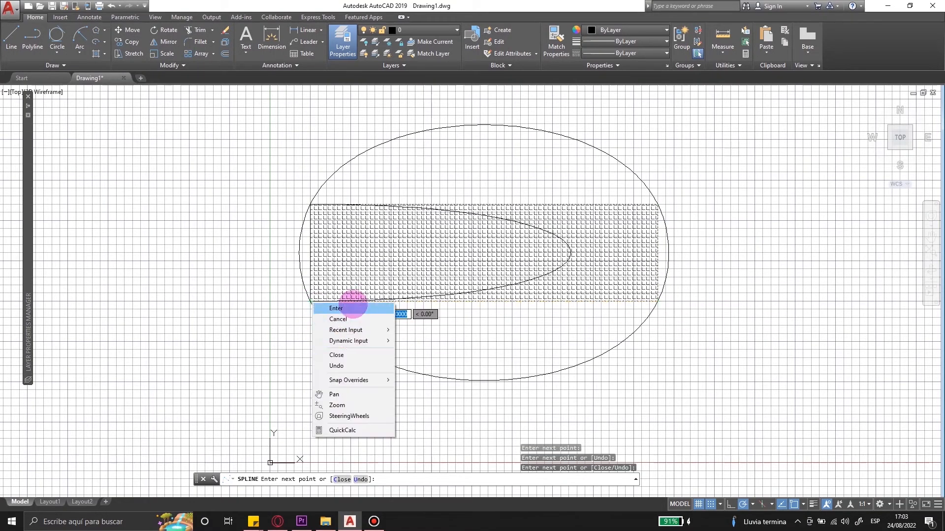
left_click(344, 353)
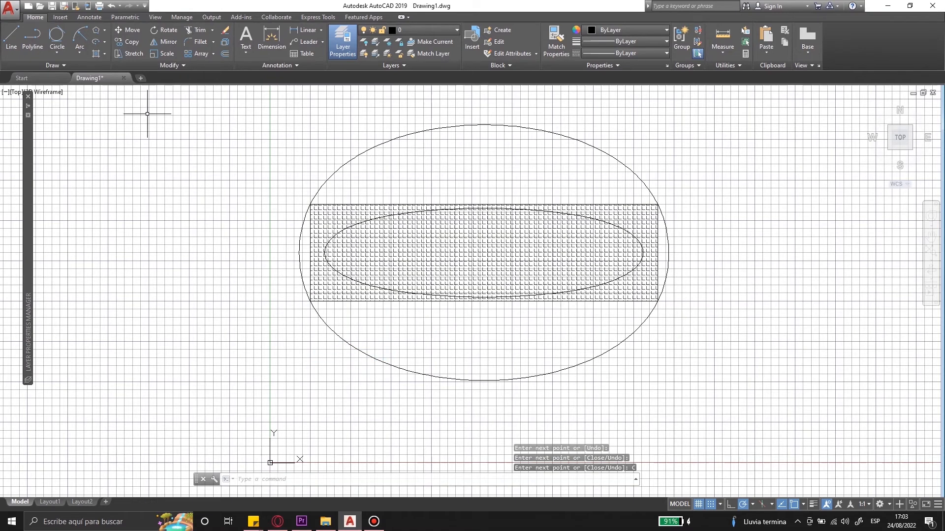
Draw a horizontal construction line just above the hatched rectangle.
left_click(44, 64)
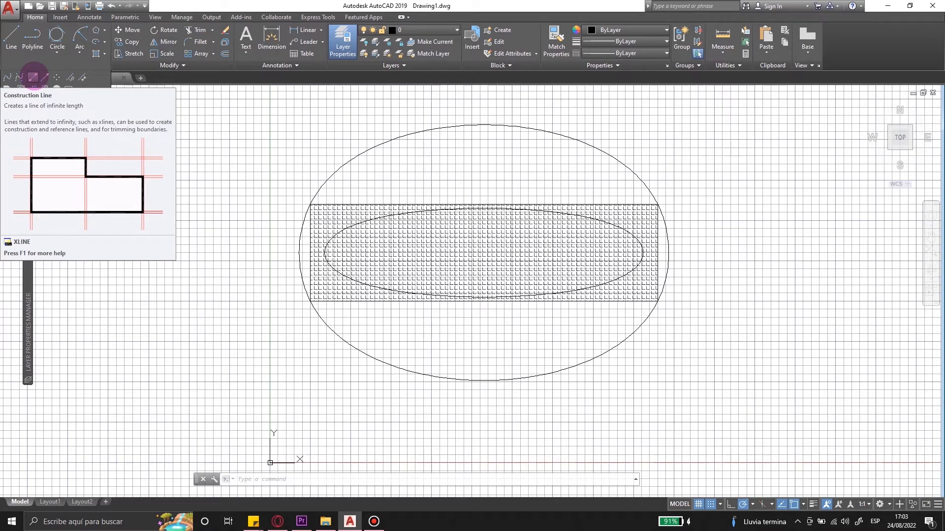
left_click(33, 77)
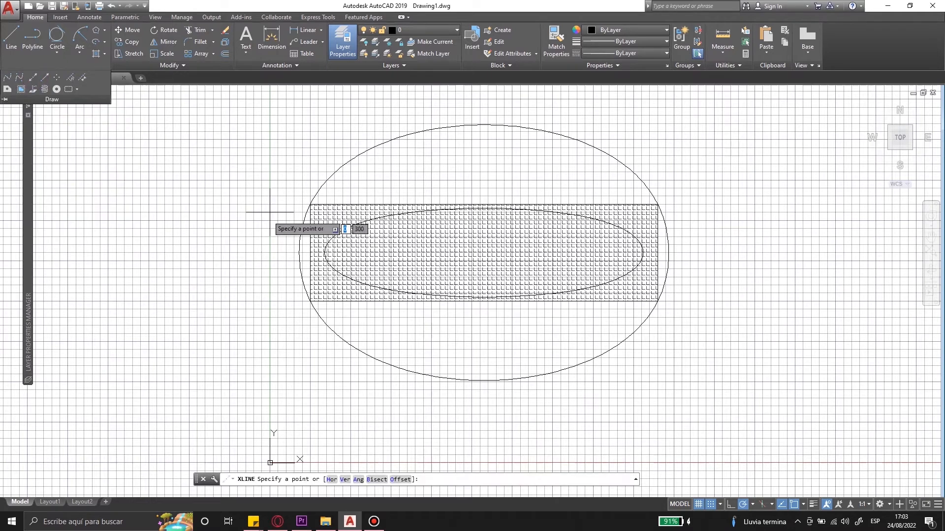
left_click(229, 188)
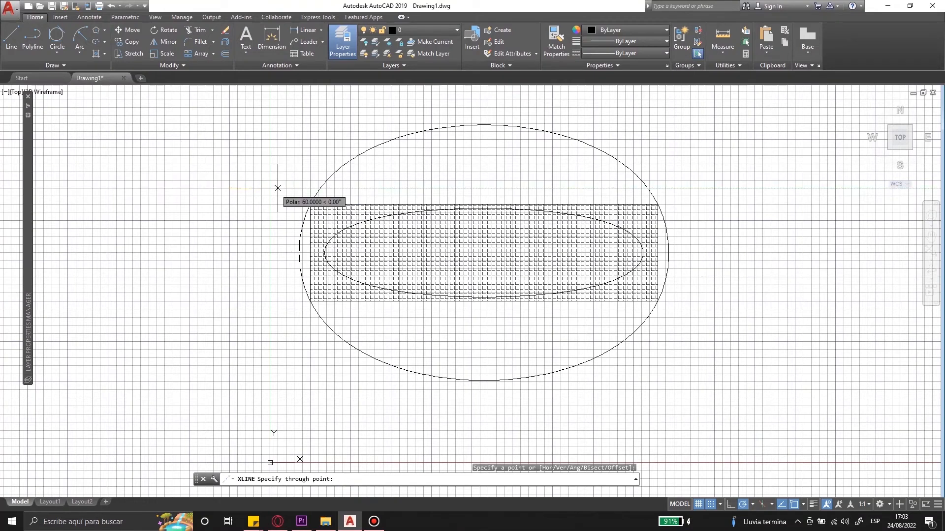
left_click(278, 188)
key("Escape")
Offset the horizontal construction line downward by 15.
type("of")
key("Return")
type("15")
key("Return")
left_click(270, 188)
left_click(262, 232)
key("Escape")
Inspect the extent of the two construction lines and erase both from the drawing.
scroll(330, 234, "down", 20)
left_click(628, 260)
key("Escape")
scroll(295, 212, "up", 5)
scroll(458, 327, "up", 20)
left_click(179, 202)
left_click(152, 174)
key("Delete")
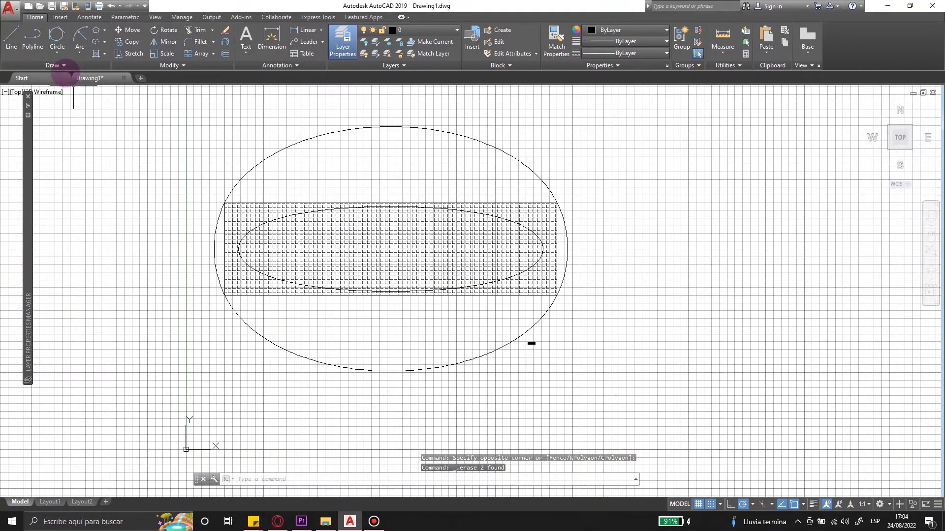
Draw five rays fanning out in different directions from one start point on the vertical axis, above and left of the rectangle.
left_click(64, 66)
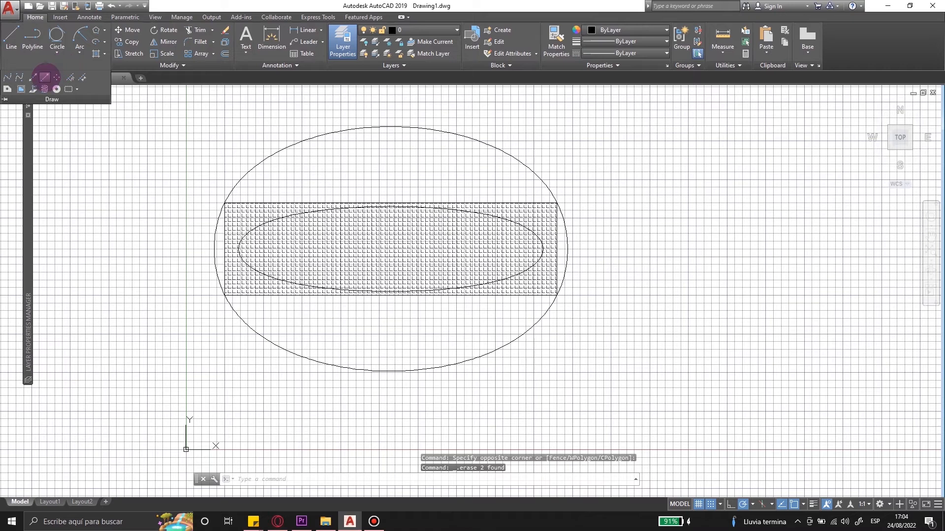
left_click(45, 78)
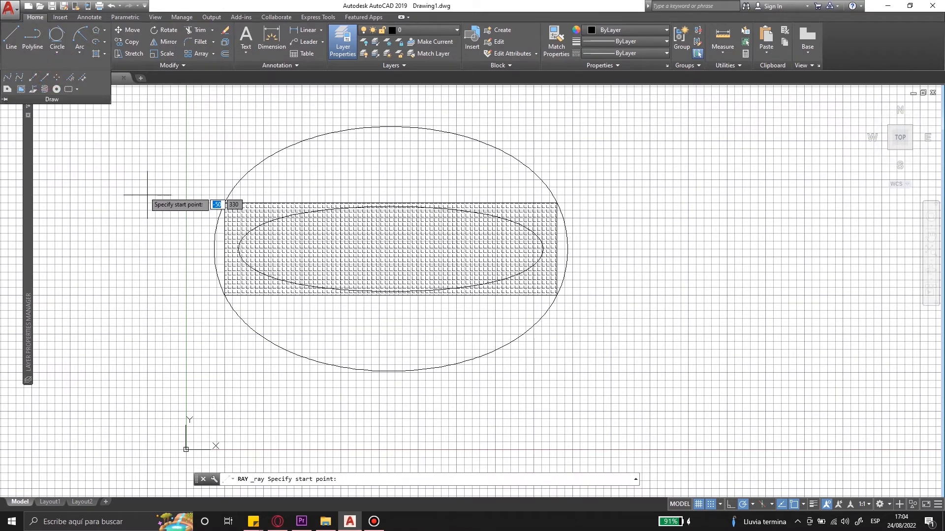
left_click(186, 172)
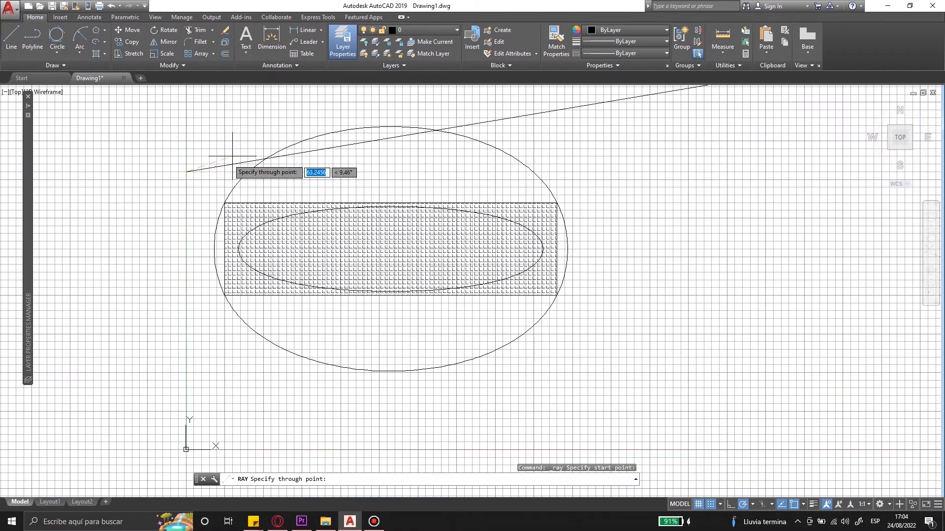
left_click(225, 140)
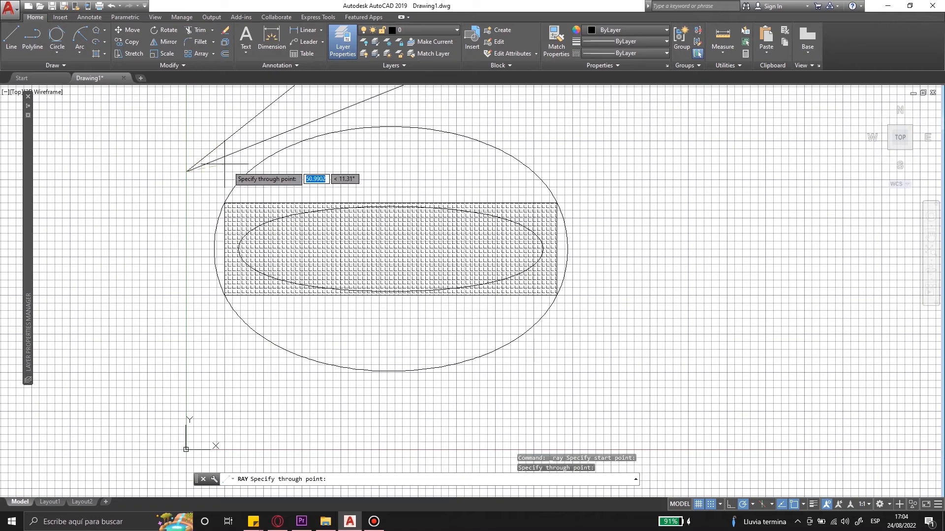
left_click(231, 157)
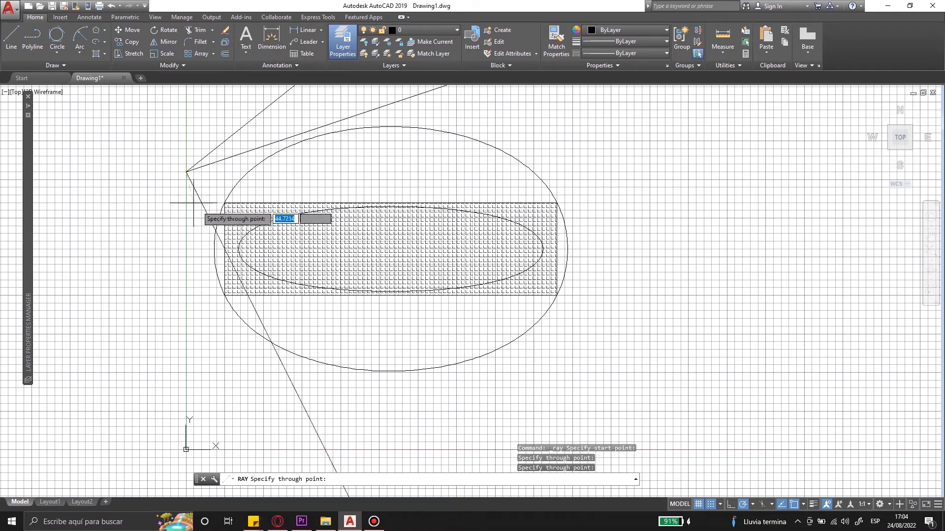
left_click(212, 181)
left_click(186, 210)
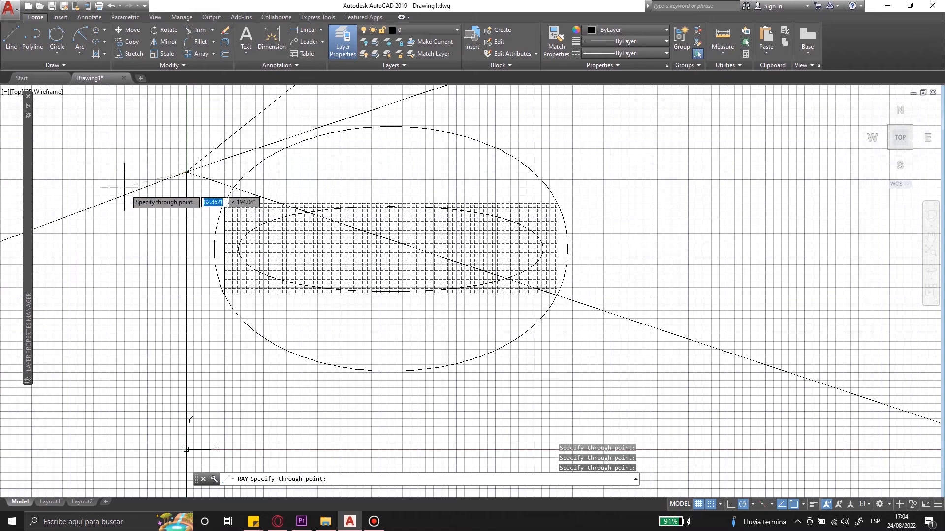
left_click(124, 187)
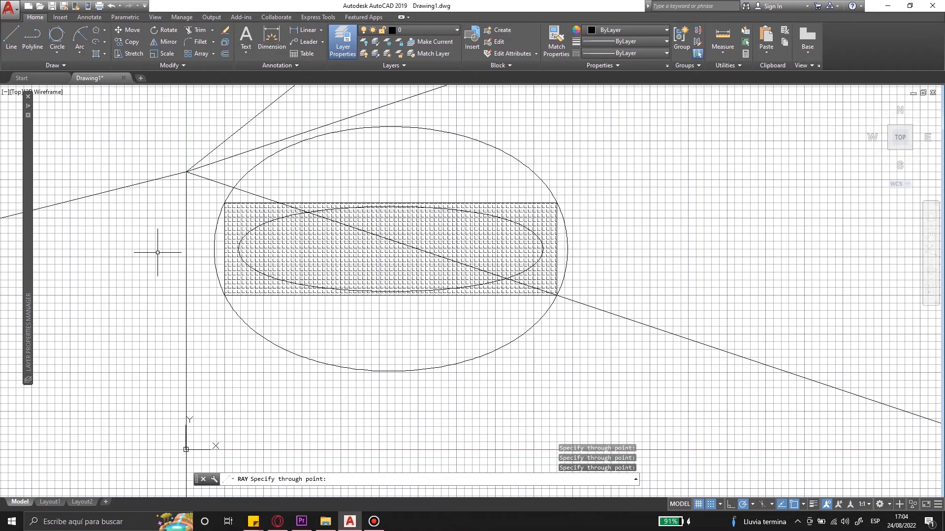
key("Escape")
scroll(317, 189, "down", 5)
scroll(354, 170, "down", 2)
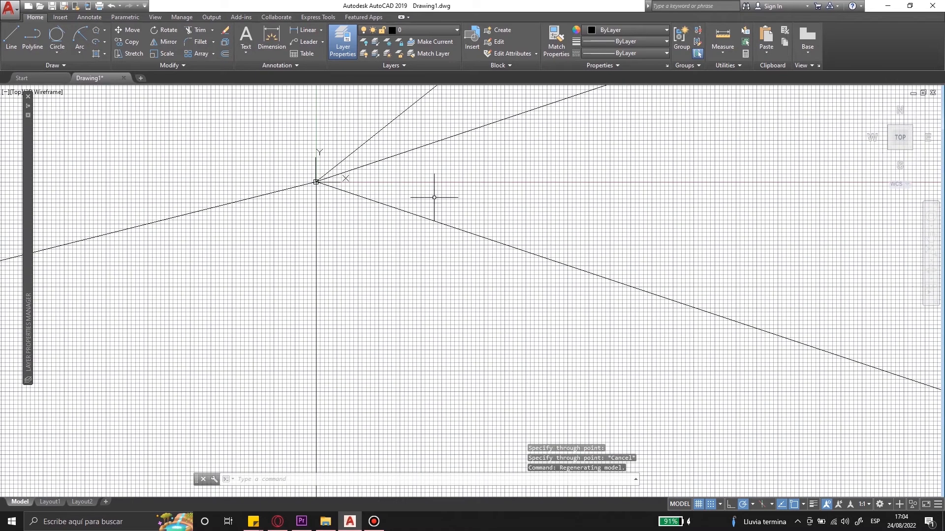
Draw a small circle centred on the common start point of the rays.
scroll(335, 158, "up", 7)
scroll(176, 321, "up", 6)
left_click(490, 281)
left_click(362, 143)
key("Escape")
scroll(367, 344, "up", 6)
type("c")
key("Return")
left_click(335, 273)
left_click(337, 298)
key("Escape")
Copy the small circle from the rays' common start point to two points along the left-going ray, with grid snap off.
left_click(338, 297)
left_click(345, 290)
left_click(345, 290)
type("co")
key("Return")
left_click(335, 274)
scroll(289, 297, "up", 6)
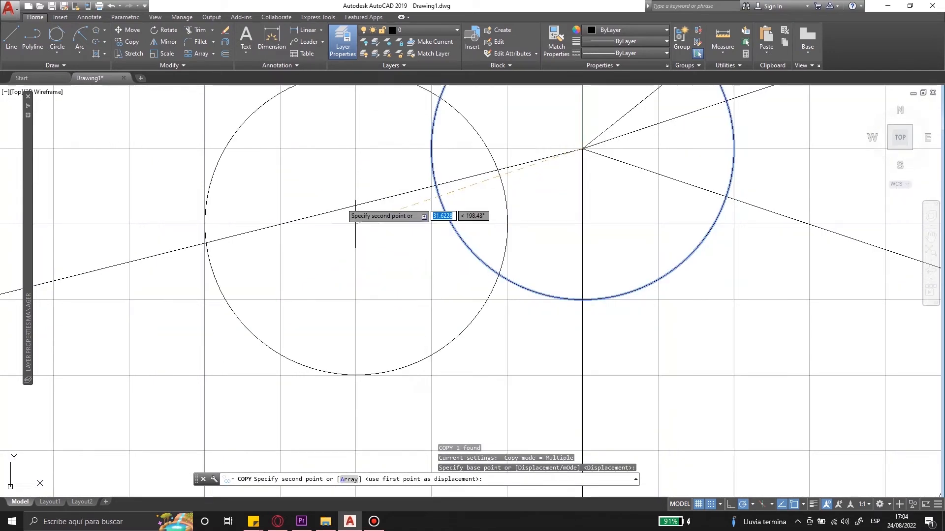
key("F9")
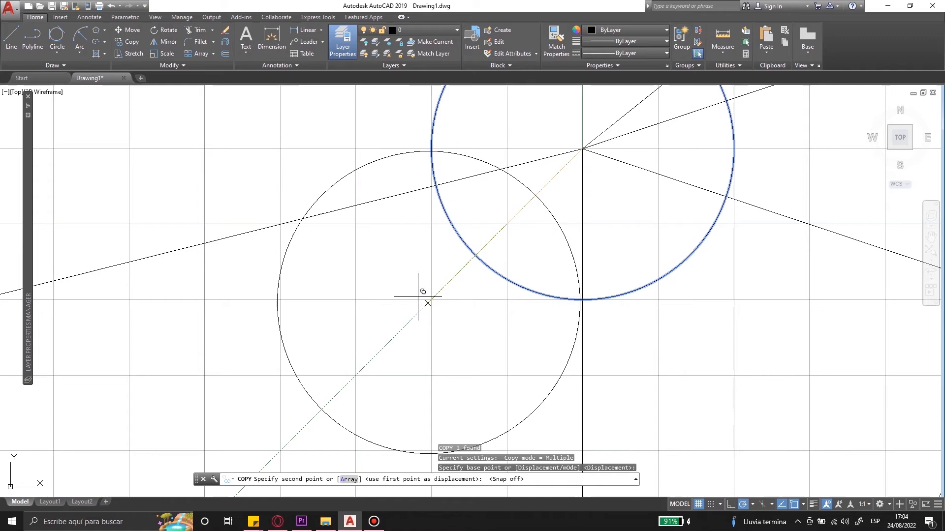
left_click(354, 204)
left_click(206, 242)
Place three more copies of the circle at other points along the same ray and end the Copy command.
scroll(520, 150, "down", 5)
scroll(492, 168, "down", 5)
left_click(431, 182)
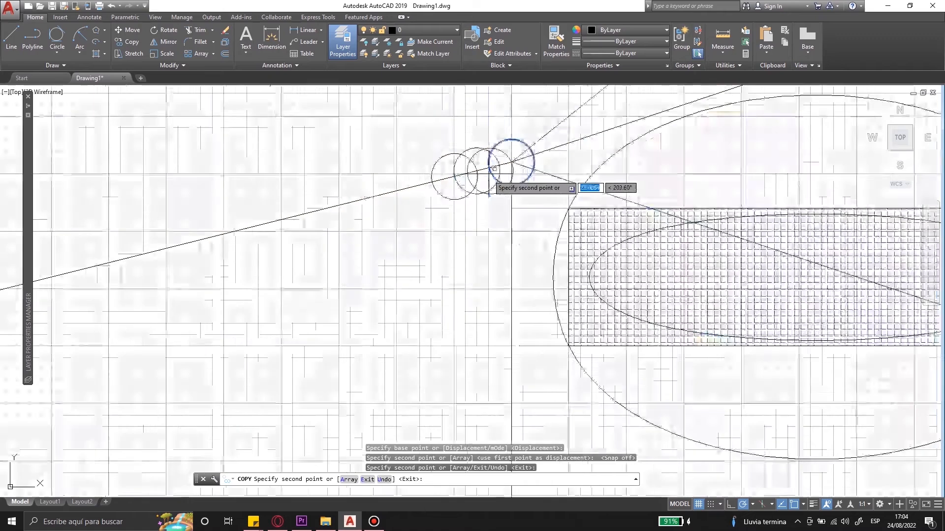
left_click(409, 188)
left_click(386, 193)
key("Escape")
Erase all the rays and the small circles on them, leaving only the rectangle and its ovals.
scroll(397, 271, "down", 10)
left_click(351, 200)
left_click(481, 325)
key("Delete")
scroll(415, 257, "up", 8)
left_click(422, 289)
left_click(386, 232)
key("Delete")
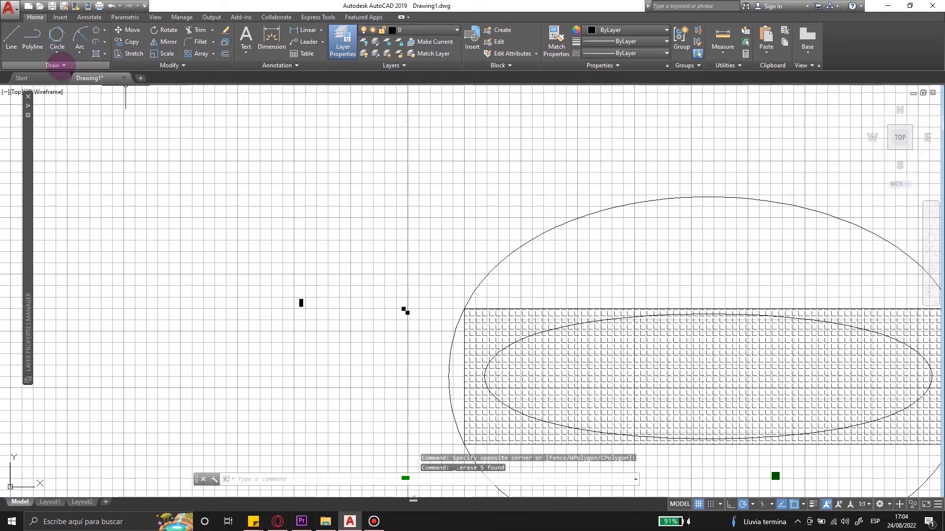
Place two point objects in the empty area above and to the left of the hatched rectangle.
left_click(61, 65)
left_click(56, 77)
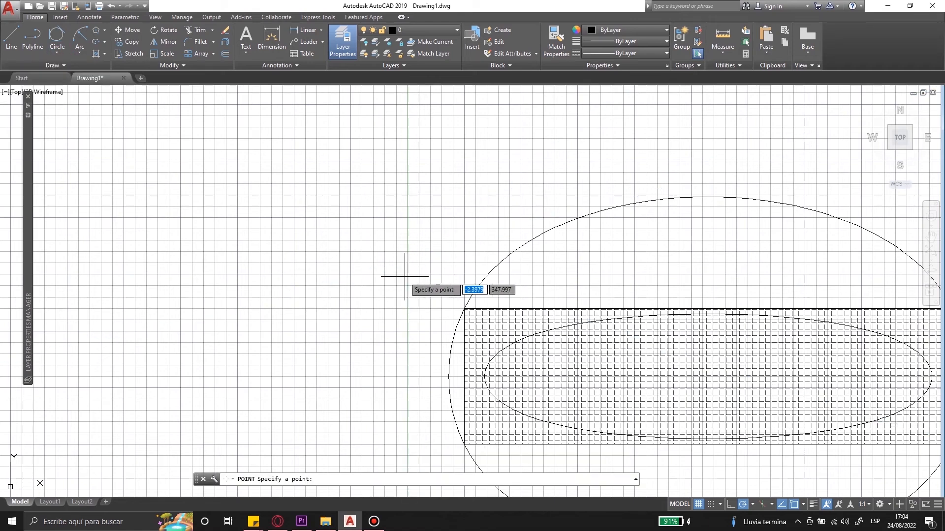
left_click(337, 178)
left_click(228, 293)
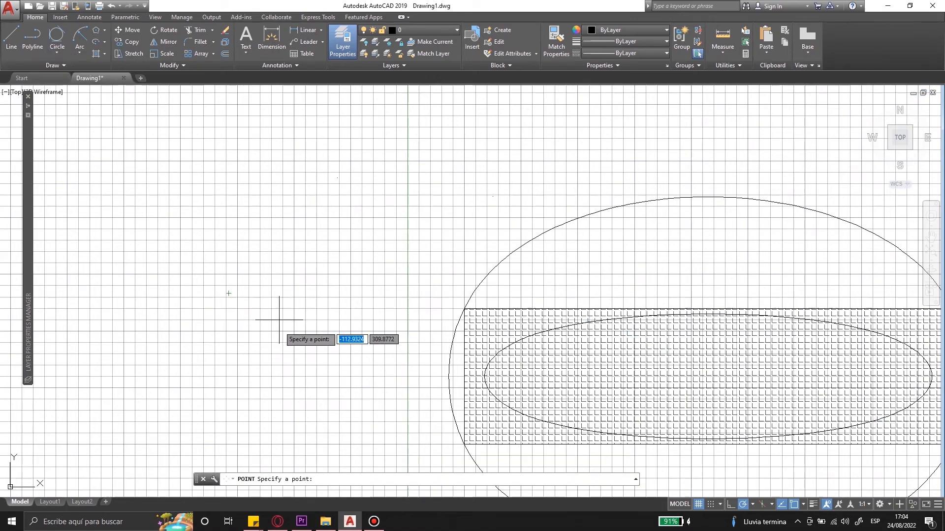
Draw a closed four-sided polyline that uses the two point objects as two of its corners.
key("Escape")
type("pl")
key("Return")
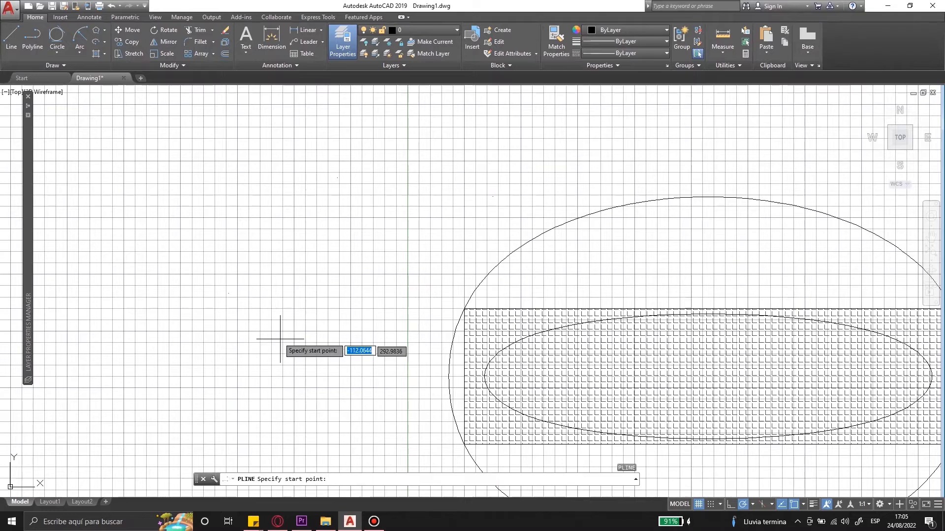
left_click(228, 293)
left_click(407, 274)
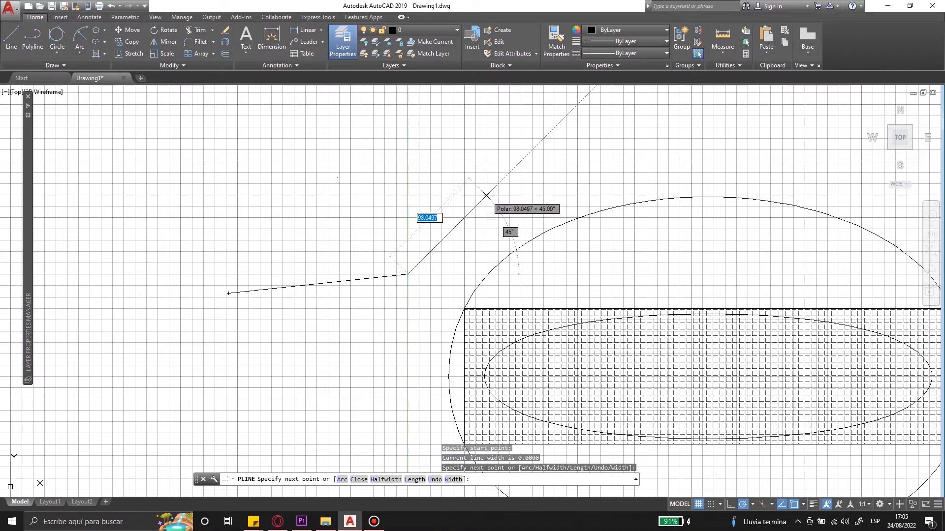
left_click(492, 197)
left_click(337, 177)
right_click(337, 178)
left_click(365, 229)
left_click(353, 223)
left_click(460, 320)
left_click(262, 170)
left_click(375, 199)
left_click(450, 165)
left_click(546, 238)
left_click(206, 256)
left_click(278, 344)
key("Escape")
Erase the four-sided polyline together with its corner points.
left_click(441, 307)
left_click(191, 129)
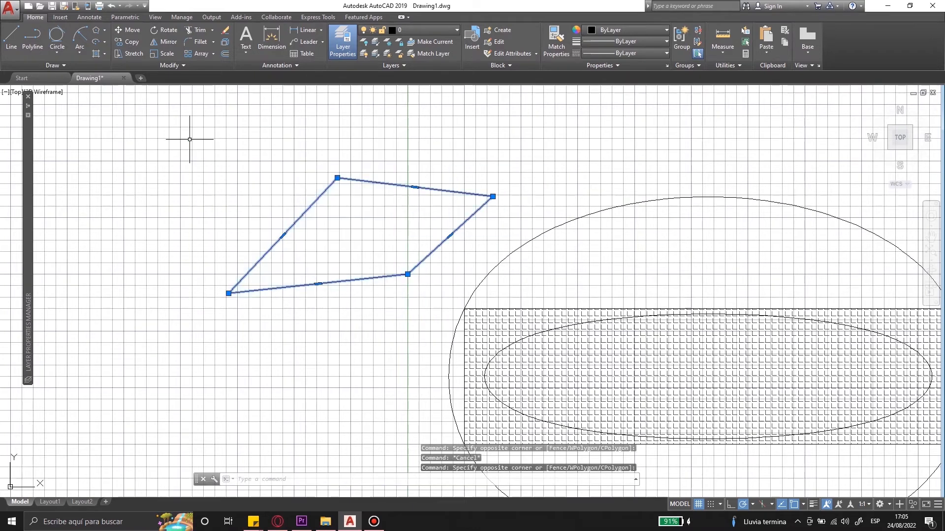
key("Delete")
Draw a single horizontal polyline above and to the left of the outer oval, with grid snap on.
left_click(55, 65)
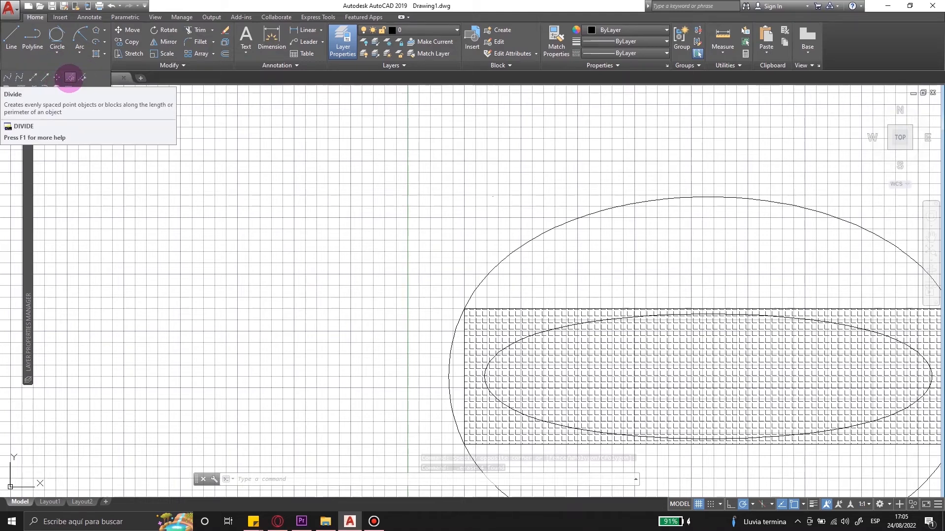
key("Escape")
key("Escape")
key("space")
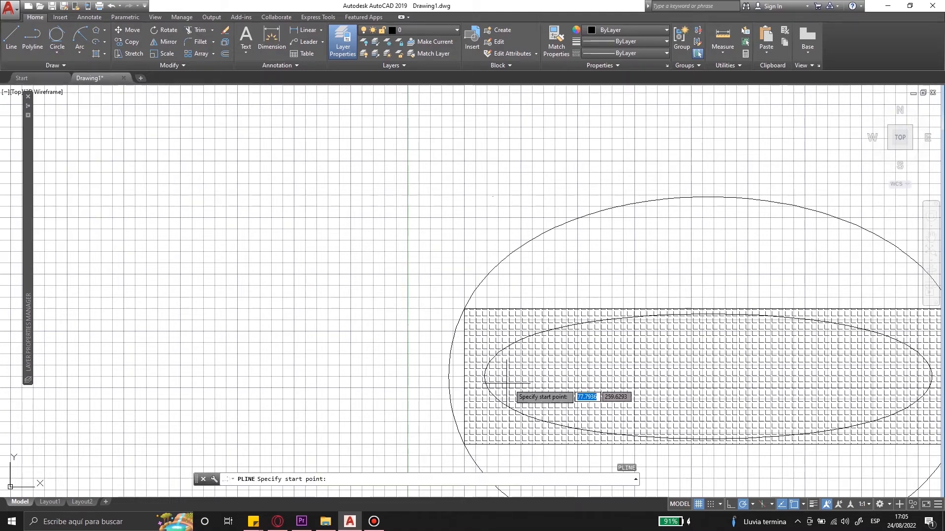
key("F9")
left_click(123, 139)
left_click(453, 138)
key("Escape")
key("Escape")
Divide the horizontal polyline into 5 equal segments with the Divide command.
type("divide")
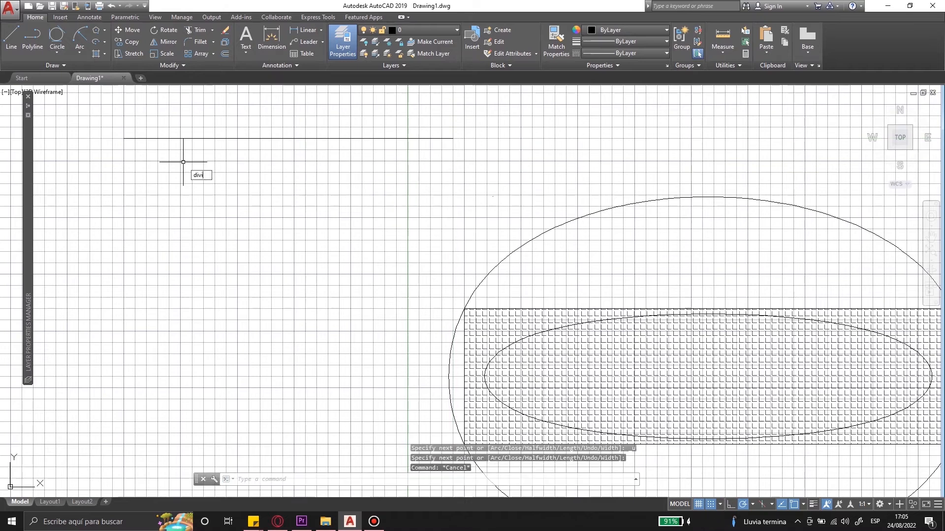
key("Return")
left_click(195, 139)
type("5")
key("Return")
Draw a vertical polyline up from the first division point and copy it to the other division points and both line ends.
type("pl")
key("Return")
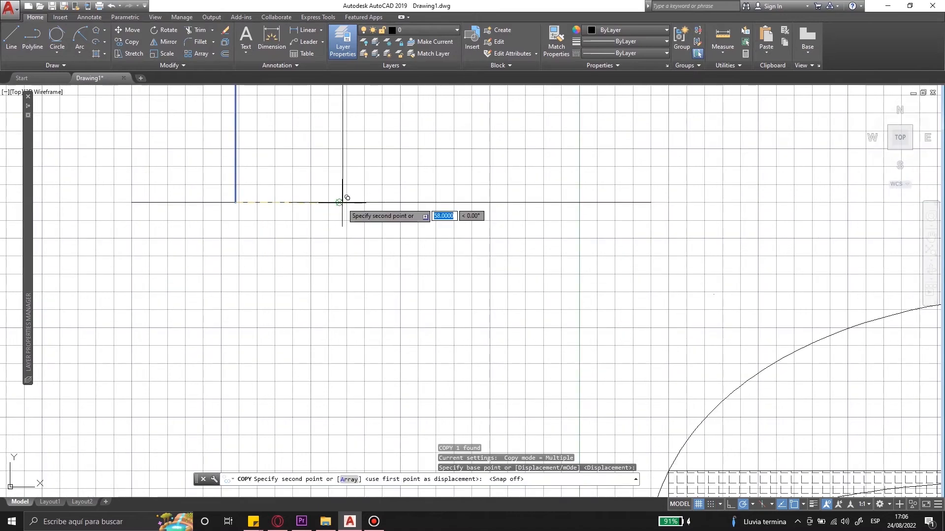
left_click(340, 202)
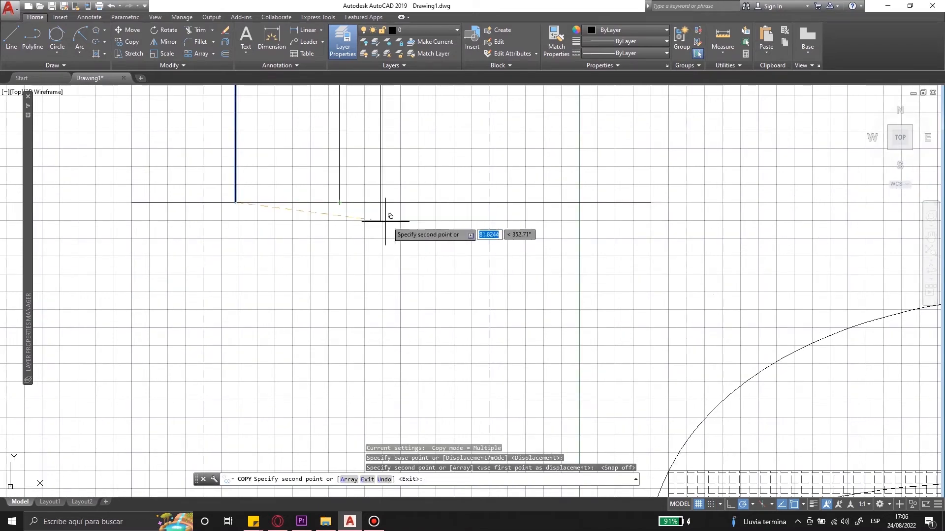
left_click(443, 202)
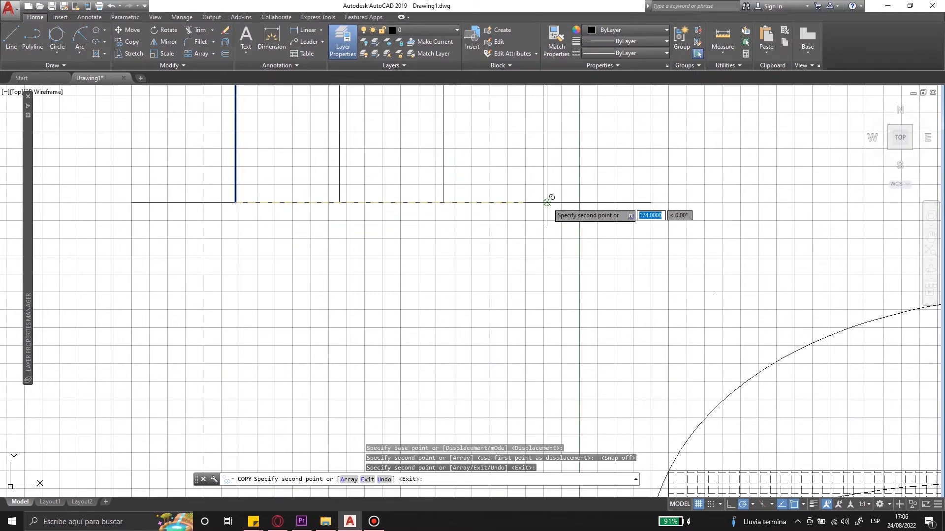
left_click(547, 202)
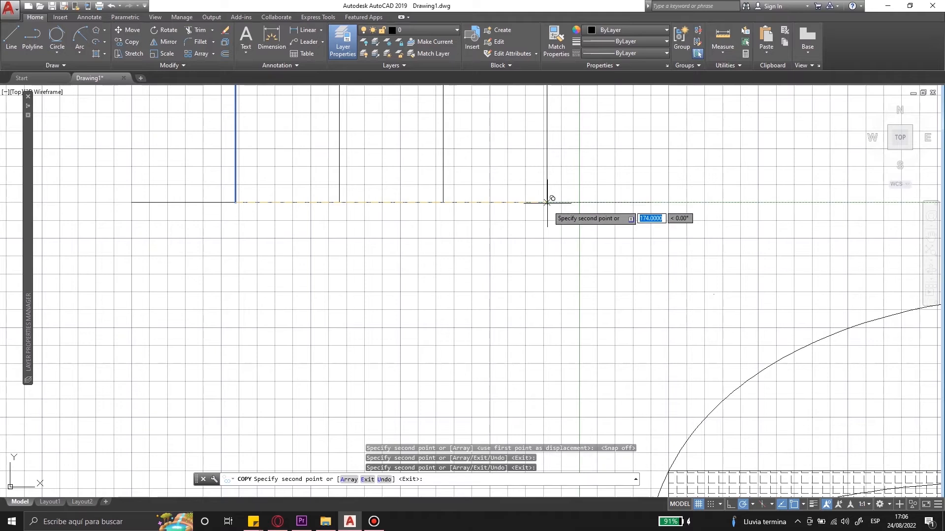
left_click(650, 202)
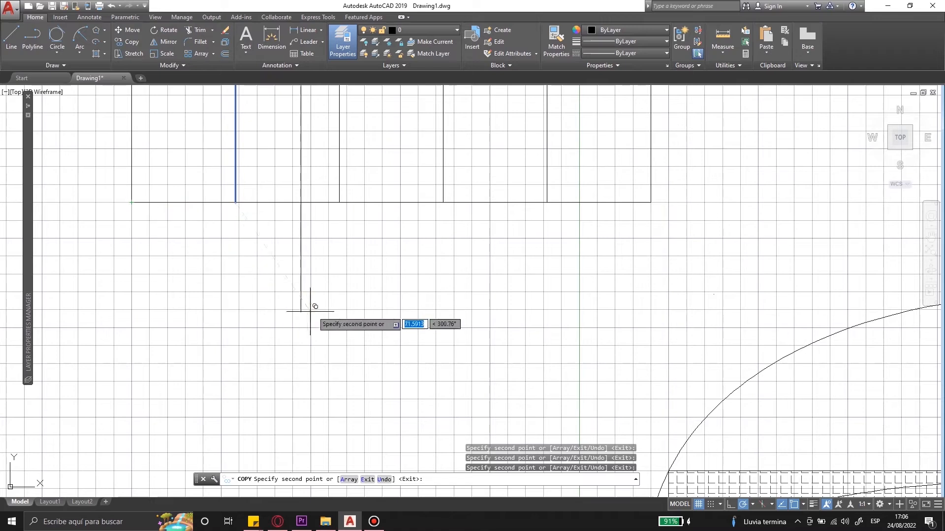
scroll(353, 327, "down", 3)
key("Escape")
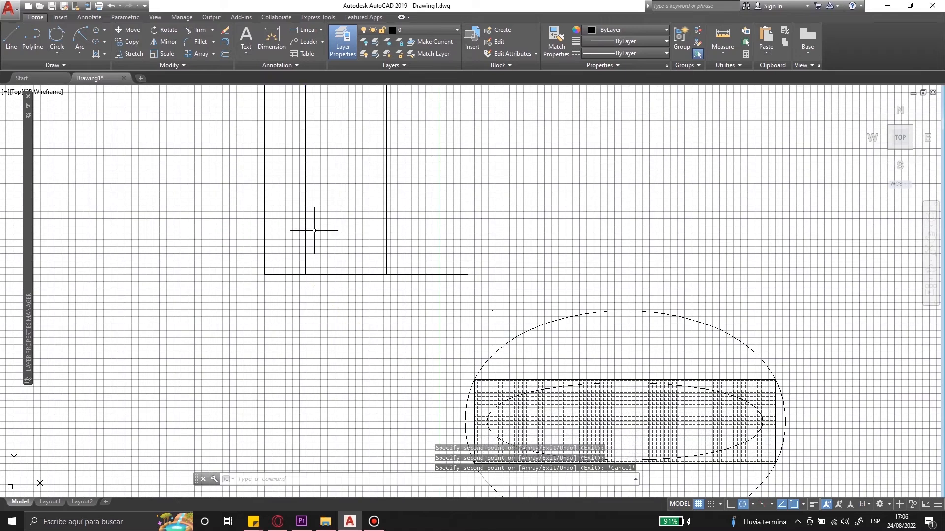
Erase the divided horizontal line, its division points and all the vertical lines standing on it.
left_click(434, 248)
left_click(228, 302)
key("Delete")
Place point objects every 5 units along the hatched rectangle's perimeter with the Measure command.
left_click(73, 65)
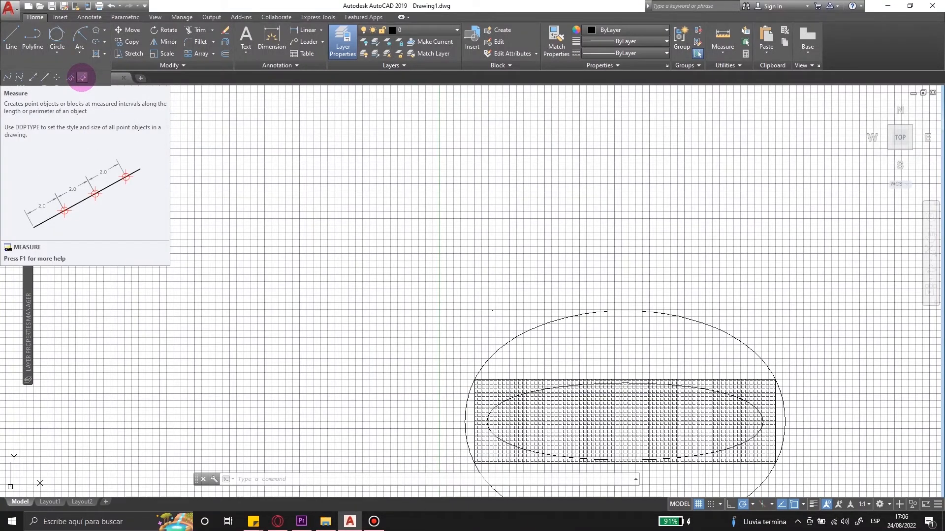
left_click(82, 77)
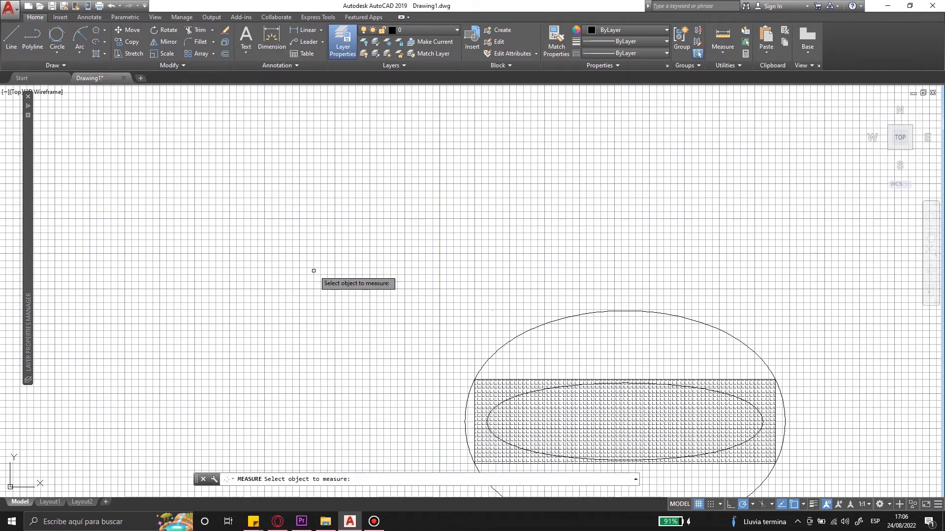
scroll(339, 275, "down", 5)
scroll(408, 320, "up", 5)
scroll(435, 318, "up", 2)
left_click(243, 206)
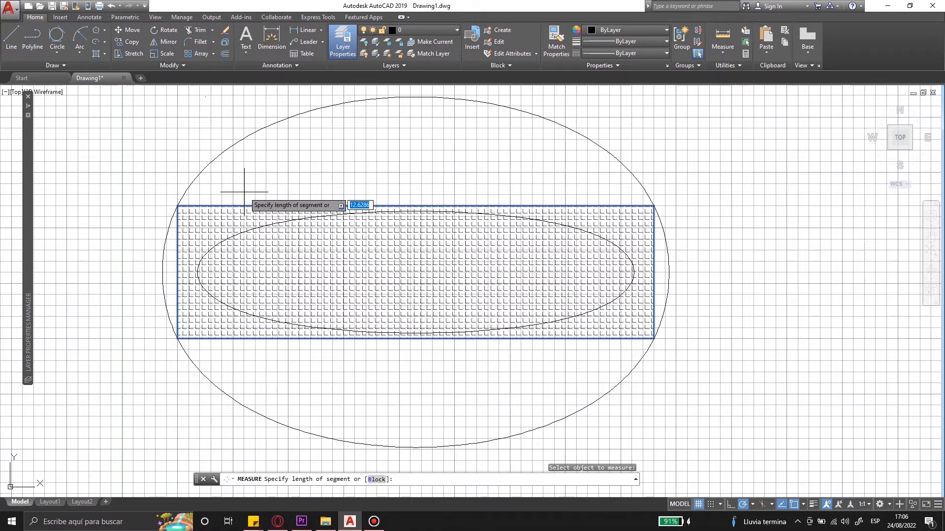
key("Return")
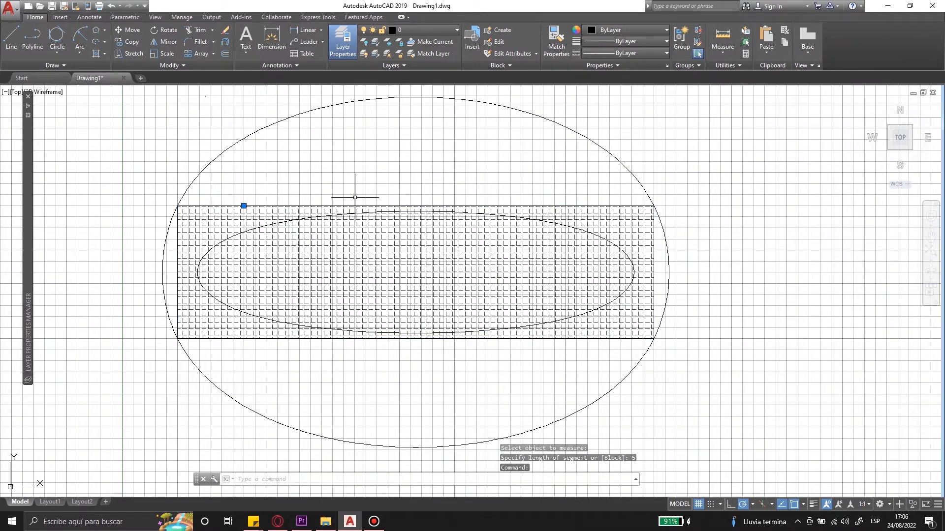
Window-select the point objects along the rectangle's upper edge to examine their spacing, and clear the selection.
left_click(219, 192)
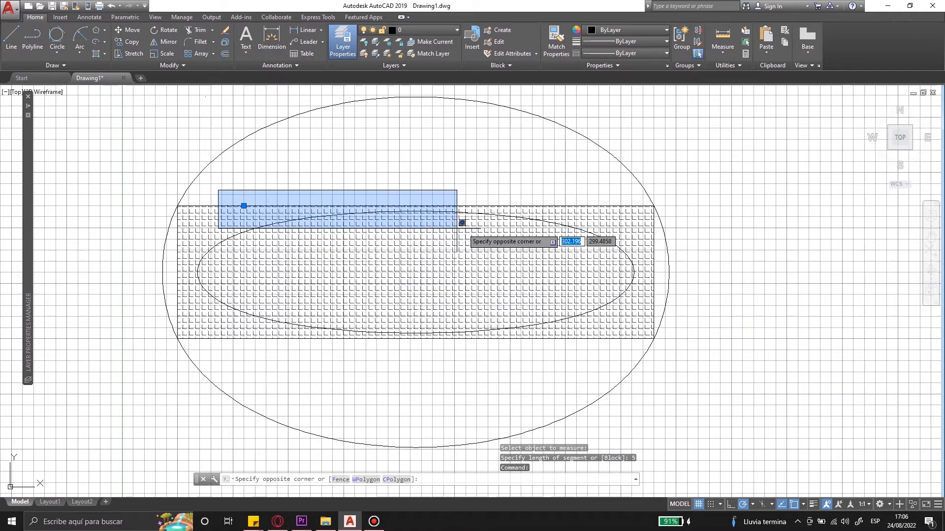
left_click(681, 227)
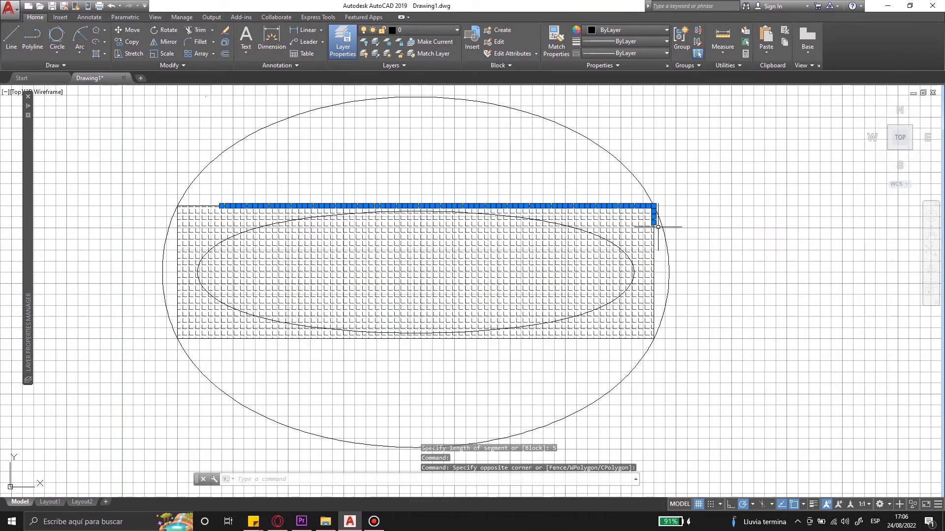
left_click(129, 168)
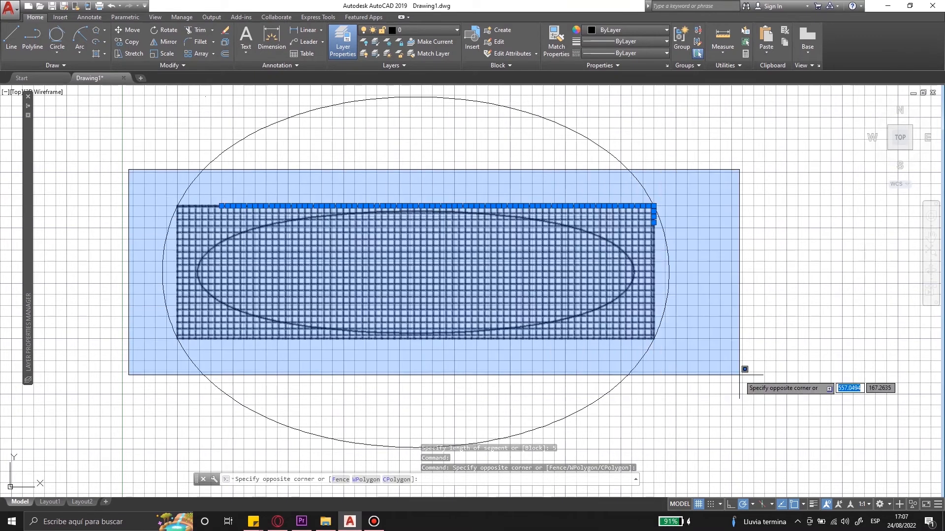
left_click(739, 375)
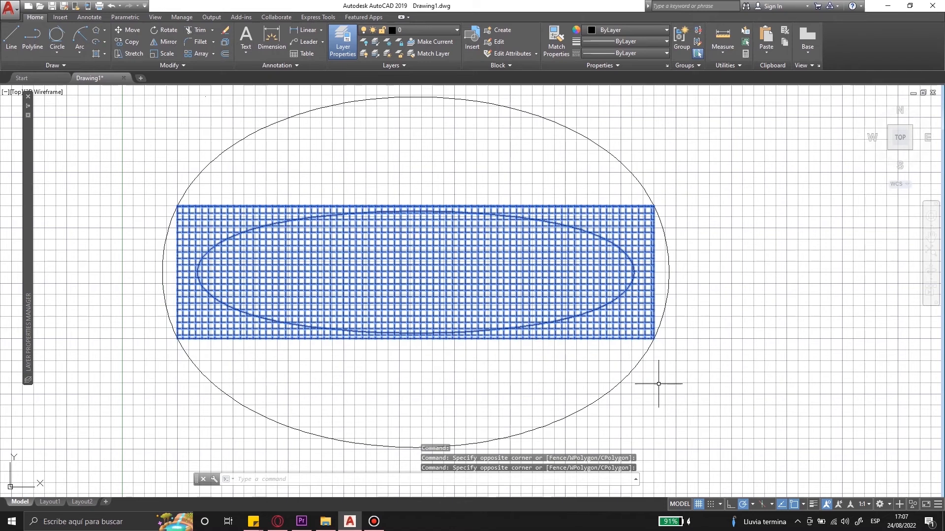
key("Escape")
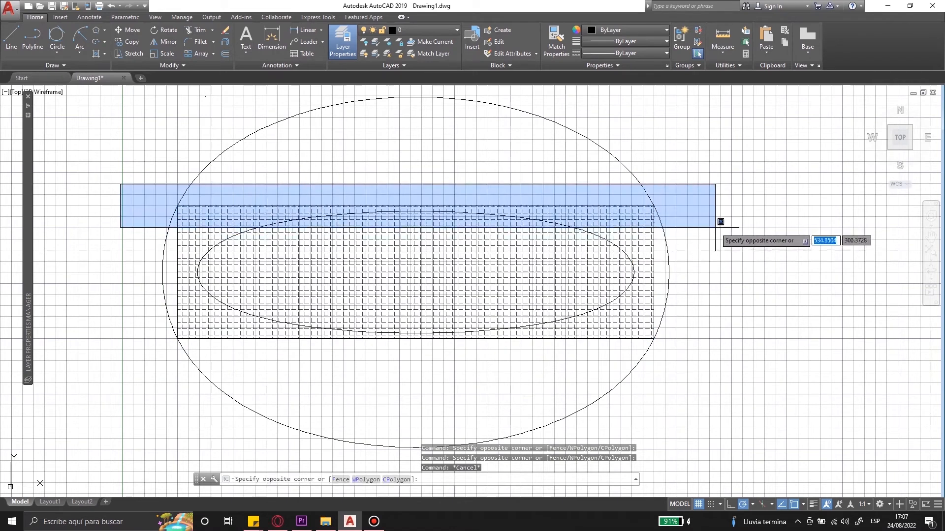
left_click(715, 227)
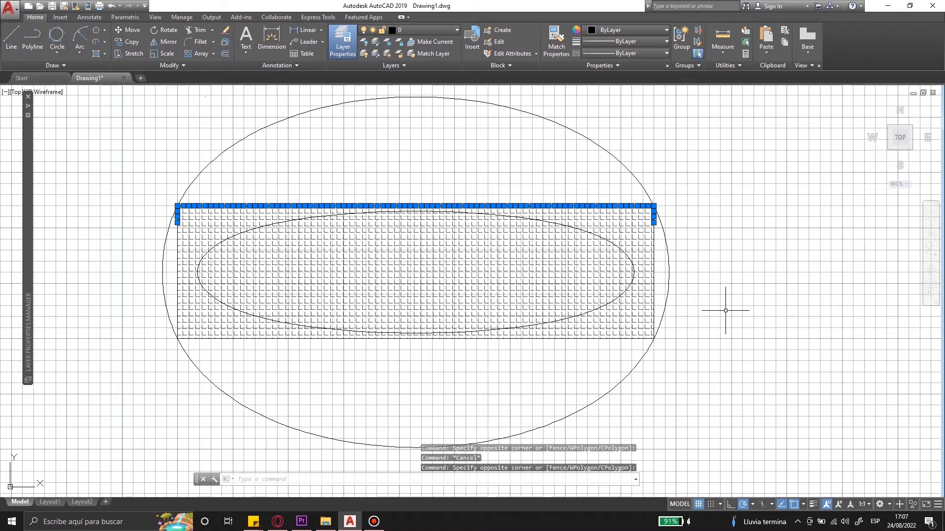
key("Escape")
Convert the outer oval outline into a region.
left_click(55, 66)
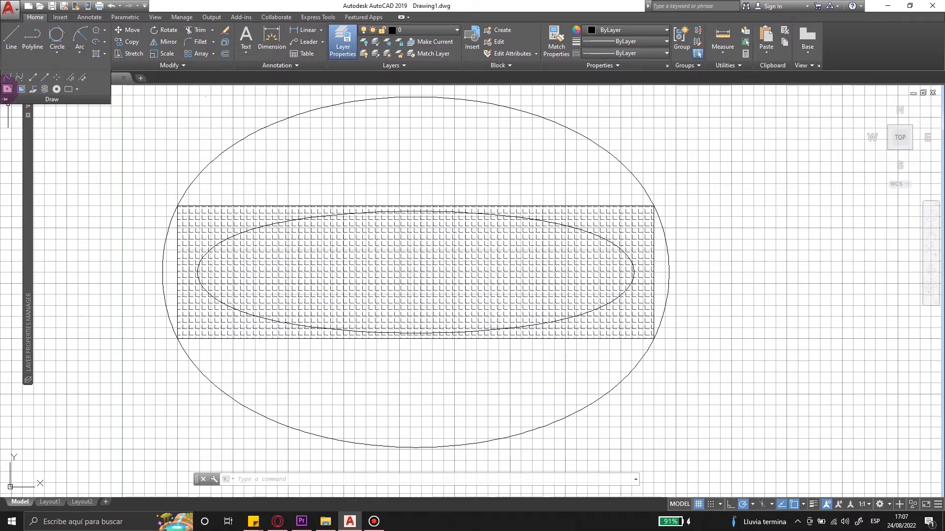
scroll(354, 201, "down", 2)
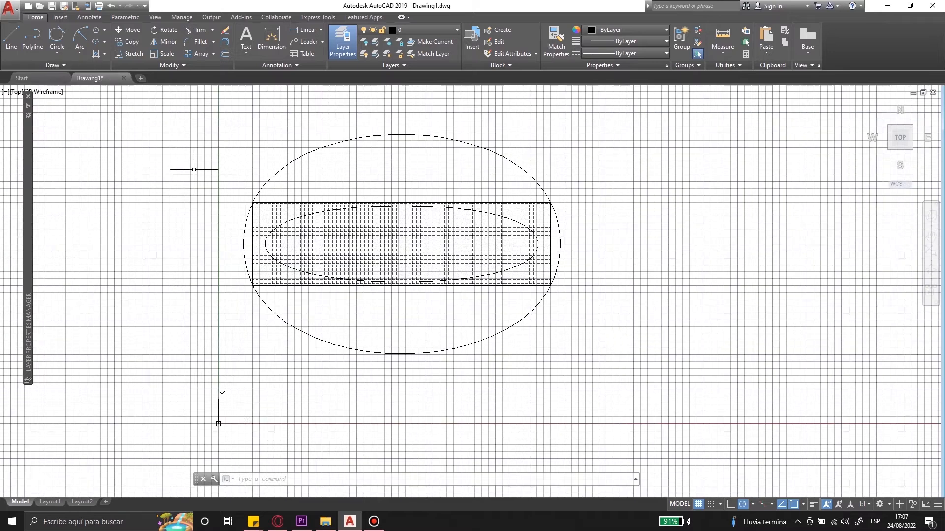
left_click(31, 67)
left_click(7, 89)
left_click(291, 160)
key("Return")
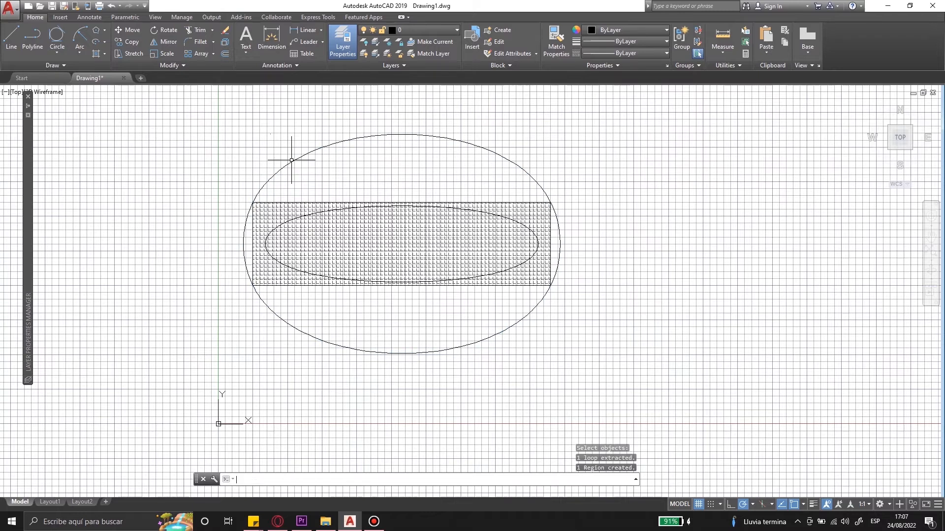
Select the outer oval region and open its properties to examine its area and perimeter.
left_click(295, 143)
left_click(215, 213)
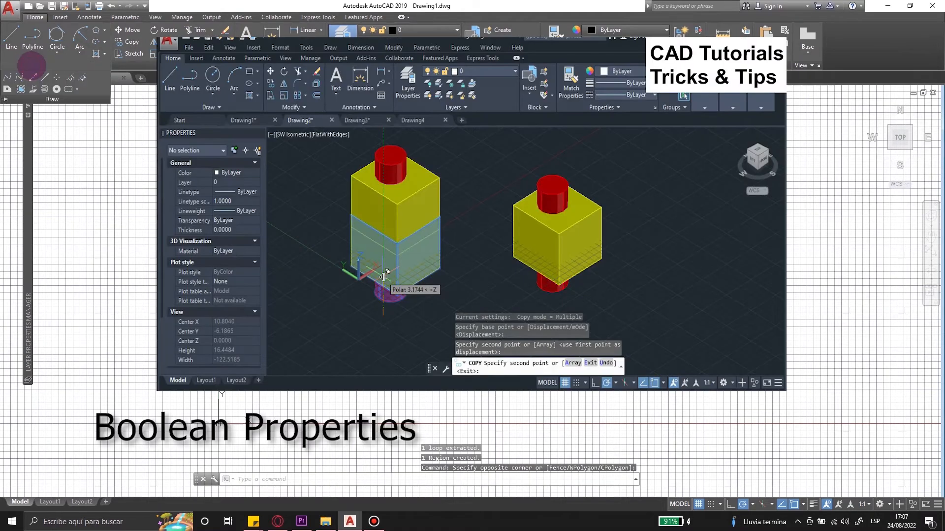
left_click(128, 187)
left_click(105, 213)
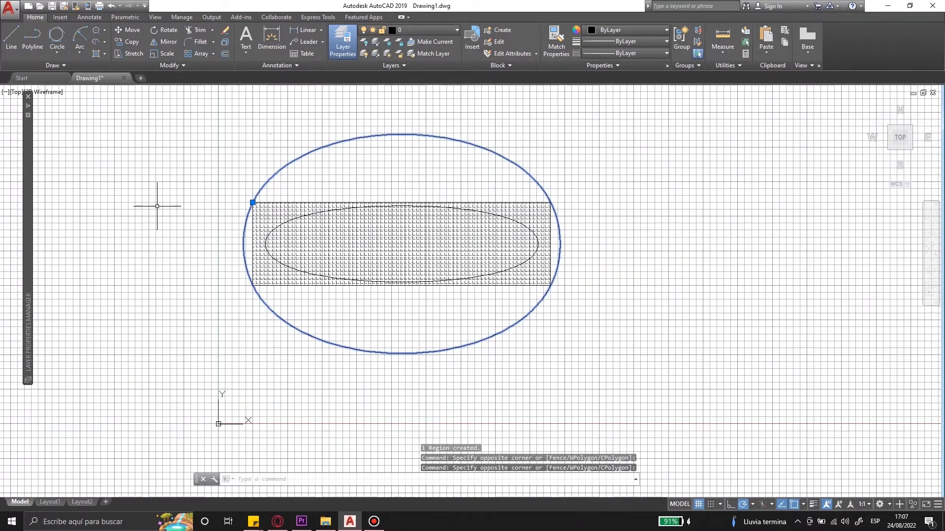
right_click(142, 203)
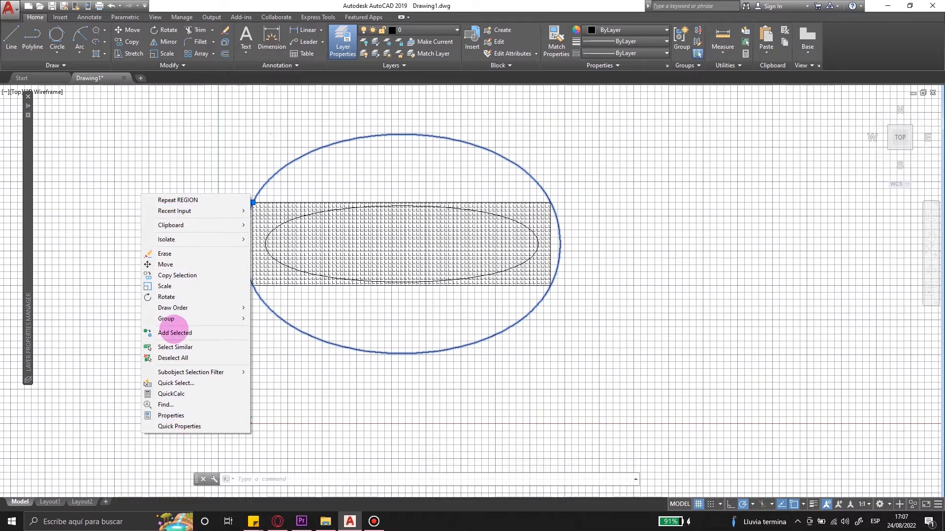
left_click(181, 416)
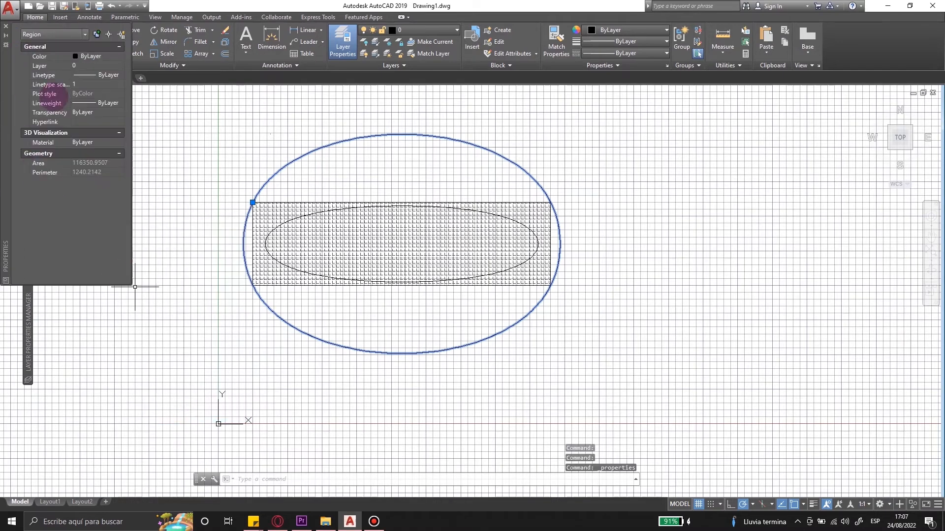
Draw a closed four-point wipeout over the upper right part of the oval and hatched rectangle, and select it.
left_click(76, 35)
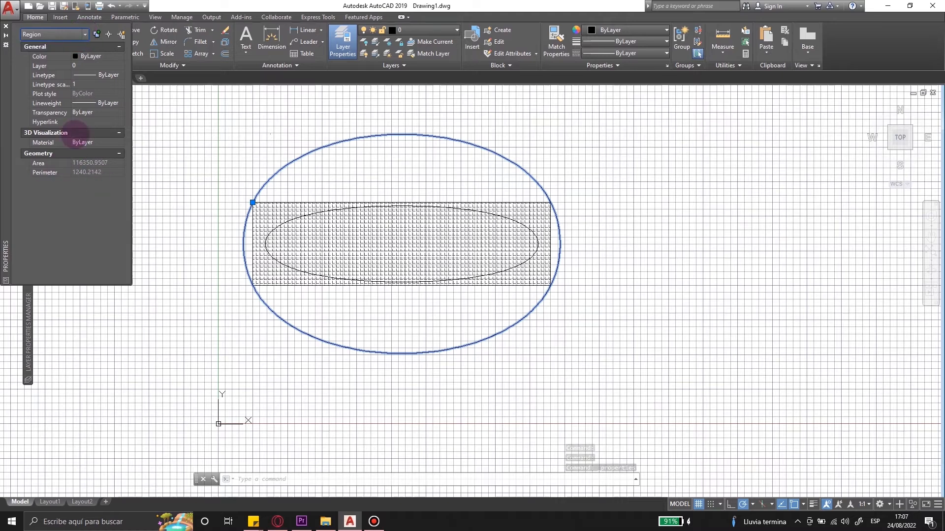
left_click(6, 35)
left_click(42, 63)
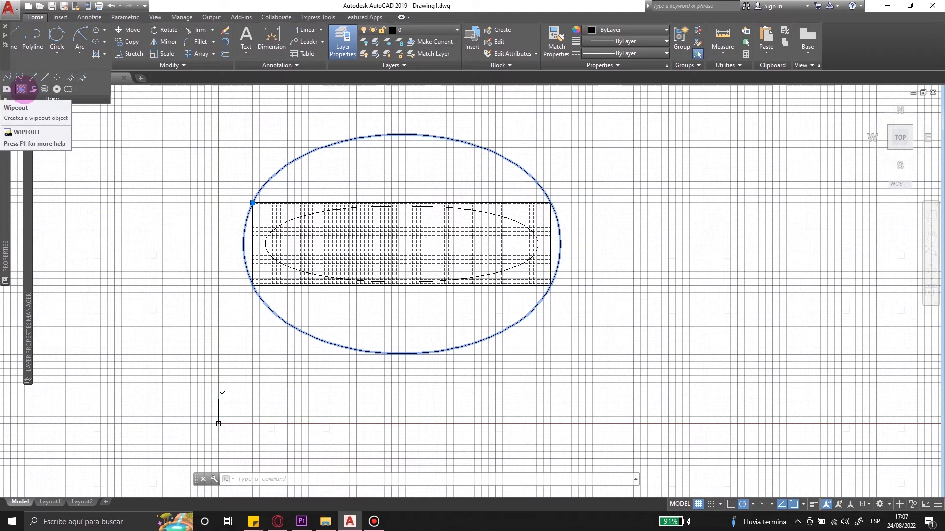
left_click(21, 89)
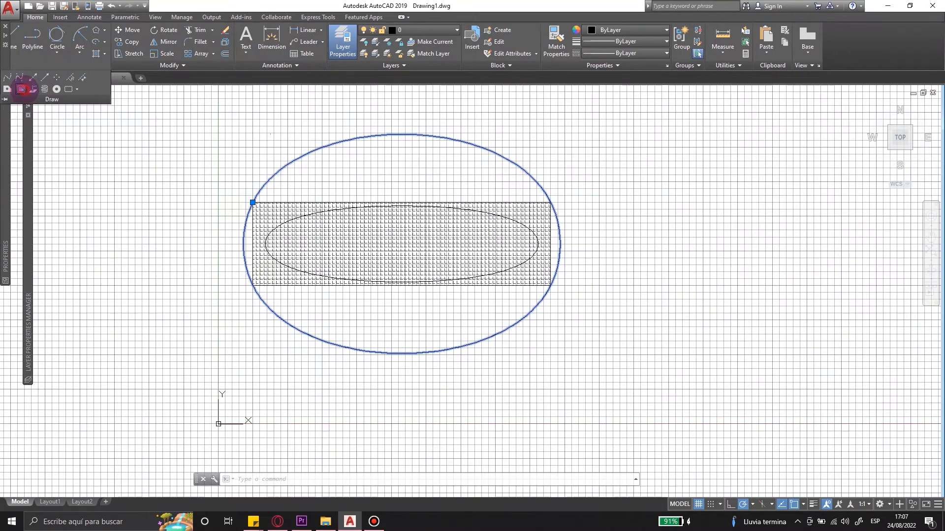
left_click(310, 152)
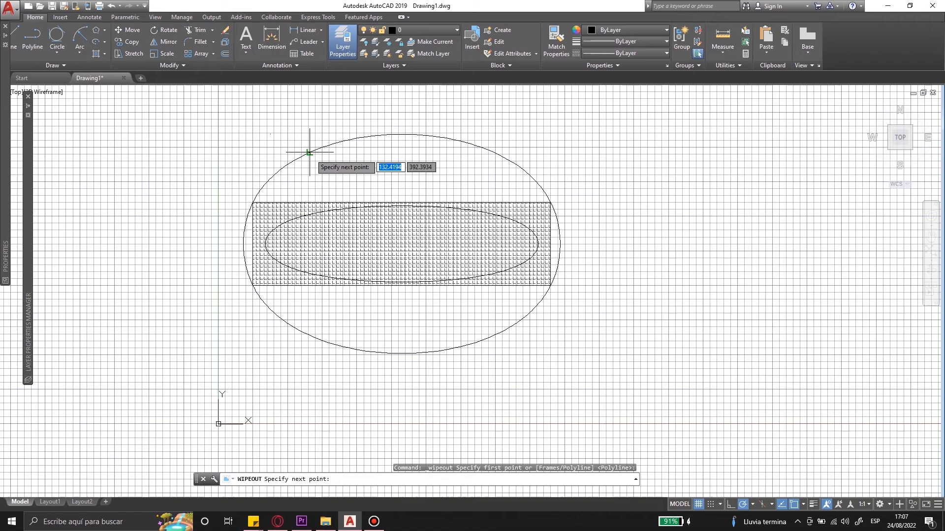
left_click(500, 331)
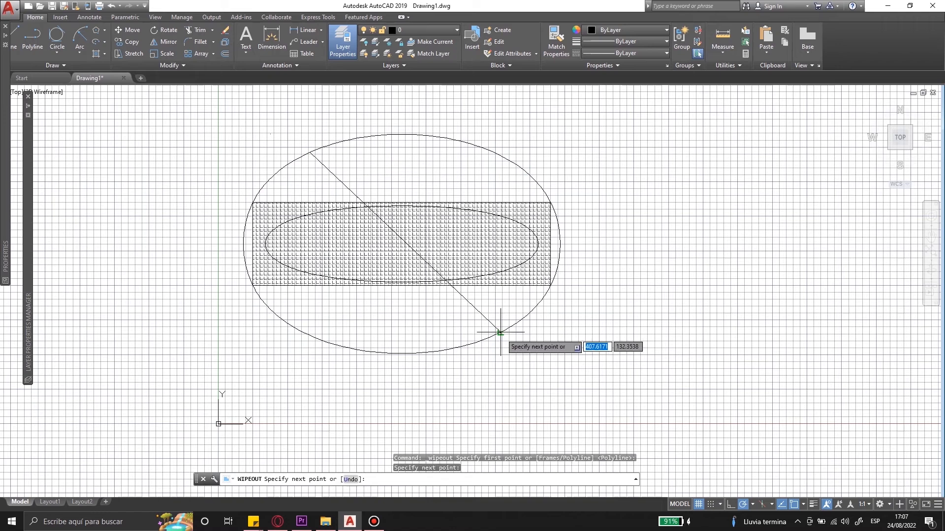
left_click(532, 178)
left_click(361, 137)
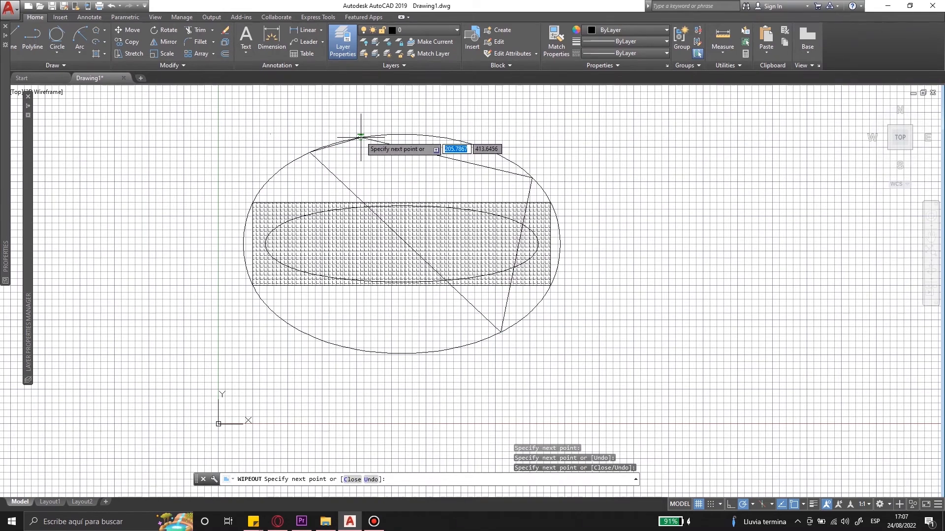
key("Return")
left_click(432, 141)
left_click(370, 187)
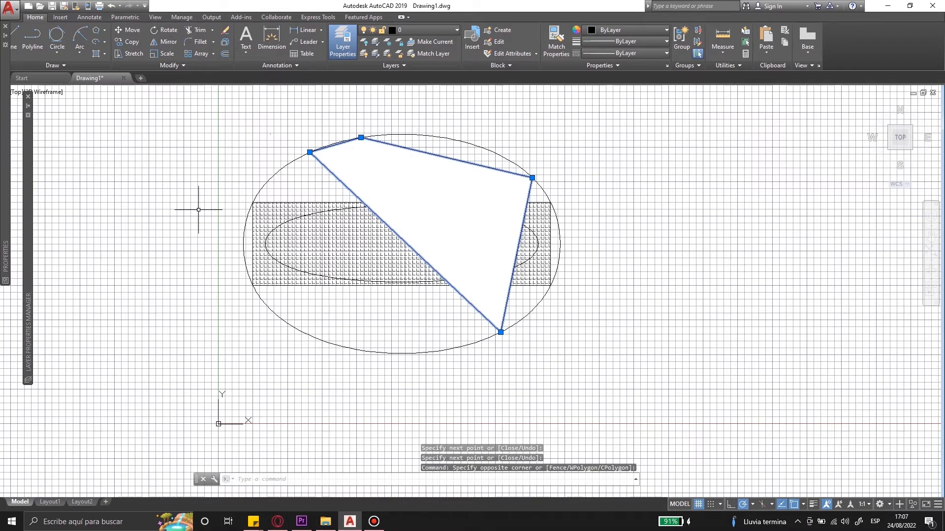
Place a small donut at the upper part of the oval with the Donut command.
left_click(53, 66)
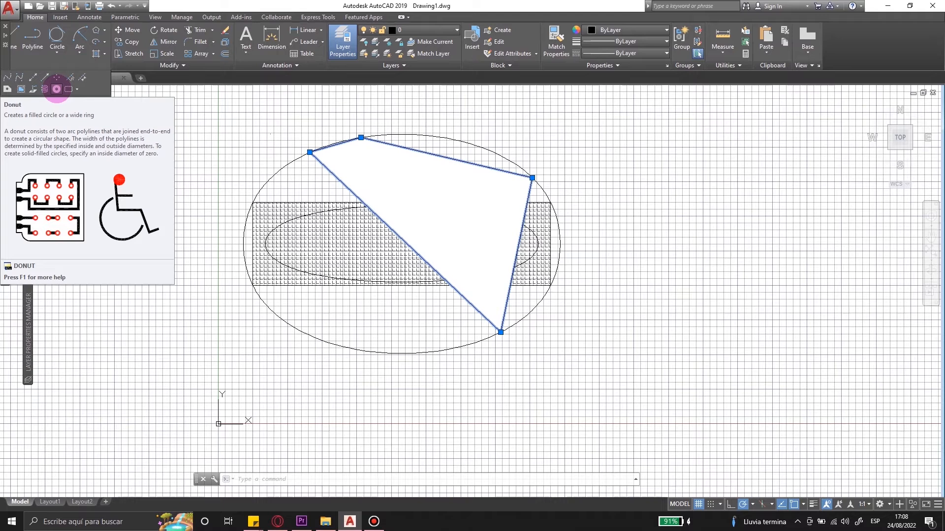
left_click(57, 89)
left_click(176, 205)
left_click(185, 220)
key("Return")
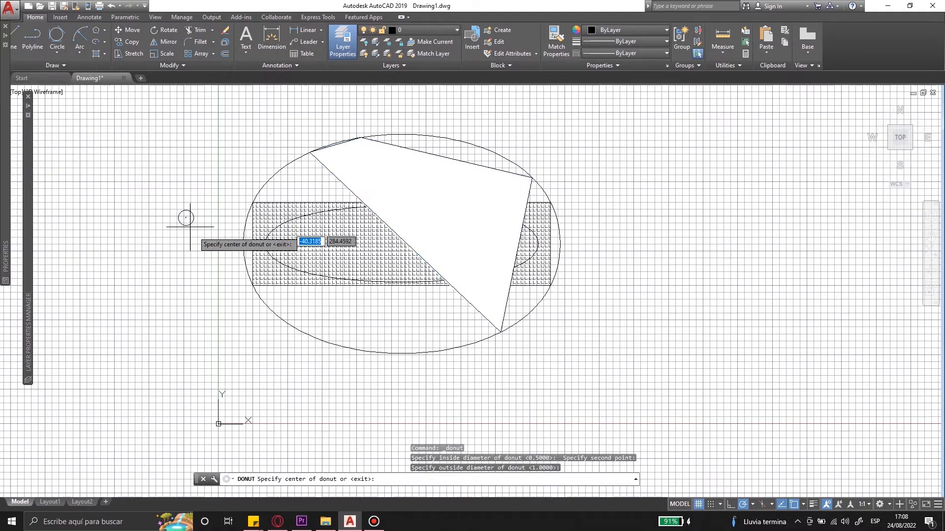
type("0")
key("Return")
scroll(360, 310, "down", 2)
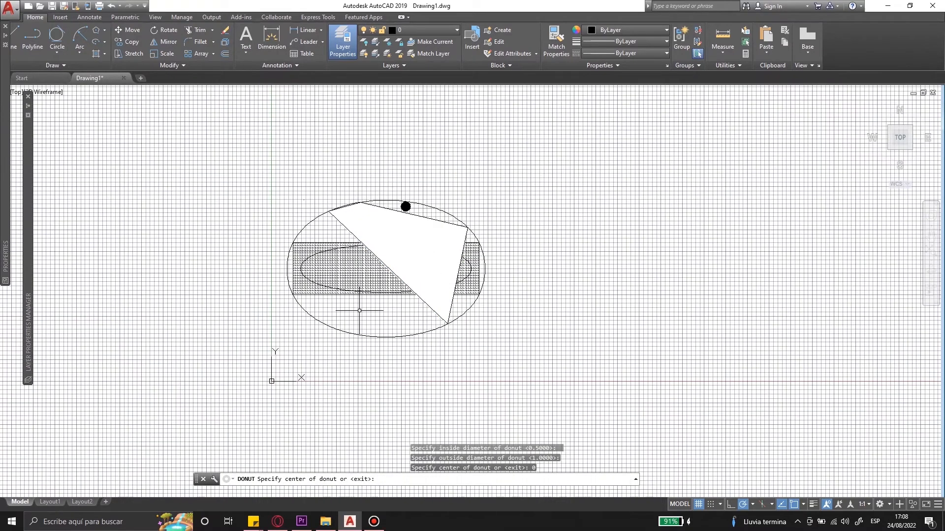
key("Escape")
scroll(396, 210, "up", 8)
left_click(503, 204)
scroll(484, 178, "up", 5)
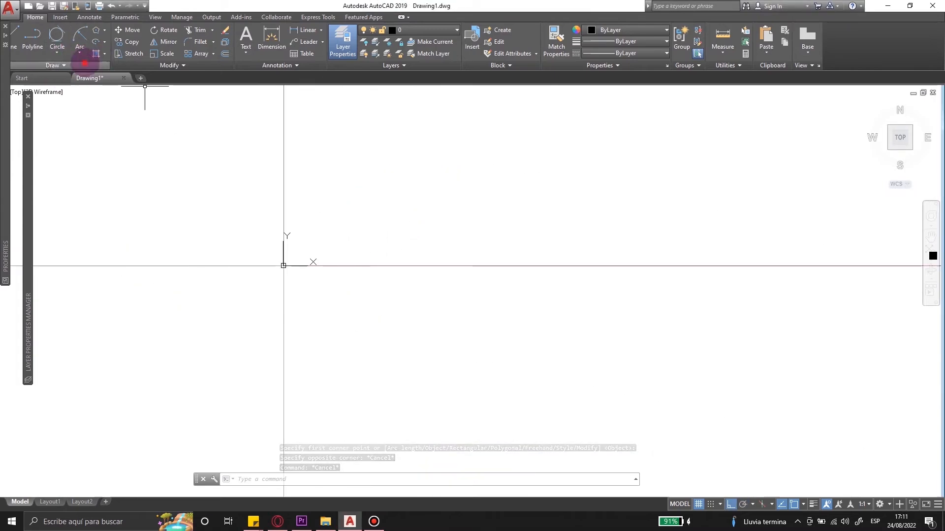
Draw a rectangular revision cloud just to the right of the origin, spanning the X axis.
left_click(56, 65)
left_click(69, 89)
left_click(327, 184)
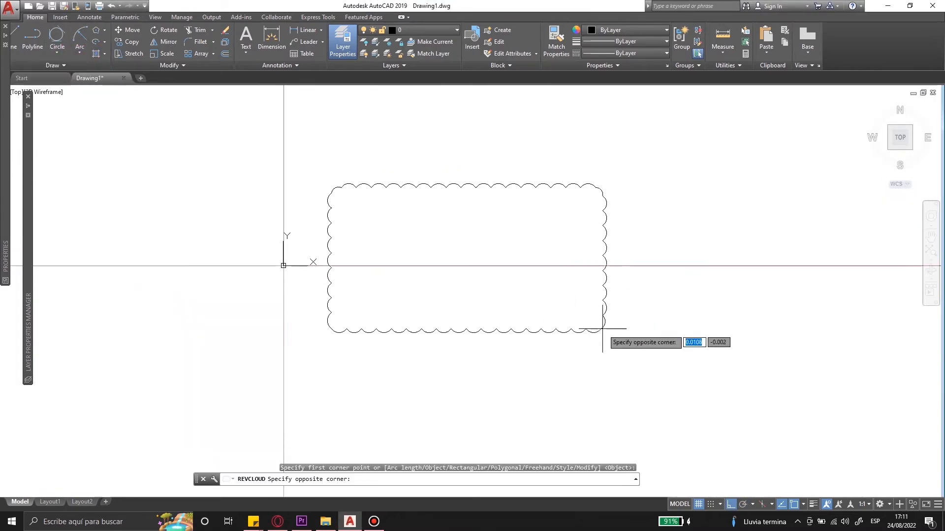
left_click(610, 359)
key("Escape")
Set the revision cloud's color to red 237,31,36 and its lineweight to 0.60 mm, and turn on lineweight display.
left_click(623, 312)
left_click(611, 116)
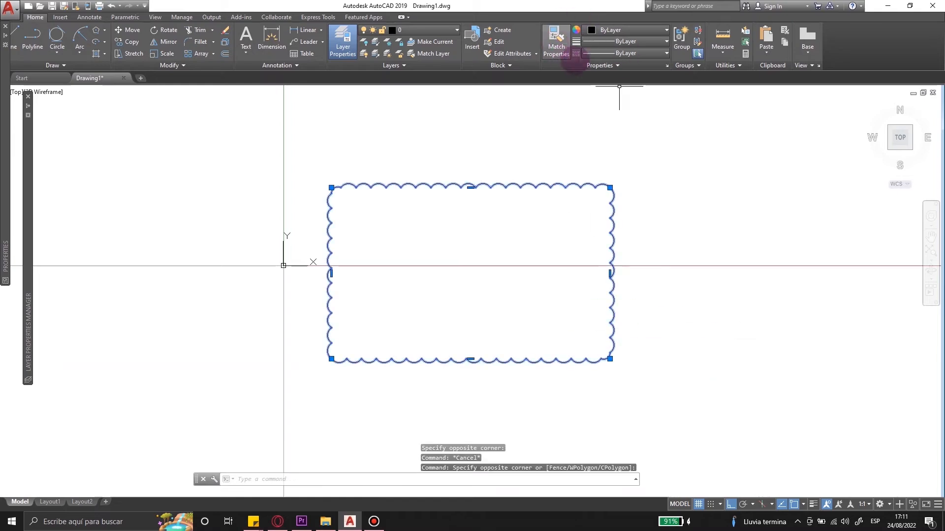
left_click(615, 30)
left_click(603, 76)
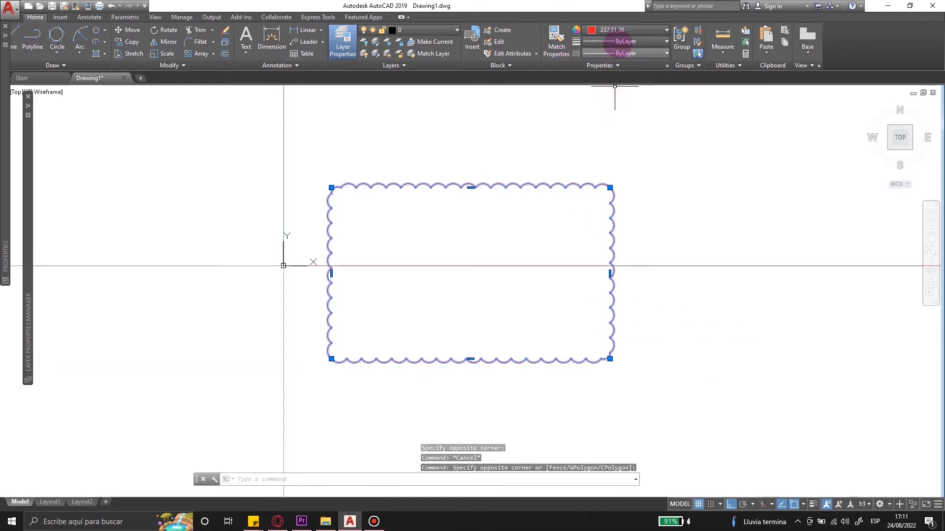
left_click(624, 42)
scroll(613, 203, "down", 2)
left_click(615, 192)
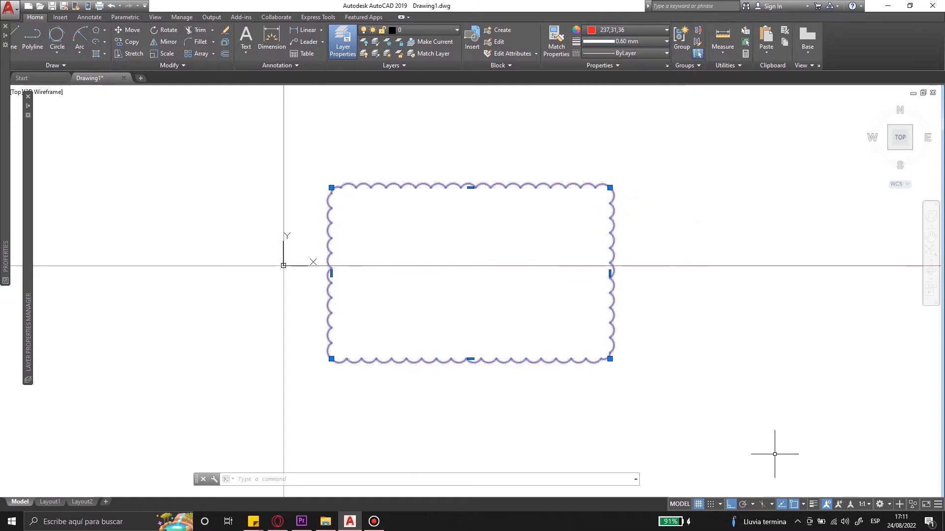
left_click(813, 504)
key("Escape")
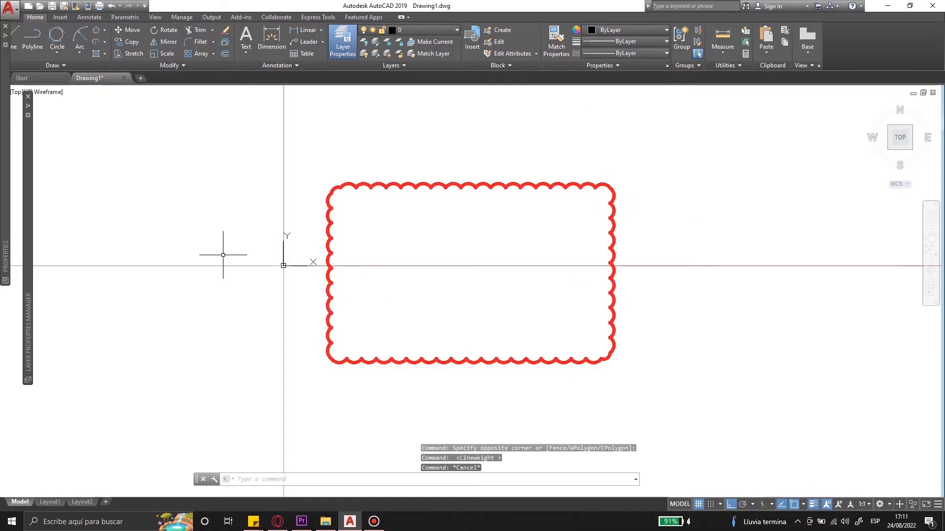
Erase the red rectangular revision cloud.
left_click(343, 227)
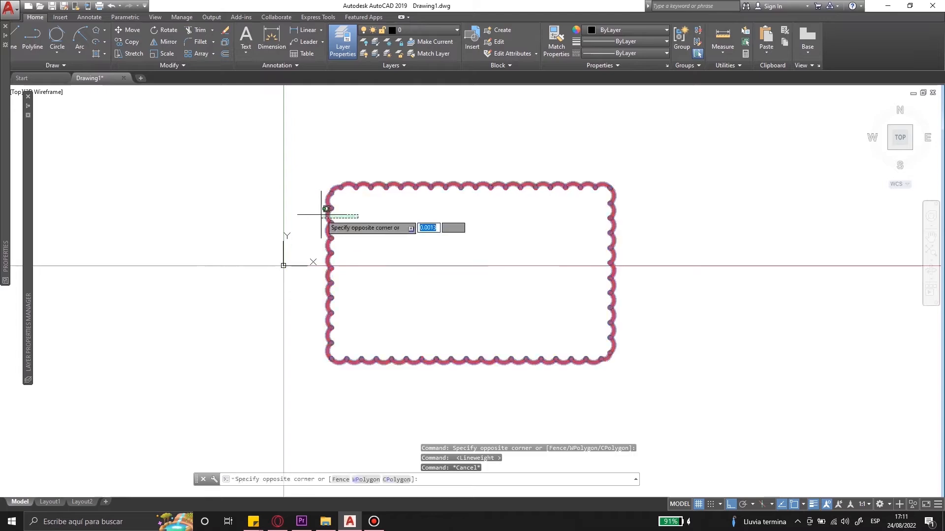
left_click(321, 213)
key("Delete")
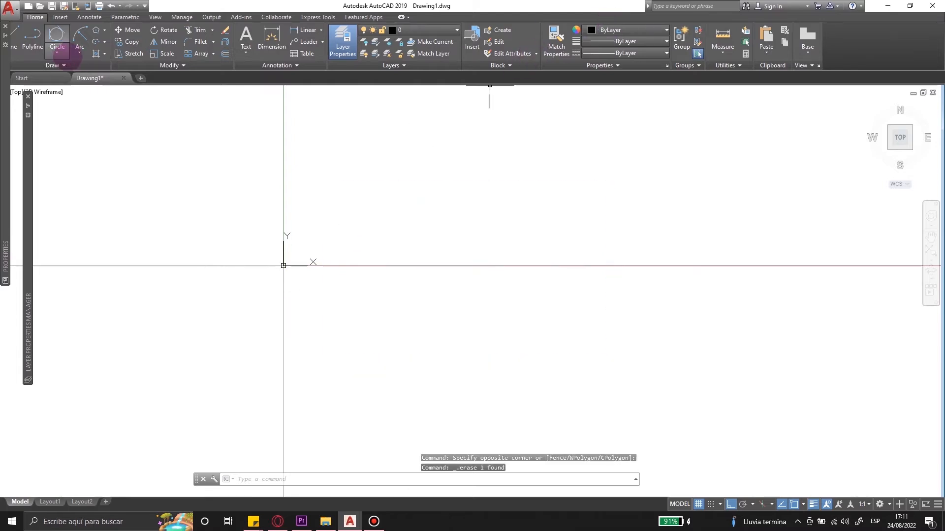
Try to draw an irregular polygonal revision cloud with several vertices around the origin.
left_click(52, 66)
left_click(76, 89)
left_click(72, 124)
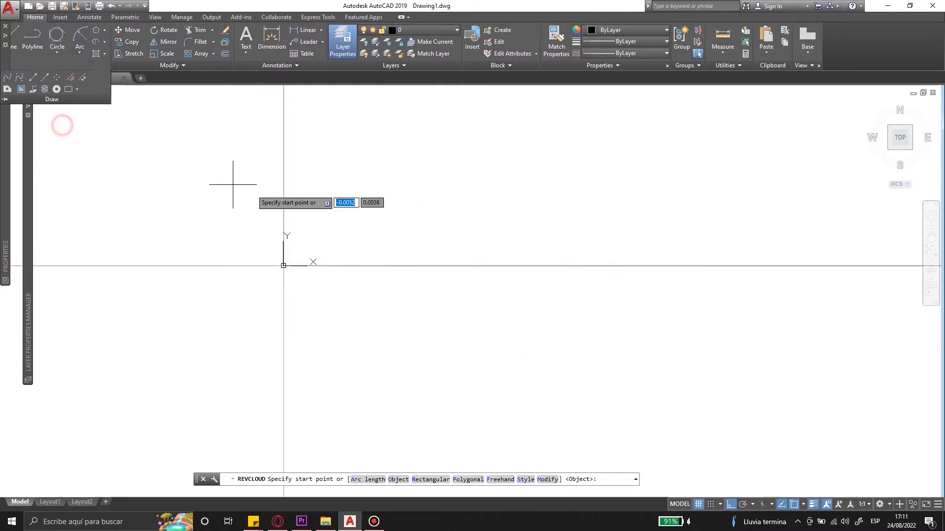
left_click(365, 150)
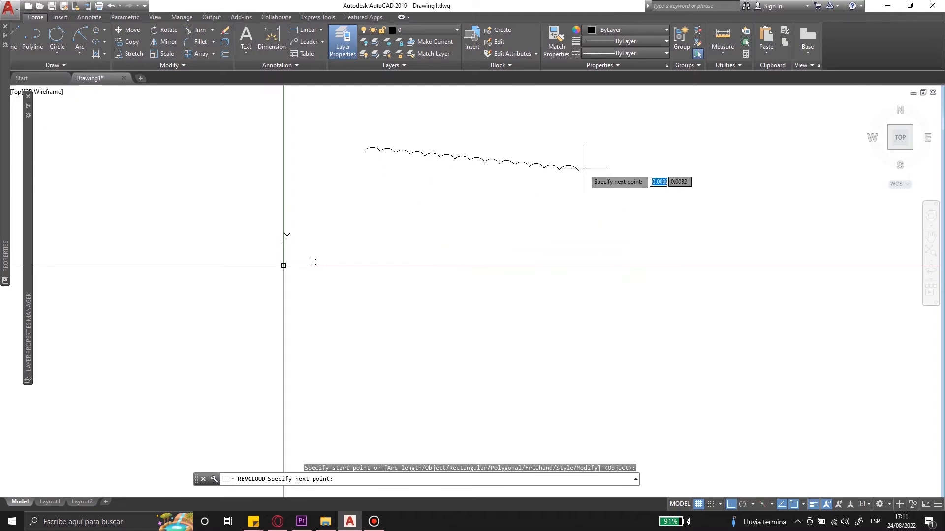
left_click(605, 159)
left_click(654, 314)
left_click(391, 388)
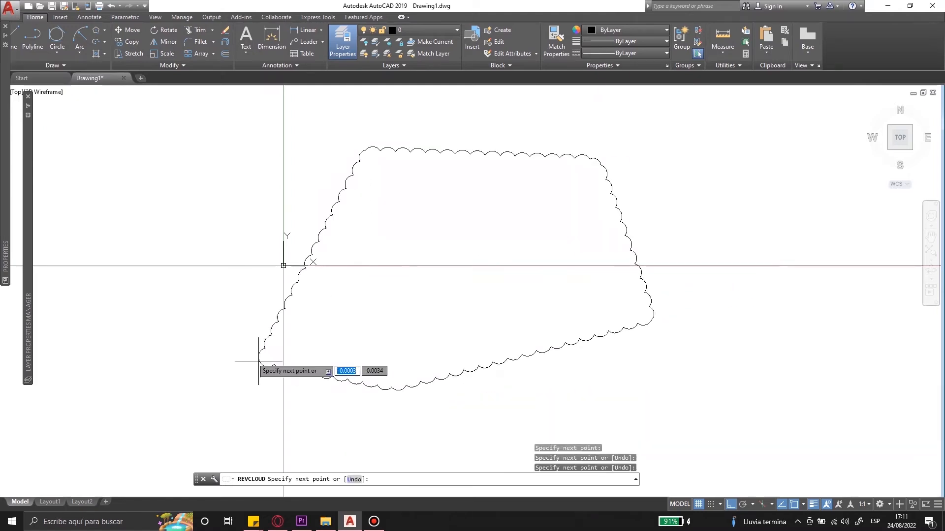
left_click(173, 232)
left_click(282, 129)
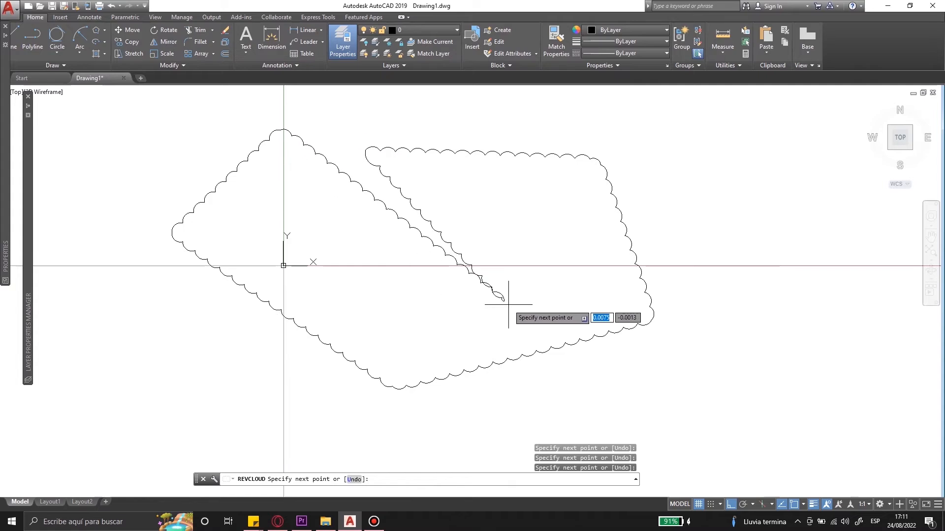
left_click(397, 339)
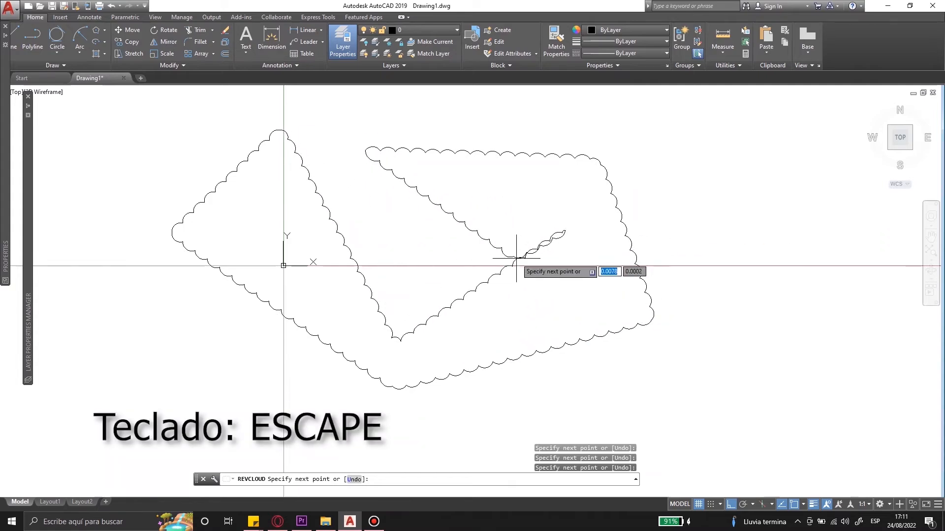
key("Escape")
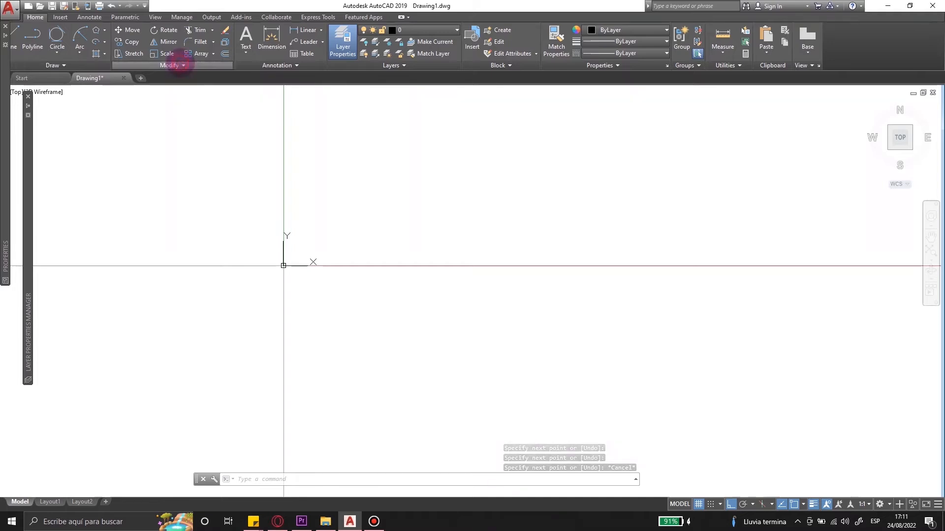
Keep the additional Modify tools displayed and draw a horizontal rectangle to the right of the origin, crossing the X axis.
left_click(178, 65)
left_click(114, 99)
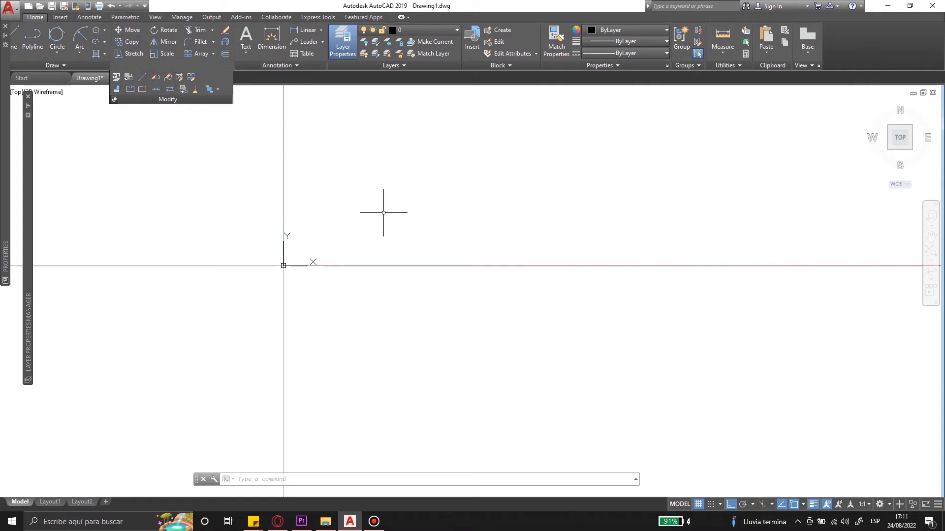
type("ec")
key("Return")
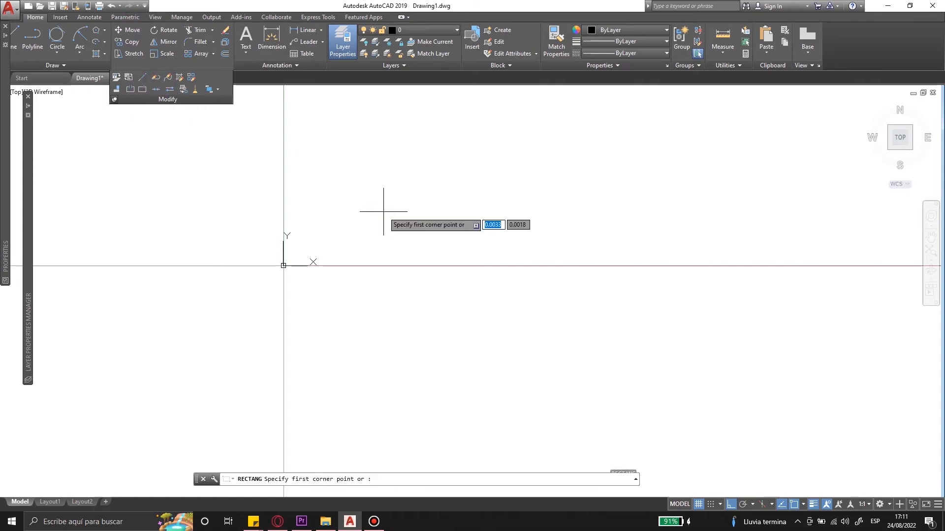
left_click(383, 211)
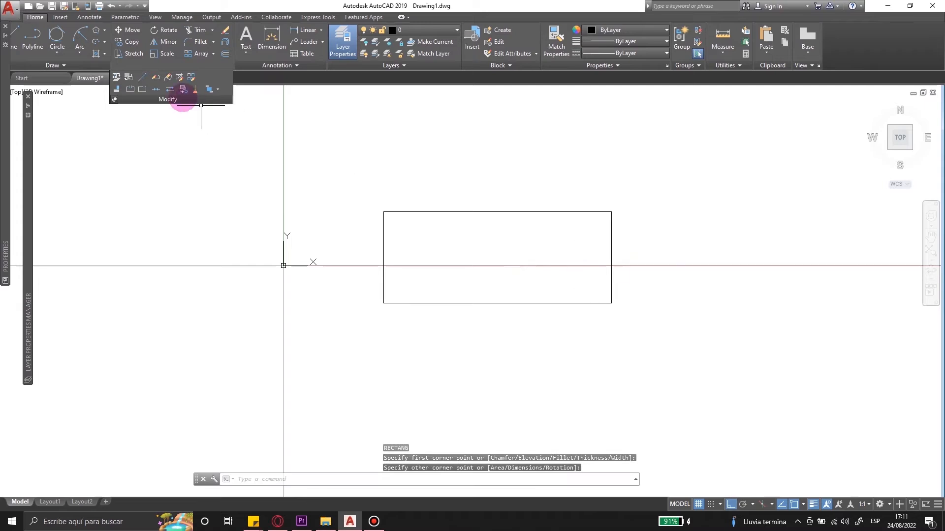
Move the rectangle a short distance horizontally, farther from the origin.
left_click(129, 30)
left_click(613, 250)
key("Return")
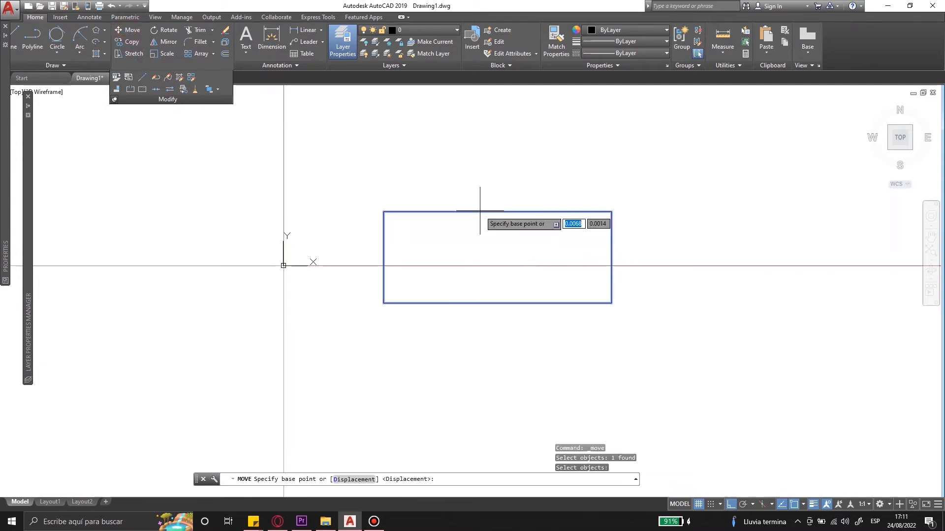
left_click(445, 152)
left_click(487, 154)
key("Escape")
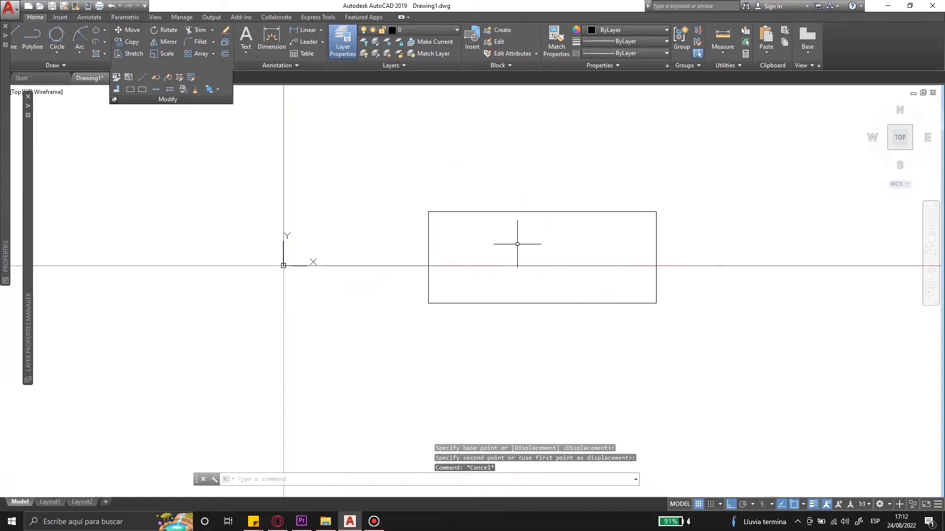
Erase the moved rectangle from the drawing.
left_click(525, 232)
left_click(489, 189)
key("Delete")
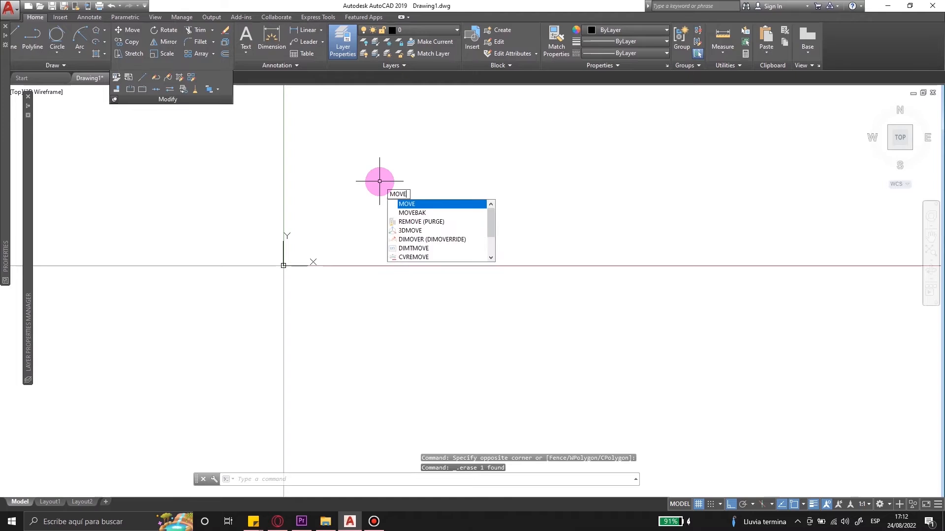
key("Escape")
key("ctrl+z")
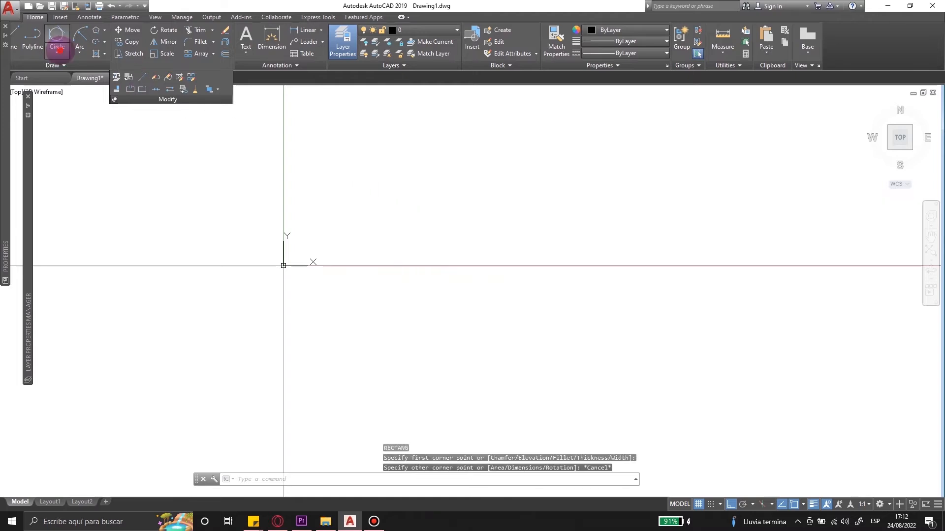
Draw a circle near the origin and a polyline from its center to its right quadrant, continuing vertically downward.
type("pl")
key("Return")
left_click(425, 222)
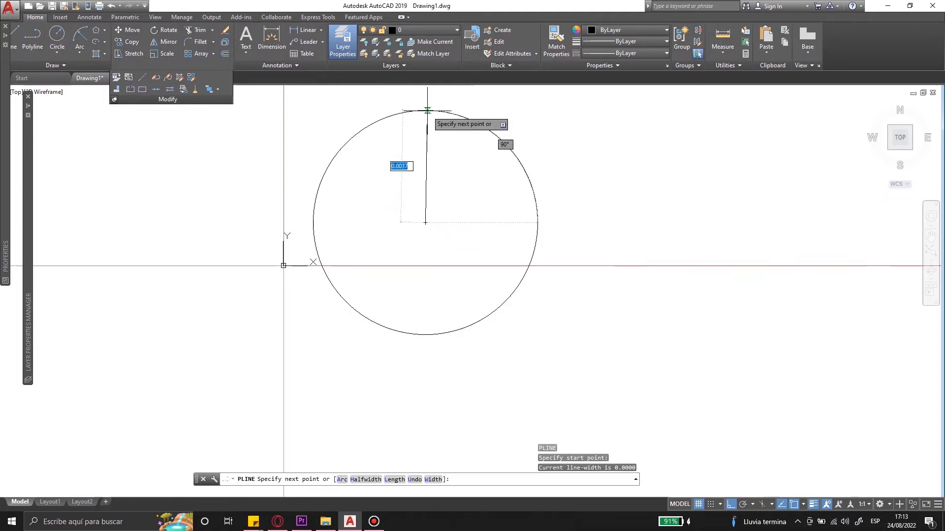
left_click(537, 223)
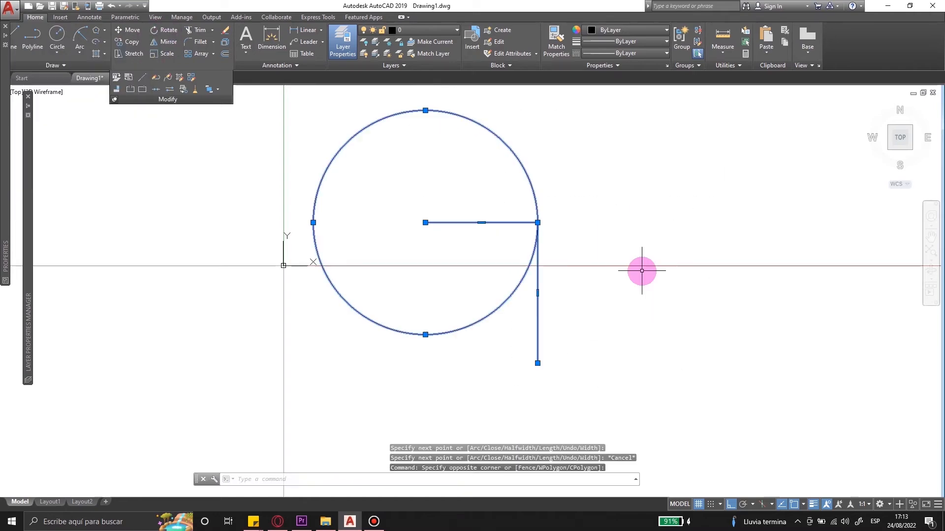
Try to rotate the circle and polyline about the circle's center and turn Ortho off.
right_click(639, 269)
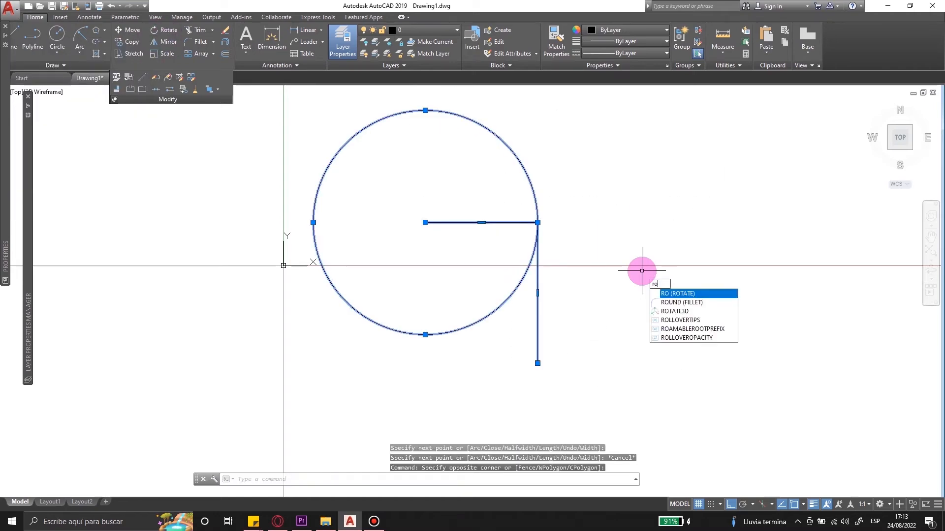
left_click(659, 292)
left_click(426, 222)
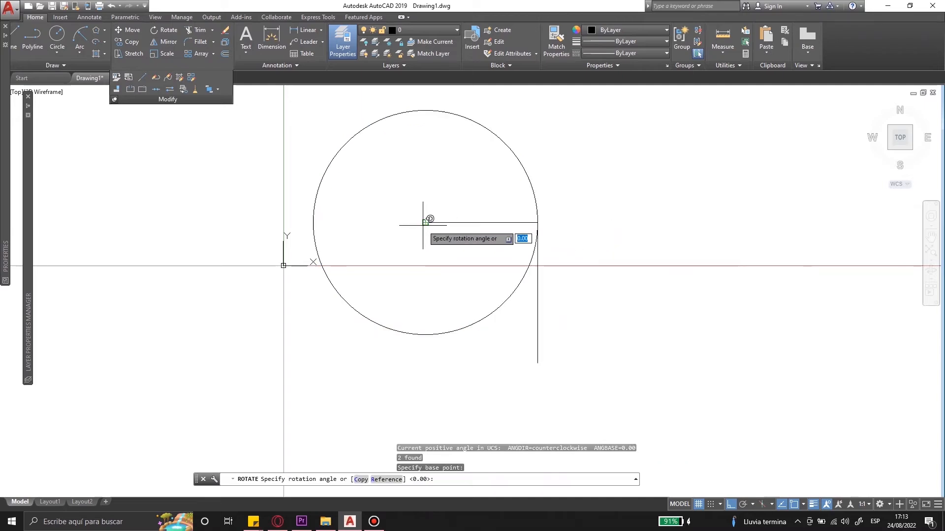
key("shift")
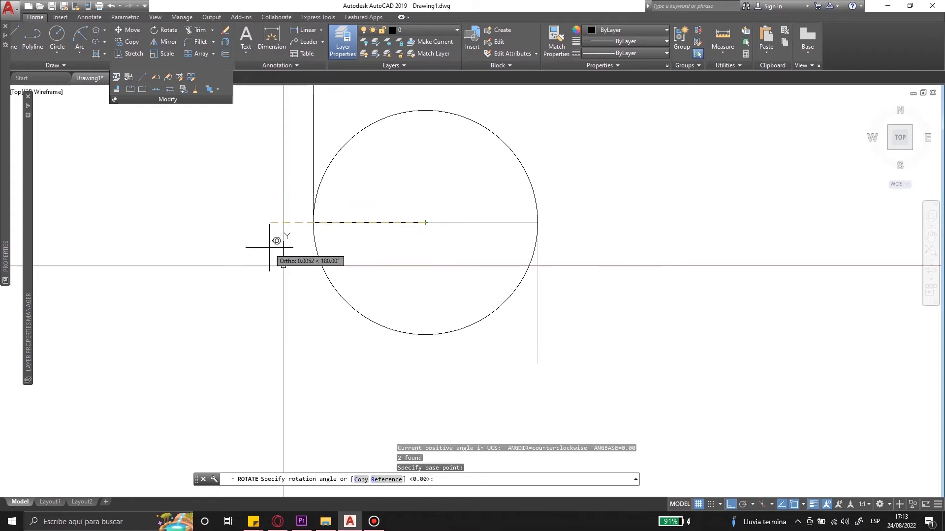
left_click(731, 504)
key("Escape")
Trim the horizontal polyline segment inside the circle, using the polyline and the circle as cutting edges.
left_click(212, 30)
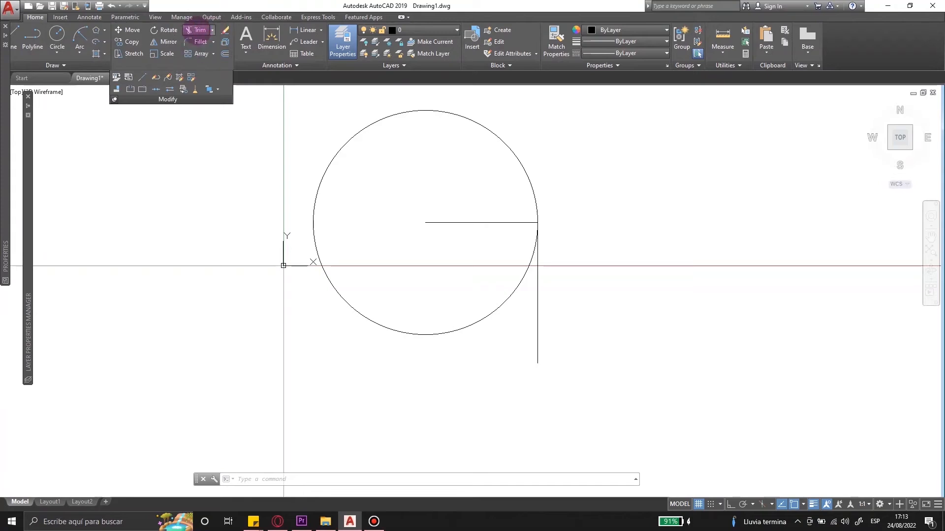
left_click(198, 30)
left_click(538, 292)
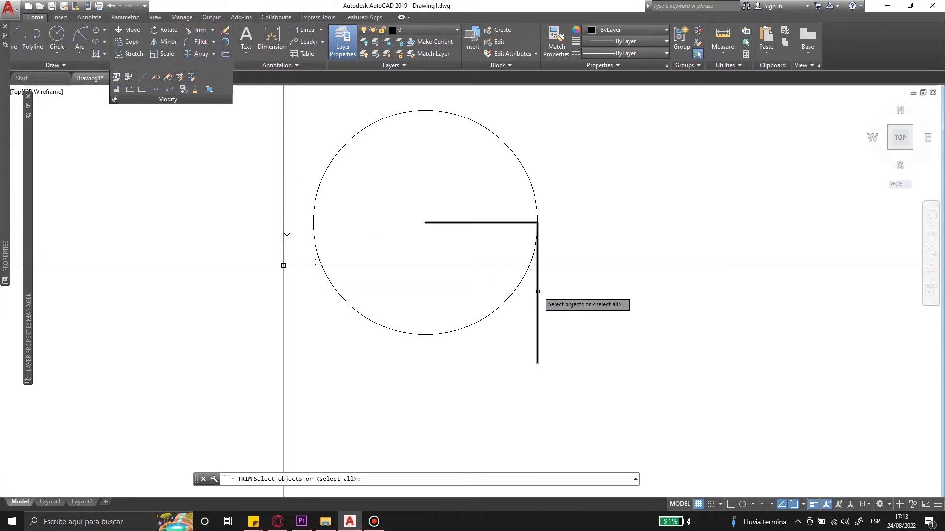
left_click(509, 292)
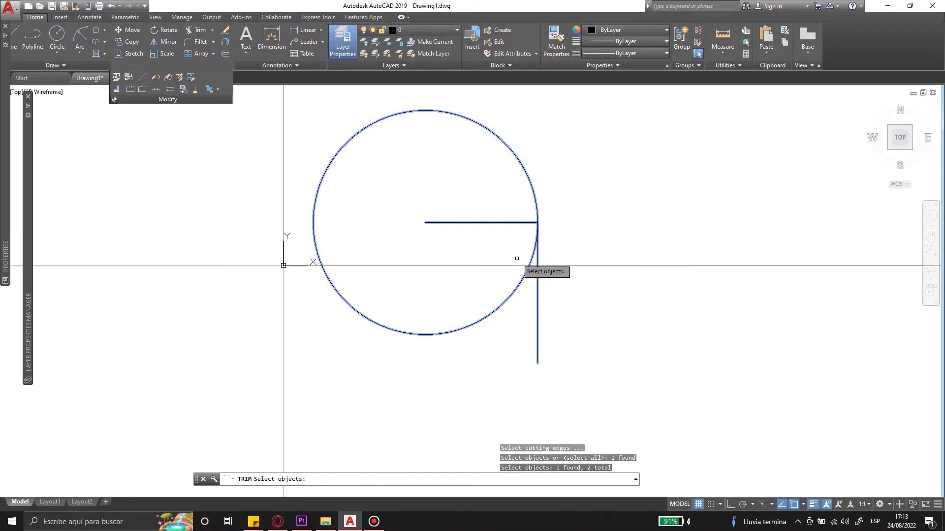
key("Return")
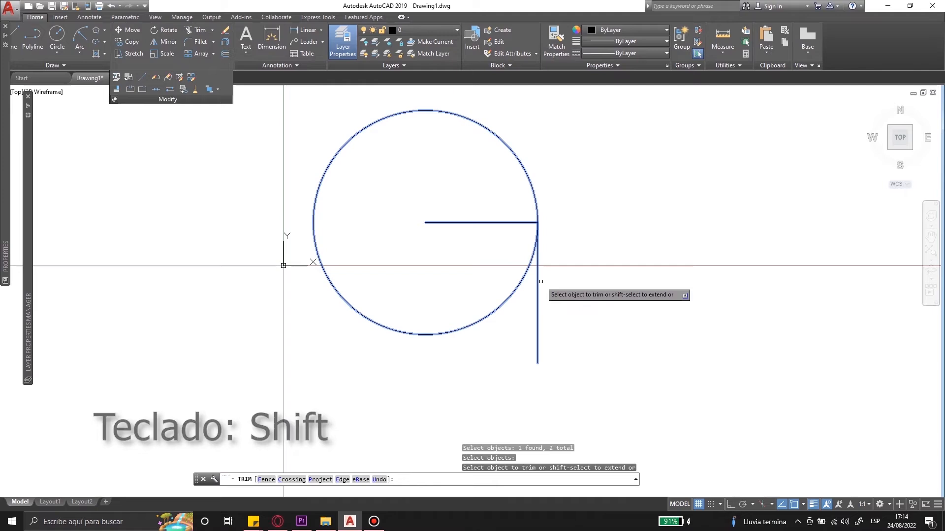
left_click(493, 223, "shift")
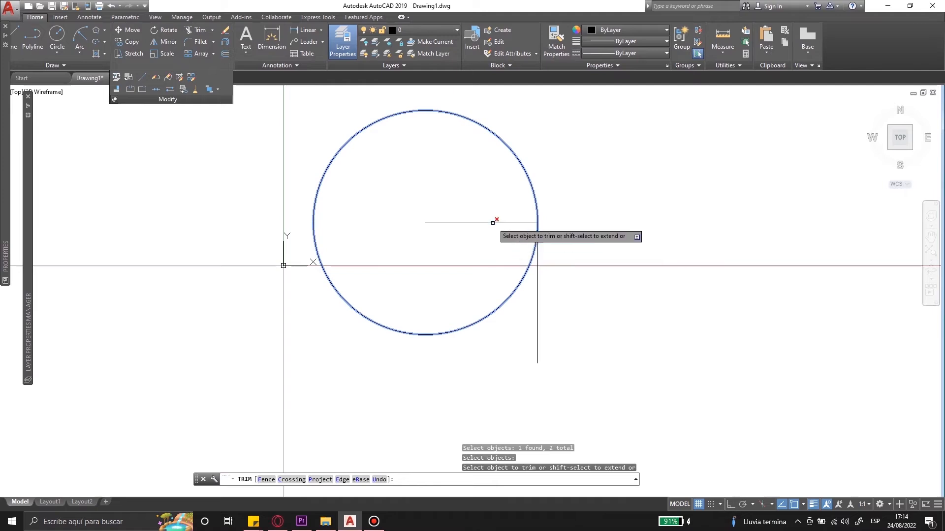
left_click(493, 223)
key("Escape")
left_click(573, 305)
left_click(502, 267)
key("Escape")
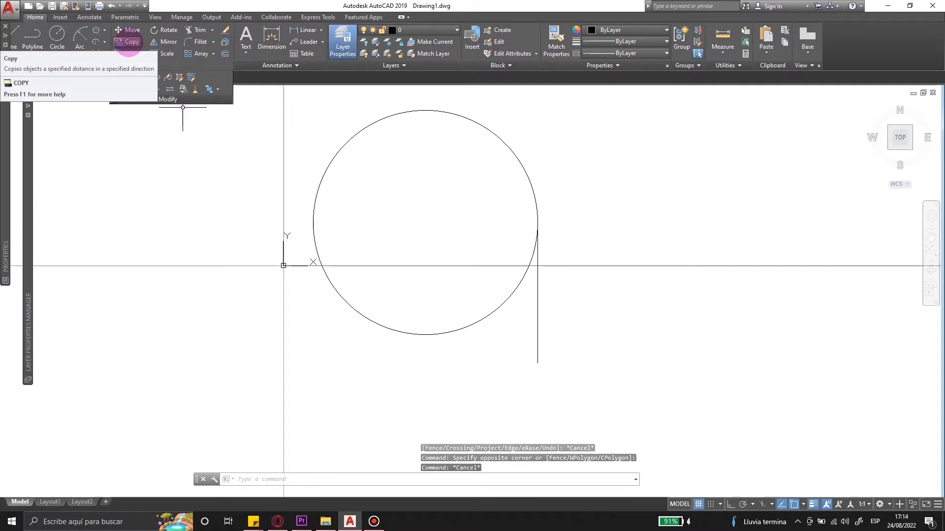
Copy the circle and its vertical line horizontally, about 0.05 units farther from the origin.
type("co")
key("Return")
scroll(366, 183, "down", 8)
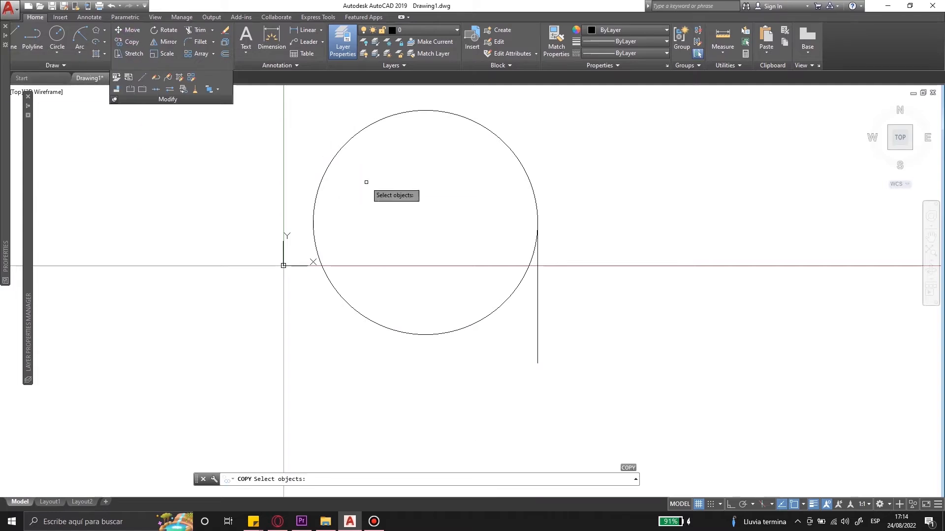
left_click(416, 238)
left_click(378, 185)
key("Return")
left_click(395, 271)
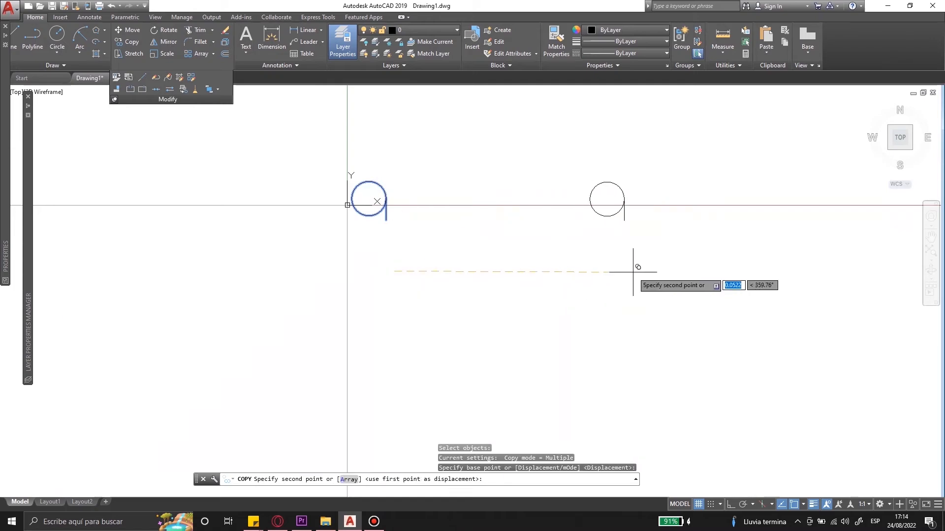
left_click(633, 273)
key("Escape")
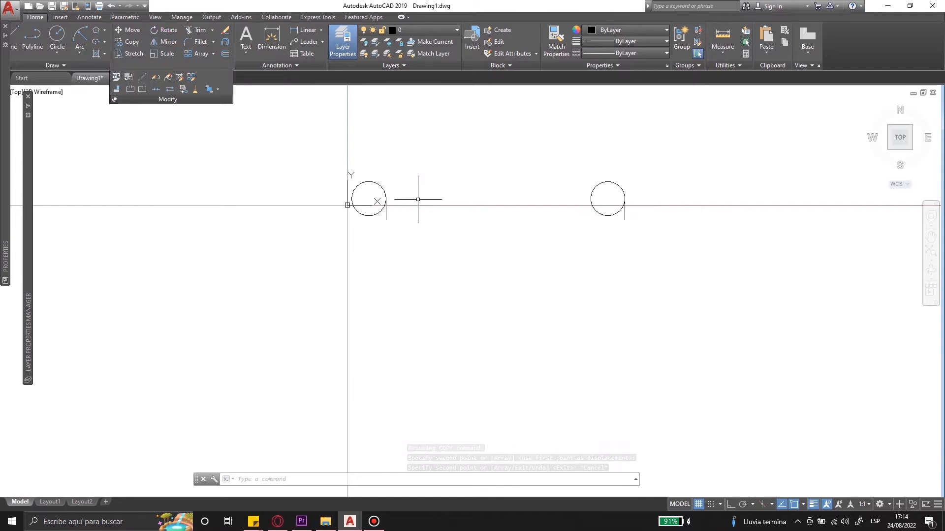
Mirror both circle-and-line figures about a horizontal axis just below them with Ortho on, keeping the source objects.
key("Return")
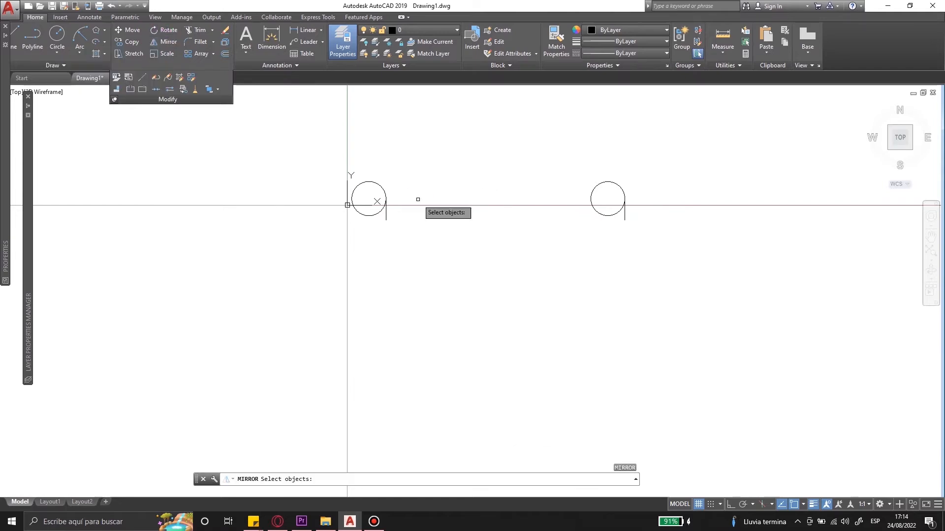
left_click(323, 164)
left_click(676, 292)
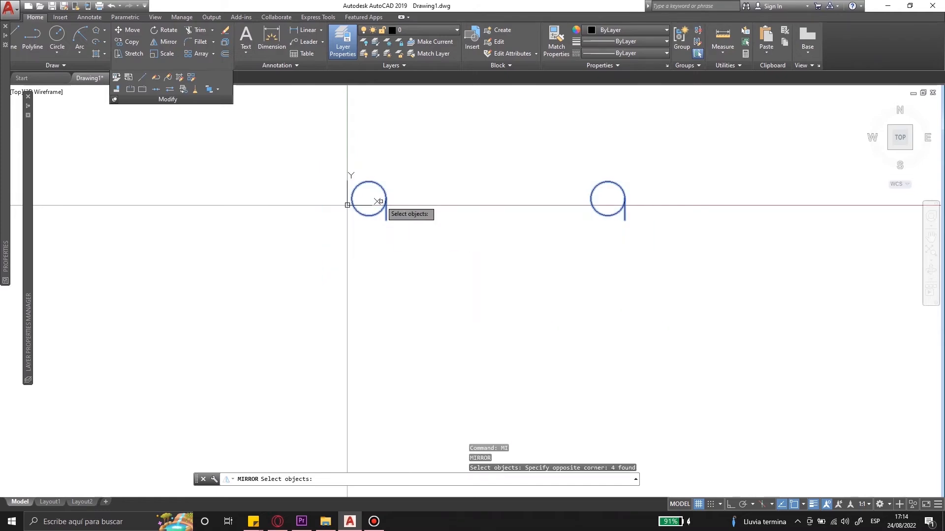
left_click(385, 196)
left_click(377, 202)
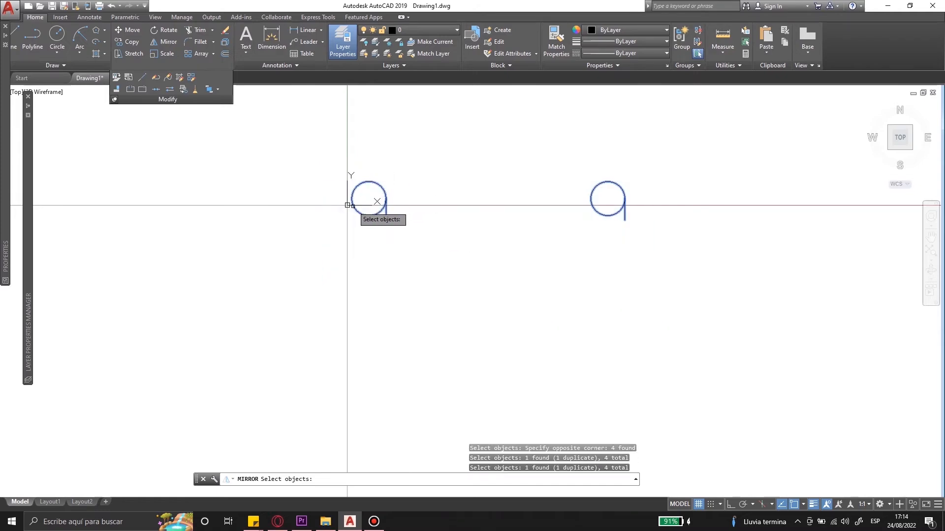
left_click(348, 205)
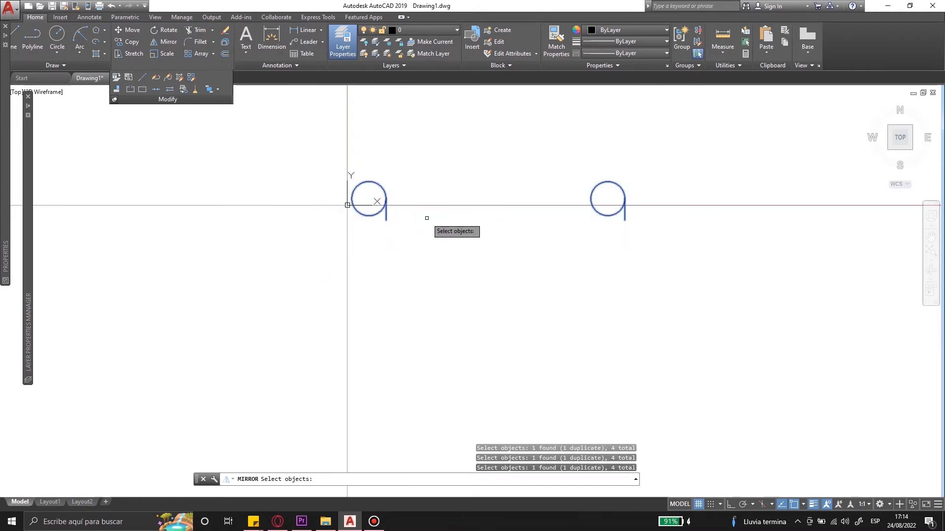
key("Return")
left_click(470, 231)
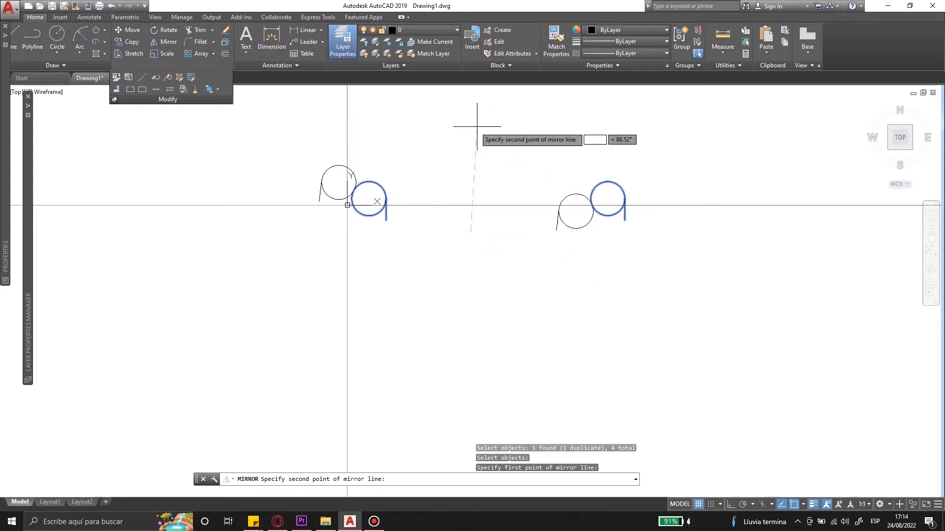
key("F8")
left_click(347, 126)
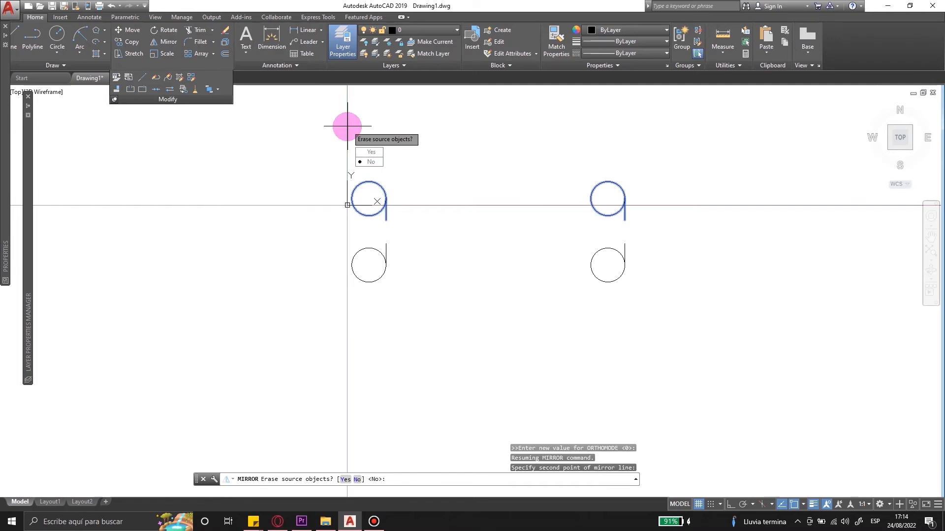
type("n")
key("Return")
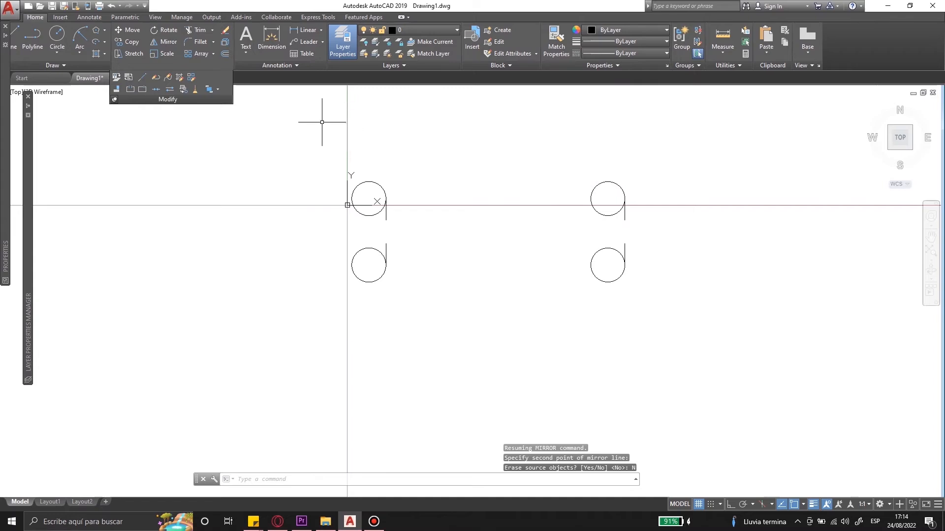
Draw a closed, irregular six-vertex polyline that surrounds the four circle-and-line figures.
scroll(219, 221, "down", 6)
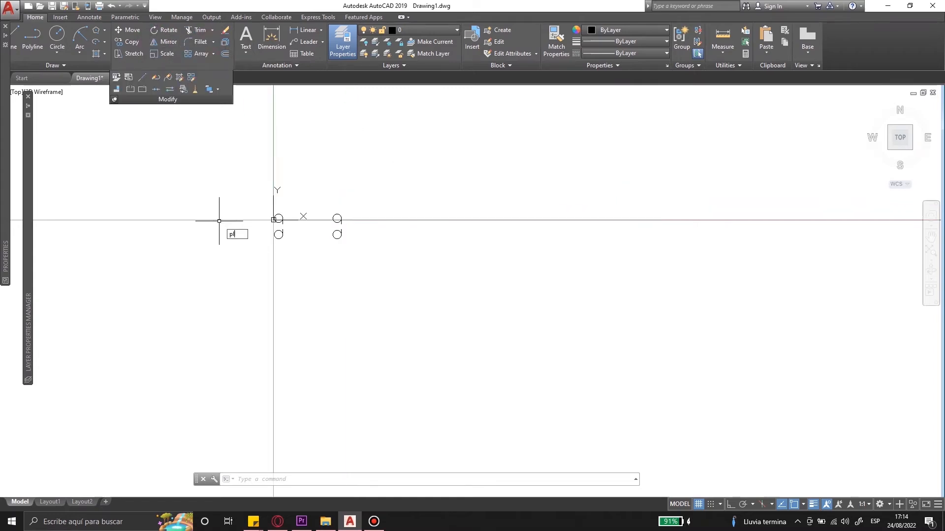
type("pl")
key("Return")
left_click(234, 226)
left_click(238, 176)
left_click(336, 158)
left_click(465, 207)
left_click(327, 317)
left_click(219, 276)
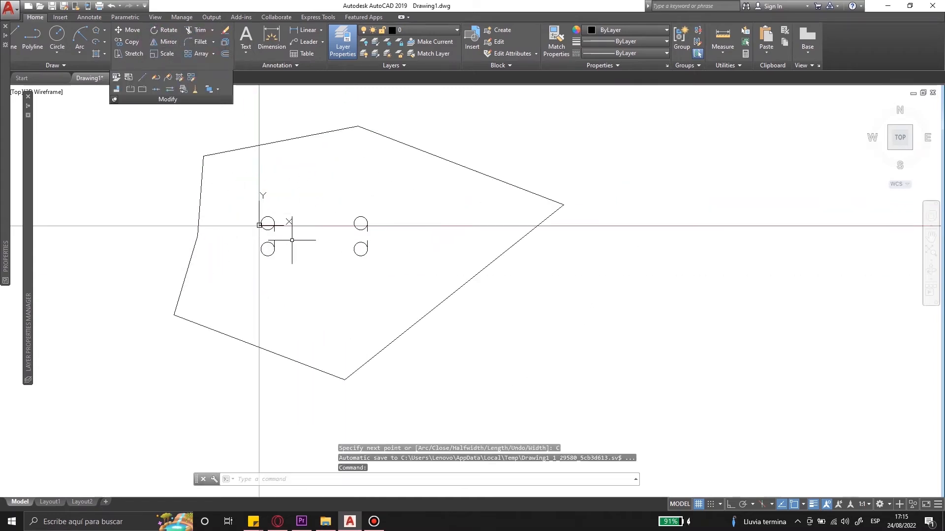
Draw two steep slanted lines, one on each side of the closed polyline.
type("pl")
key("Return")
scroll(310, 257, "down", 4)
left_click(214, 315)
left_click(238, 187)
key("Return")
key("l")
key("Return")
left_click(455, 186)
left_click(443, 324)
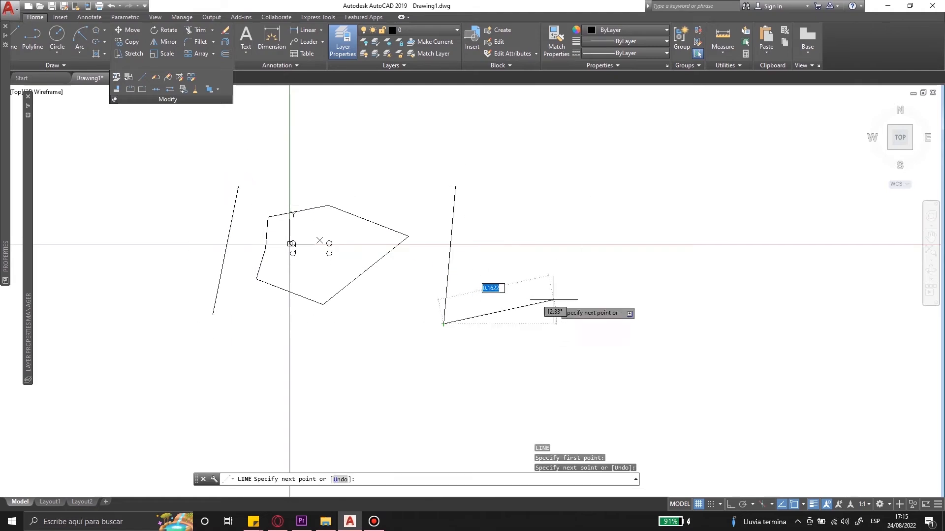
key("Escape")
Fillet the two slanted lines with a radius of 0 to join them at a sharp corner.
type("fille")
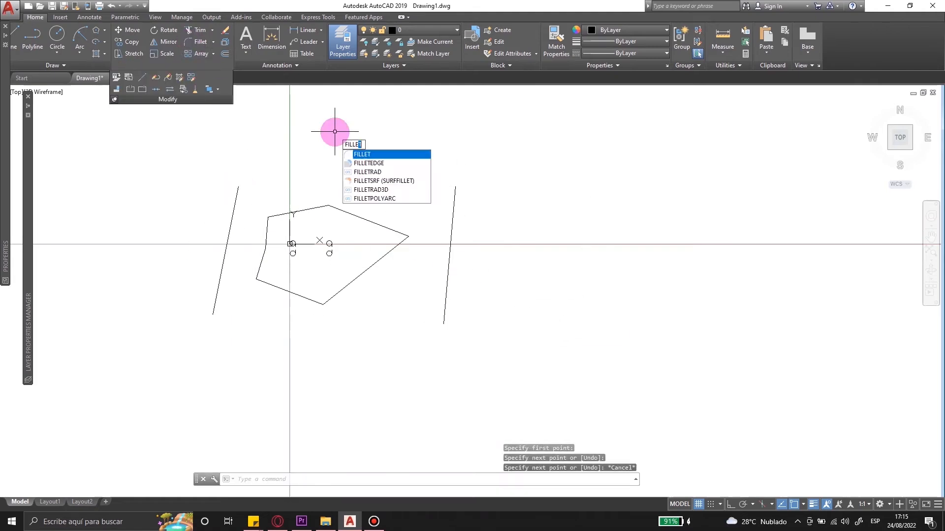
type("t")
key("Return")
left_click(237, 191)
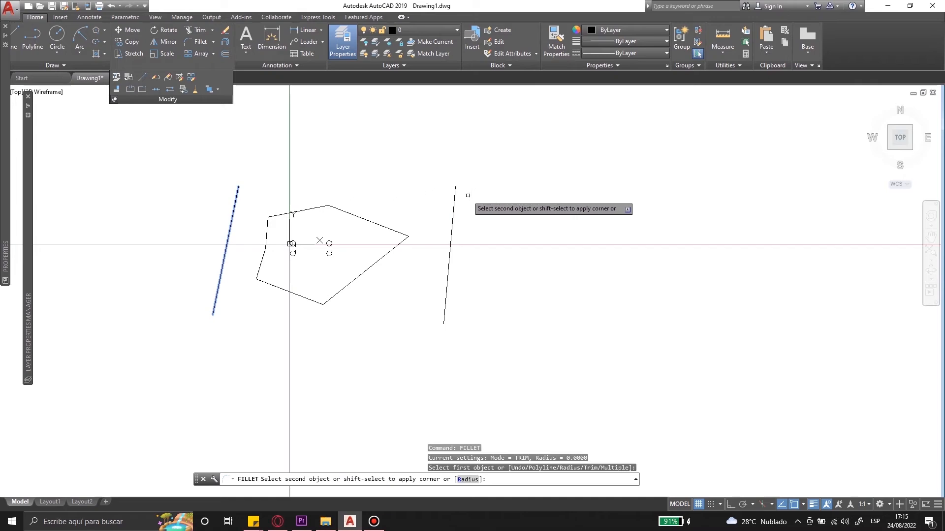
scroll(455, 194, "down", 8)
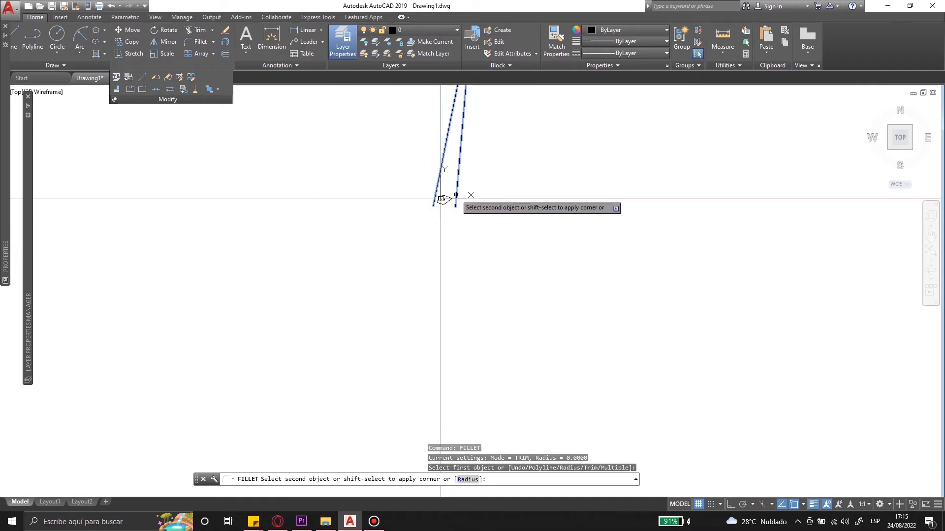
left_click(439, 198)
Examine the corner where the two slanted lines meet and their lower ends around the closed polyline.
scroll(433, 228, "down", 3)
scroll(442, 149, "up", 5)
scroll(469, 128, "up", 4)
scroll(450, 130, "up", 4)
scroll(396, 108, "up", 3)
scroll(411, 111, "down", 3)
scroll(411, 111, "down", 6)
scroll(423, 153, "up", 5)
scroll(406, 170, "up", 2)
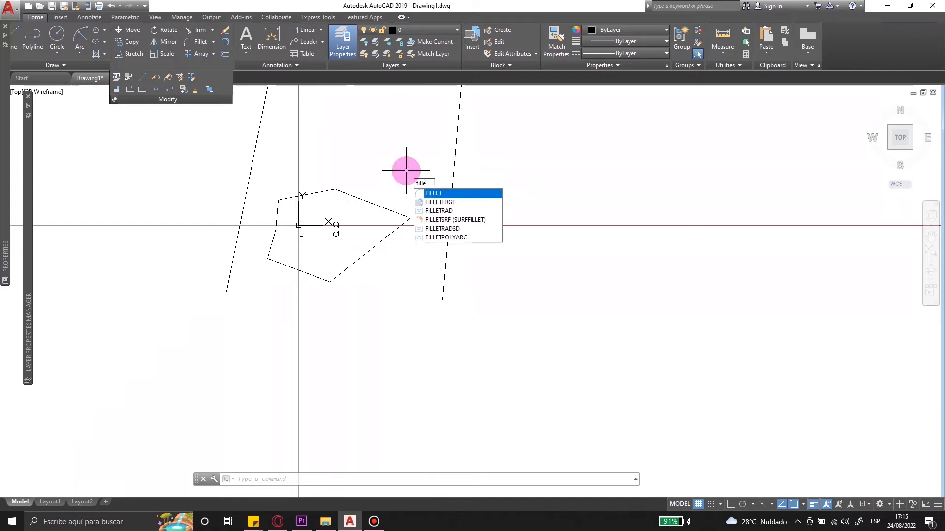
Try to fillet the two slanted lines with a radius of 100, reducing the radius to 10.
key("Return")
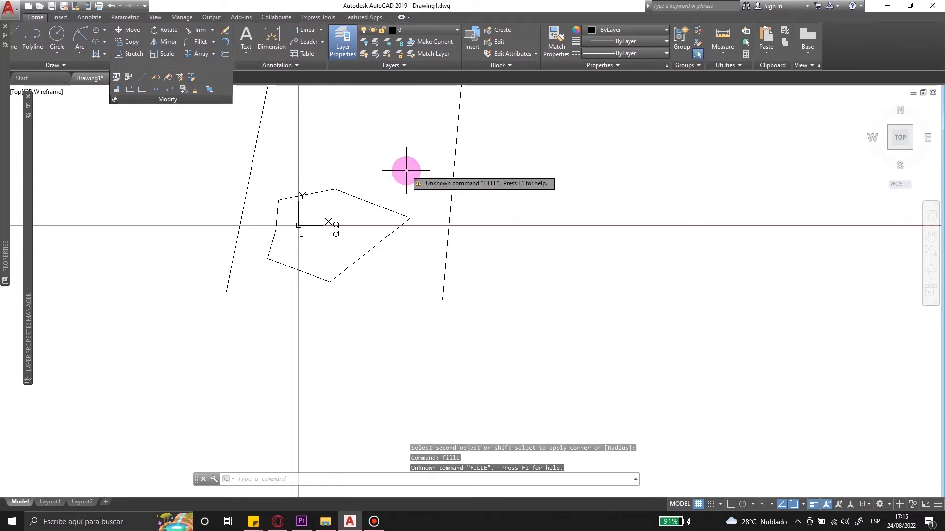
type("fillet")
key("Return")
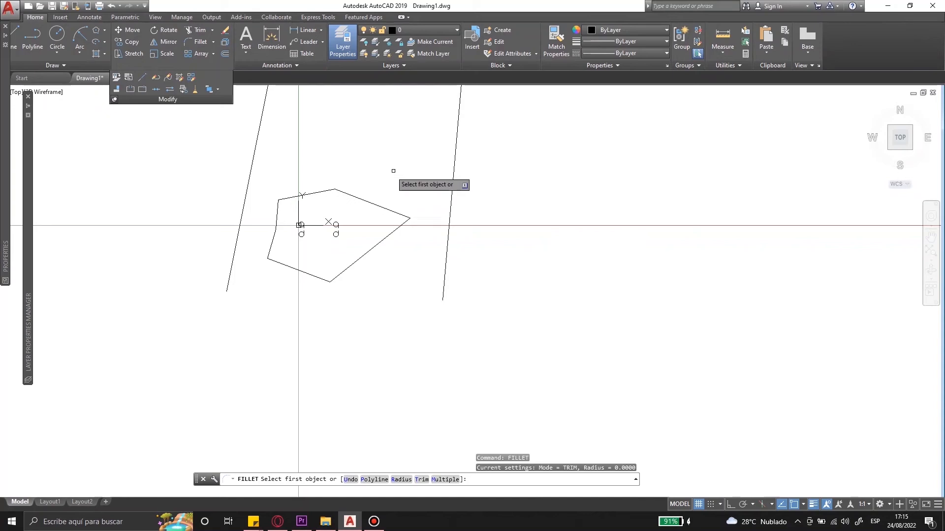
left_click(229, 283)
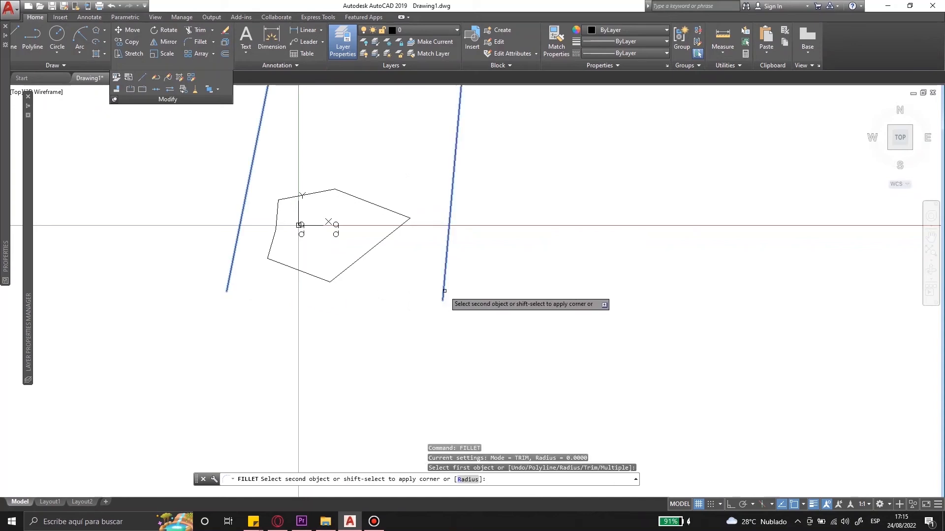
left_click(469, 479)
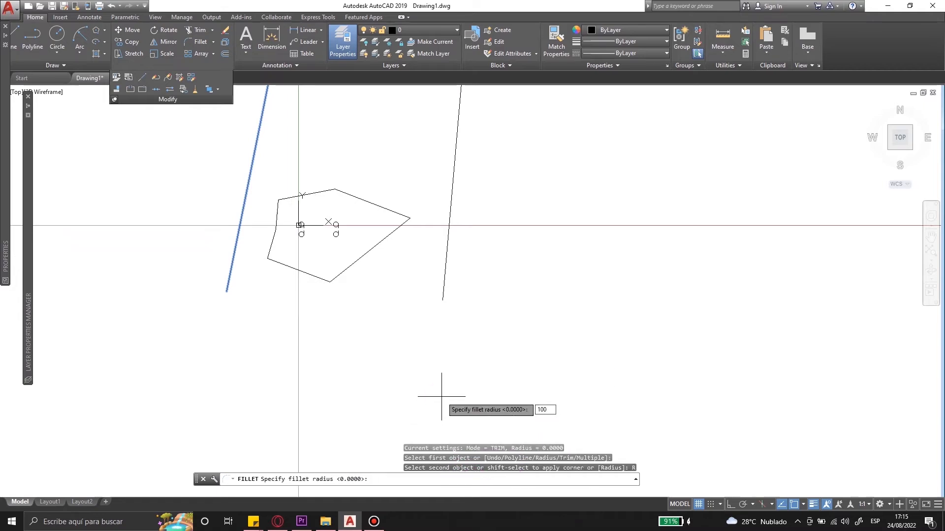
type("100")
key("Return")
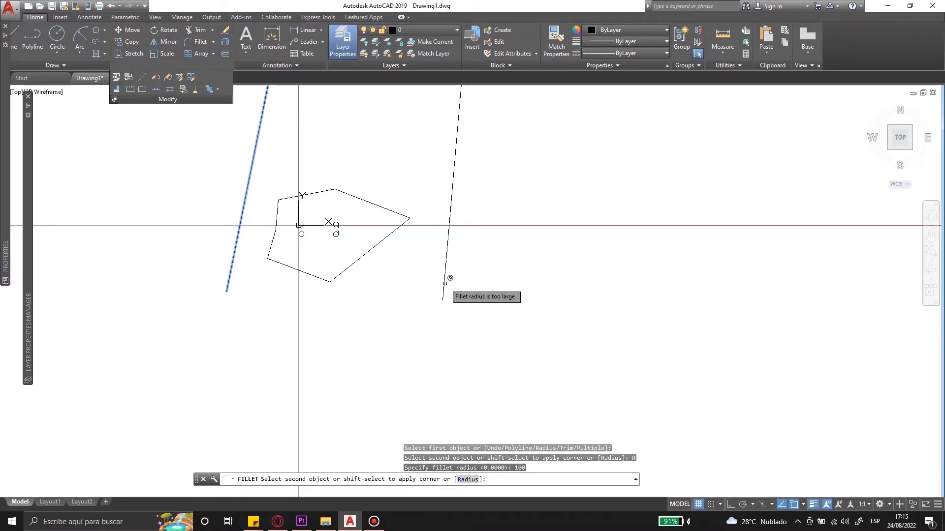
type("R")
key("Return")
type("100.0000")
key("Return")
scroll(484, 326, "down", 9)
scroll(423, 345, "up", 7)
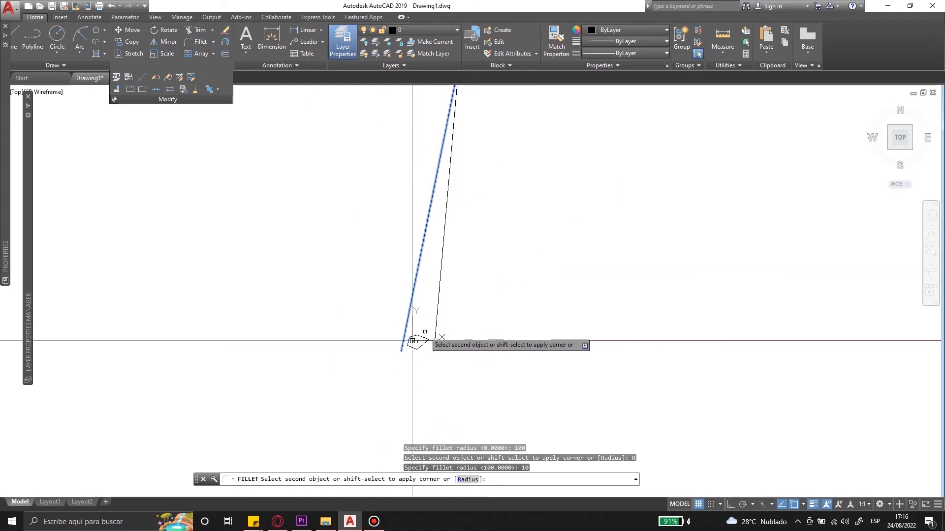
Fillet the two slanted lines with a radius of 0.01 after trying 0.5.
left_click(470, 483)
type(".5")
key("Return")
left_click(468, 479)
type(".01")
key("Return")
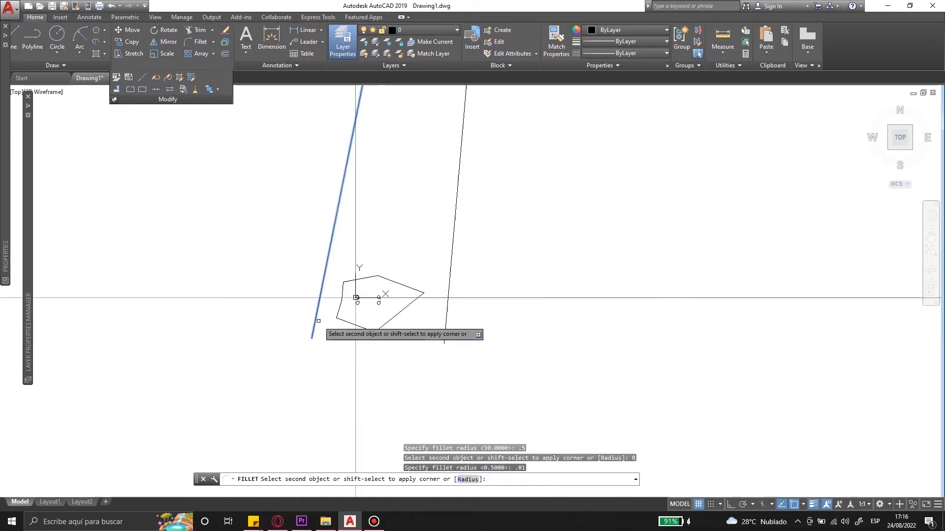
left_click(446, 339)
scroll(441, 355, "down", 5)
scroll(433, 320, "down", 5)
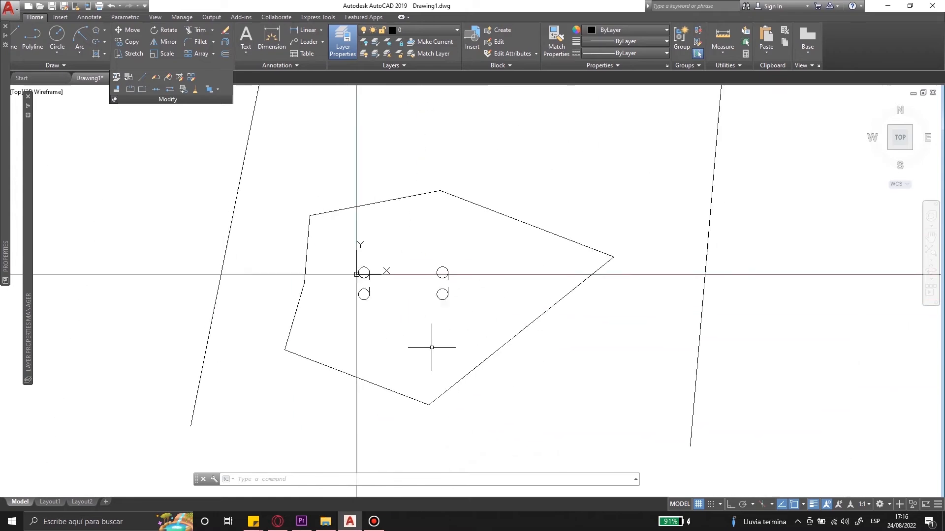
key("Escape")
key("Escape")
Erase the two slanted lines on either side of the closed polyline.
left_click(788, 170)
left_click(229, 149)
key("Delete")
Fillet all corners of the closed polyline at once using the Polyline option with a radius of 0.01.
right_click(228, 151)
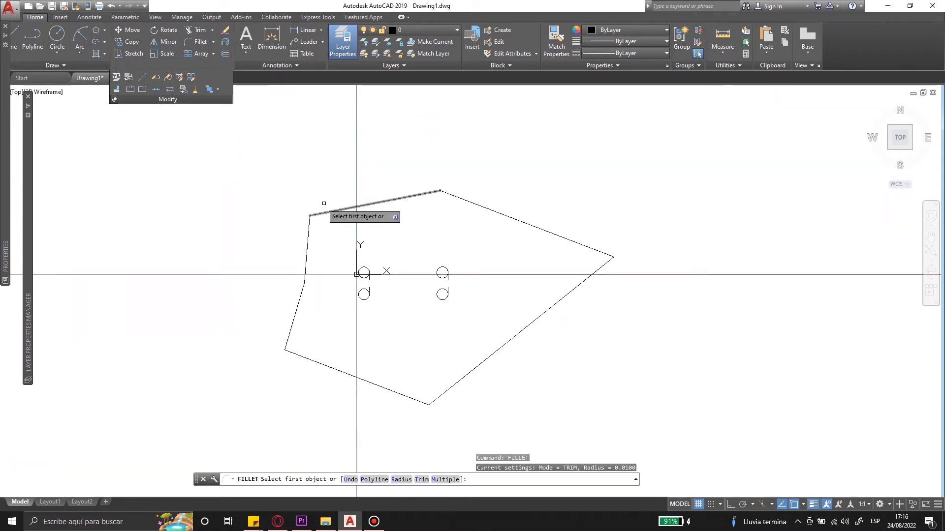
left_click(245, 172)
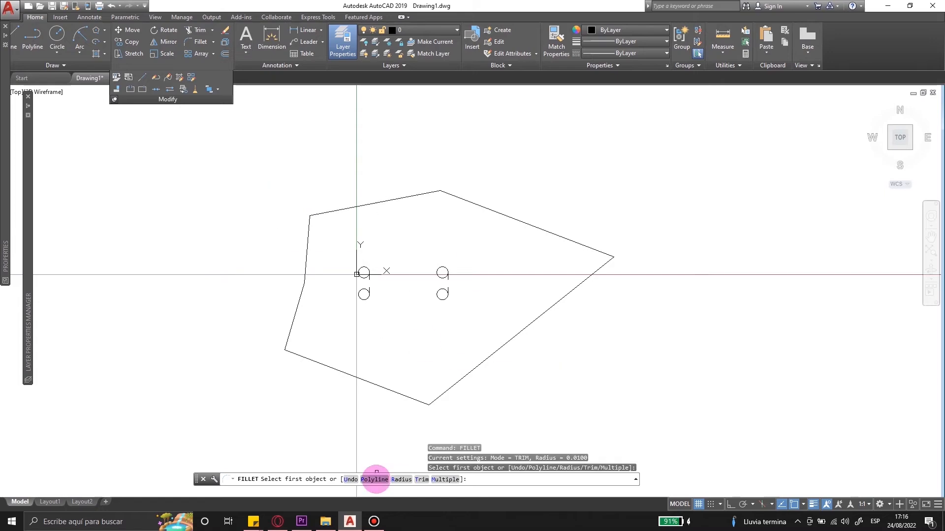
left_click(376, 476)
left_click(446, 391)
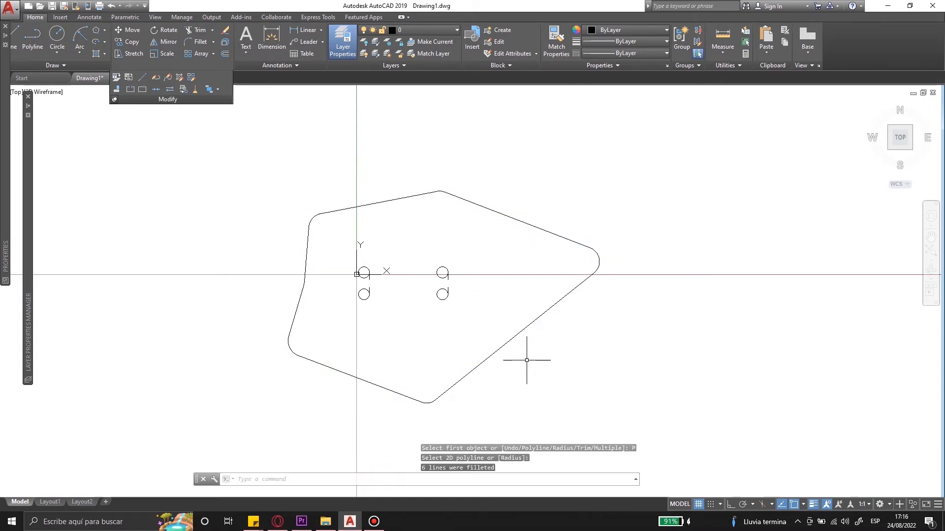
key("Escape")
Fillet the outer polyline's long lower edge with its upper-right edge in Trim mode, using a radius of 0.01.
left_click(447, 421)
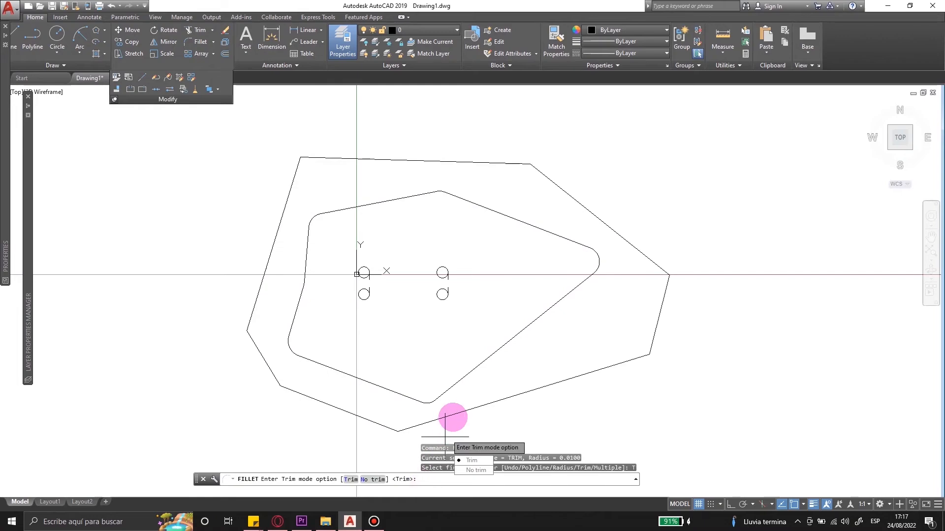
key("Return")
left_click(456, 414)
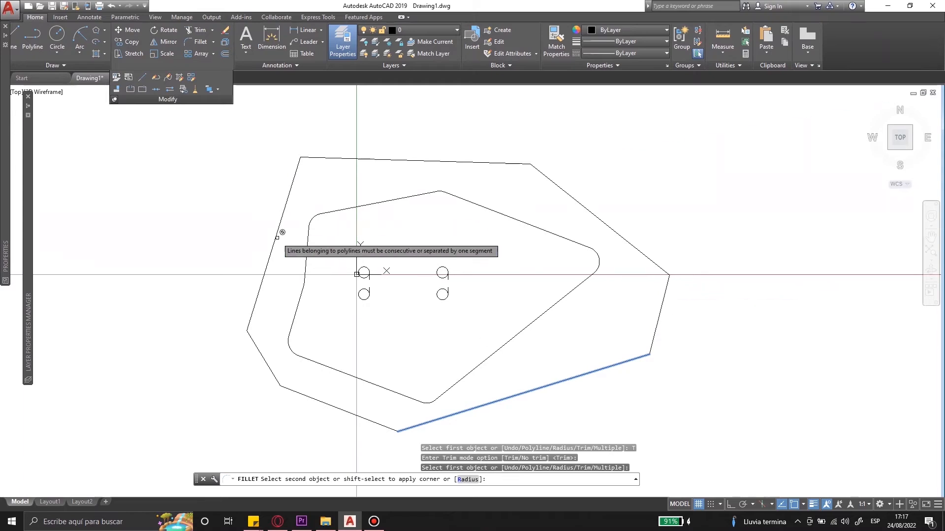
left_click(593, 215)
left_click(723, 376)
left_click(682, 270)
key("Escape")
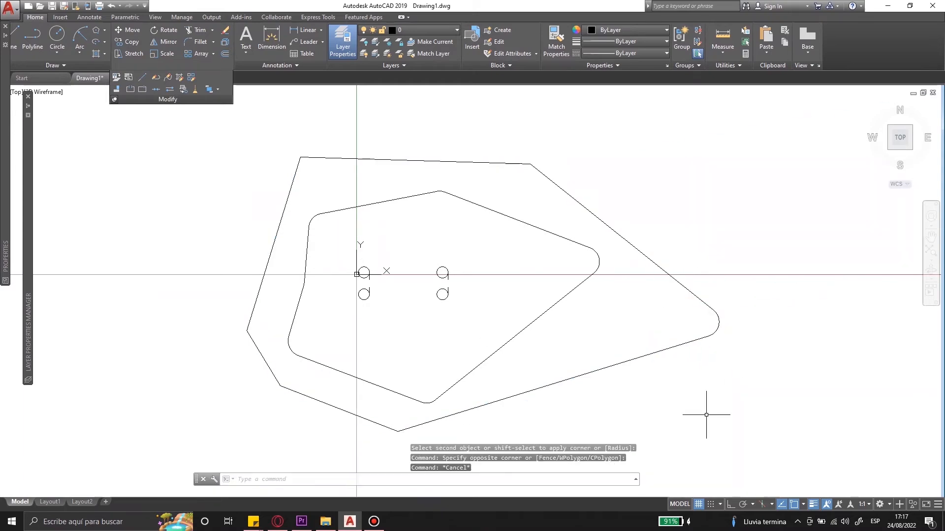
Chamfer all corners of the outer polyline with the Polyline option and both chamfer distances set to 0.02.
left_click(192, 78)
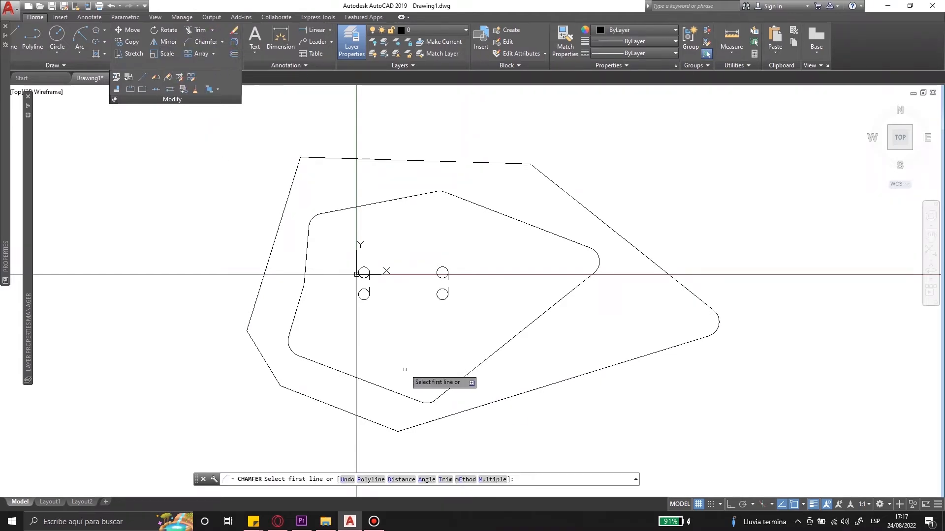
left_click(372, 478)
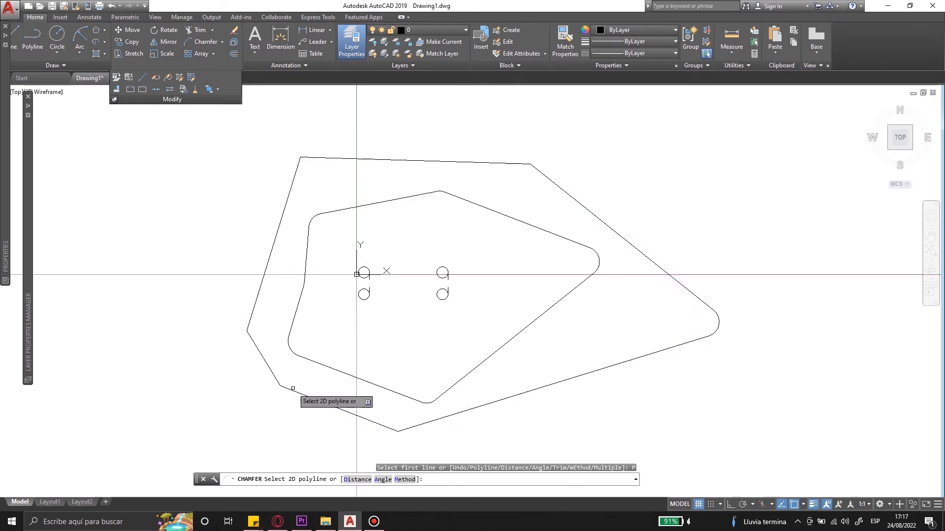
left_click(451, 479)
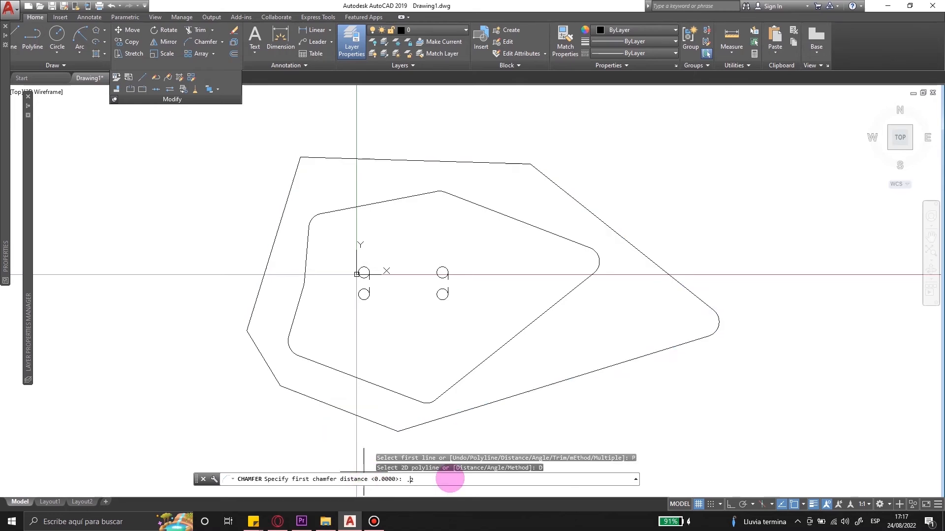
key("Return")
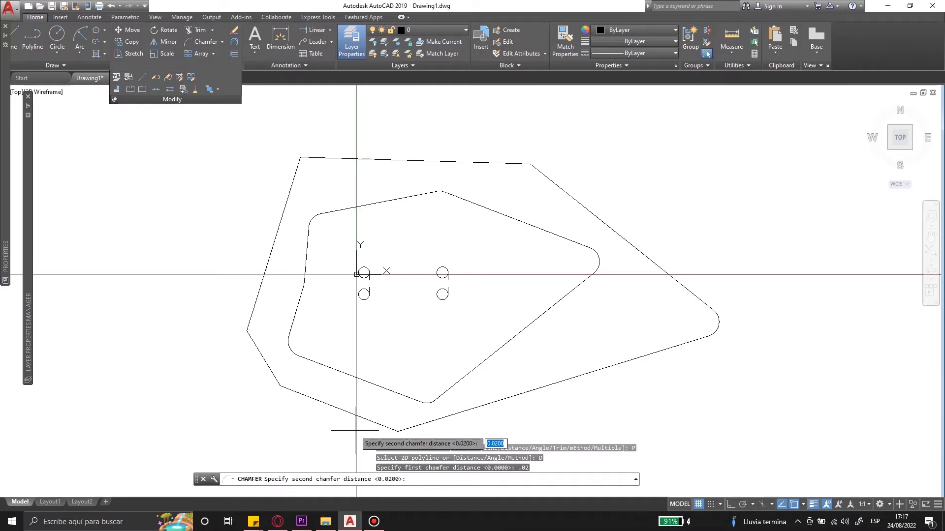
key("Return")
left_click(356, 417)
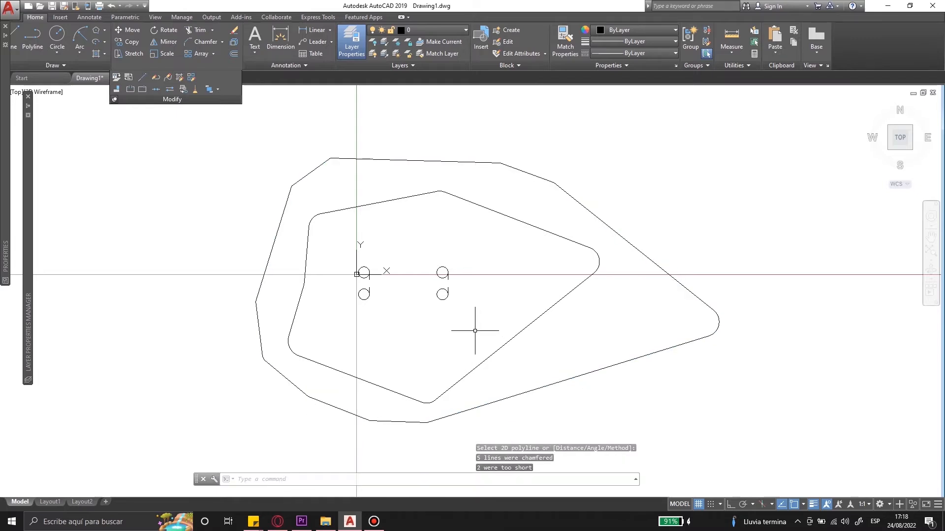
key("Escape")
Connect the outer polyline to the inner polyline with a Blend Curves spline.
left_click(221, 42)
left_click(202, 94)
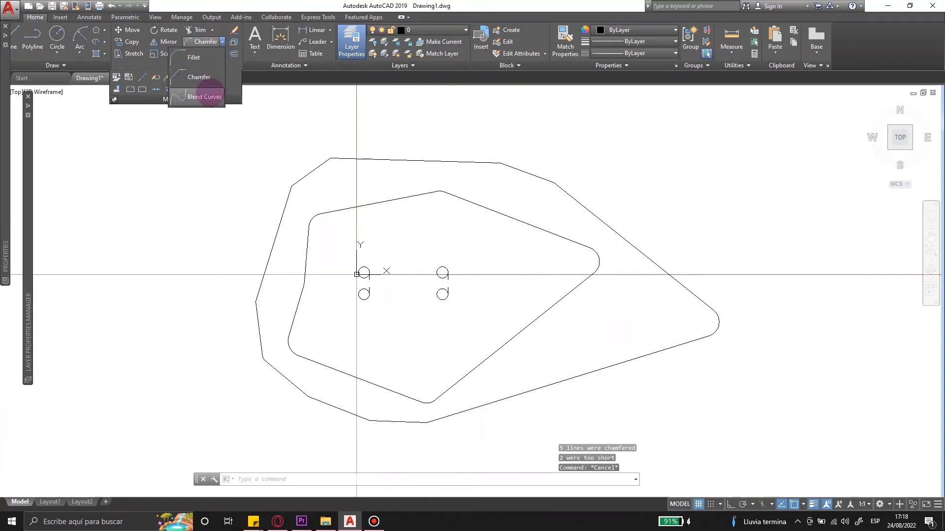
left_click(325, 403)
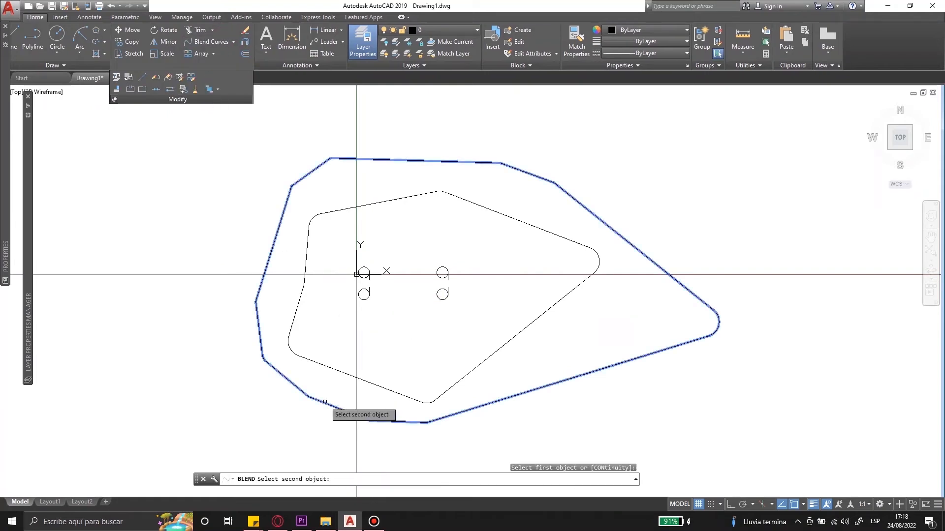
left_click(347, 373)
Erase the blend curve between the outer and inner polylines.
left_click(266, 286)
left_click(271, 339)
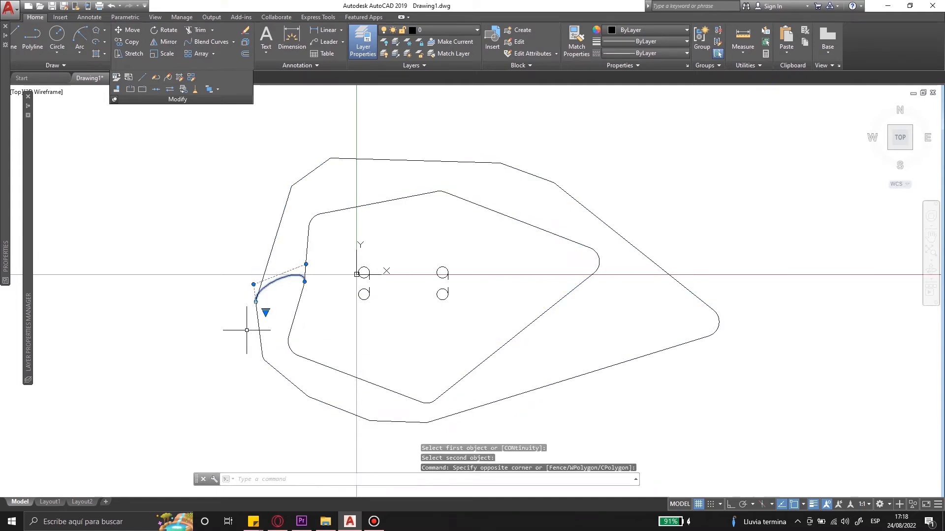
key("Delete")
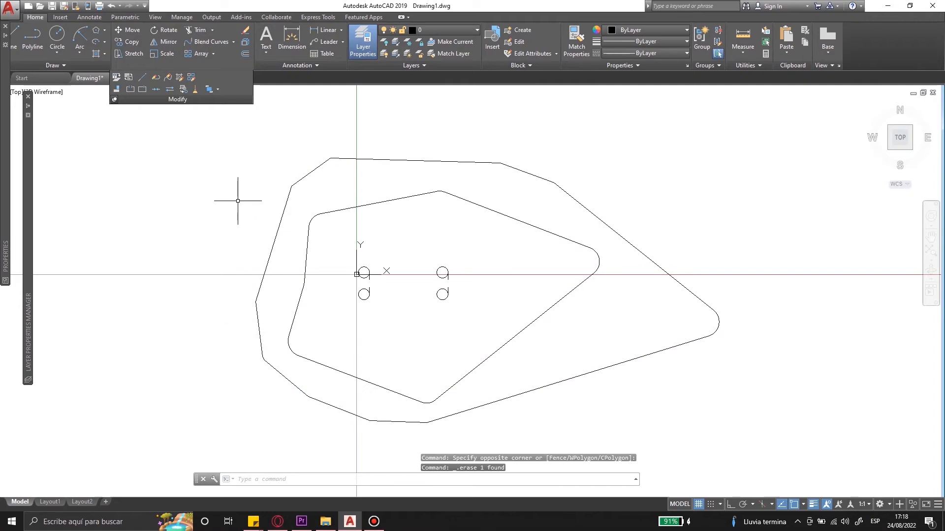
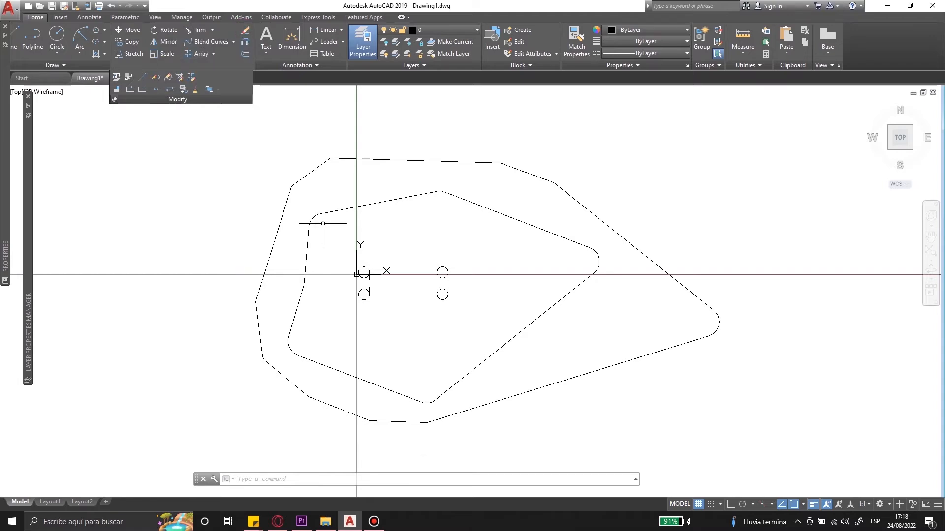
Erase the inner and outer polylines together, keeping the small circles and lines.
left_click(344, 238)
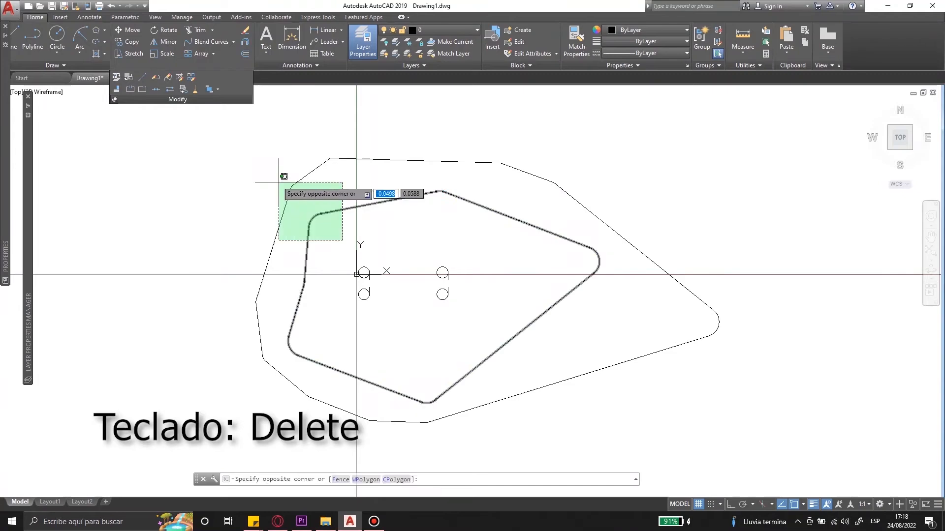
left_click(275, 180)
key("Delete")
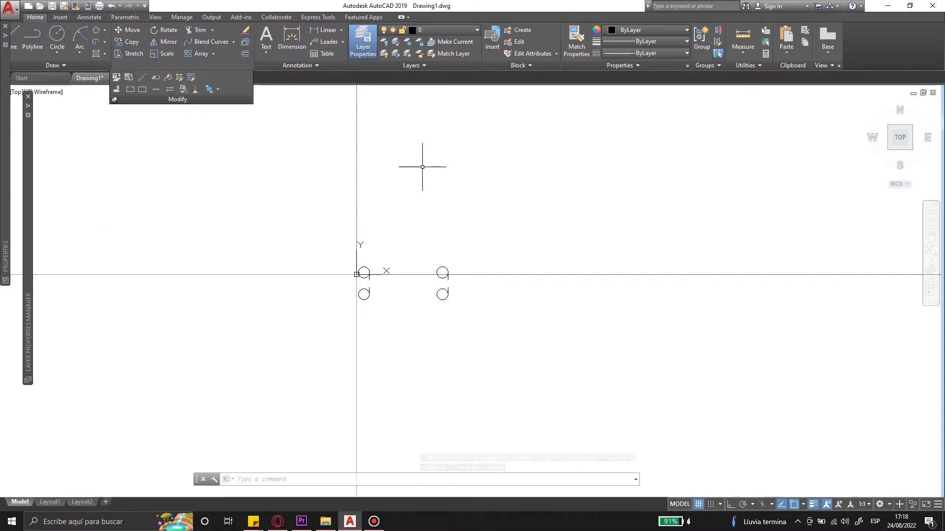
key("Escape")
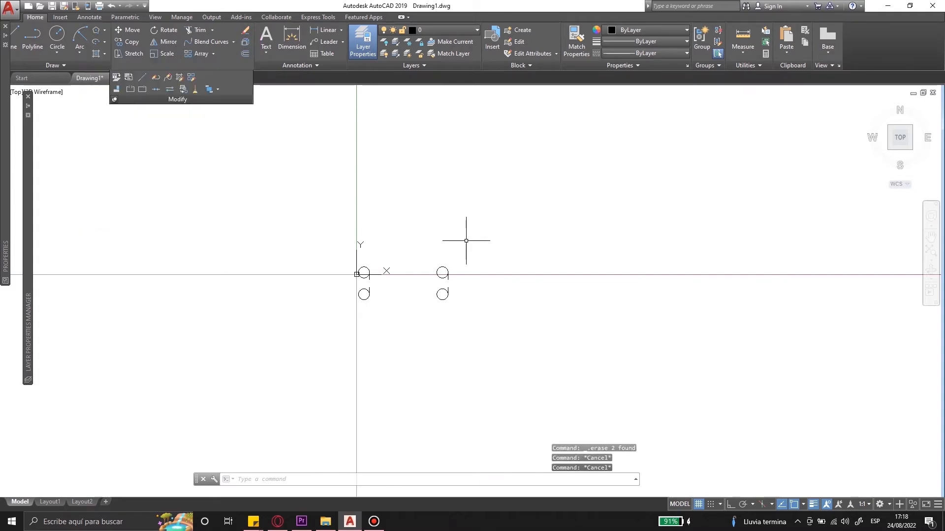
type("pl")
key("Return")
key("Escape")
Draw an irregular closed figure of eleven line segments to the right of and above the small circles, ending with the Close option.
type("l")
key("Return")
left_click(474, 202)
left_click(531, 291)
left_click(546, 213)
left_click(592, 202)
left_click(457, 219)
left_click(380, 178)
left_click(452, 142)
left_click(668, 168)
left_click(687, 282)
left_click(634, 350)
left_click(507, 365)
right_click(519, 389)
left_click(527, 409)
Define a block named none from the line figure and the small circles and lines, with its base point at the figure's lowest vertex.
left_click_drag(633, 416, 611, 317)
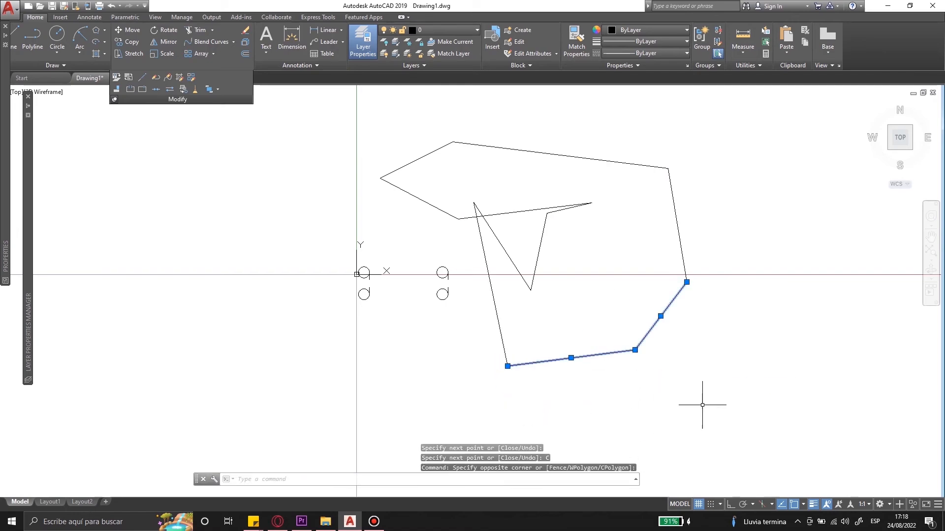
mouse_move(283, 126)
left_mouse_down()
mouse_move(438, 318)
mouse_move(776, 403)
mouse_move(744, 412)
left_mouse_up()
type("k")
key("Return")
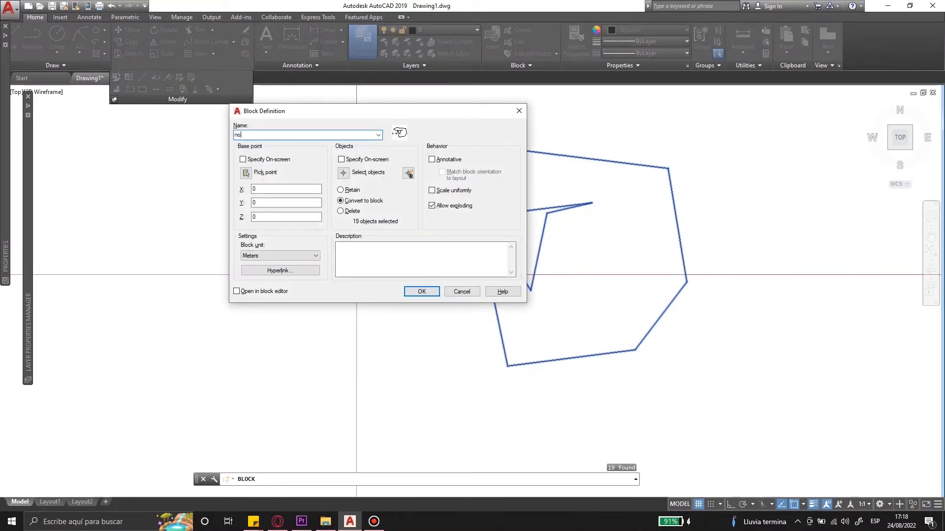
left_click(242, 160)
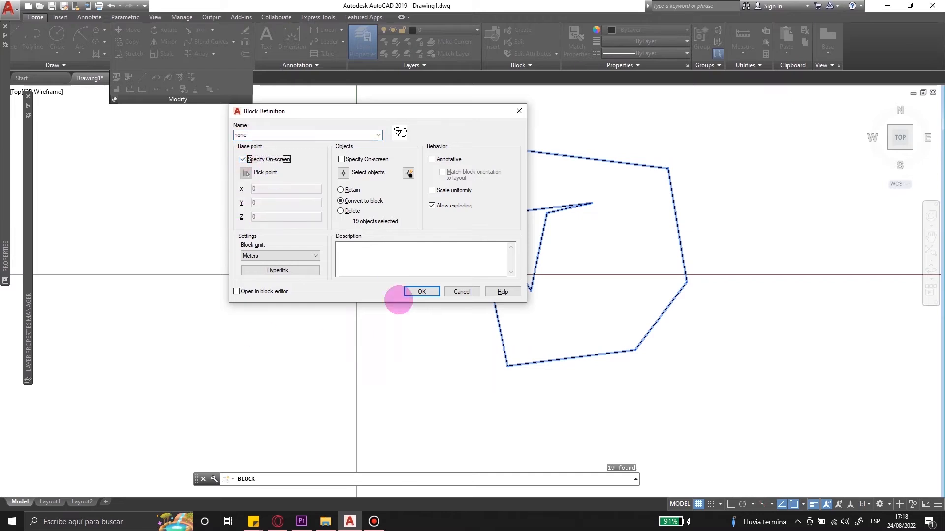
left_click(244, 173)
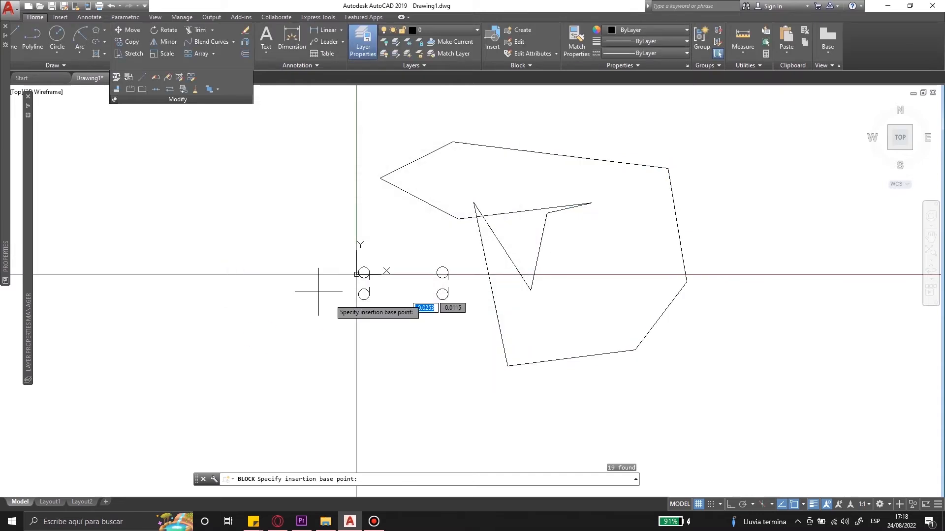
left_click(508, 366)
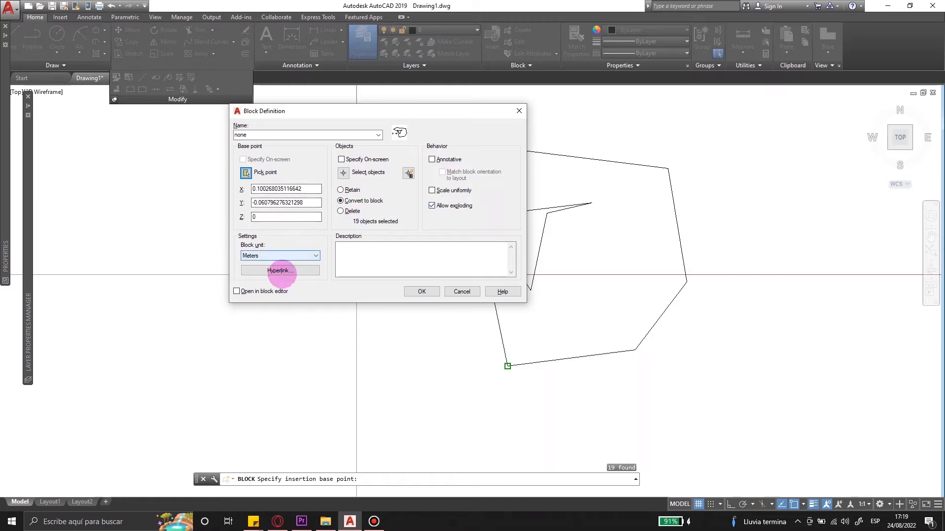
left_click(422, 292)
Break the block back into separate objects with the XPLODE command's Explode option.
left_click(508, 301)
left_click(483, 309)
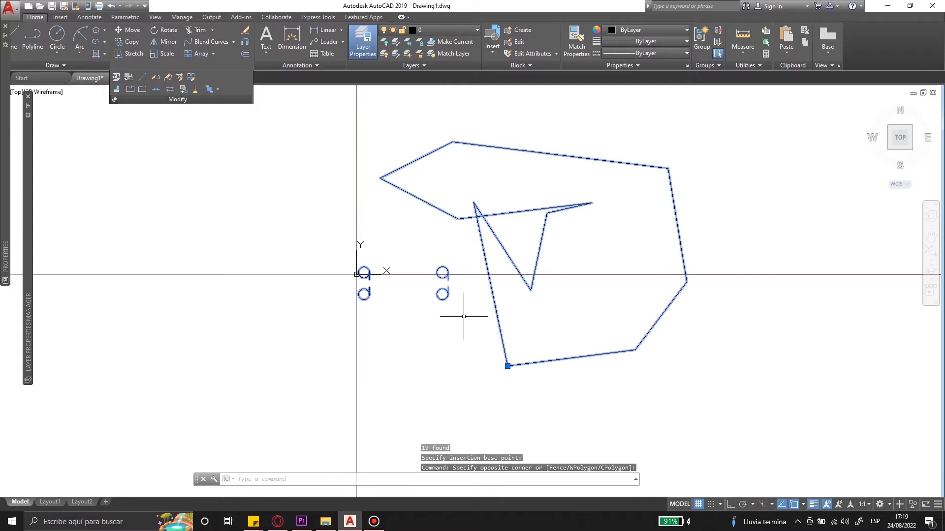
key("Escape")
left_click(482, 317)
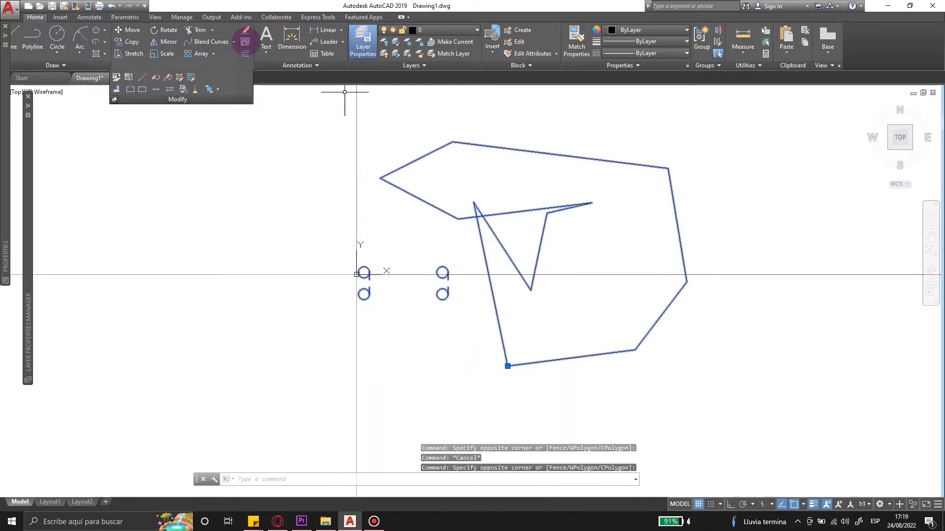
left_click(325, 229)
type("XPLODE")
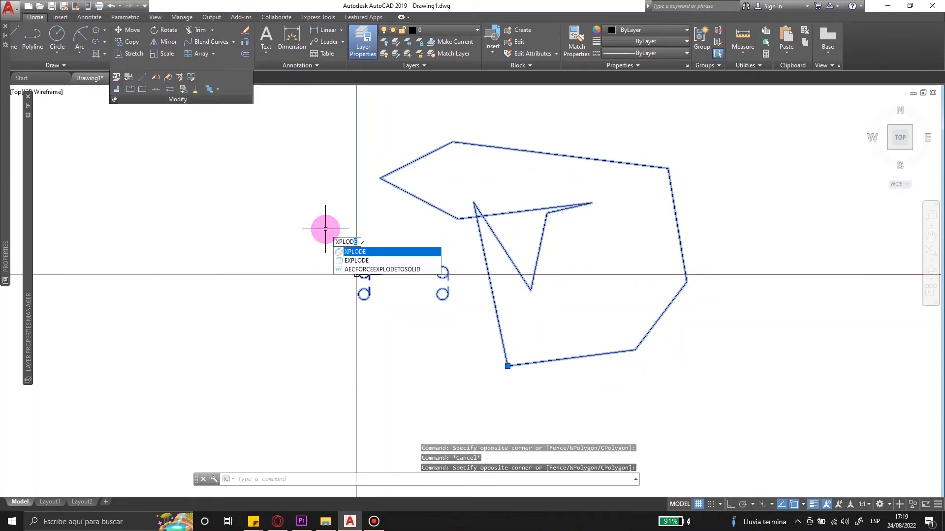
key("Return")
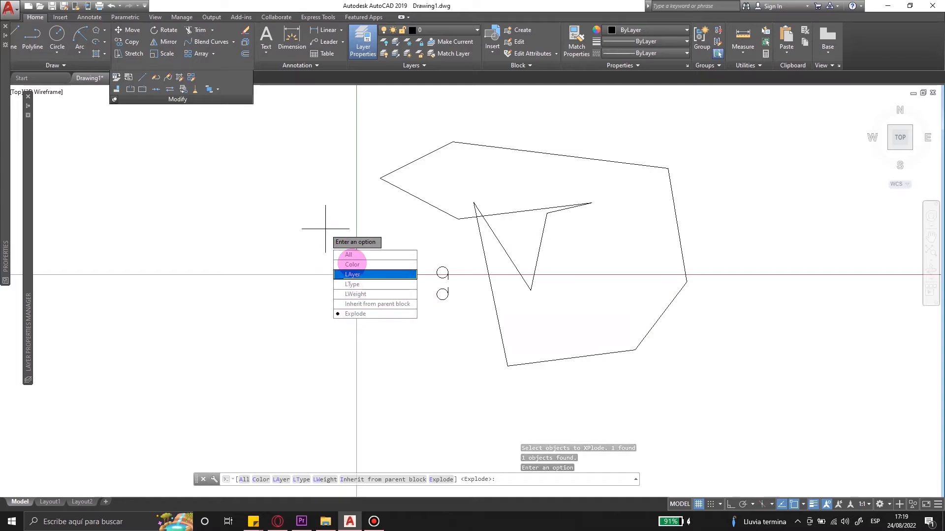
left_click(352, 314)
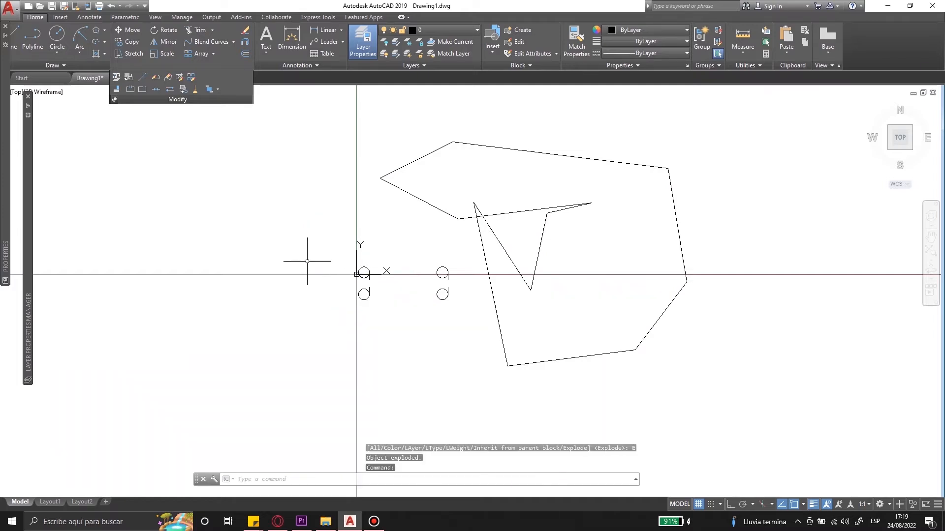
left_click(491, 282)
left_click(522, 277)
key("Escape")
key("Escape")
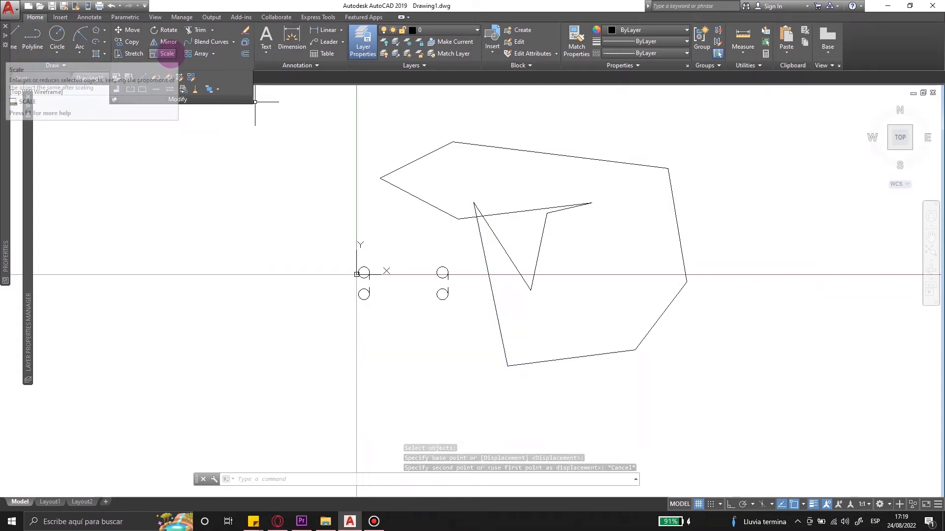
Scale a copy of the line figure and the small circles and lines about the figure's lowest vertex, setting the factor freehand with the Copy option.
left_click(165, 53)
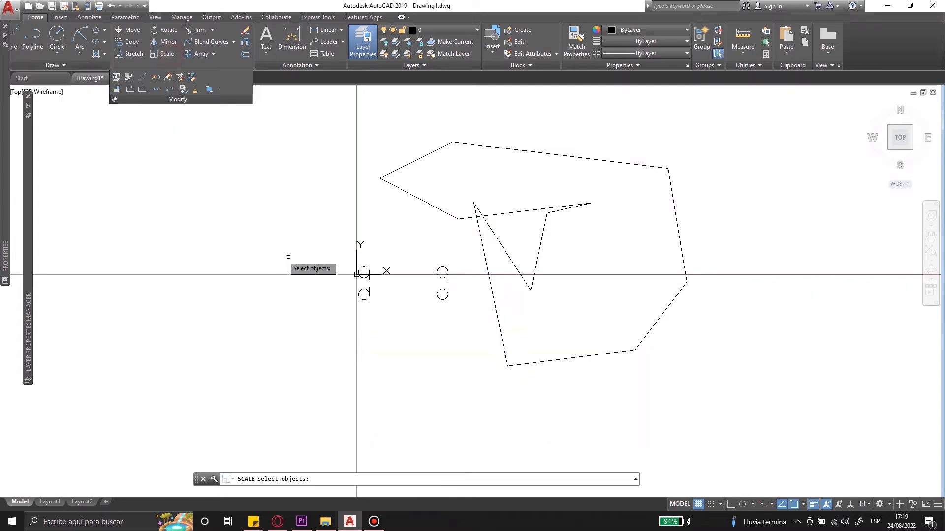
scroll(251, 231, "down", 4)
left_click(247, 174)
left_click(476, 368)
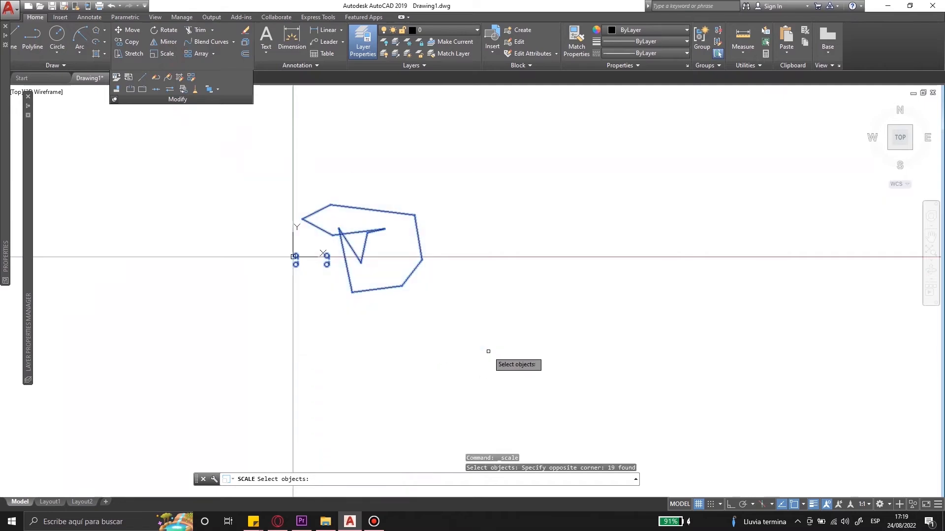
key("Return")
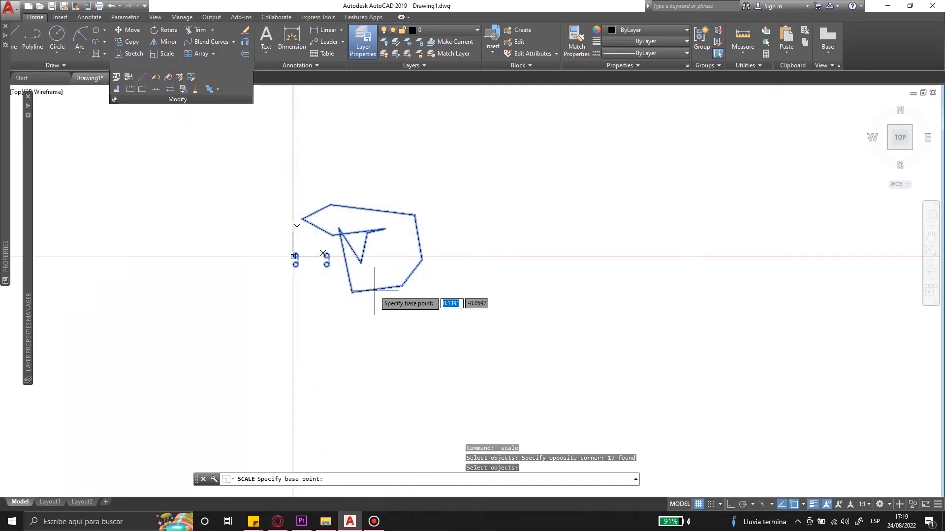
left_click(352, 292)
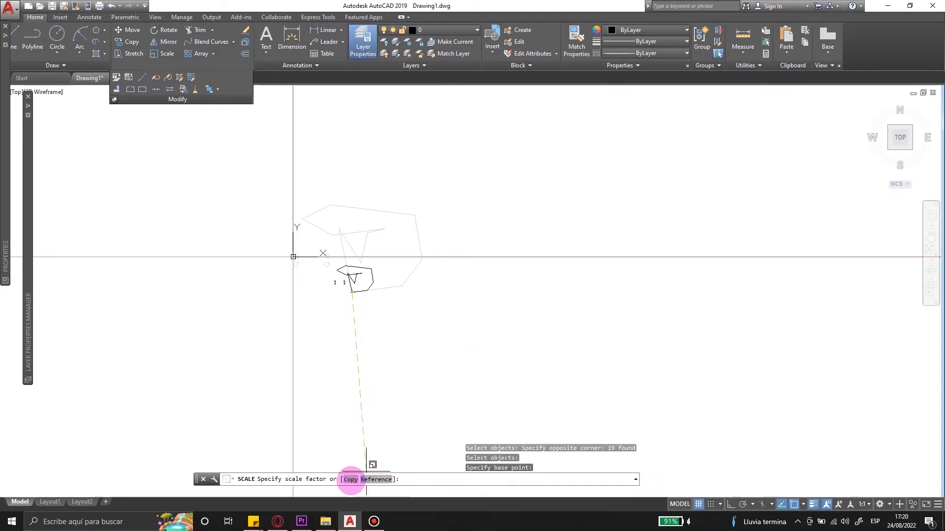
left_click(350, 479)
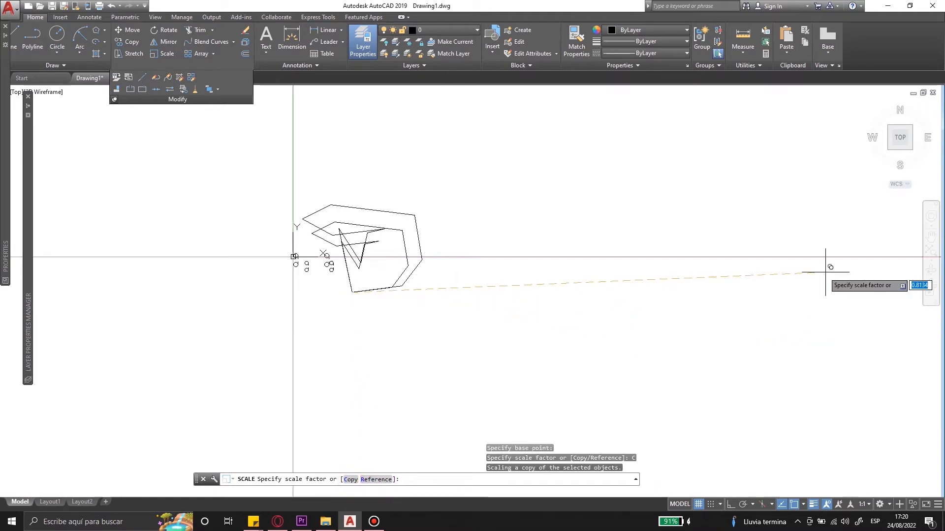
scroll(275, 237, "down", 5)
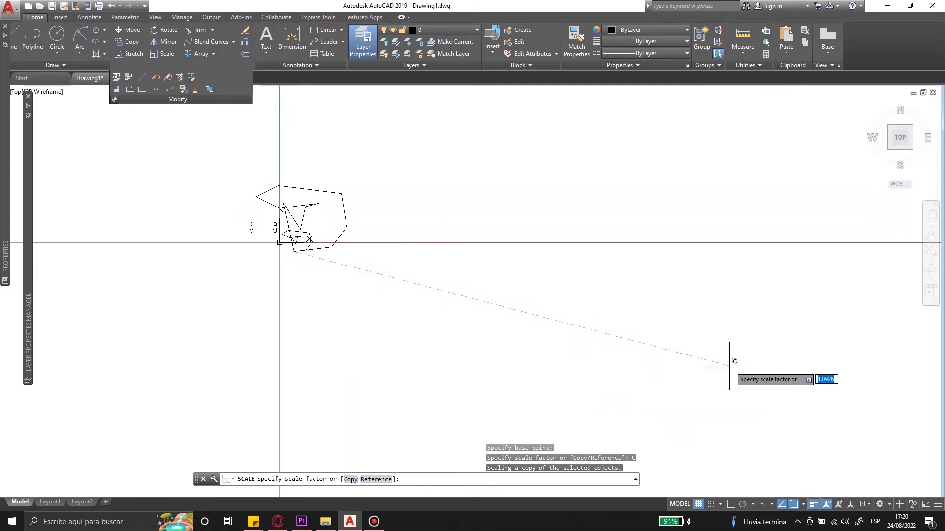
left_click(767, 350)
scroll(481, 227, "up", 3)
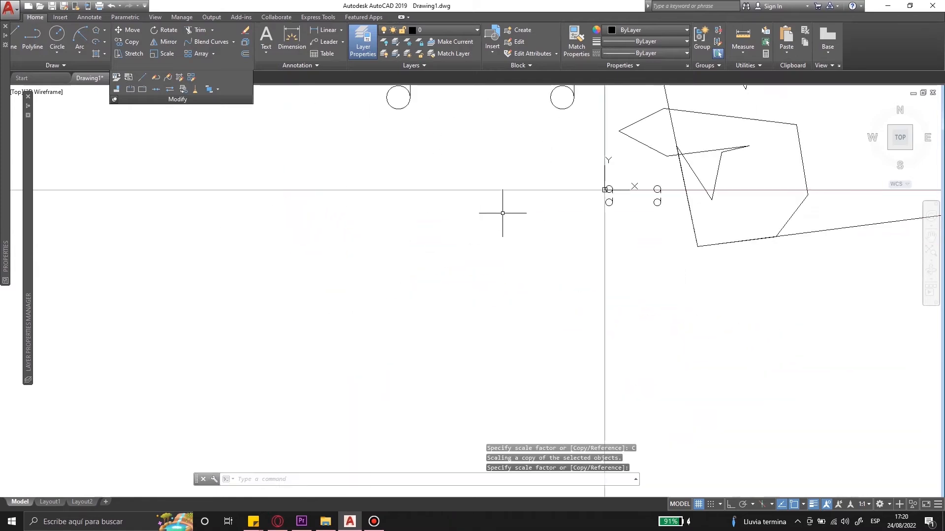
Undo the scaled copy of the figure and the small circles and lines.
scroll(315, 344, "down", 6)
key("ctrl+z")
key("ctrl+z")
key("ctrl+z")
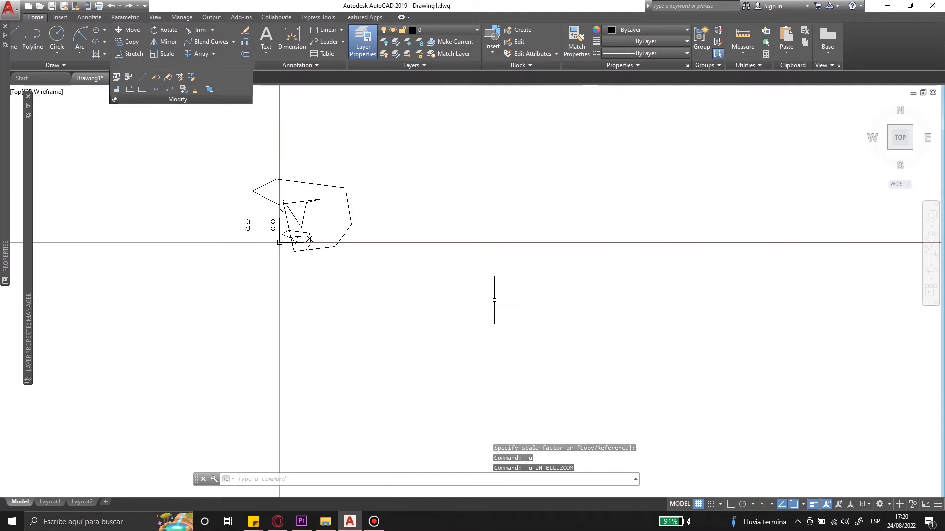
key("ctrl+z")
Scale all the objects about the figure's lowest vertex by reference, using the distance to its top vertex and a new length of 10.
scroll(326, 275, "down", 4)
left_click(280, 200)
left_click(507, 338)
type("sc")
key("Return")
left_click(384, 298)
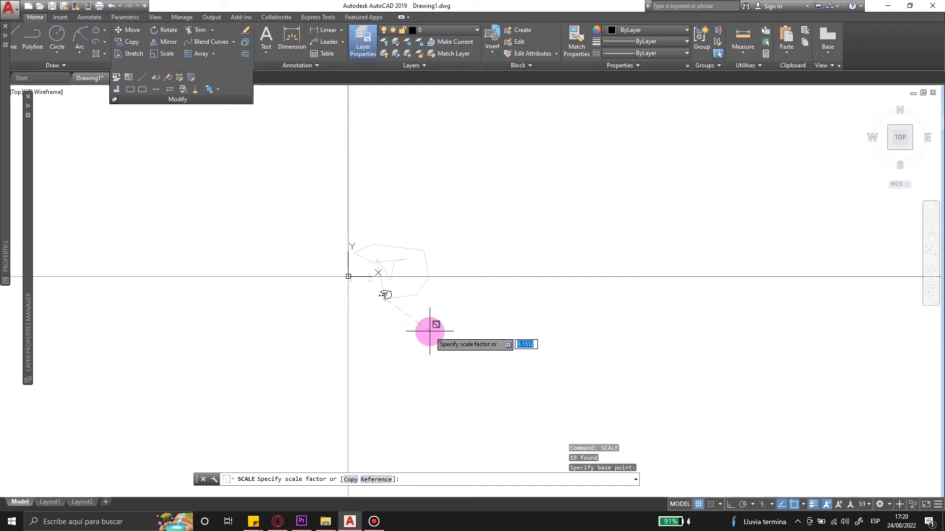
type("r")
key("Return")
left_click(385, 298)
left_click(373, 244)
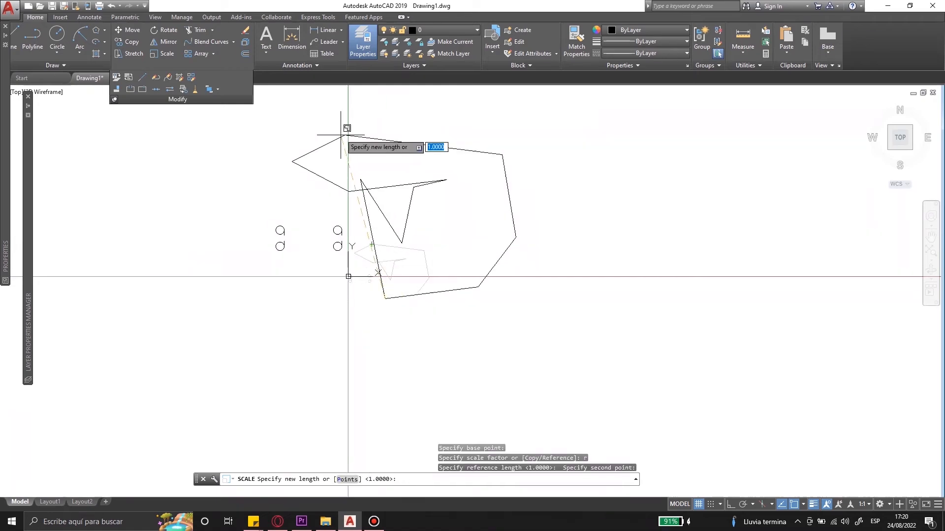
type("10")
key("Return")
Draw an orthogonal polyline from the figure's lowest vertex, going 100 units up and continuing horizontally to the right.
scroll(324, 250, "up", 6)
scroll(429, 366, "down", 6)
scroll(591, 312, "up", 2)
scroll(563, 338, "down", 2)
type("pl")
key("Return")
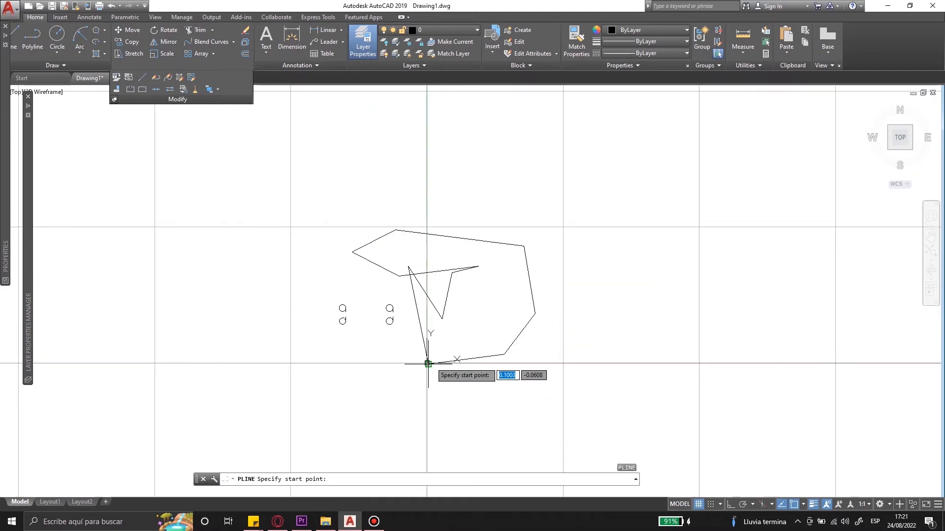
left_click(427, 363)
scroll(432, 362, "down", 12)
key("F8")
type("100")
key("Return")
left_click(673, 277)
key("Escape")
scroll(459, 376, "up", 6)
left_click(393, 261)
left_click(345, 231)
scroll(555, 281, "down", 4)
key("Escape")
Scale the figure and small circles and lines by reference, matching the lowest-to-top vertex distance to the polyline's 100-unit vertical segment.
left_click(432, 268)
left_click(513, 325)
type("sc")
key("Return")
scroll(476, 295, "up", 15)
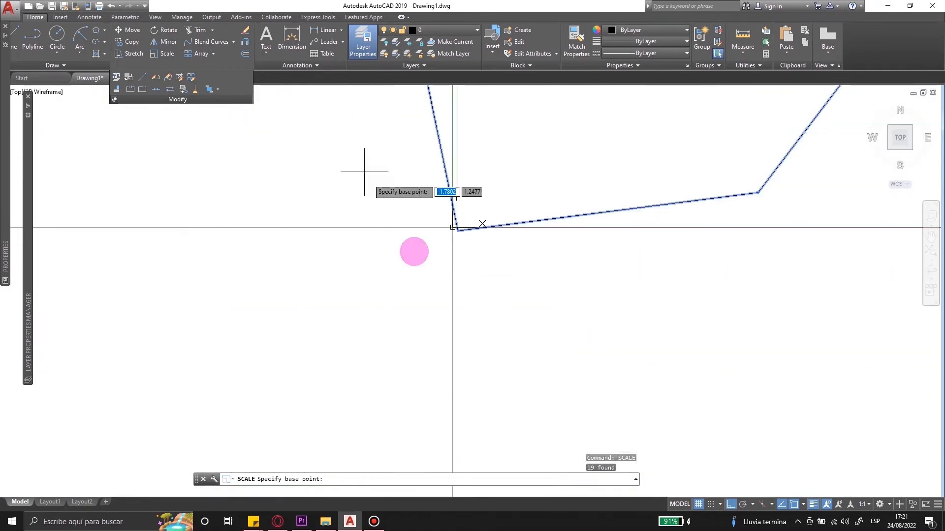
left_click(456, 228)
scroll(459, 301, "down", 8)
type("r")
key("Return")
scroll(457, 309, "up", 4)
scroll(458, 309, "down", 2)
left_click(458, 296)
left_click(411, 245)
scroll(429, 301, "down", 10)
left_click(429, 246)
key("Escape")
Erase the helper polyline, keeping the scaled figure and small circles and lines.
left_click(586, 282)
left_click(557, 220)
key("Delete")
key("Escape")
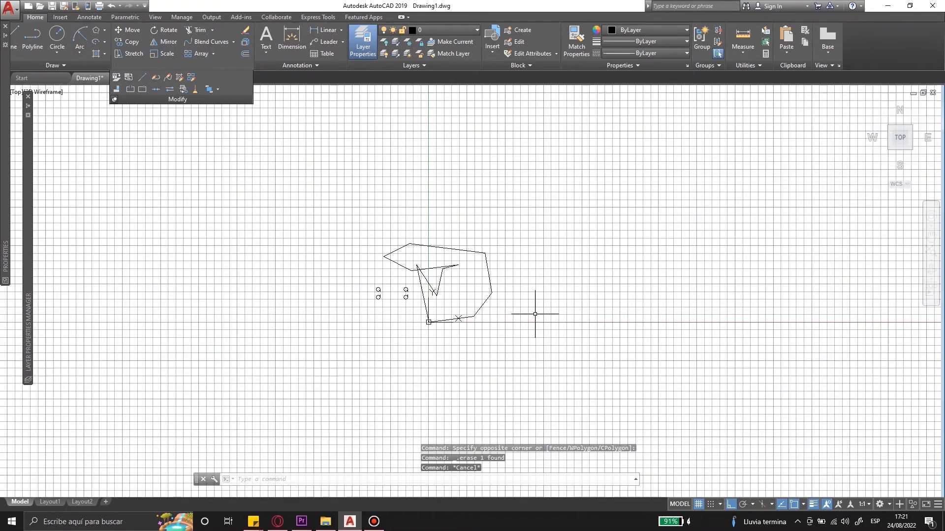
Draw a large circle centred above and to the right of the figure, with its edge passing through the figure.
scroll(489, 290, "up", 4)
scroll(452, 256, "down", 2)
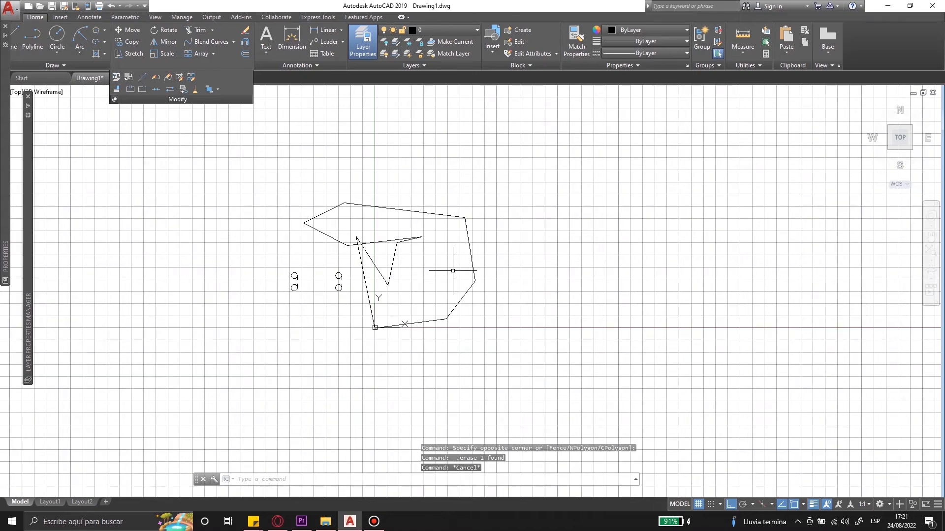
type("c")
key("Return")
scroll(357, 265, "down", 6)
left_click(486, 209)
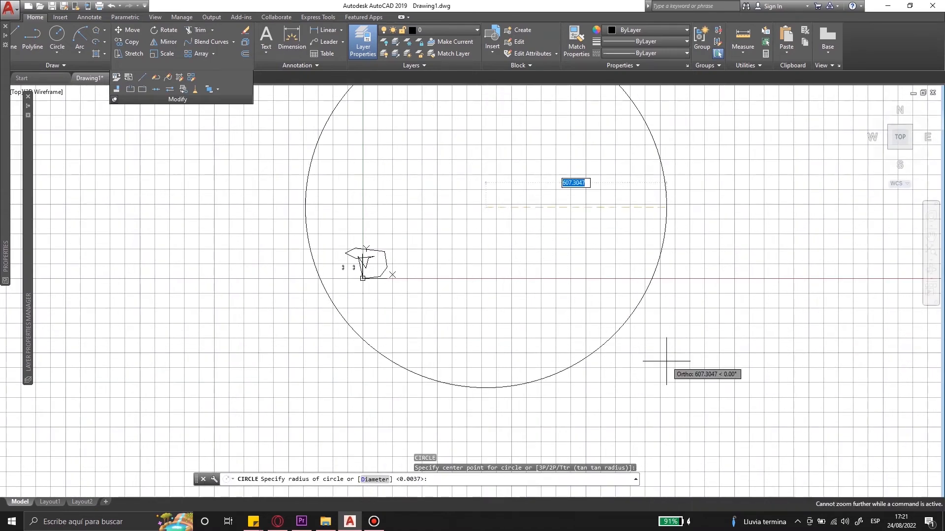
left_click_drag(329, 235, 443, 296)
type("m")
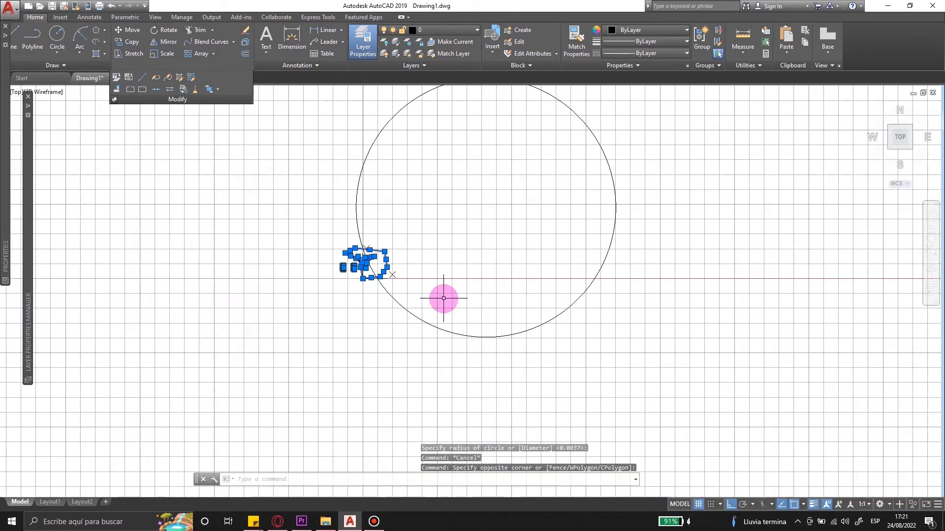
key("Return")
key("Escape")
Create a polar array of the figure and the small circles and lines around the large circle's centre.
scroll(335, 251, "up", 4)
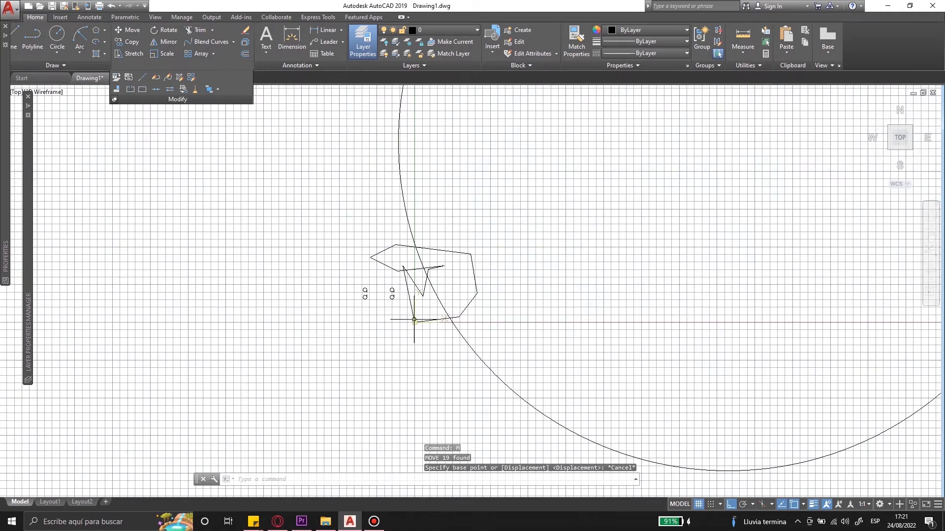
scroll(381, 304, "down", 2)
left_click(213, 54)
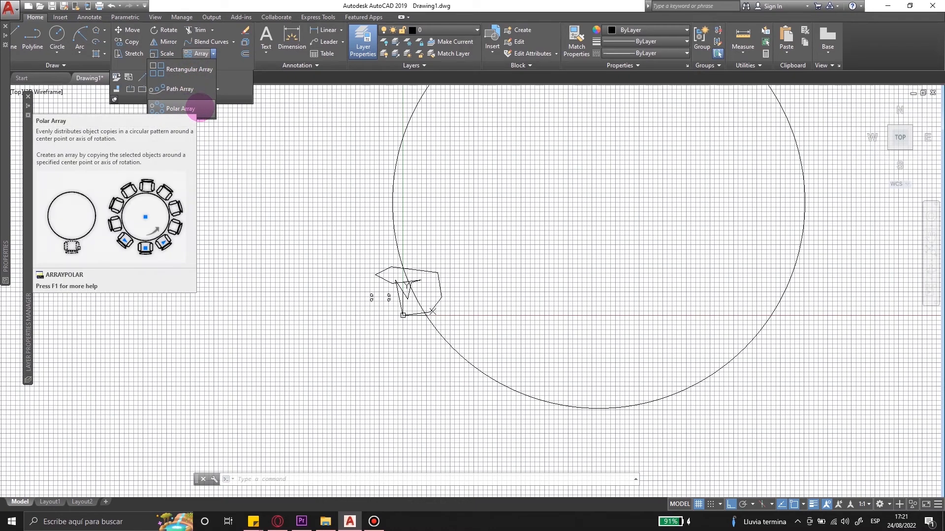
left_click(201, 108)
left_click(323, 246)
left_click(484, 341)
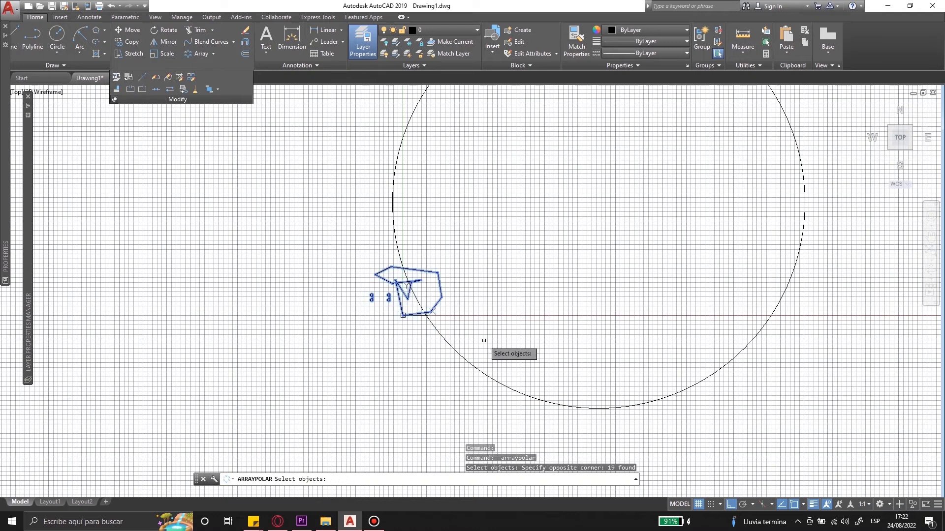
key("Return")
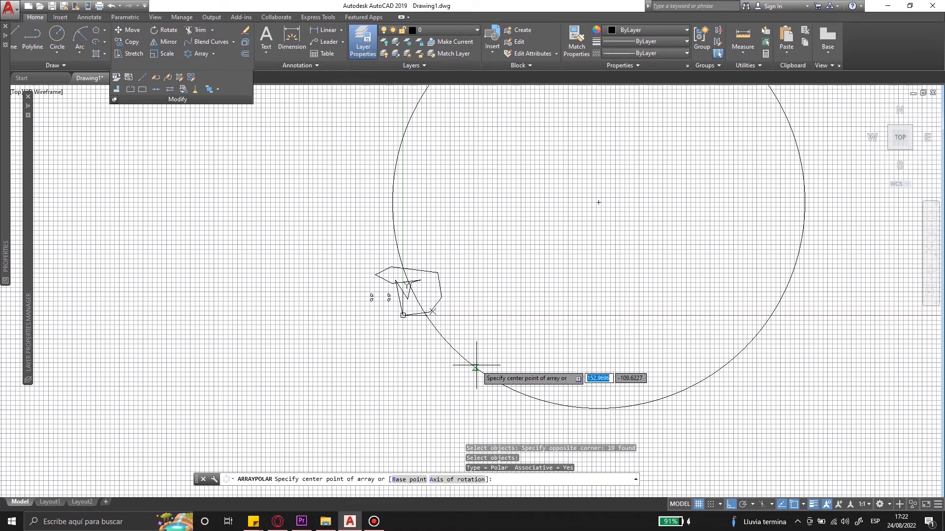
left_click(599, 202)
scroll(667, 245, "down", 2)
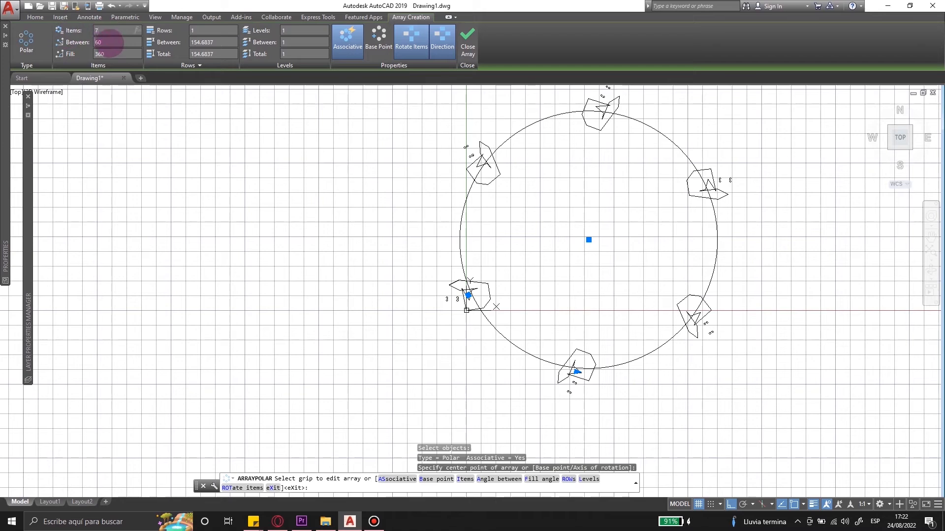
Set the polar array to 7 items and 5 rows, with its base point at the source figure's lowest vertex.
left_click(109, 42)
left_click(203, 29)
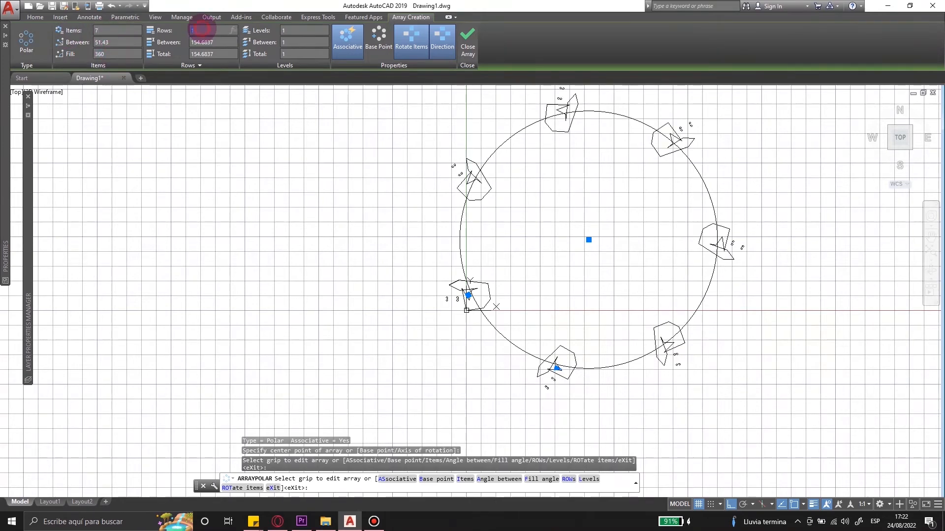
type("5")
key("Return")
left_click(294, 34)
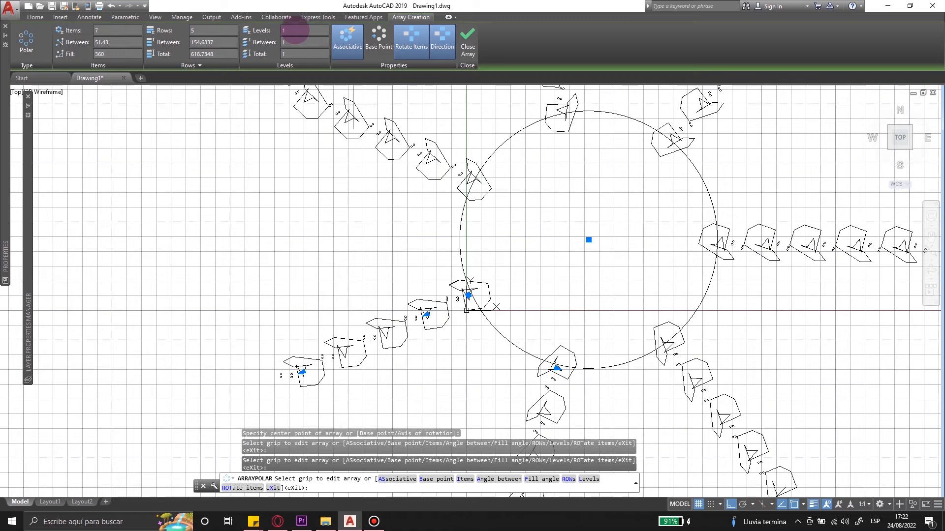
left_click(378, 39)
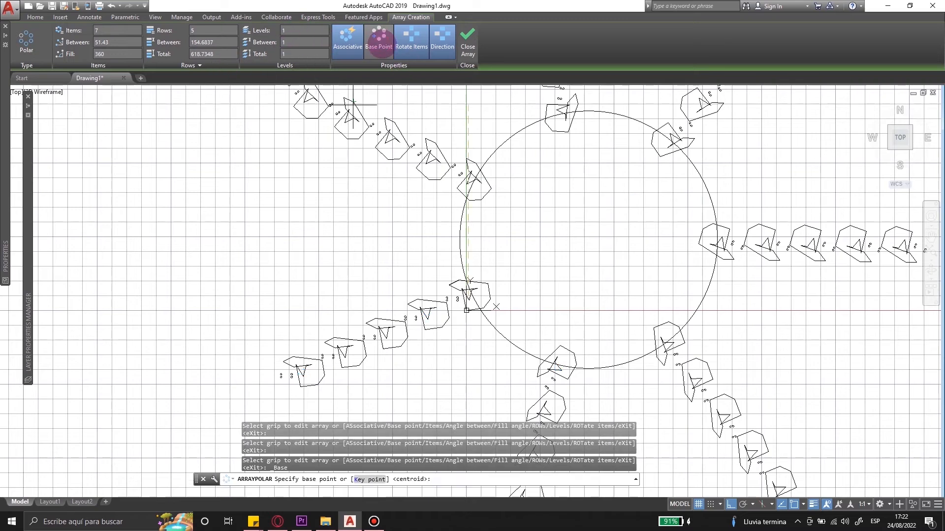
left_click(466, 310)
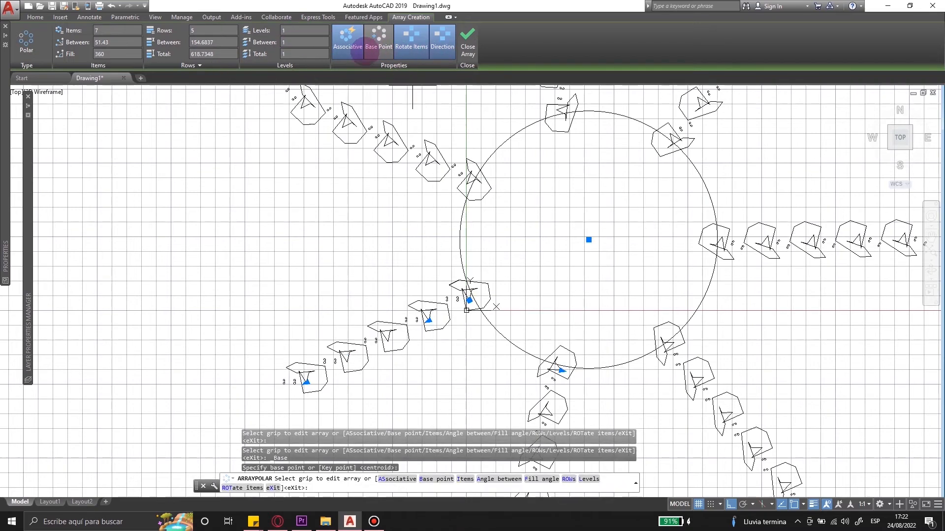
Close the polar array, undo it back to the single original shape, and erase the circle.
left_click(468, 42)
left_click_drag(440, 118, 389, 152)
scroll(326, 227, "down", 2)
key("ctrl+z")
key("ctrl+z")
key("ctrl+z")
key("ctrl+z")
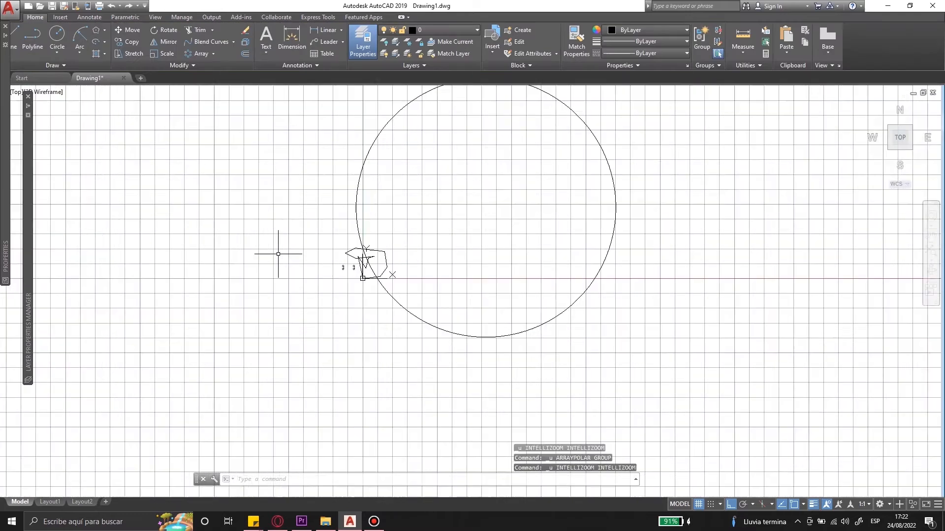
left_click_drag(392, 190, 345, 216)
key("Delete")
Create a rectangular array of the whole shape, stretched to 11 columns and 9 rows.
middle_click_drag(370, 222, 341, 213)
left_click_drag(244, 205, 430, 313)
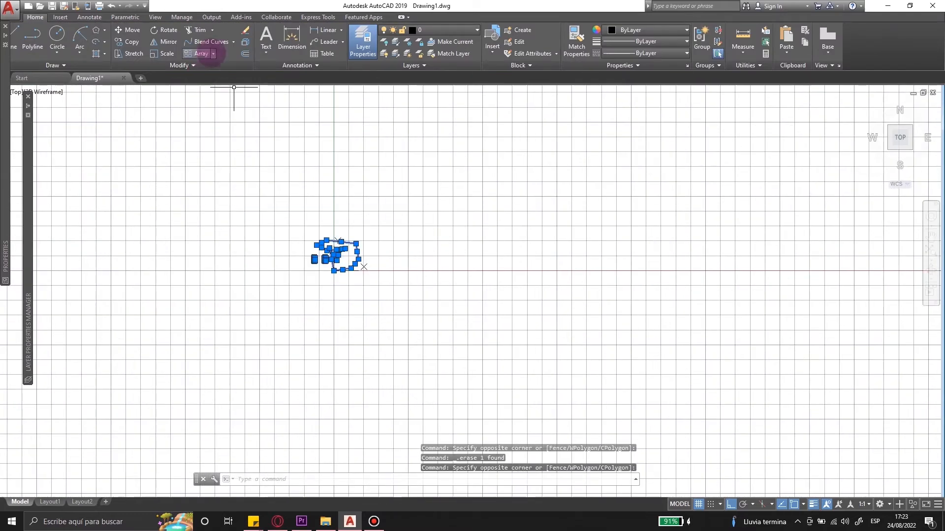
left_click(195, 53)
left_click(539, 256)
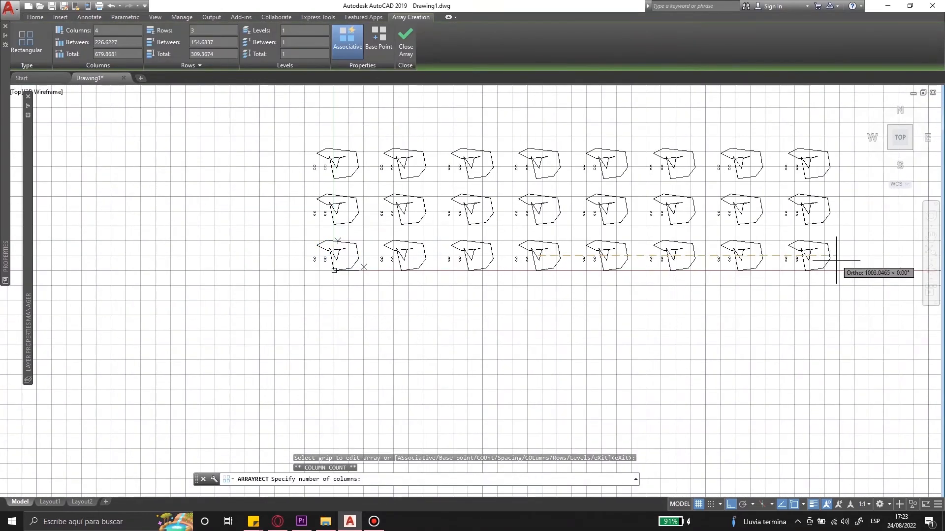
scroll(680, 258, "down", 7)
left_click(775, 299)
scroll(831, 246, "up", 2)
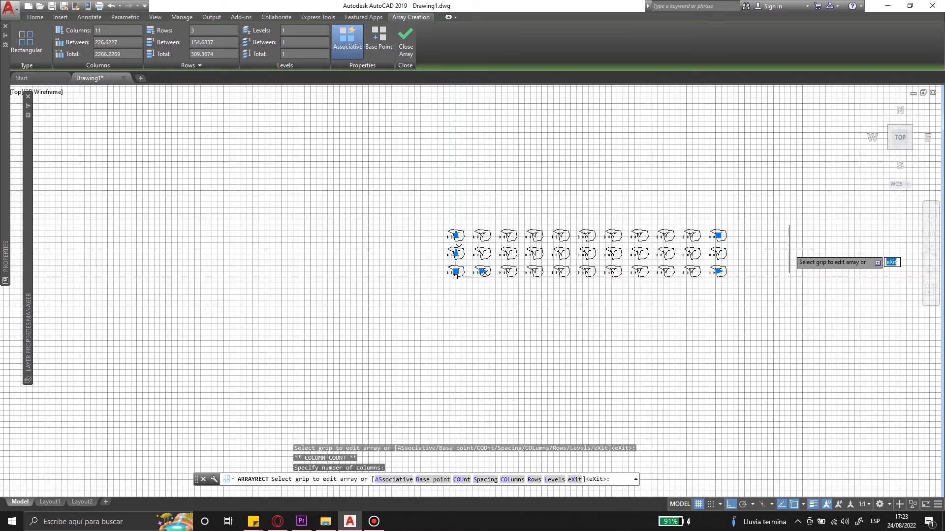
left_click(456, 235)
left_click(433, 122)
key("Escape")
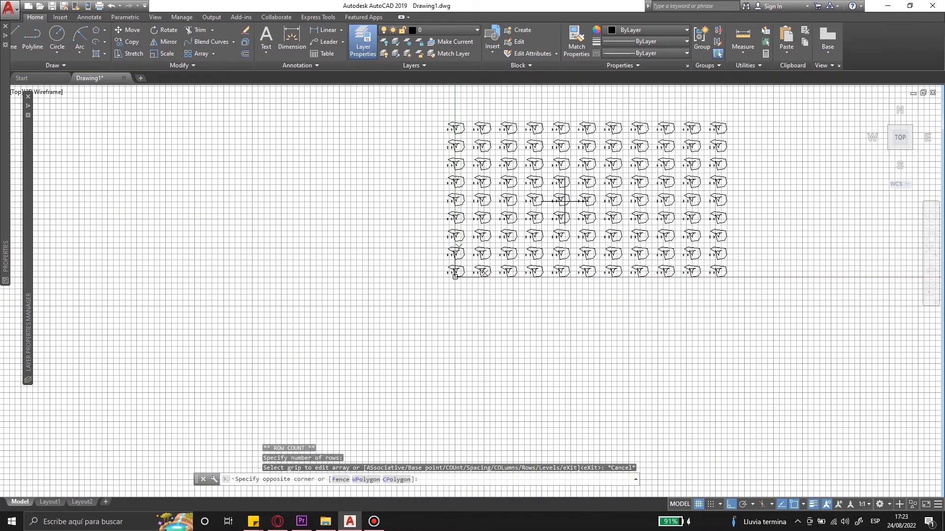
Set the rectangular array's number of rows to 20.
left_click(673, 207)
left_click(497, 163)
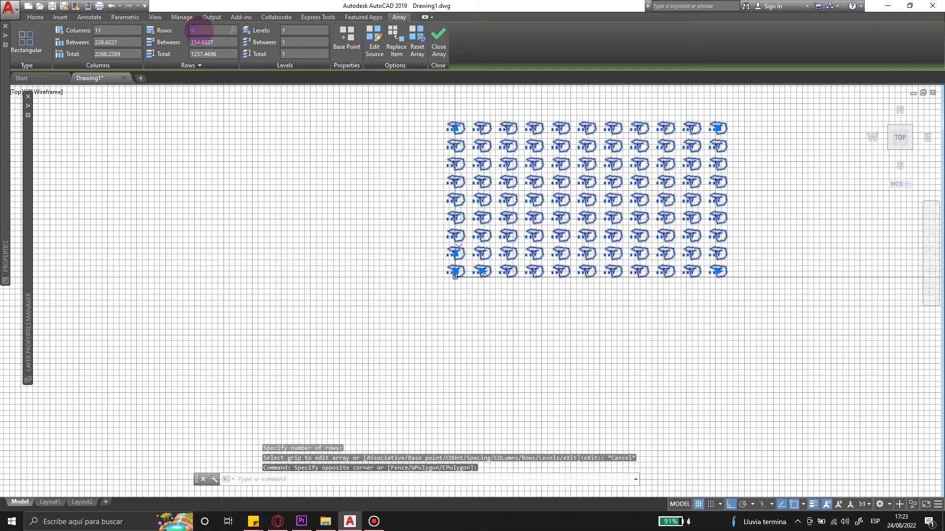
type("20")
key("Return")
scroll(340, 248, "down", 4)
scroll(400, 181, "up", 2)
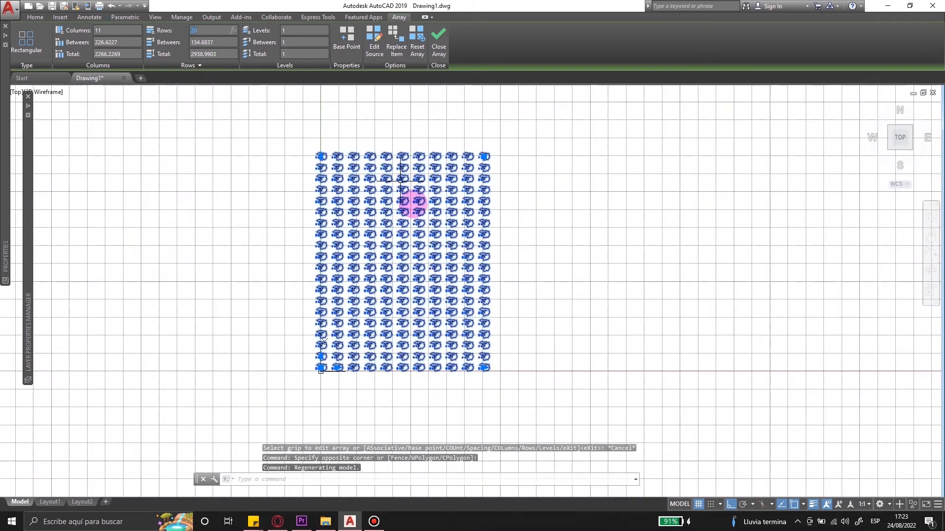
Set the spacing between the array's rows to 100 and finish editing the array.
type("100")
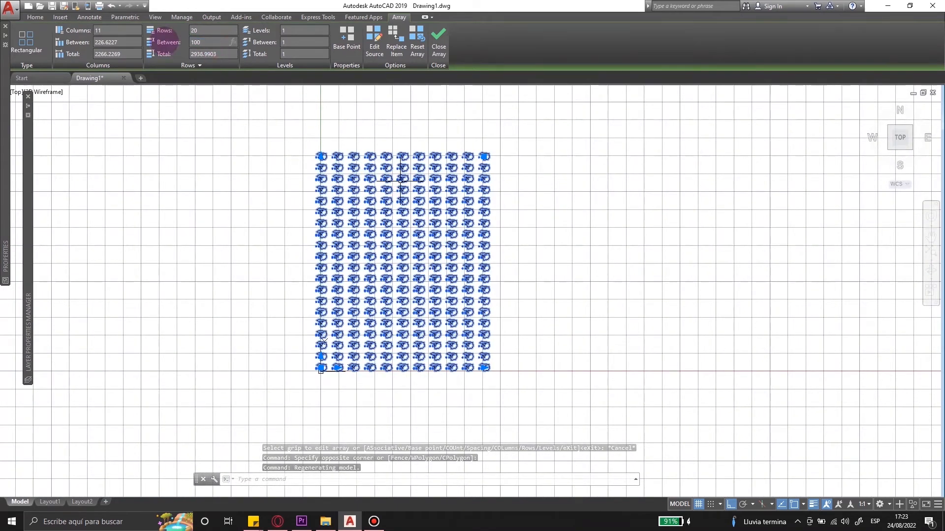
key("Return")
left_click(440, 50)
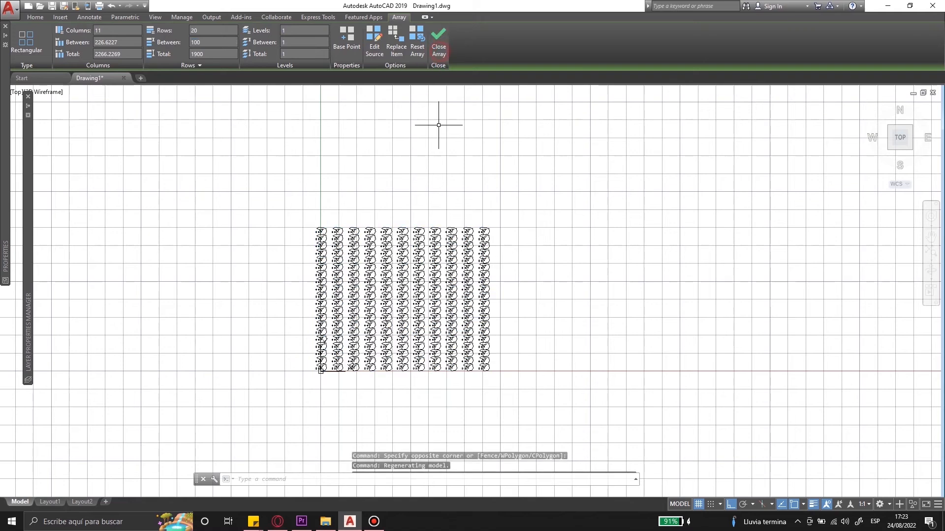
Break the rectangular array into separate objects with XPLODE, using the Explode option.
scroll(353, 337, "up", 2)
left_click(611, 315)
left_click(502, 273)
type("XPLODE")
key("Return")
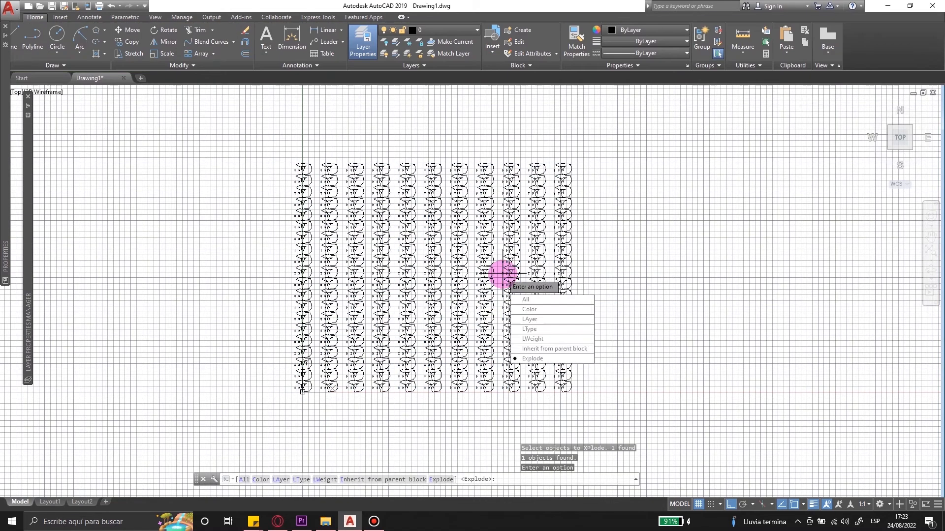
key("Return")
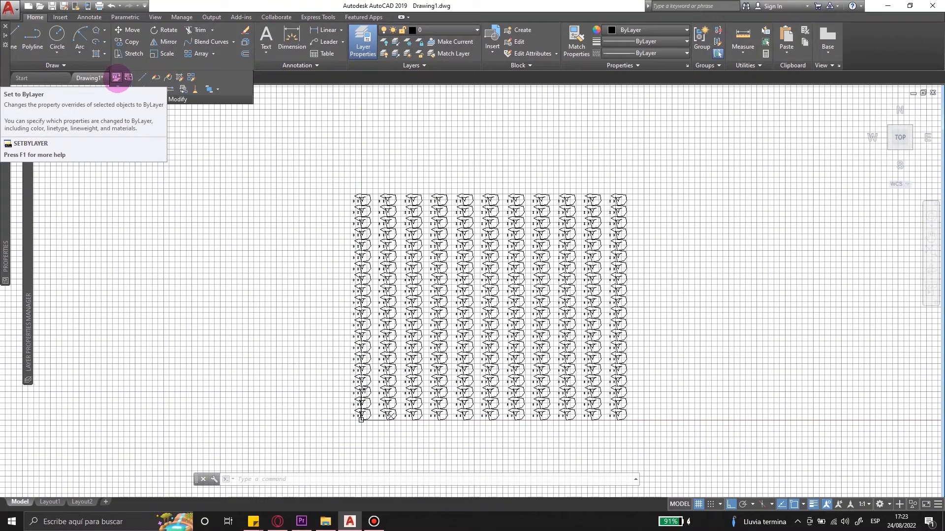
Apply Set to ByLayer to the top three rows of the first three columns, changing ByBlock to ByLayer and including blocks.
left_click(342, 184)
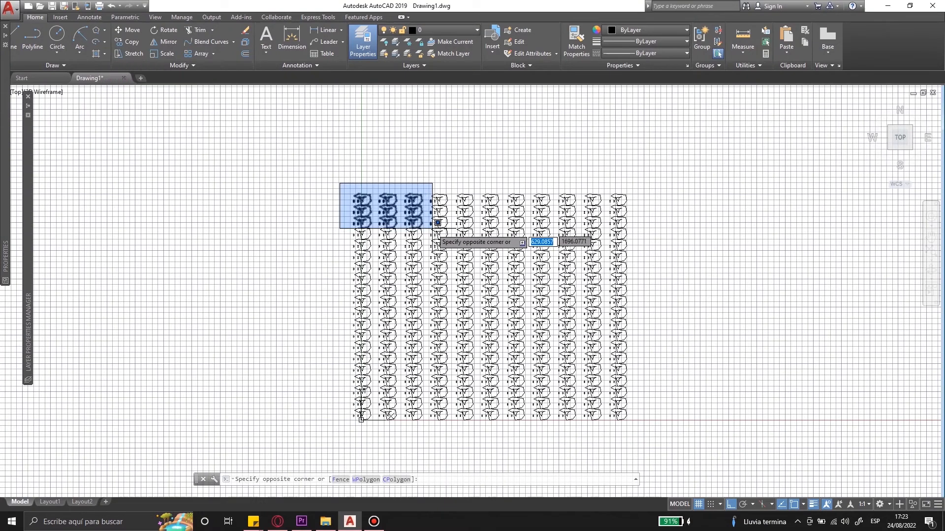
left_click(432, 230)
left_click(142, 63)
left_click(116, 77)
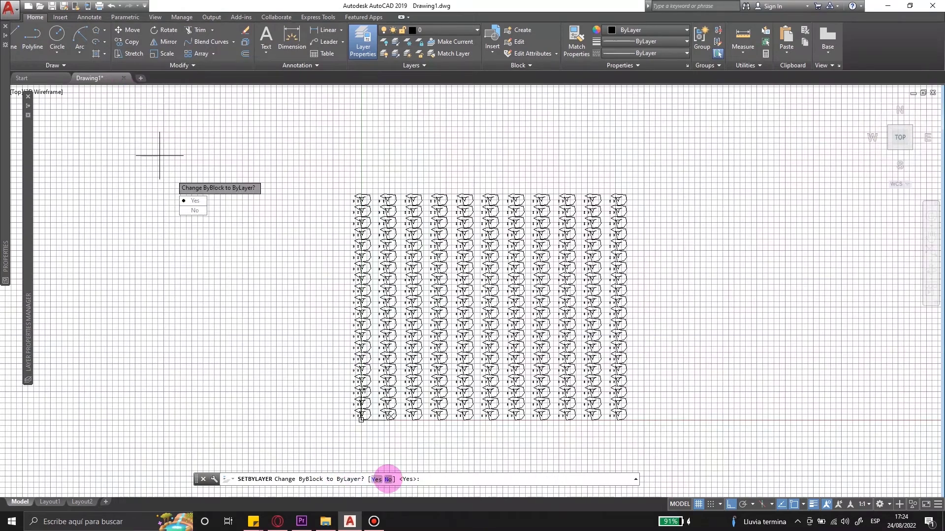
left_click(377, 480)
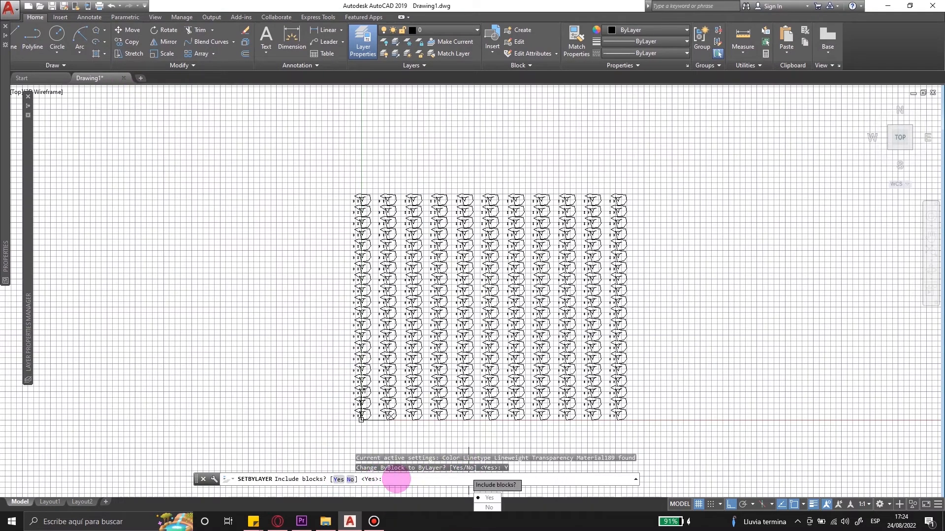
left_click(338, 479)
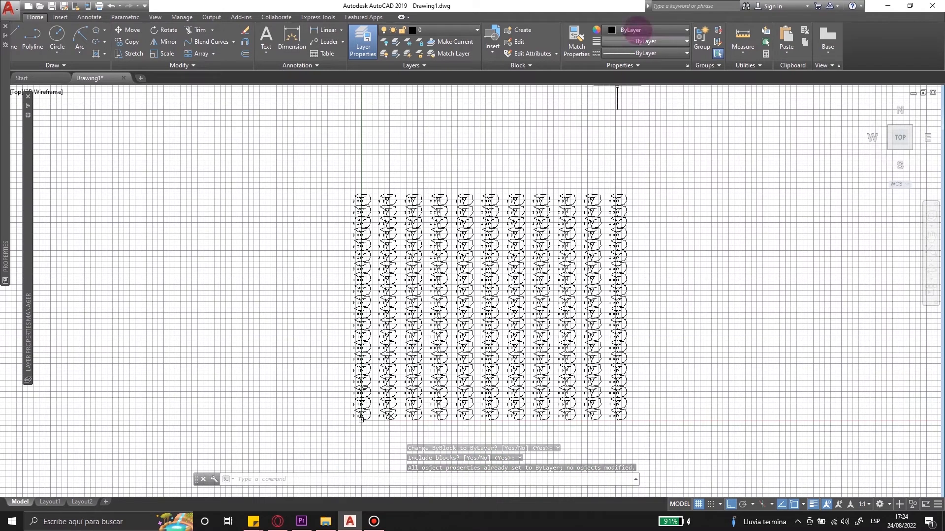
With nothing selected, set the current color to 237,31,36, the lineweight to 0.30 mm and the linetype to ByBlock.
left_click(645, 30)
left_click(629, 94)
left_click(639, 42)
left_click(628, 194)
left_click(640, 54)
left_click(627, 87)
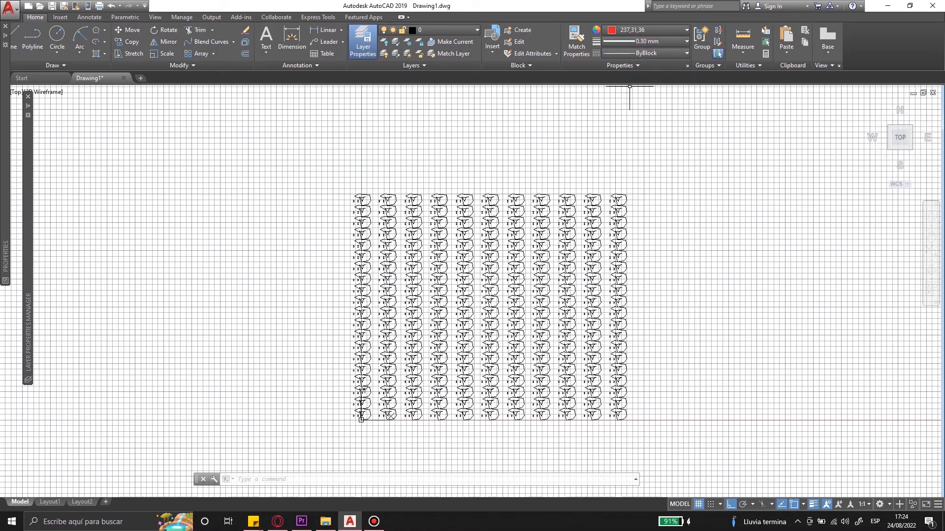
Return the current color, lineweight and linetype to ByLayer.
left_click(639, 30)
left_click(626, 43)
left_click(625, 42)
scroll(625, 55, "up", 4)
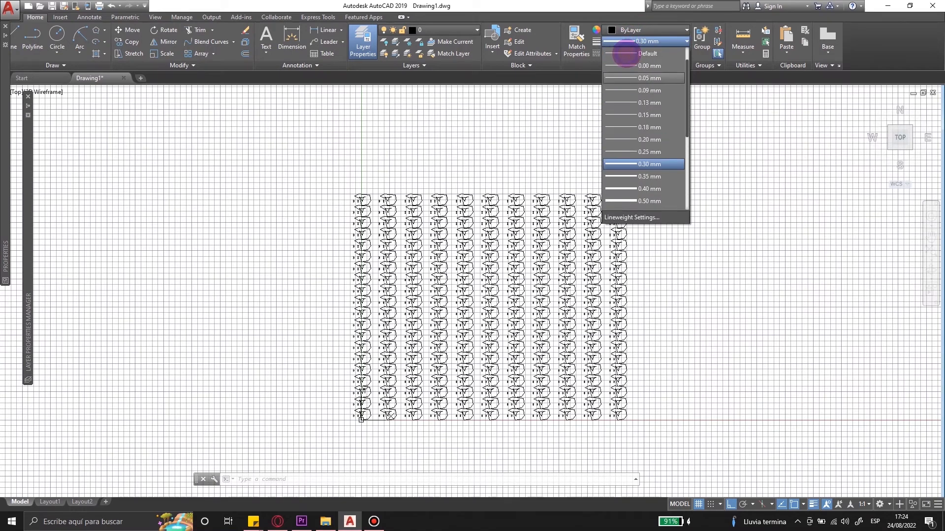
left_click(626, 55)
left_click(627, 54)
left_click(630, 65)
Give all the arrayed shapes the color 237,31,36 and a lineweight of 0.35 mm.
left_click(335, 175)
left_click(675, 430)
left_click(667, 27)
left_click(654, 30)
left_click(649, 41)
left_click(643, 185)
Load the ACAD_ISO03W100 dashed linetype into the drawing through the Linetype Manager.
left_click(645, 53)
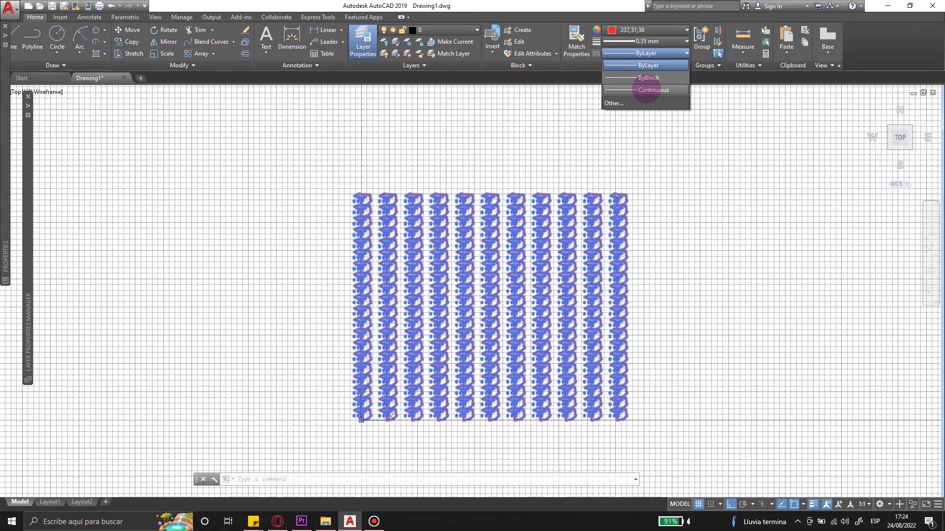
left_click(633, 102)
left_click(546, 180)
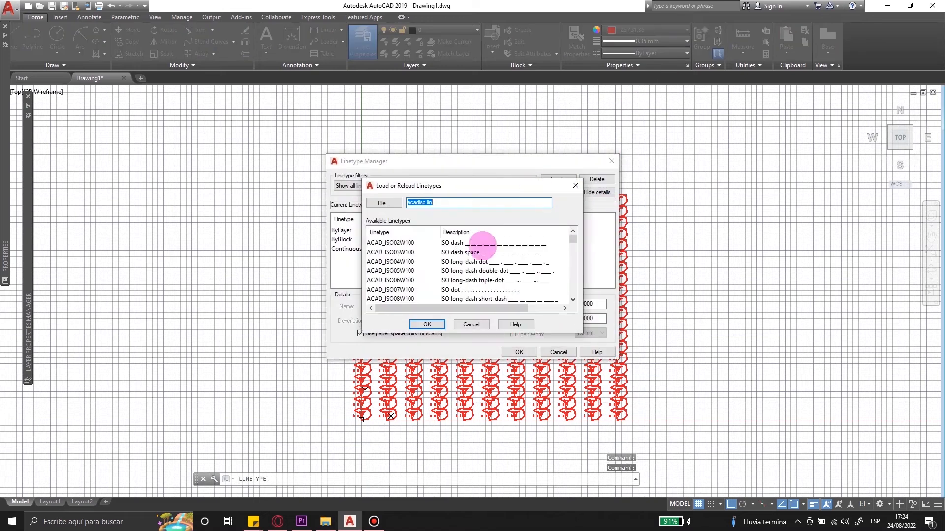
left_click(458, 252)
left_click(427, 324)
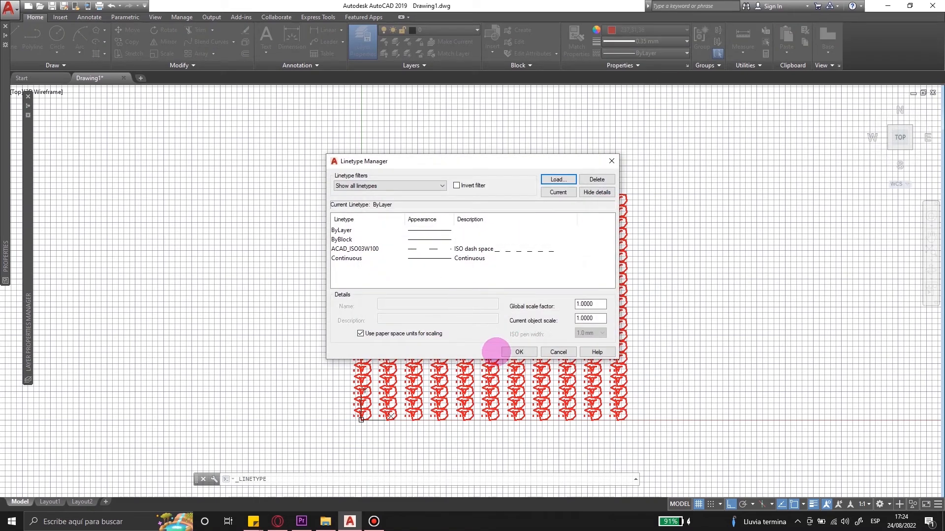
left_click(519, 352)
Apply the ACAD_ISO03W100 linetype to all the arrayed shapes.
left_click(664, 437)
left_click(645, 53)
left_click(645, 88)
scroll(505, 231, "up", 6)
scroll(505, 231, "up", 5)
left_click(645, 53)
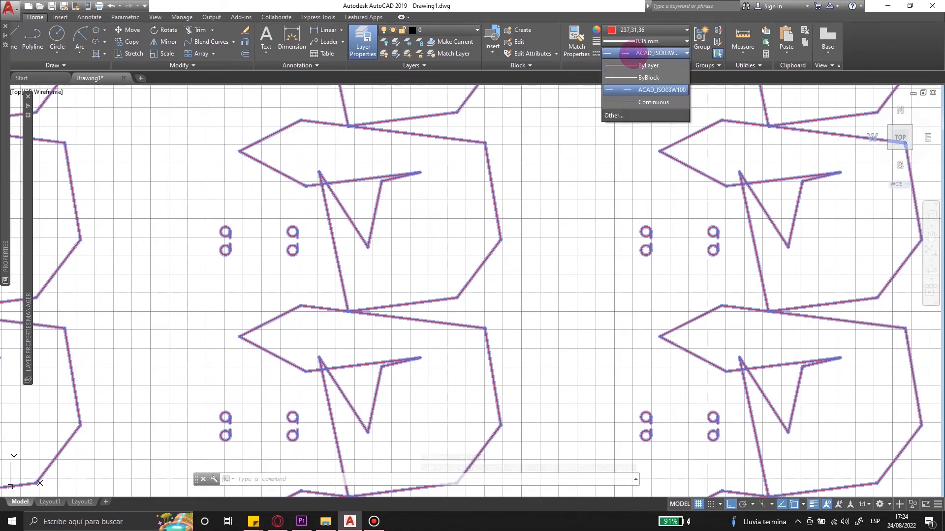
left_click(626, 105)
left_click(610, 161)
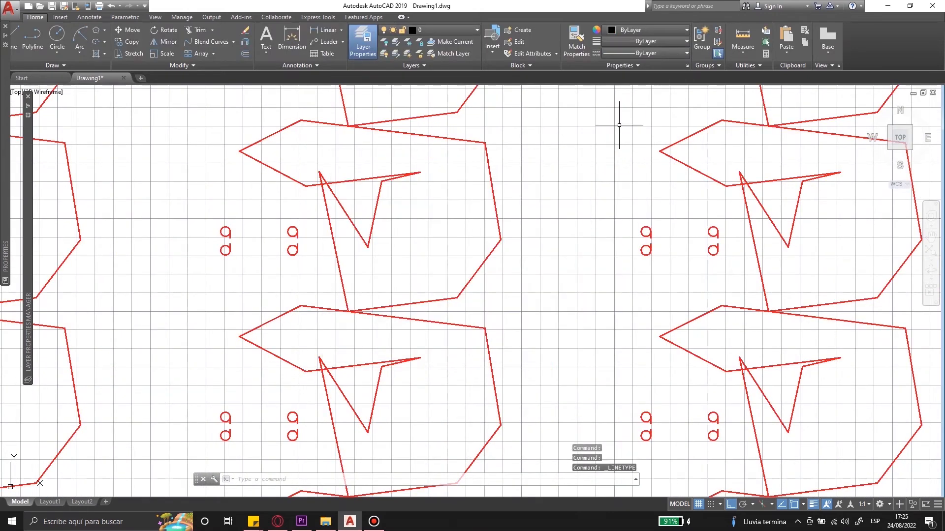
key("Return")
left_click(593, 304)
left_click(611, 160)
Set the global linetype scale factor to 0.5 in the Linetype Manager.
type("linetyp")
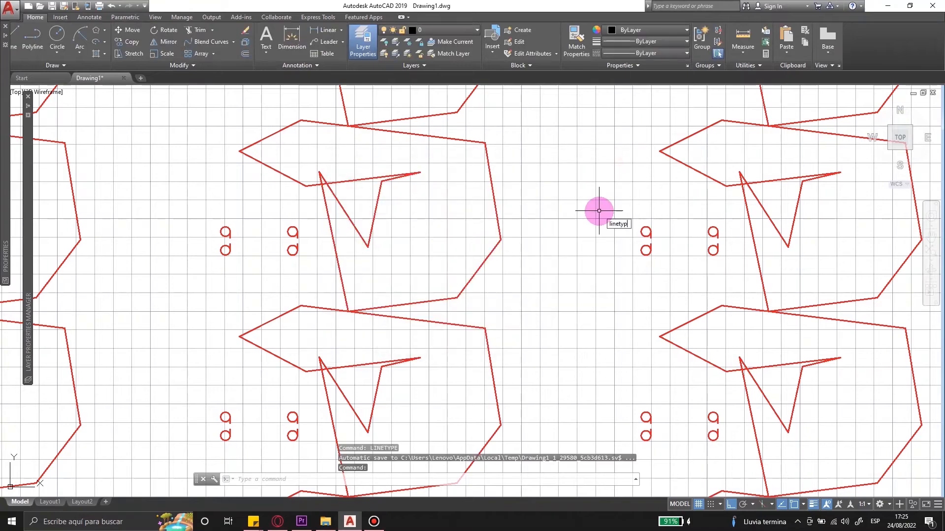
key("Return")
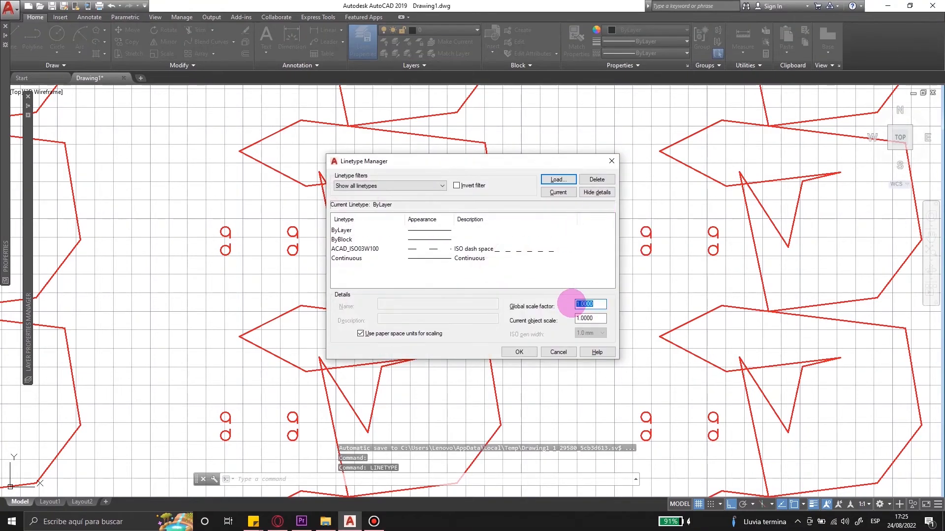
left_click(443, 249)
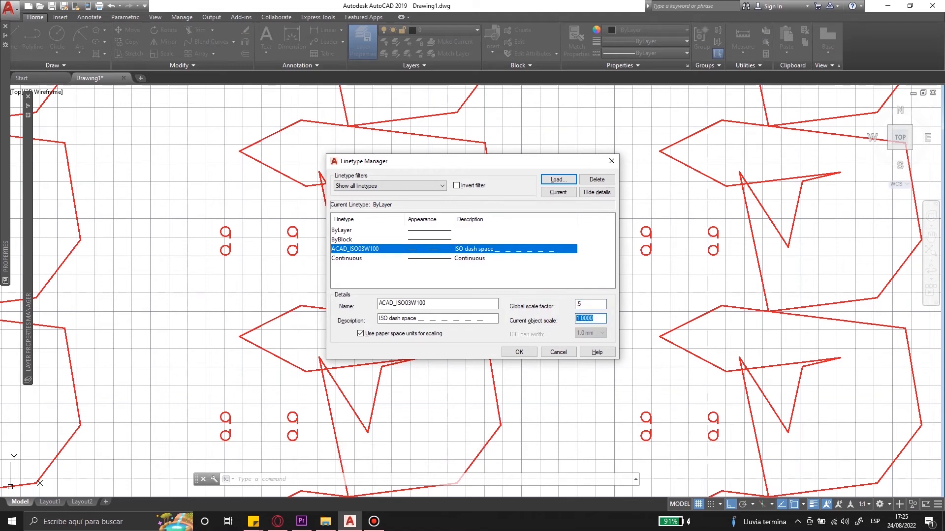
left_click(517, 351)
Set the global linetype scale factor to 0.1 in the Linetype Manager.
type("lin")
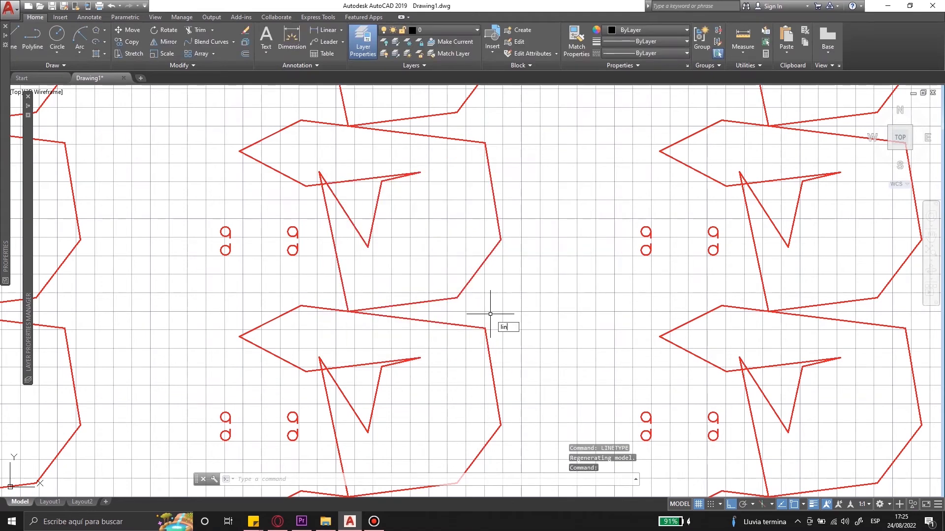
type("etype")
key("Return")
left_click_drag(597, 304, 581, 319)
type("0.1")
left_click(454, 249)
left_click(509, 351)
scroll(517, 249, "down", 8)
scroll(566, 281, "up", 10)
scroll(567, 281, "down", 2)
Set the lineweight of the steep edge on one shape's outline to 0.30 mm.
left_click(586, 307)
left_click(556, 315)
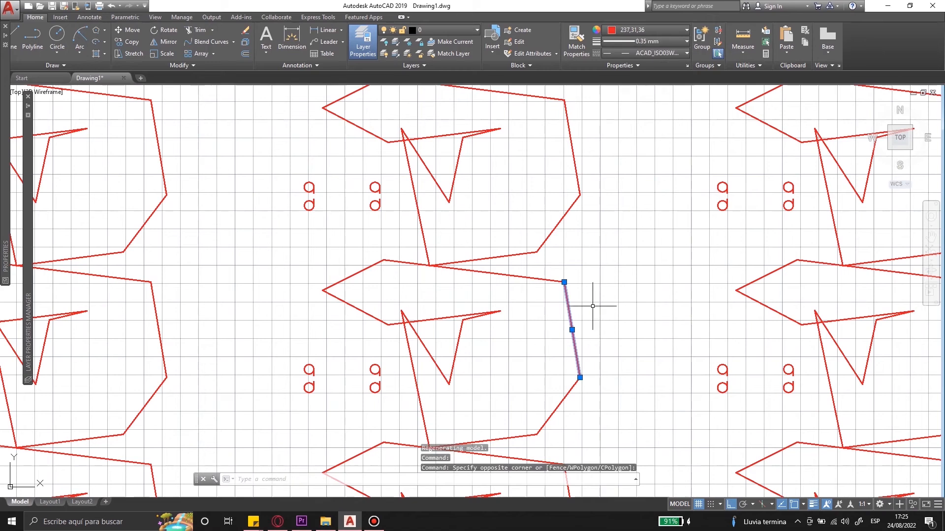
left_click(659, 41)
left_click(643, 78)
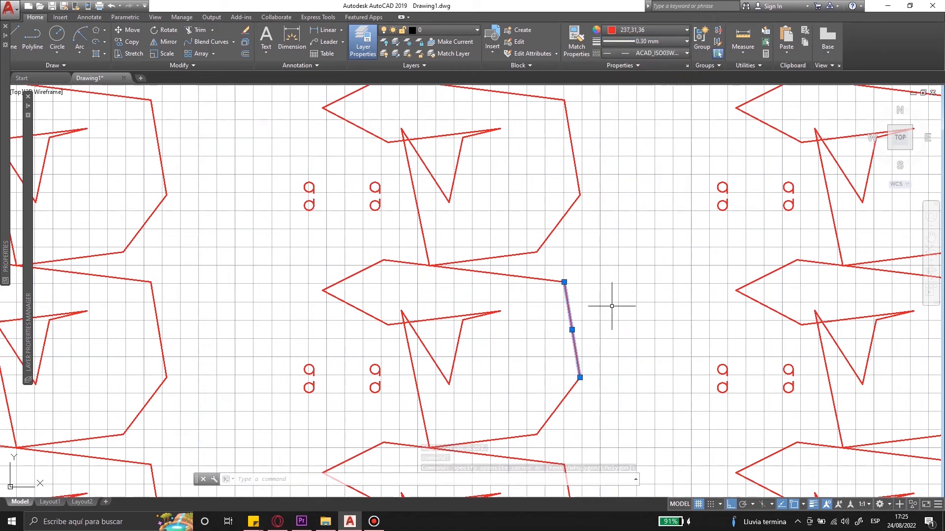
key("Escape")
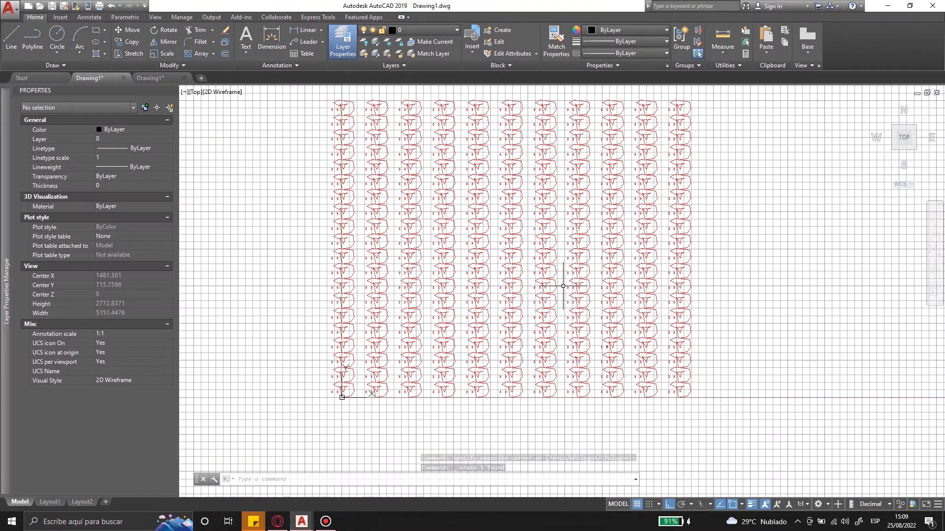
Close the Properties palette and open it again with nothing selected.
scroll(507, 249, "down", 2)
scroll(557, 222, "up", 2)
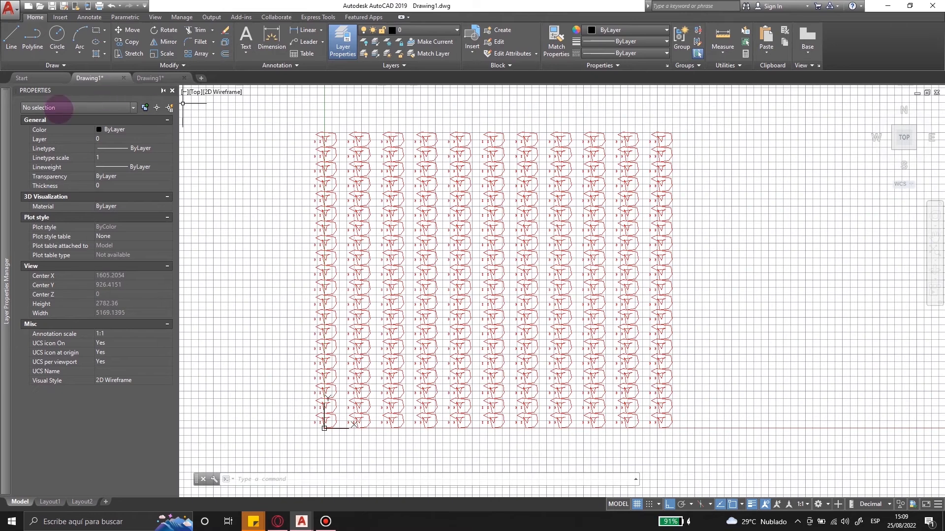
key("ctrl+1")
right_click(645, 211)
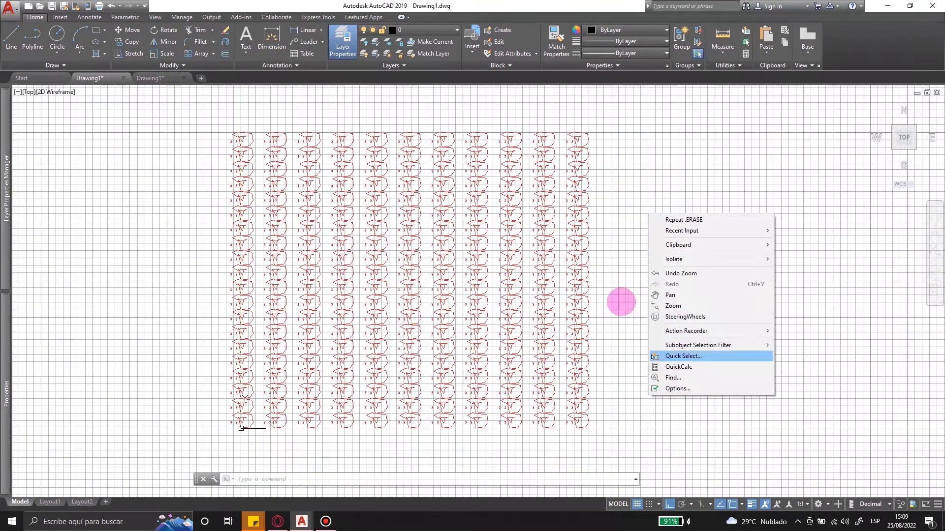
left_click(93, 206)
left_click(120, 231)
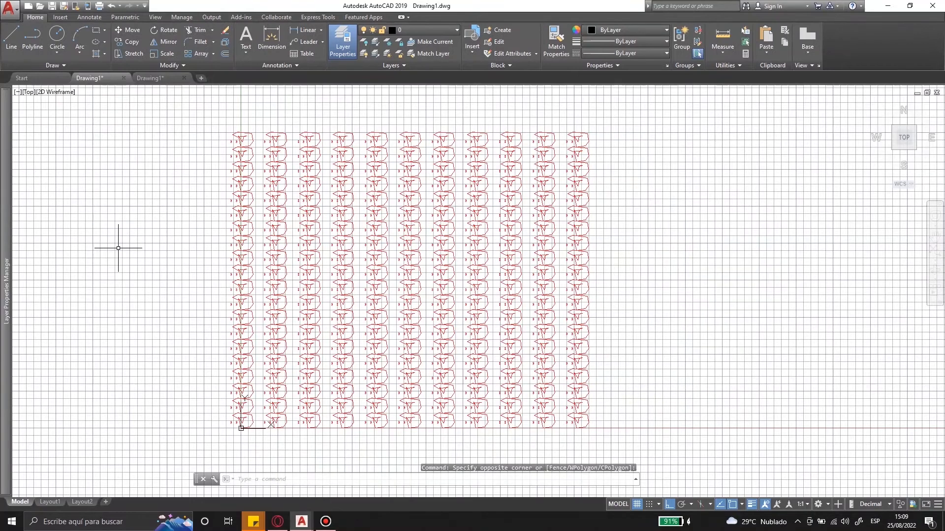
key("ctrl+1")
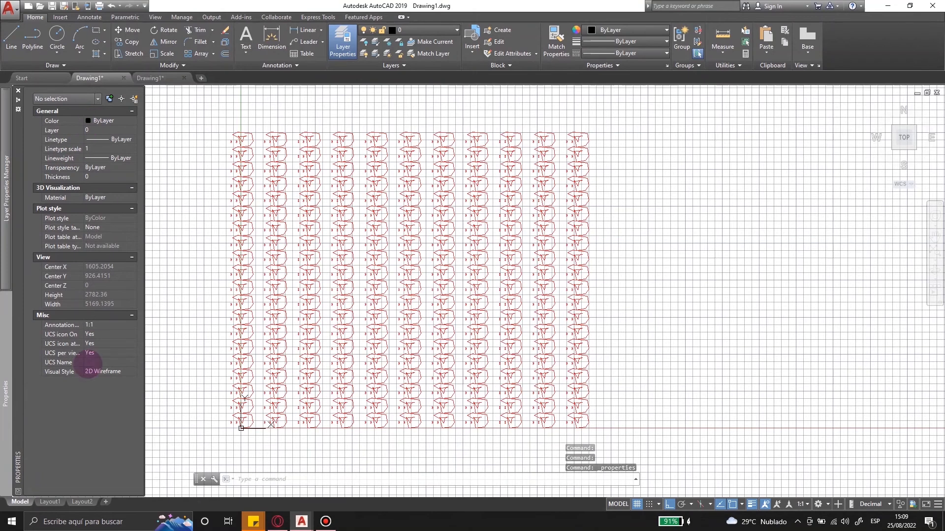
Check the scale settings in the Linetype Manager and close it without changing anything.
scroll(423, 190, "down", 4)
scroll(409, 218, "up", 6)
scroll(376, 300, "down", 2)
scroll(376, 299, "down", 3)
scroll(424, 215, "up", 3)
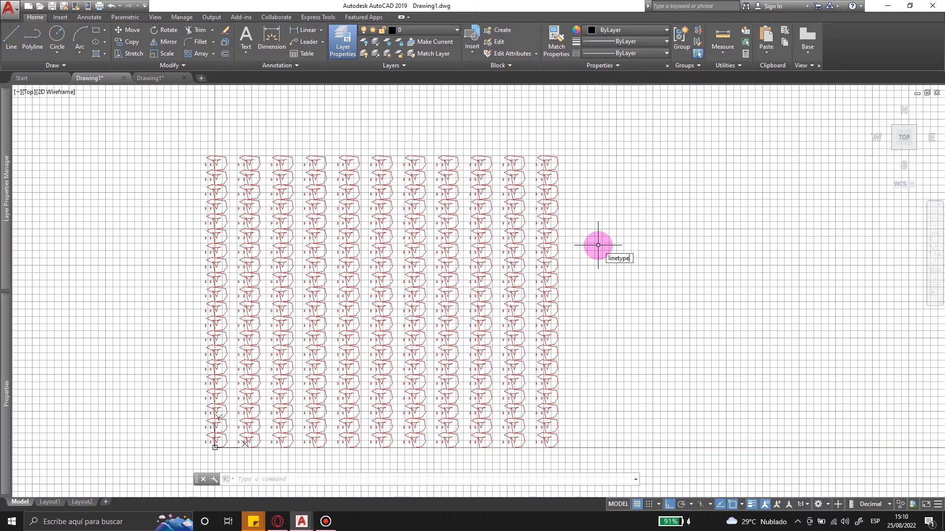
key("Return")
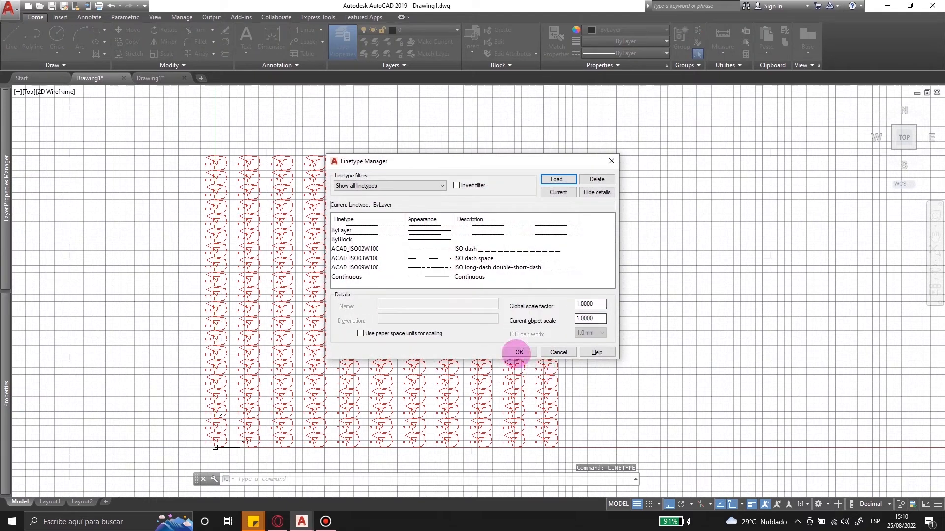
left_click(560, 352)
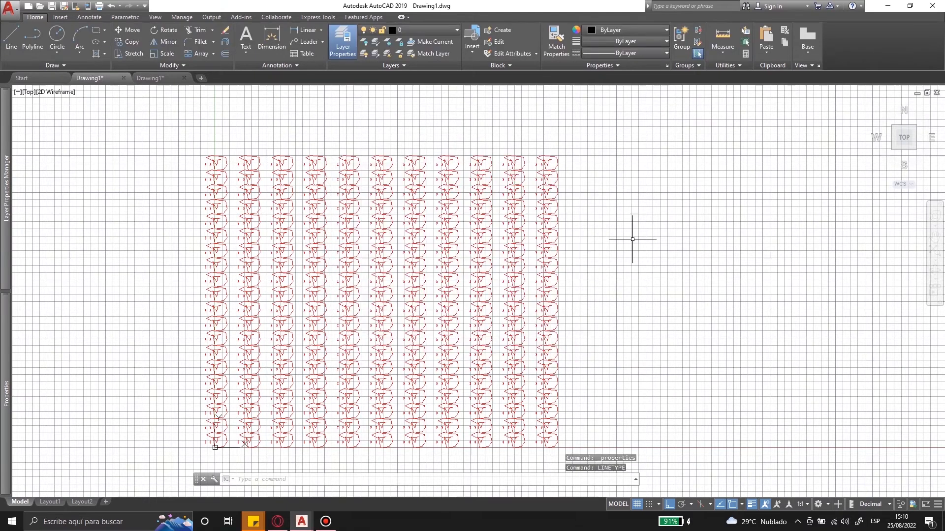
Try a global linetype scale factor of 1000 with LTSCALE and undo it.
type("LTSCALE")
key("Return")
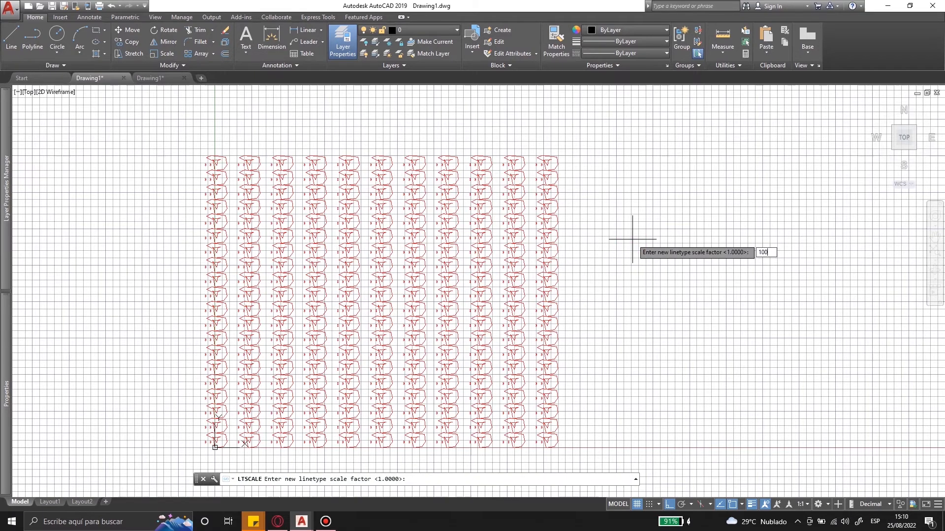
type("1000")
key("Return")
scroll(601, 260, "up", 3)
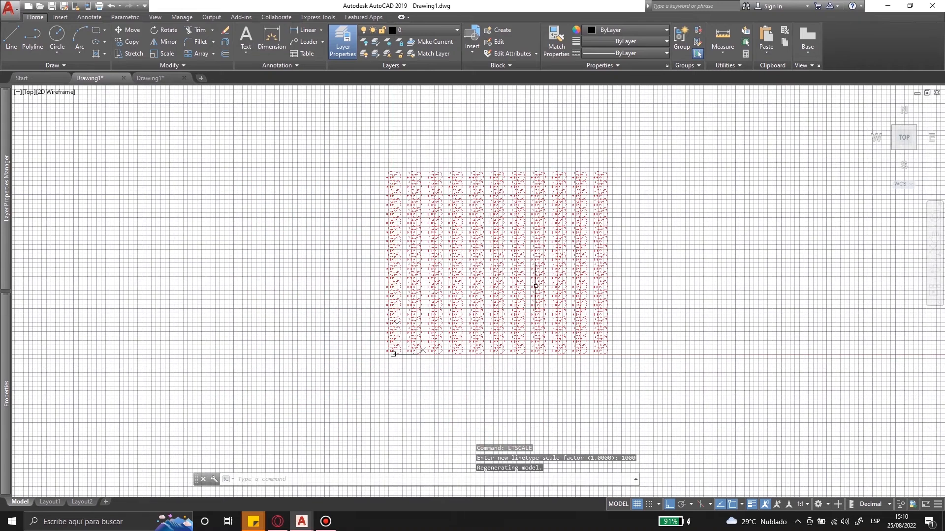
scroll(528, 196, "up", 2)
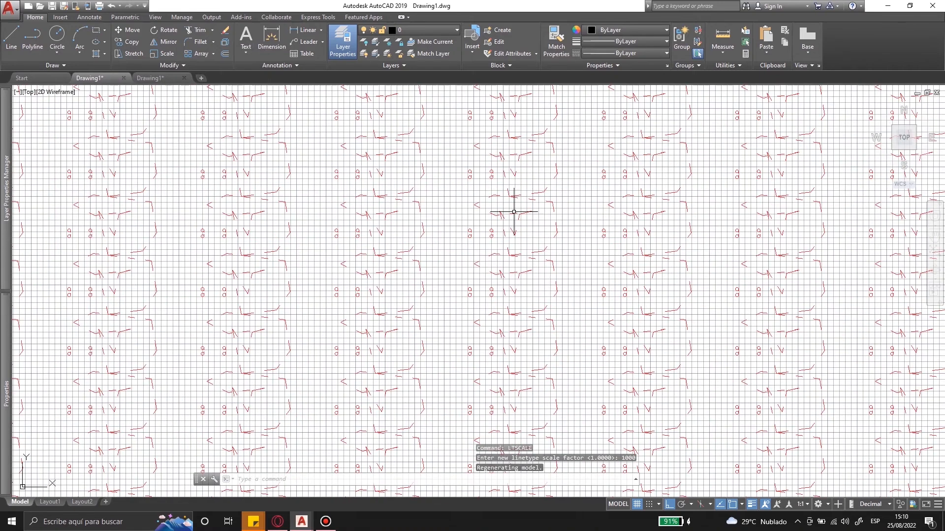
scroll(503, 231, "down", 6)
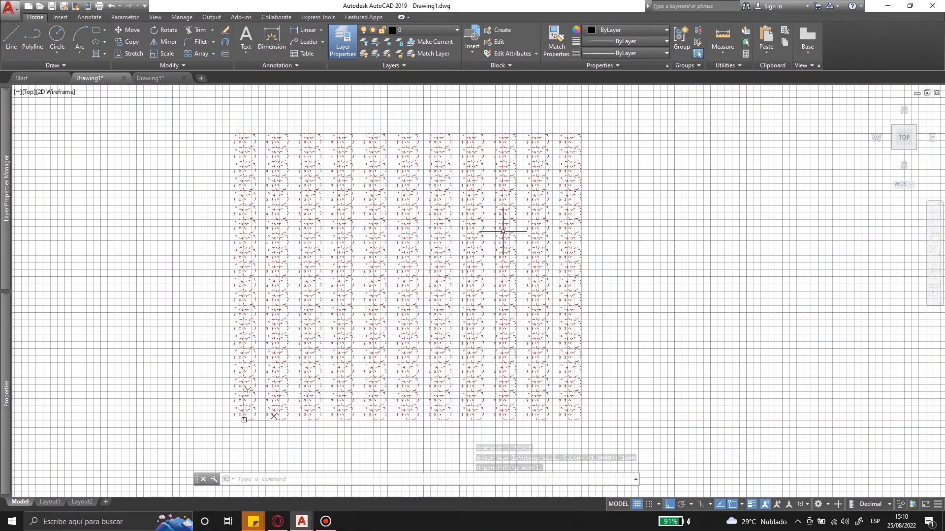
key("ctrl+z")
key("ctrl+z")
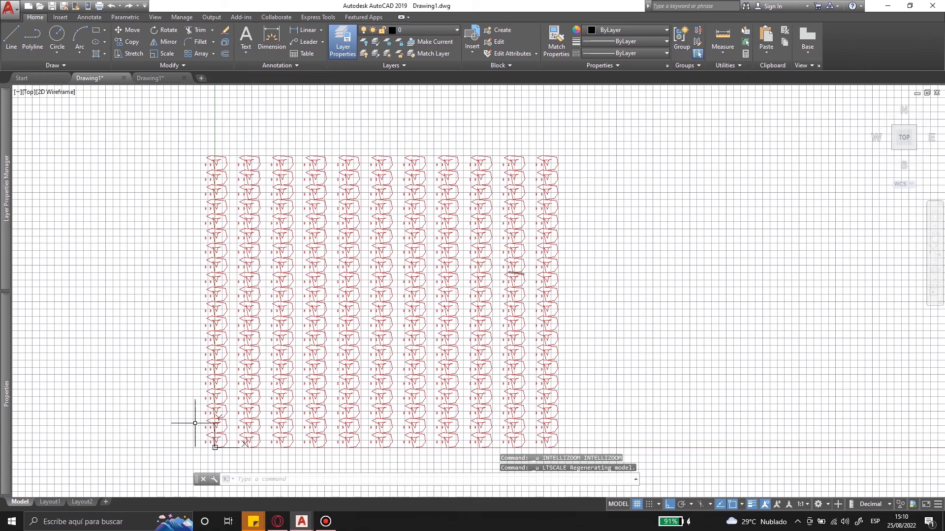
Examine how the linetypes display in Layout1 and inside its viewport, and return to model space.
left_click(51, 496)
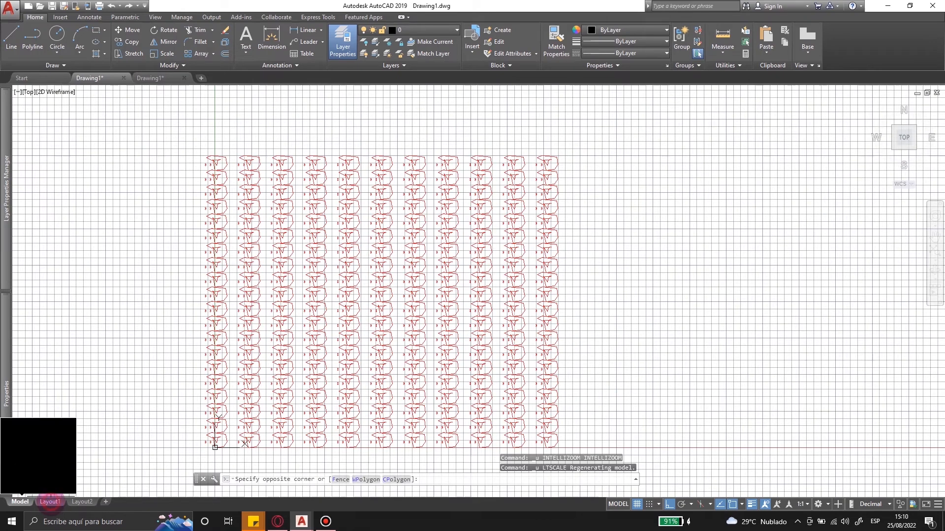
left_click(78, 461)
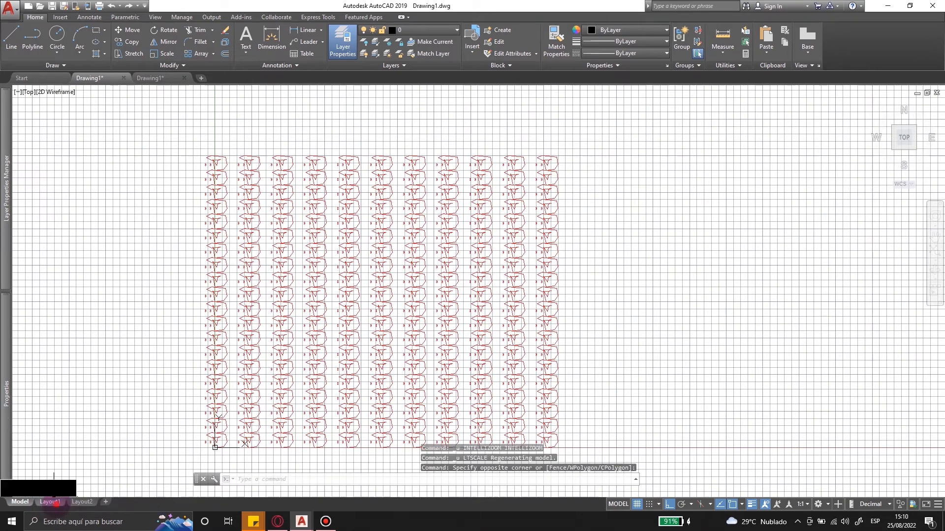
left_click(52, 501)
scroll(212, 289, "up", 1)
left_click(257, 319)
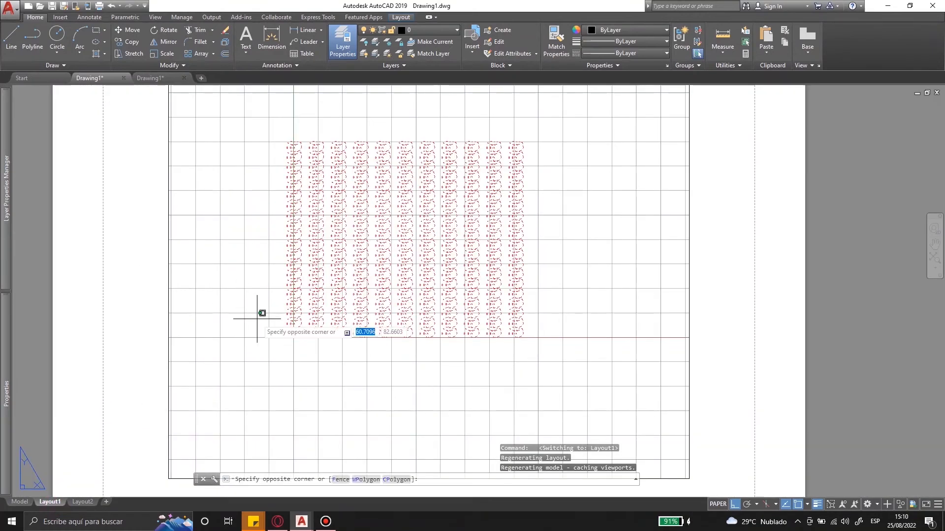
double_click(381, 344)
scroll(354, 280, "up", 3)
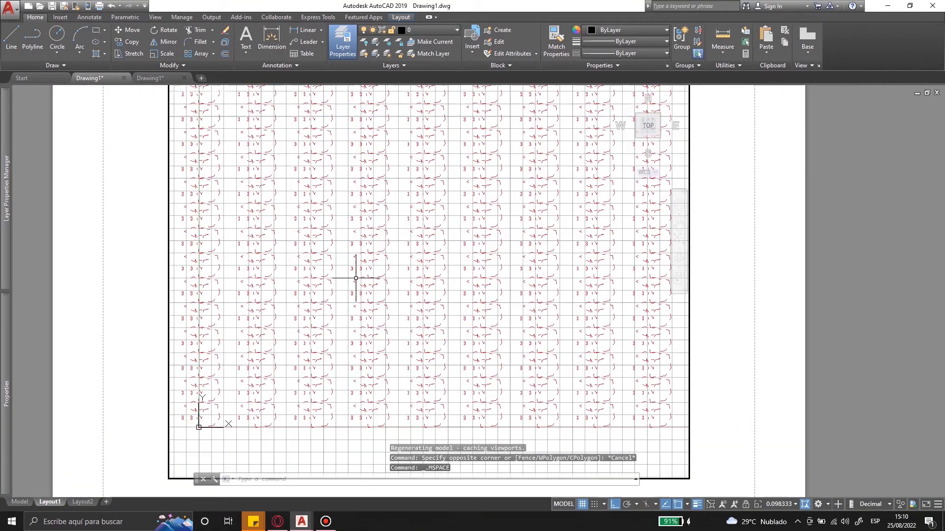
double_click(768, 330)
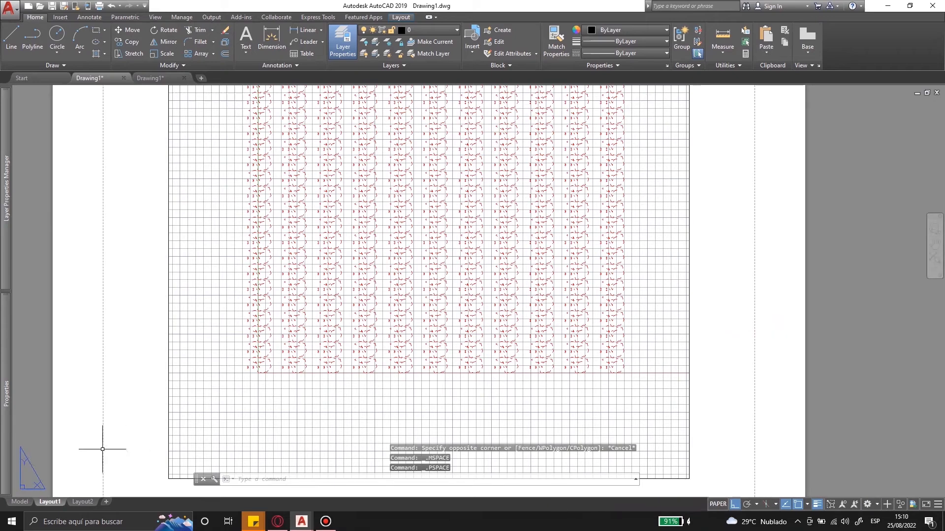
left_click(20, 501)
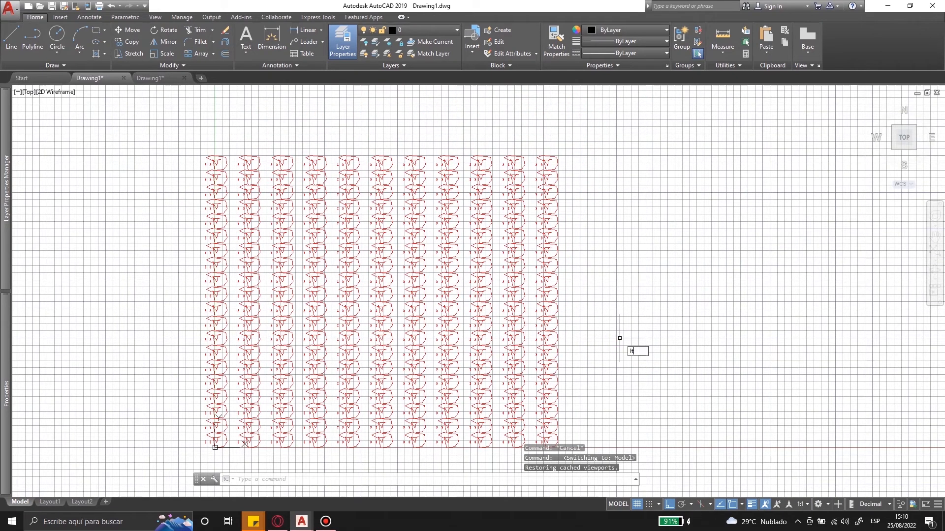
Set the global linetype scale factor to 1000 with LTSCALE.
type("LTSCALE")
key("Return")
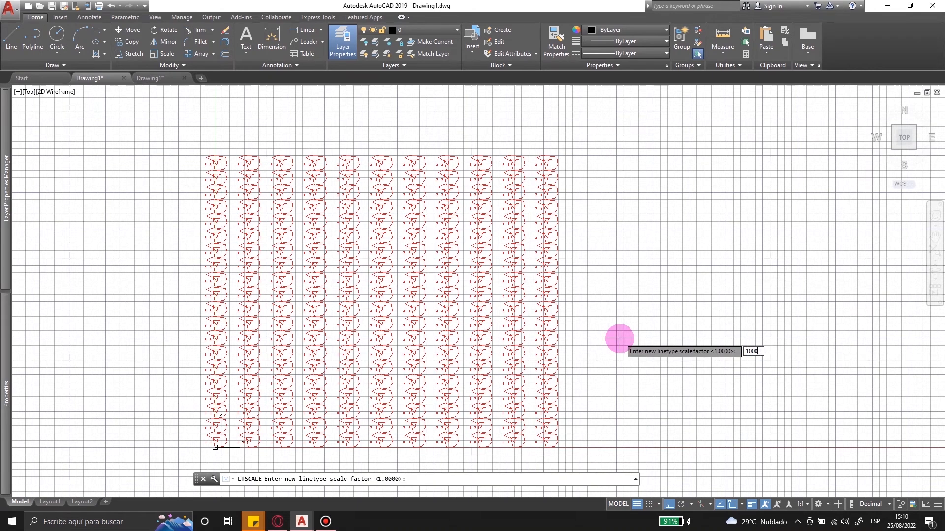
type("10000")
key("BackSpace")
key("Return")
scroll(609, 270, "down", 2)
scroll(489, 295, "up", 3)
scroll(565, 265, "down", 2)
Compare the display of the arrayed shapes' linetypes in Layout1 with that in model space.
left_click(50, 502)
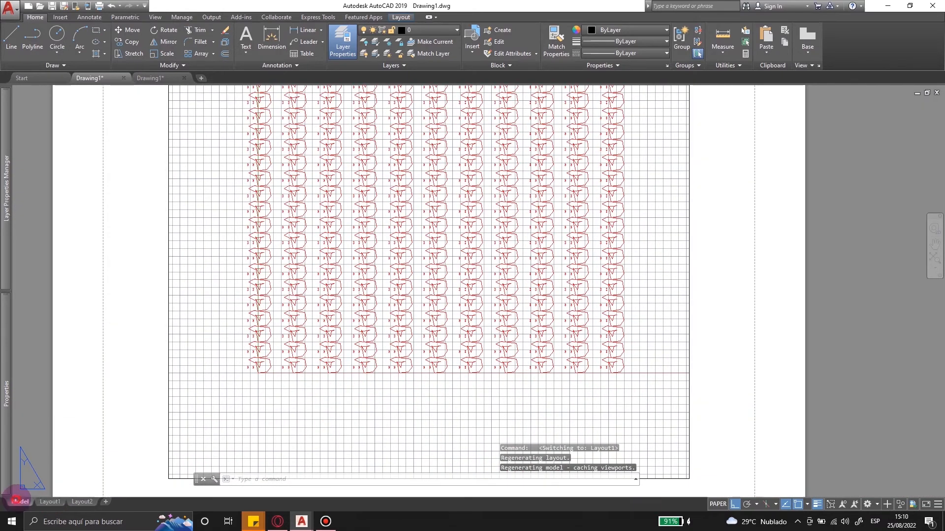
left_click(20, 502)
scroll(494, 363, "down", 3)
scroll(378, 172, "up", 3)
scroll(379, 173, "down", 6)
scroll(400, 223, "up", 3)
scroll(409, 207, "up", 3)
scroll(409, 206, "down", 3)
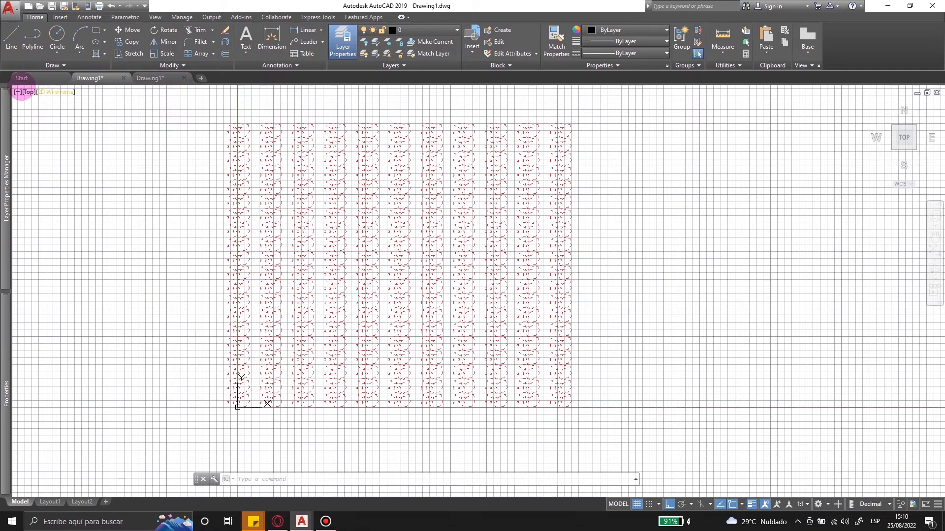
Start a new drawing from the acad.dwt template.
left_click(35, 74)
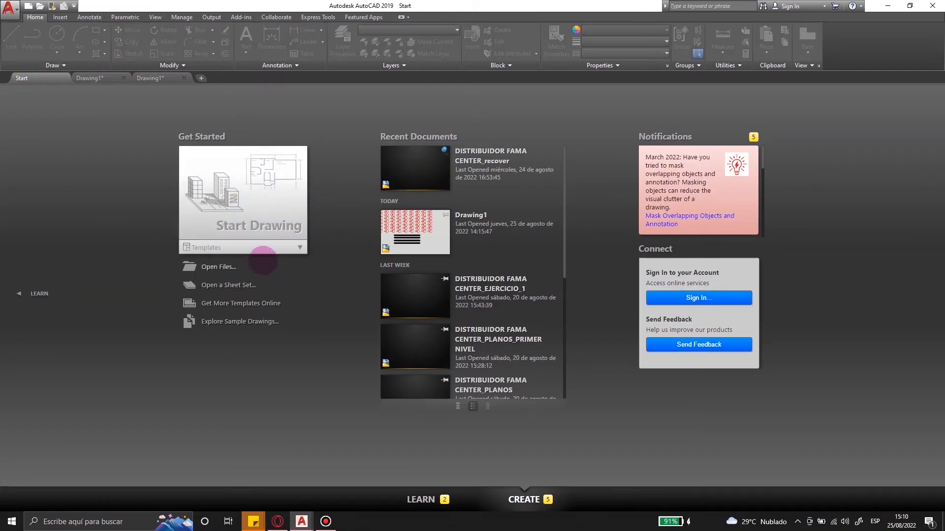
left_click(203, 248)
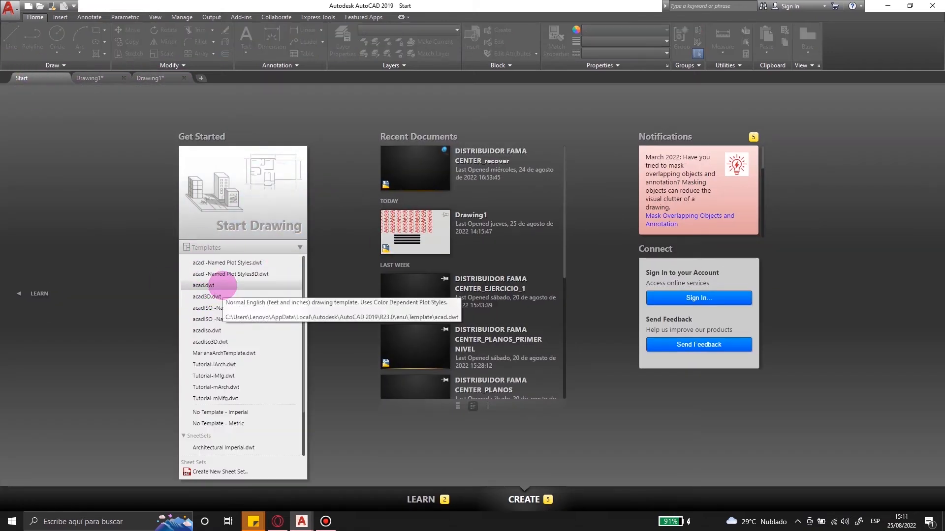
left_click(217, 286)
type("DWgunits")
key("Return")
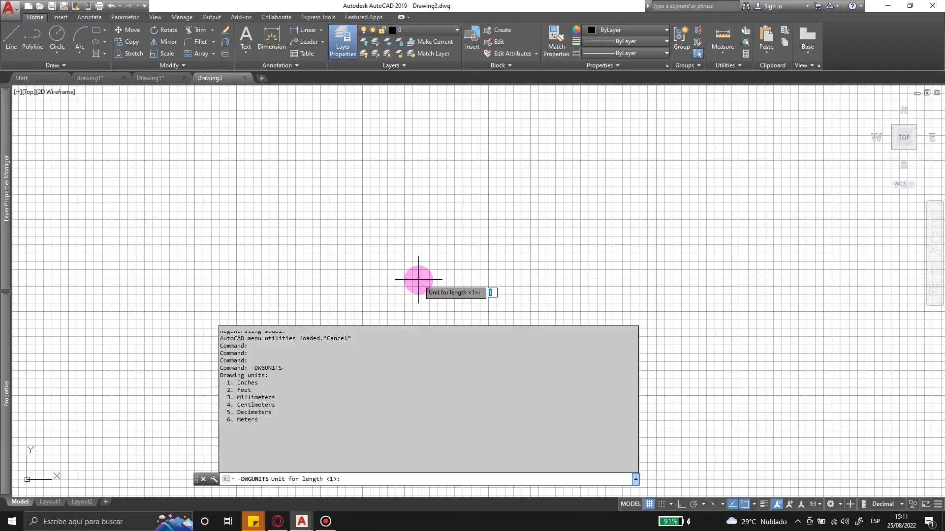
key("Escape")
left_click(413, 239)
key("Escape")
Draw a single-segment horizontal polyline a little above the origin, starting close to the Y axis, with Ortho on.
scroll(43, 485, "up", 8)
middle_click_drag(43, 484, 374, 346)
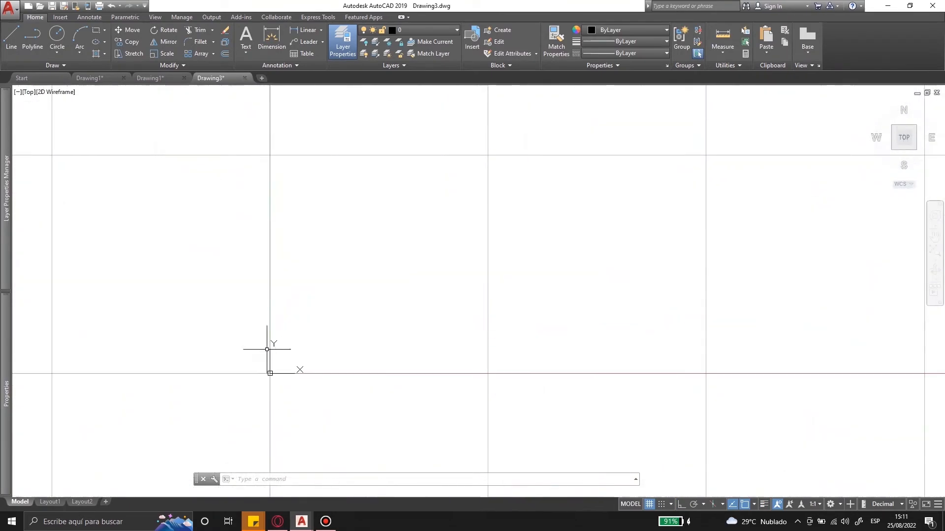
scroll(273, 307, "up", 8)
type("pl")
key("Return")
left_click(269, 203)
key("F8")
left_click(609, 223)
key("Return")
key("F8")
Copy the line straight down four times at an even spacing of 0.05, with the farthest copy at 0.2.
type("co")
key("Return")
left_click(514, 203)
key("Return")
left_click(609, 203)
left_click(610, 346)
scroll(533, 228, "down", 8)
key("ctrl+z")
key("F8")
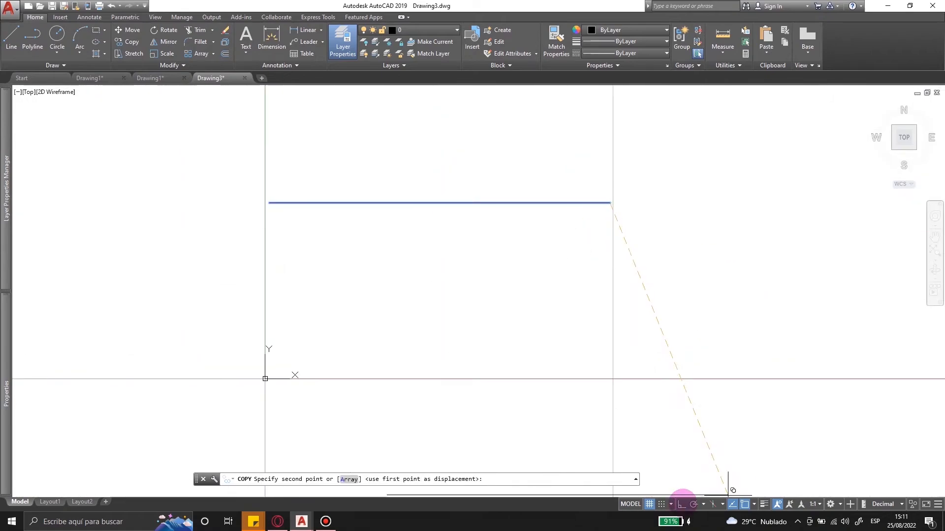
left_click(683, 503)
type(".05")
key("Return")
type(".1")
key("Return")
type(".")
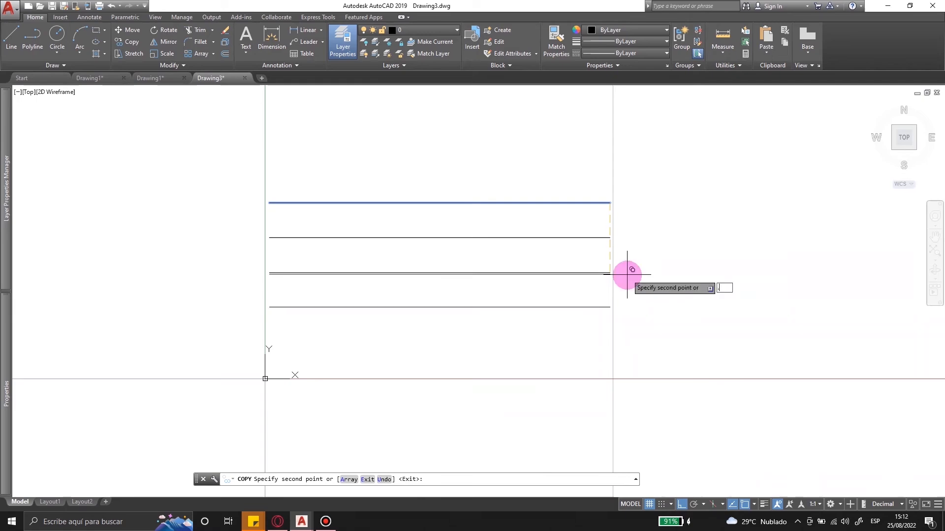
type("2")
key("Return")
key("Return")
Load the linetypes ACAD_ISO02W100, ACAD_ISO03W100, ACAD_ISO04W100 and ACAD_ISO05W100 into the drawing.
left_click(614, 198)
left_click(606, 208)
left_click(648, 53)
left_click(636, 102)
left_click(559, 179)
left_click(389, 243)
left_click(426, 323)
left_click(558, 179)
left_click(396, 252)
left_click(427, 325)
left_click(559, 179)
left_click(399, 262)
left_click(426, 325)
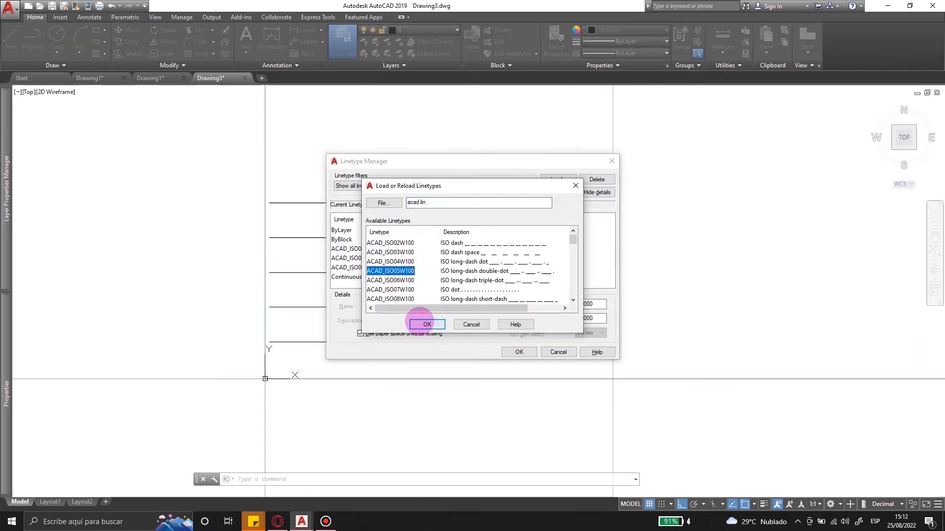
left_click(427, 325)
left_click(519, 353)
Assign ACAD_ISO02W100, ACAD_ISO03W100, ACAD_ISO04W100 and ACAD_ISO05W100 to the four upper lines, in order from the top one down.
left_click(555, 210)
left_click(547, 196)
left_click(647, 53)
left_click(643, 91)
key("Escape")
left_click(554, 245)
left_click(648, 53)
left_click(633, 115)
key("Escape")
left_click(550, 315)
left_click(540, 301)
left_click(648, 54)
left_click(636, 127)
key("Escape")
key("Escape")
Check the linetypes assigned to the upper lines by selecting them one after another.
left_click(514, 211)
left_click(506, 195)
key("Escape")
left_click(514, 245)
left_click(506, 226)
key("Escape")
left_click(514, 279)
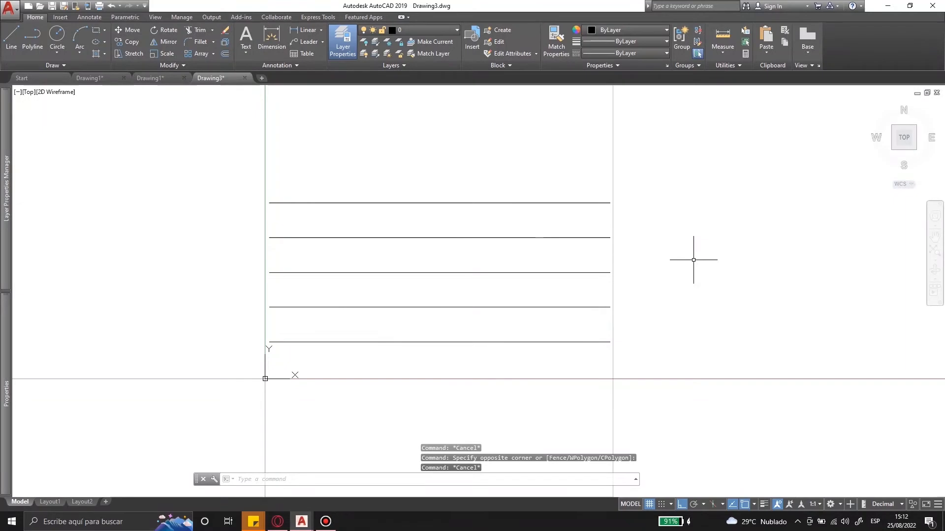
Set the new drawing's global linetype scale factor to 0.001 with LTSCALE.
key("Return")
type(".001")
key("Return")
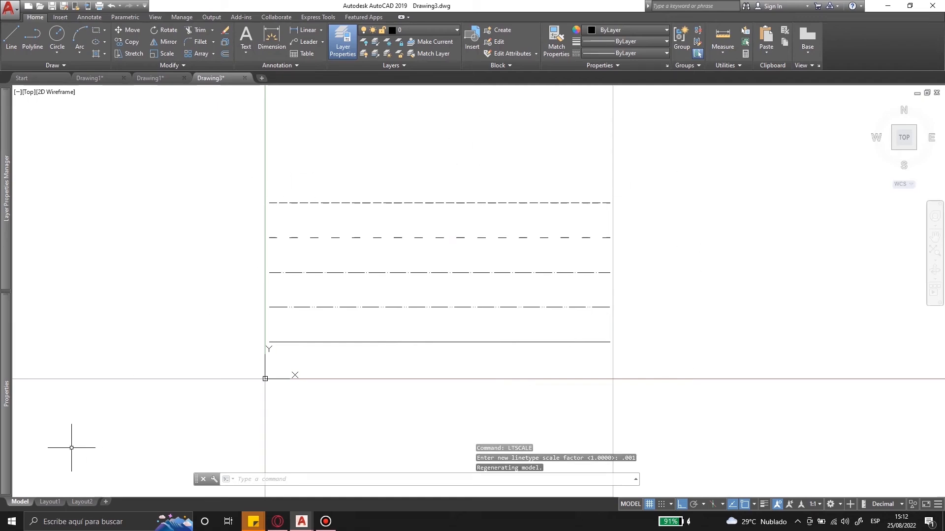
Widen the viewport in Layout1 by stretching both its side edges outward, clear of the ends of the lines.
left_click(50, 502)
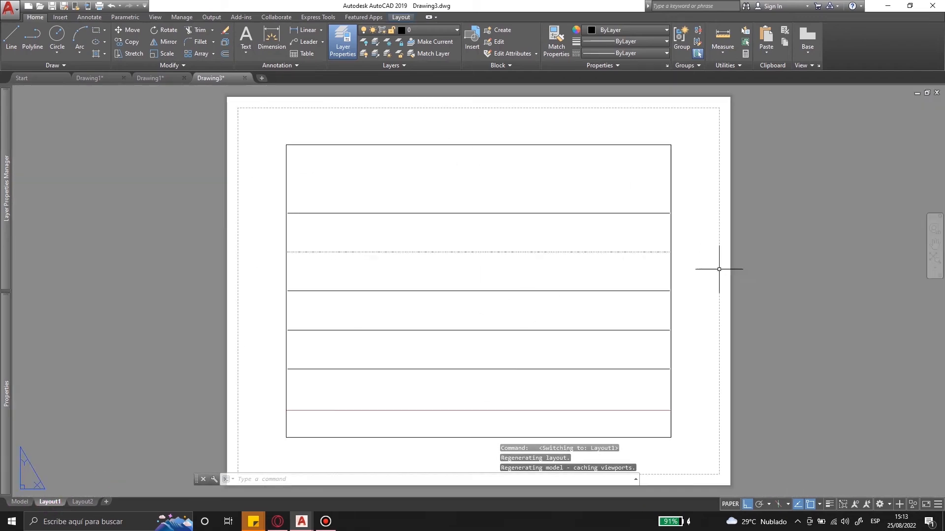
left_click(689, 221)
left_click(652, 197)
left_click(671, 146)
left_click(698, 146)
left_click(287, 145)
left_click(256, 146)
left_click(782, 281)
key("Escape")
key("Escape")
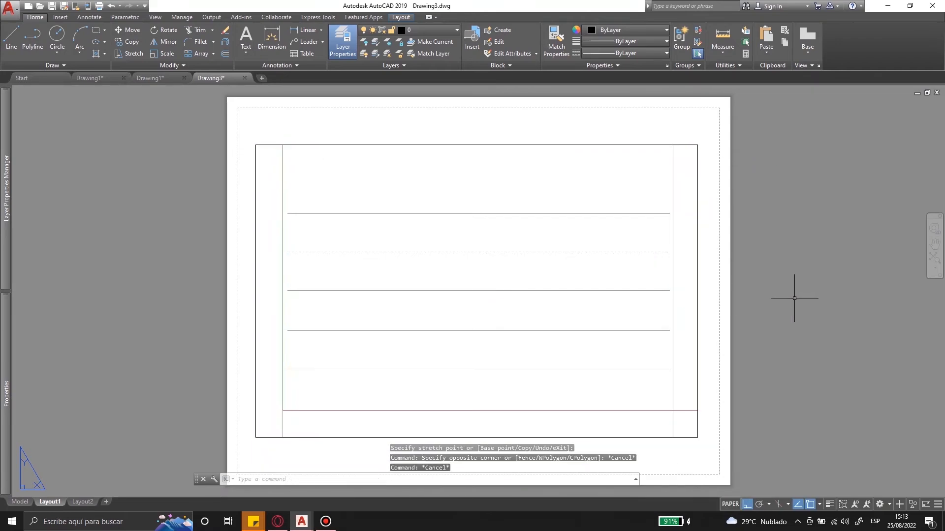
Turn off the use of paper space units for scaling in the Linetype Manager.
type("LINETYPE")
key("Return")
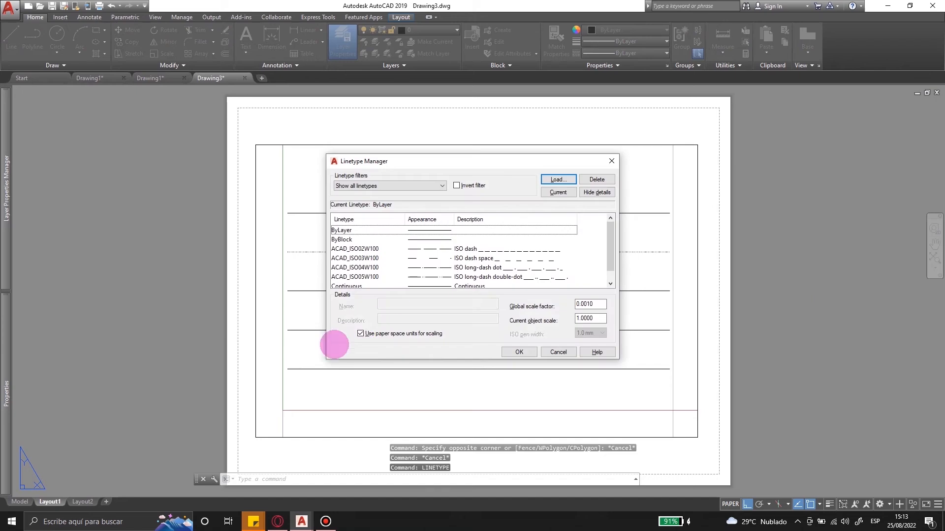
left_click(360, 334)
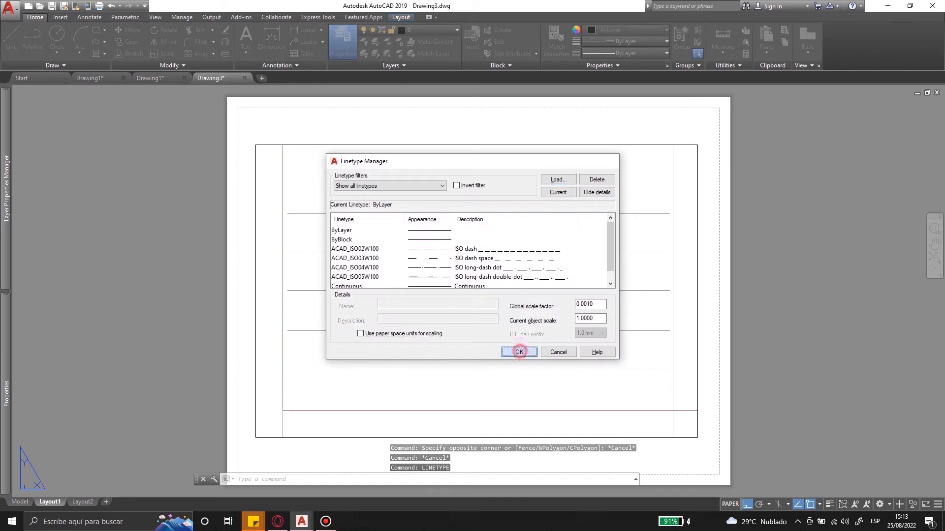
left_click(519, 352)
key("Escape")
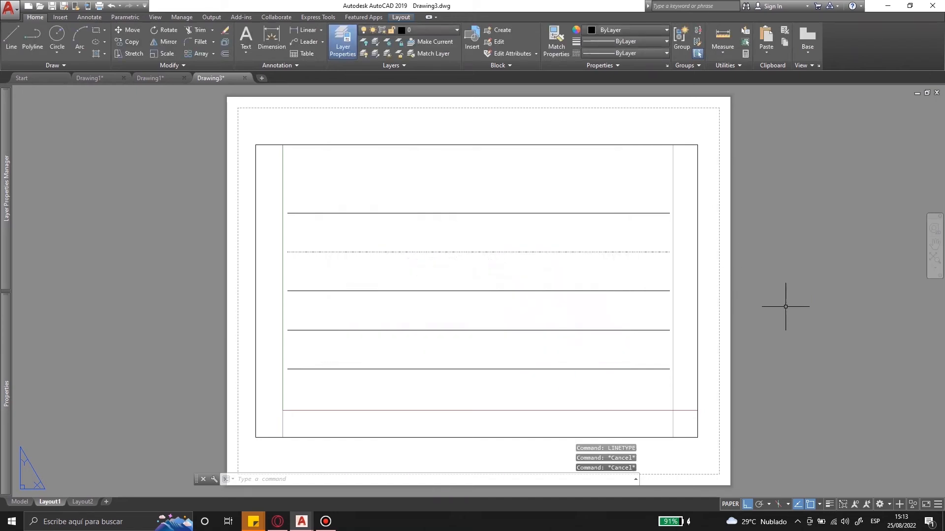
Modify Layout1's page setup to use the monochrome.ctb plot style table and display plot styles.
right_click(51, 502)
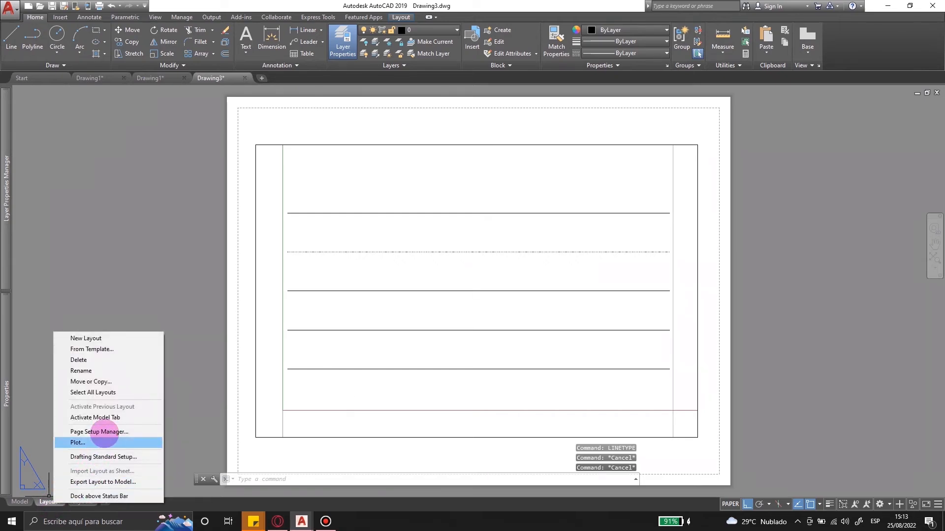
left_click(104, 432)
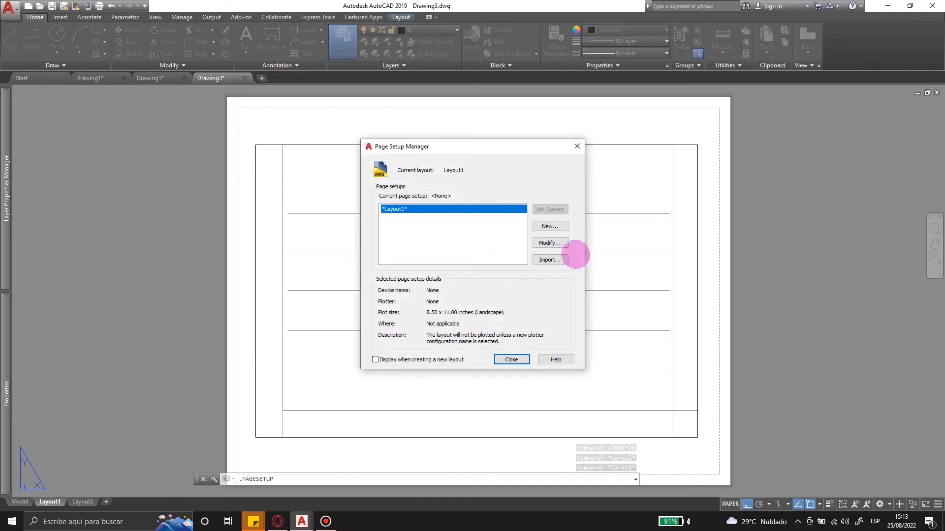
left_click(550, 243)
left_click(588, 158)
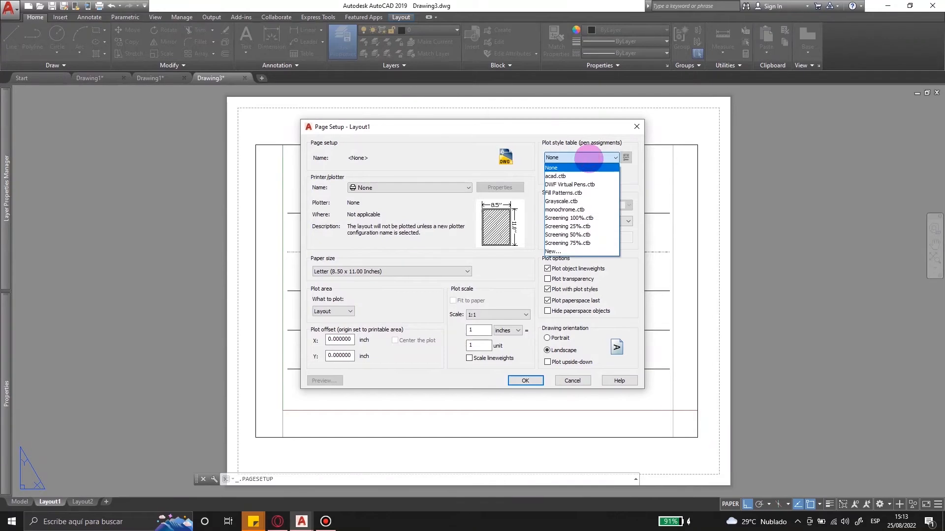
left_click(588, 209)
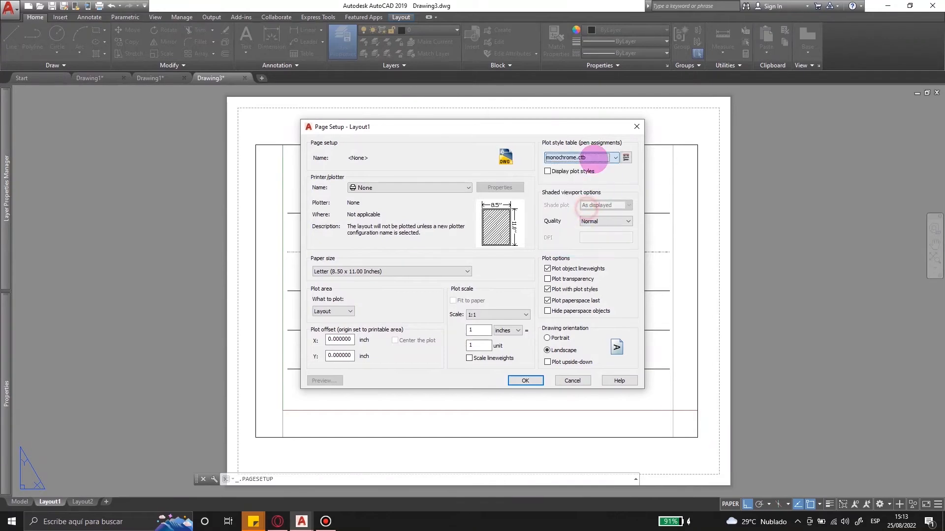
left_click(565, 171)
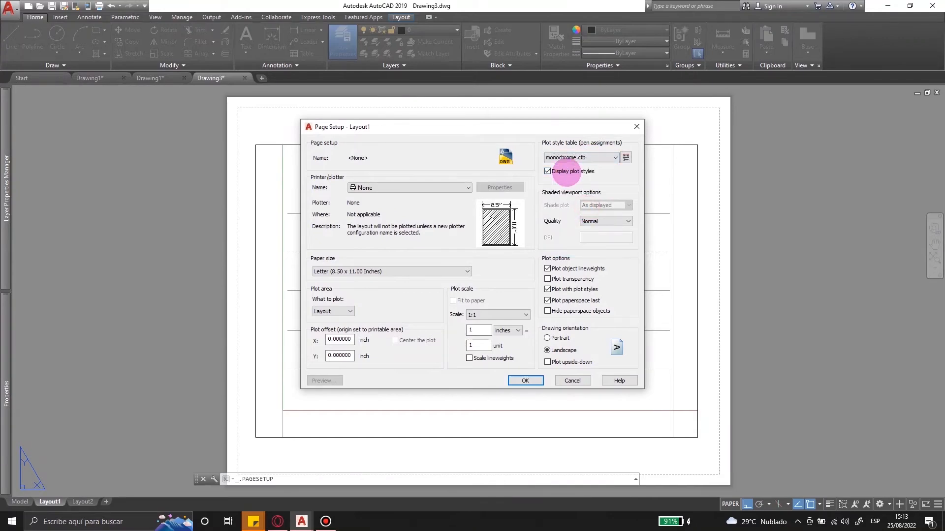
left_click(525, 380)
left_click(510, 359)
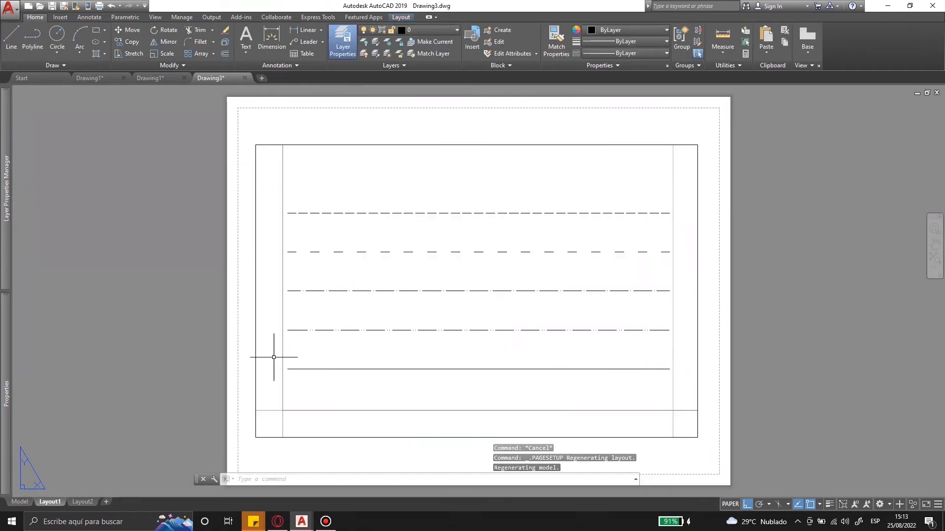
Compare how the linetypes look in model space and in Layout1.
left_click(21, 501)
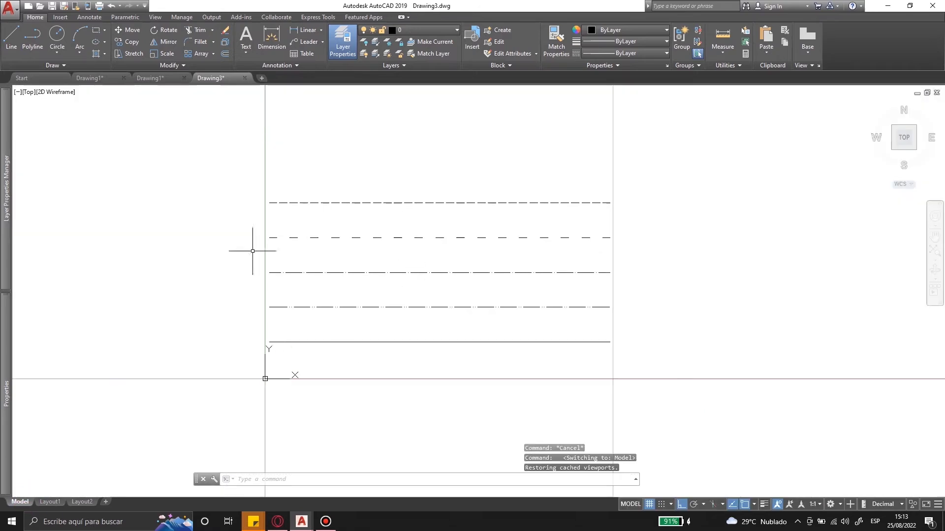
left_click(49, 502)
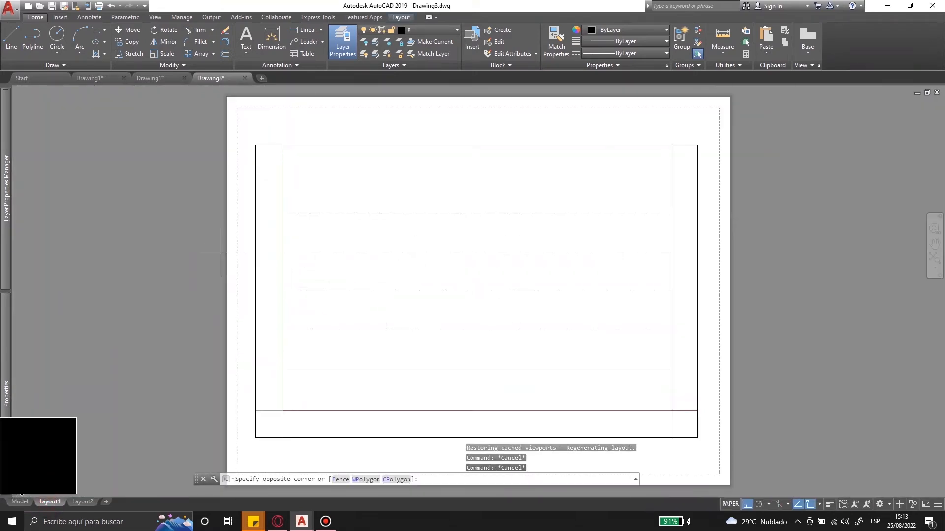
left_click(183, 272)
key("Escape")
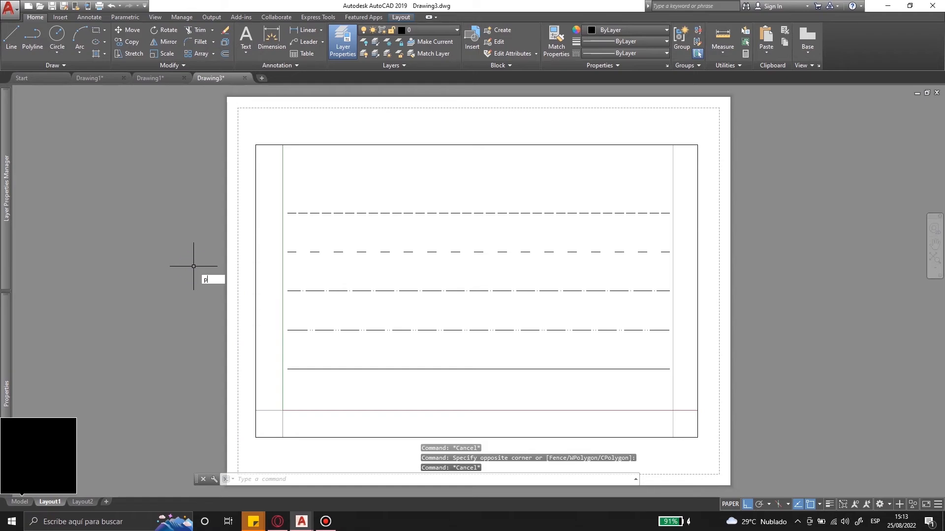
Set PSLTSCALE to 1 in Layout1 and regenerate all viewports.
key("Return")
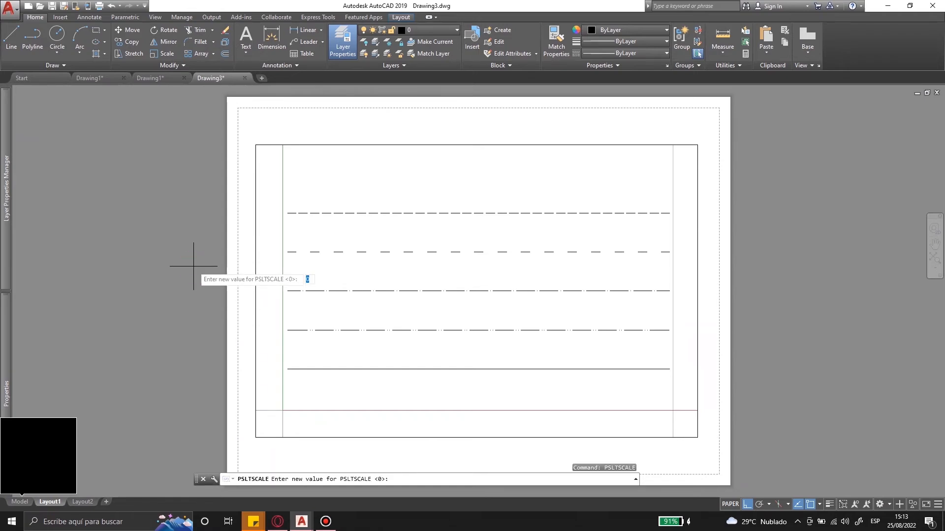
type("1")
right_click(193, 267)
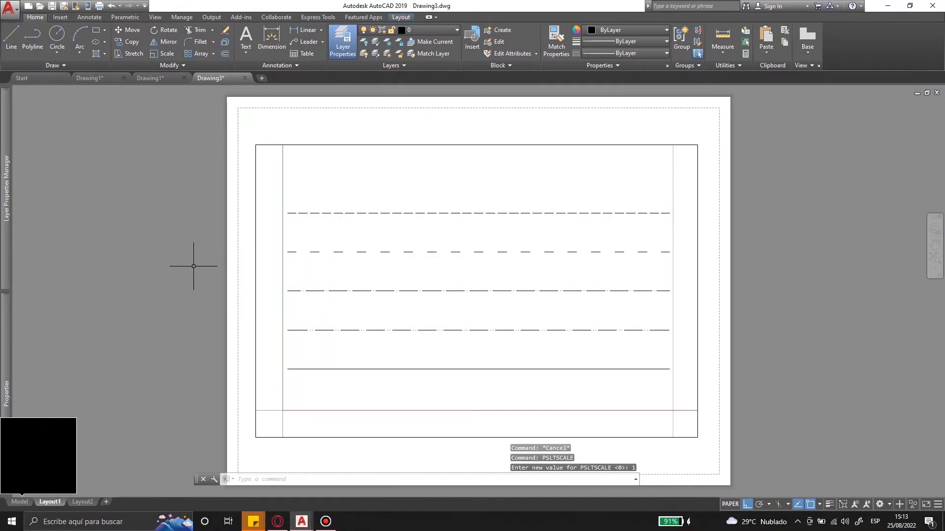
right_click(193, 267)
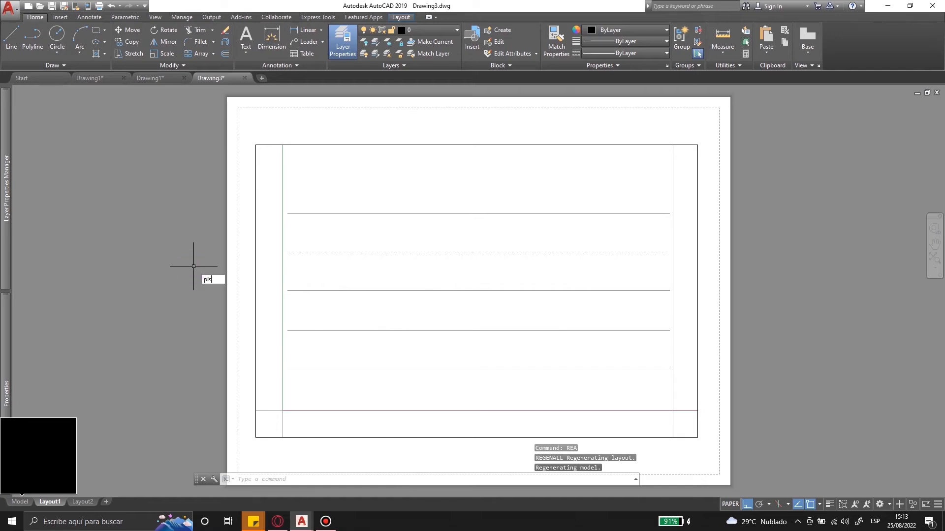
Set PSLTSCALE to 0 in Layout1 and regenerate all viewports.
type("pls")
key("BackSpace")
key("BackSpace")
type("slt")
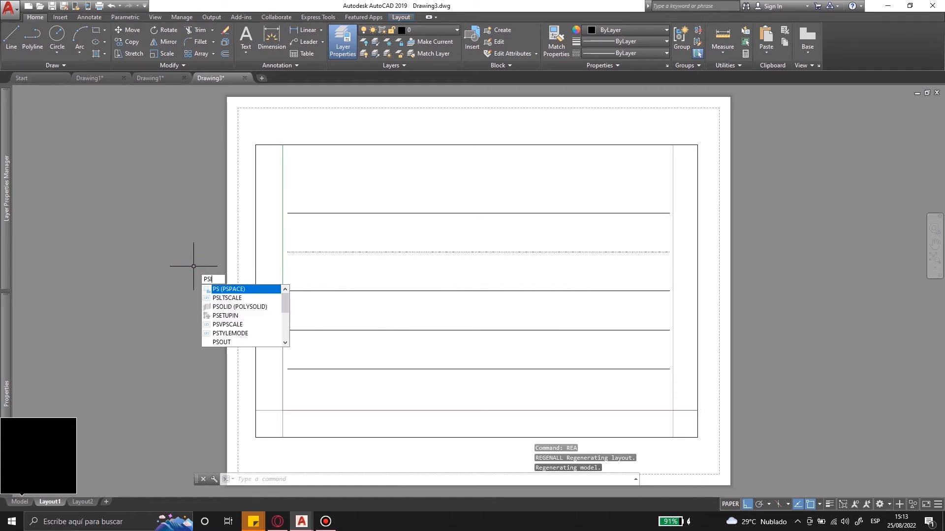
right_click(194, 266)
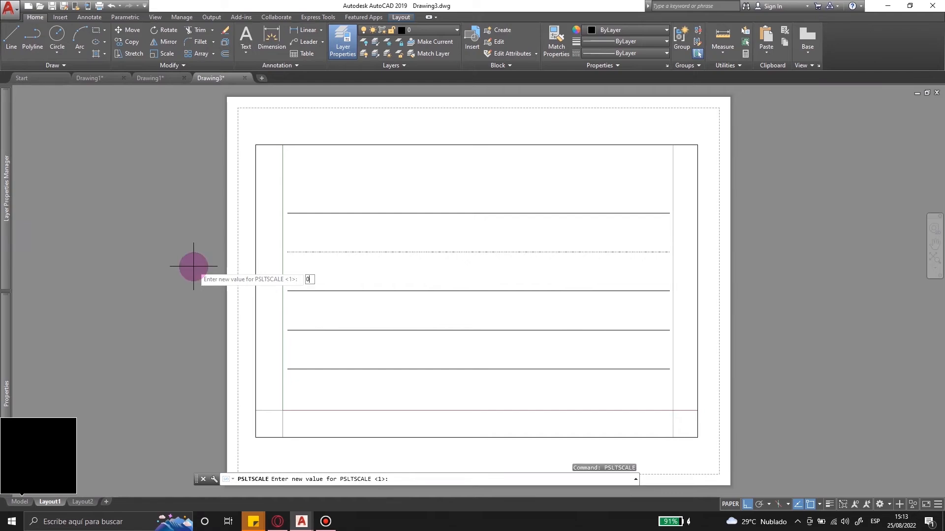
type("0")
key("Return")
right_click(193, 266)
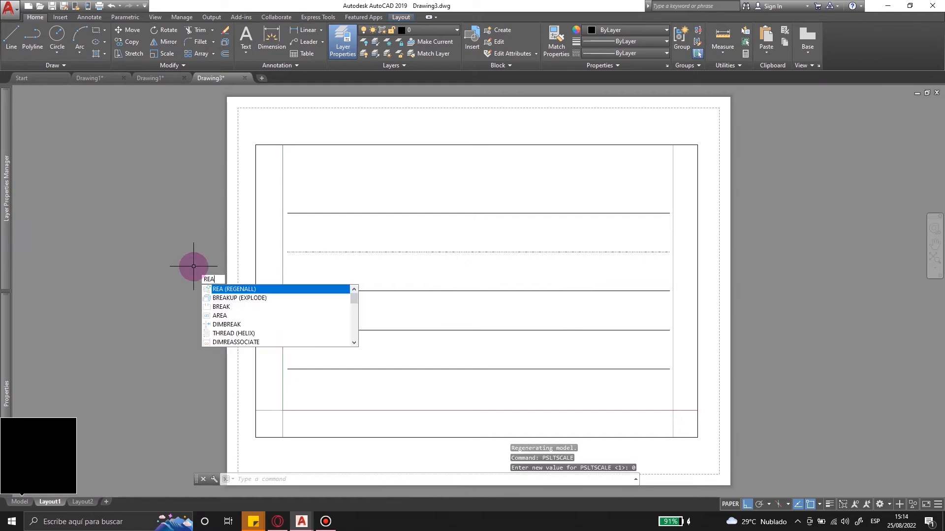
key("Return")
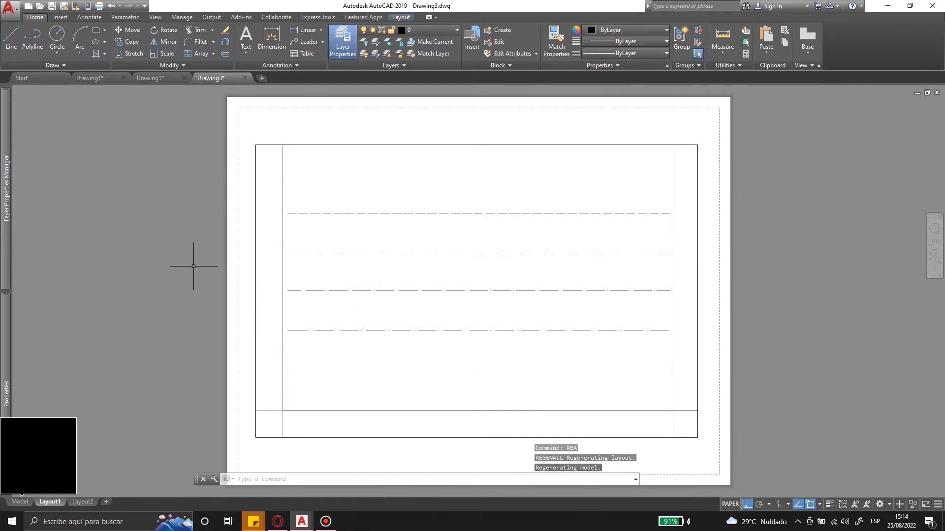
Return to model space and switch to the arrayed drawing, Drawing1.
left_click(19, 501)
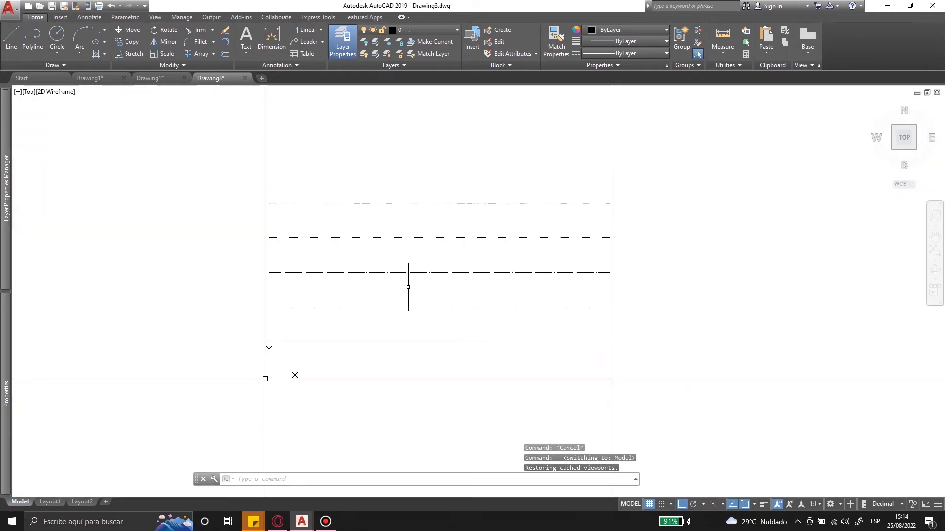
left_click(101, 78)
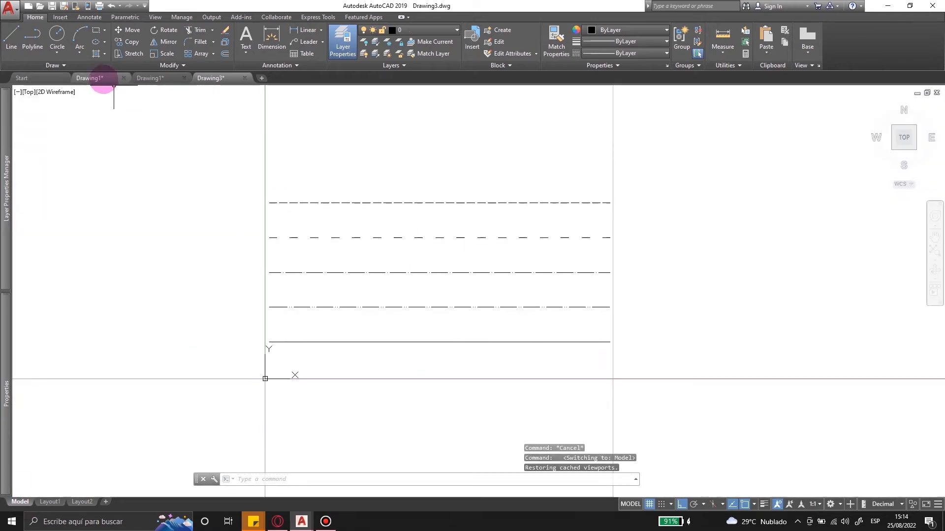
scroll(505, 275, "down", 1)
scroll(505, 275, "up", 1)
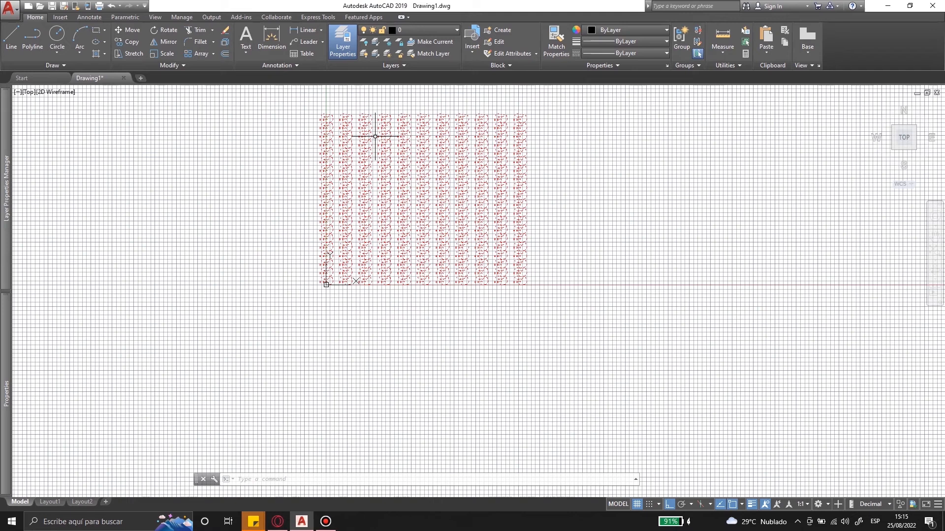
Draw a rectangle around the whole red array, leaving a small margin on every side.
scroll(475, 176, "down", 1)
scroll(474, 174, "up", 1)
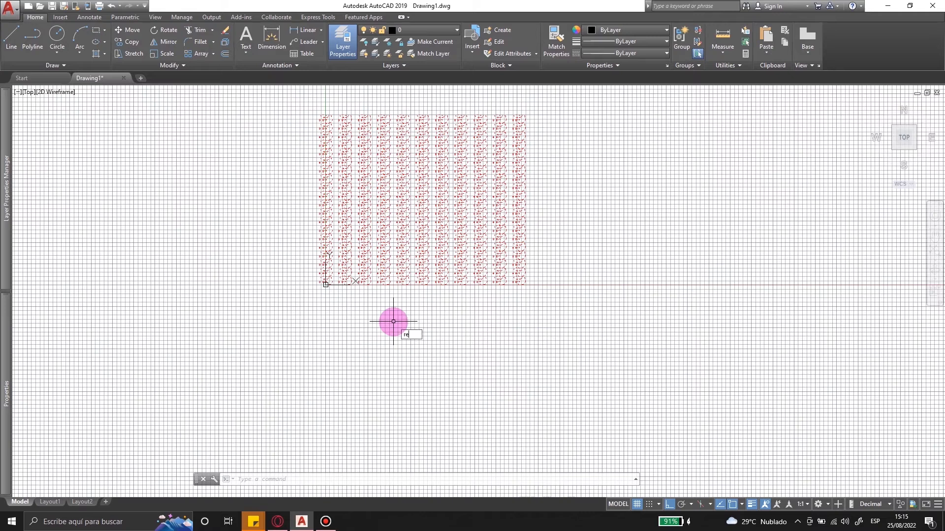
type("C")
key("Return")
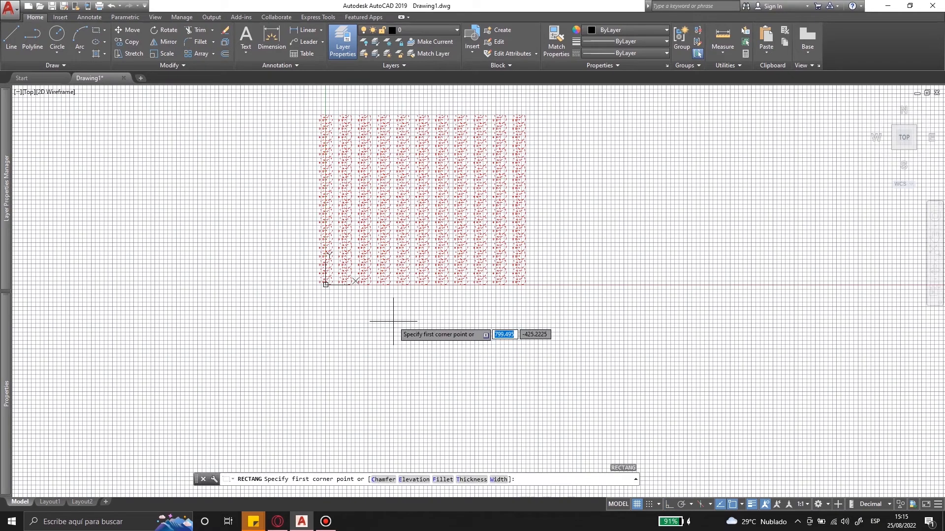
left_click(302, 109)
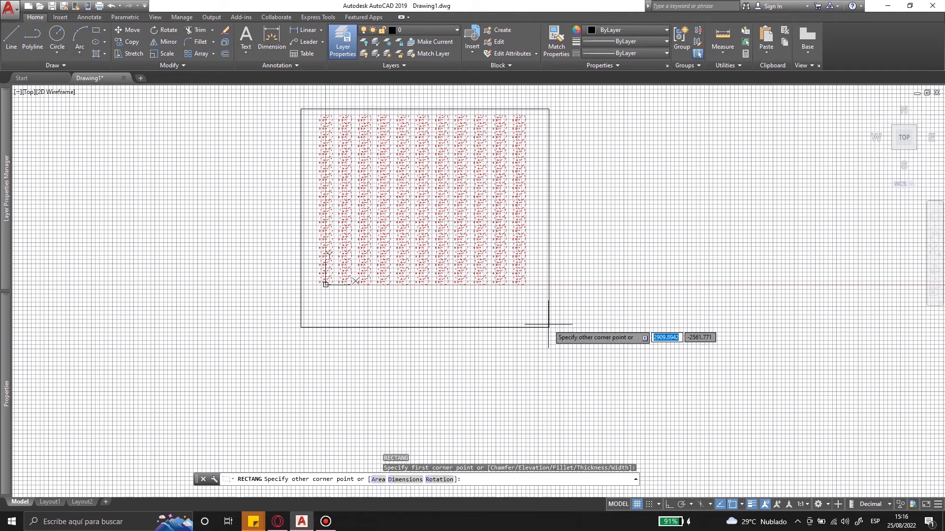
left_click(543, 296)
key("Escape")
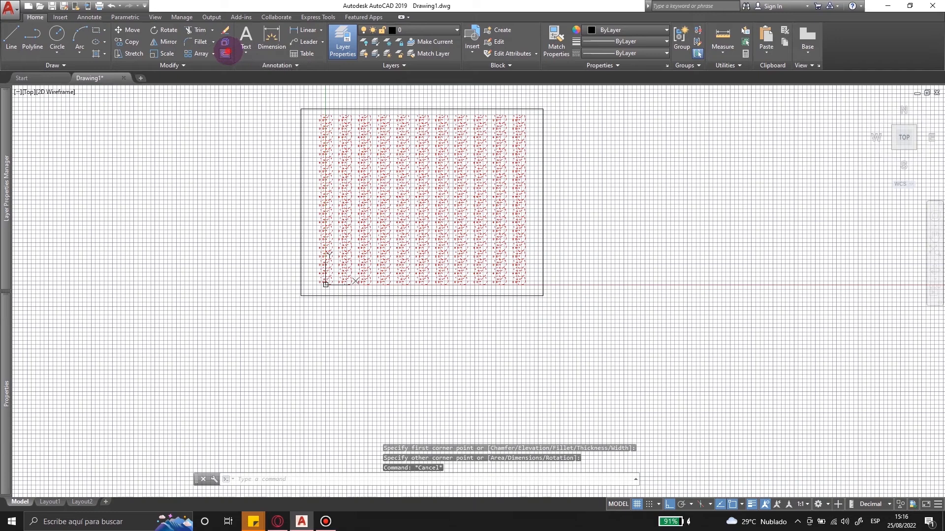
Offset the rectangle outward by a picked distance of about 254 units.
left_click(226, 53)
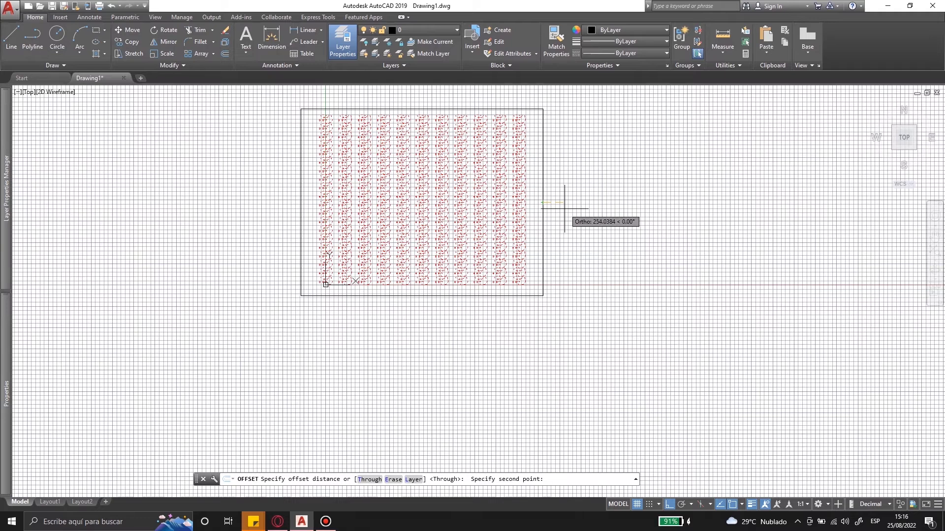
left_click(565, 208)
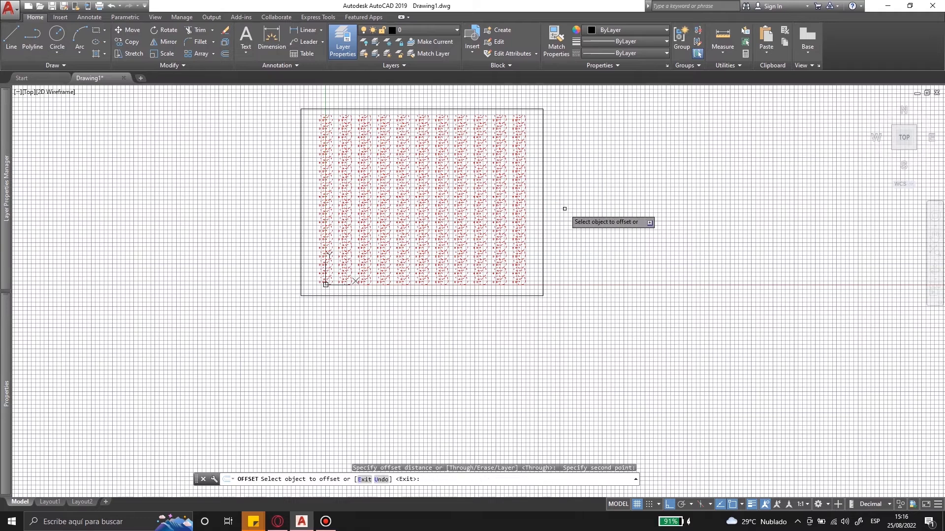
left_click(544, 239)
left_click(594, 256)
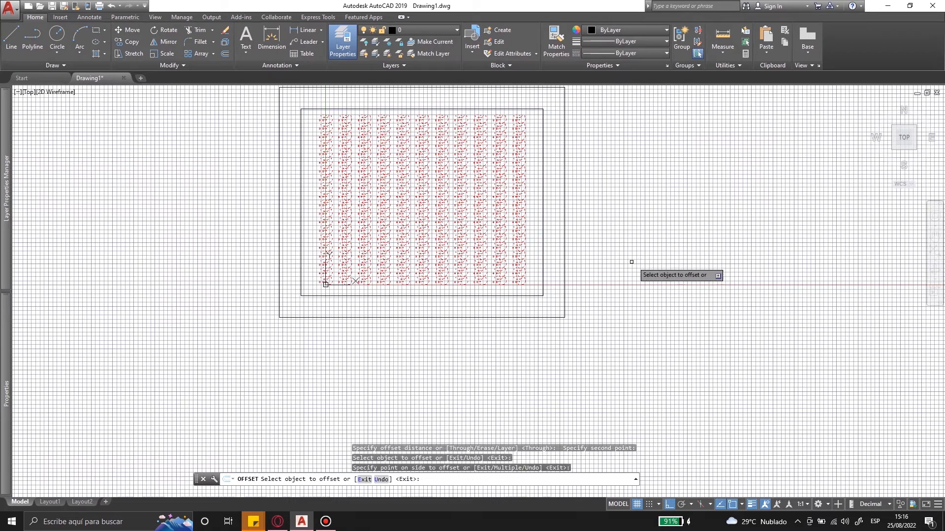
key("Escape")
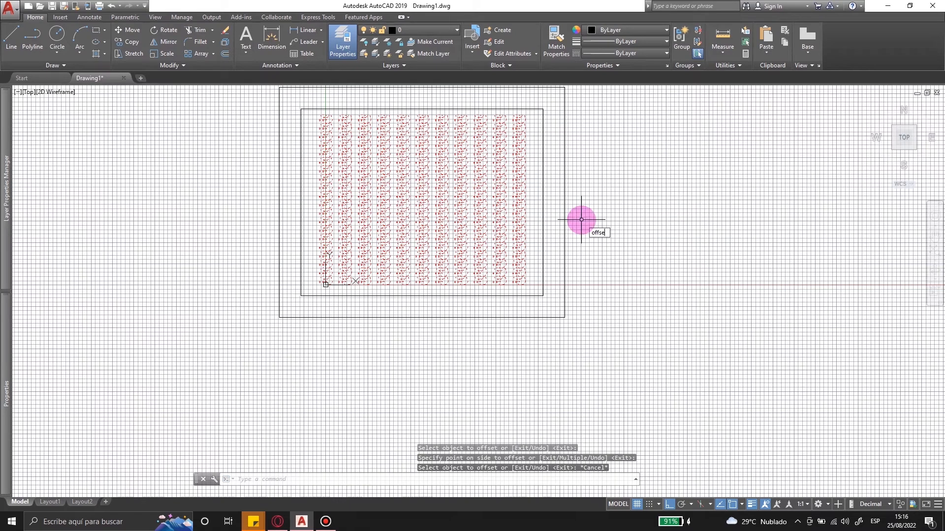
Offset the outer rectangle outward by 100 units to form a double frame.
key("Return")
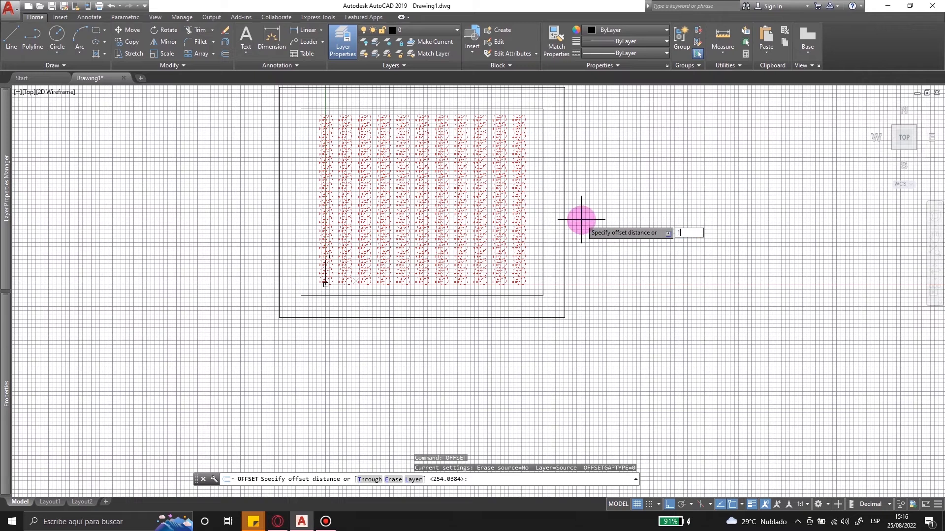
key("Return")
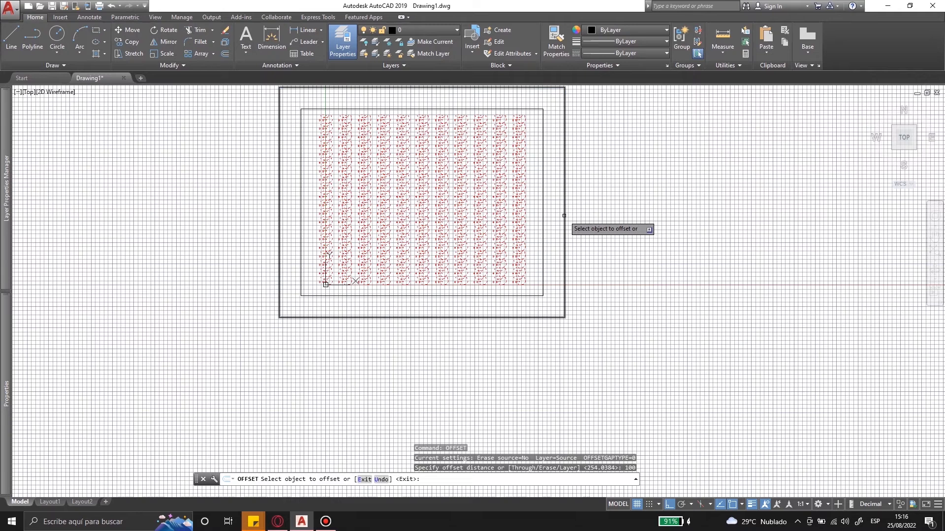
left_click(566, 216)
left_click(610, 219)
key("Escape")
scroll(603, 328, "down", 4)
scroll(573, 309, "up", 4)
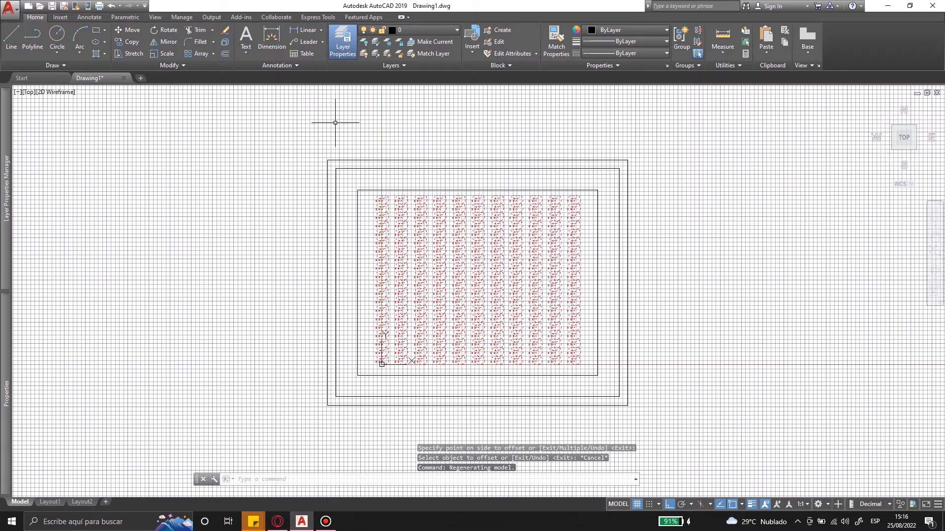
Add the multiline text "RESIDENCIAS" above the frame around the array.
scroll(319, 138, "down", 2)
left_click(297, 65)
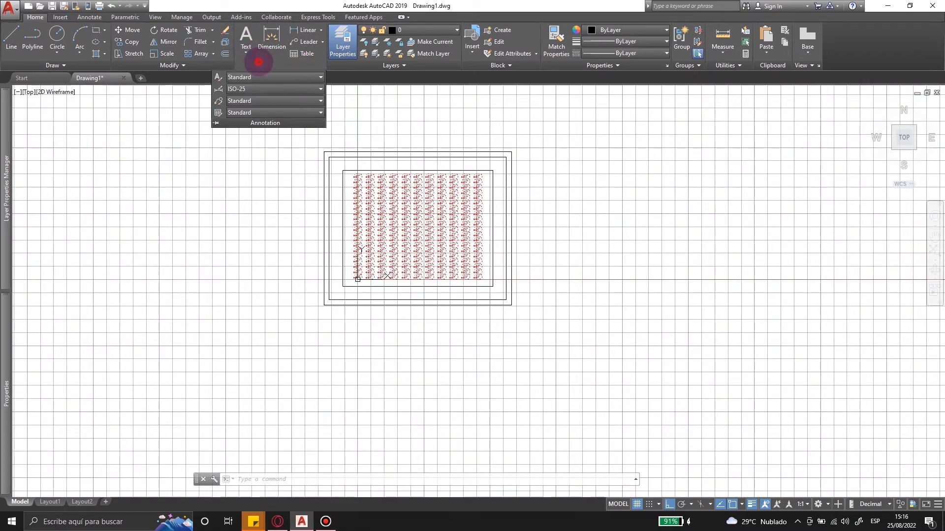
left_click(578, 181)
key("Escape")
left_click(246, 49)
left_click(239, 73)
left_click(412, 106)
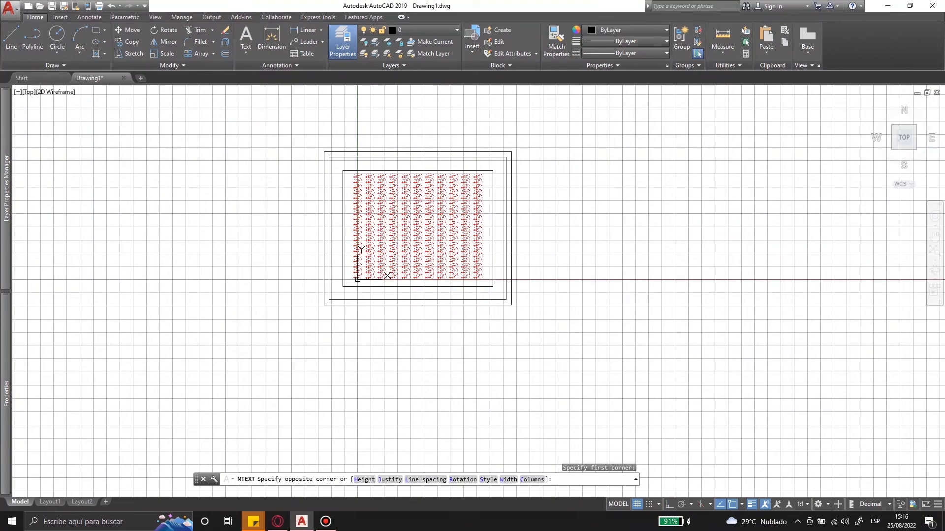
left_click(603, 138)
key("Caps_Lock")
type("RESIDENCIAS")
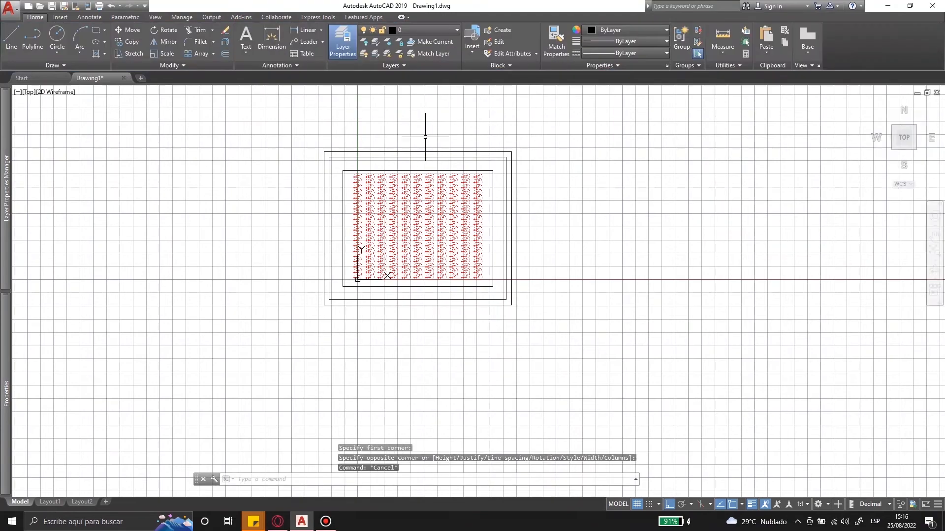
Narrow the text box of the RESIDENCIAS text by stretching its far side in close to the lettering.
scroll(411, 139, "down", 2)
scroll(384, 148, "up", 4)
scroll(371, 203, "down", 8)
left_click(326, 168)
left_click(443, 212)
scroll(362, 206, "up", 10)
scroll(369, 171, "up", 8)
scroll(344, 220, "down", 15)
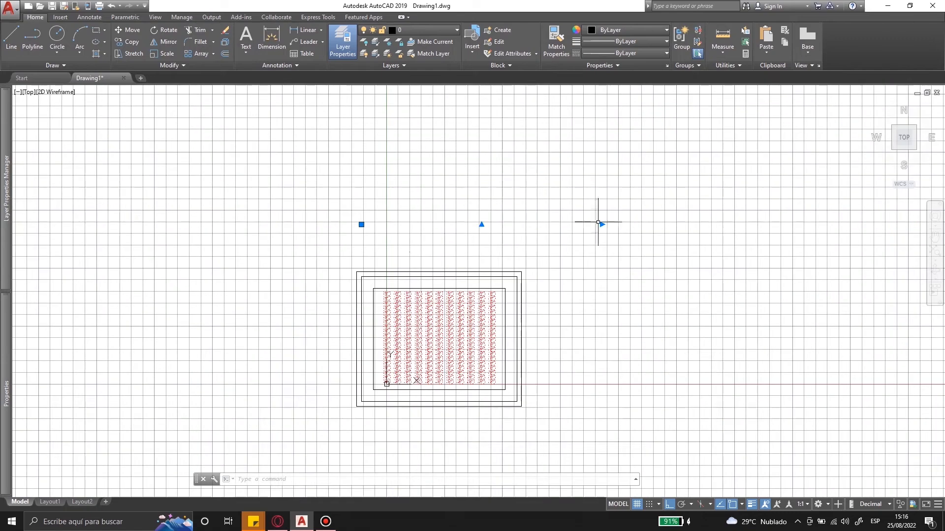
left_click(601, 224)
scroll(366, 234, "up", 8)
left_click(364, 207)
key("Escape")
Scale the RECUADROS text by reference from its insertion point, picking its lettering width as the reference and setting the new length to 3000.
left_click(315, 153)
left_click(377, 197)
type("SCL")
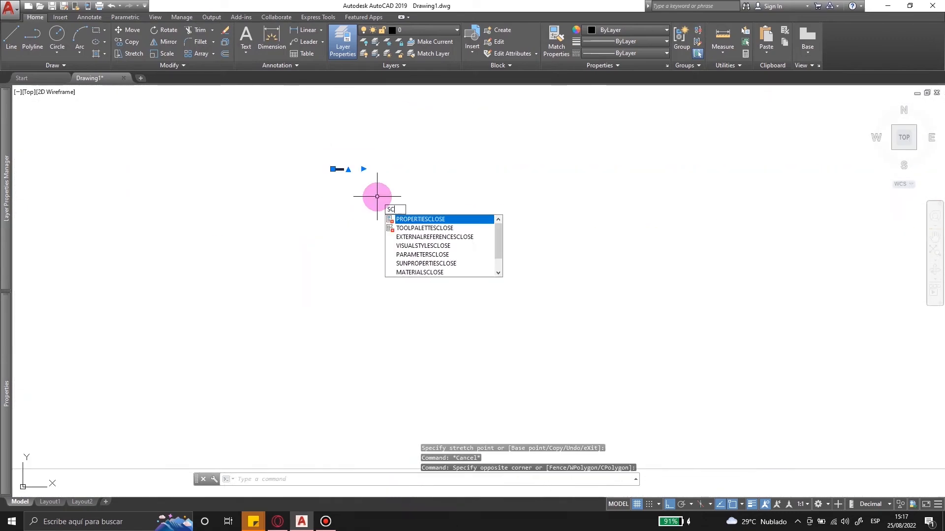
key("BackSpace")
key("Return")
left_click(332, 169)
type("R")
key("Return")
left_click(332, 169)
scroll(341, 171, "up", 8)
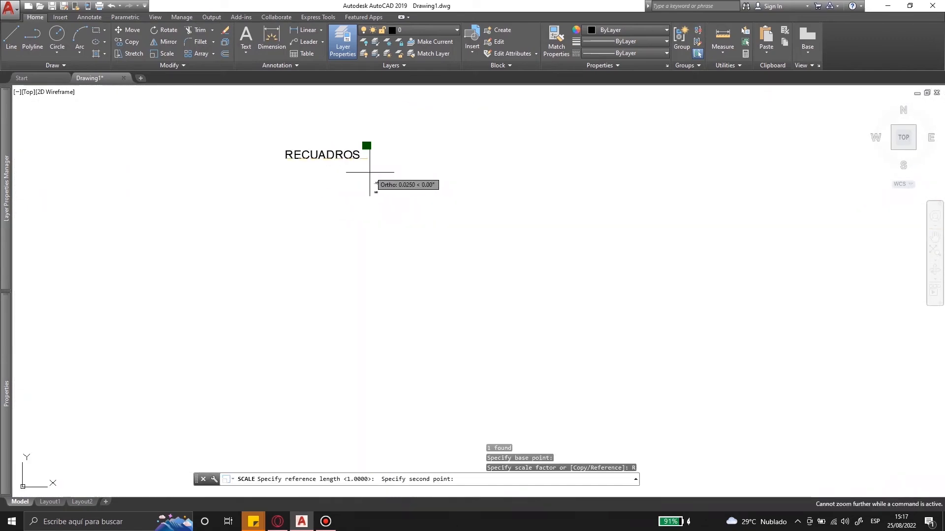
left_click(375, 172)
scroll(369, 168, "down", 10)
scroll(491, 184, "up", 8)
type("3000")
key("Return")
Move the enlarged RECUADROS text so that it sits just above the double frame.
left_click(473, 183)
left_click(415, 160)
type("M")
key("Return")
left_click(416, 161)
left_click(443, 190)
scroll(446, 193, "up", 4)
key("Escape")
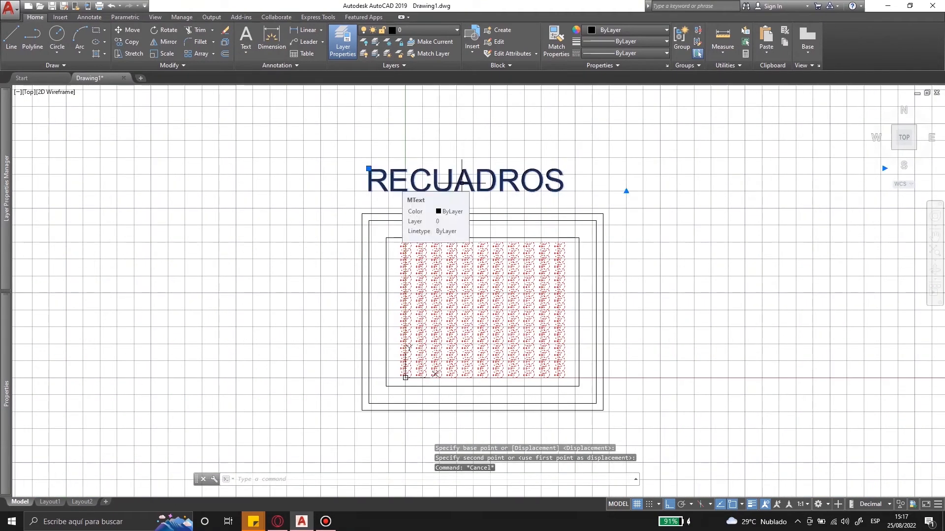
Add a second line "DE" to the RECUADROS text and insert a diameter symbol after it.
double_click(576, 183)
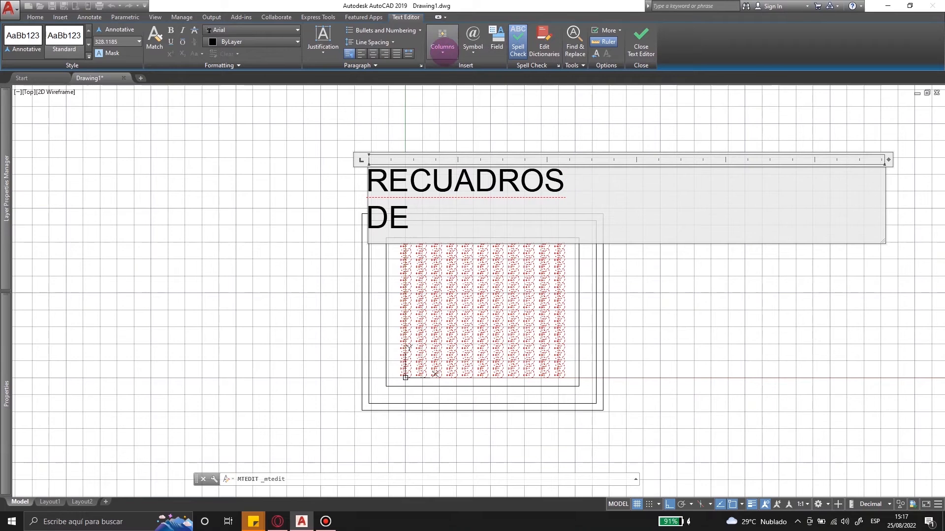
left_click(442, 39)
left_click(416, 59)
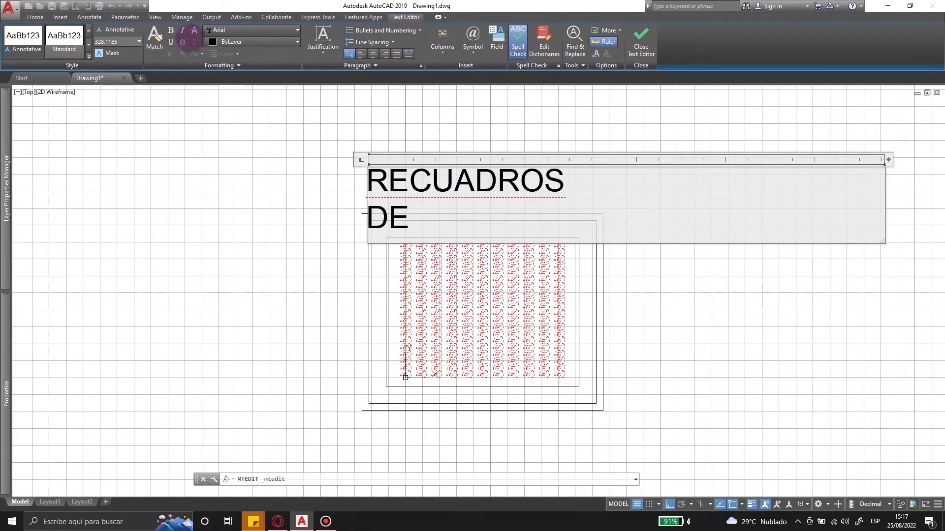
left_click(472, 52)
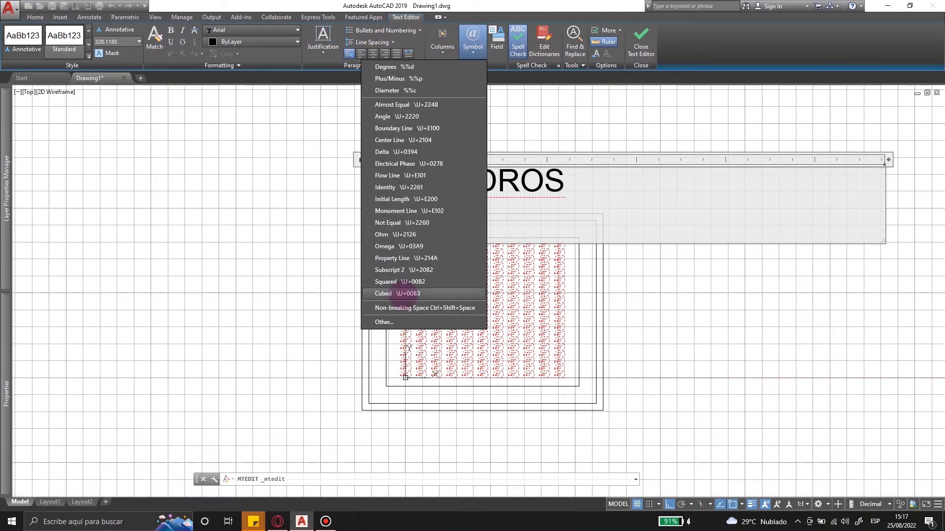
left_click(596, 191)
left_click(423, 217)
left_click(472, 51)
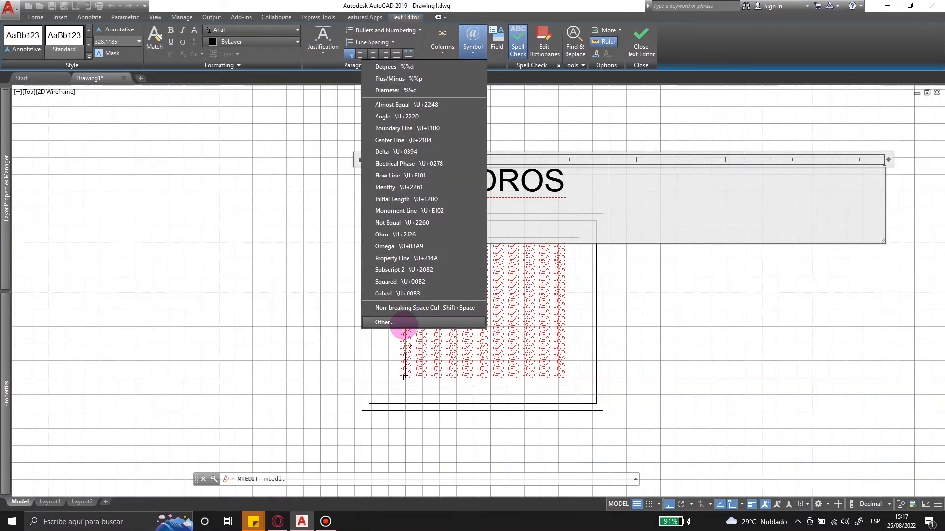
left_click(394, 90)
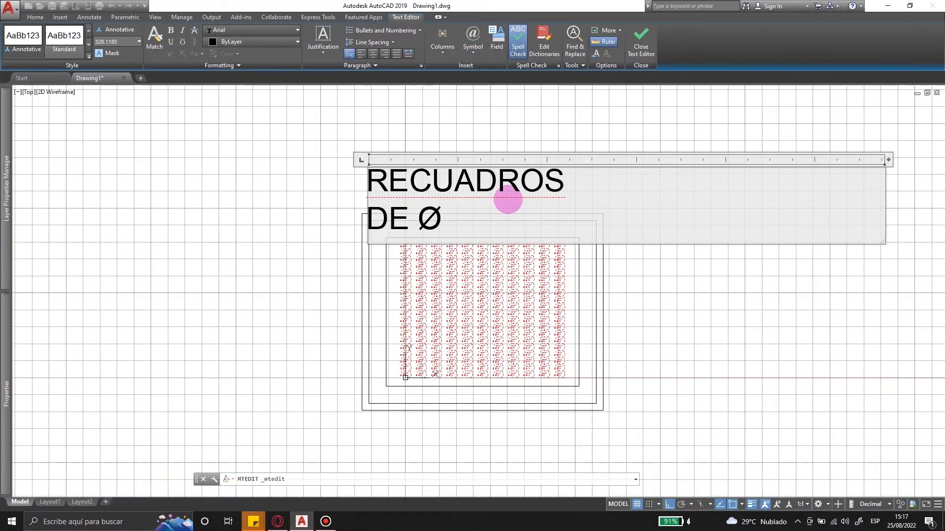
Insert the squared symbol after the diameter symbol and finish editing the text.
left_click(472, 46)
left_click(407, 277)
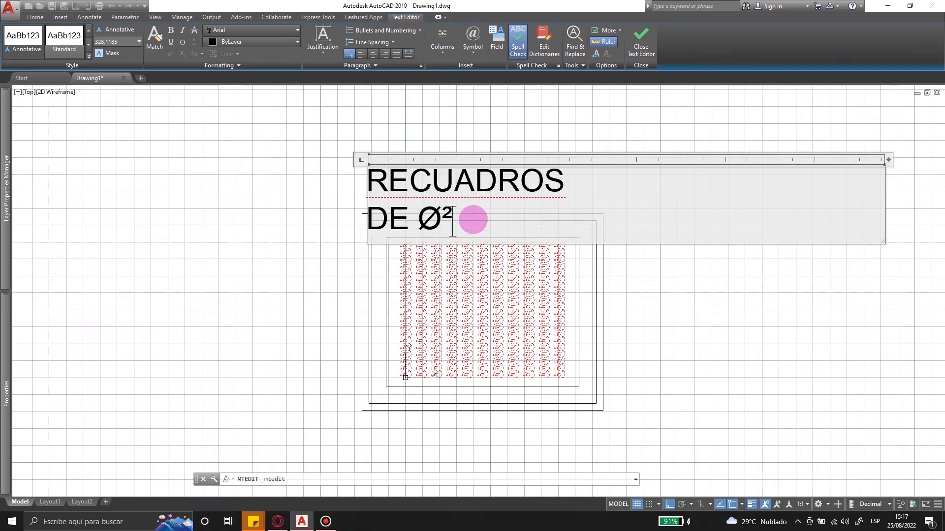
key("ctrl+a")
left_click(472, 46)
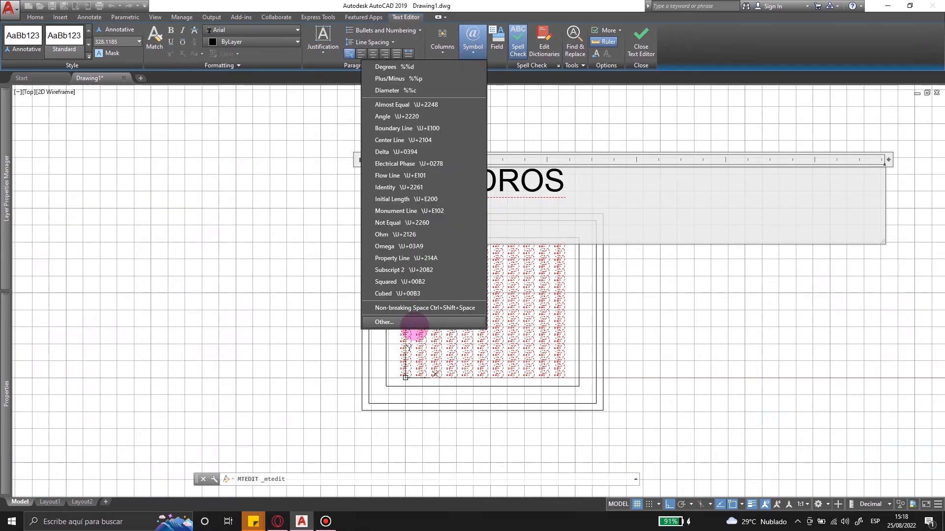
left_click(573, 178)
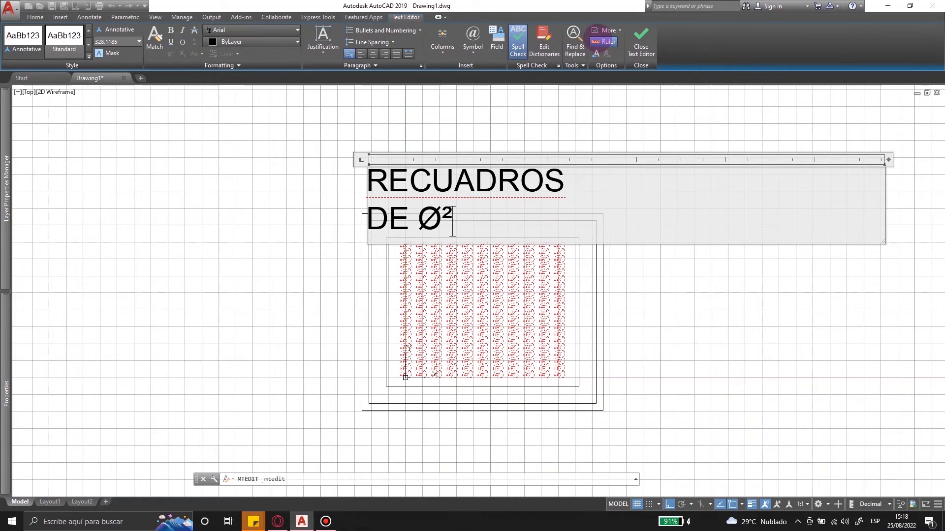
left_click(640, 41)
middle_click_drag(448, 212, 444, 204)
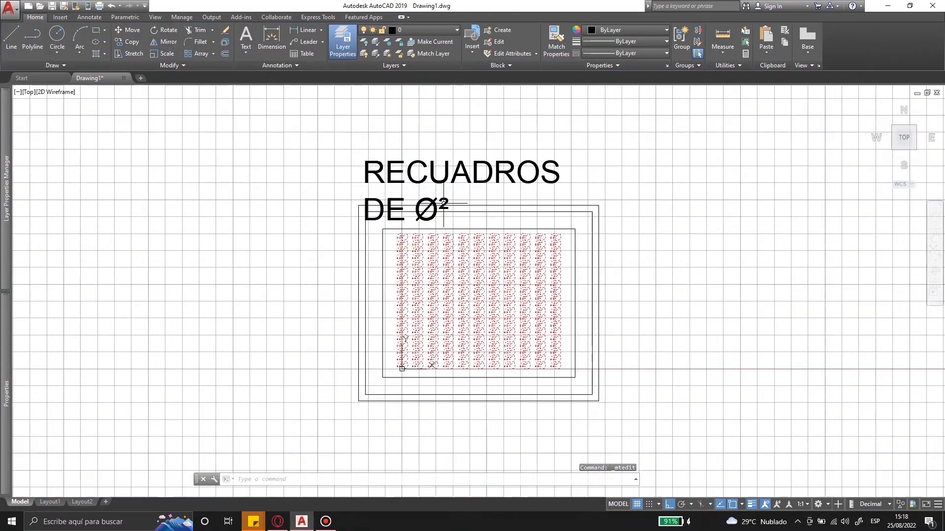
Place a horizontal dimension above the RECUADROS text, spanning from just before the lettering to just beyond the frame.
left_click(424, 173)
left_click(412, 172)
key("Escape")
left_click(271, 42)
left_click(347, 153)
left_click(609, 164)
left_click(608, 129)
key("Escape")
left_click(551, 130)
left_click(520, 141)
key("Escape")
Add an aligned dimension along the vertical side of the outer frame farthest from the origin, with its line outside the frame.
left_click(321, 30)
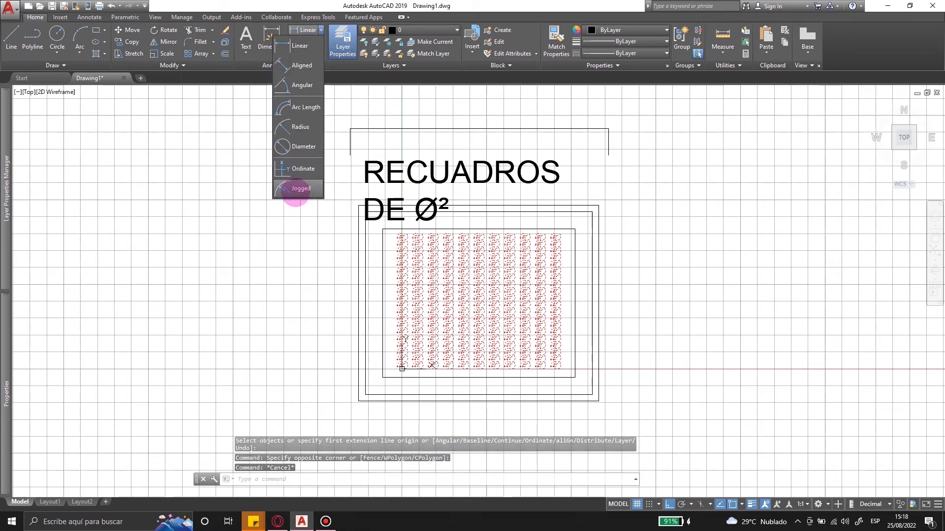
left_click(302, 66)
left_click(599, 401)
left_click(649, 297)
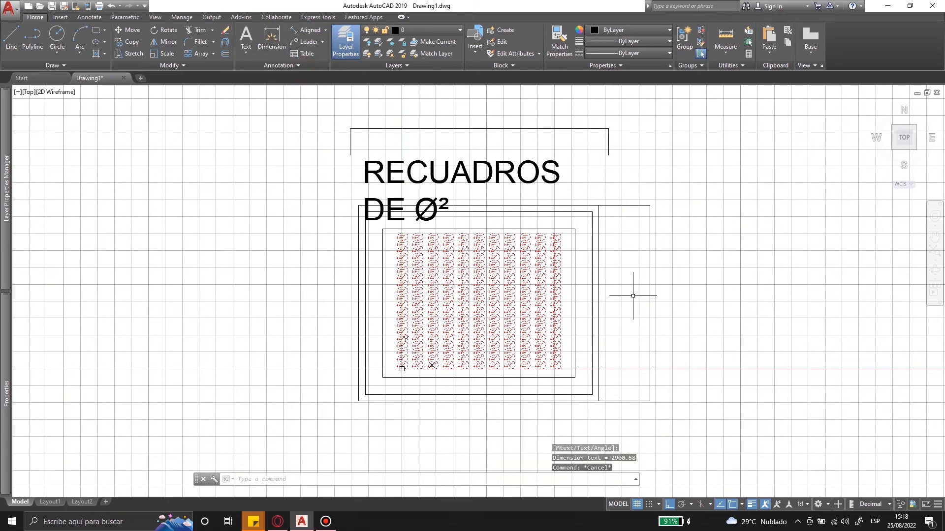
Turn off ortho and draw a single-segment polyline diagonally across the whole framed drawing.
type("pl")
key("Return")
left_click(243, 373)
left_click(670, 503)
left_click(721, 215)
key("Escape")
Draw a three-point arc joining both ends of the diagonal line through the outer frame's lower corner.
type("a")
key("Return")
left_click(242, 373)
left_click(599, 401)
left_click(720, 215)
scroll(711, 152, "down", 4)
scroll(689, 212, "up", 4)
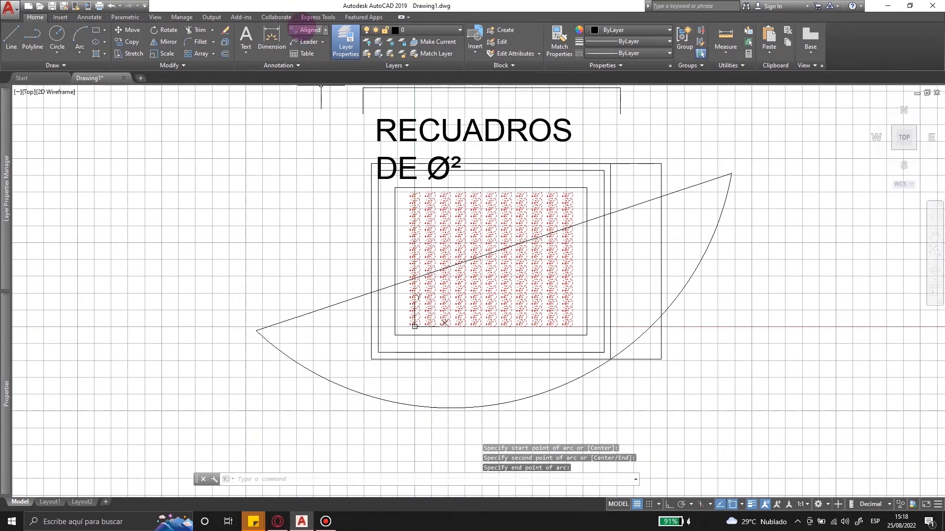
Add an aligned dimension to the diagonal line, placed above it.
left_click(309, 31)
left_click(256, 331)
left_click(732, 173)
left_click(701, 127)
Add an angular dimension to the large arc, placed outside the curve.
left_click(325, 31)
left_click(309, 87)
left_click(529, 398)
left_click(600, 408)
key("Escape")
scroll(600, 398, "down", 2)
scroll(604, 295, "up", 2)
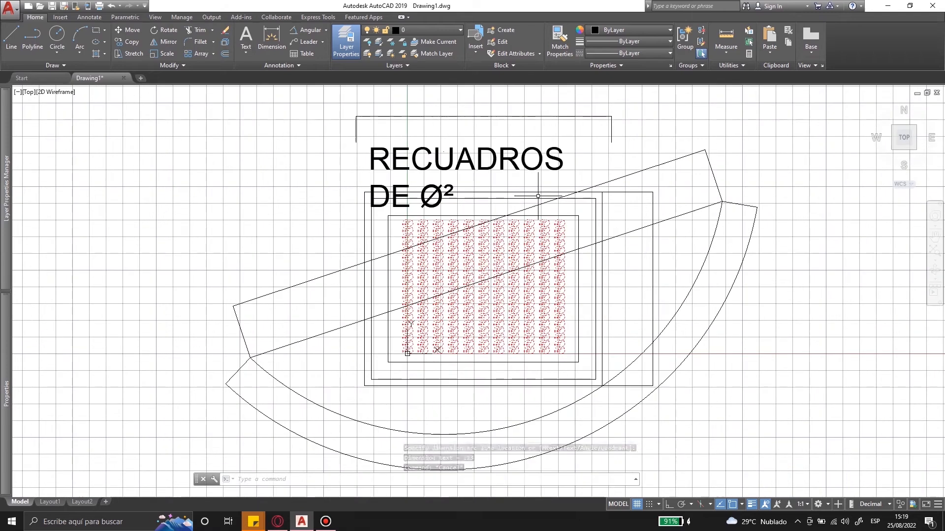
Add a multileader with the text "RECUADRO" pointing to the outer frame's upper corner.
left_click(309, 41)
left_click(602, 191)
type("RECUADRO")
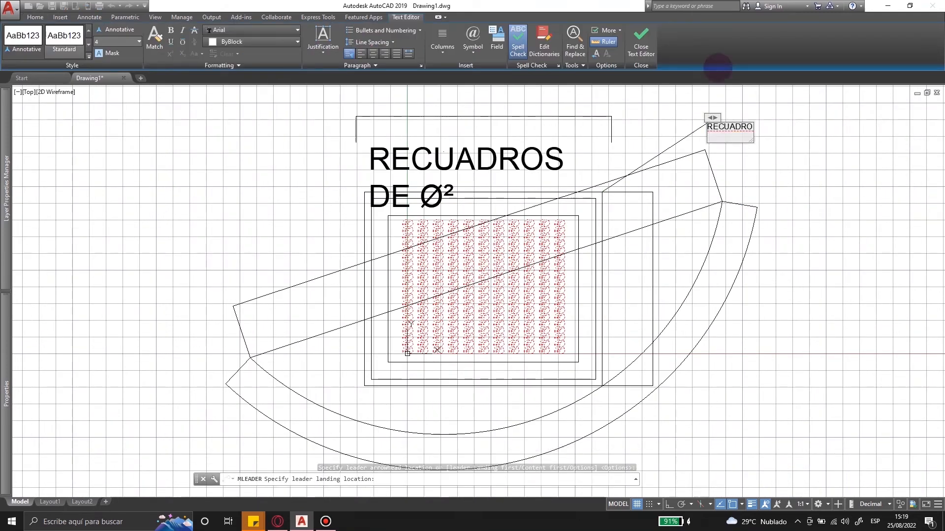
left_click(647, 41)
left_click(713, 129)
left_click(713, 128)
key("Escape")
left_click(298, 65)
left_click(303, 53)
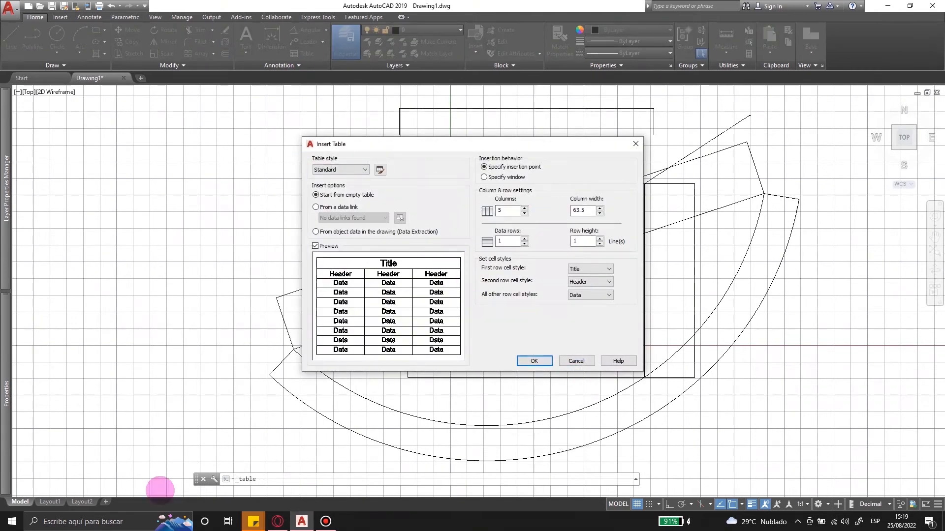
left_click(535, 362)
key("Escape")
scroll(528, 297, "down", 2)
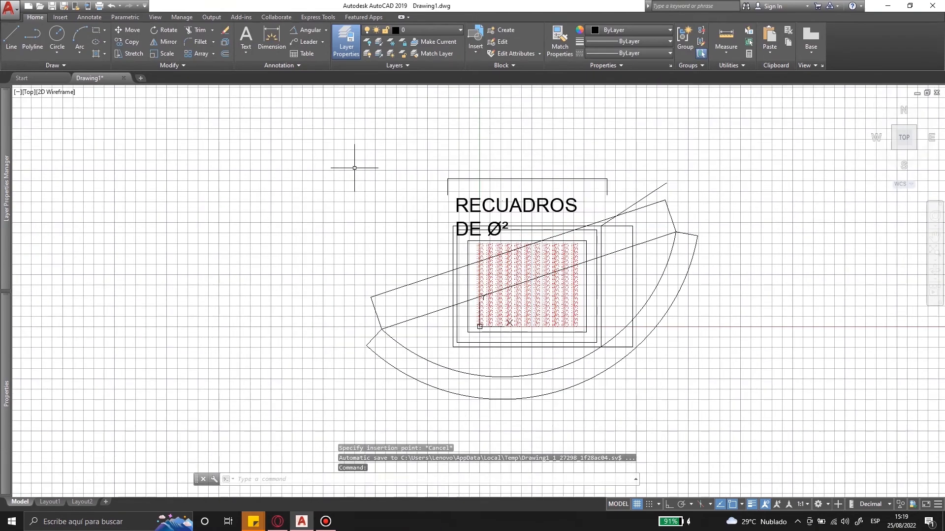
left_click(649, 162)
left_click(571, 183)
key("Escape")
key("Escape")
Change the Standard text style's font to Bahnschrift Condensed and apply it.
left_click(89, 18)
left_click(731, 162)
left_click(566, 183)
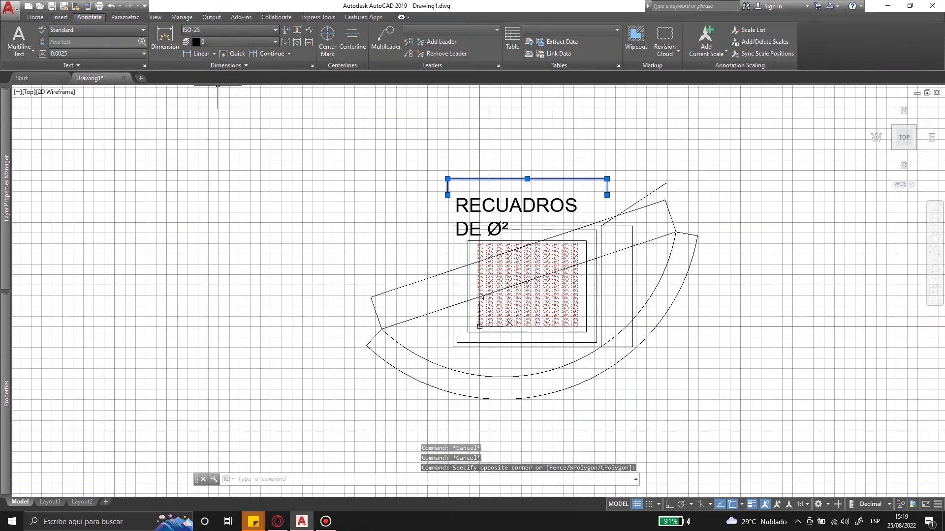
left_click(96, 29)
left_click(76, 86)
left_click(146, 190)
left_click(312, 261)
left_click(274, 194)
left_click(261, 294)
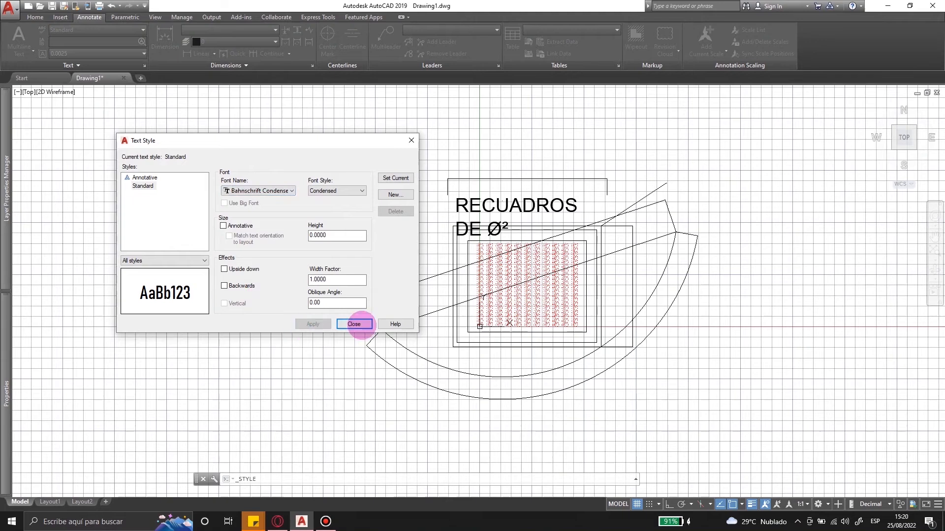
left_click(348, 327)
Open the ISO-25 dimension style for modification and set its text alignment to horizontal.
left_click(635, 164)
left_click(581, 185)
key("Escape")
left_click(635, 165)
left_click(580, 186)
scroll(541, 196, "down", 1)
left_click(243, 31)
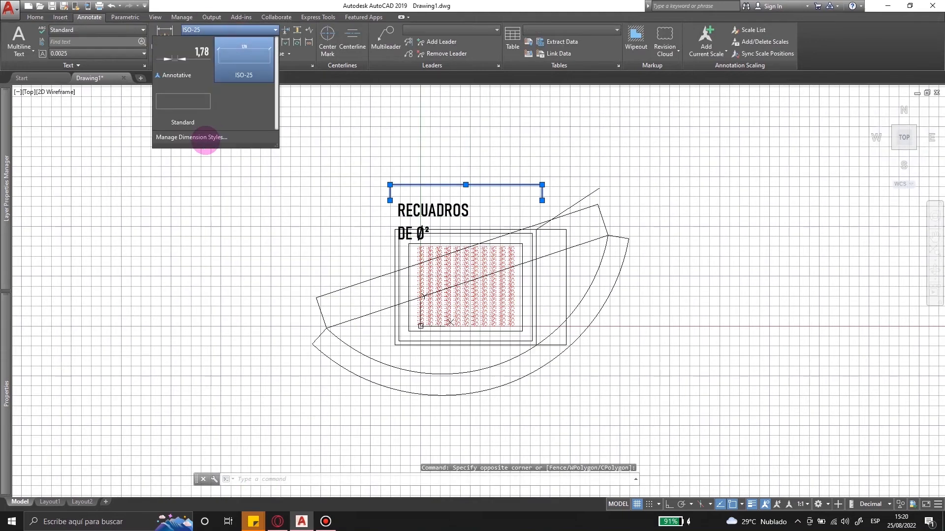
left_click(203, 136)
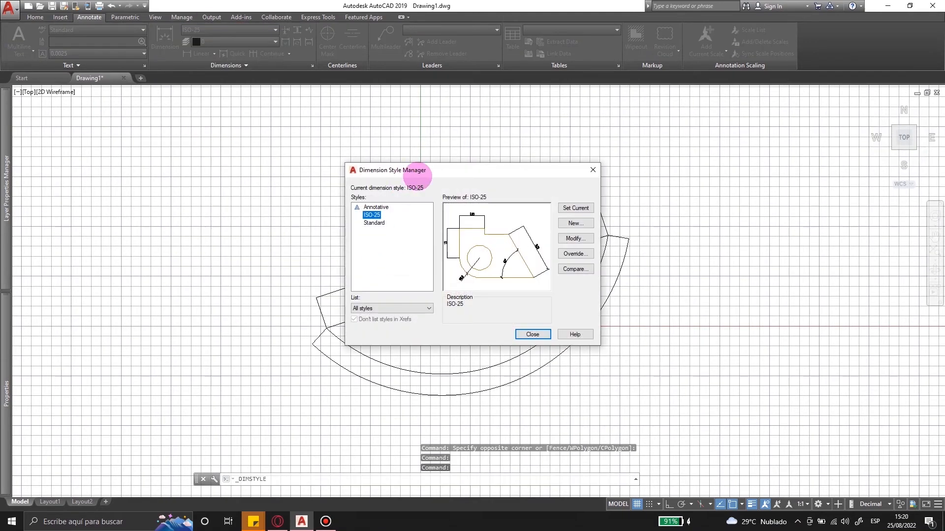
left_click_drag(405, 171, 130, 145)
left_click(285, 216)
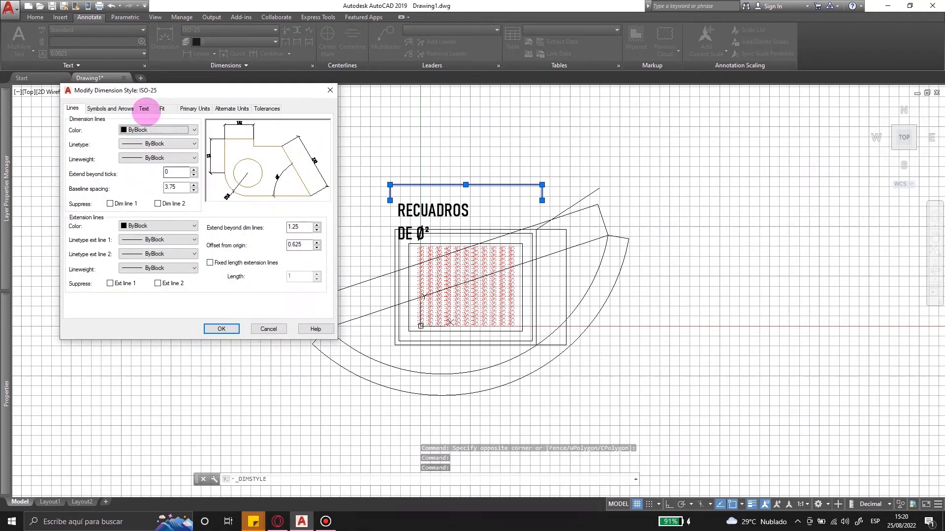
left_click(143, 109)
left_click(214, 239)
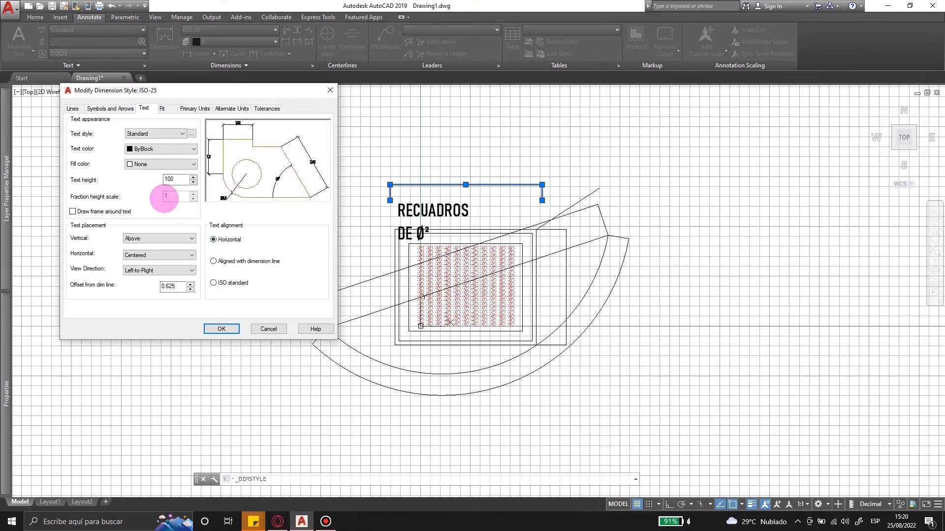
Set the ISO-25 style's arrow size to 200 and its text height to 2000.
left_click(110, 109)
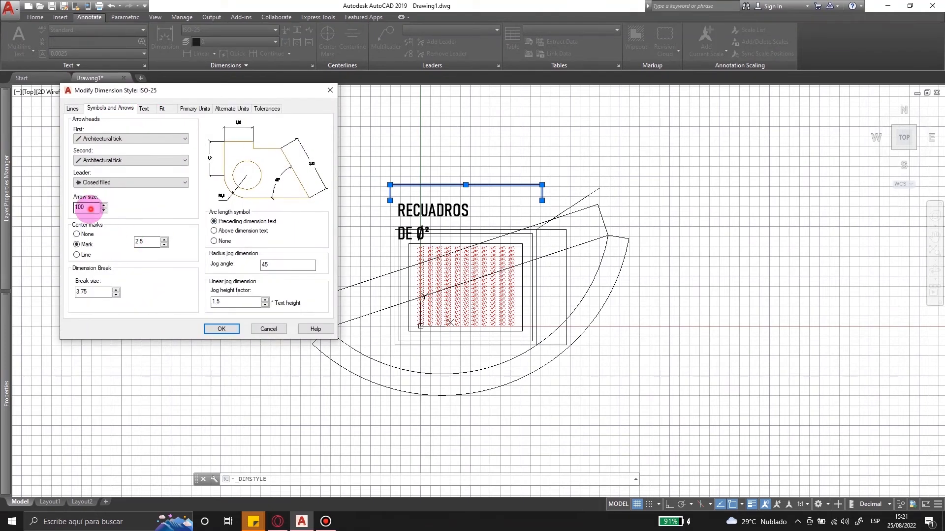
left_click_drag(85, 208, 72, 208)
type("200")
left_click(143, 109)
left_click_drag(178, 180, 71, 208)
type("2000")
Set ISO-25's arrow size to 1000 and its break size, baseline spacing, extension beyond dimension lines and origin offset to 900, and accept the changes.
left_click(111, 108)
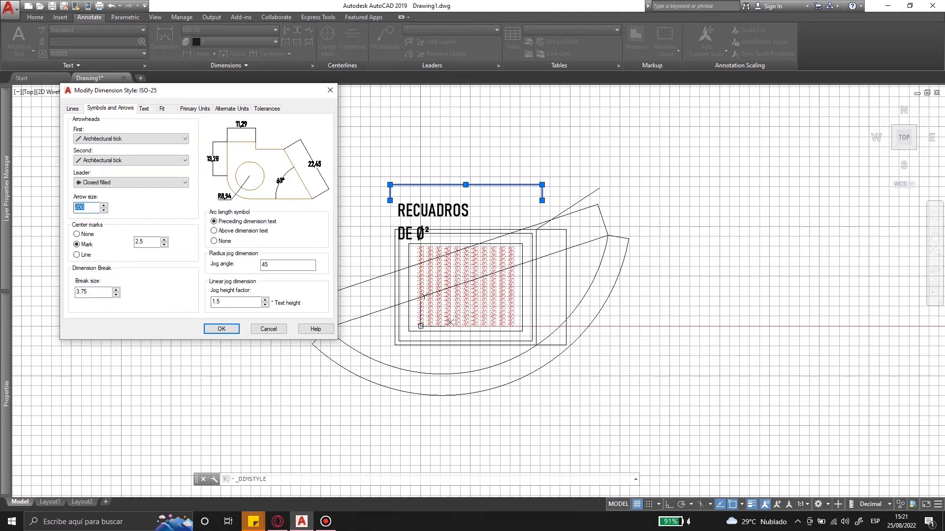
type("1000")
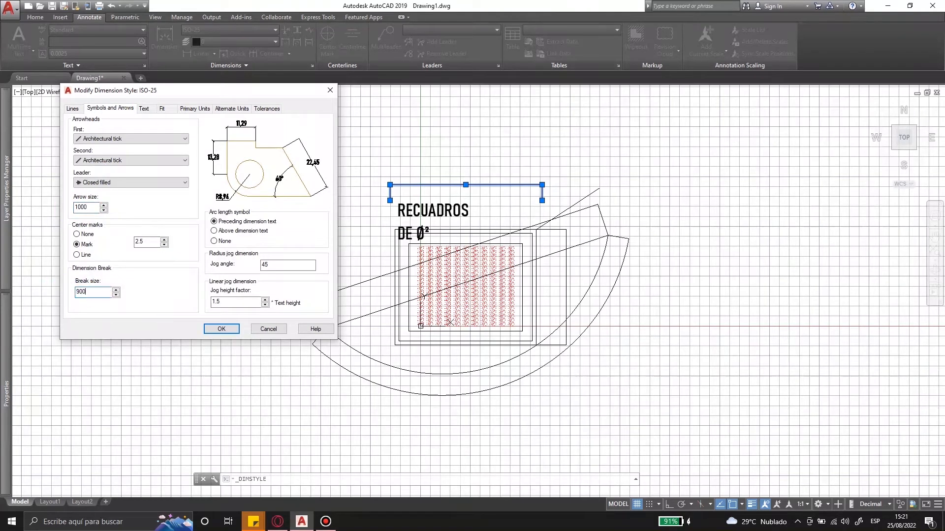
left_click(143, 109)
left_click(162, 109)
left_click(72, 108)
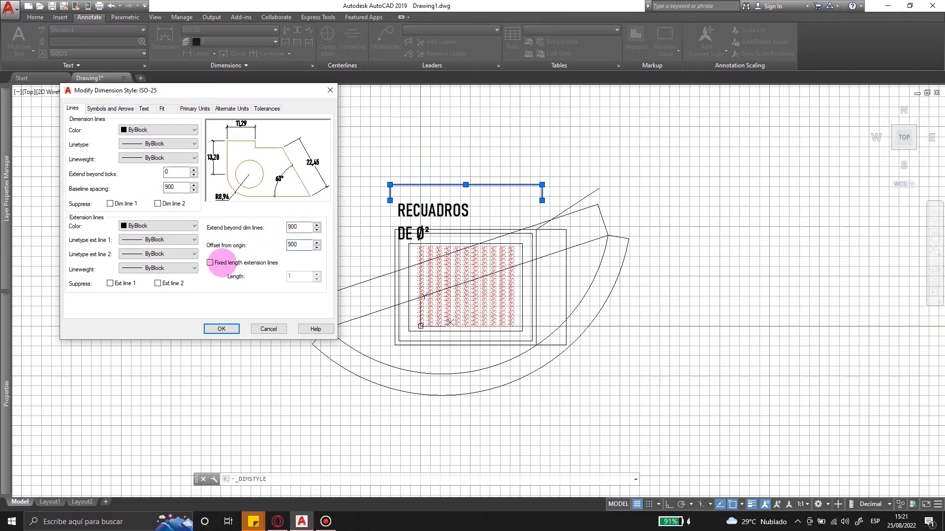
left_click(143, 109)
left_click(224, 328)
Inspect the dimension above the text and the rest of the drawing up close to check the modified dimension style.
scroll(469, 185, "up", 7)
left_click(458, 193)
scroll(496, 222, "down", 5)
key("Escape")
left_click(462, 291)
scroll(462, 285, "up", 10)
scroll(604, 268, "down", 5)
scroll(603, 269, "down", 8)
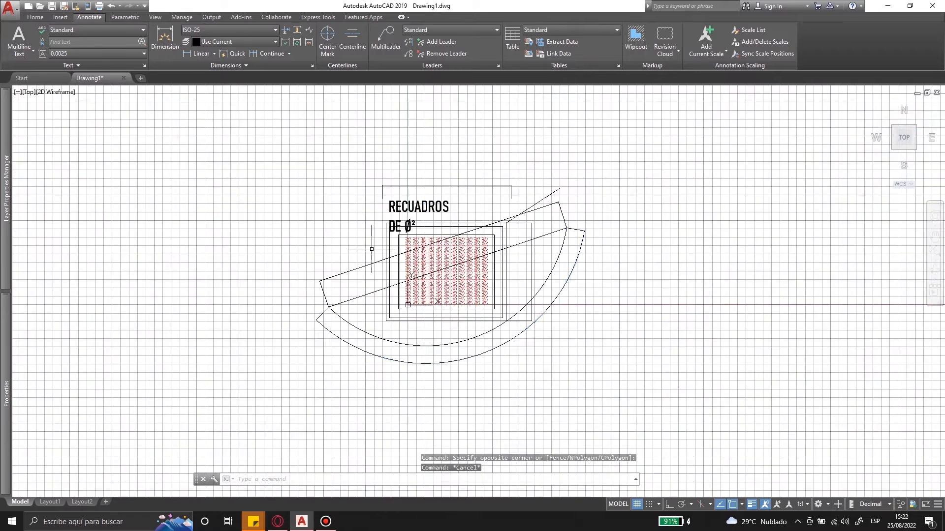
key("Escape")
Create two new layers named ROJO and VERDE.
scroll(506, 257, "up", 2)
left_click(35, 17)
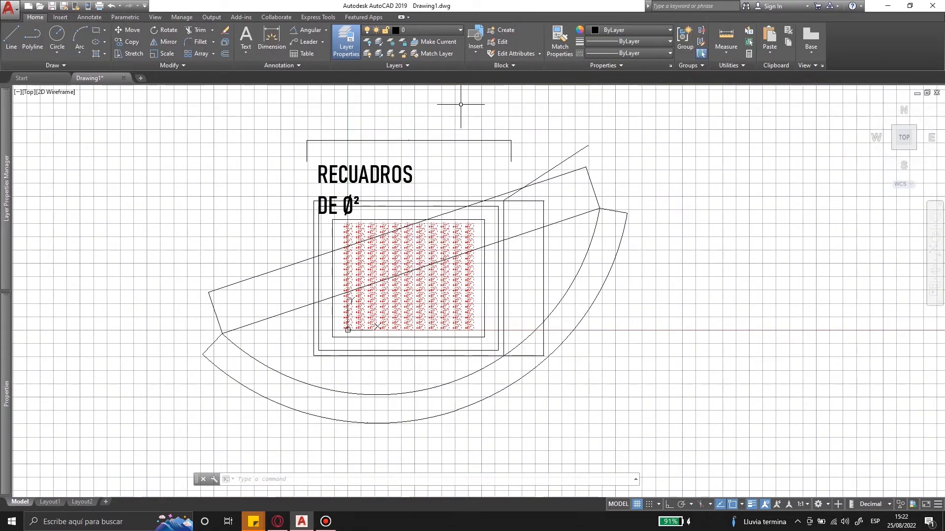
left_click(347, 47)
left_click(347, 40)
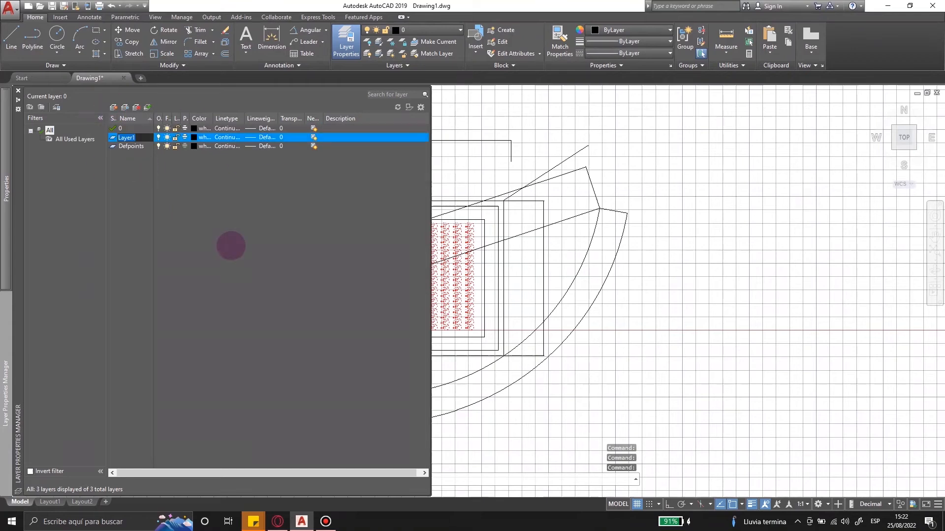
key("Caps_Lock")
type(",VERDE")
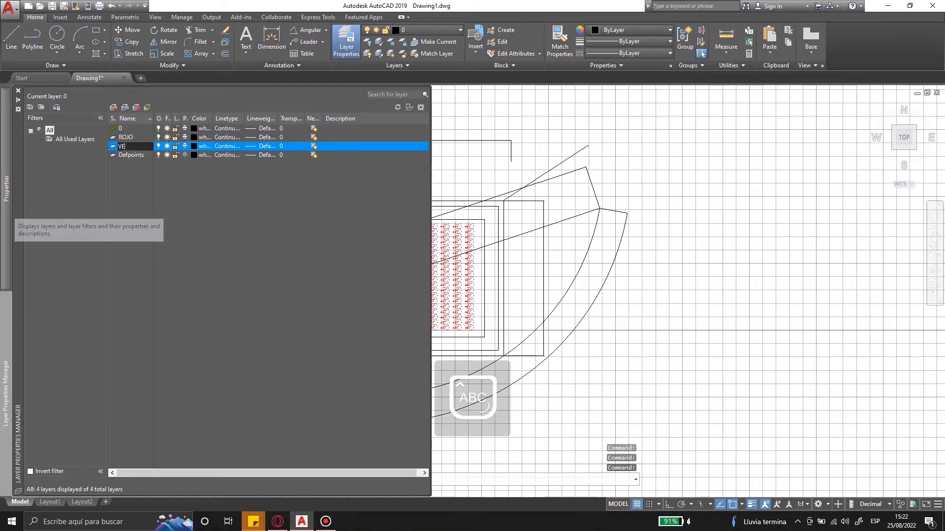
Set the ROJO layer's color to red and the VERDE layer's color to index 70.
left_click(194, 137)
left_click(389, 281)
left_click(450, 337)
left_click(193, 145)
left_click(424, 226)
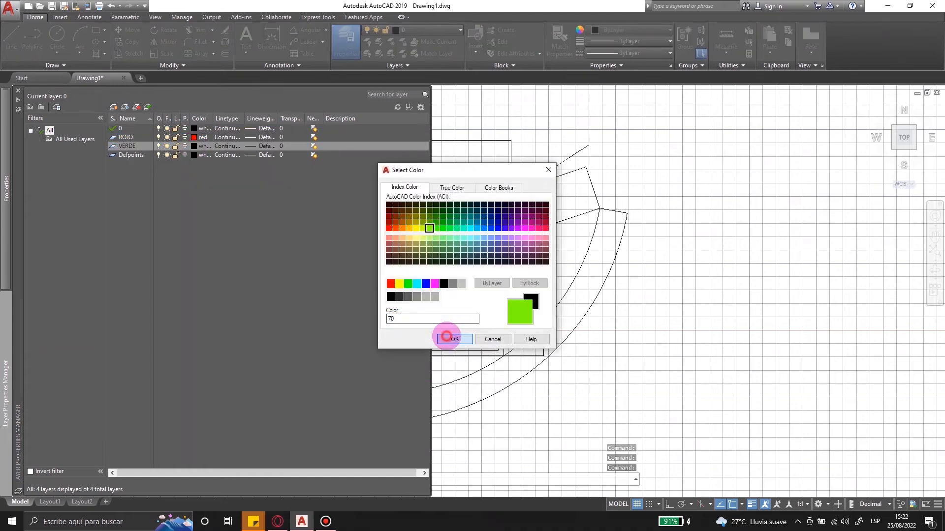
left_click(449, 338)
mouse_move(6, 187)
mouse_move(2, 314)
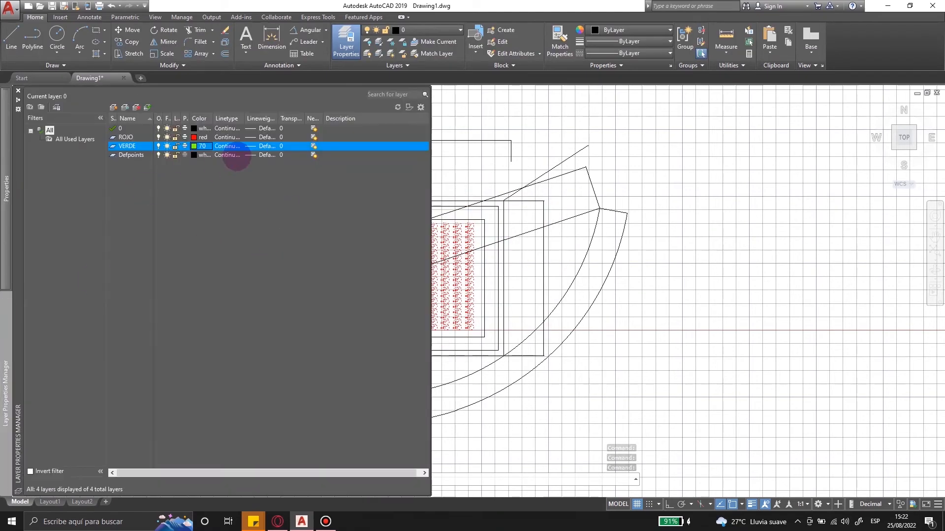
Assign a dashed ACAD_ISO linetype to the VERDE layer.
left_click(230, 146)
left_click(368, 190)
left_click(304, 261)
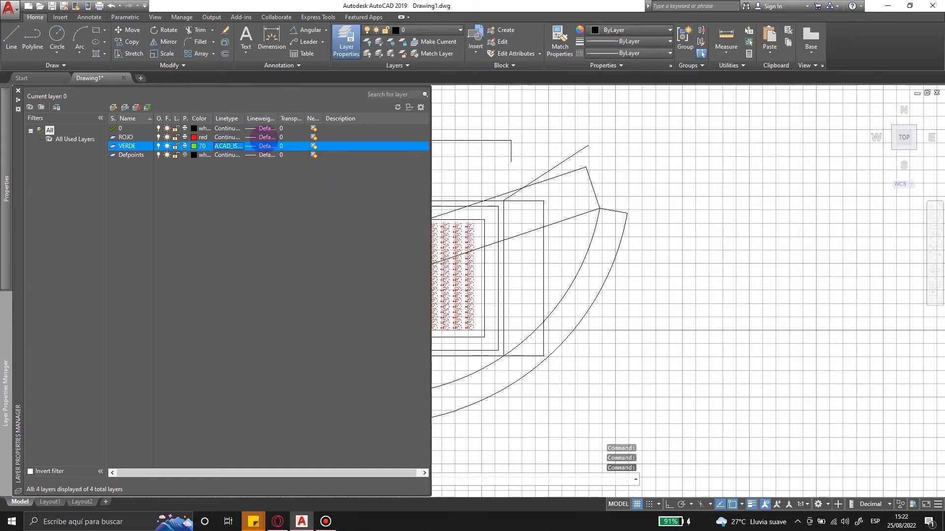
Set the lineweight of the ROJO, VERDE and 0 layers to 0.00 mm and adjust the layer list's columns.
left_click(265, 138)
left_click(324, 278)
left_click(268, 146)
left_click(370, 159)
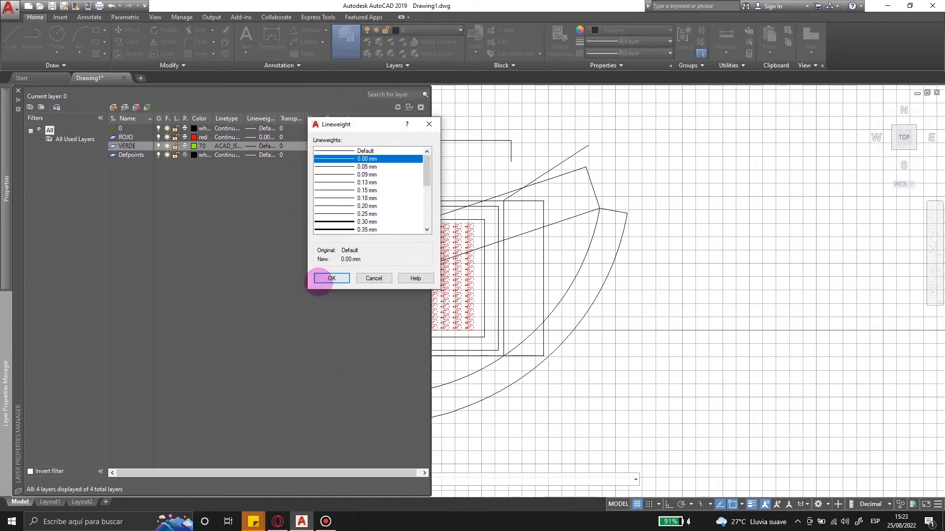
left_click(320, 279)
left_click(265, 128)
left_click(368, 159)
left_click(331, 279)
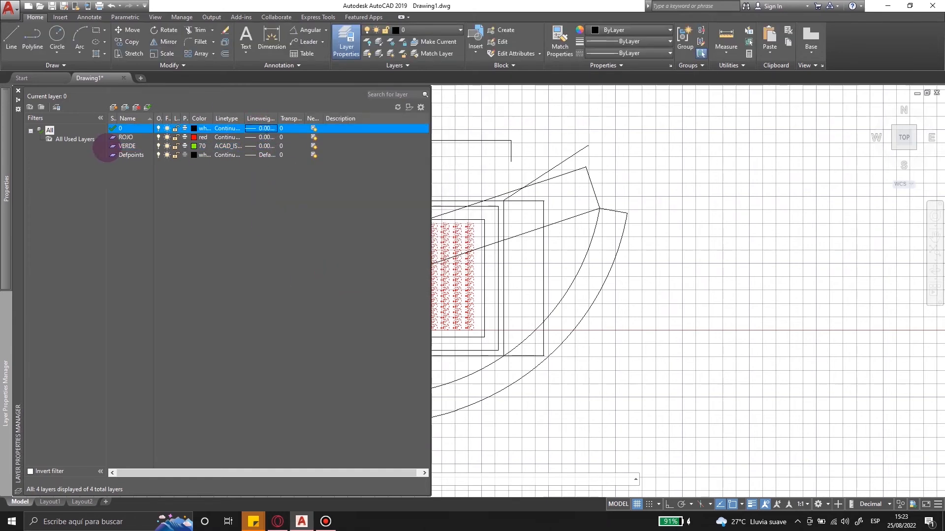
left_click(313, 118)
mouse_move(324, 118)
left_mouse_down()
mouse_move(351, 119)
mouse_move(322, 118)
left_mouse_up()
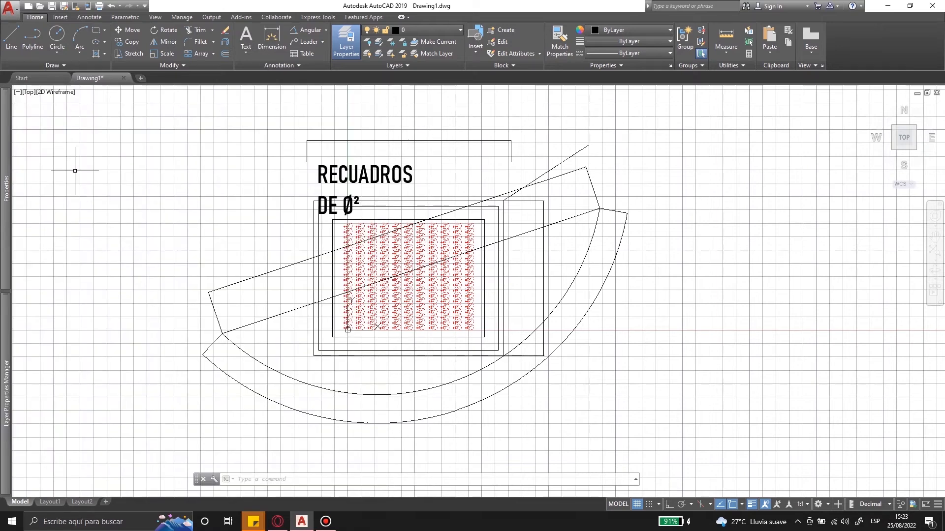
Move the thick-bordered rectangular frame around the array onto the VERDE layer and clear the selection.
scroll(282, 197, "down", 2)
scroll(464, 255, "up", 2)
scroll(464, 255, "down", 2)
scroll(379, 217, "up", 2)
left_click(491, 263)
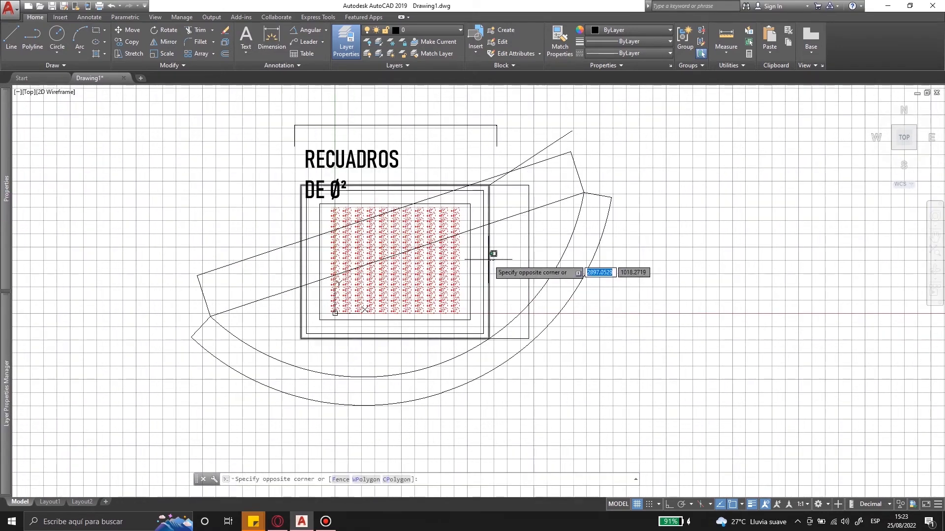
left_click(488, 262)
left_click(439, 34)
left_click(414, 43)
scroll(487, 236, "up", 5)
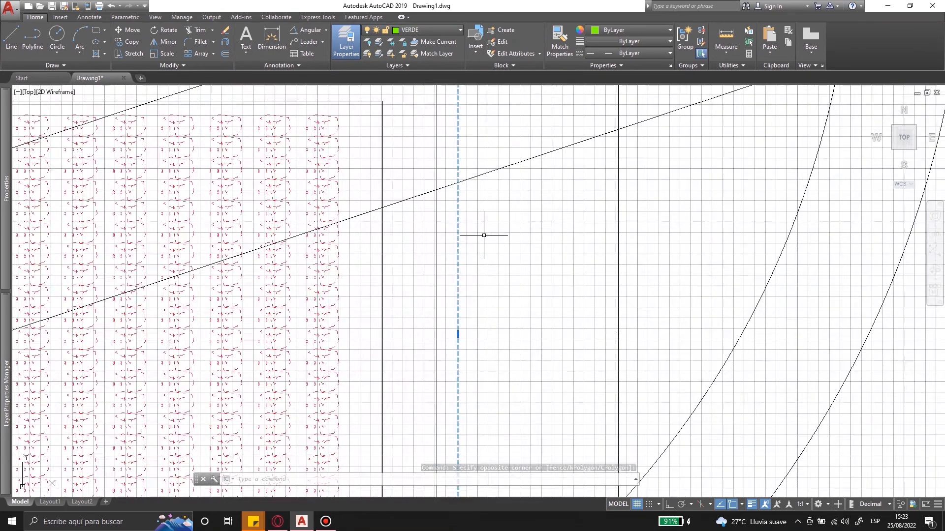
scroll(508, 235, "down", 4)
key("Escape")
key("Escape")
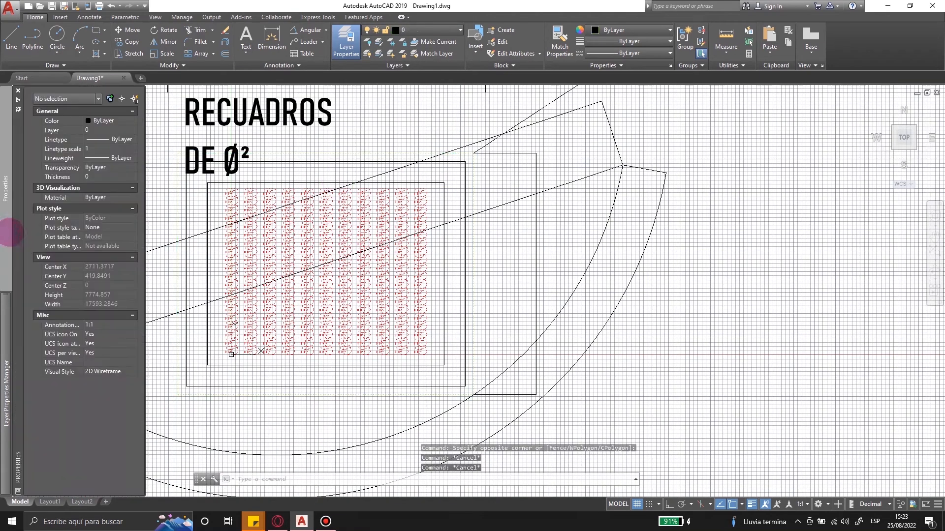
Give the VERDE layer a thicker lineweight and check its dashed frame up close.
mouse_move(6, 394)
left_click(226, 155)
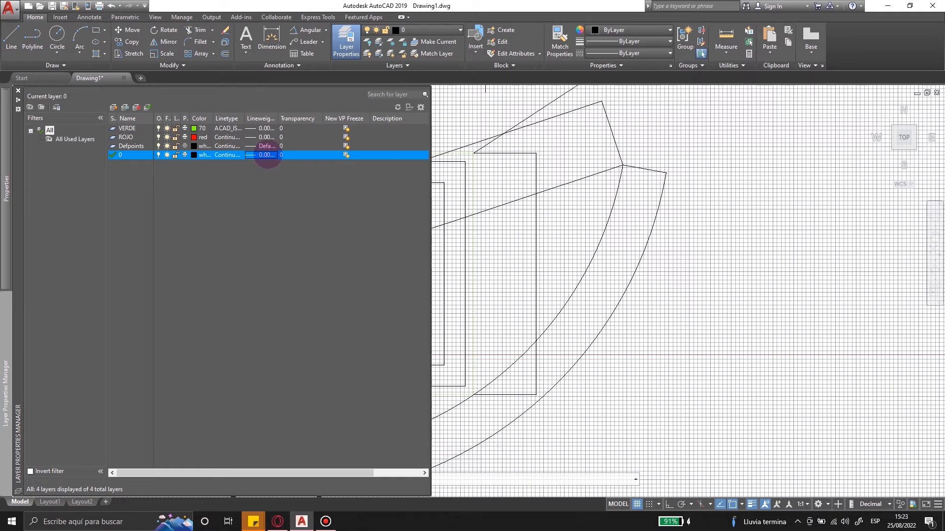
left_click(260, 129)
scroll(327, 205, "down", 5)
left_click(359, 211)
left_click(327, 276)
scroll(609, 213, "down", 3)
scroll(558, 226, "up", 15)
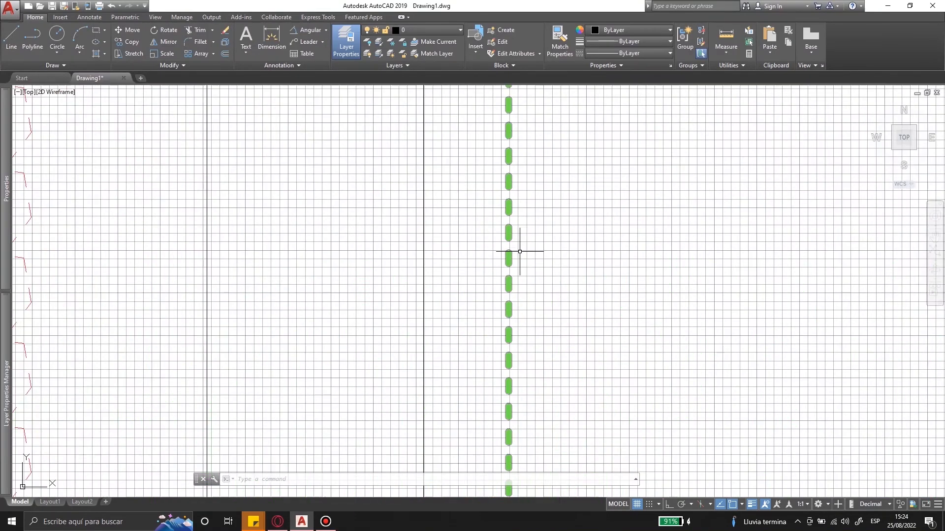
scroll(508, 215, "down", 15)
Override the color, linetype and lineweight of the outer frame individually instead of using its layer's properties.
left_click(546, 249)
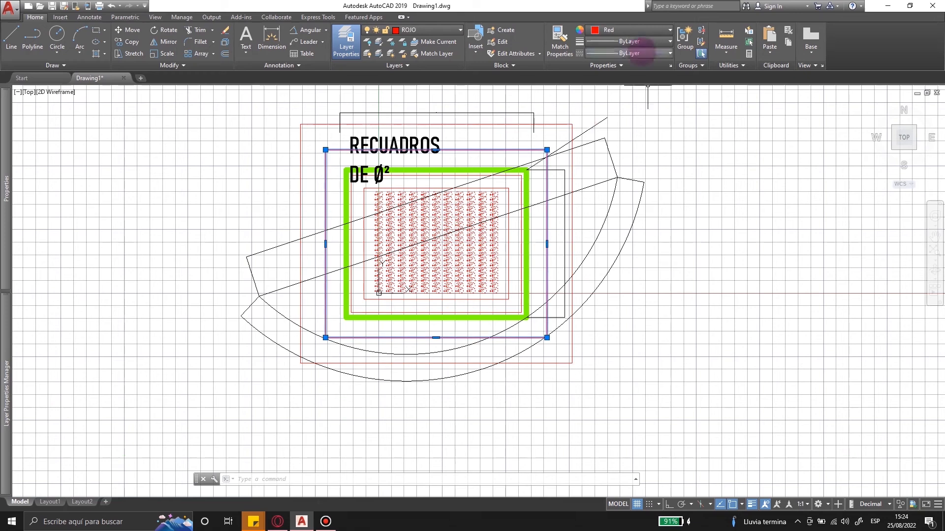
key("Escape")
left_click(571, 197)
left_click(645, 32)
left_click(610, 130)
left_click(638, 53)
left_click(636, 89)
left_click(632, 43)
scroll(625, 197, "down", 2)
left_click(625, 201)
key("Escape")
Offset the outermost frame outward twice at the default distance to add two larger frames.
scroll(553, 223, "up", 8)
scroll(621, 203, "down", 10)
scroll(635, 191, "up", 3)
type("o")
key("Return")
key("Return")
left_click(611, 253)
left_click(653, 255)
left_click(634, 276)
left_click(678, 285)
key("Escape")
Match the properties of the VERDE layer's frame onto the two new outer frames.
left_click(560, 41)
left_click(567, 286)
left_click(560, 42)
left_click(567, 290)
left_click(633, 342)
left_click(658, 343)
key("Escape")
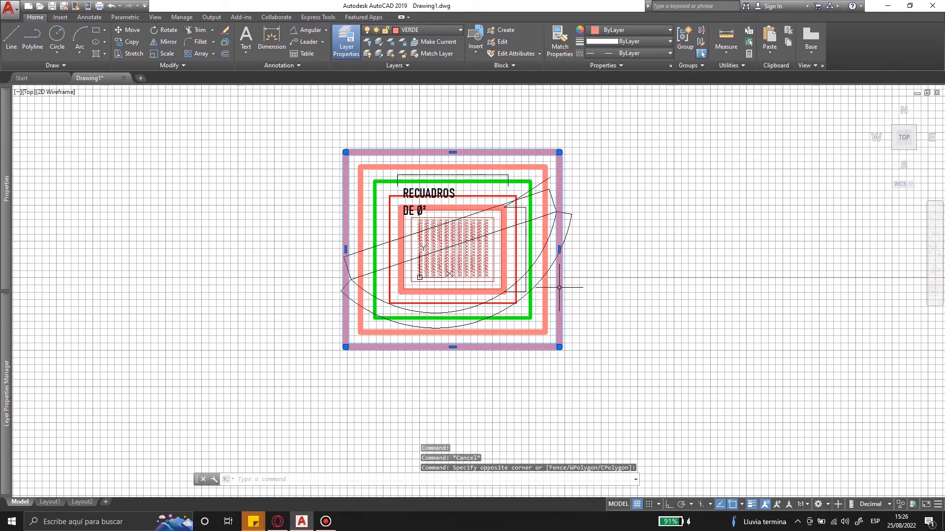
Bring the outermost frame to the front of the draw order and repeat the Bring to Front command.
right_click(559, 287)
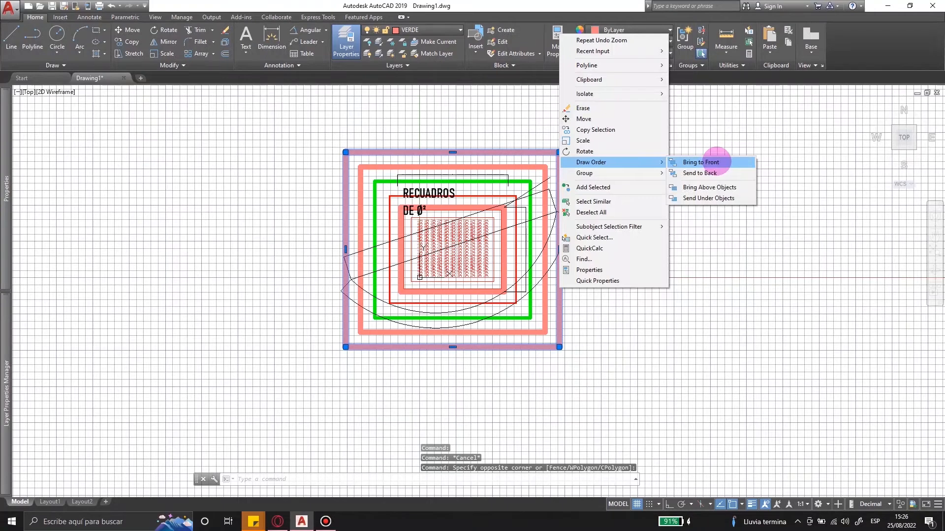
left_click(716, 162)
left_click(563, 279)
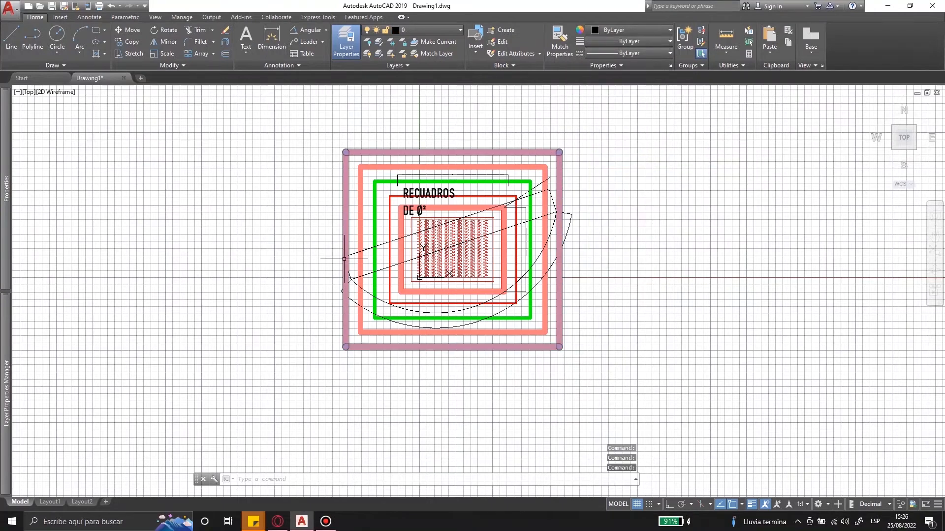
key("Escape")
scroll(483, 310, "up", 2)
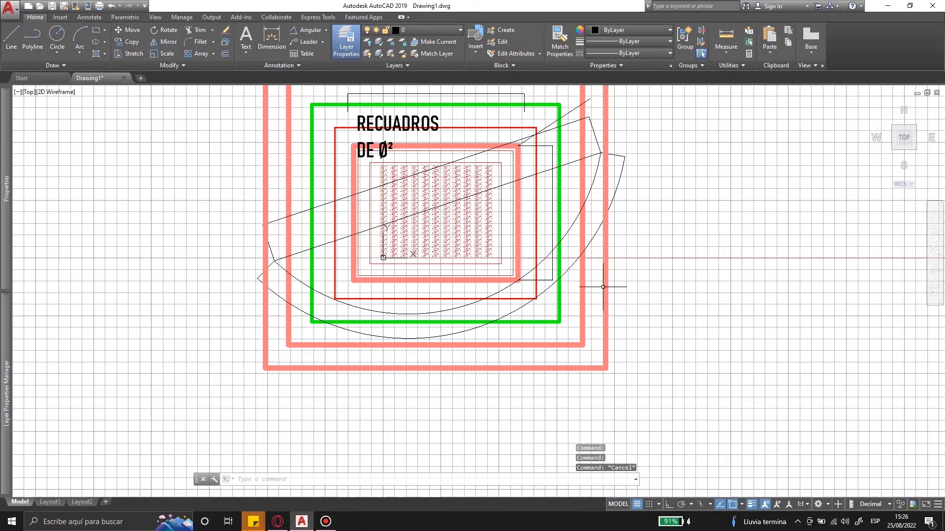
left_click(606, 287)
right_click(606, 286)
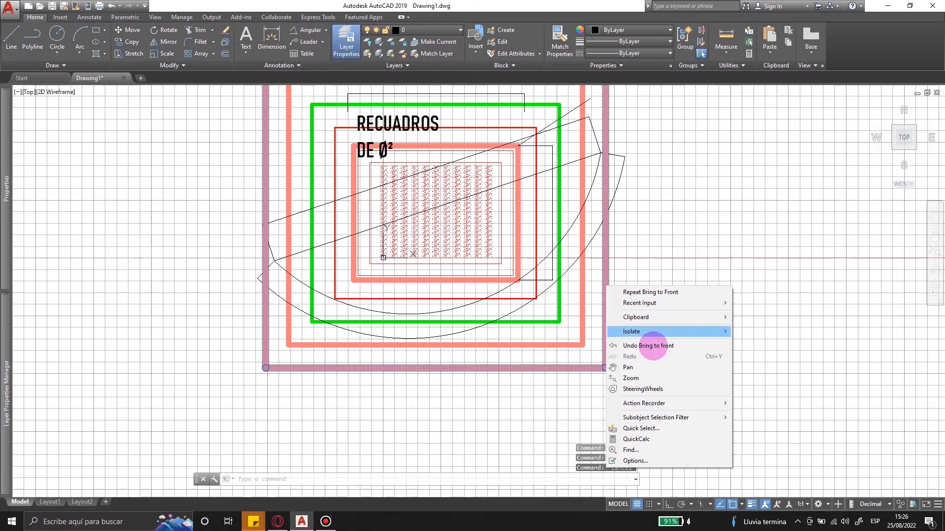
left_click(651, 291)
scroll(670, 256, "down", 3)
scroll(515, 337, "up", 3)
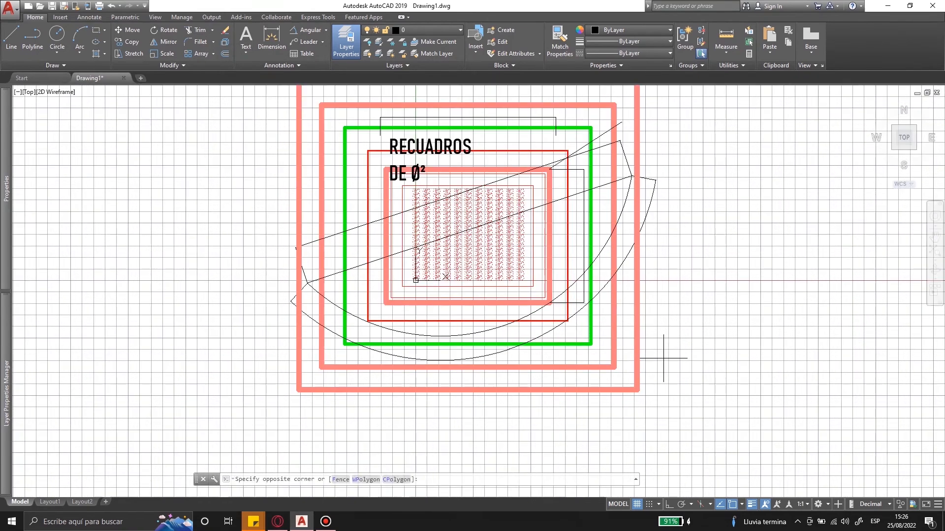
Select every frame similar to the outermost one with SELECTSIMILAR, and clear the selection.
left_click(663, 359)
left_click(628, 349)
scroll(617, 346, "down", 2)
scroll(649, 286, "up", 2)
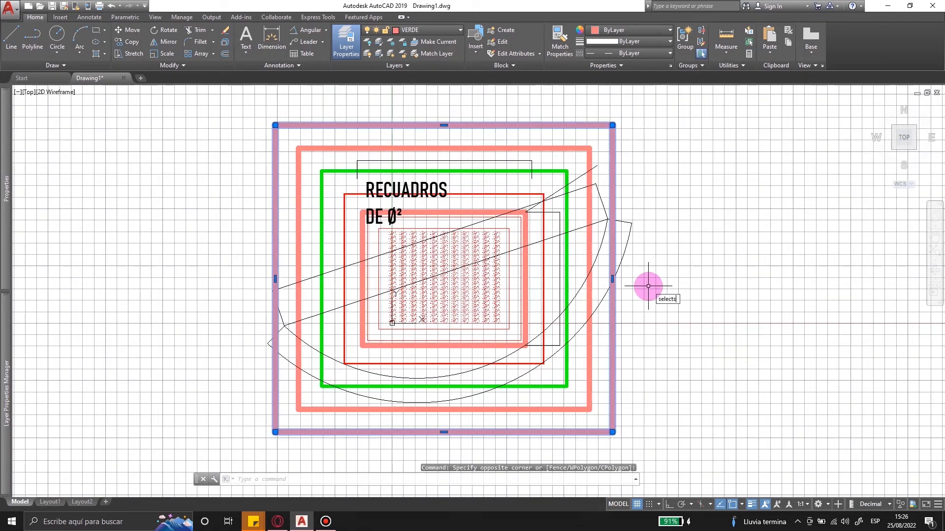
key("Return")
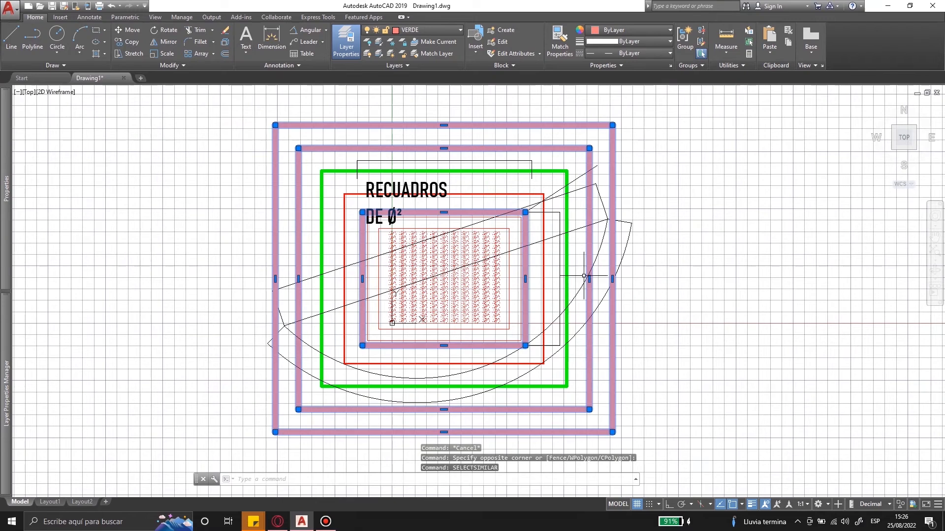
key("Escape")
key("Escape")
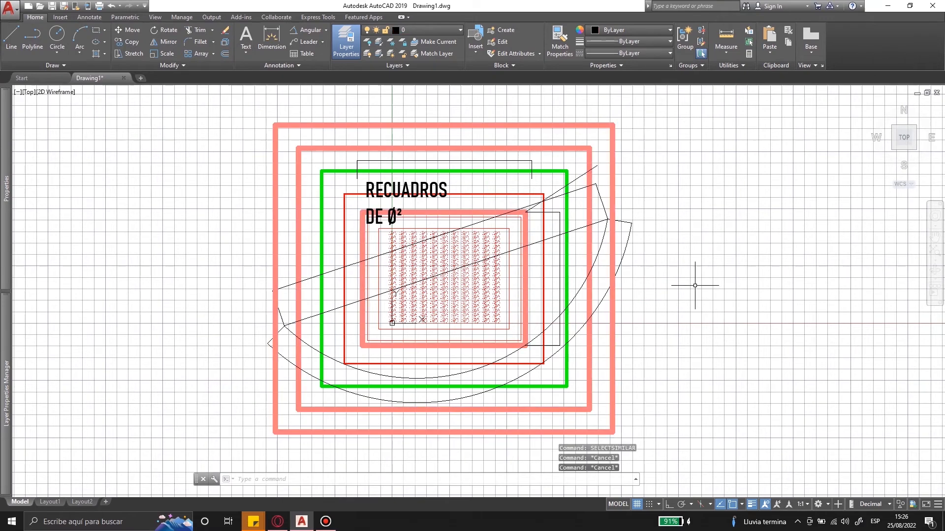
Select all lines similar to the dashed red line at the top of the array's first symbol with SELECTSIMILAR.
scroll(398, 238, "up", 8)
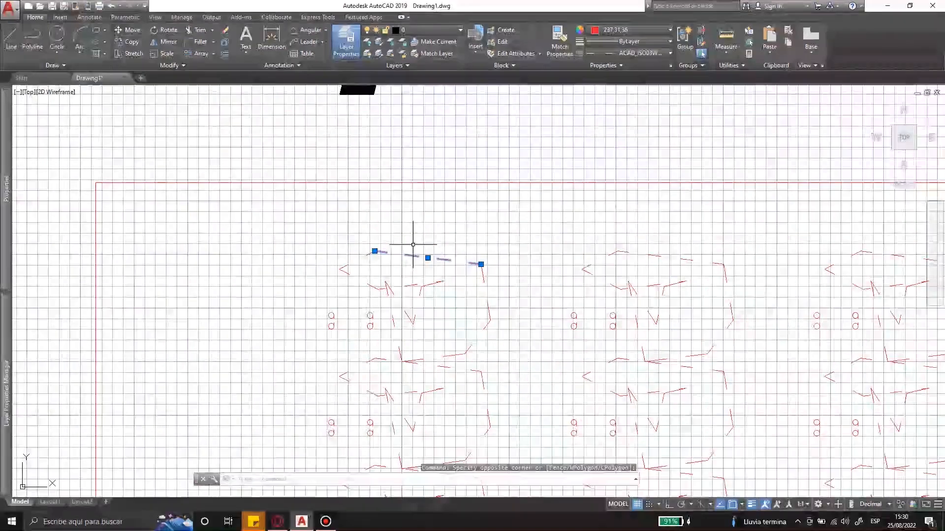
type("SELECT")
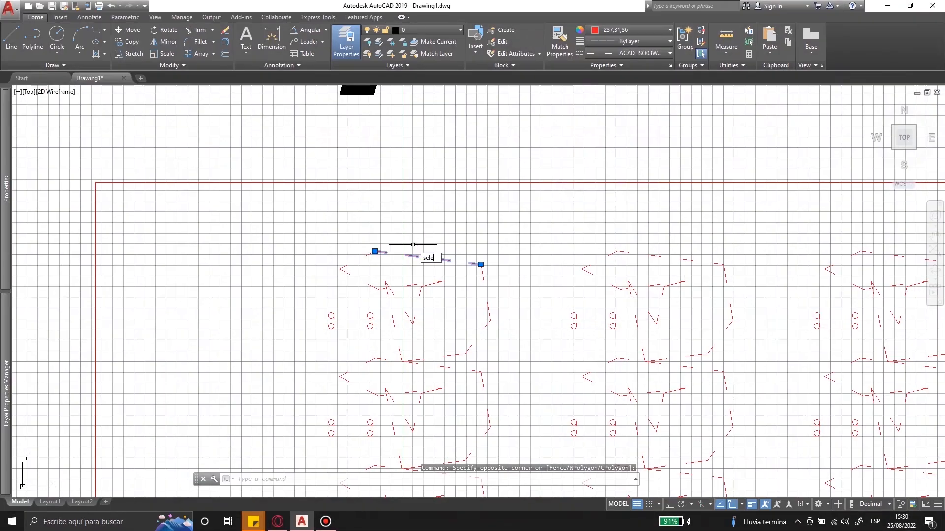
left_click(413, 245)
left_click(452, 276)
scroll(350, 266, "down", 6)
Run BCOUNT on the array and read its report in the command history.
type("bCOUnt")
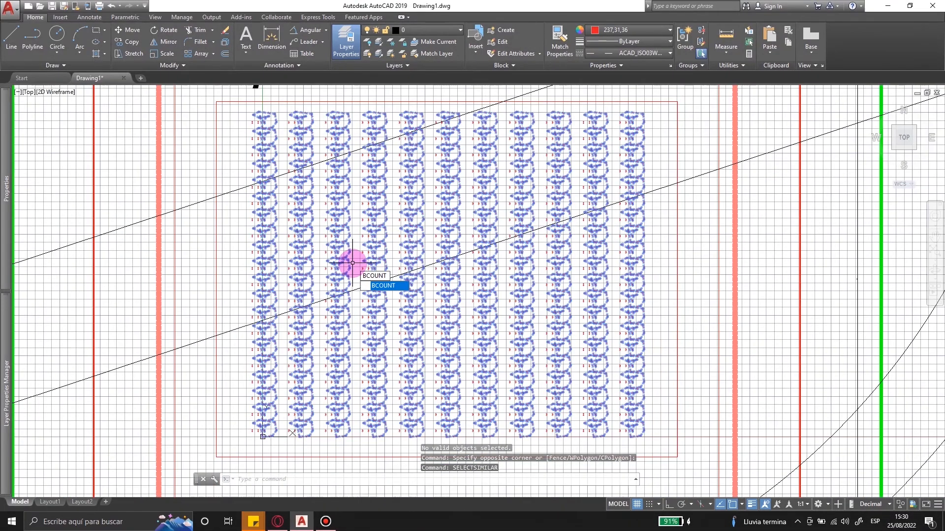
key("Return")
left_click(636, 480)
double_click(334, 462)
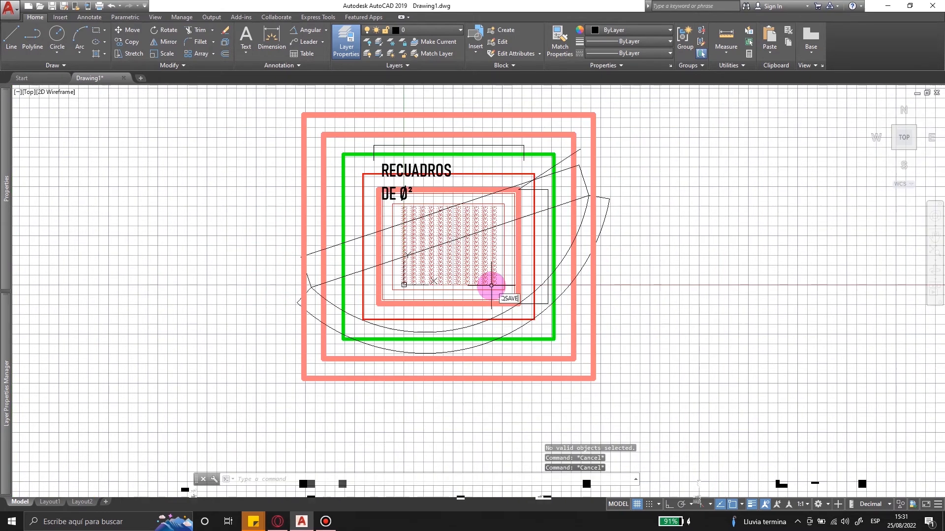
Quick-select all objects in the entire drawing whose color equals ByLayer, and clear the selection.
type("qselect")
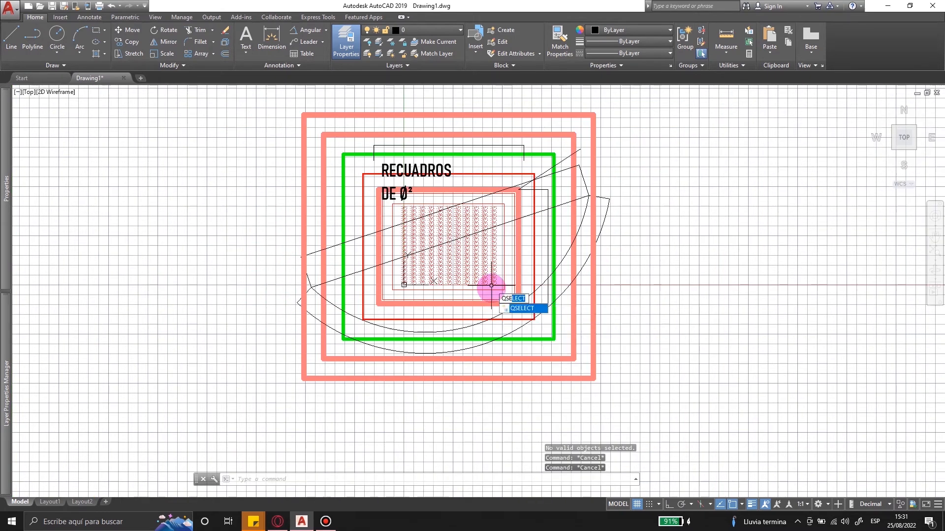
key("Return")
left_click(421, 360)
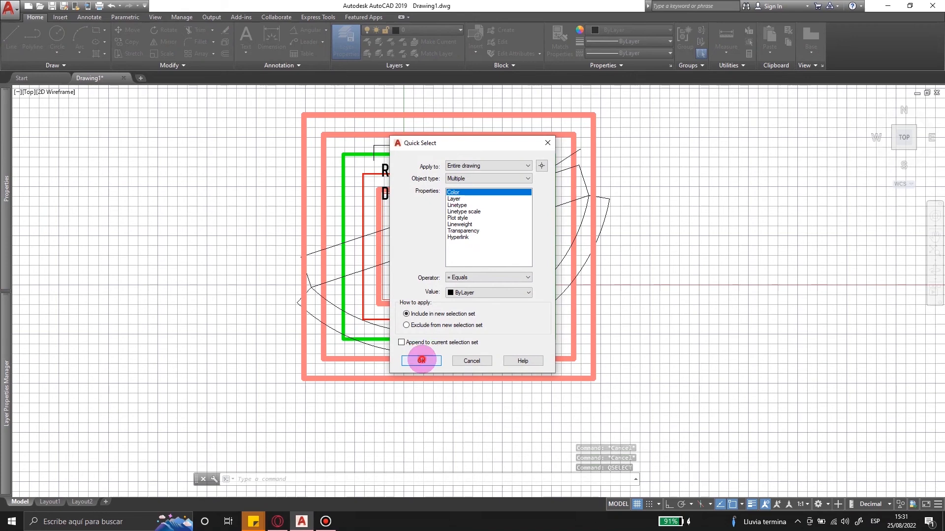
scroll(423, 276, "up", 2)
scroll(651, 343, "down", 2)
key("Escape")
key("Escape")
Run Quick Select once more over the entire drawing.
type("QSELECT")
key("Return")
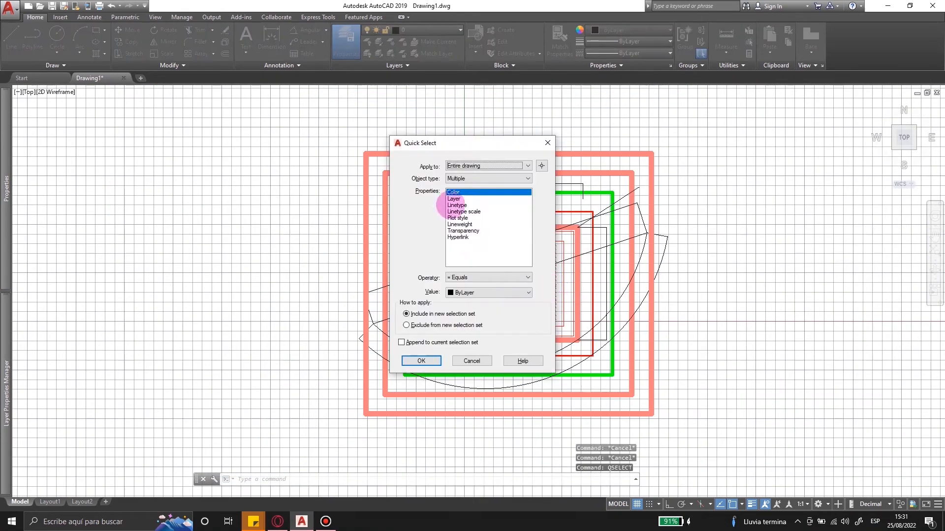
left_click(421, 361)
Filter the currently selected array objects by linetype with Quick Select.
scroll(467, 274, "up", 8)
left_click(467, 274)
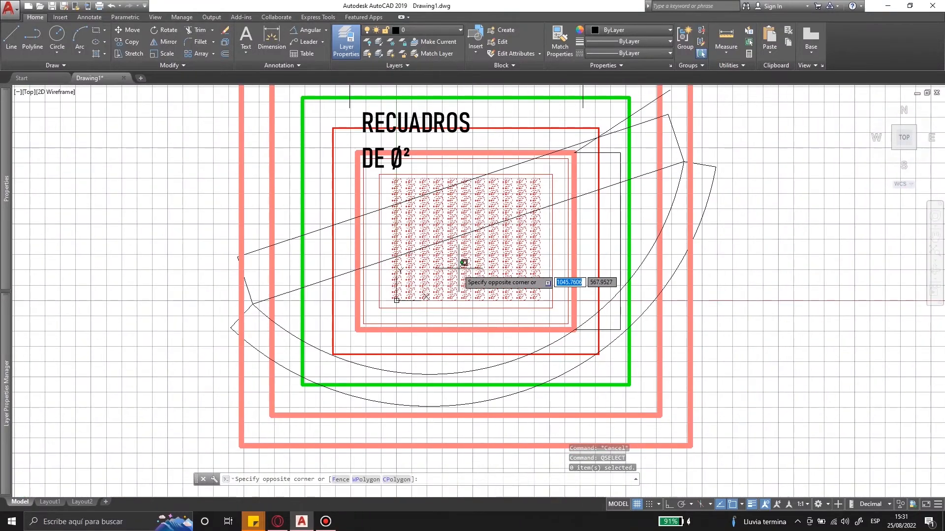
type("qse")
right_click(469, 296)
left_click(465, 206)
left_click(490, 293)
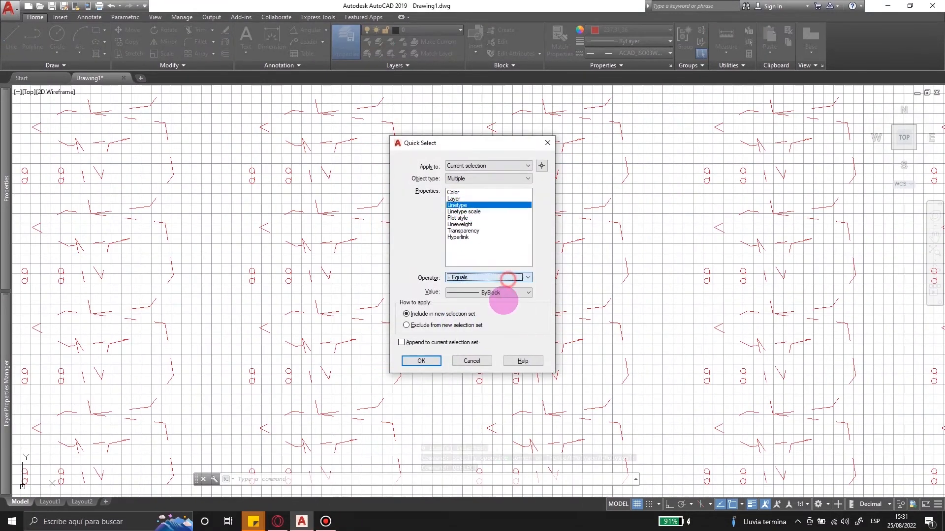
left_click(492, 307)
left_click(416, 364)
scroll(438, 276, "down", 8)
scroll(443, 251, "up", 2)
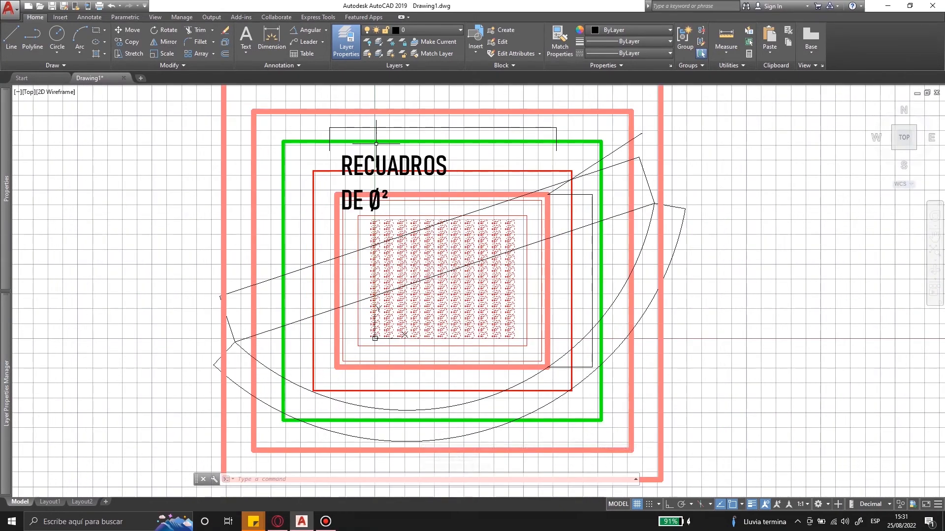
Select the whole drawing and move all its objects onto layer 0.
left_click(512, 65)
scroll(427, 158, "down", 2)
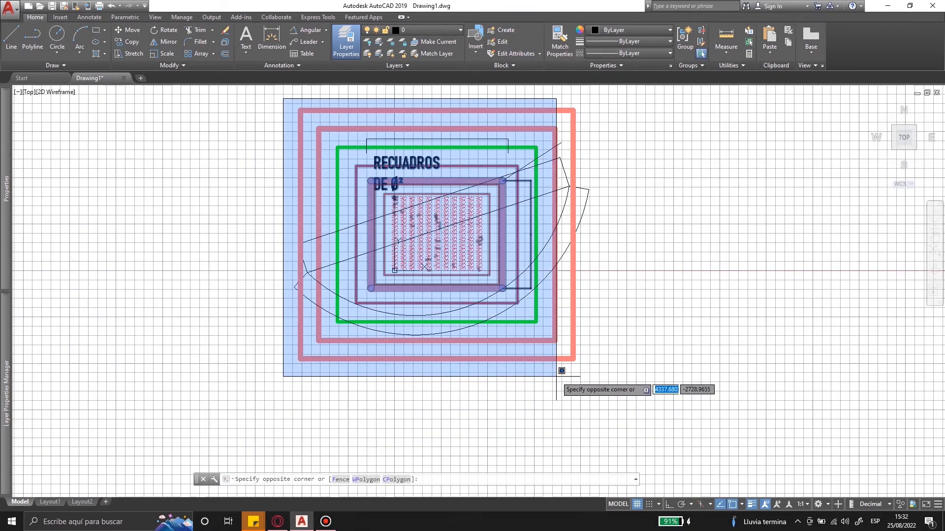
left_click(635, 409)
left_click(418, 30)
left_click(419, 44)
Set the color, lineweight and linetype of all the drawing's objects to ByLayer.
left_click(630, 30)
left_click(633, 36)
left_click(630, 41)
left_click(581, 106)
left_click(630, 41)
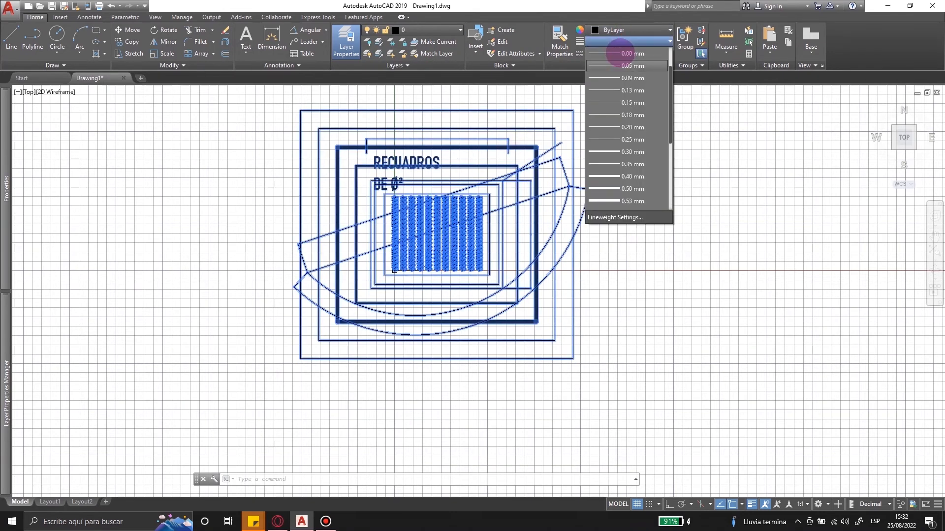
left_click(621, 54)
left_click(632, 51)
left_click(630, 66)
scroll(451, 226, "up", 4)
scroll(488, 225, "down", 4)
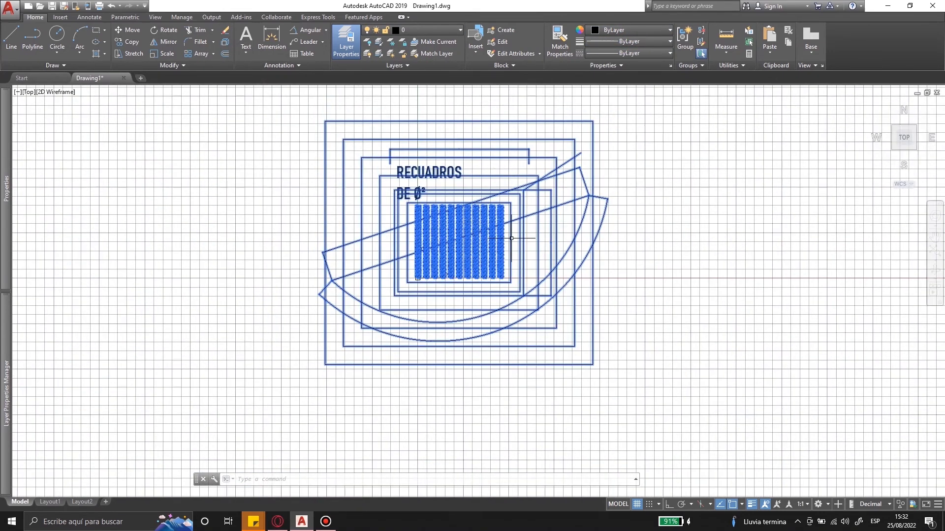
Create a block named asd from the whole drawing, with its base point at the outermost frame's lower-left corner, and select it.
left_click(505, 31)
left_click(521, 110)
left_click_drag(287, 116, 641, 360)
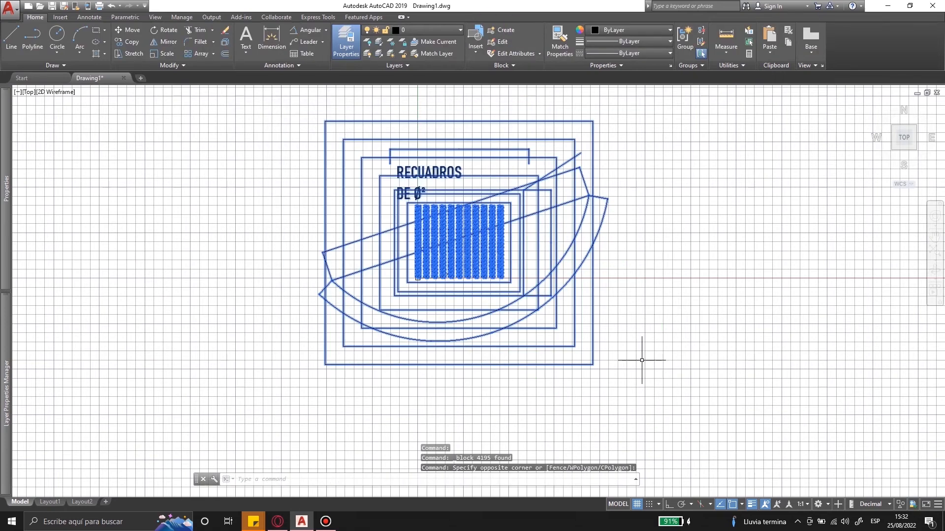
type("b")
key("Return")
type("asd")
left_click(244, 173)
left_click(324, 364)
left_click(424, 294)
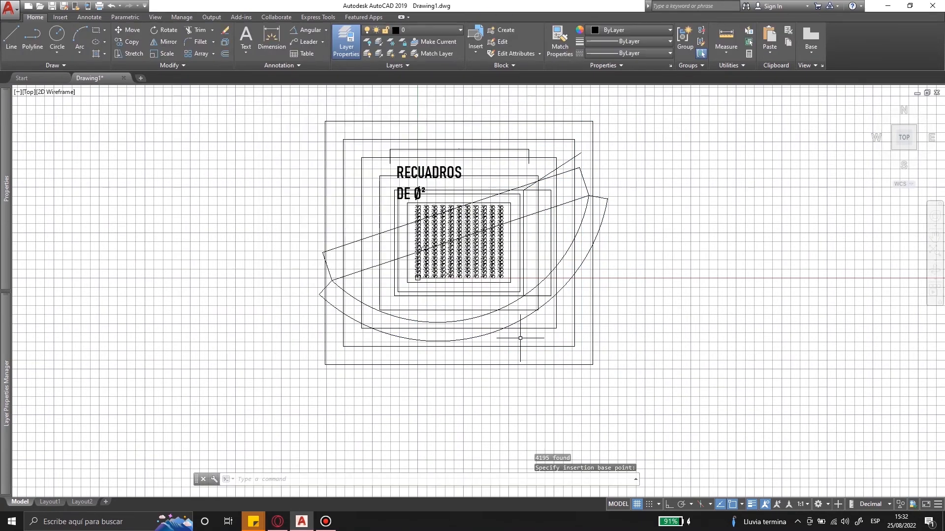
left_click(503, 169)
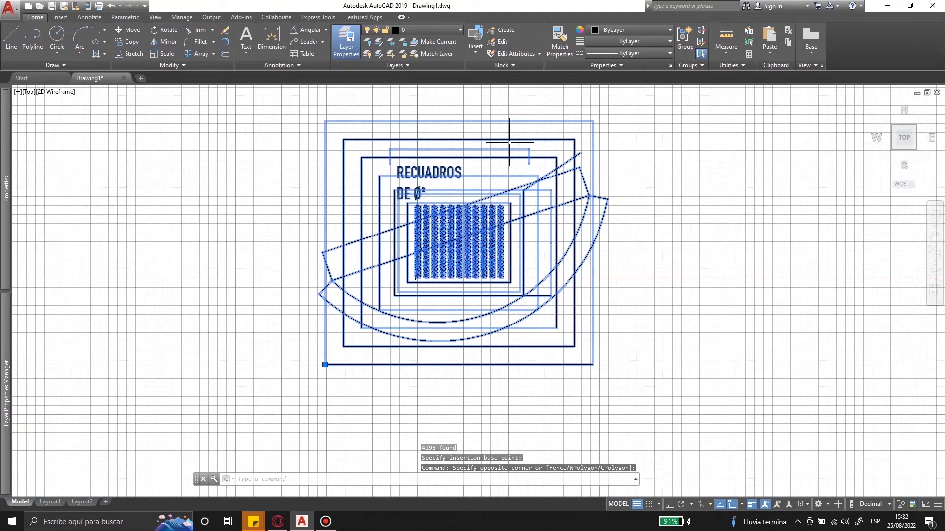
Open the todo block's definition for editing and clear the current selection.
double_click(498, 175)
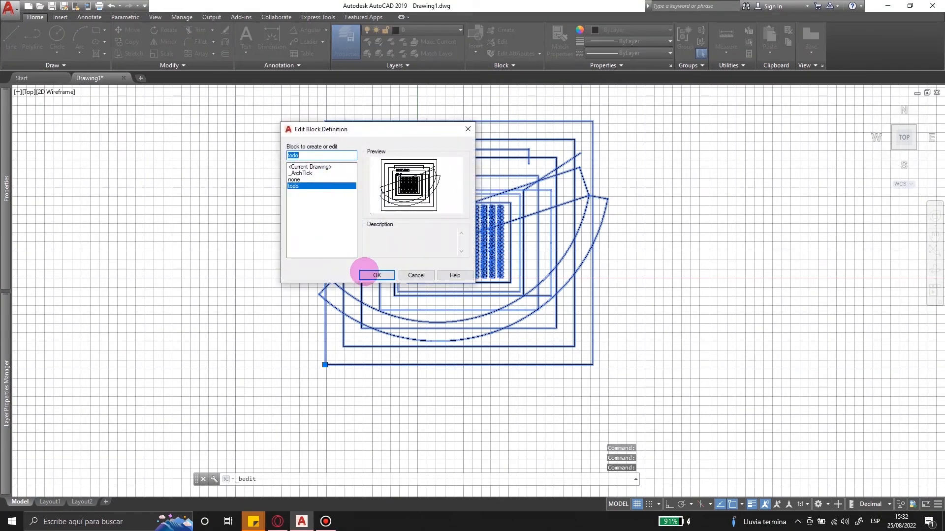
left_click(373, 274)
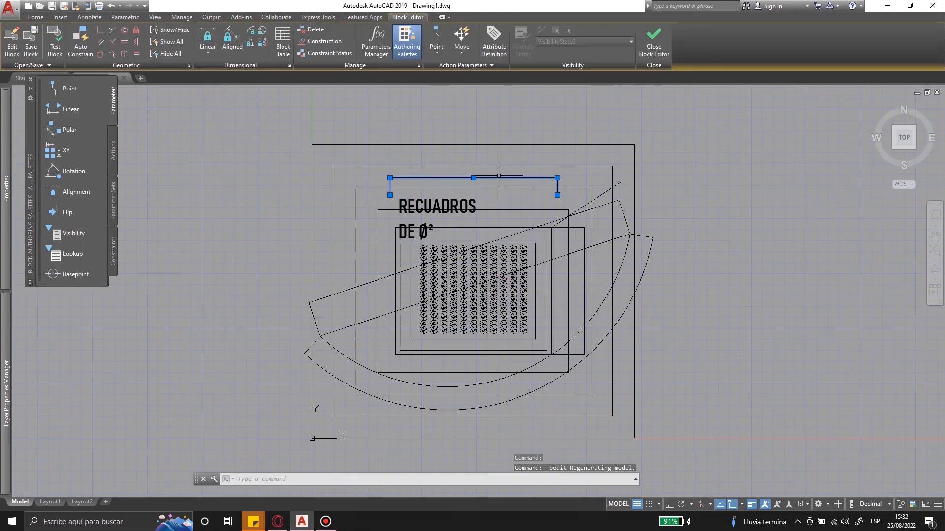
key("Escape")
key("Escape")
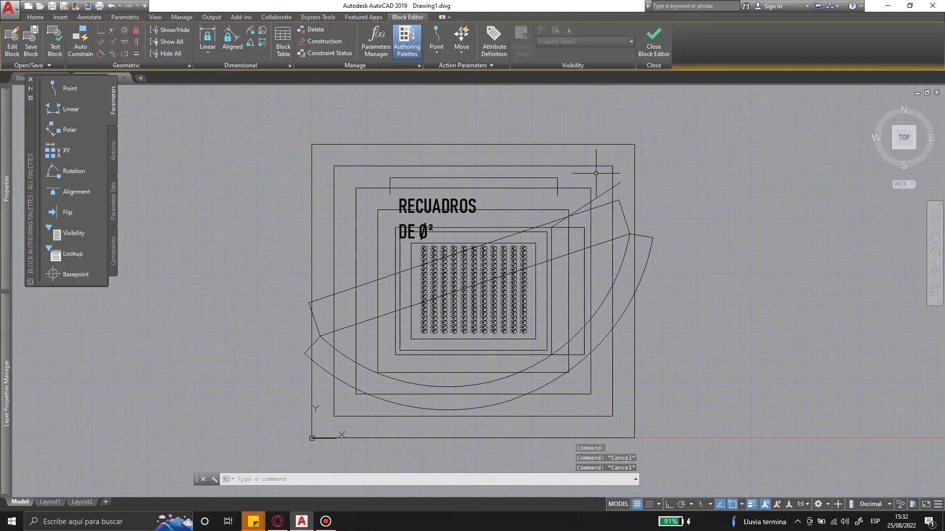
Move the second-outermost rectangular frame inside the block onto the ROJO layer.
left_click(597, 173)
left_click(593, 158)
left_click(35, 17)
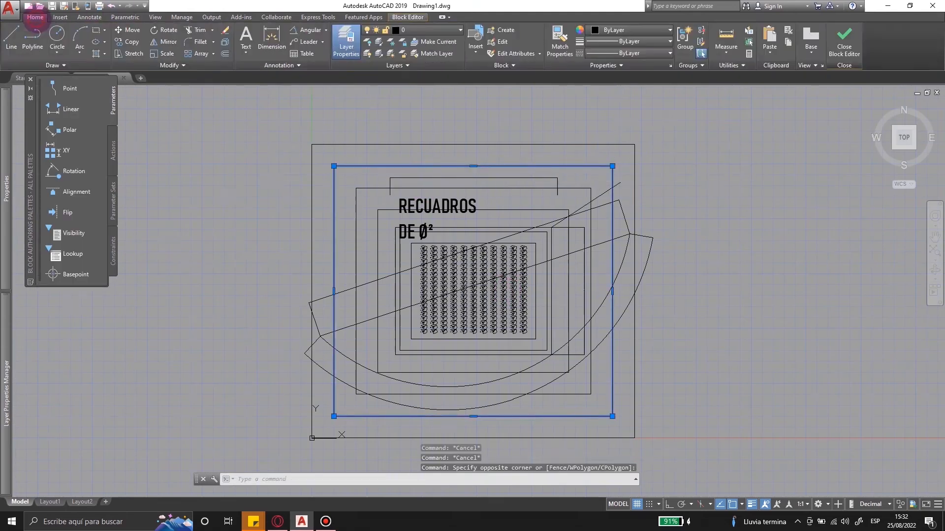
left_click(456, 30)
left_click(413, 65)
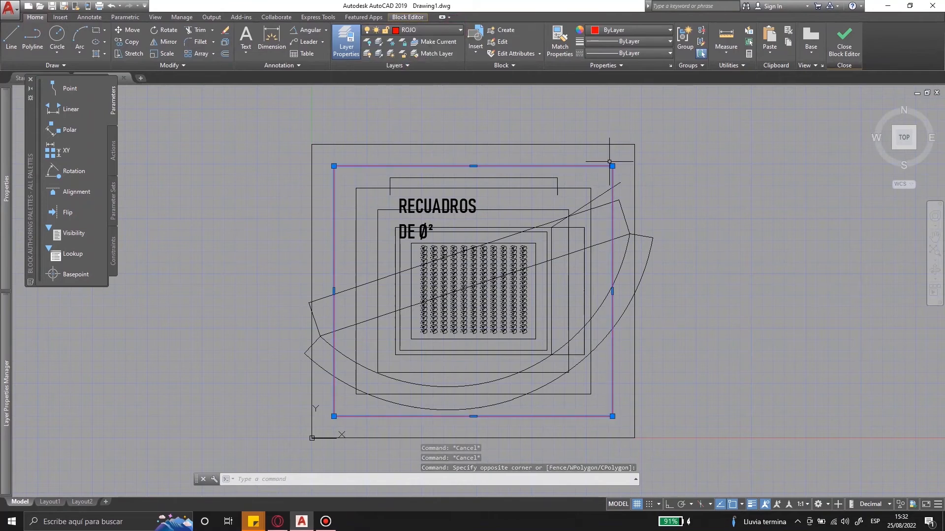
Close the block editor, saving the changes to the todo block, and select the updated block in the drawing.
left_click(844, 42)
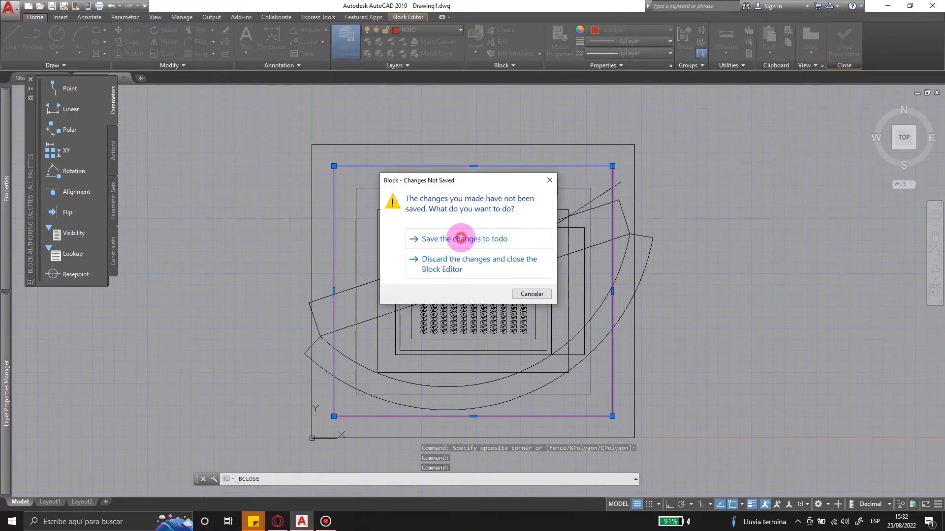
left_click(460, 238)
left_click(489, 201)
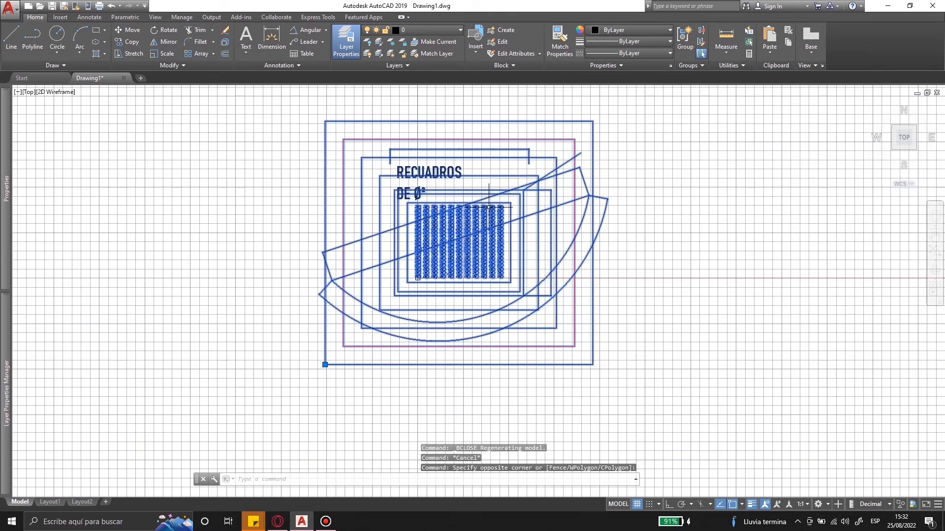
left_click(424, 29)
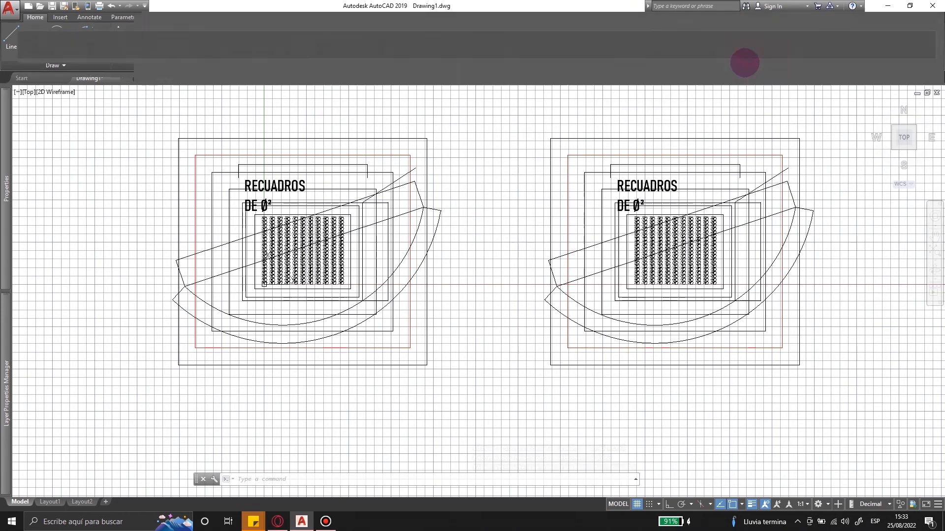
Open the quick calculator and place it beside the drawing as a floating palette.
left_click(749, 54)
left_click_drag(27, 71, 49, 186)
scroll(450, 212, "down", 6)
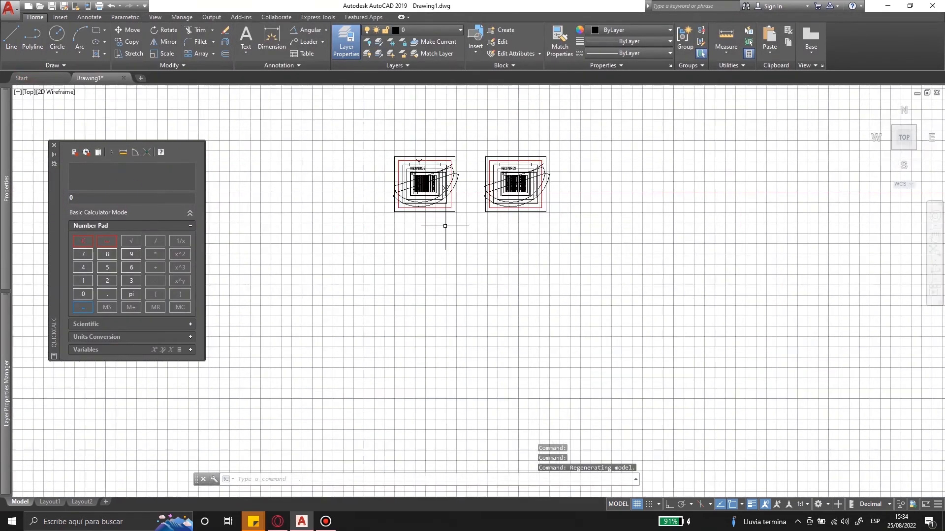
scroll(428, 233, "up", 4)
type("pl")
key("Return")
left_click(363, 312)
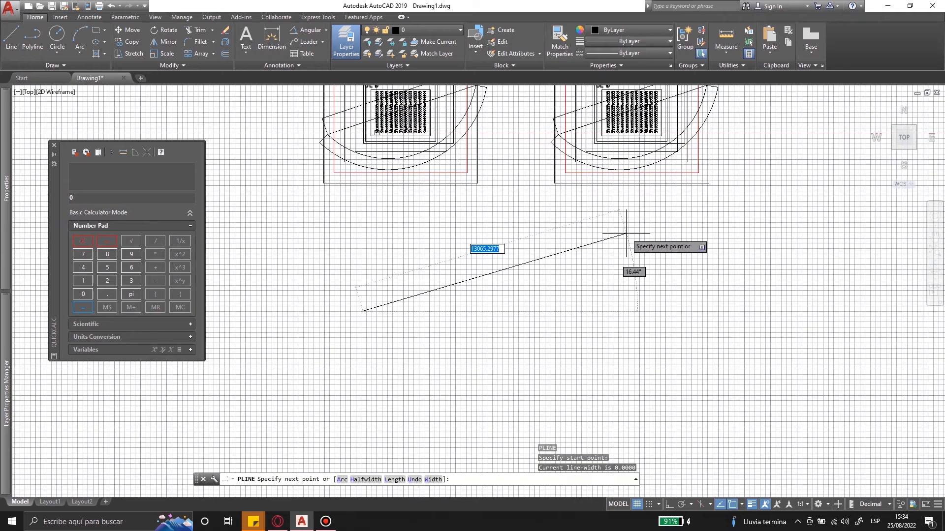
key("Escape")
Expand the calculator's Scientific section and look through its other sections.
left_click(170, 324)
left_click(180, 227)
left_click(153, 227)
scroll(133, 262, "down", 2)
left_click(179, 340)
scroll(114, 352, "down", 2)
scroll(164, 313, "up", 5)
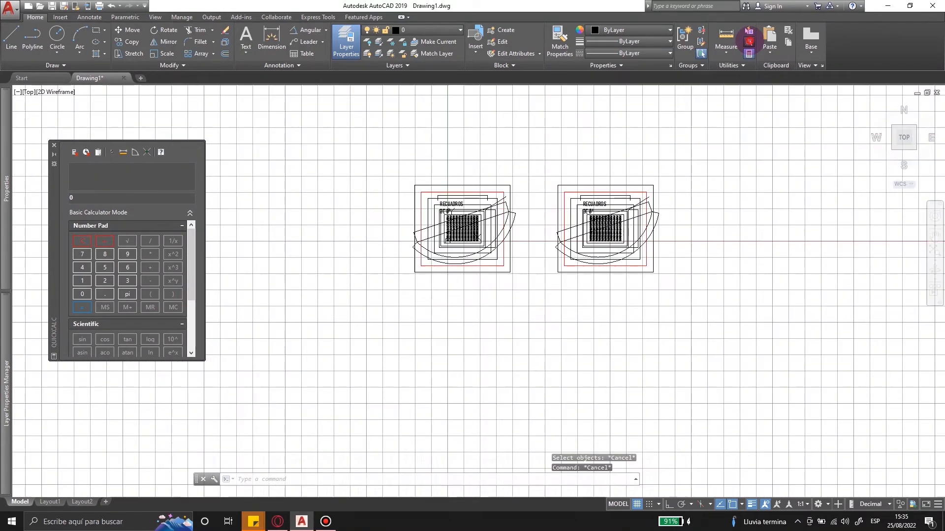
Try selecting all objects in the drawing, and view the available measuring and pasting options.
left_click(749, 41)
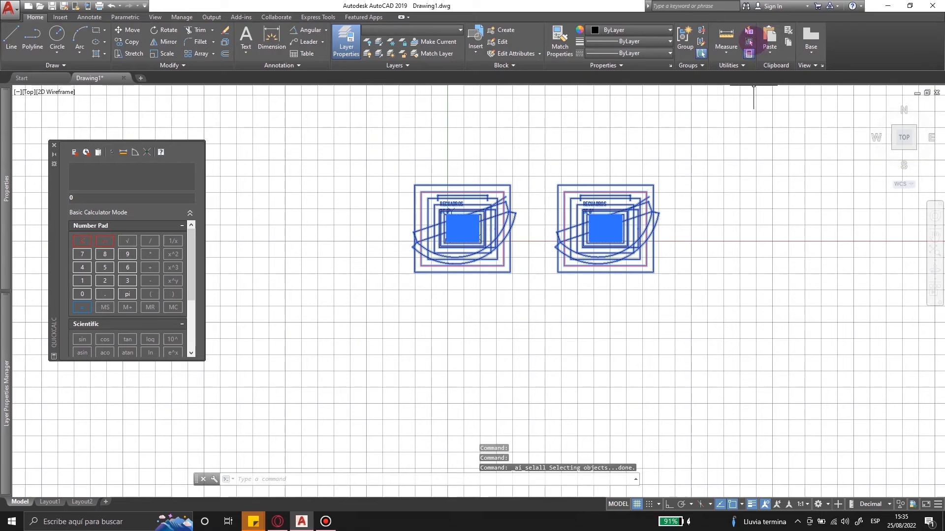
key("Escape")
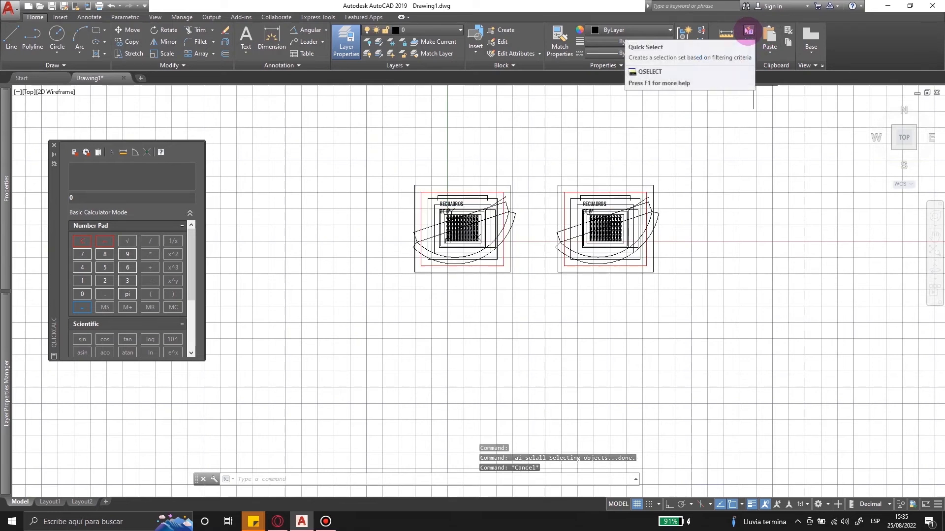
left_click(726, 51)
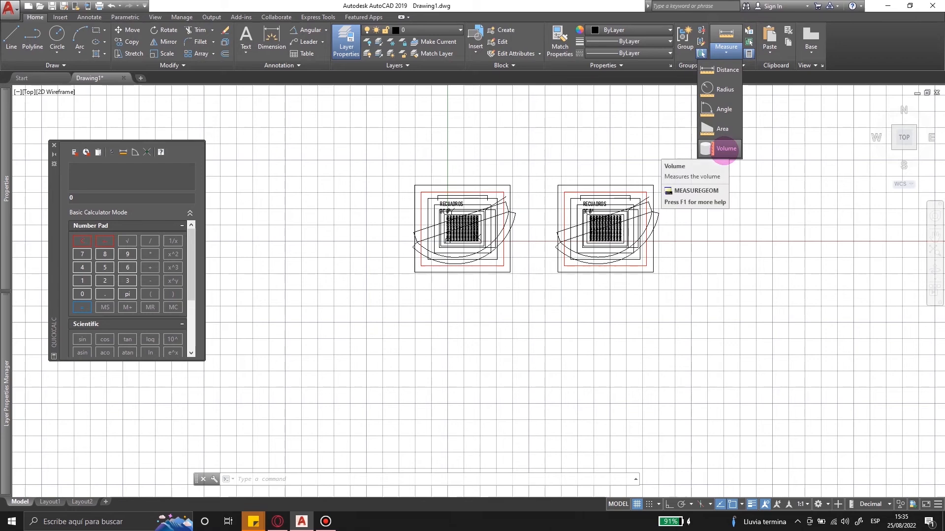
left_click(770, 53)
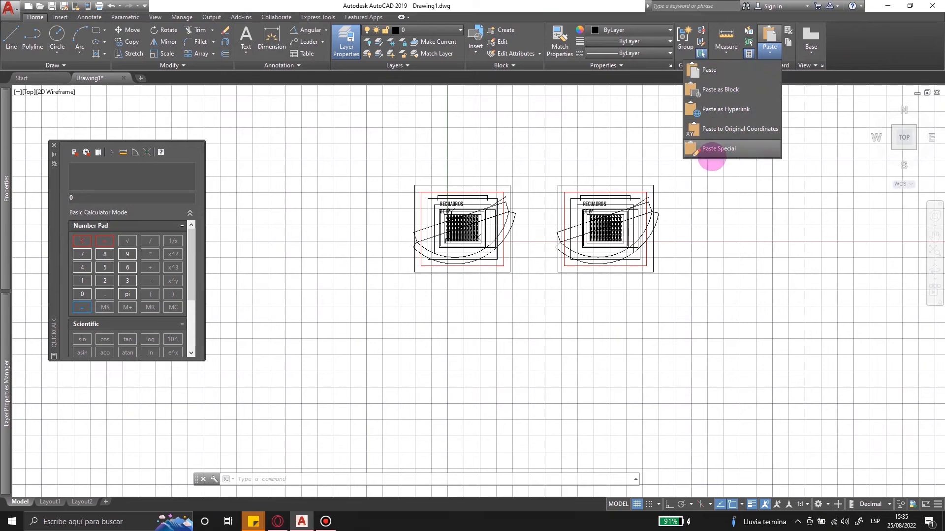
left_click(502, 139)
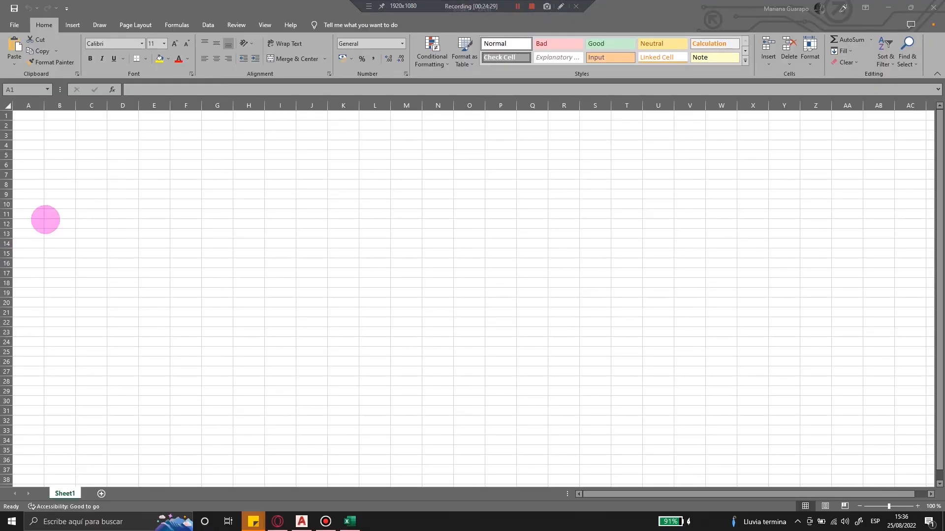
Switch to Excel and fill B3:G11 with the numbers 1 to 6 across the columns, repeated in every row.
left_click(75, 154)
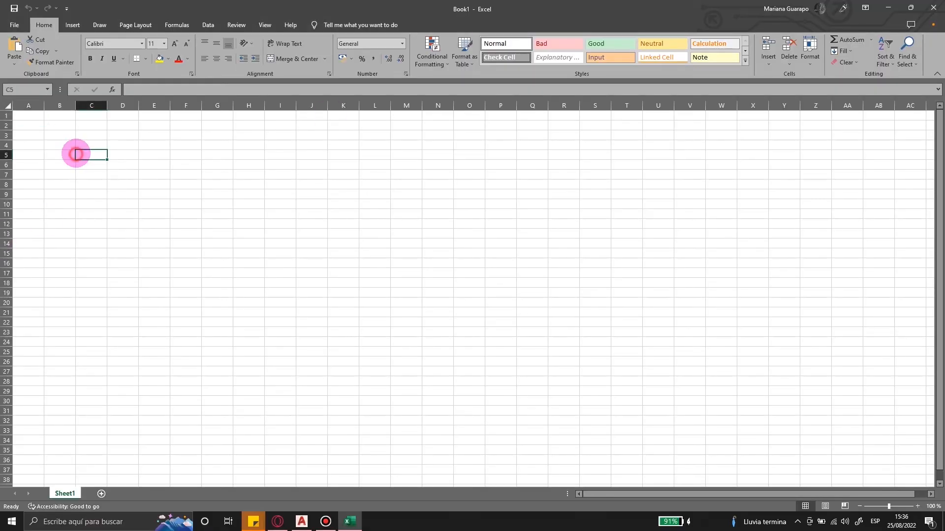
left_click_drag(63, 133, 74, 215)
left_click(60, 135)
type("1")
key("Return")
left_click(61, 135)
left_click_drag(94, 136, 217, 135)
left_click_drag(233, 140, 230, 215)
left_click(240, 225)
Apply borders to the range B3:G11 and copy it.
left_click_drag(61, 136, 221, 213)
left_click(145, 58)
left_click(167, 144)
Switch to AutoCAD and paste the copied Excel range as AutoCAD Entities just below the first block's lower-left corner.
left_click(301, 521)
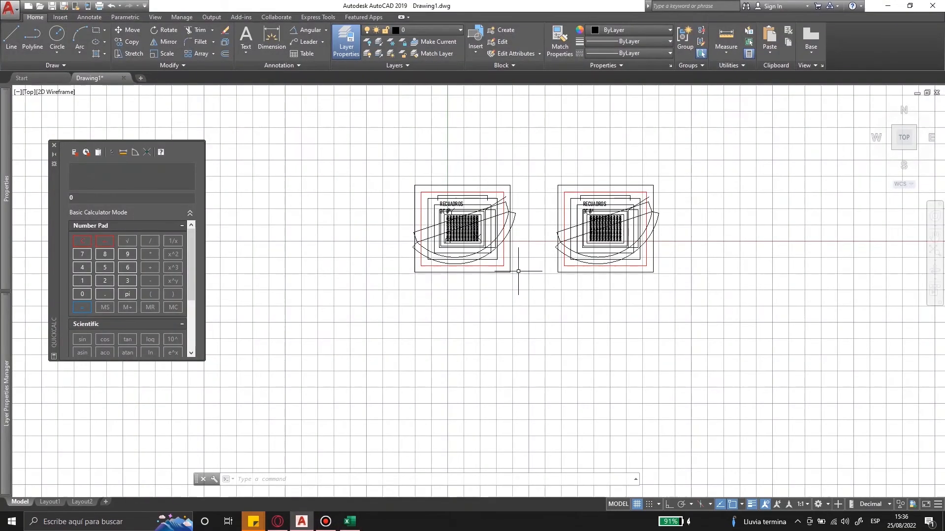
left_click(770, 54)
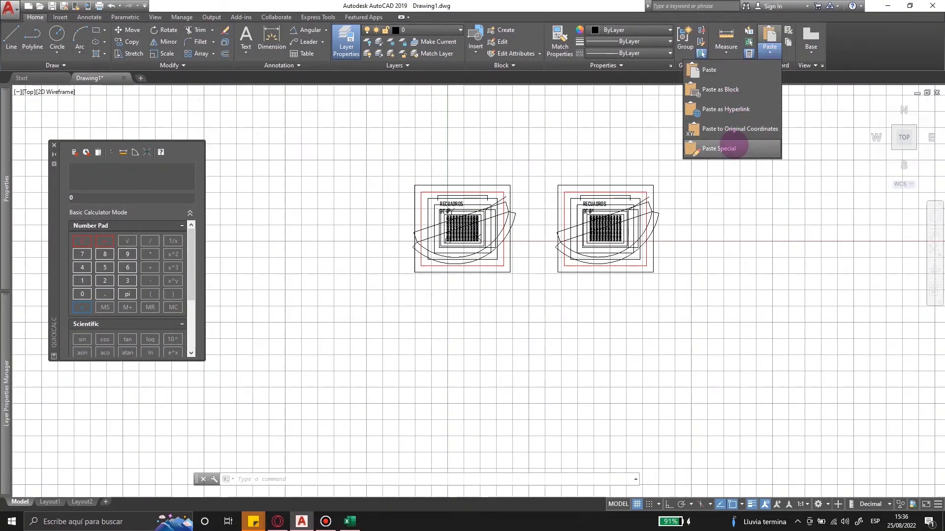
left_click(726, 149)
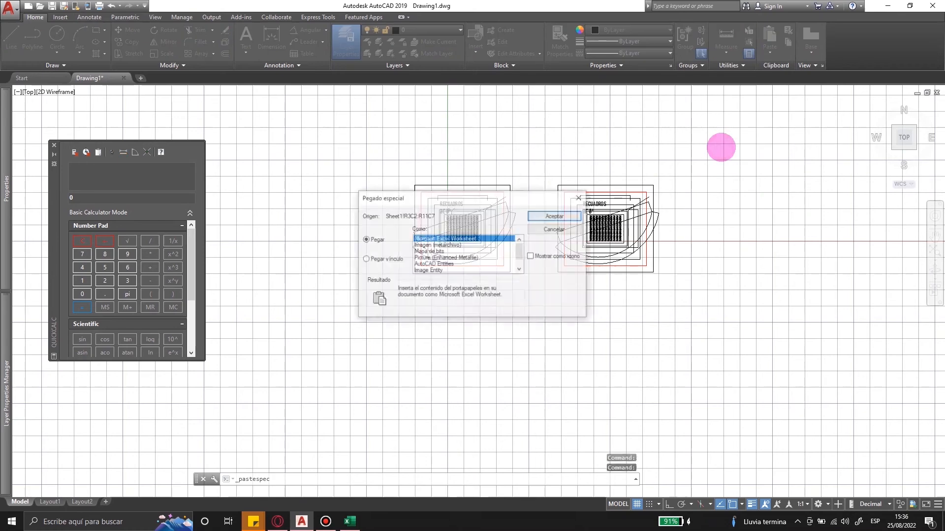
left_click(466, 264)
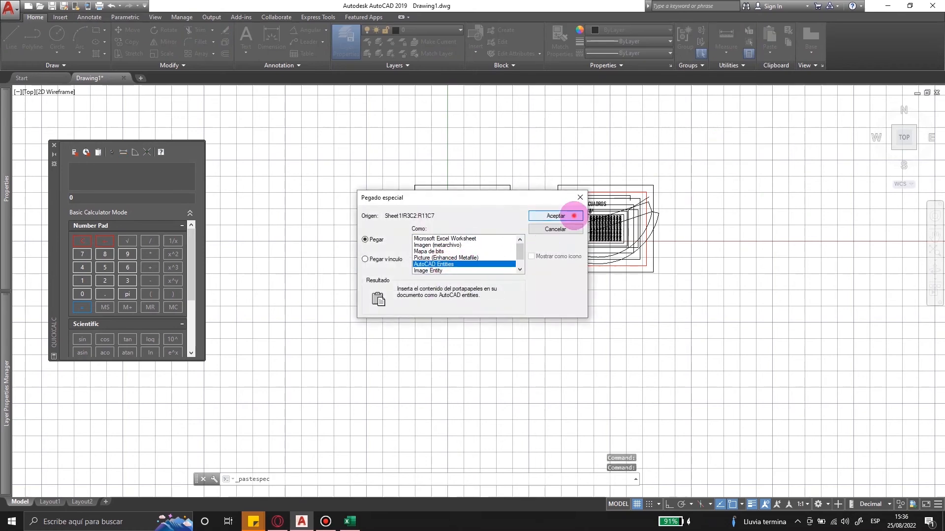
left_click(546, 216)
left_click(414, 287)
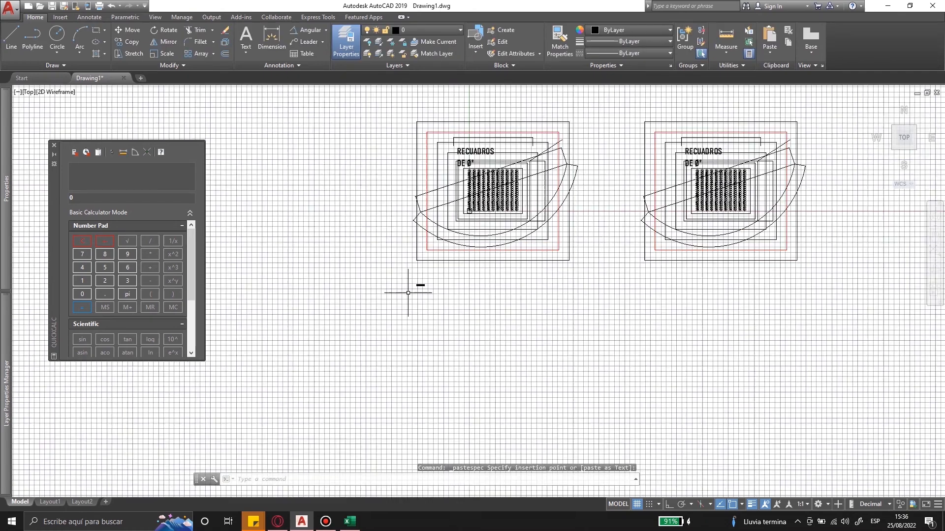
Open cell D6 of the pasted table for editing and leave it without changes.
scroll(460, 263, "up", 4)
double_click(377, 220)
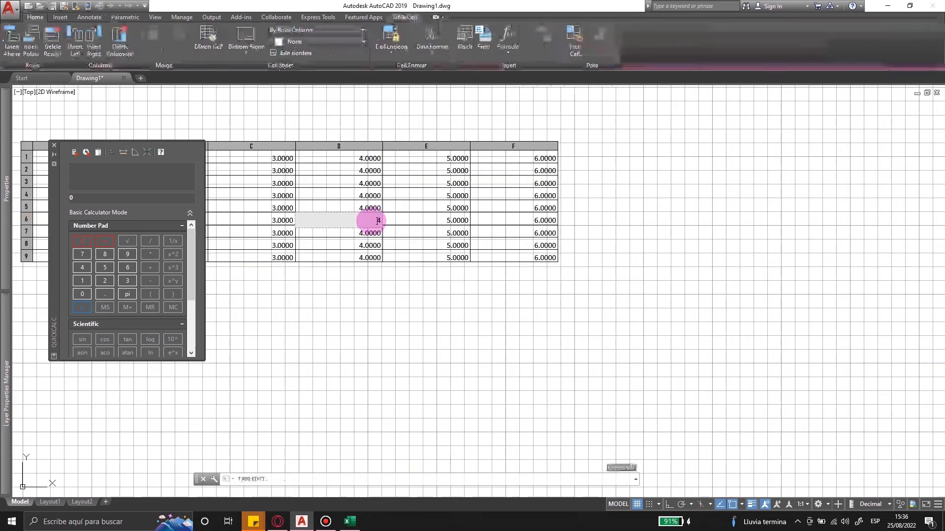
double_click(432, 313)
Delete the pasted table from the drawing.
scroll(544, 277, "down", 4)
left_click(665, 240)
scroll(400, 262, "down", 4)
left_click(359, 302)
key("Delete")
scroll(527, 312, "down", 5)
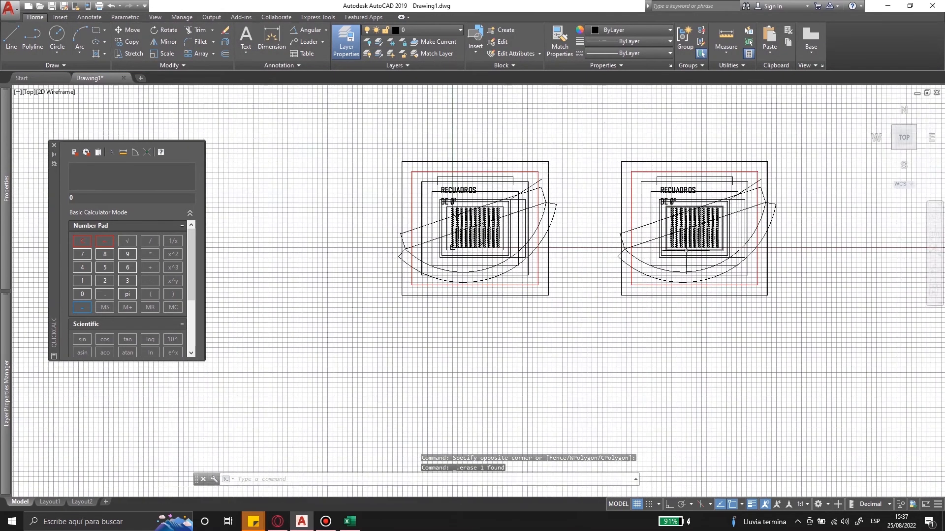
left_click(60, 17)
left_click(12, 40)
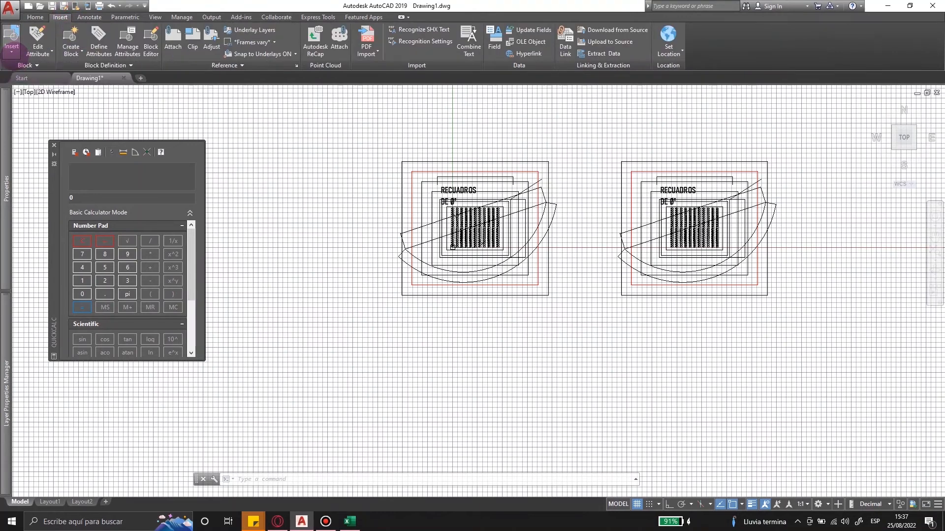
left_click(27, 156)
left_click(550, 199)
left_click(623, 137)
left_click(572, 322)
Look over the available insertion, annotation, parametric, view and management tools, including the multileader styles.
left_click(42, 52)
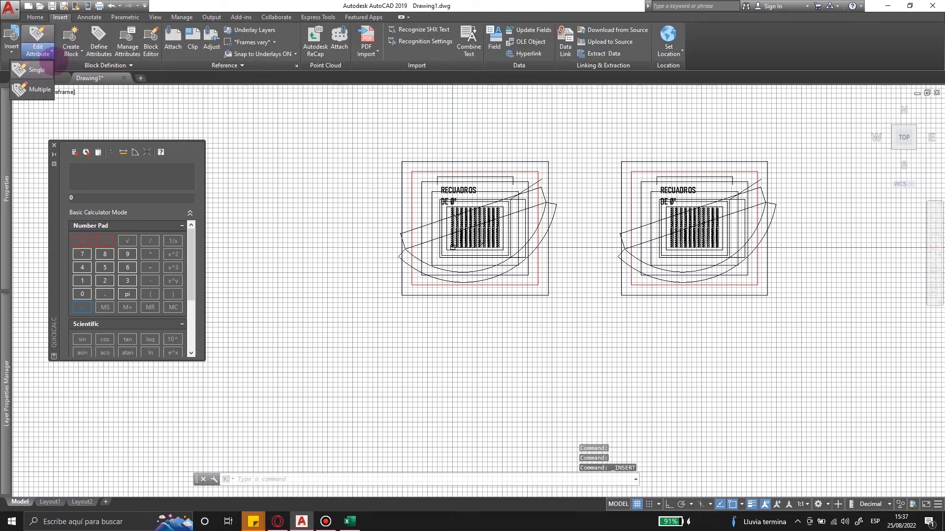
left_click(224, 65)
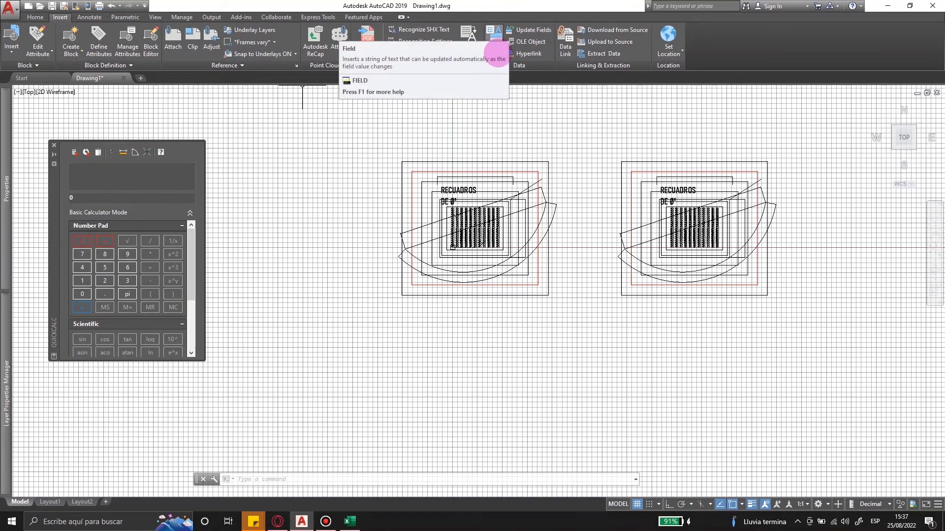
left_click(670, 51)
left_click(81, 16)
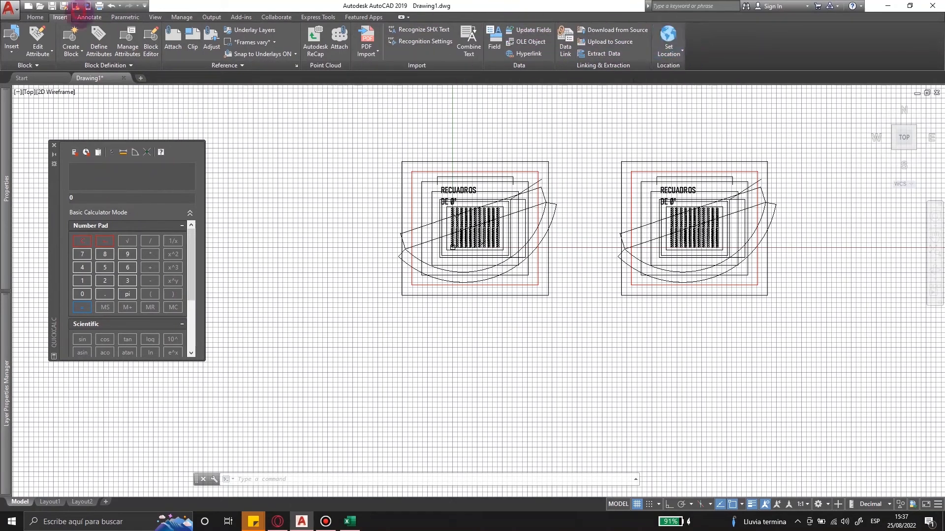
left_click(450, 30)
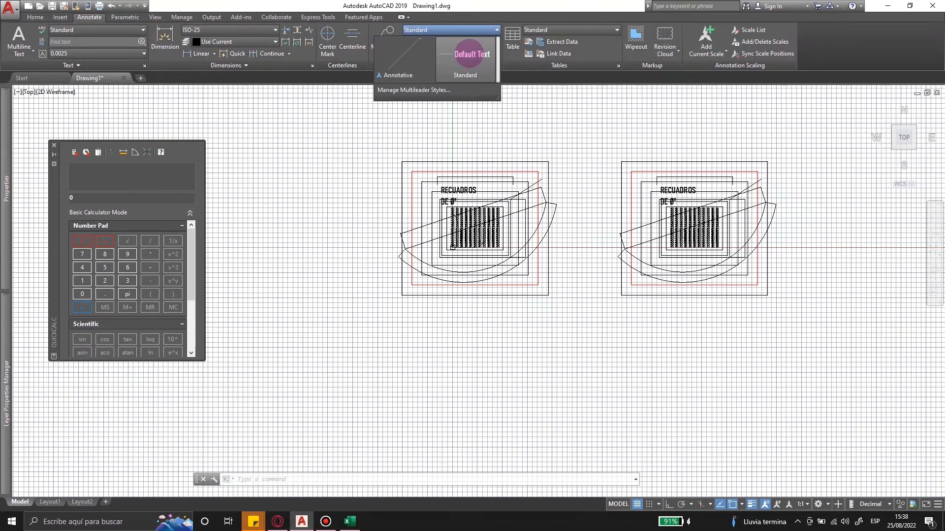
left_click(465, 74)
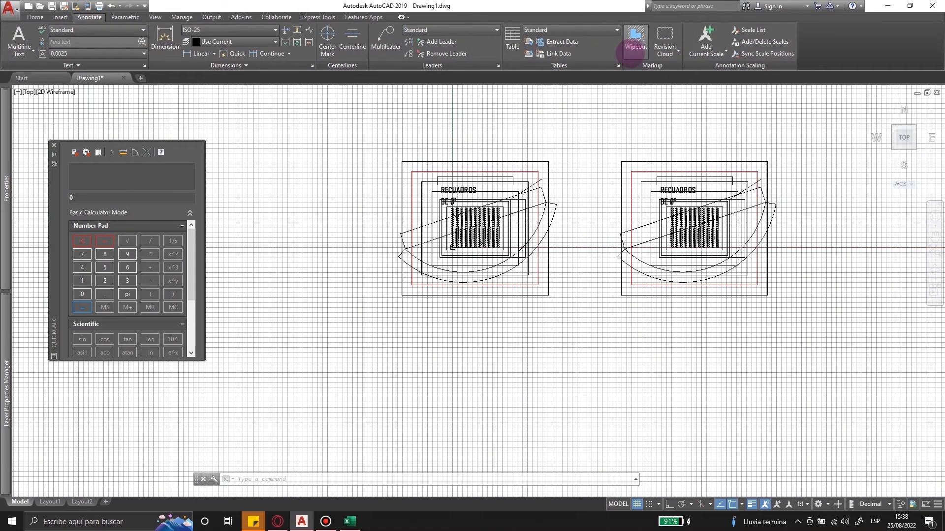
left_click(665, 51)
left_click(664, 49)
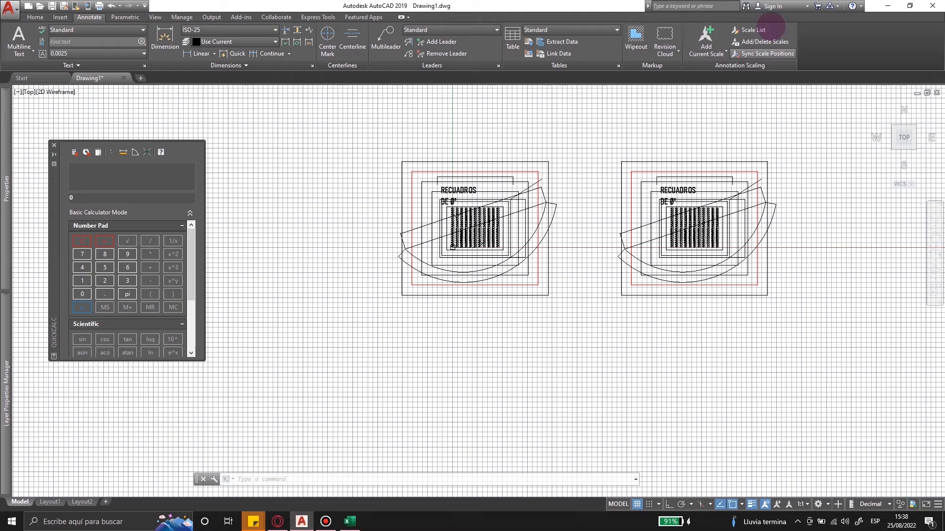
left_click(125, 17)
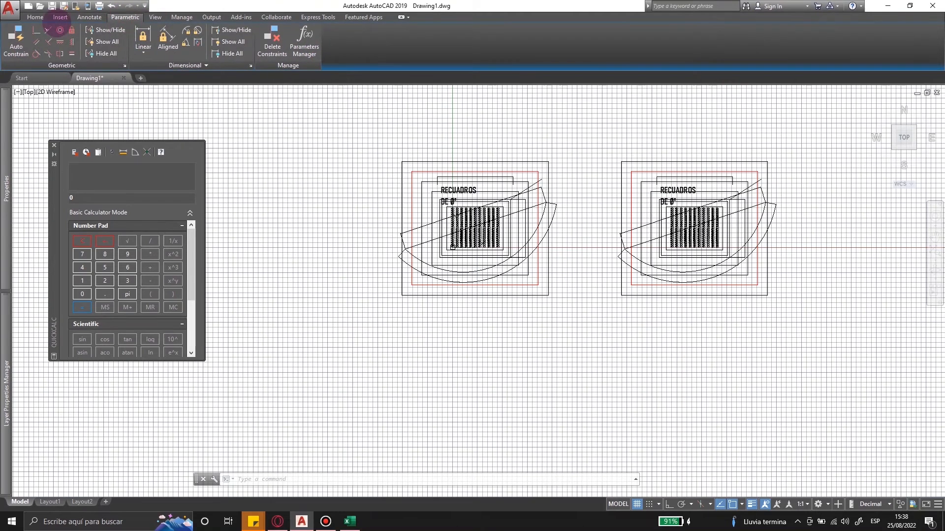
left_click(156, 17)
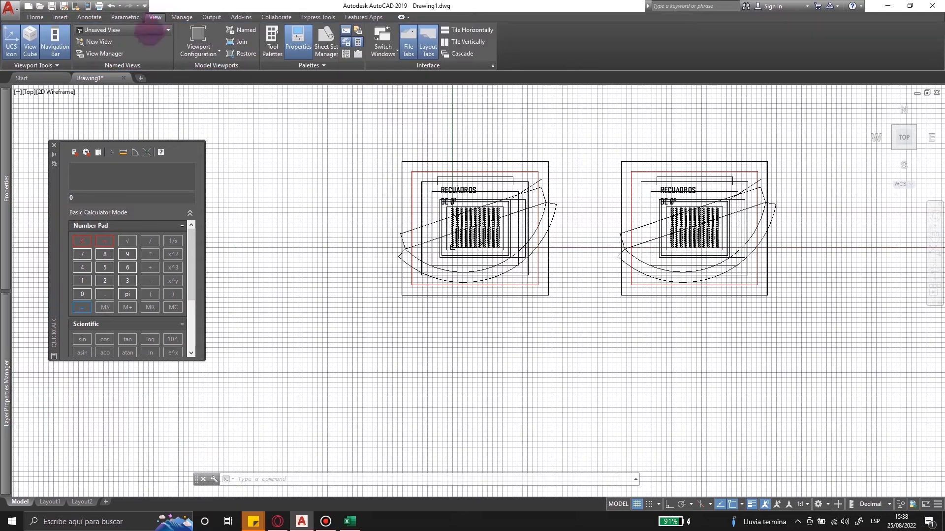
left_click(123, 17)
left_click(155, 17)
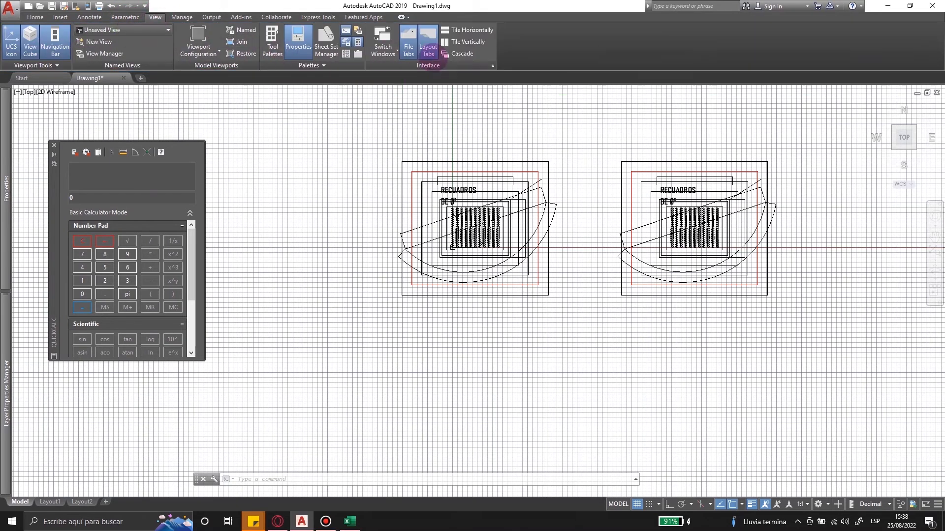
left_click(182, 16)
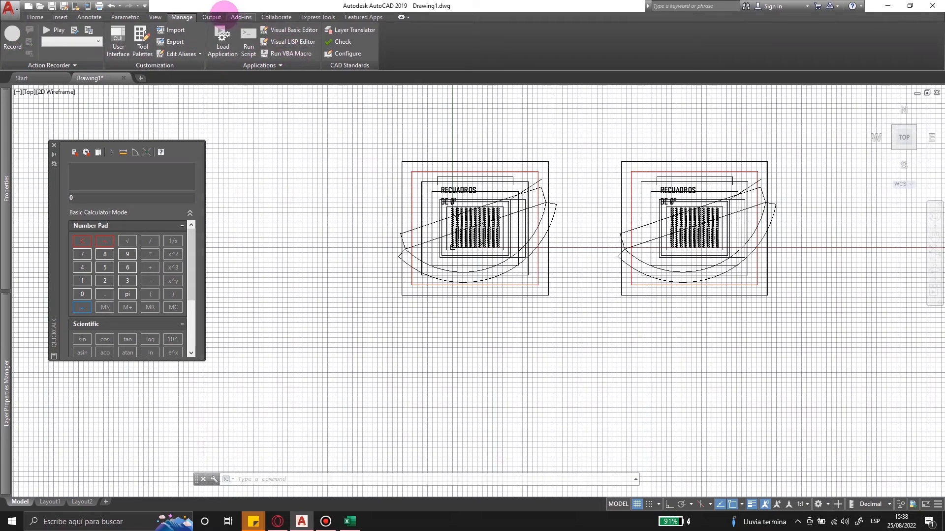
Look over the output, add-in, collaboration, express and featured-app tools, and return to the drawing and modification tools.
left_click(217, 16)
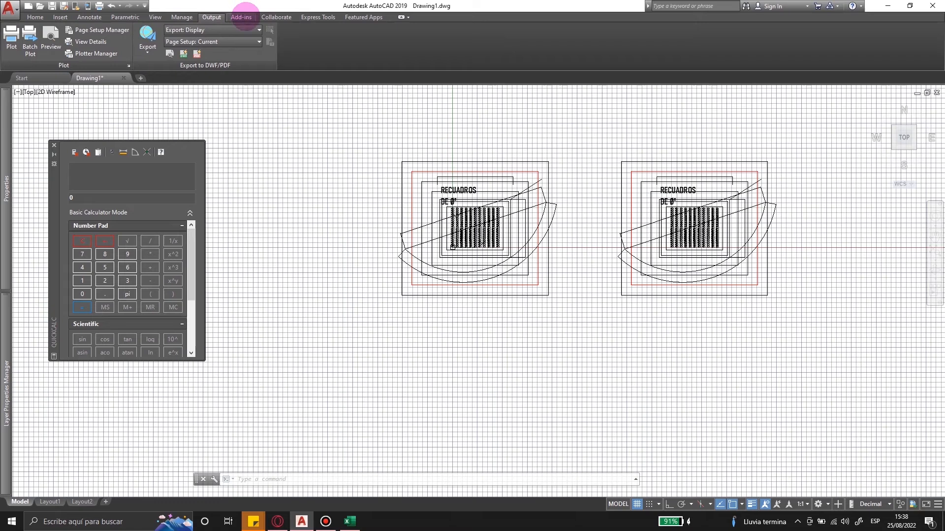
left_click(244, 17)
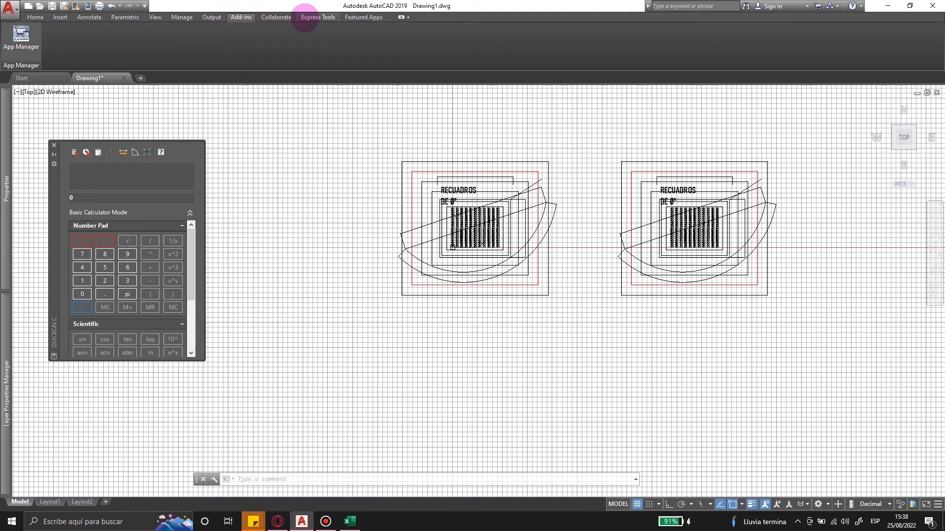
left_click(277, 17)
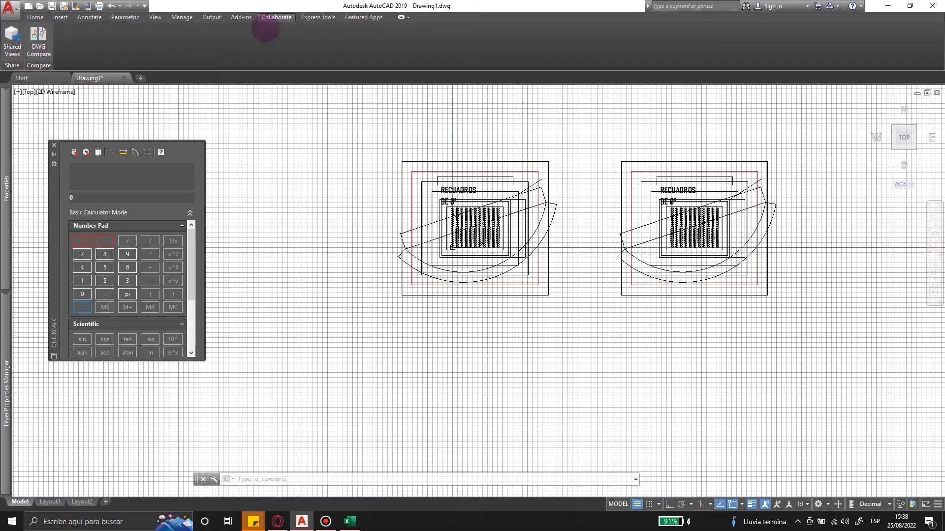
left_click(319, 16)
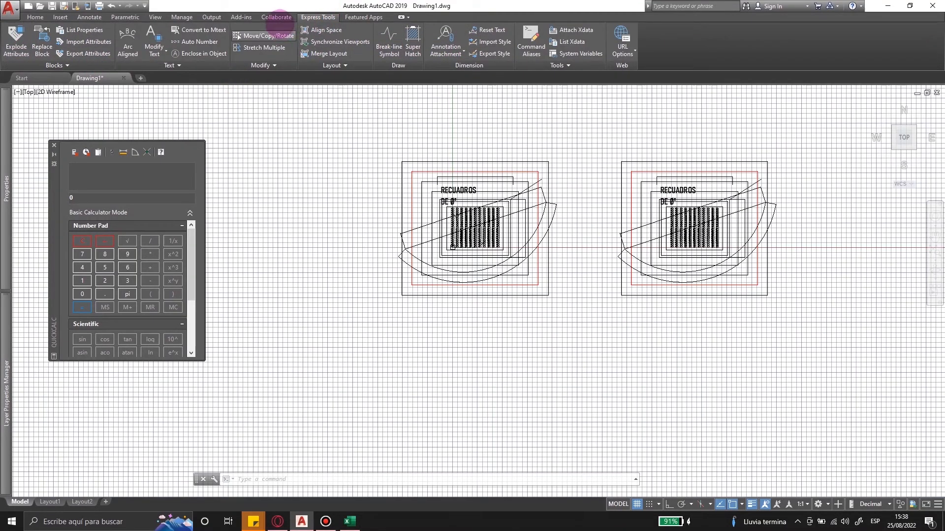
left_click(362, 17)
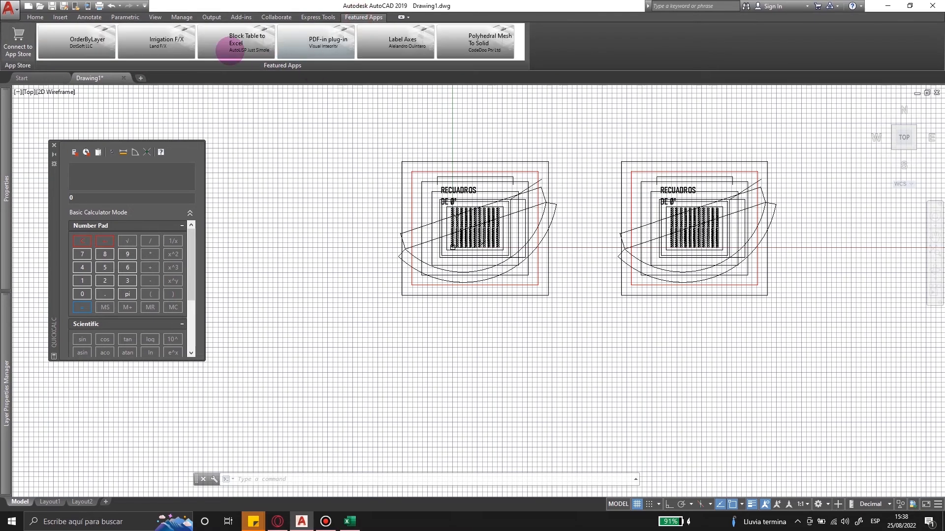
left_click(34, 17)
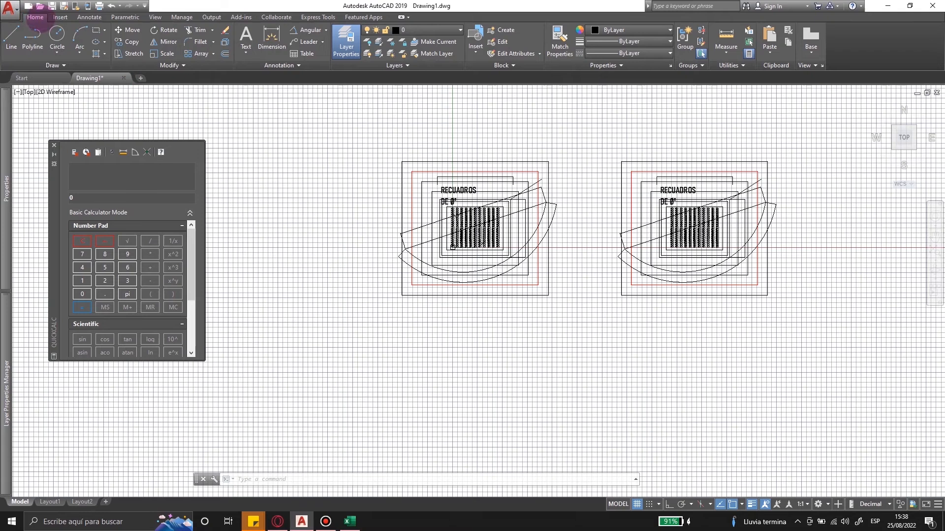
left_click(59, 18)
left_click(36, 18)
left_click(89, 17)
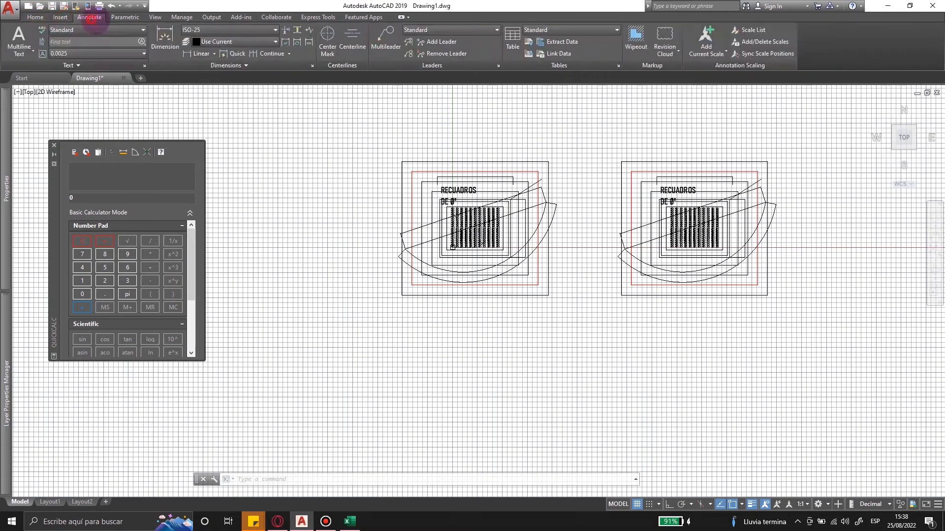
left_click(35, 17)
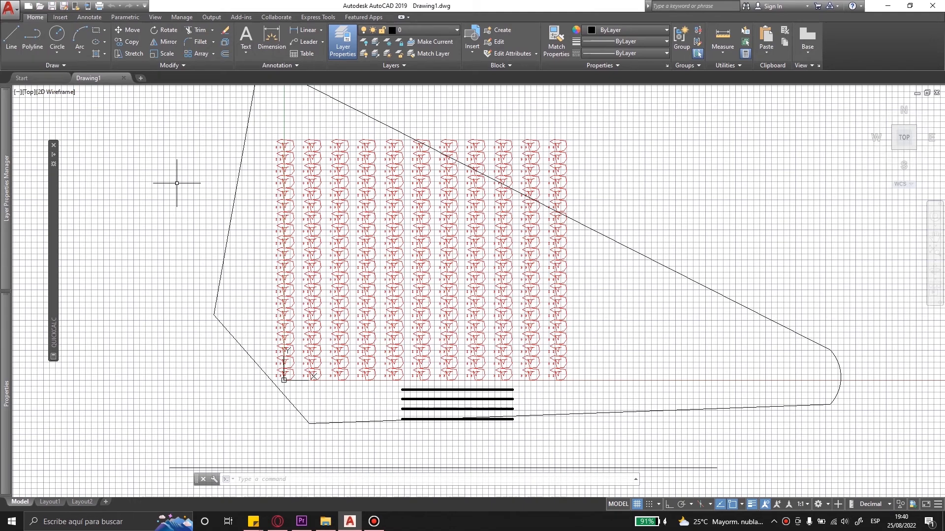
Save the current drawing with the QSAVE command.
type("qsave")
key("Return")
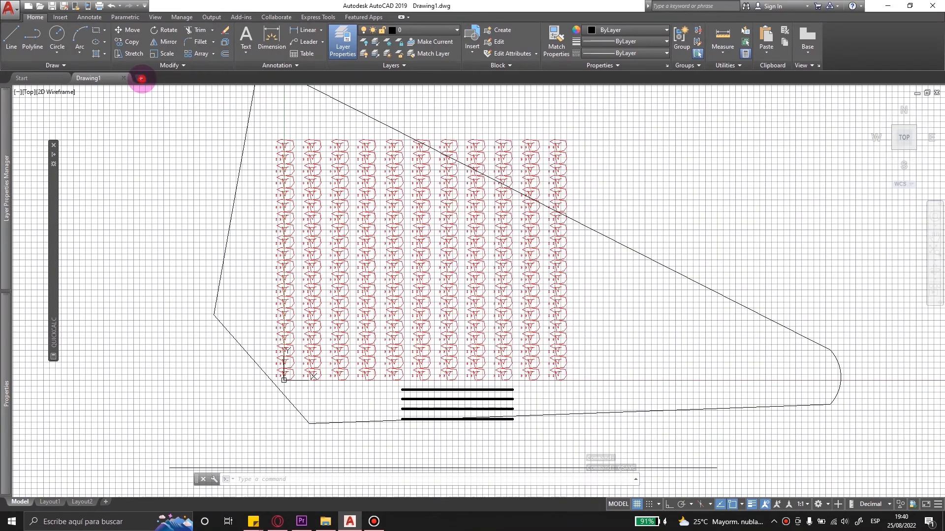
Create a new blank drawing and open its Save Drawing As dialog, closing it without saving.
left_click(141, 78)
key("ctrl+s")
left_click_drag(397, 301, 284, 300)
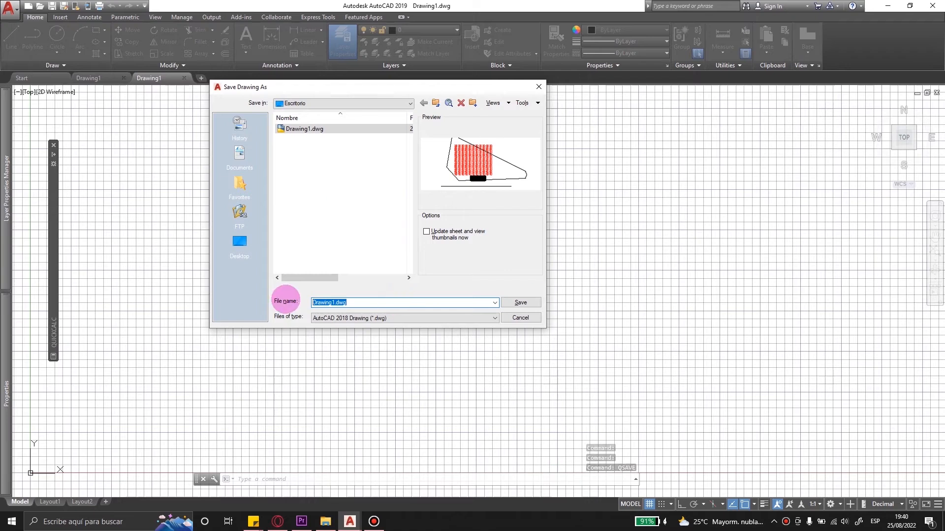
left_click(542, 89)
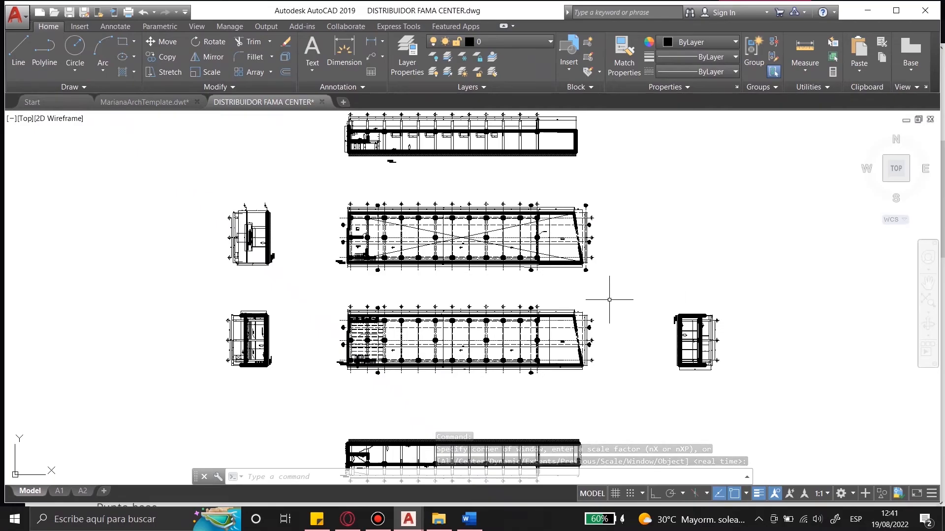
scroll(585, 216, "up", 10)
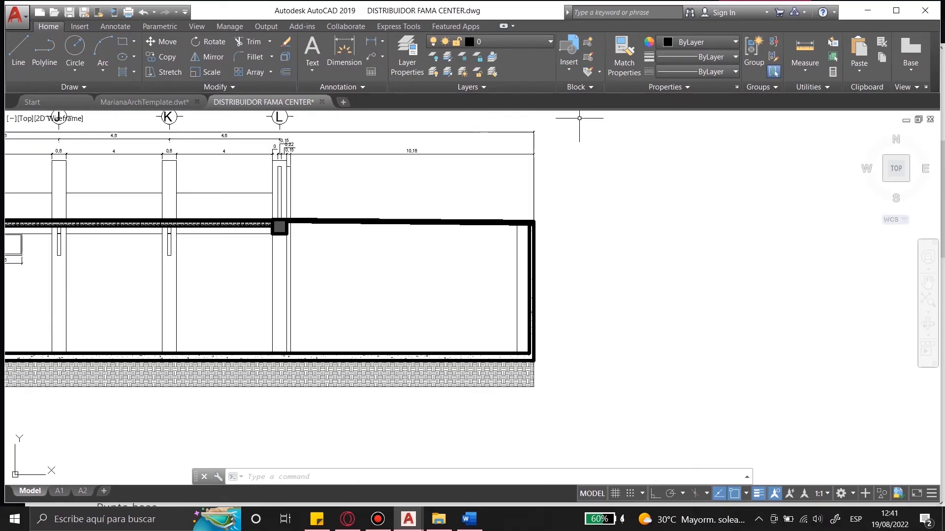
scroll(528, 196, "down", 3)
scroll(523, 280, "up", 2)
scroll(618, 247, "down", 5)
scroll(609, 189, "up", 4)
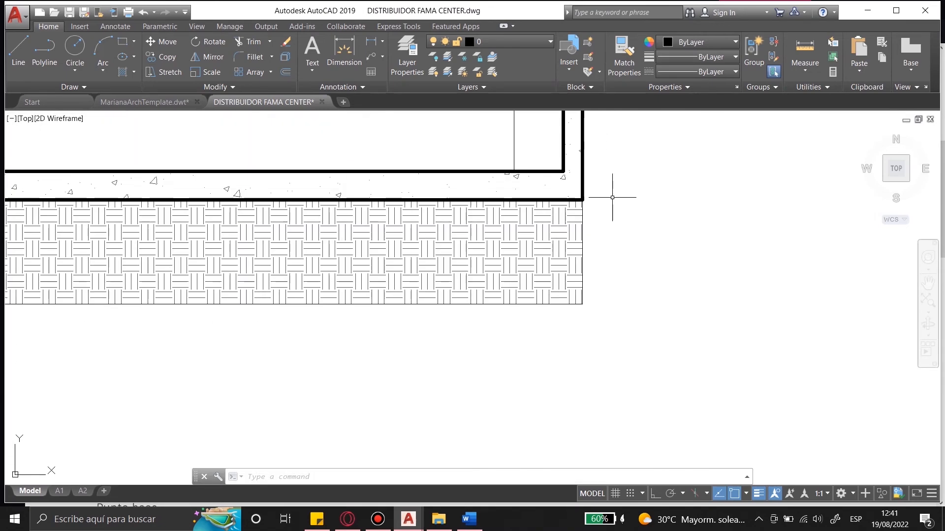
scroll(612, 193, "up", 2)
scroll(597, 240, "down", 2)
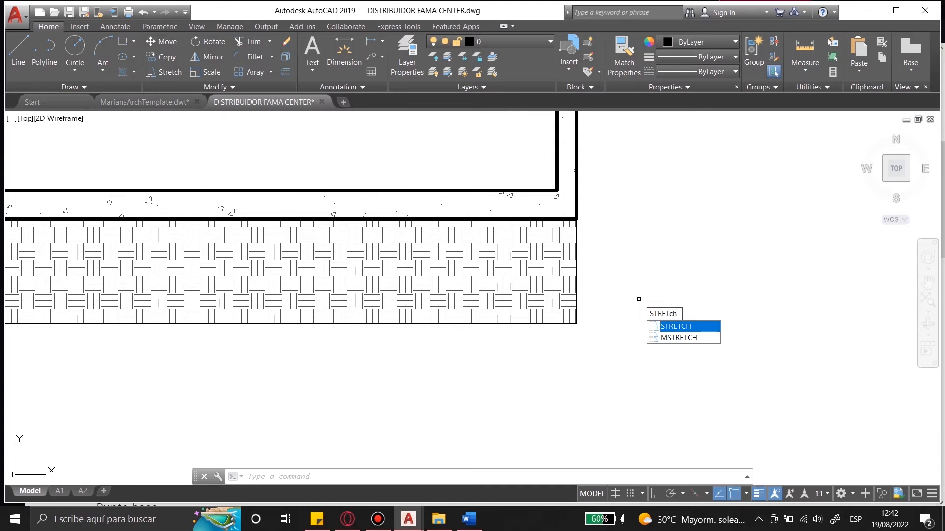
key("Return")
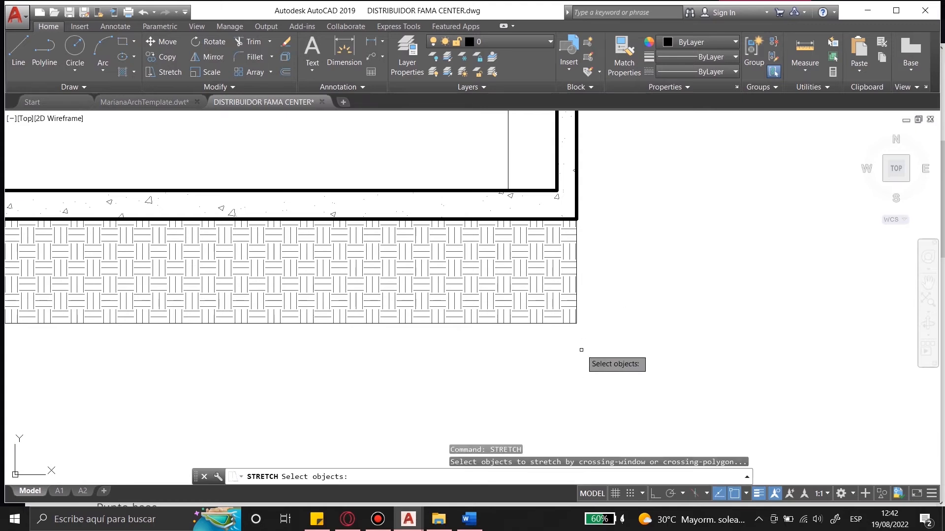
left_click(602, 351)
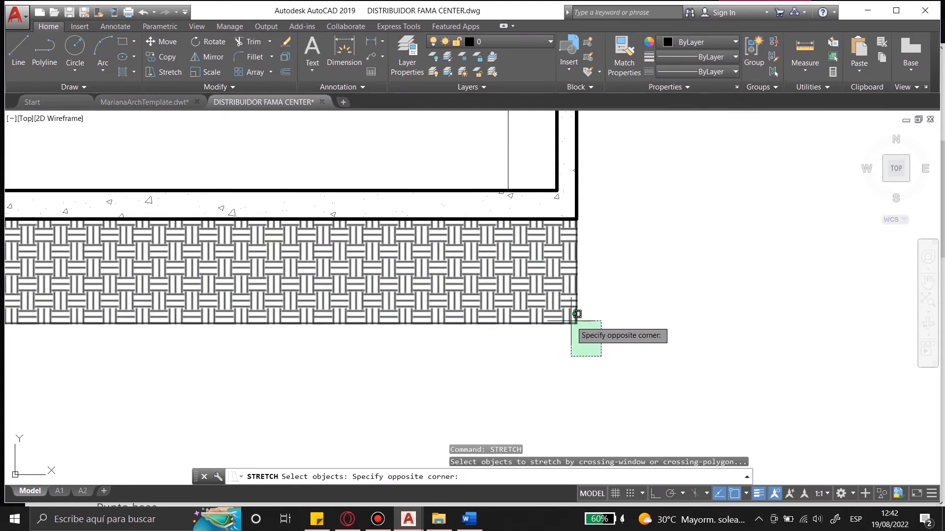
left_click(574, 313)
left_click(579, 251)
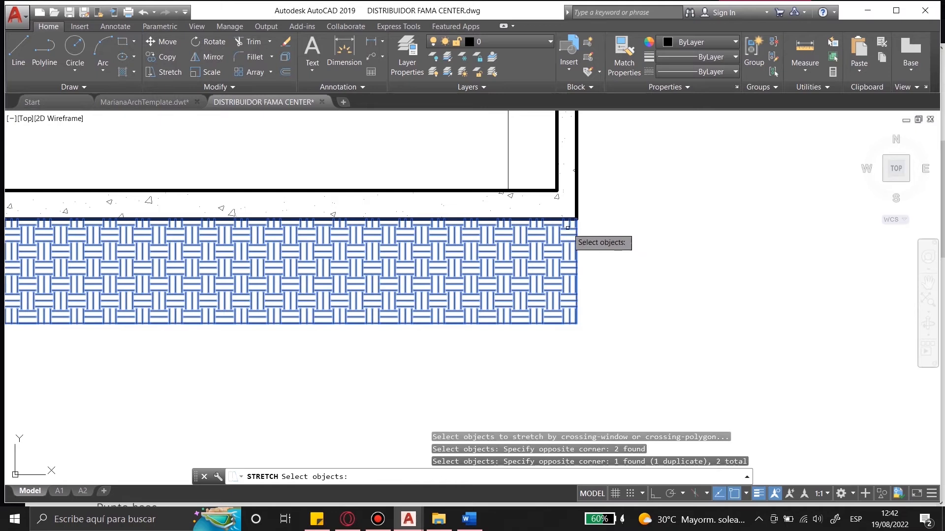
key("Return")
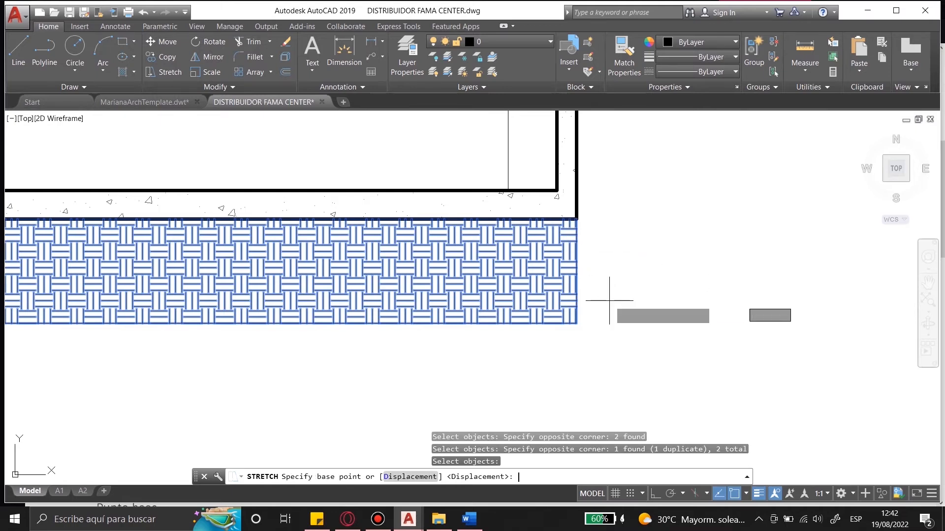
left_click(546, 388)
key("Escape")
Move the ground hatch and its boundary straight down, away from the underside of the floor slab.
left_click(607, 343)
left_click(554, 289)
type("m")
key("Return")
left_click(636, 276)
left_click(640, 322, "shift")
key("Escape")
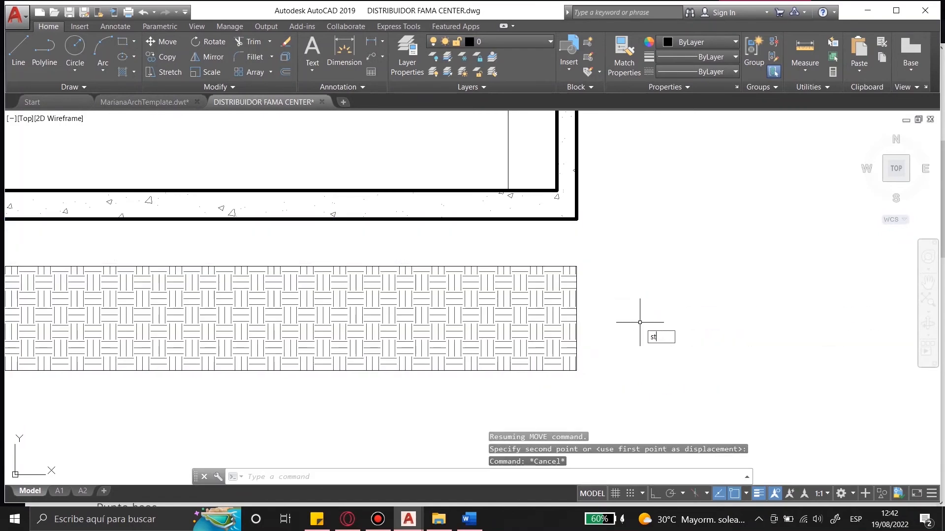
Start stretching the right end of the detached ground hatch, enclosing it in a crossing window, picking a base point and toggling Ortho.
type("STRETCH")
key("Return")
left_click(614, 412)
left_click(574, 255)
key("Return")
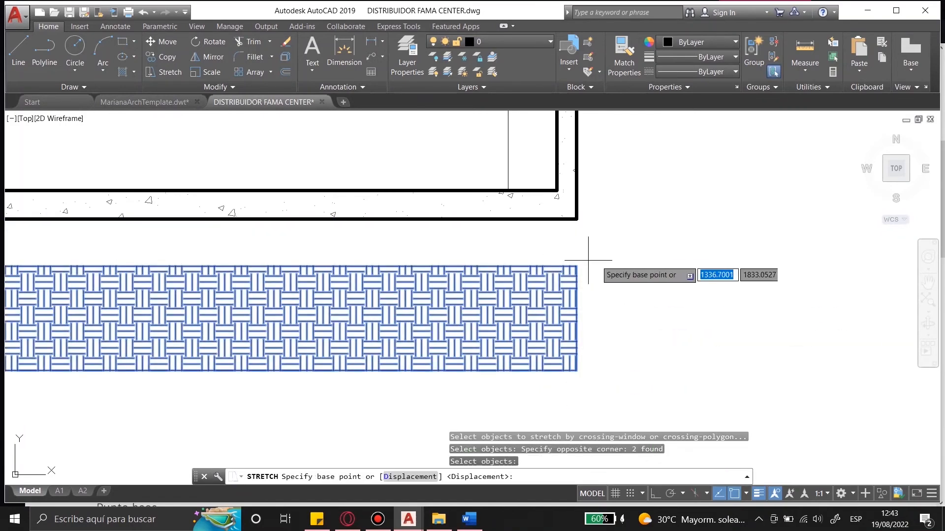
left_click(672, 220)
key("F8")
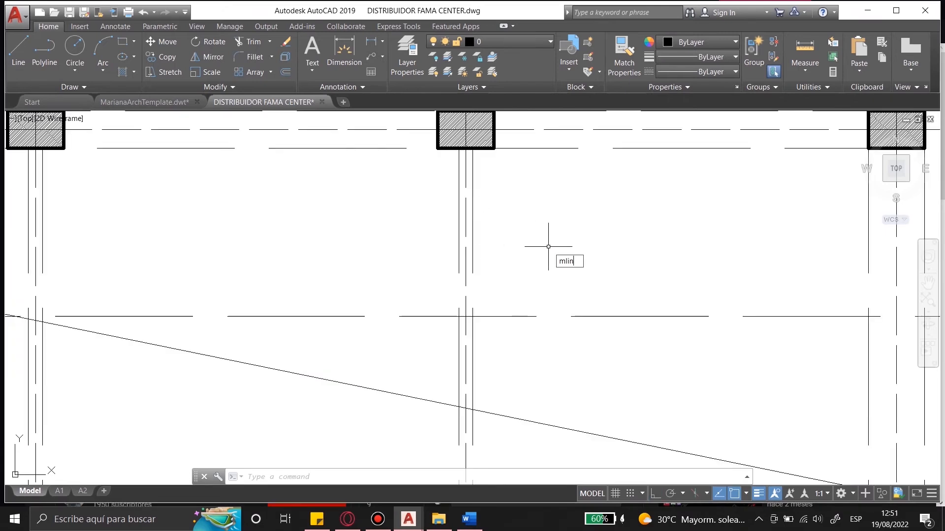
key("Return")
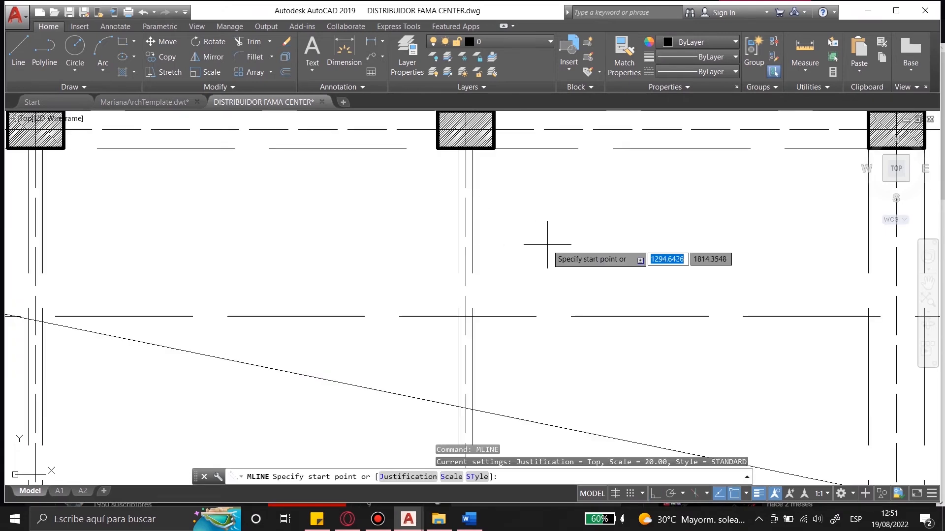
left_click(463, 149)
scroll(534, 147, "down", 6)
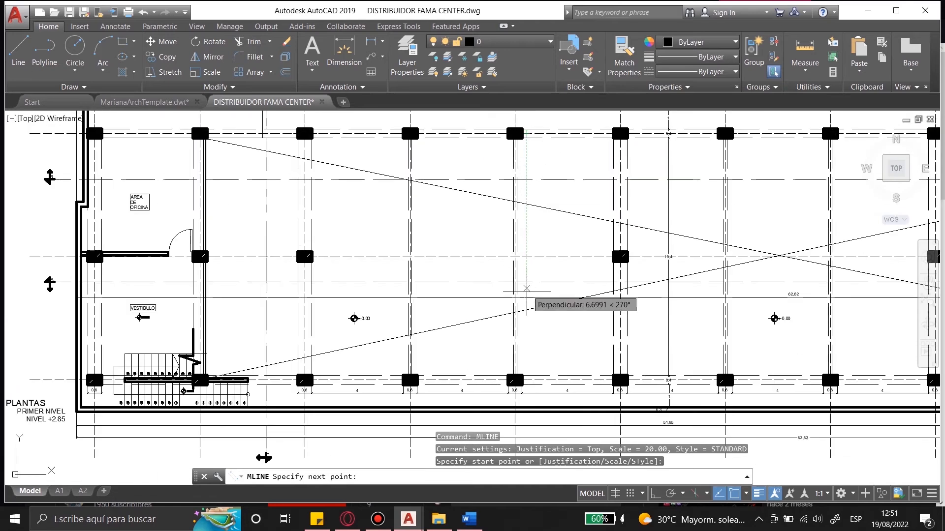
scroll(615, 246, "down", 4)
scroll(610, 237, "down", 5)
scroll(433, 200, "up", 8)
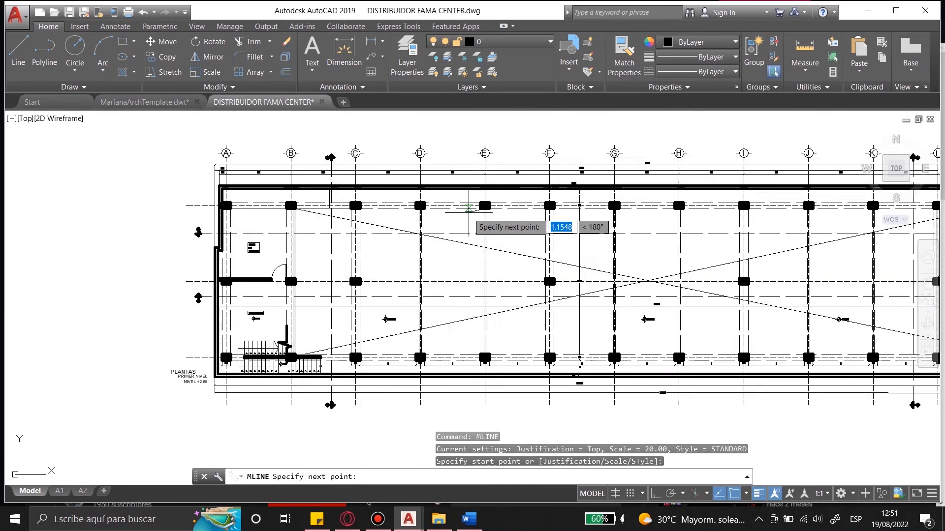
scroll(499, 241, "up", 5)
key("Escape")
scroll(357, 194, "down", 2)
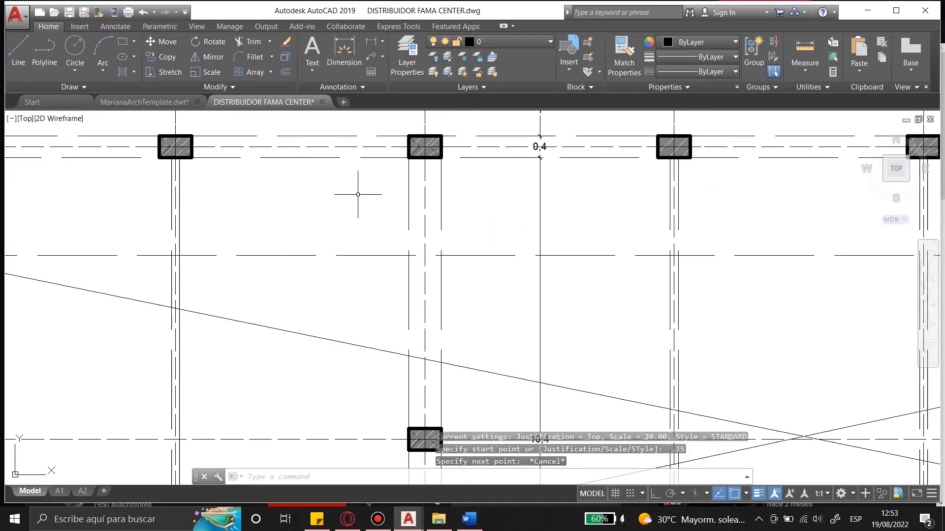
Draw a multiline at scale 0.15 along axis E, from the underside of the upper column to the top of the lower column.
type("mline")
key("Return")
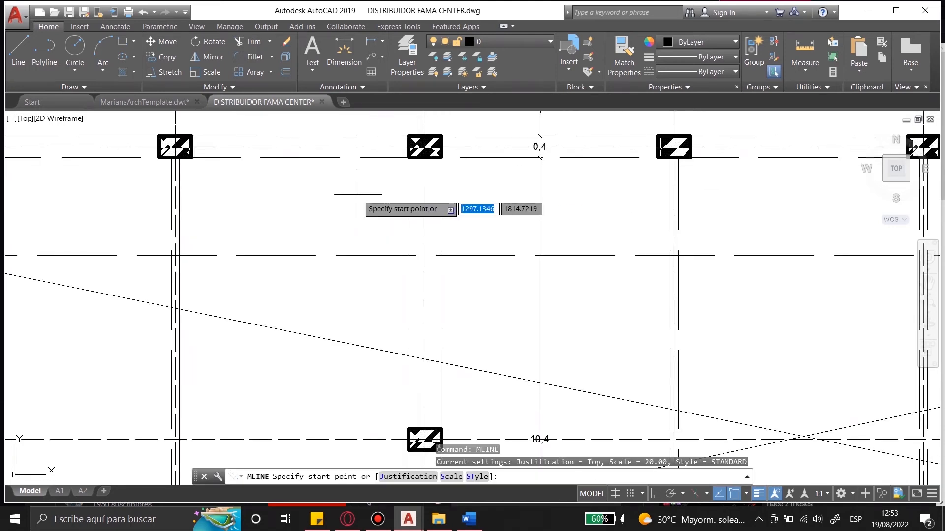
type("s")
key("Return")
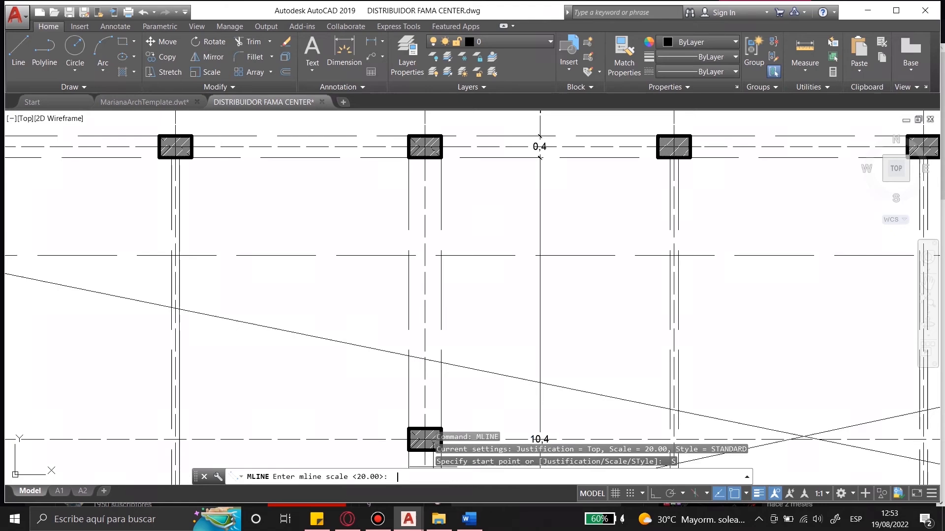
type(".15")
key("Return")
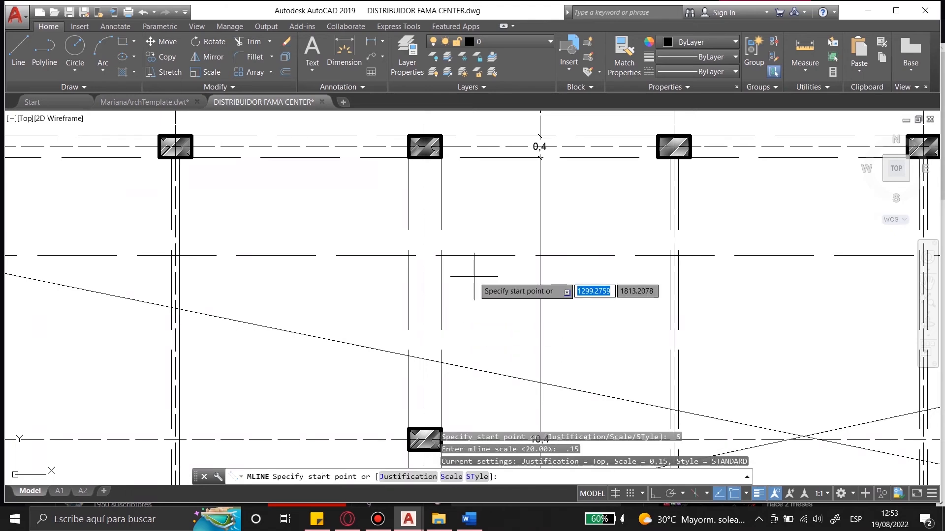
scroll(443, 197, "up", 2)
scroll(597, 143, "down", 3)
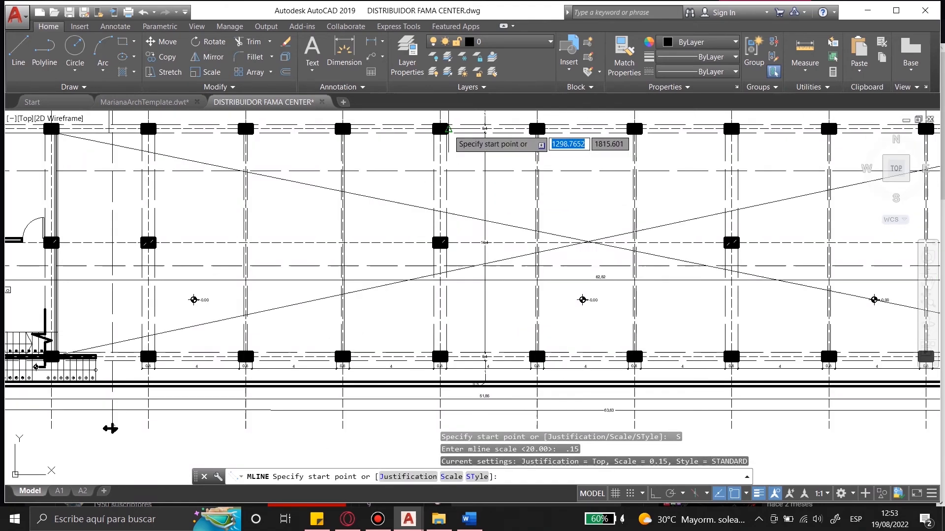
scroll(520, 175, "up", 4)
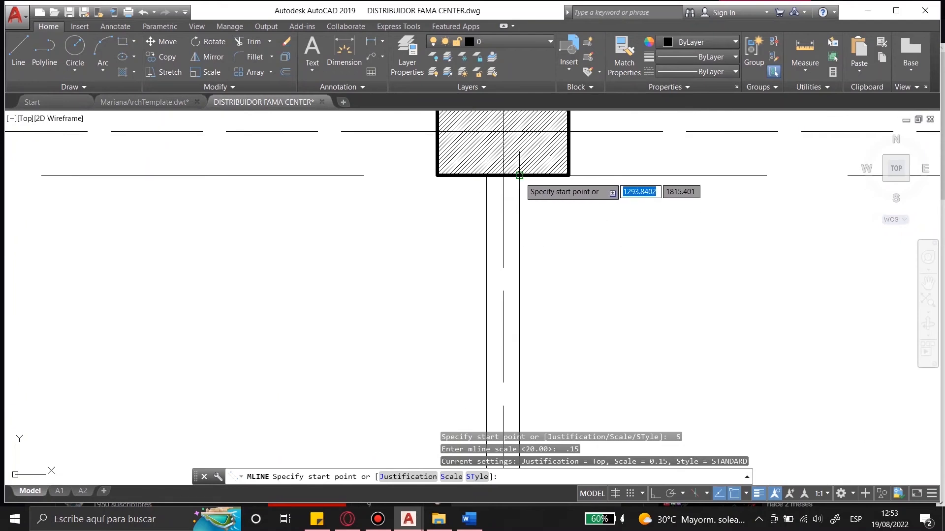
left_click(519, 175)
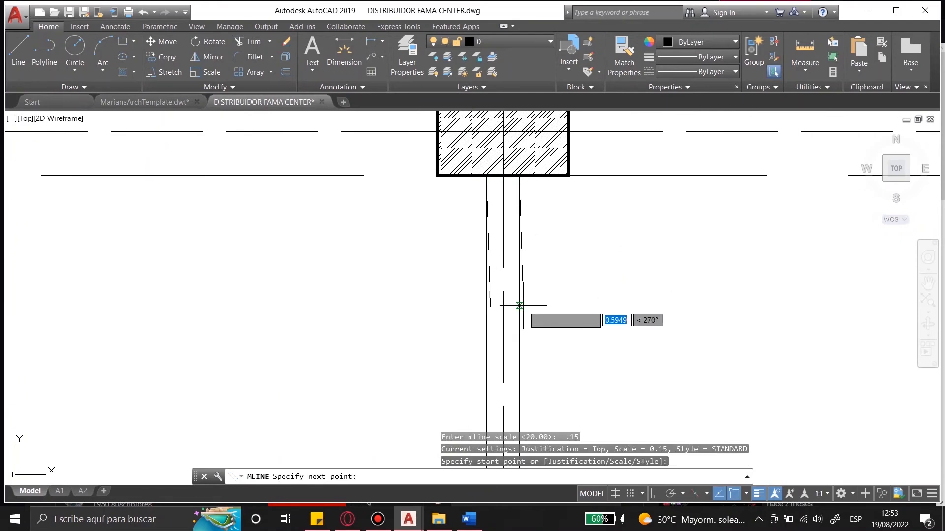
scroll(512, 152, "down", 5)
scroll(513, 154, "down", 2)
scroll(514, 372, "up", 11)
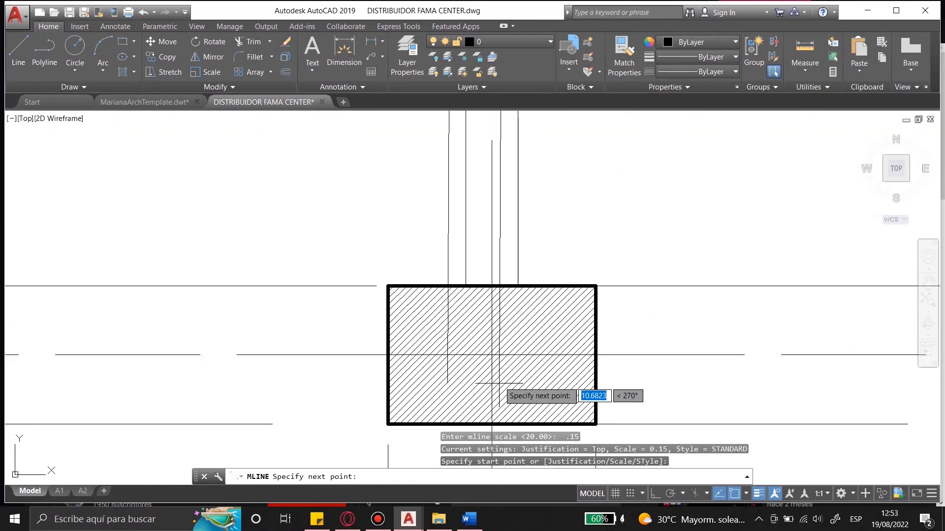
left_click(517, 286)
scroll(480, 373, "down", 8)
key("Return")
key("Escape")
Assign the multiline on axis E to the PARED layer.
left_click(497, 219)
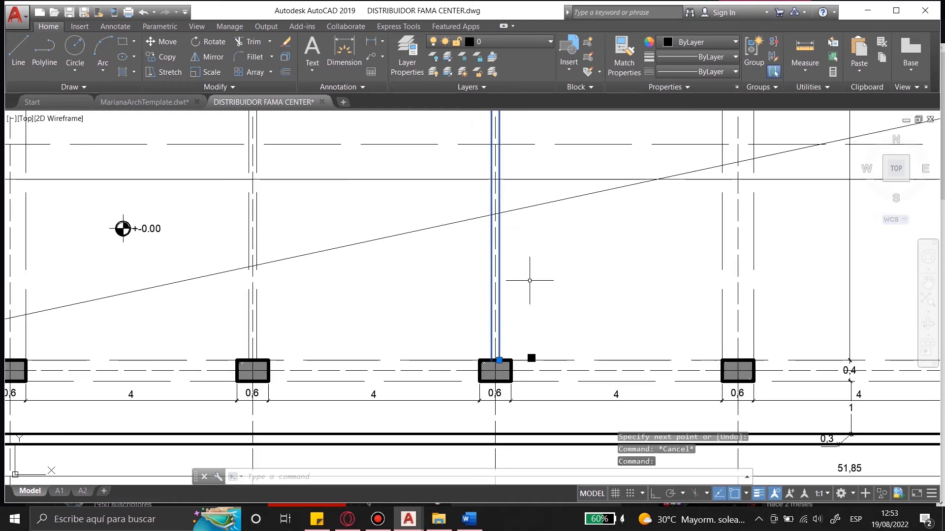
scroll(497, 219, "down", 3)
scroll(481, 312, "up", 1)
scroll(555, 343, "down", 2)
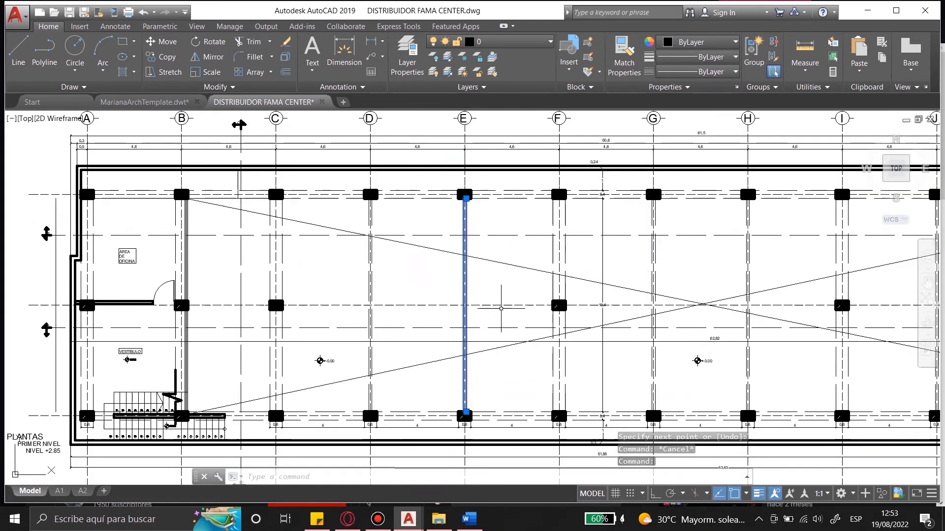
left_click(492, 42)
left_click(491, 129)
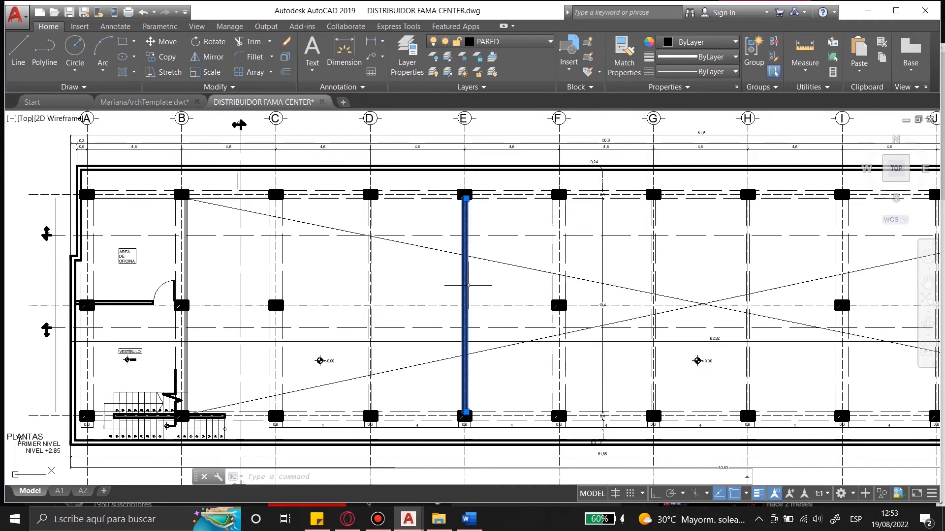
Turn off the display of lineweights and remove the LineWeight toggle from the status bar.
scroll(472, 215, "up", 6)
scroll(566, 211, "down", 2)
key("Escape")
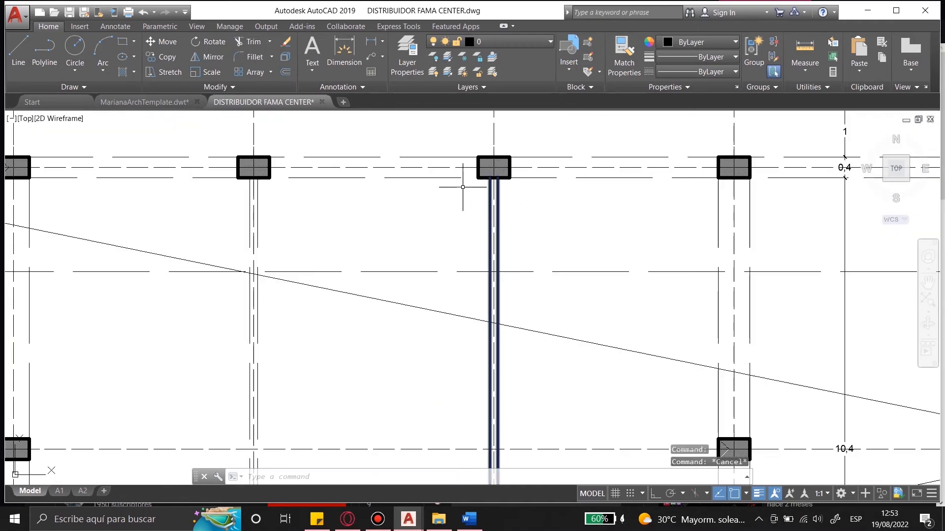
left_click(759, 492)
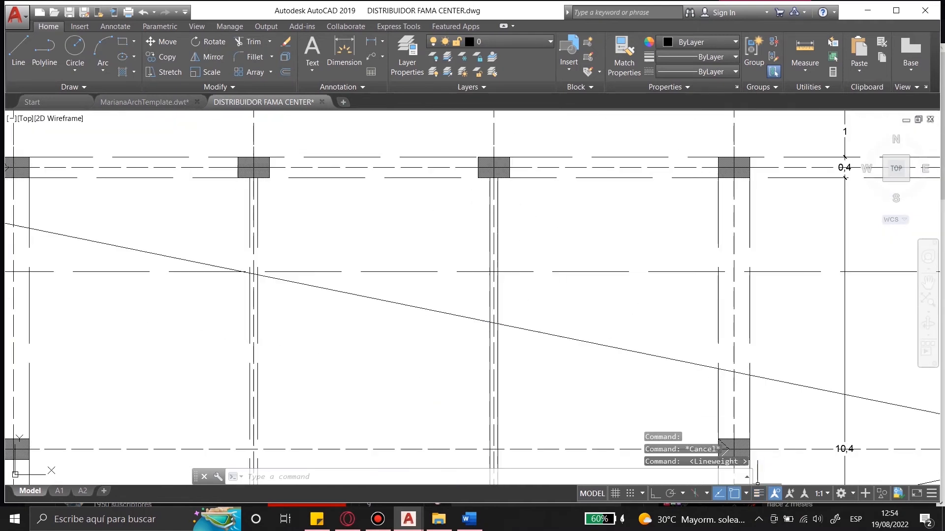
left_click(932, 494)
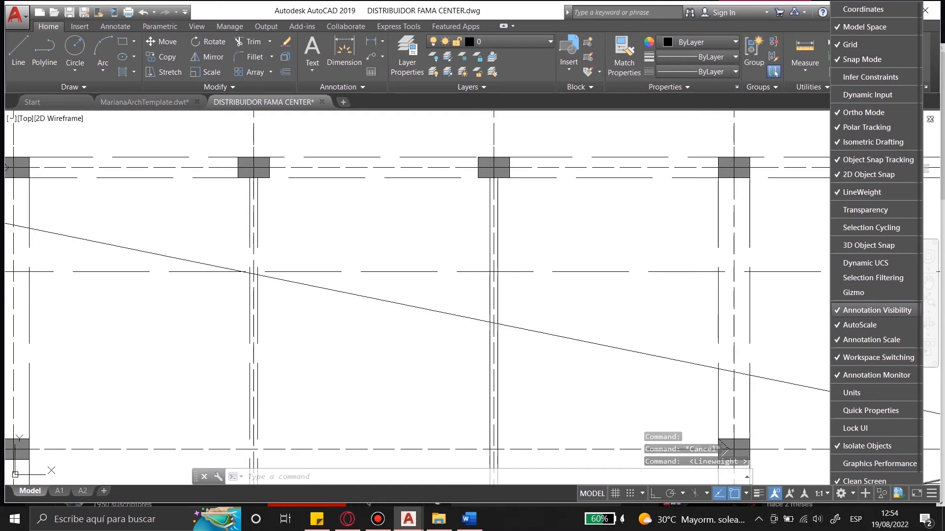
left_click(866, 192)
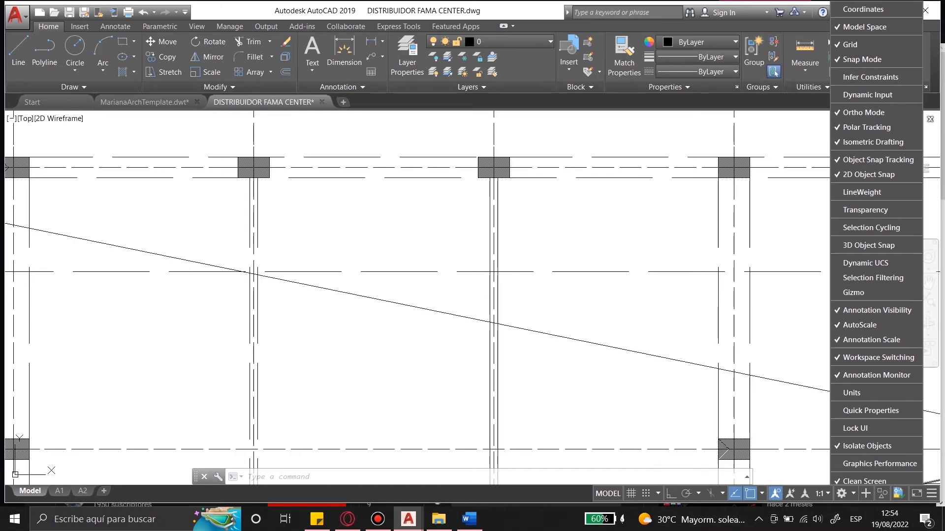
left_click(620, 360)
Restore the LineWeight toggle to the status bar and turn lineweight display on again.
scroll(457, 176, "down", 4)
scroll(521, 236, "up", 4)
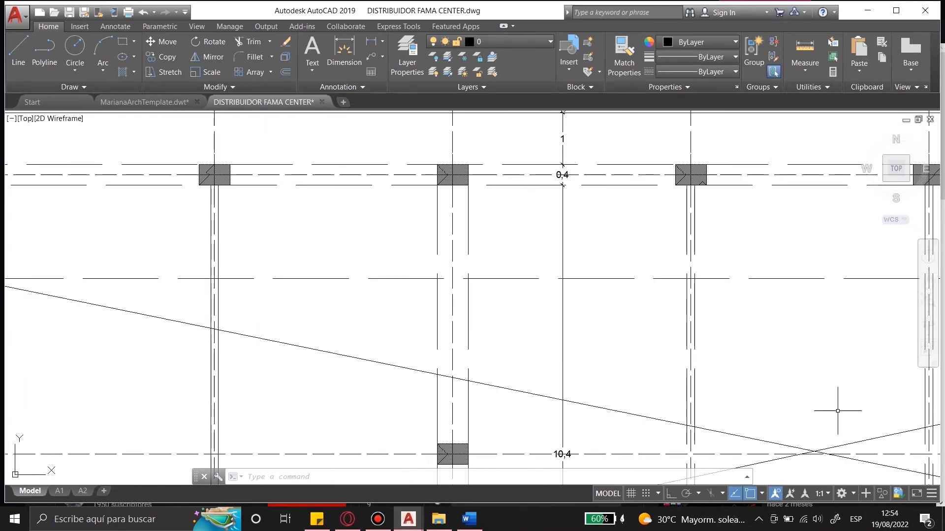
left_click(931, 493)
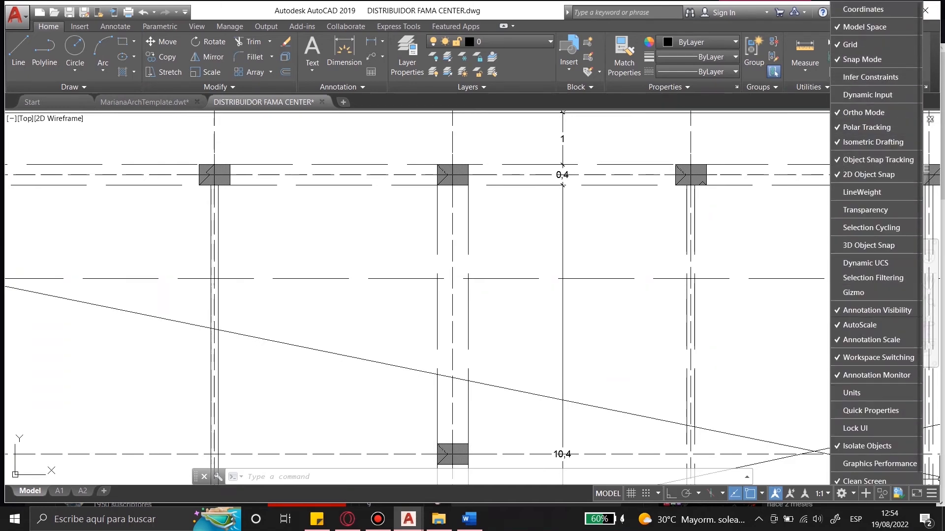
left_click(861, 192)
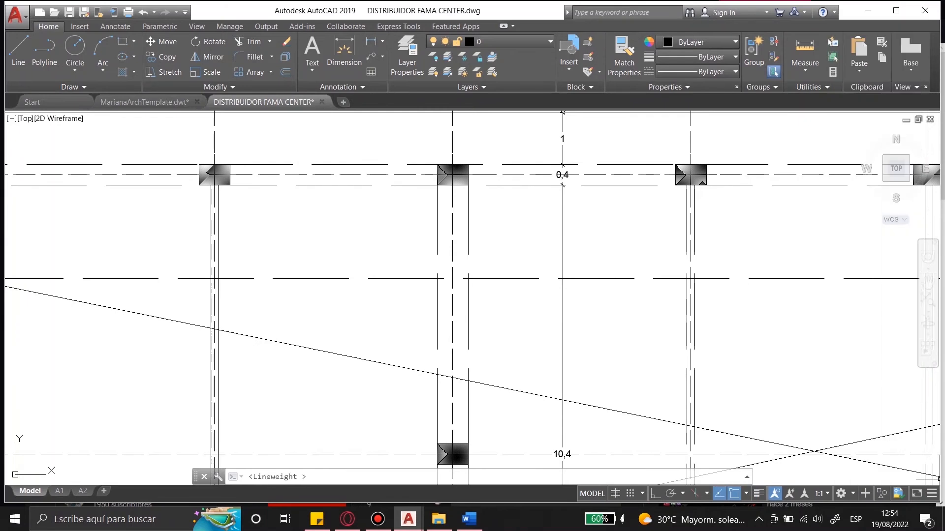
scroll(572, 197, "down", 6)
scroll(353, 187, "up", 1)
scroll(567, 364, "up", 2)
scroll(477, 258, "down", 2)
scroll(570, 269, "up", 3)
left_click(550, 273)
key("Escape")
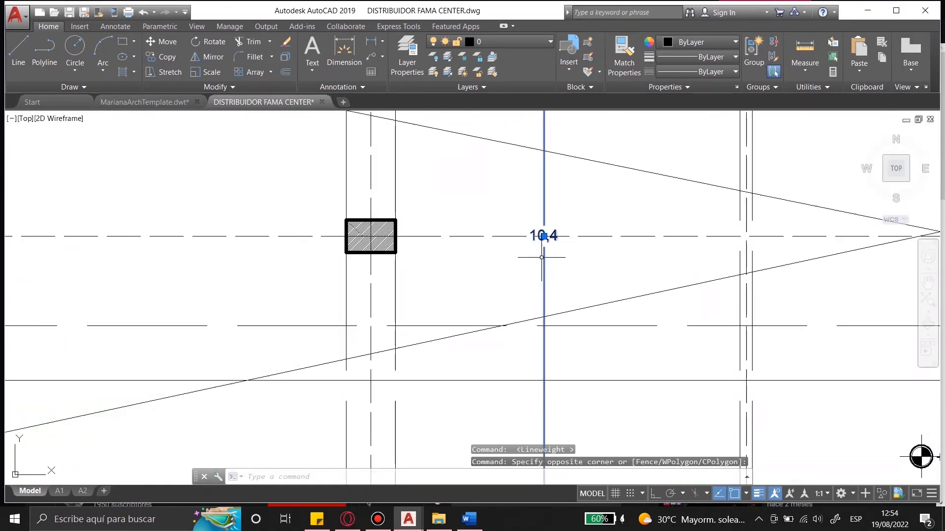
Examine the multiline wall on axis E, from where it meets the upper column to the lower column.
scroll(610, 246, "down", 5)
scroll(612, 341, "up", 1)
scroll(412, 178, "up", 7)
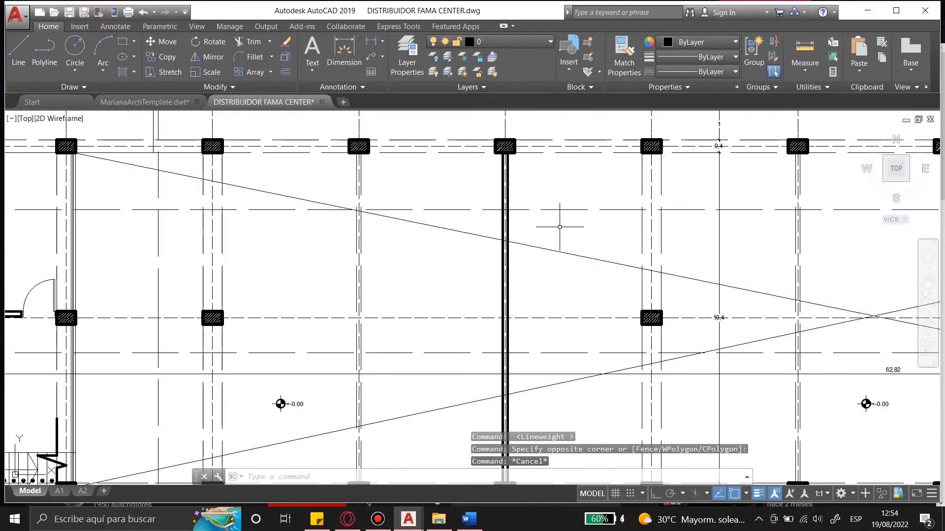
scroll(492, 197, "down", 5)
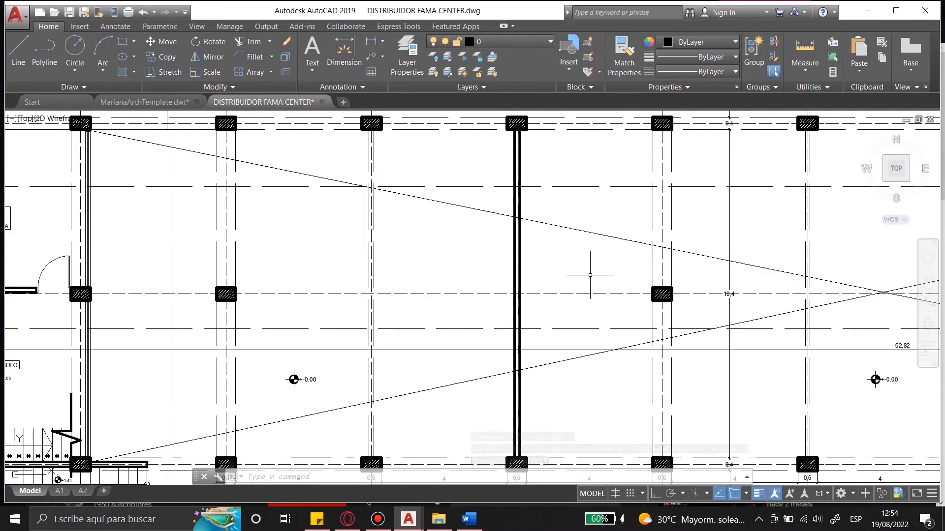
scroll(597, 274, "down", 3)
scroll(490, 169, "up", 3)
scroll(471, 164, "up", 4)
left_click(490, 238)
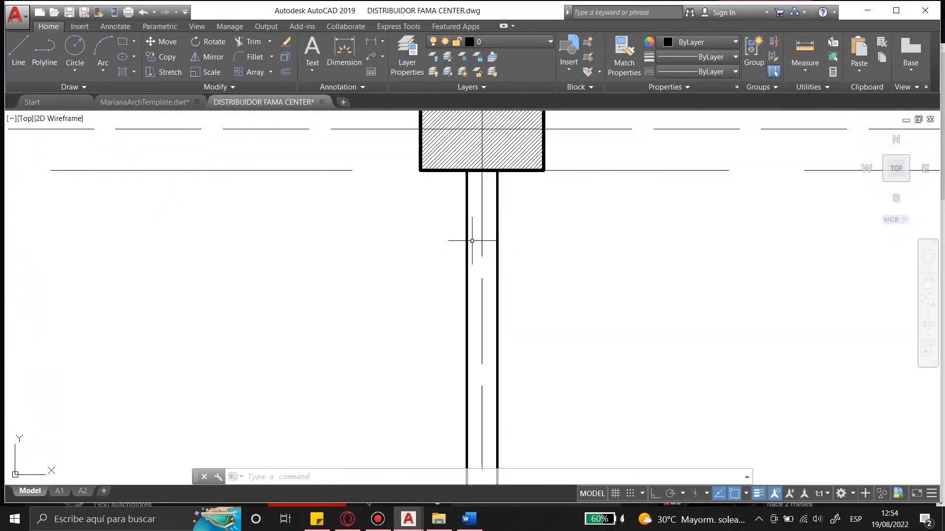
left_click(475, 241)
scroll(502, 191, "down", 5)
scroll(499, 390, "up", 5)
scroll(499, 374, "down", 6)
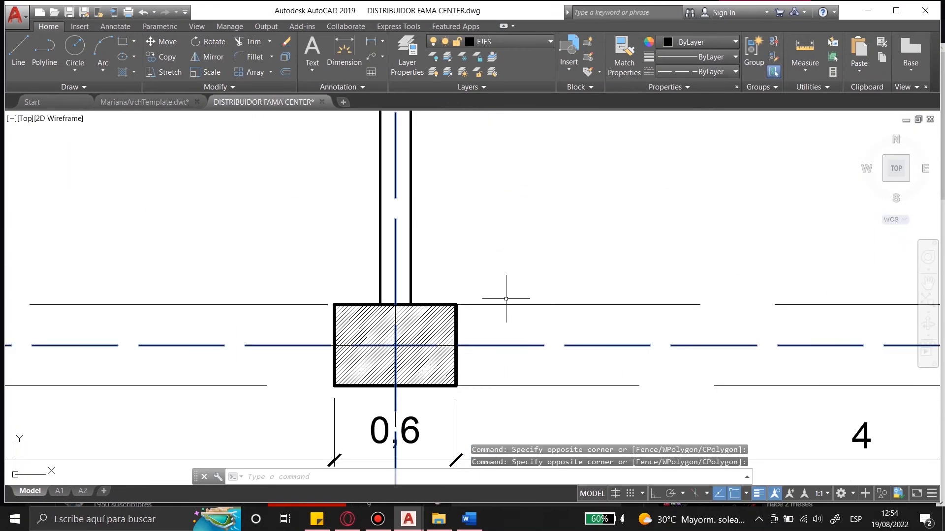
key("Escape")
key("Escape")
Try a multiline with Zero justification, starting at the underside of the upper column on axis E, and undo it.
scroll(489, 234, "up", 5)
key("Return")
type("j")
key("Return")
type("z")
key("Return")
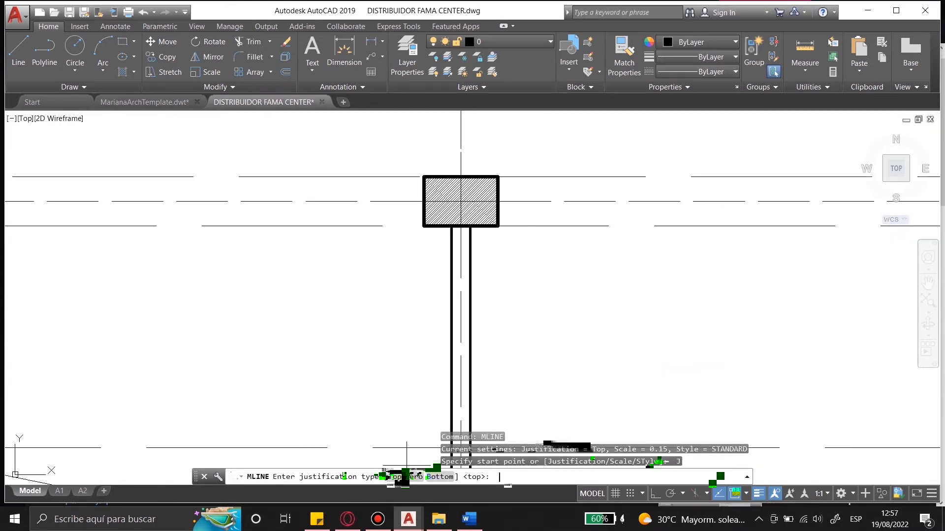
type("z")
key("Return")
left_click(452, 231)
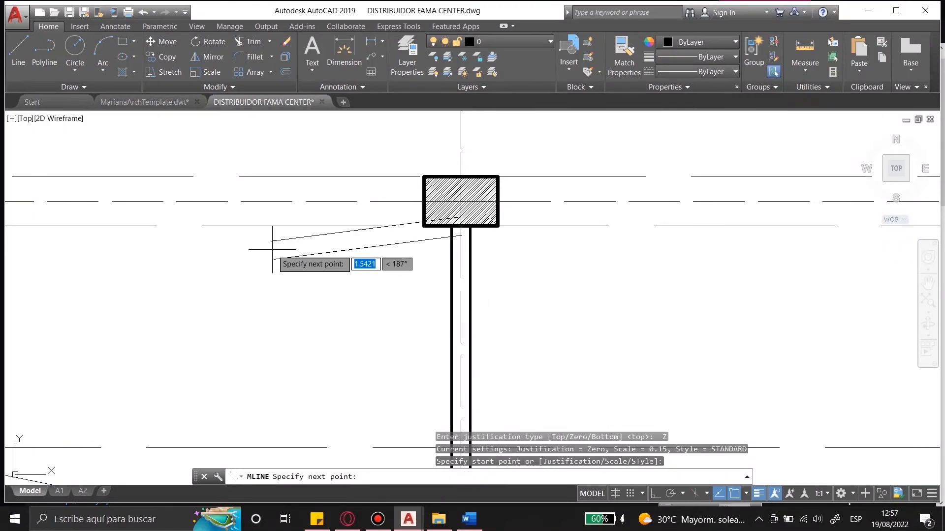
scroll(435, 386, "down", 3)
scroll(499, 246, "up", 6)
key("F8")
scroll(494, 197, "down", 4)
scroll(493, 256, "down", 6, "shift")
scroll(496, 325, "up", 4, "shift")
left_click(486, 322, "shift")
key("Escape")
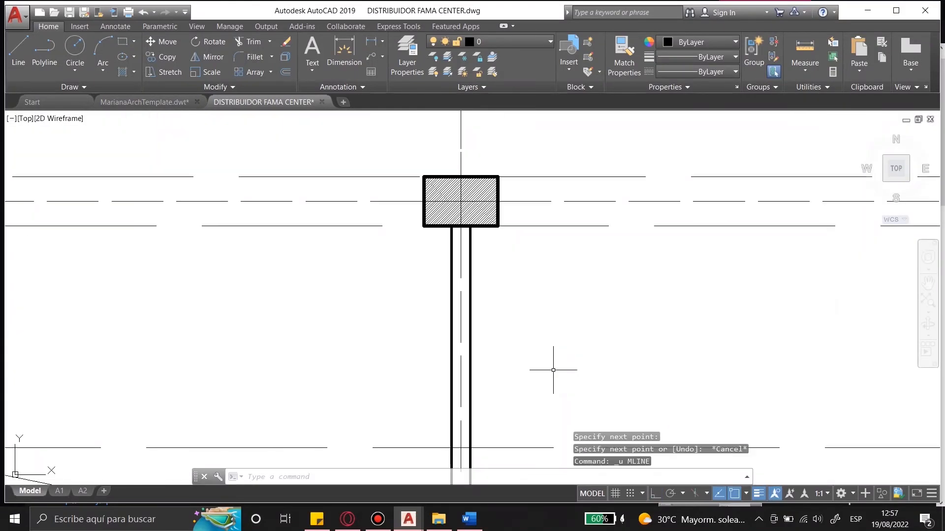
Try a multiline with Bottom justification, starting at the underside of the upper column on axis E.
key("Return")
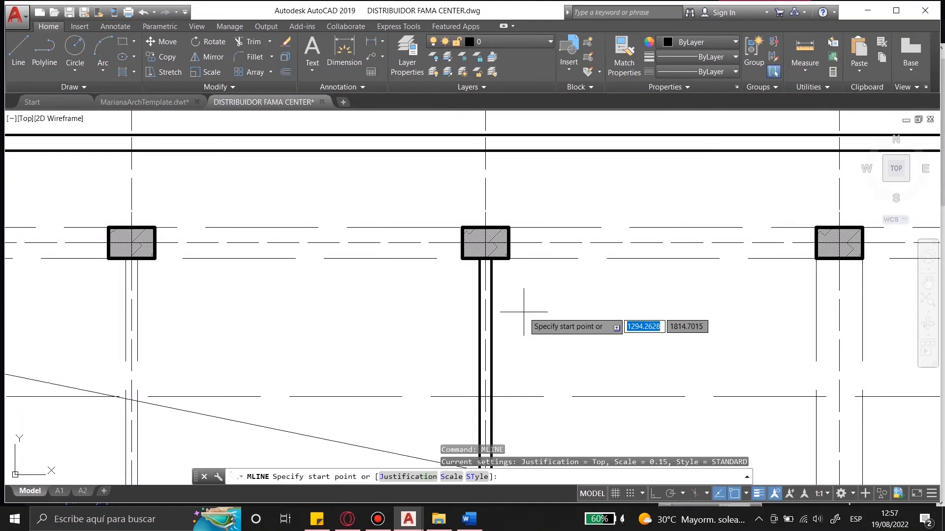
type("j")
key("Return")
type("b")
key("Return")
left_click(479, 261)
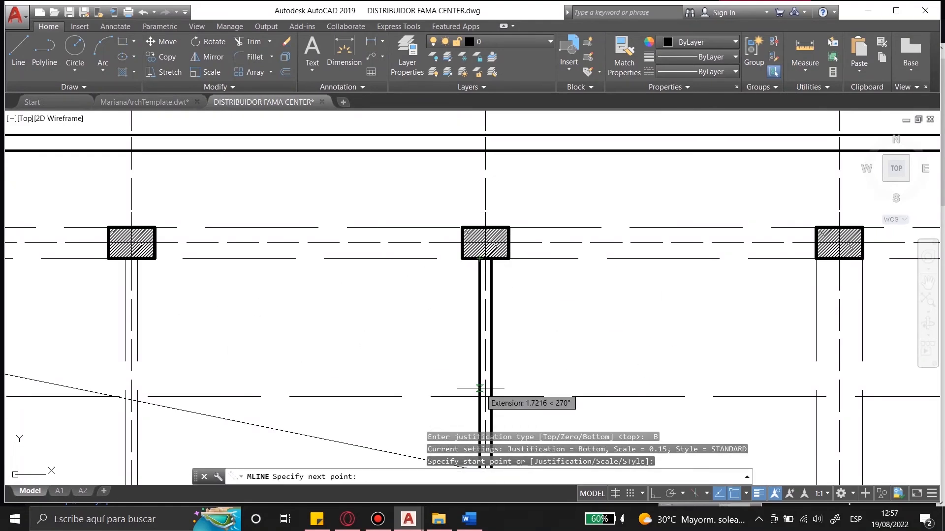
key("Escape")
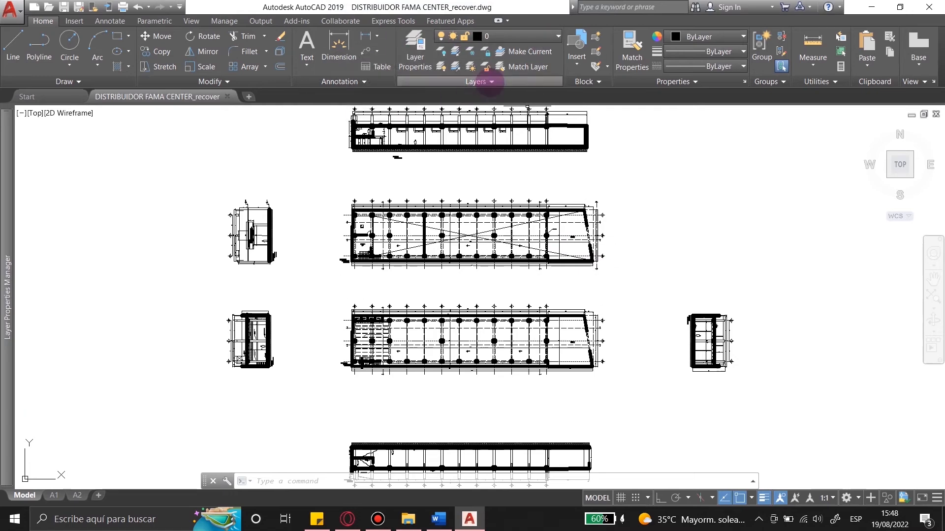
Look through the drawing's layer list, the Layer Properties Manager and the Layer Settings options.
left_click(541, 36)
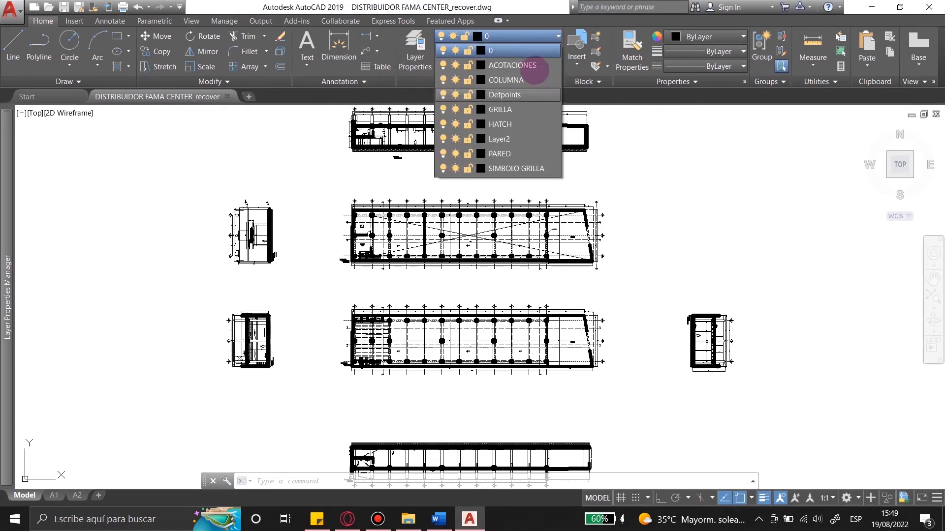
left_click(418, 49)
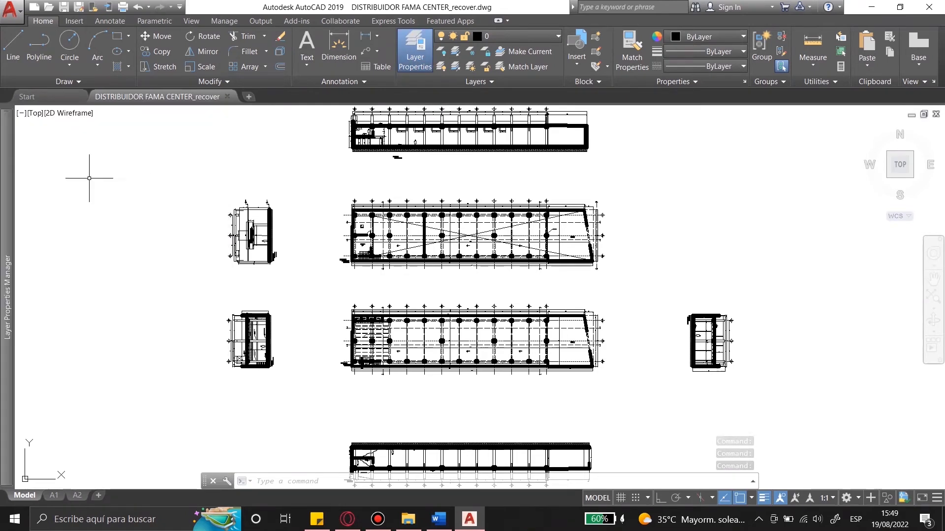
double_click(25, 177)
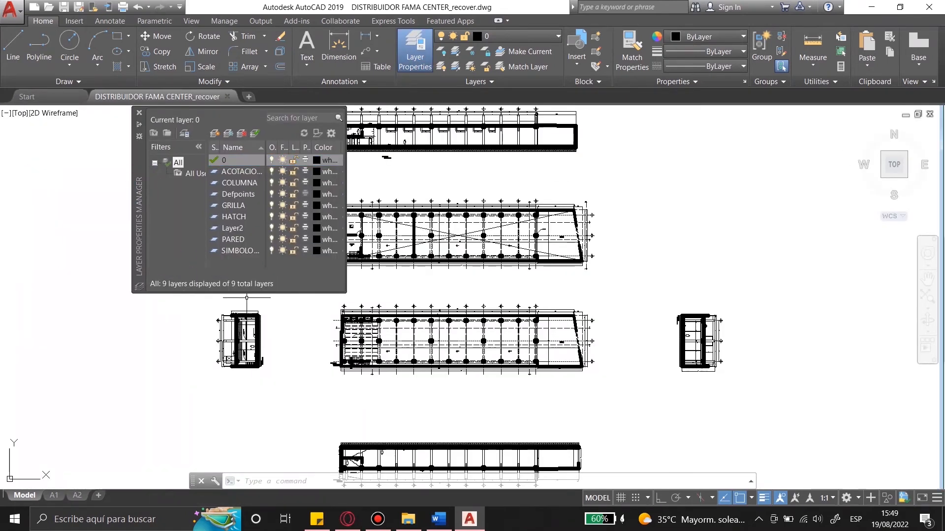
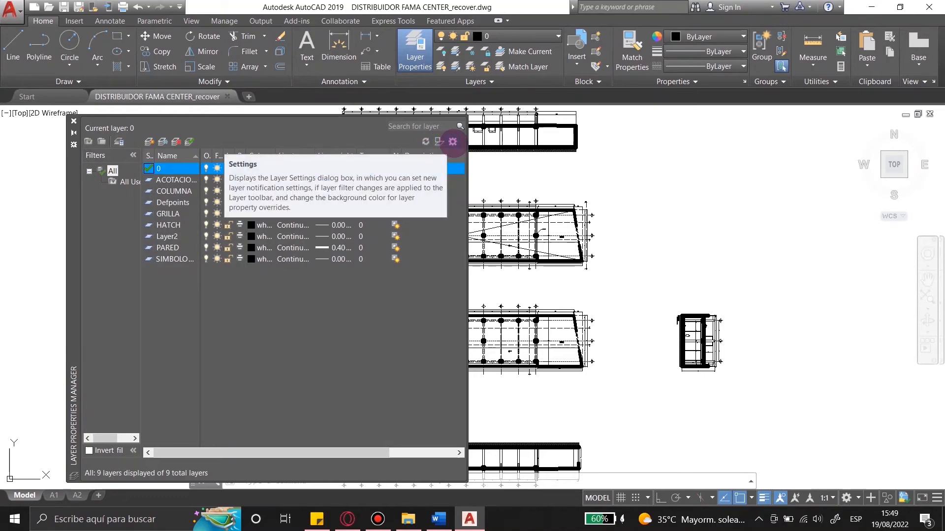
left_click(453, 141)
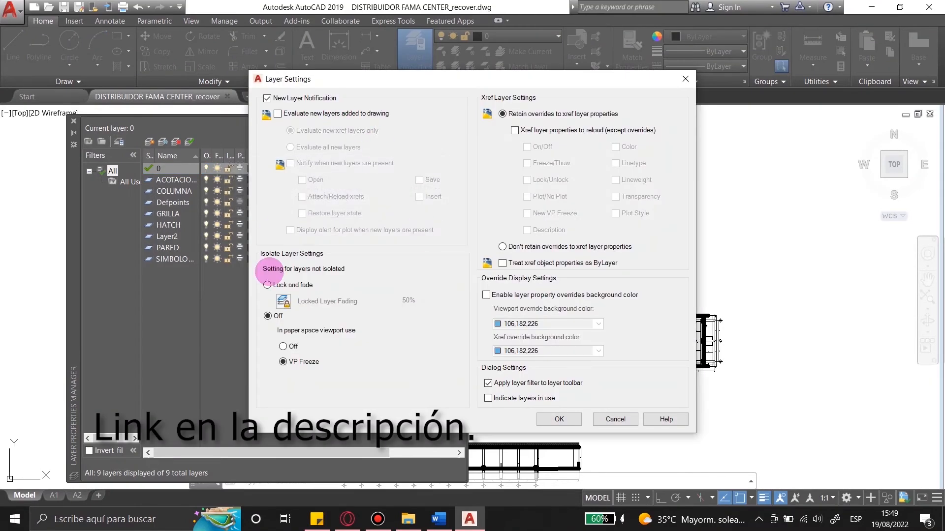
left_click(616, 419)
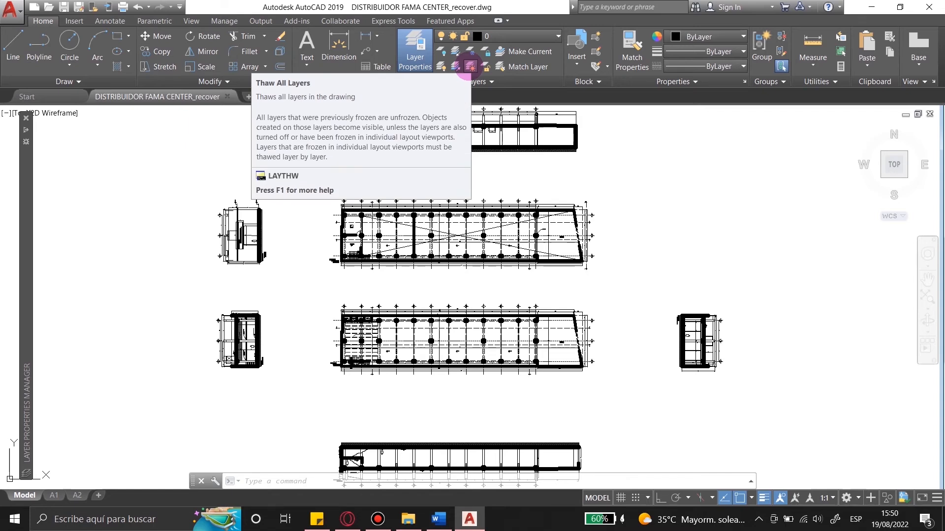
Turn off the ACOTACIONES layer and erase the objects caught by a crossing window above the upper wall between axes J and L.
left_click(455, 37)
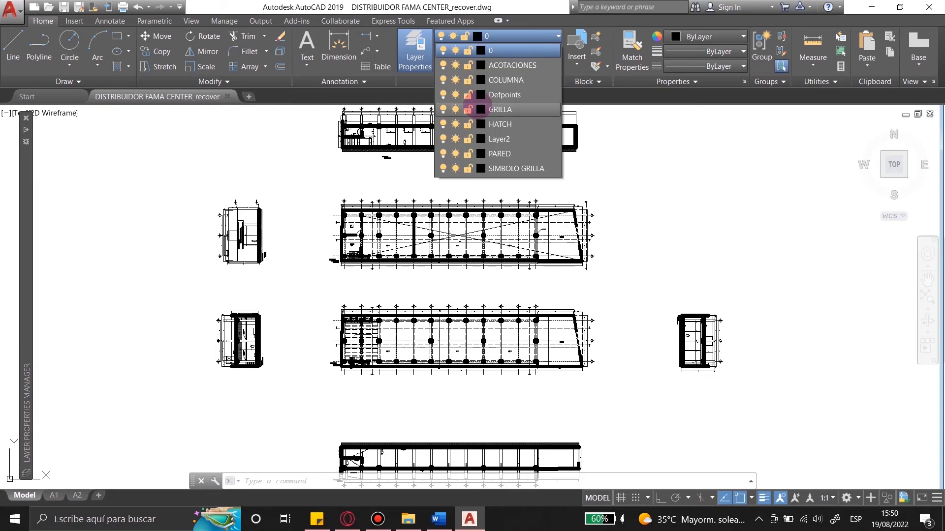
left_click(443, 65)
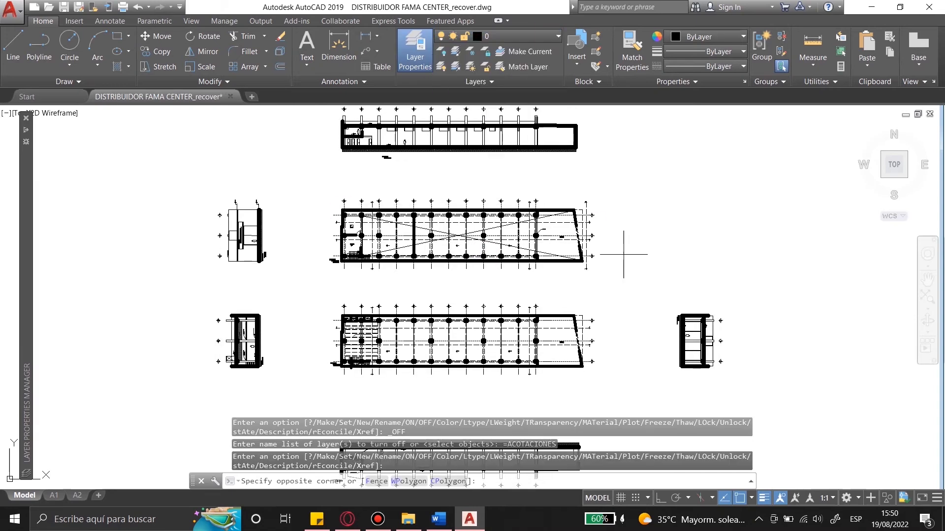
scroll(544, 210, "up", 10)
left_click(489, 195)
left_click(197, 163)
key("Delete")
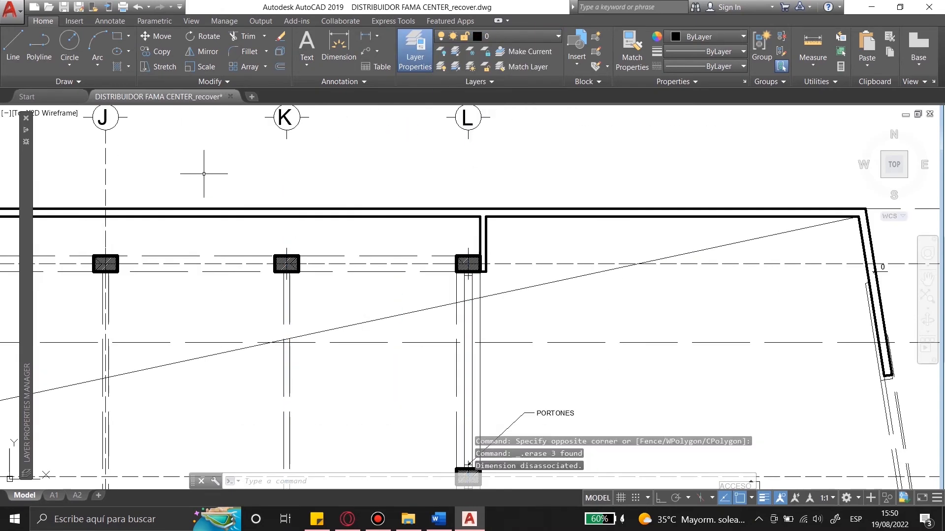
Undo the erasure and turn all layers back on.
left_click(441, 67)
key("ctrl+z")
scroll(451, 180, "down", 2)
left_click(754, 188)
left_click(594, 123)
left_click(442, 67)
Turn off the ACOTACIONES, SIMBOLO GRILLA and GRILLA layers and erase a window selection of objects in the upper floor plan.
left_click(526, 38)
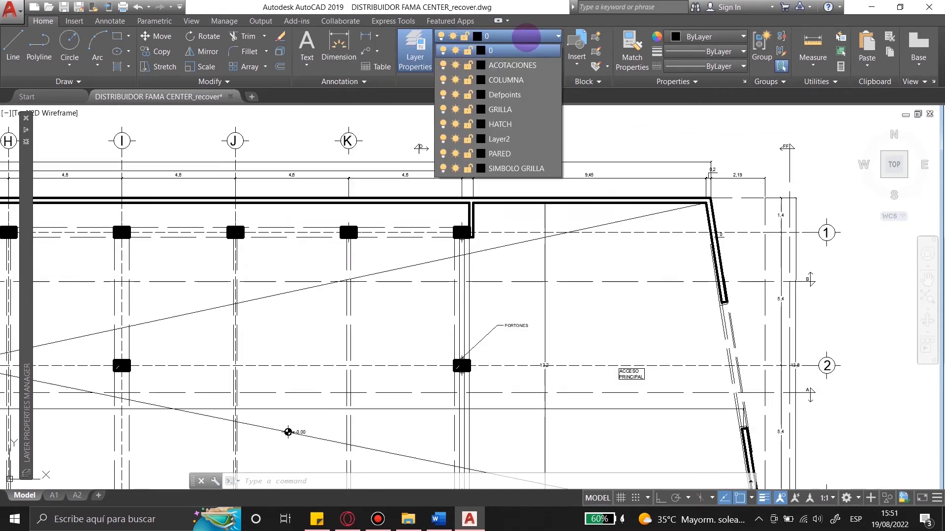
left_click(442, 65)
left_click(443, 169)
left_click(443, 109)
left_click(558, 38)
scroll(619, 153, "down", 2)
left_click(618, 226)
left_click(176, 196)
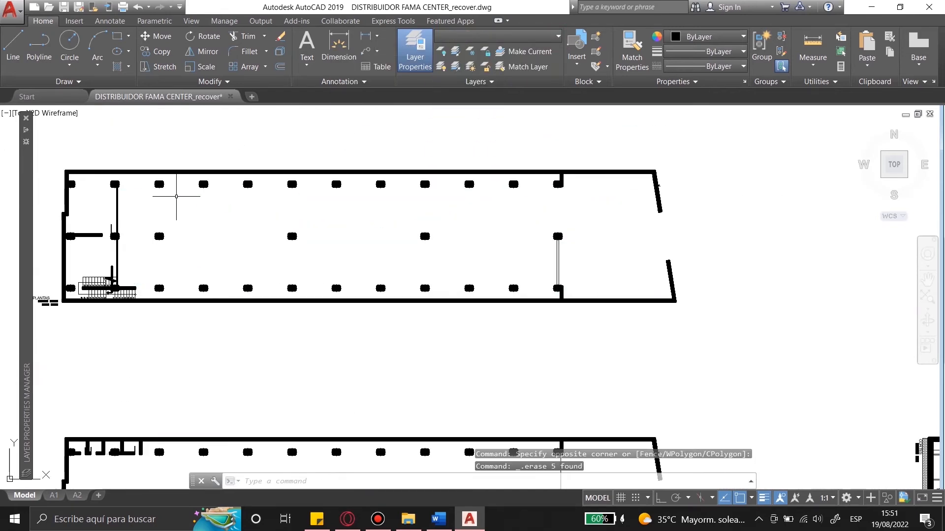
Undo the erasure and the layer visibility changes in the floor plans.
key("ctrl+z")
key("ctrl+z")
key("ctrl+z")
key("ctrl+z")
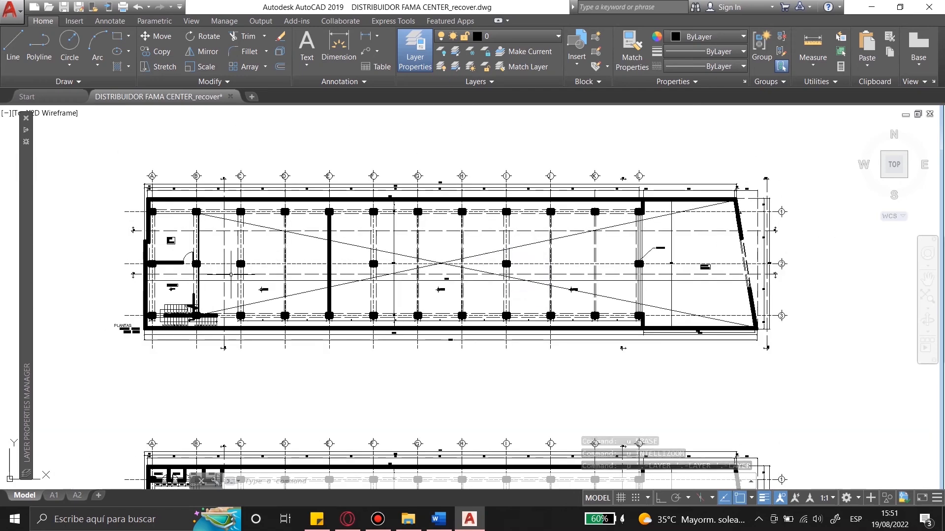
Freeze the ACOTACIONES layer by picking a dimension above the upper wall, and thaw all layers again.
scroll(402, 193, "up", 6)
left_click(492, 143)
left_click(435, 190)
left_click(470, 51)
left_click(494, 156)
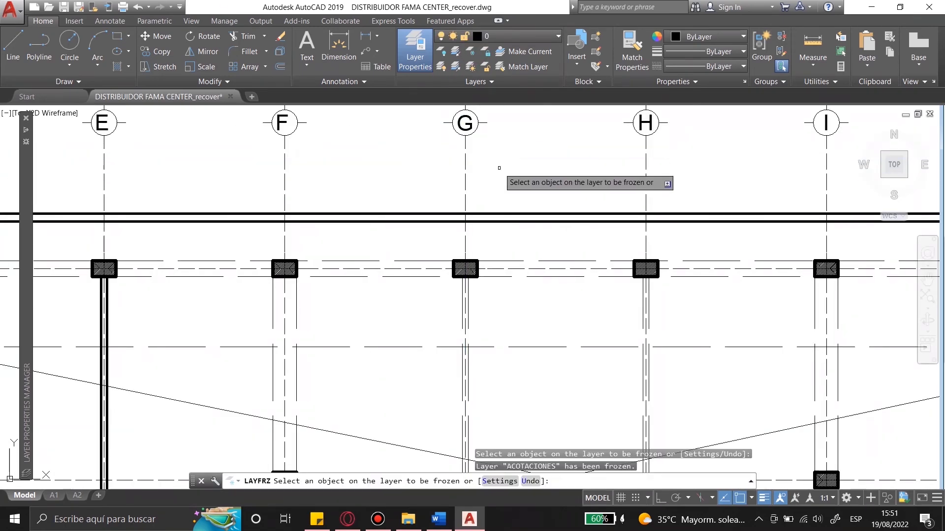
key("Escape")
left_click(470, 67)
scroll(460, 182, "down", 4)
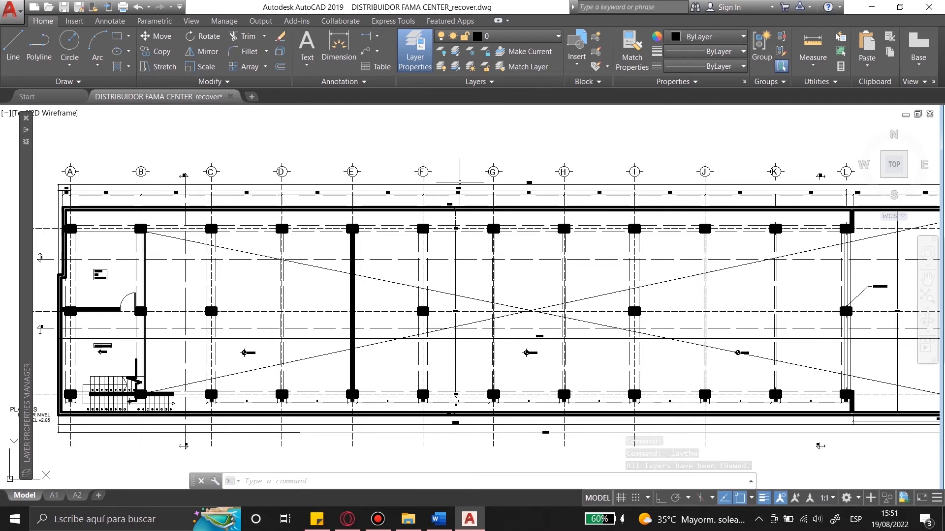
Turn off the ACOTACIONES, PARED and GRILLA layers by picking objects in the upper floor plan, keeping the current layer 0 on.
scroll(473, 156, "down", 2)
left_click(599, 365)
left_click(599, 365)
scroll(377, 231, "down", 2)
left_click(441, 51)
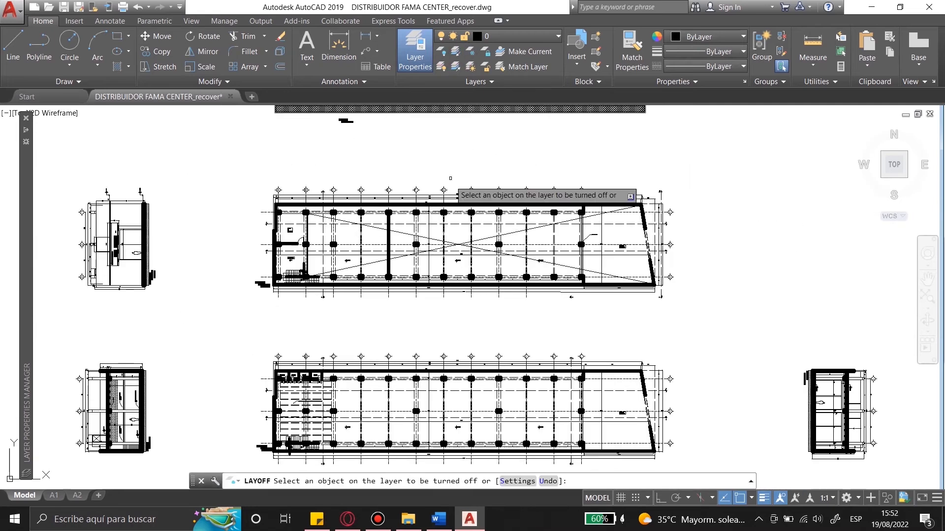
left_click(645, 292)
left_click(644, 285)
left_click(644, 284)
left_click(601, 278)
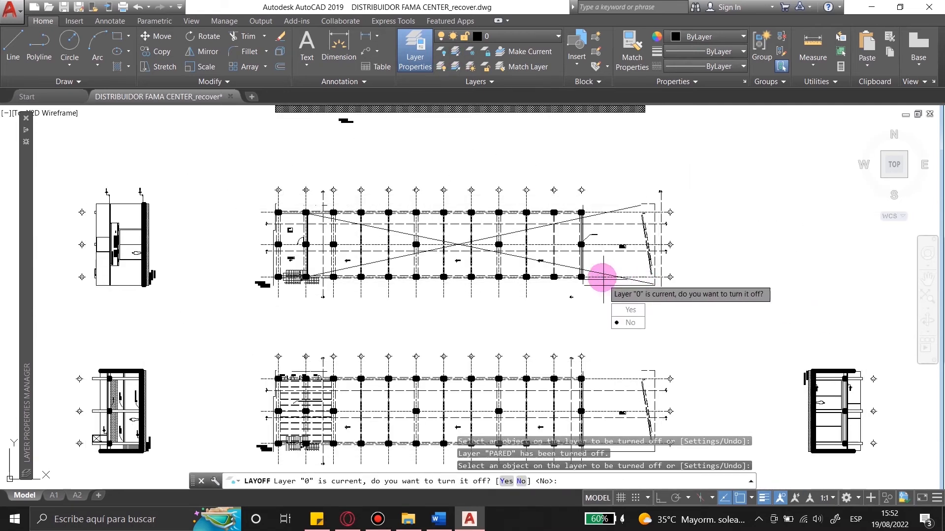
key("Return")
left_click(612, 277)
key("Return")
scroll(621, 241, "down", 3)
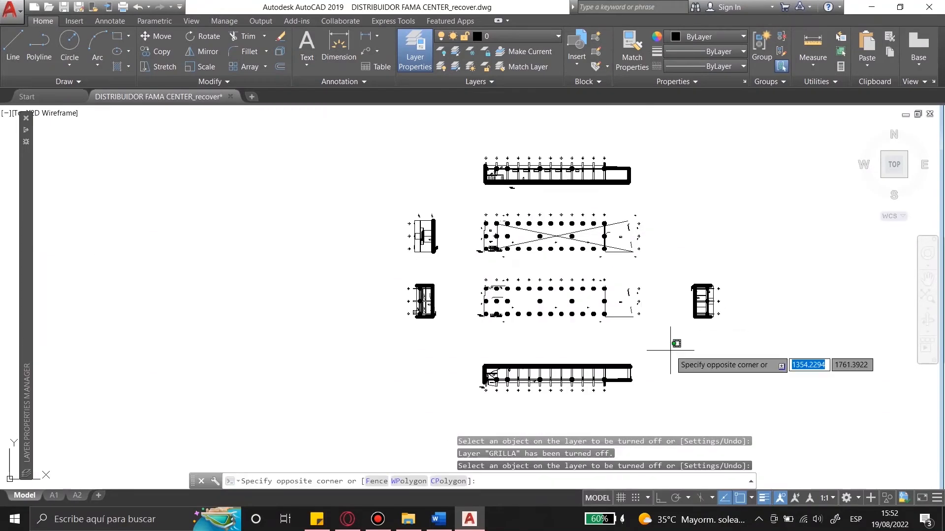
Erase a crossing selection of the visible objects in both floor plans and turn all layers on.
left_click(670, 350)
left_click(457, 202)
key("Delete")
left_click(443, 66)
scroll(634, 288, "up", 3)
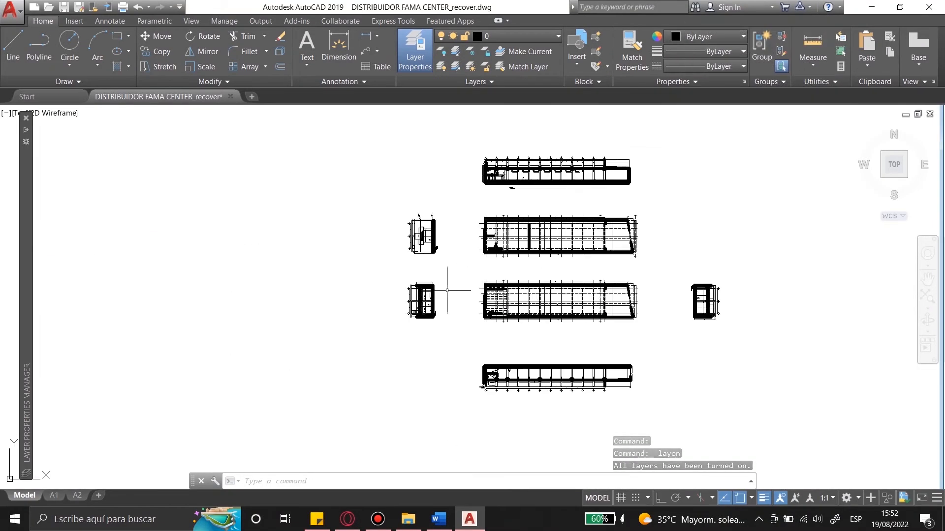
Undo the erasure and the layer visibility changes in both floor plans.
key("ctrl+z")
key("ctrl+z")
key("ctrl+z")
key("ctrl+z")
Draw a zigzag polyline with three segments across the upper floor plan.
type("pl")
key("Return")
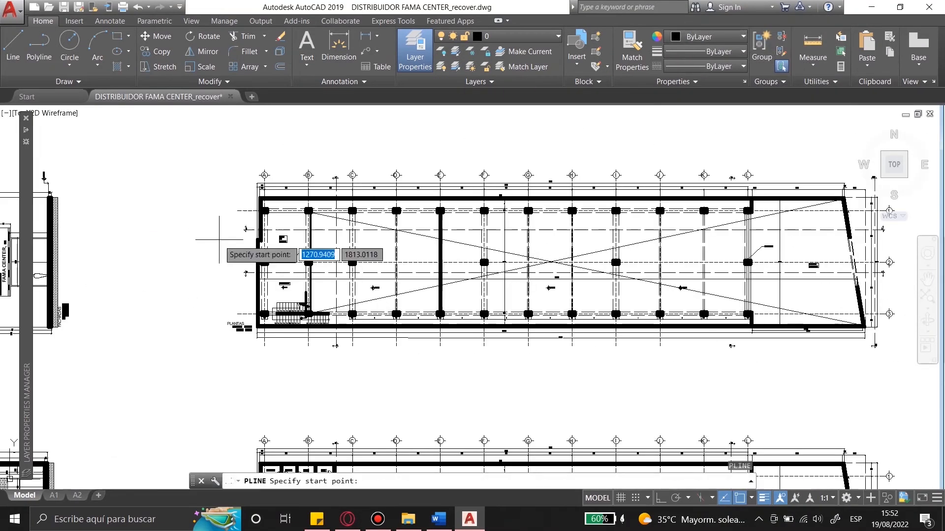
left_click(181, 315)
left_click(428, 154)
left_click(684, 407)
left_click(833, 154)
key("Return")
Freeze the ACOTACIONES, SIMBOLO GRILLA, wall and grid layers by picking objects in the upper floor plan.
scroll(497, 162, "down", 2)
left_click(471, 51)
scroll(462, 178, "up", 2)
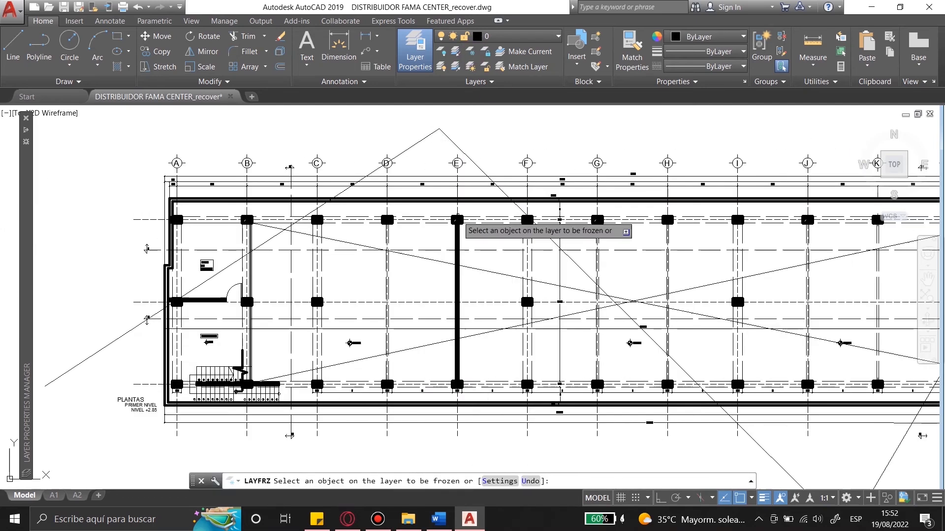
scroll(382, 216, "up", 4)
left_click(448, 237)
left_click(495, 248)
scroll(501, 212, "down", 3)
left_click(501, 191)
left_click(519, 163)
left_click(487, 128)
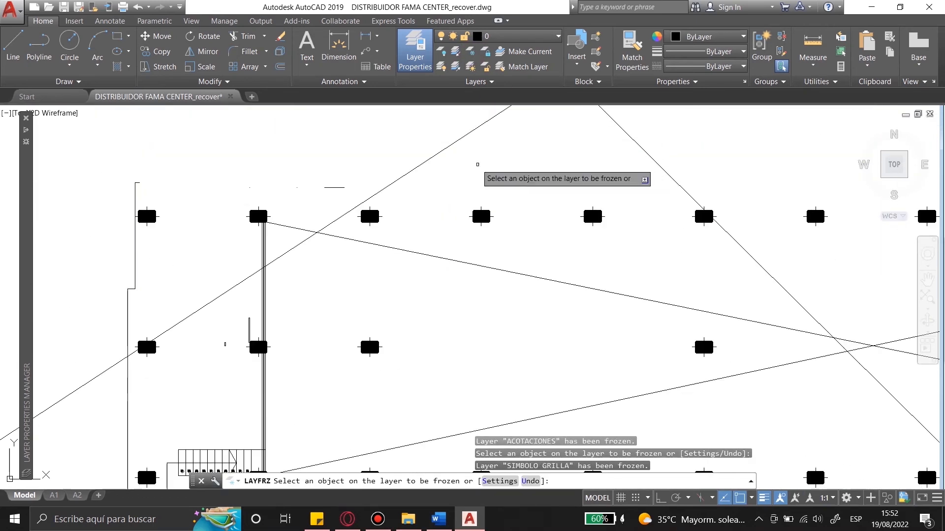
scroll(333, 185, "down", 4)
key("Return")
Trim the crossed diagonals against the zigzag polyline and trim away the polyline's first segment.
left_click(437, 155)
type("tr")
key("Return")
left_click(317, 200)
left_click(549, 247)
left_click(553, 249)
left_click(758, 296)
left_click(492, 262)
left_click(484, 275)
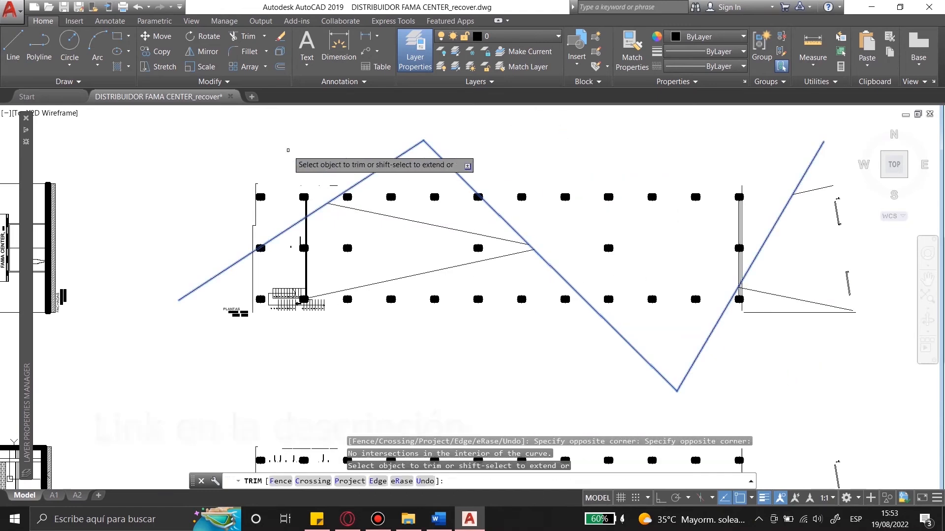
left_click(344, 192)
Thaw all layers and select the remaining zigzag polyline below the upper floor plan.
left_click(471, 67)
left_click(471, 67)
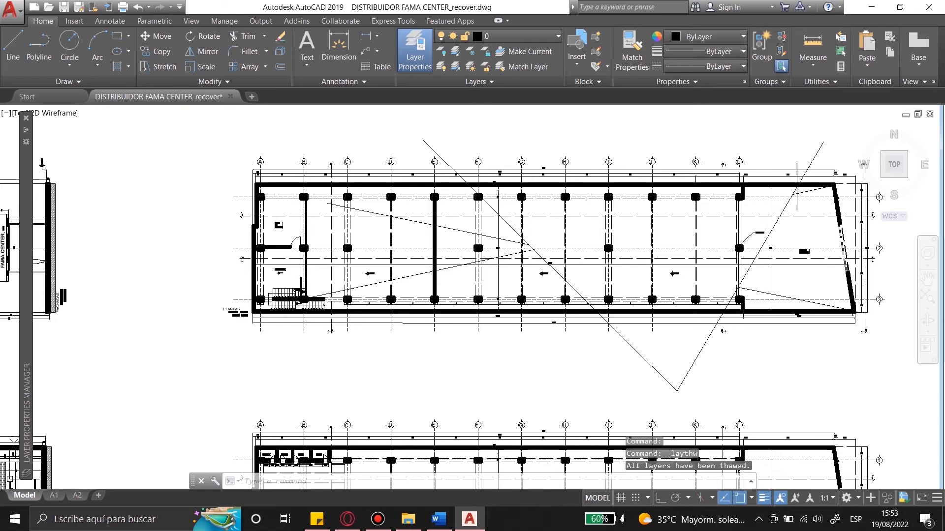
left_click(707, 392)
left_click(598, 364)
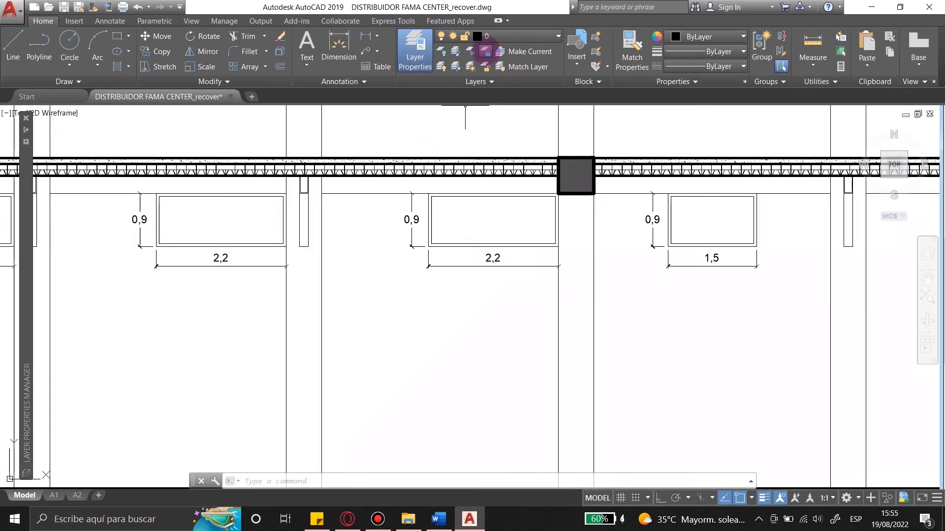
Lock layer 0 by picking a column line in the section view, and unlock it again.
left_click(485, 51)
left_click(558, 344)
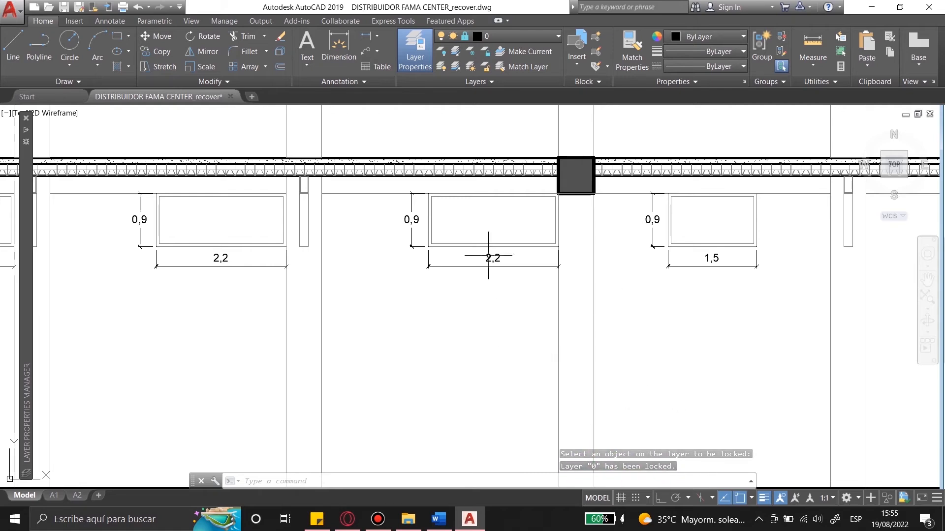
scroll(470, 207, "down", 2)
scroll(542, 283, "down", 4)
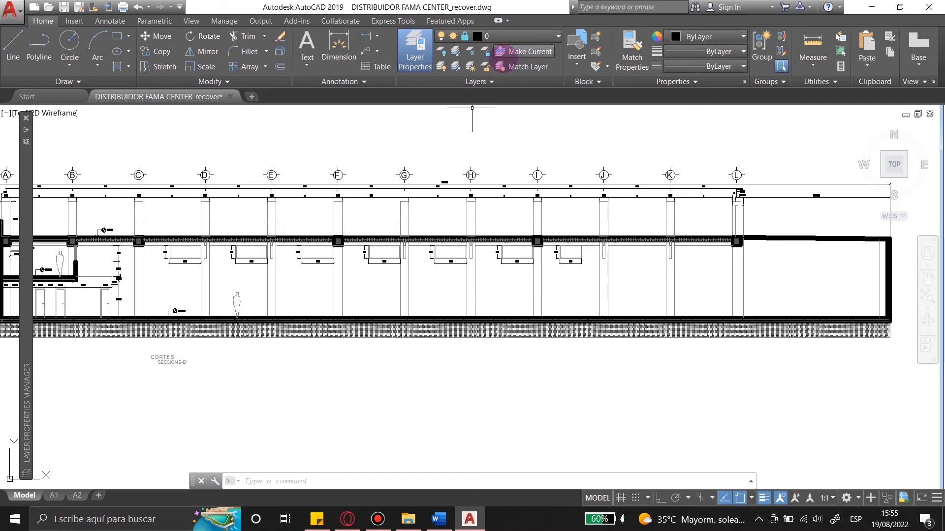
left_click(485, 67)
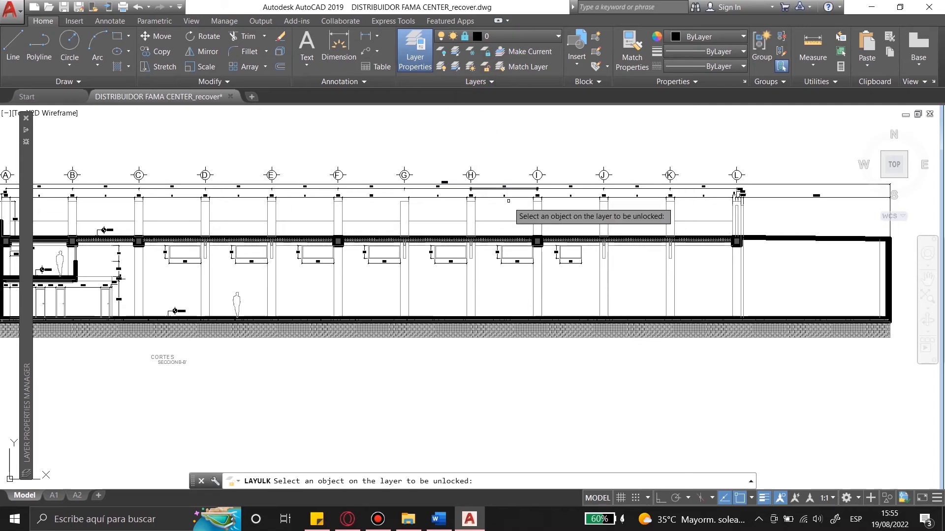
left_click(532, 287)
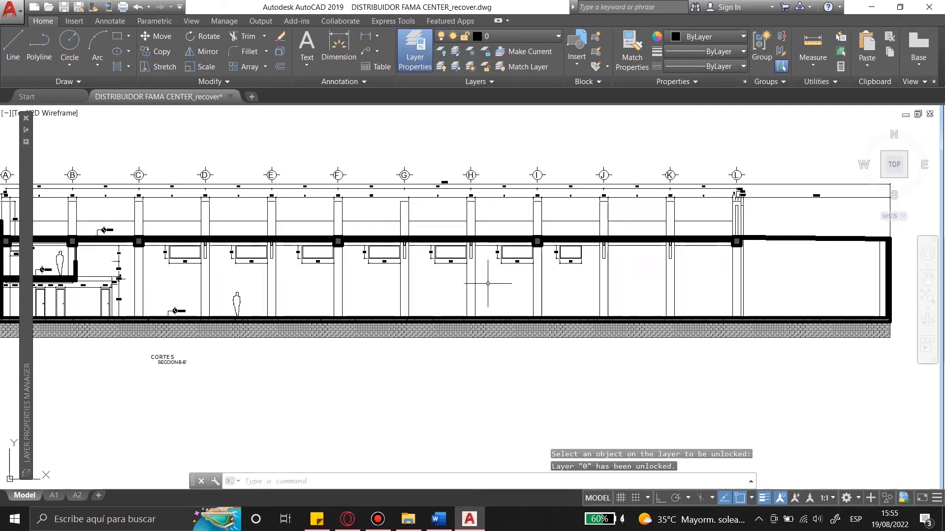
scroll(643, 223, "down", 4)
scroll(673, 234, "up", 4)
scroll(515, 120, "up", 2)
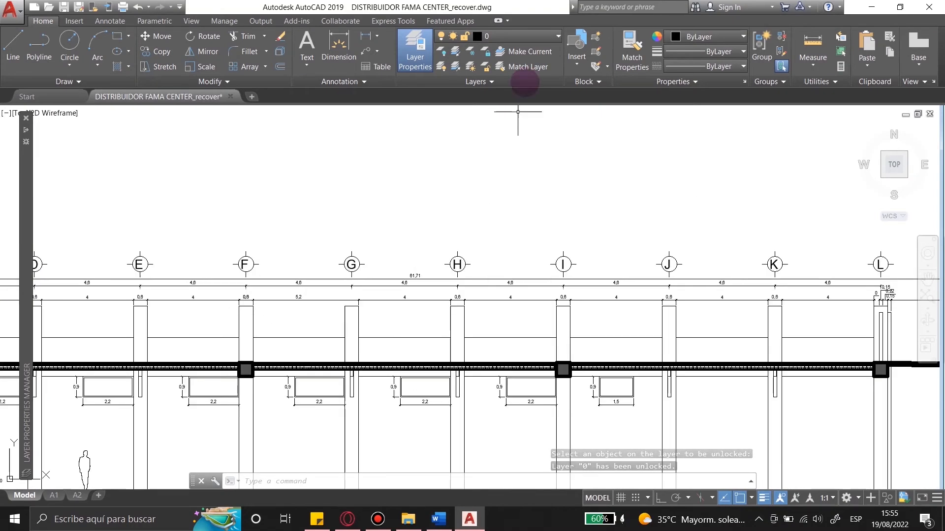
scroll(555, 147, "down", 3)
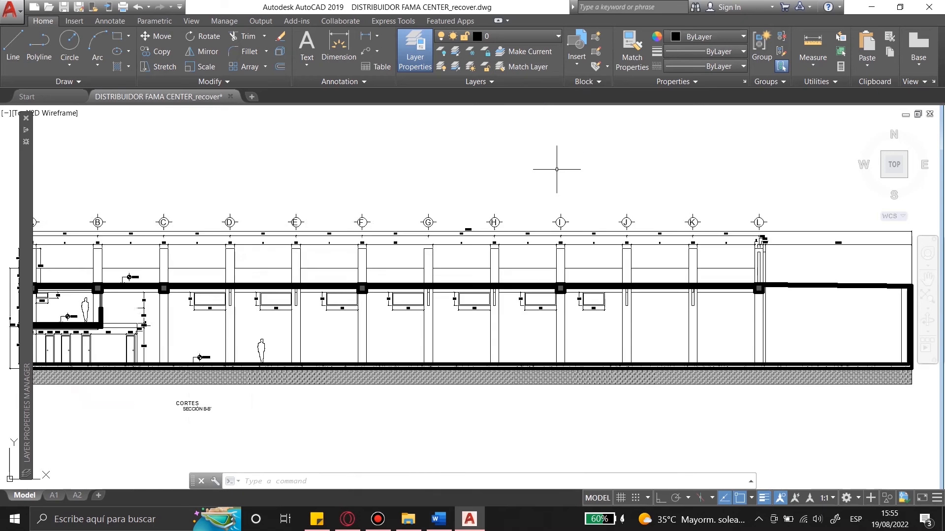
scroll(553, 326, "up", 3)
left_click(583, 345)
left_click(550, 346)
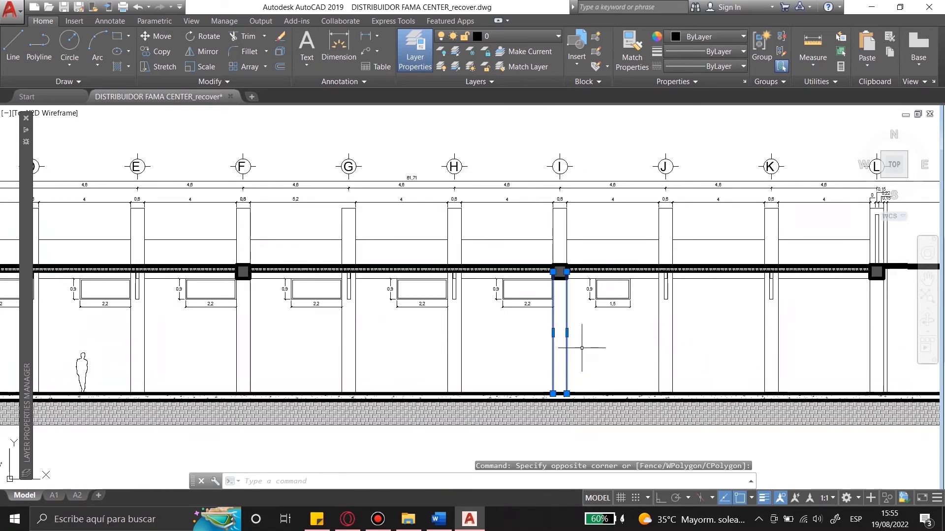
key("Escape")
scroll(555, 124, "up", 3)
left_click(591, 199)
left_click(558, 210)
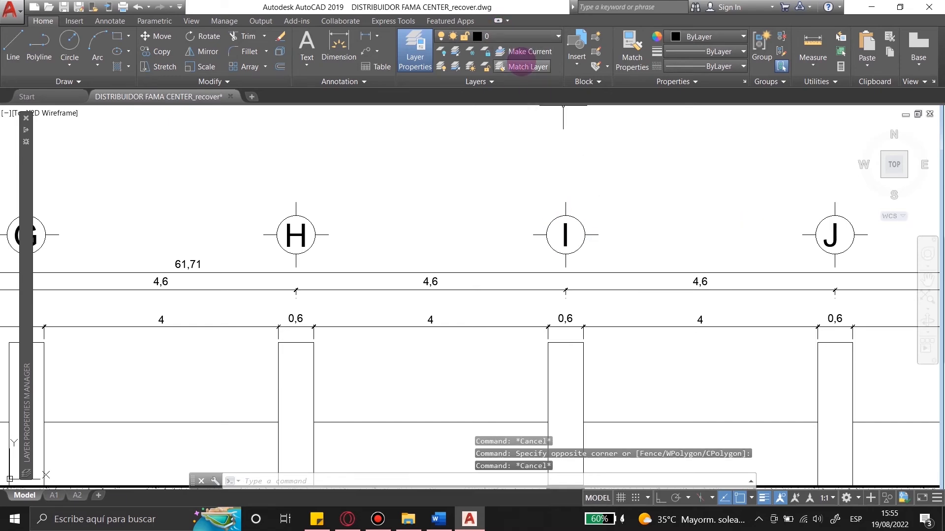
Make SIMBOLO GRILLA the current layer by picking the I grid bubble.
left_click(530, 51)
left_click(582, 223)
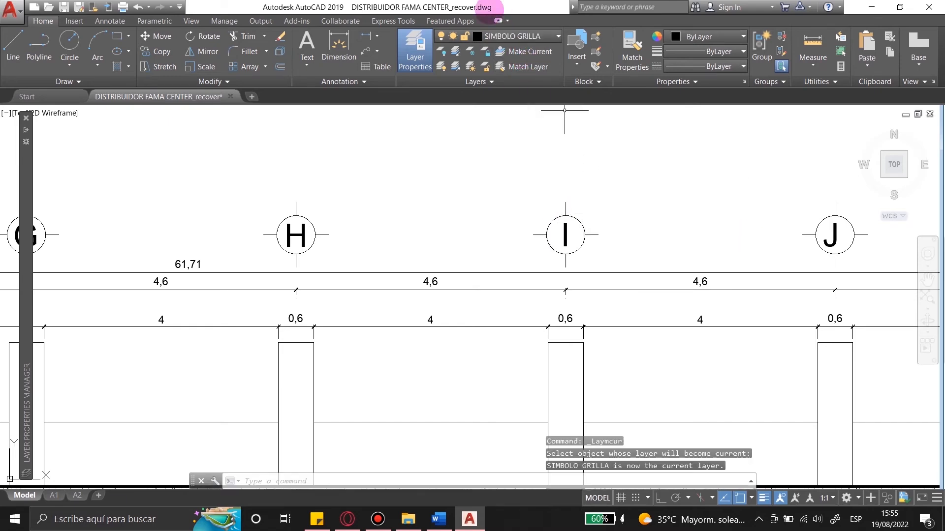
key("Escape")
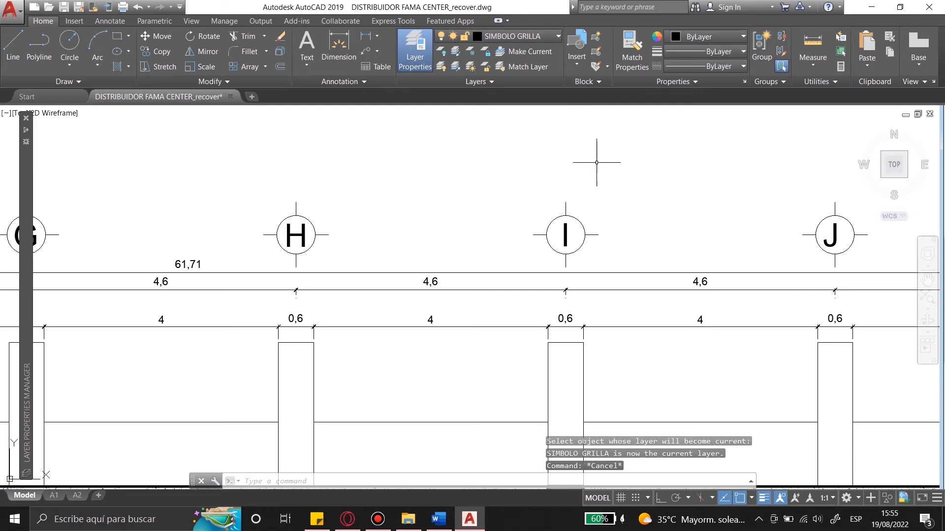
Make layer 0 current by picking a column edge below grid bubble I.
left_click(530, 51)
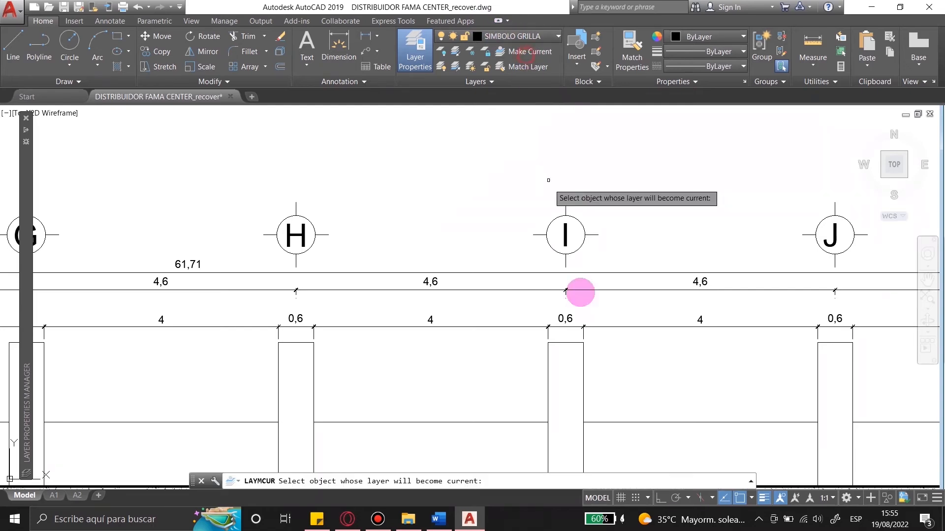
left_click(582, 359)
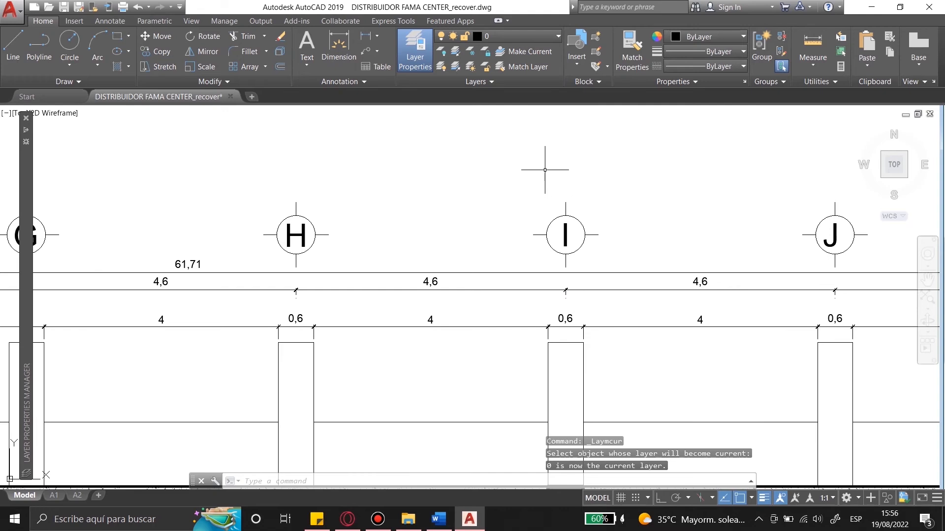
key("Escape")
key("Escape")
key("Escape")
scroll(633, 168, "down", 5)
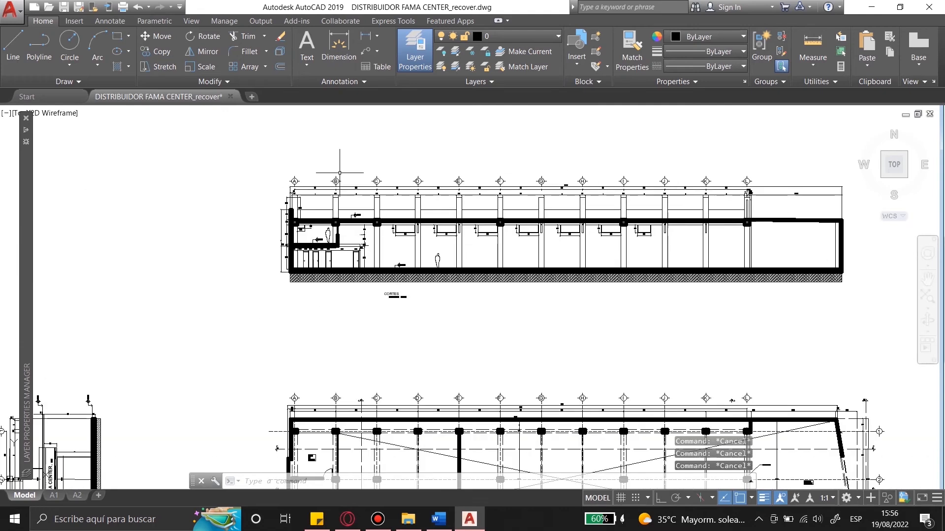
scroll(357, 134, "down", 5)
scroll(369, 261, "up", 10)
scroll(517, 191, "down", 7)
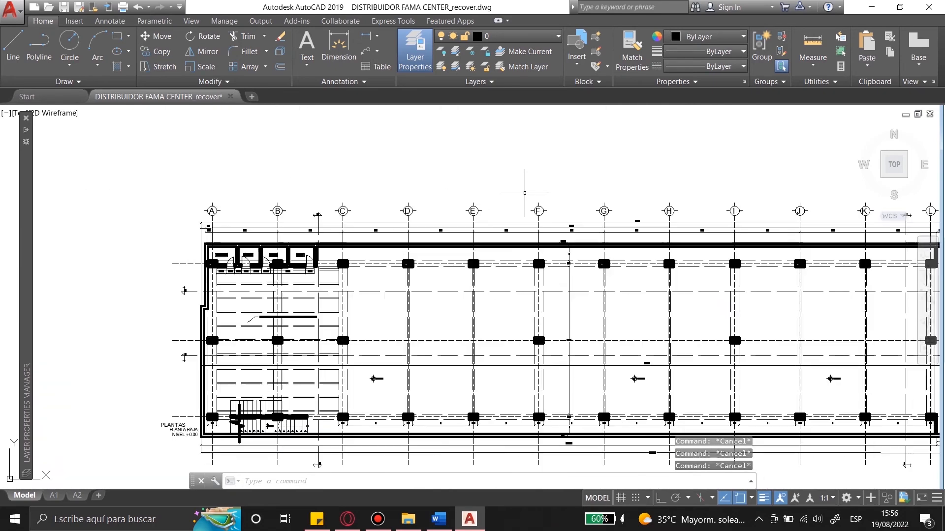
scroll(674, 204, "up", 7)
left_click(660, 268)
left_click(648, 276)
key("Escape")
Trace the B section marks at both ends of the section line with polylines and join the pieces.
scroll(664, 269, "up", 4)
left_click(628, 296)
left_click(600, 290)
scroll(609, 300, "up", 6)
type("pl")
key("Return")
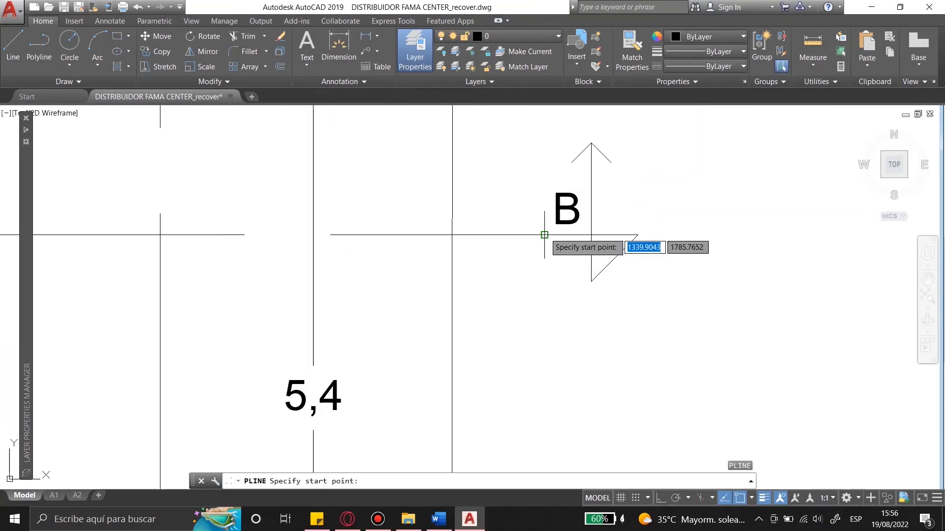
left_click(544, 235)
left_click(611, 162)
type("j")
key("Return")
key("Escape")
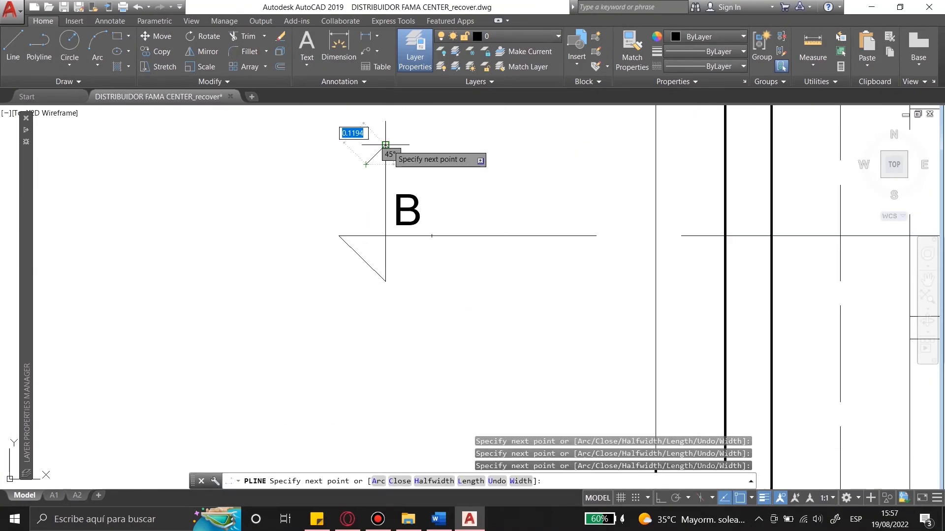
left_click(386, 235)
key("Escape")
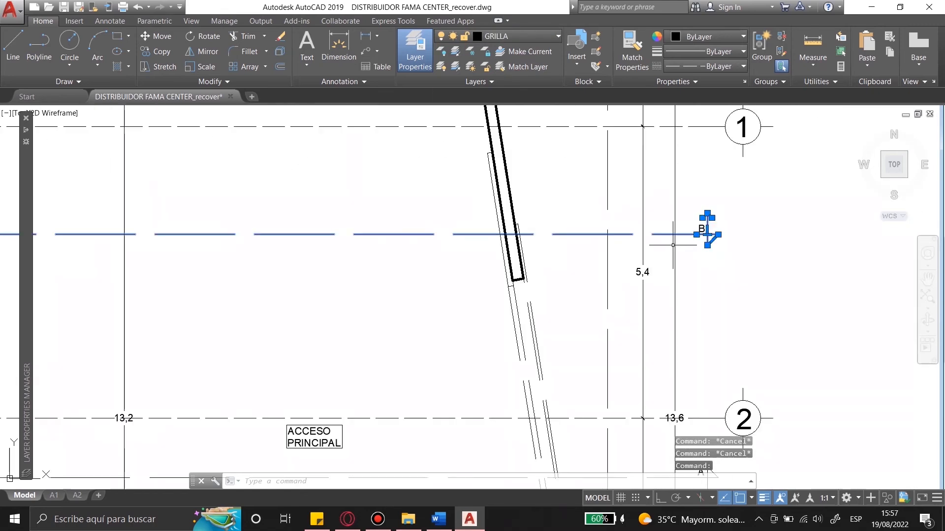
scroll(640, 266, "down", 4)
key("Escape")
scroll(618, 301, "up", 2)
left_click(536, 67)
left_click(583, 394)
left_click(623, 211)
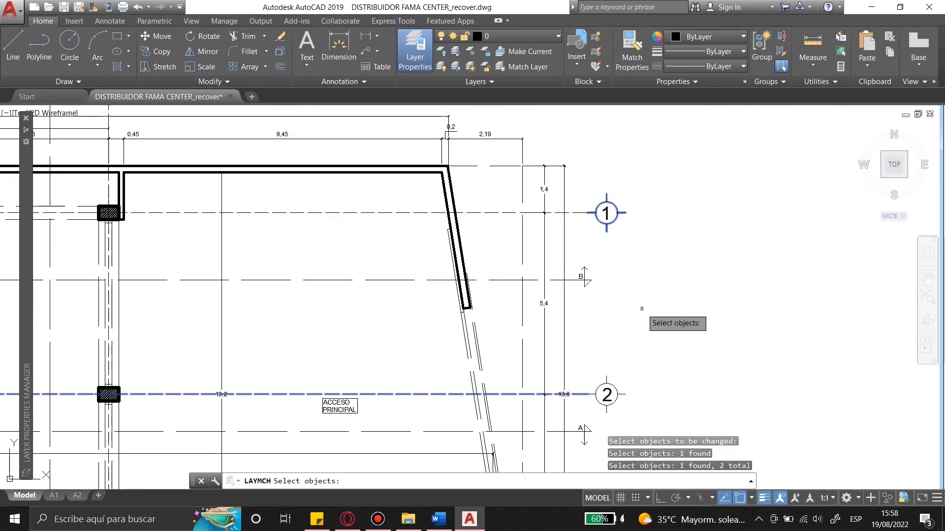
key("Escape")
Match the layer of the axis 2 grid line to the section B line's layer and save the drawing.
middle_click_drag(465, 395, 559, 324)
left_click(528, 66)
left_click(506, 324)
key("Return")
left_click(462, 212)
scroll(559, 292, "down", 12)
key("ctrl+s")
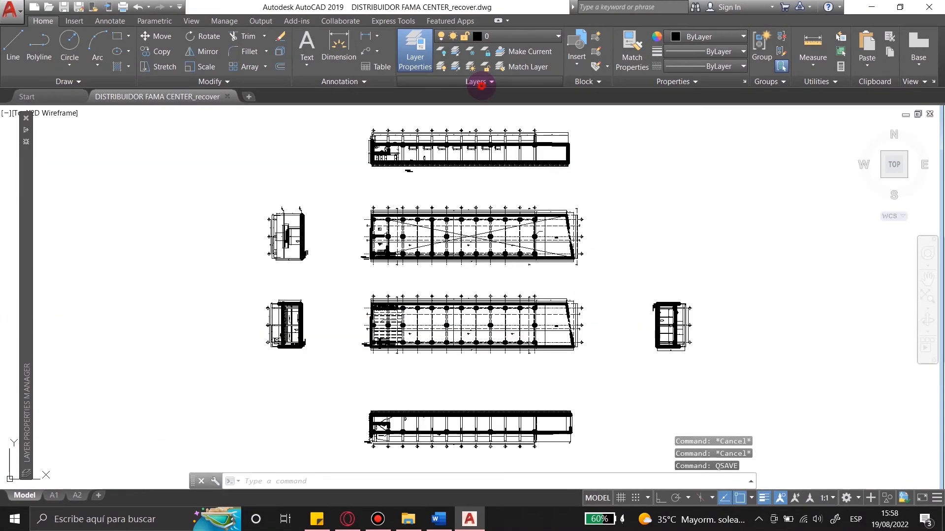
Expand the additional layer tools and look over the layer state options.
left_click(482, 84)
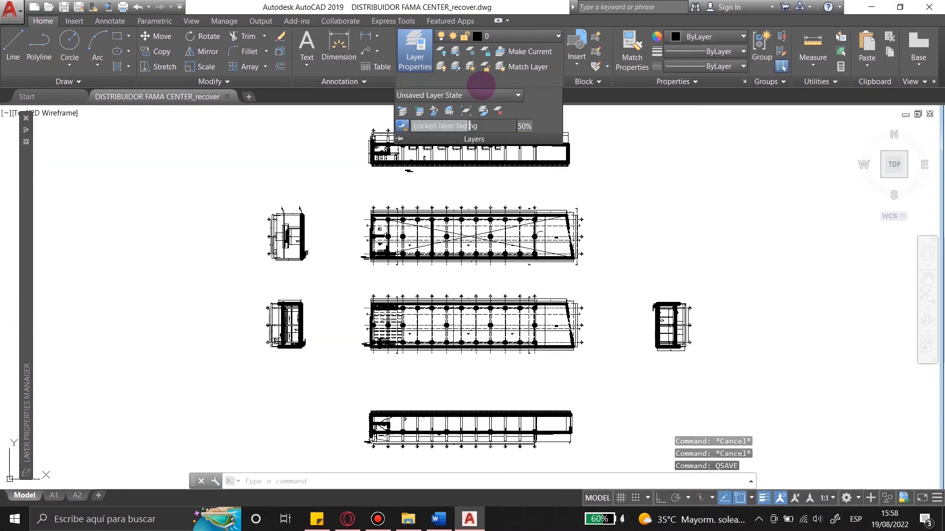
left_click(477, 95)
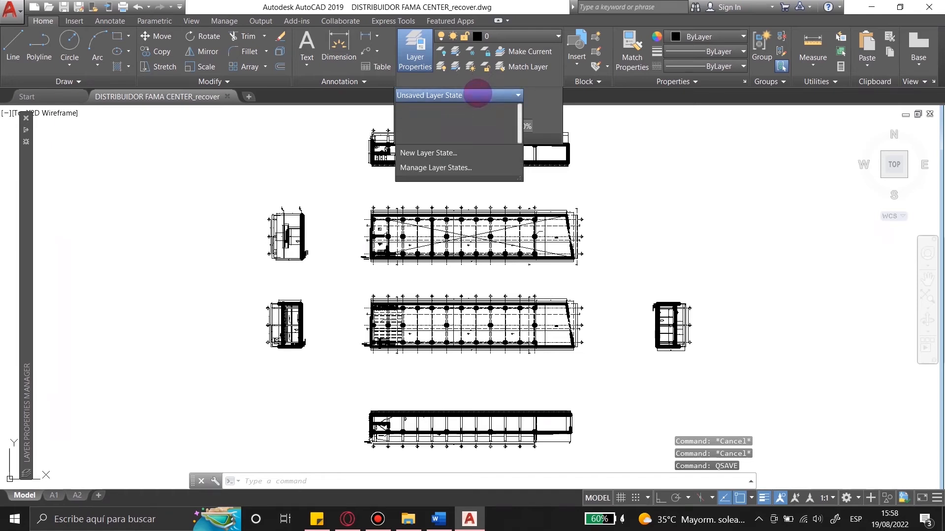
left_click(478, 94)
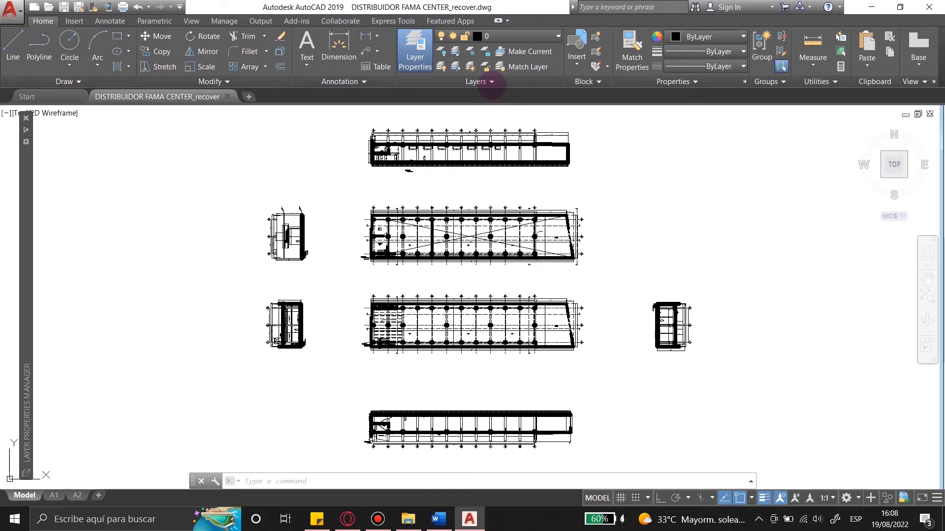
left_click(491, 81)
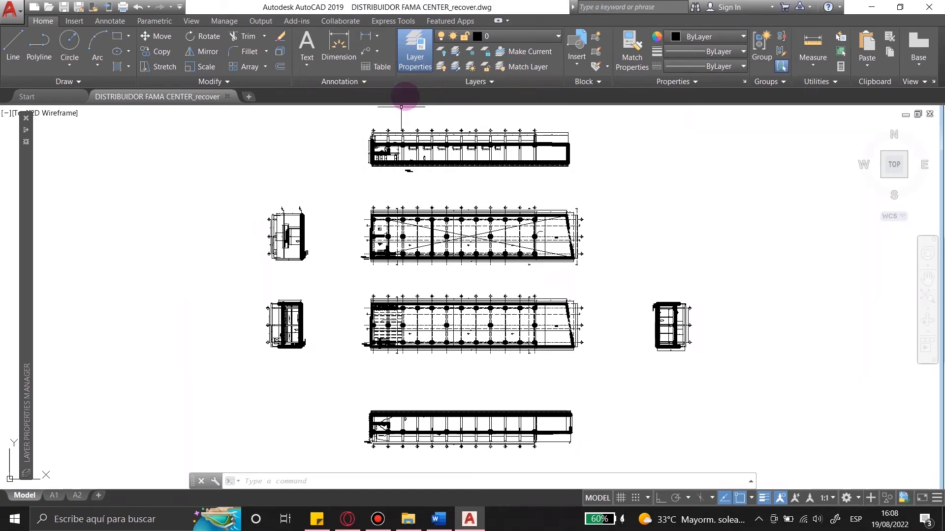
left_click(413, 82)
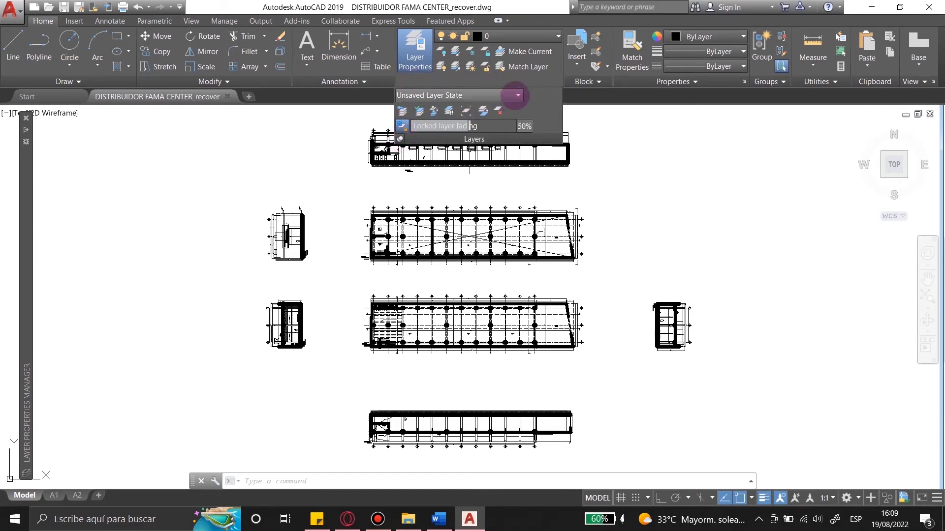
left_click(516, 96)
left_click(515, 95)
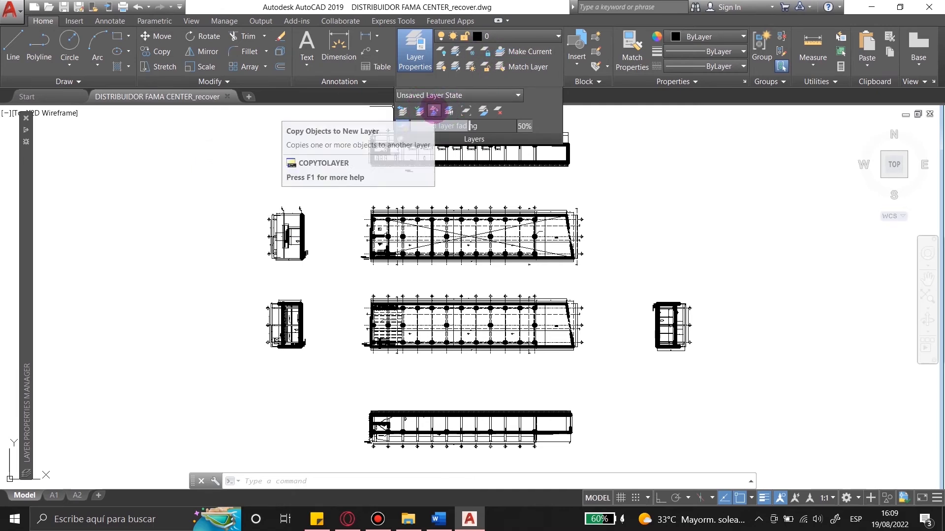
Copy the K and L grid bubbles to another layer, placing the copies beyond bubble L above the plan.
scroll(387, 230, "down", 2)
left_click(422, 220)
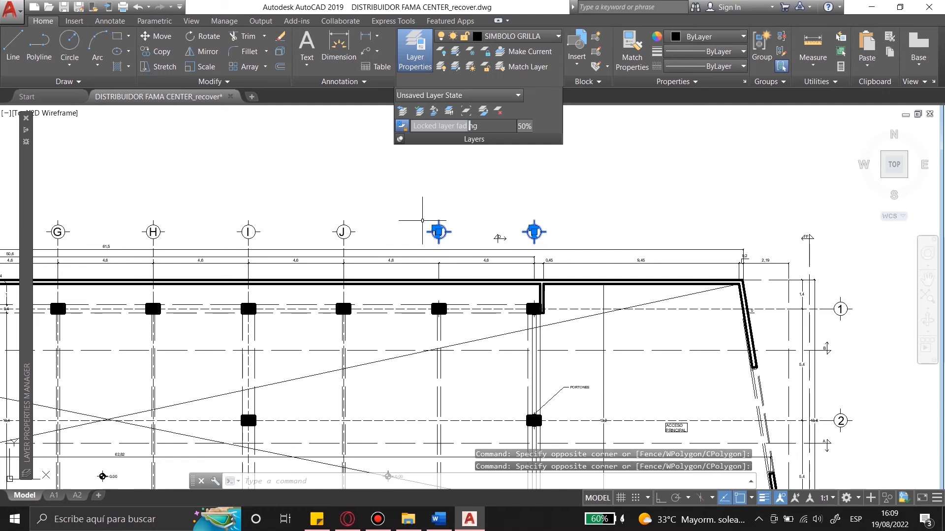
left_click(434, 111)
left_click(439, 233)
left_click(439, 232)
left_click(567, 197)
Erase the copied grid bubbles above the floor plan.
left_click(690, 172)
left_click(550, 231)
key("Delete")
Copy the J grid bubble and the 61,5 dimension to the wall's layer, placing the copies directly above the originals.
left_click(434, 110)
left_click(350, 229)
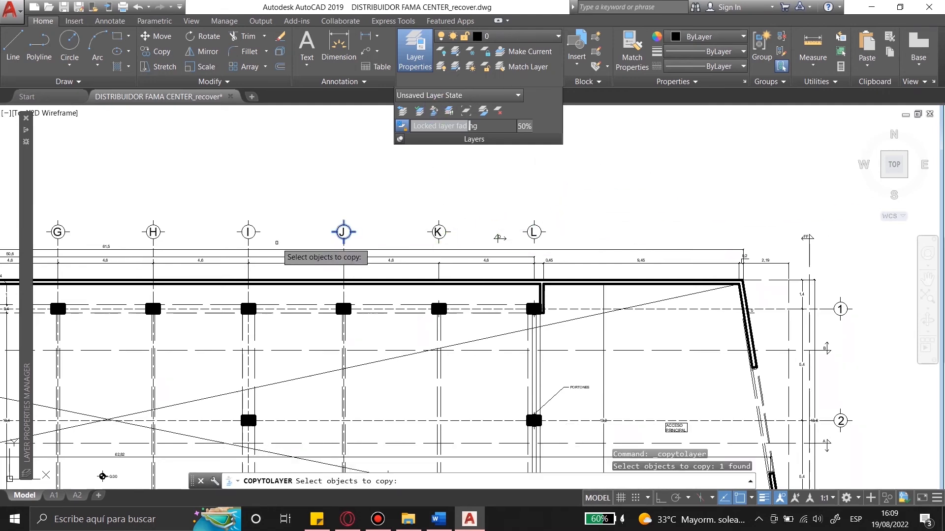
left_click(344, 249)
key("Return")
left_click(361, 283)
left_click(344, 249)
middle_click_drag(344, 202, 442, 328)
left_click(442, 312)
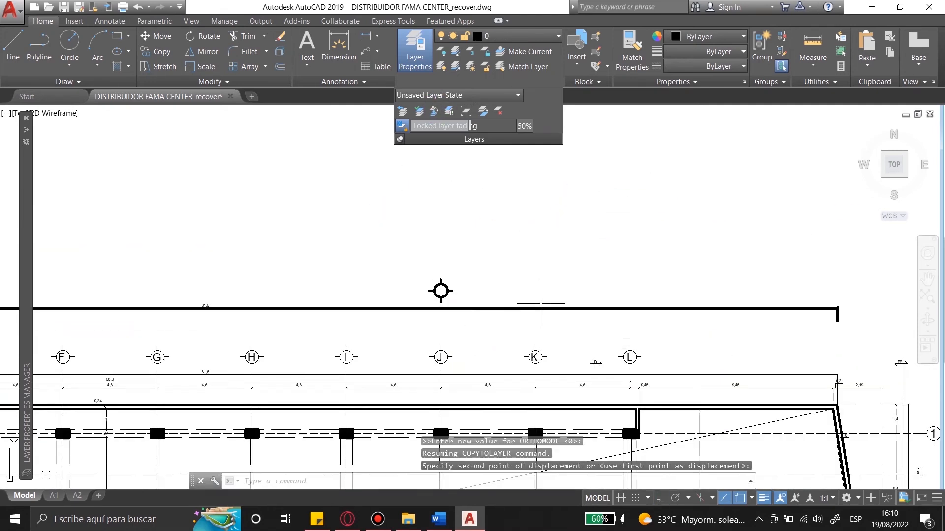
Erase the copied J grid bubble and 61,5 dimension above the floor plan.
left_click(525, 293)
left_click(393, 236)
scroll(474, 295, "up", 2)
key("Delete")
Start LayerWalk with all the drawings in view and move its dialog clear of them.
left_click(449, 110)
scroll(453, 220, "down", 8)
left_click(515, 37)
left_click(517, 36)
left_click(449, 111)
left_click_drag(462, 180, 81, 166)
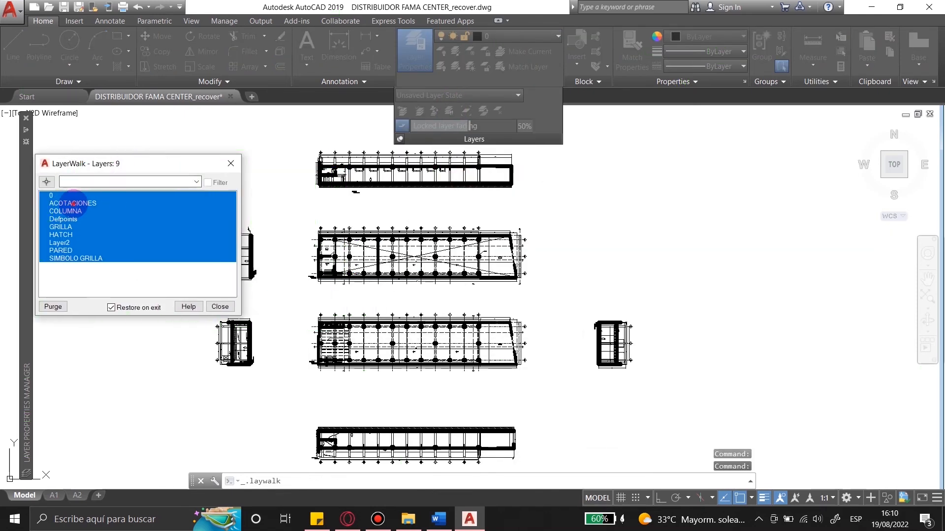
Walk through the layers one at a time, from COLUMNA to SIMBOLO GRILLA, to examine their objects, and close LayerWalk.
left_click(65, 211)
left_click(67, 220)
left_click(69, 227)
left_click(66, 236)
left_click(65, 243)
left_click(61, 250)
left_click(104, 258)
left_click(232, 307)
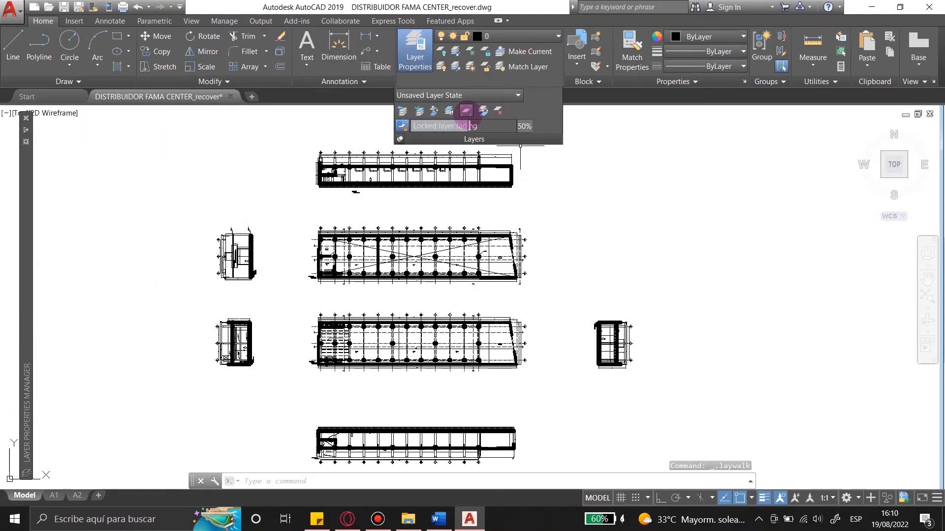
Isolate the GRILLA layer to the PLANTA BAJA viewport of layout A1, freezing it in the other viewports.
left_click(517, 36)
left_click(476, 110)
left_click(466, 110)
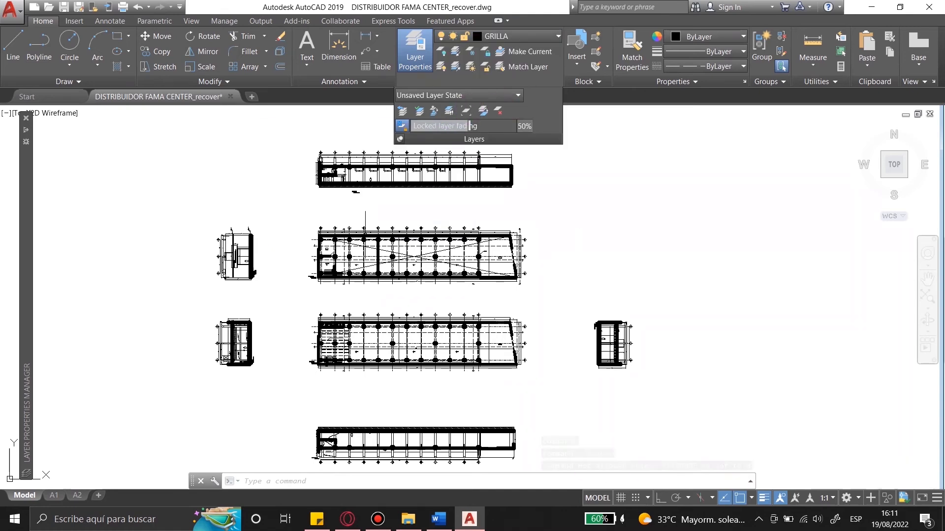
left_click(54, 496)
left_click(466, 110)
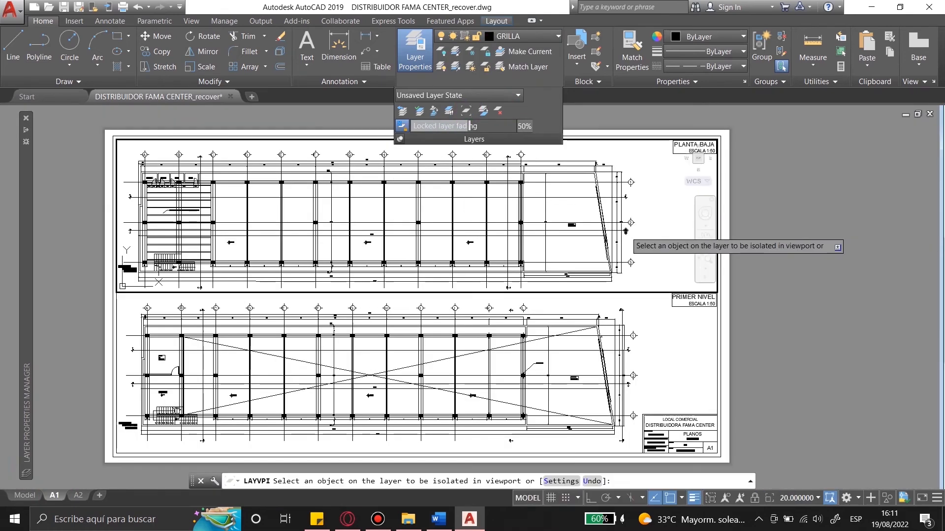
left_click(558, 183)
right_click(766, 281)
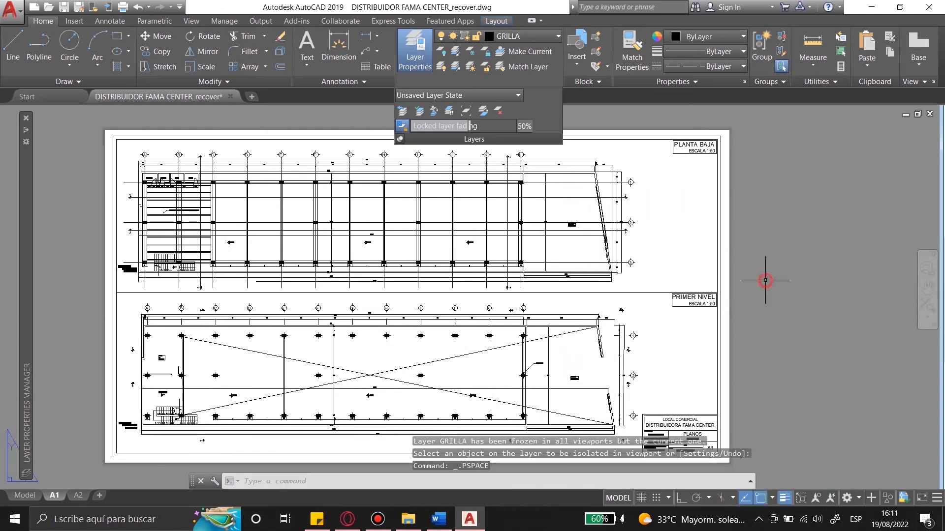
Thaw the GRILLA layer in the PRIMER NIVEL viewport of layout A1 and return to model space.
left_click(78, 496)
left_click(54, 496)
left_click(402, 111)
double_click(510, 441)
left_click(470, 67)
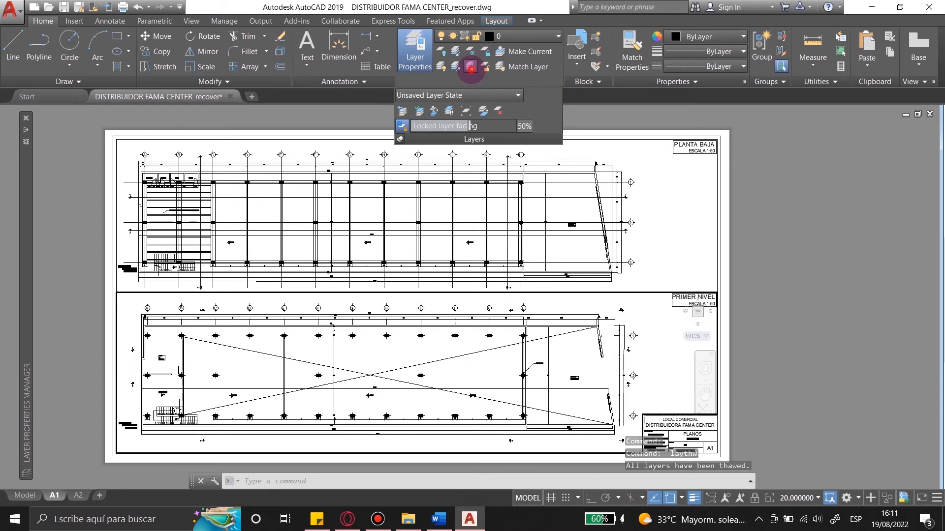
left_click(548, 37)
left_click(465, 112)
double_click(781, 270)
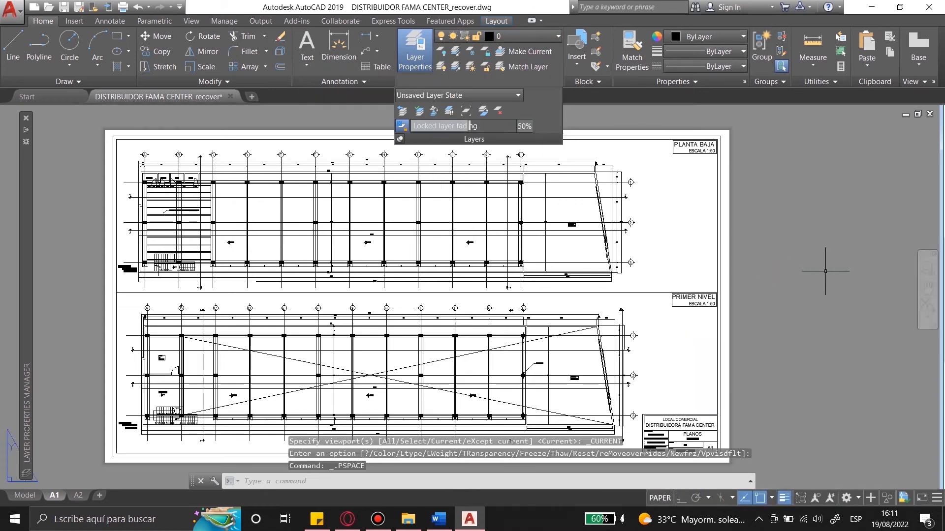
left_click(25, 495)
left_click(541, 37)
left_click(483, 111)
left_click(528, 197)
left_click(434, 308)
key("Return")
scroll(725, 258, "down", 3)
scroll(725, 257, "up", 3)
key("Escape")
key("Escape")
key("Escape")
Run the layer merge again, confirm it and check the layer list.
scroll(612, 176, "down", 8)
scroll(608, 174, "up", 8)
left_click(483, 111)
type("y")
key("Return")
left_click(541, 38)
scroll(615, 199, "down", 6)
scroll(623, 208, "up", 4)
Merge the SIMBOLO GRILLA layer into the GRILLA layer and check the layer list.
left_click(484, 110)
left_click(559, 185)
key("Return")
left_click(598, 258)
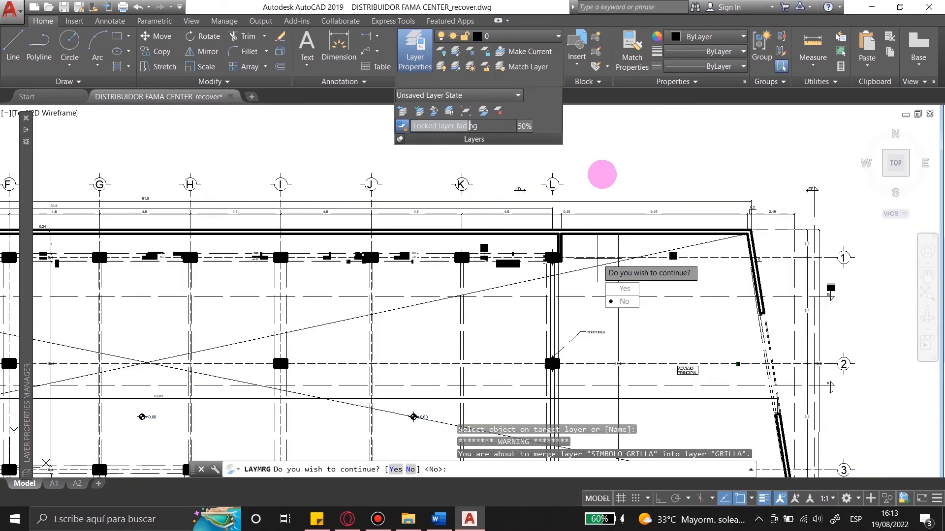
type("y")
key("Return")
left_click(541, 38)
Undo the layer merge.
left_click(615, 127)
key("Escape")
key("ctrl+z")
key("ctrl+z")
left_click(613, 160)
key("Escape")
Lock the layer of the plan's upper wall and set the locked layer fading to 72%.
left_click(486, 51)
left_click(690, 232)
left_click_drag(471, 127, 298, 147)
Freeze the ACOTACIONES, GRILLA and SIMBOLO GRILLA layers, leaving the plan without dimensions and grid.
left_click(476, 95)
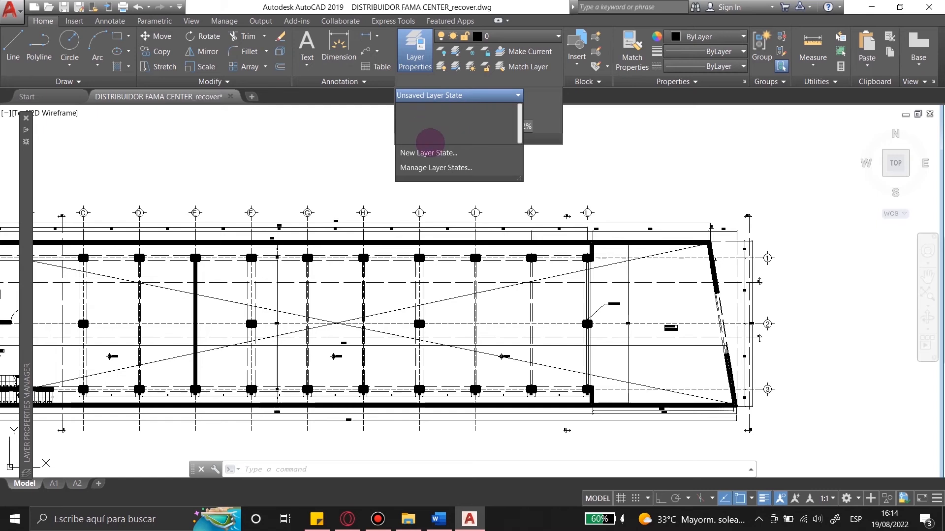
left_click(477, 97)
left_click(540, 37)
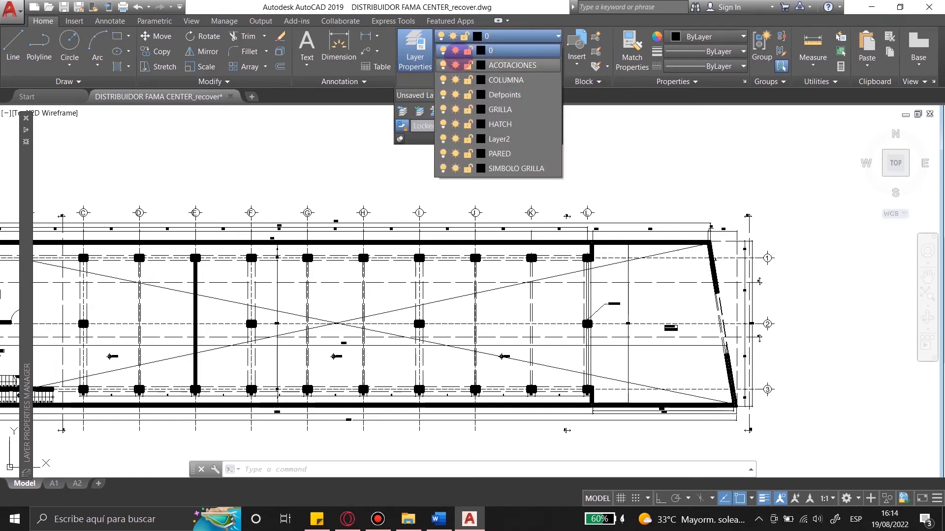
left_click(455, 168)
scroll(551, 268, "down", 8)
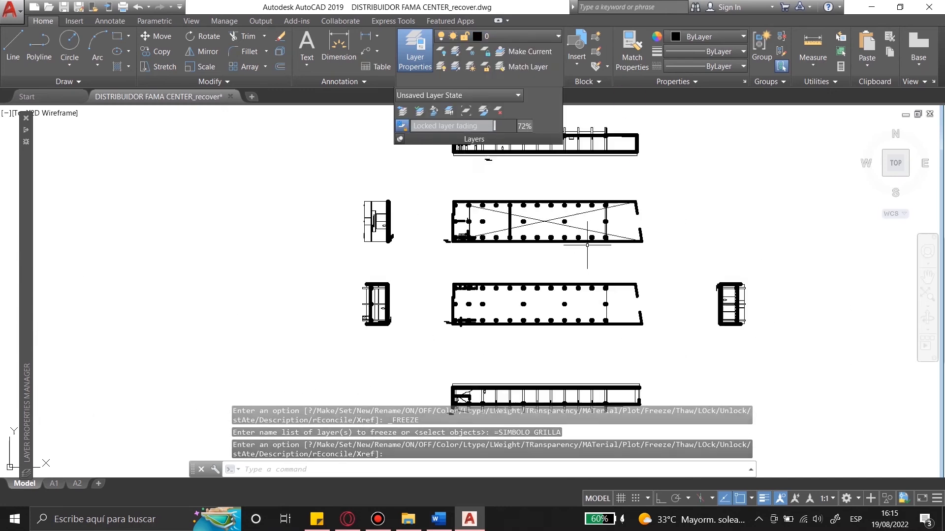
scroll(549, 282, "up", 6)
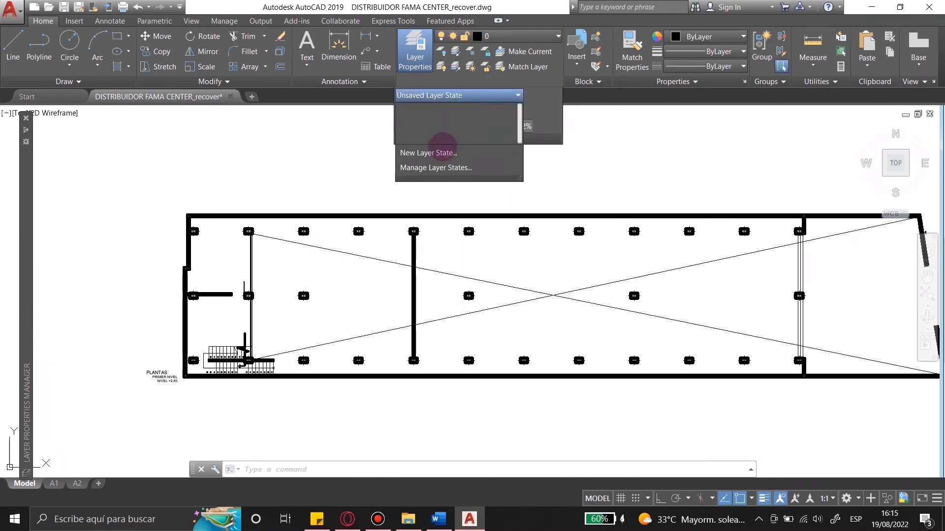
Save the current layer settings as a new layer state named Principal.
left_click(443, 152)
type("Principal")
key("Return")
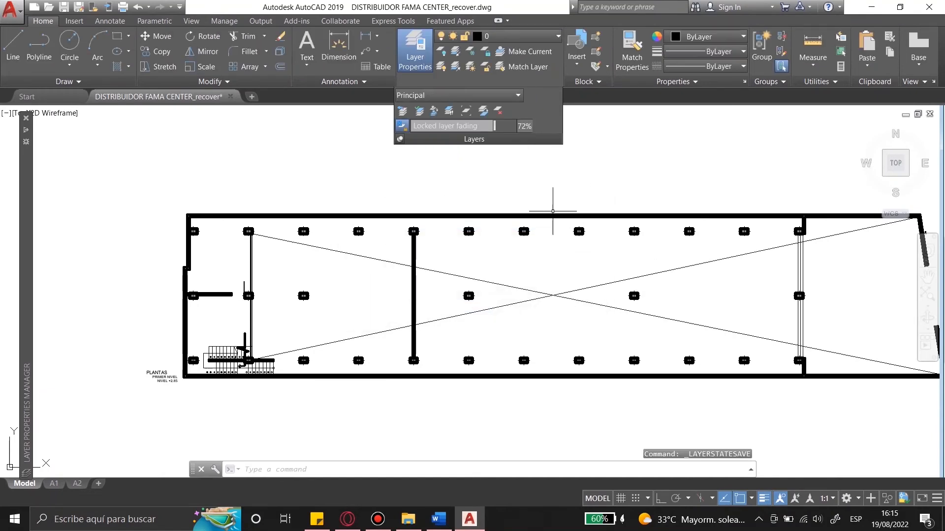
scroll(340, 226, "down", 2)
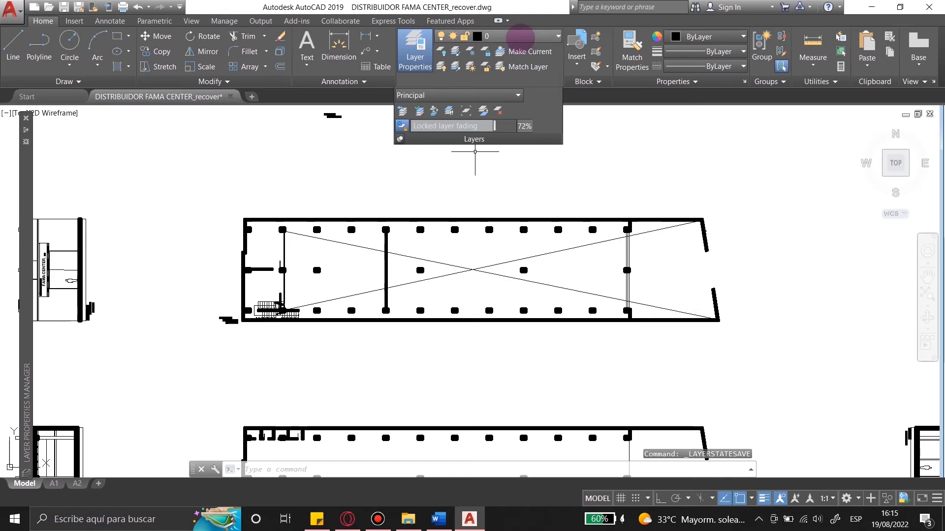
Thaw the ACOTACIONES layer and freeze SIMBOLO GRILLA so only the dimensions show with the base drawing.
left_click(520, 37)
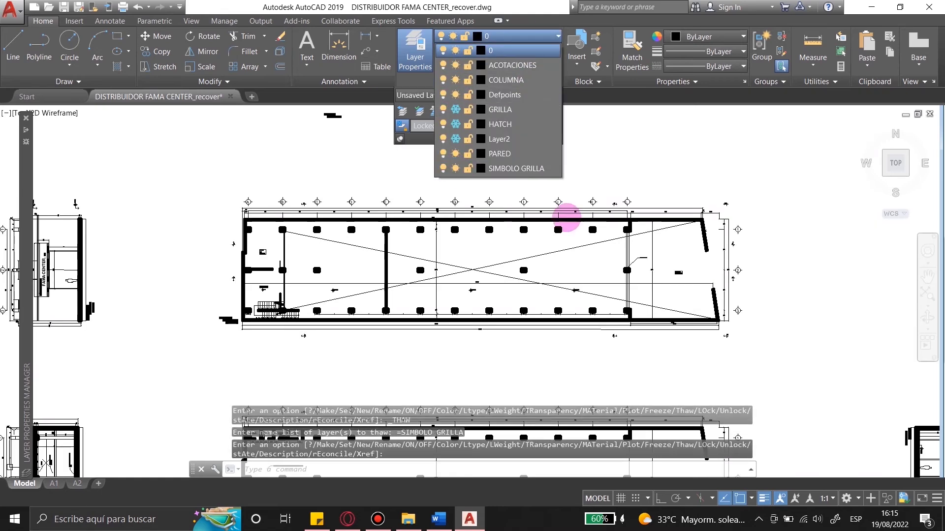
left_click(456, 167)
left_click(541, 36)
left_click(483, 95)
left_click(423, 150)
left_click(537, 311)
Make ACOTACIONES the current layer and save the layer setup as a new layer state named Acotar.
left_click(517, 37)
left_click(509, 57)
left_click(482, 95)
left_click(417, 149)
Restore the Principal layer state and switch back to the Acotar layer state.
left_click(482, 96)
left_click(456, 123)
left_click(452, 94)
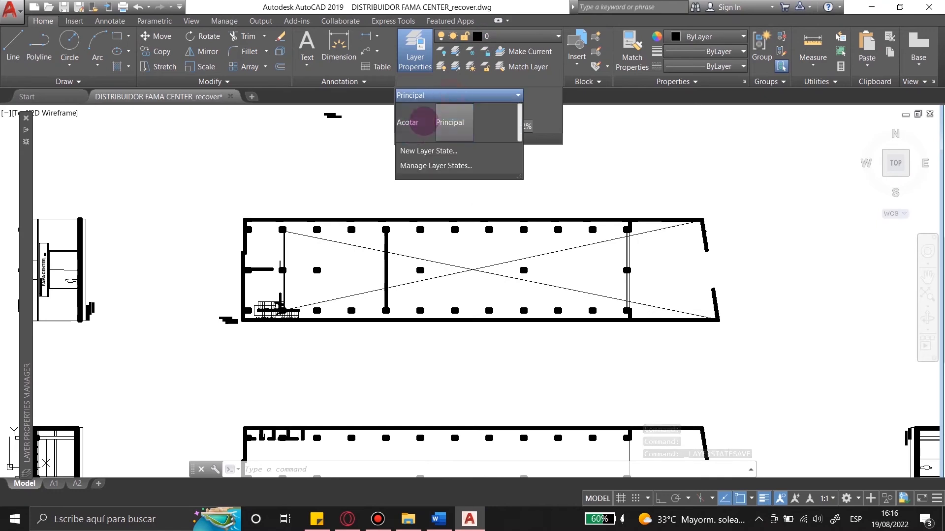
left_click(415, 132)
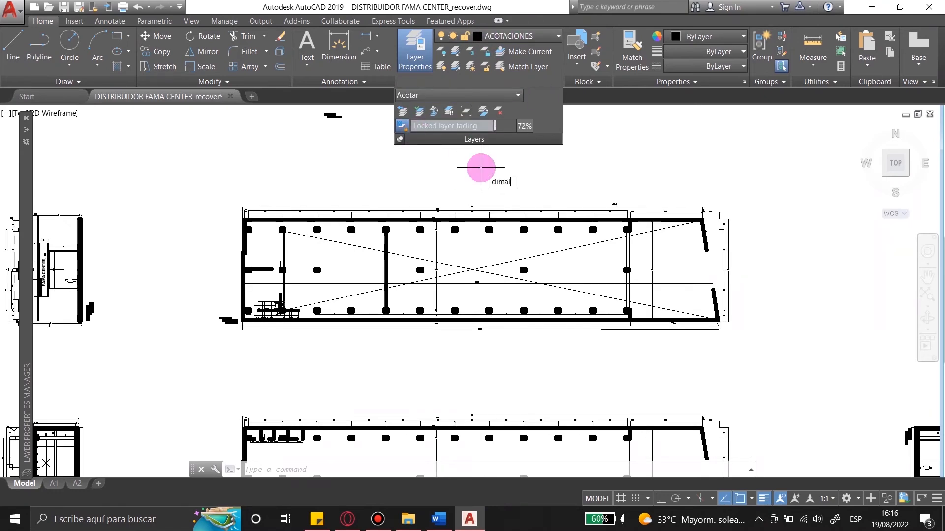
Add an aligned dimension between the two outer wall corners along the upper edge of the floor plan.
type("dal")
key("Return")
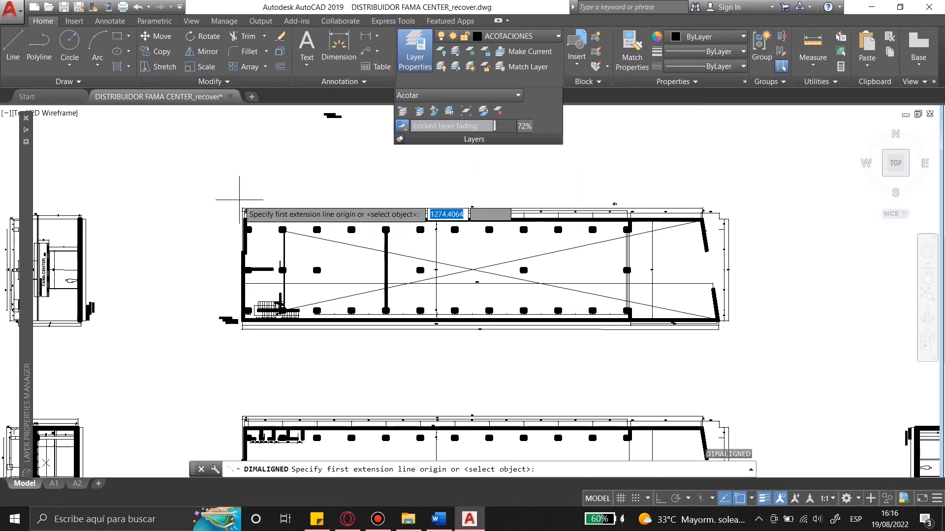
scroll(246, 219, "up", 10)
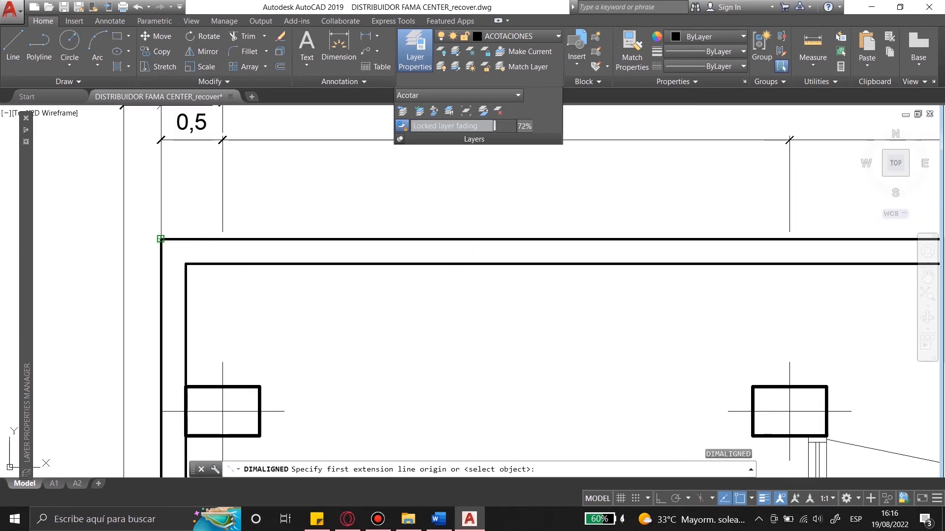
left_click(165, 239)
scroll(167, 243, "down", 6)
scroll(911, 248, "up", 8)
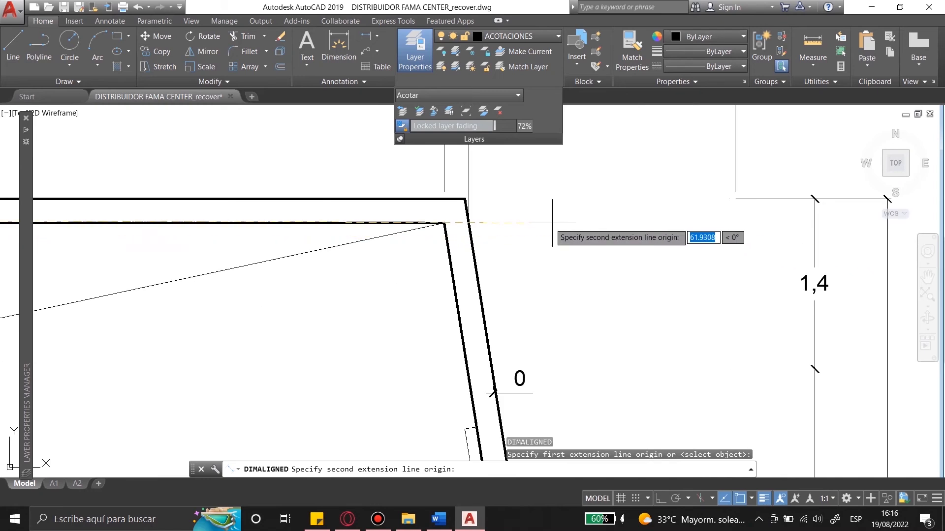
left_click(464, 200)
scroll(699, 266, "down", 6)
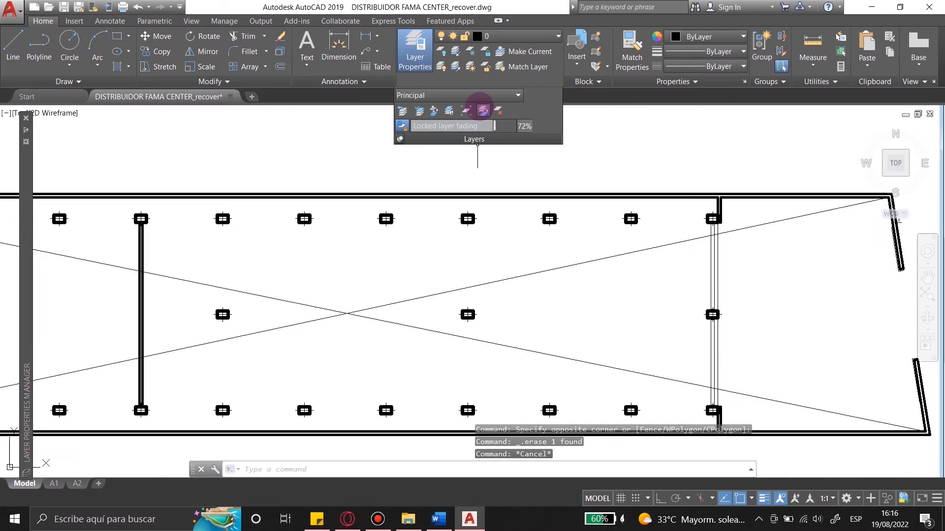
Thaw the frozen layers ACOTACIONES, Defpoints, GRILLA, HATCH, Layer2 and SIMBOLO GRILLA.
left_click(485, 94)
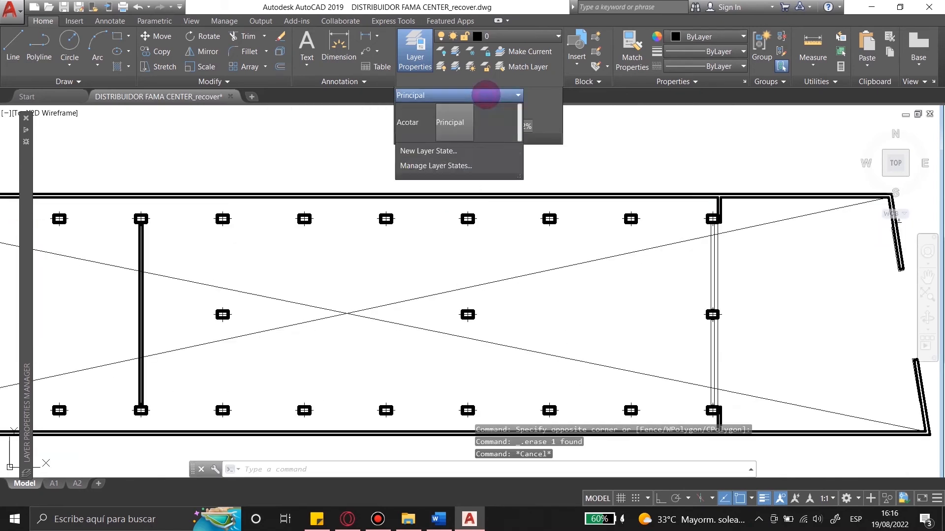
left_click(486, 95)
left_click(546, 35)
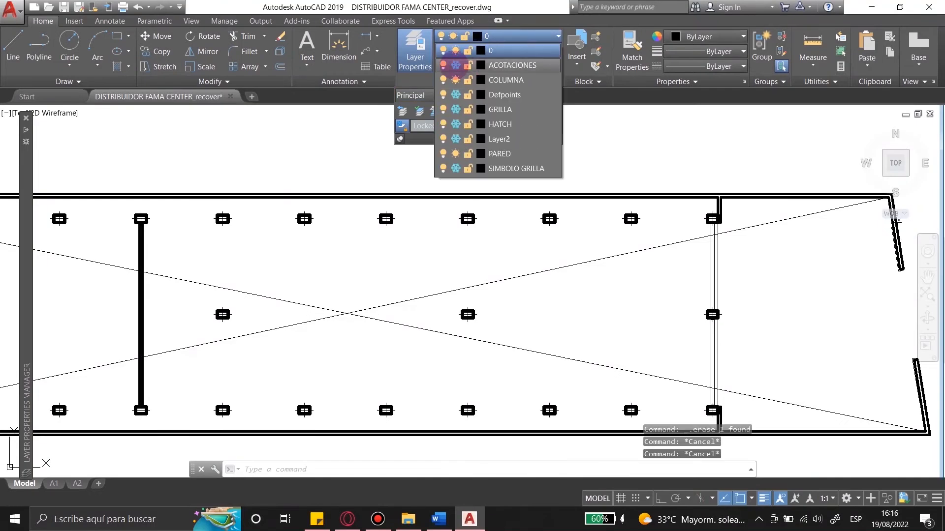
left_click(456, 109)
left_click(456, 168)
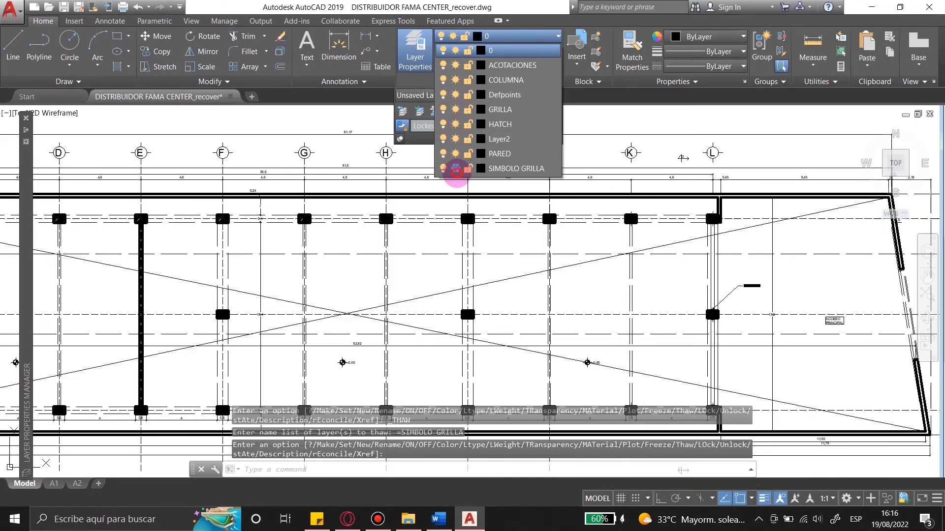
left_click(541, 36)
Save the current layer visibility as a new layer state named Todo el dibujo.
left_click(475, 95)
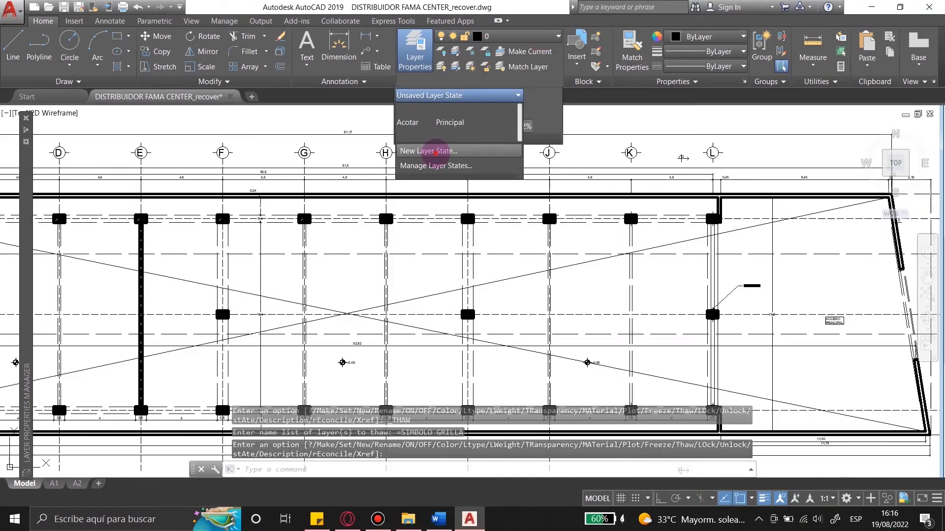
left_click(433, 148)
type("Todo el dibujo")
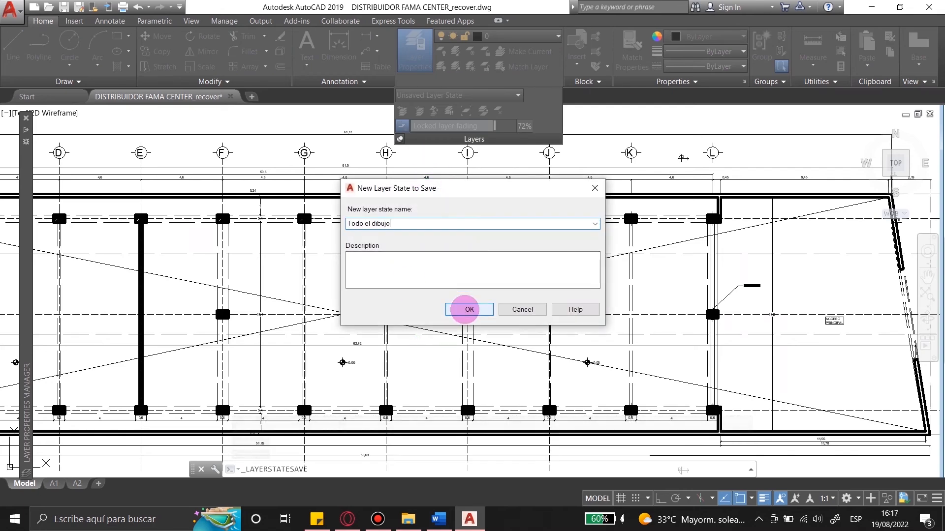
left_click(464, 310)
Make PARED the current layer and change a window frame and the two adjacent vertical lines in the section to it.
scroll(458, 231, "down", 8)
scroll(399, 177, "up", 6)
scroll(433, 244, "down", 4)
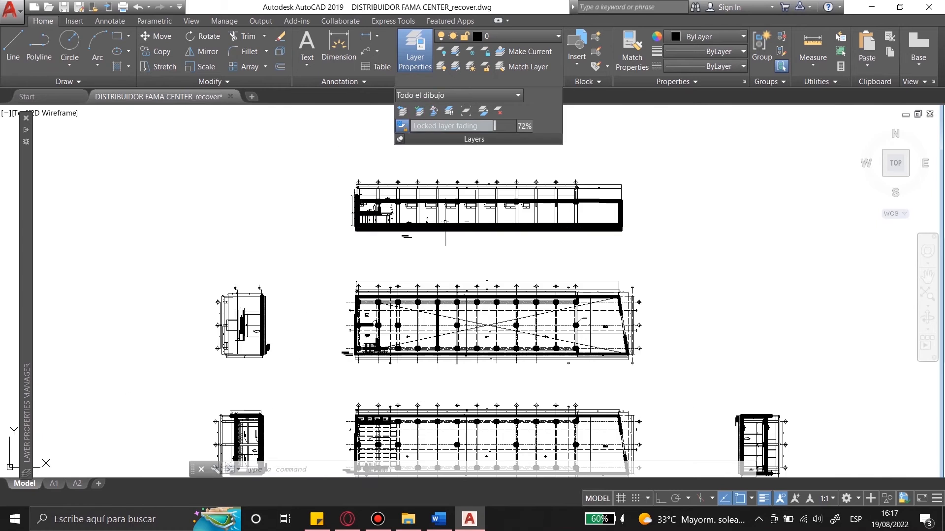
mouse_move(26, 131)
double_click(102, 244)
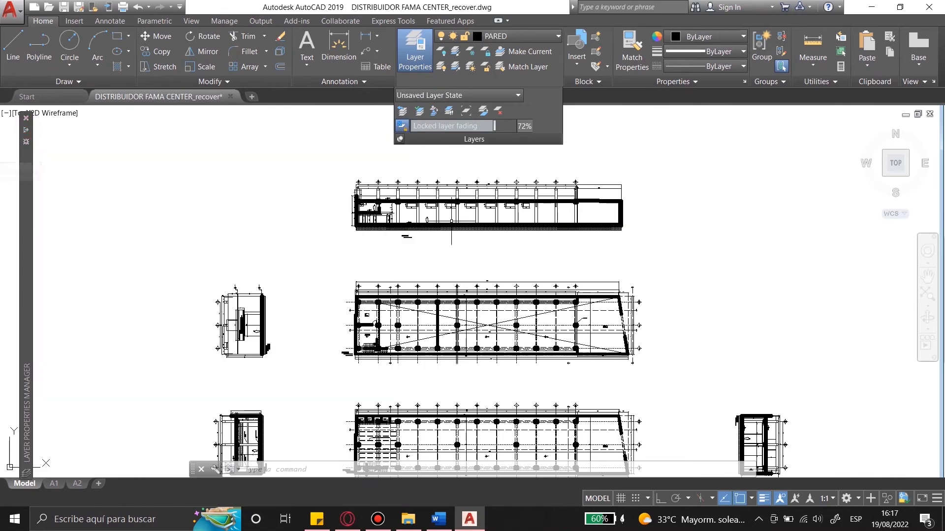
scroll(450, 236, "down", 2)
scroll(509, 238, "up", 7)
scroll(509, 238, "up", 6)
left_click(445, 277)
left_click(553, 379)
left_click(501, 386)
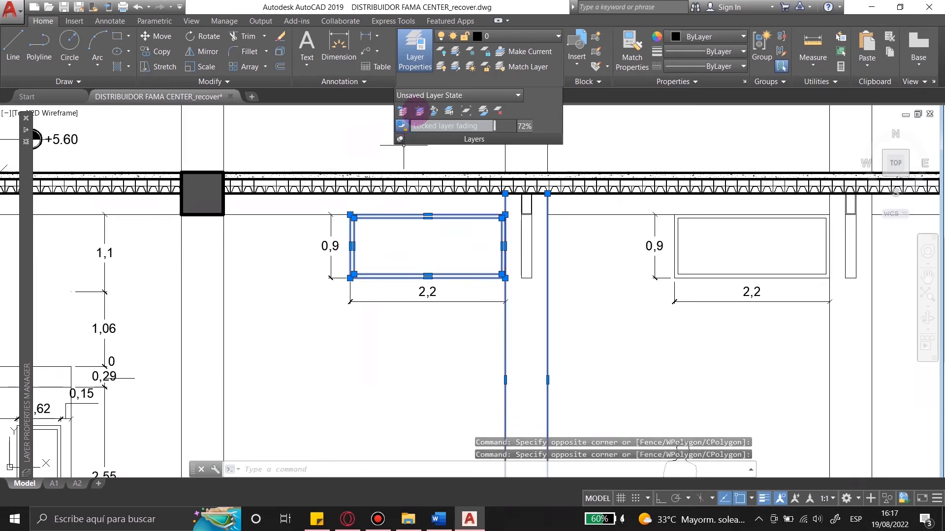
left_click(419, 111)
scroll(409, 247, "down", 2)
scroll(409, 246, "up", 5)
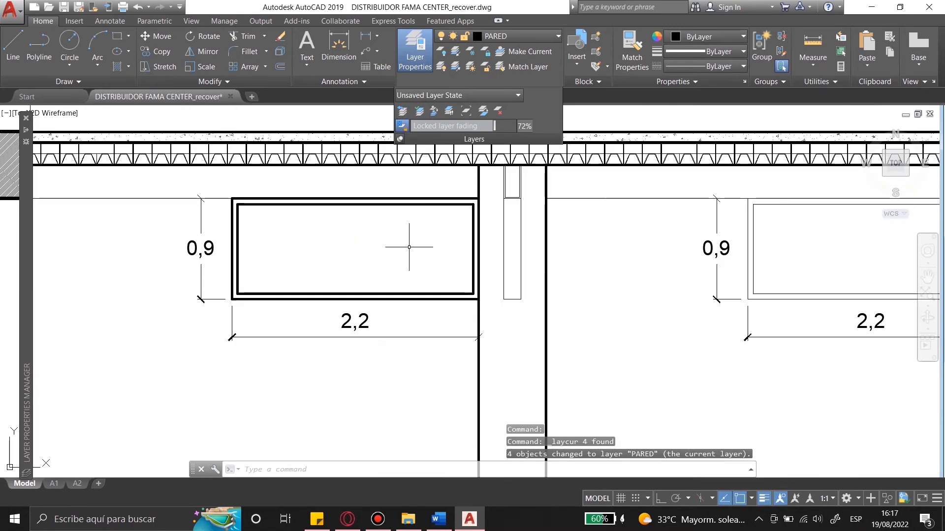
Make layer 0 current again and return the section's window frame and vertical lines to that layer.
key("ctrl+z")
key("ctrl+z")
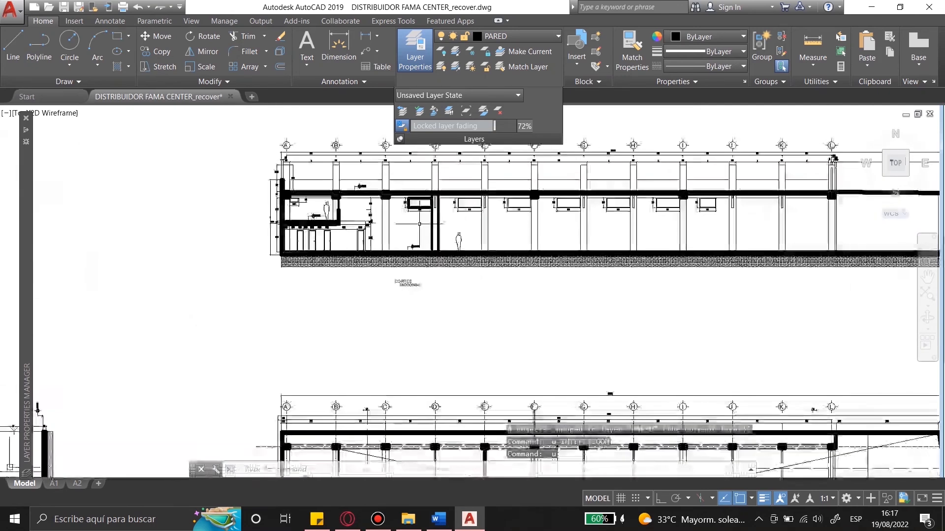
mouse_move(25, 131)
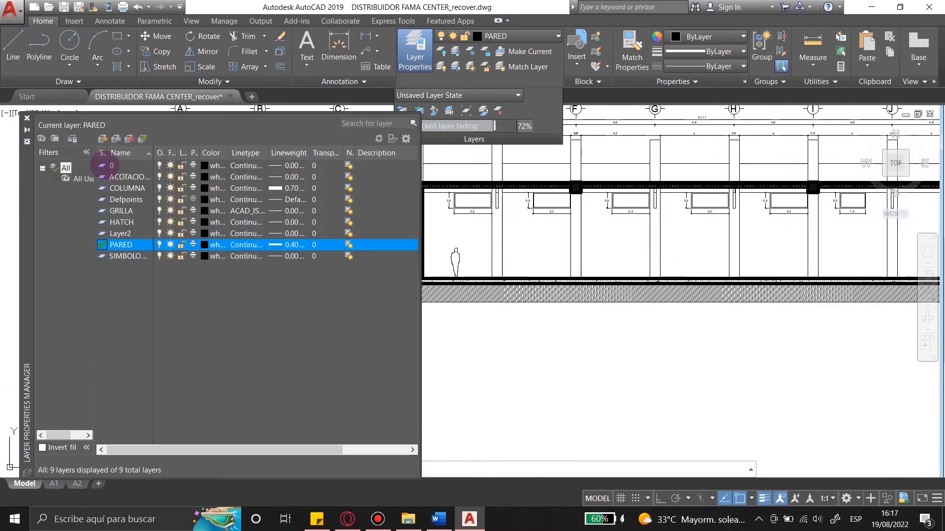
double_click(102, 165)
scroll(436, 200, "up", 5)
left_click(456, 216)
left_click(420, 112)
scroll(352, 240, "down", 5)
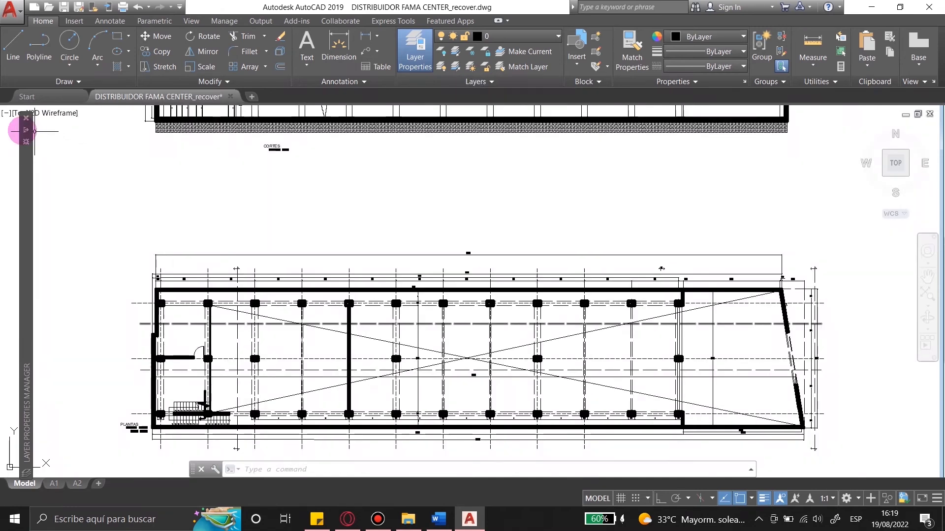
Set the layers that are not isolated to Lock and fade in the layer settings and accept them.
mouse_move(23, 129)
left_click(406, 138)
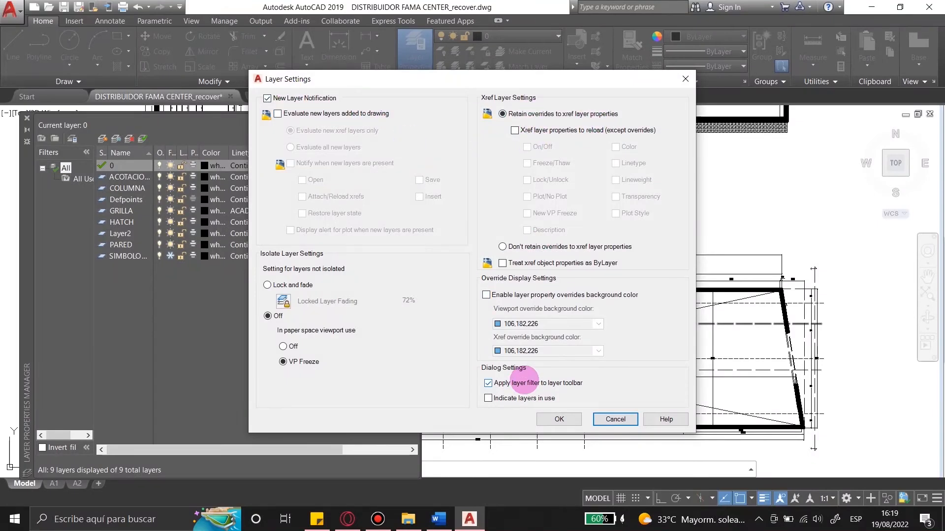
left_click(685, 77)
left_click(406, 139)
left_click(267, 286)
left_click(269, 315)
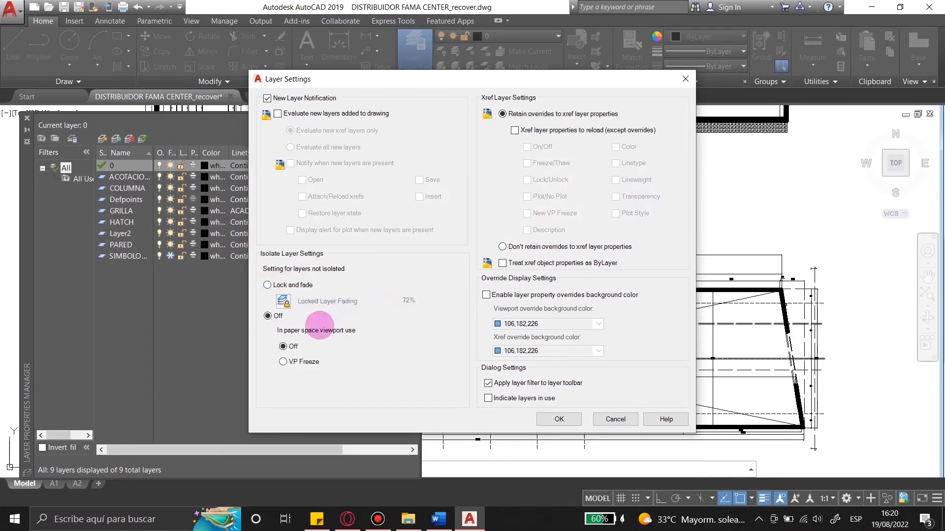
left_click(409, 301)
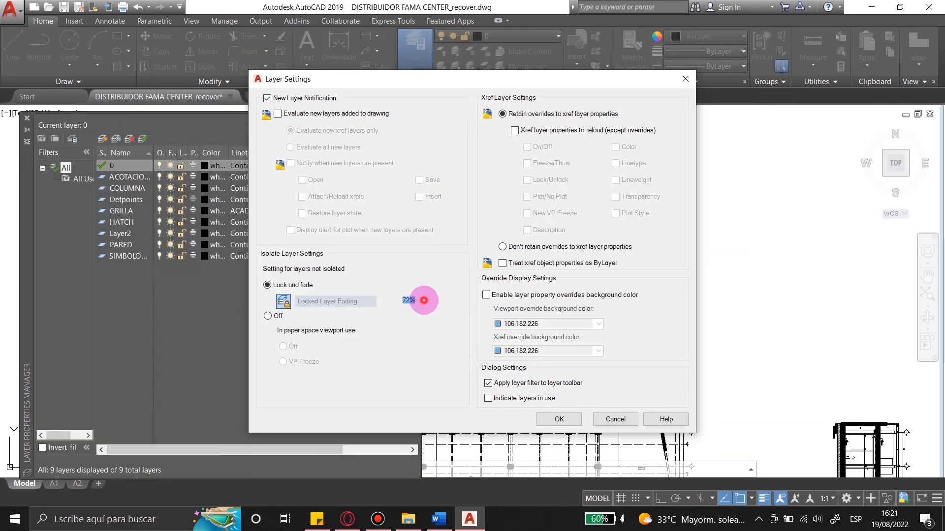
left_click(560, 419)
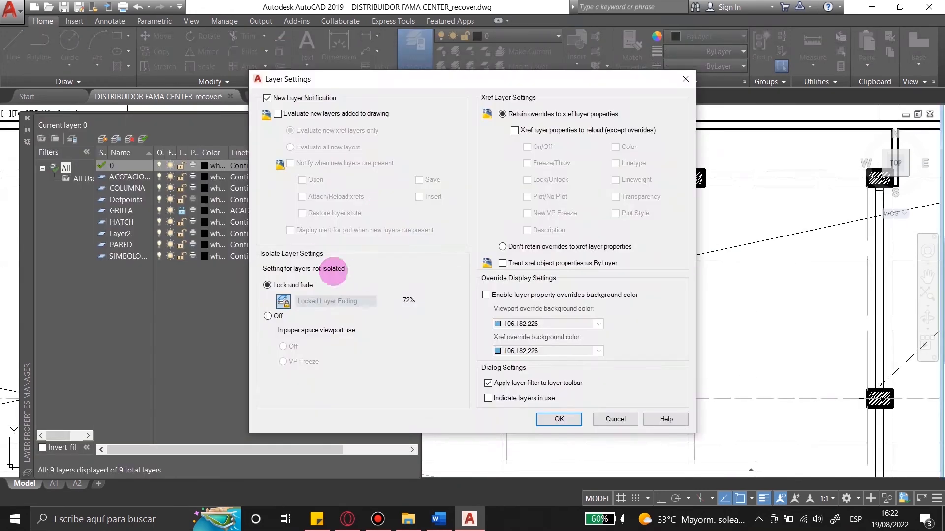
left_click(559, 419)
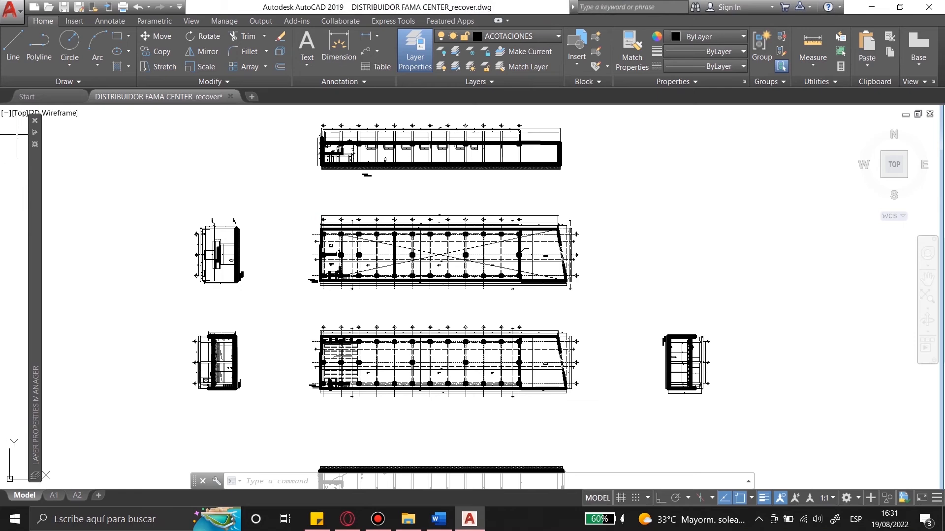
Create a layer group filter named Dibujo and add the layers 0, COLUMNA and PARED to it.
mouse_move(34, 131)
left_click(73, 181)
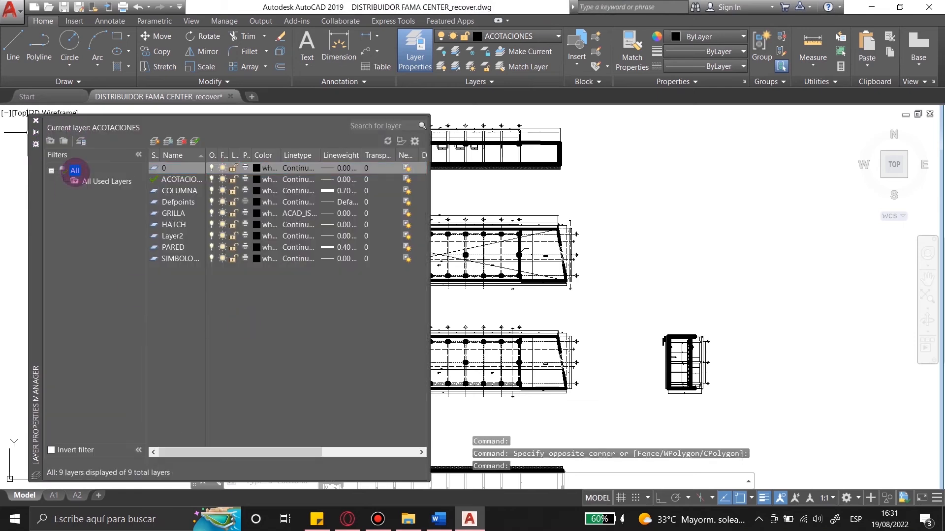
left_click(64, 141)
type("Dibujo")
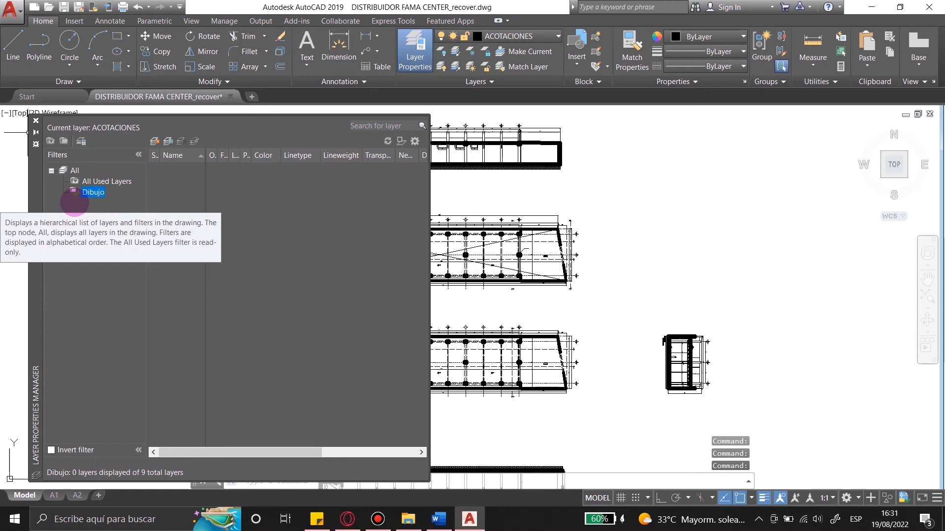
left_click(106, 182)
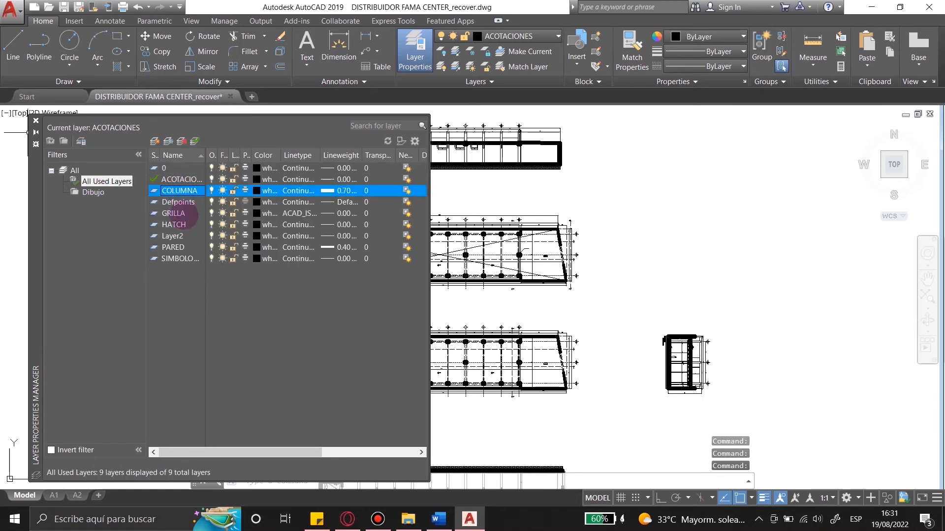
left_click(94, 192)
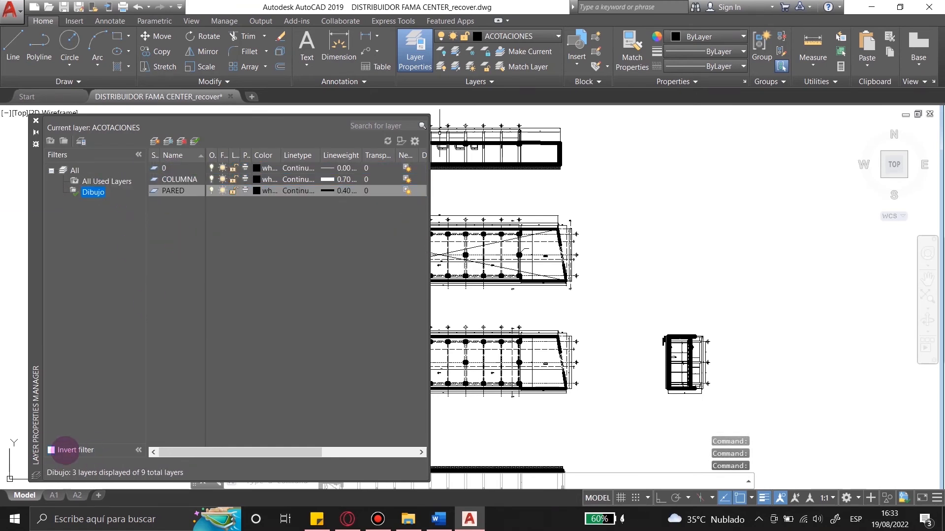
Check which layers the inverted Dibujo filter lists and return to its normal layer list.
left_click(51, 450)
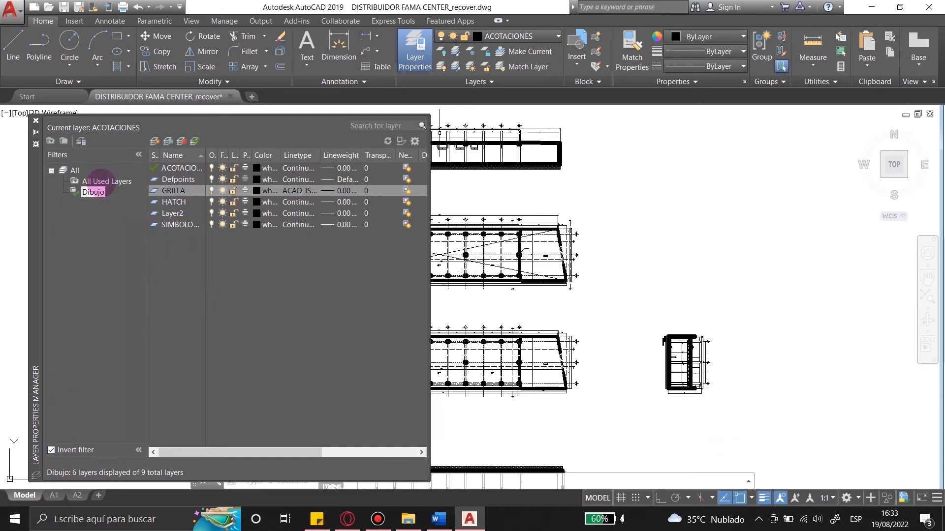
left_click(96, 181)
left_click(93, 192)
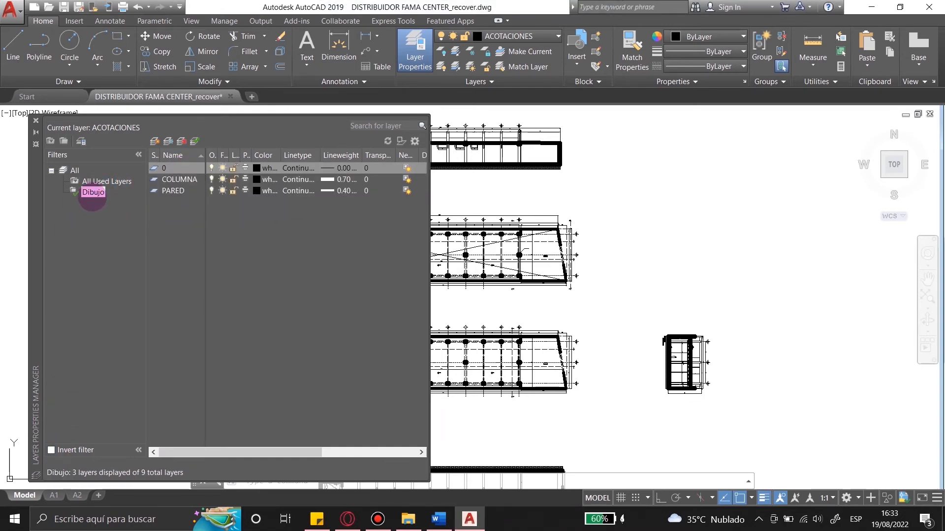
Freeze all layers of the Dibujo group filter together and thaw them again.
right_click(93, 192)
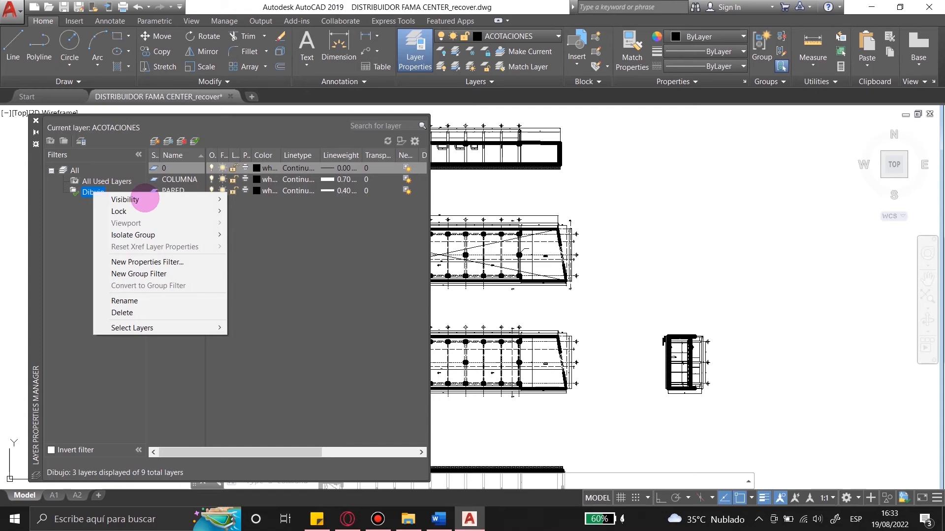
mouse_move(142, 210)
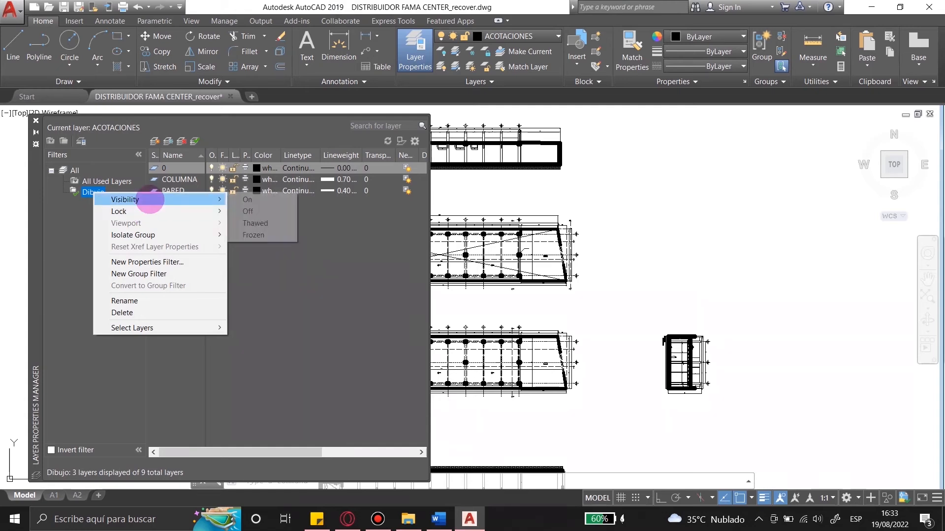
left_click(258, 238)
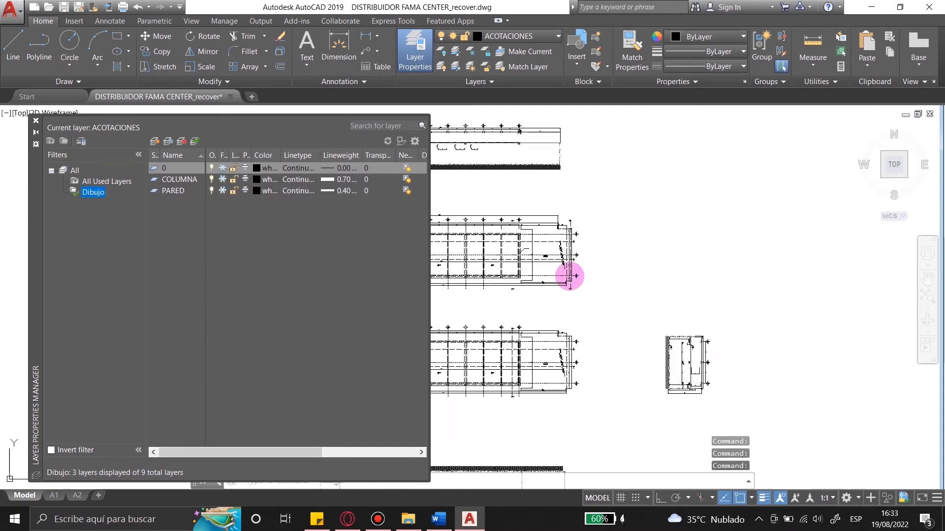
right_click(93, 192)
mouse_move(142, 199)
left_click(288, 223)
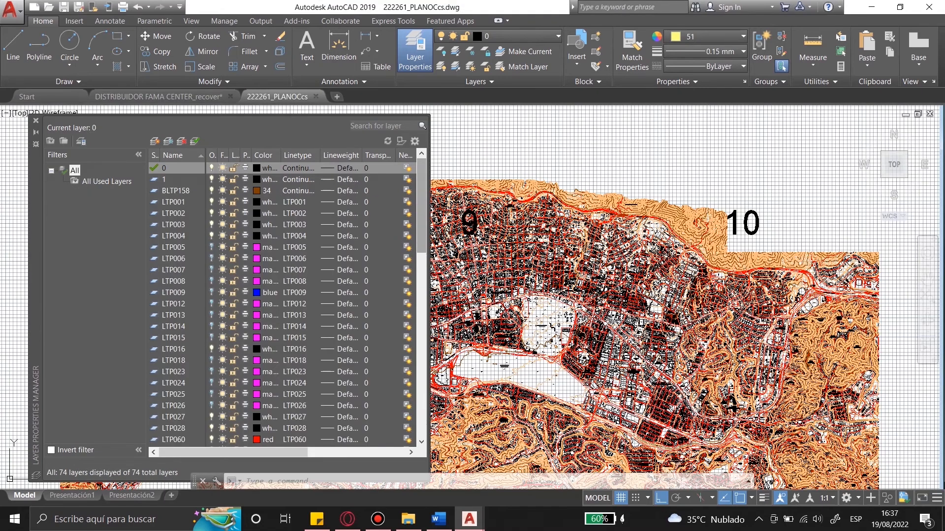
Examine the layer list of the 222261_PLANOCs drawing from its first layers down to the SYM layers.
scroll(425, 206, "down", 15)
scroll(425, 207, "up", 15)
left_click_drag(420, 222, 407, 414)
left_click(175, 282)
left_click(175, 203)
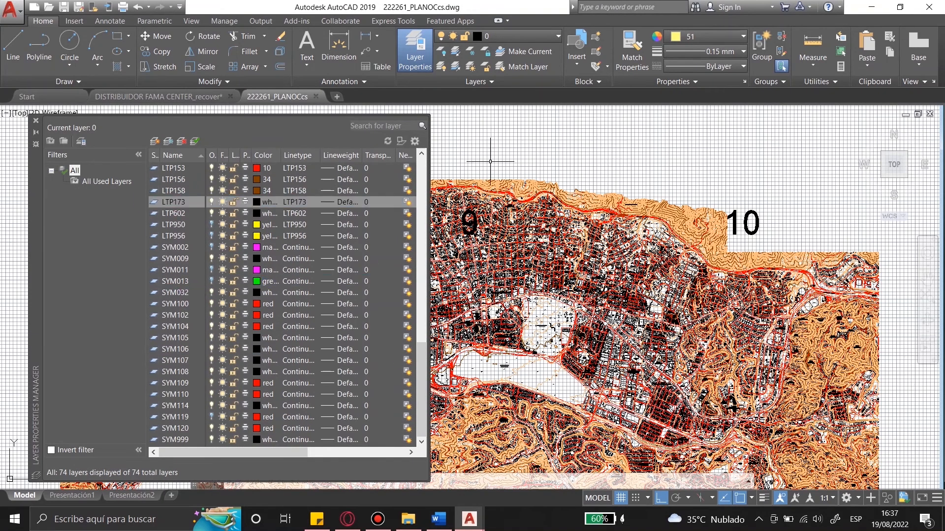
left_click(489, 144)
key("Escape")
left_click(772, 196)
left_click(753, 223)
left_click(515, 36)
left_click(515, 36)
key("Escape")
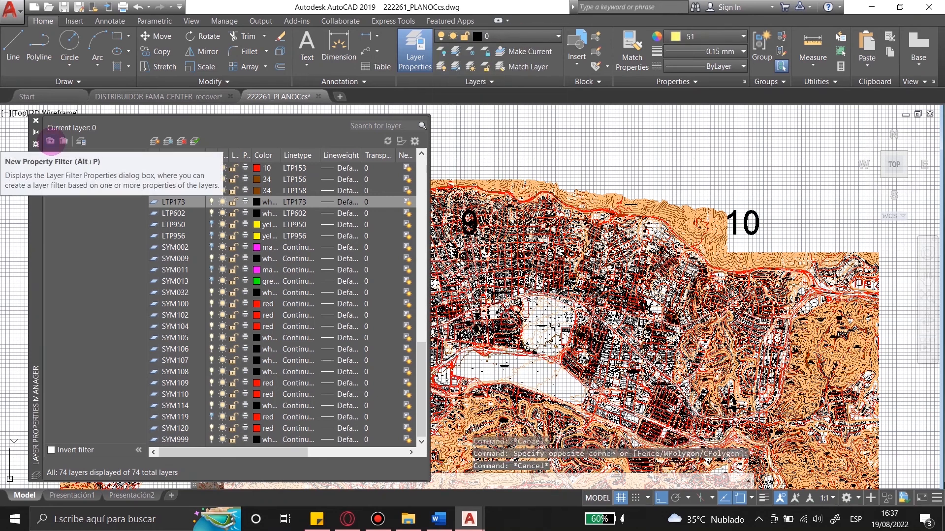
Create a layer property filter named SYMBOLS for layer names matching s*, and freeze all of its layers together.
left_click(51, 140)
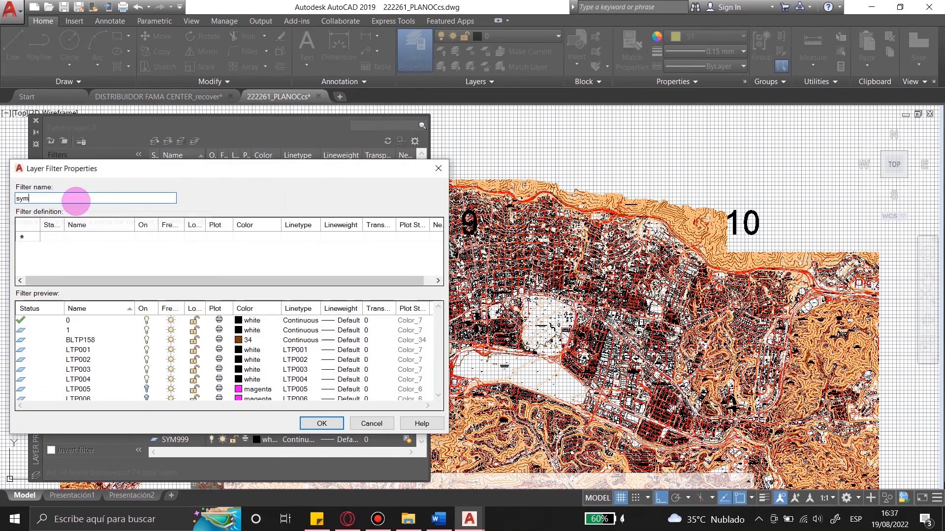
key("BackSpace")
type("SYMBOLS")
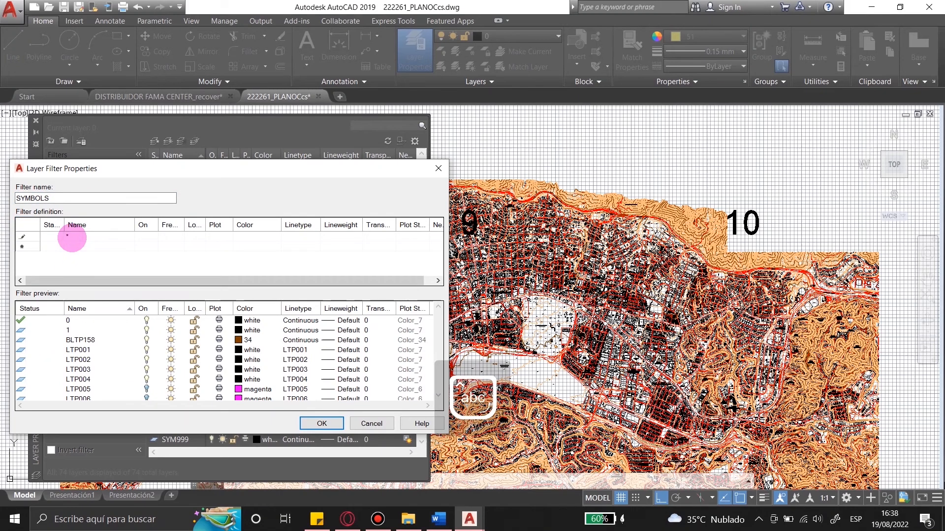
type("s*")
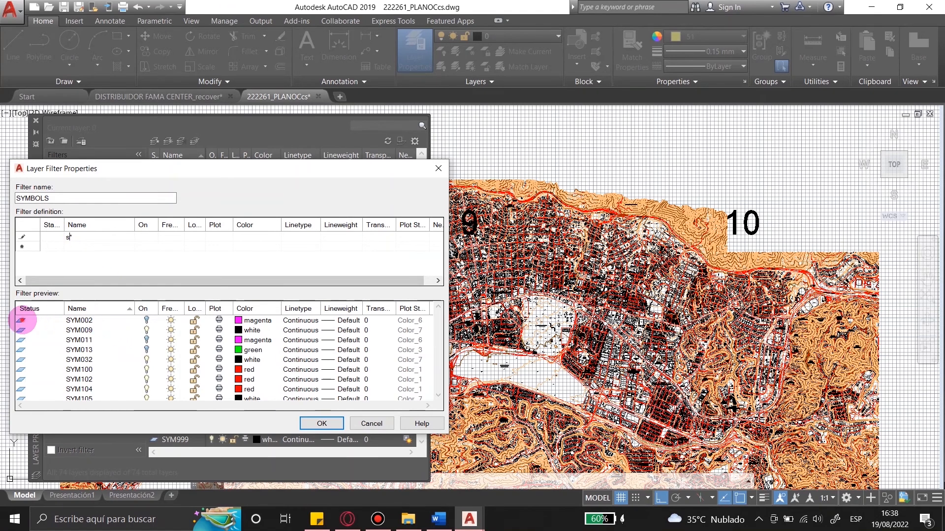
left_click(322, 423)
right_click(99, 187)
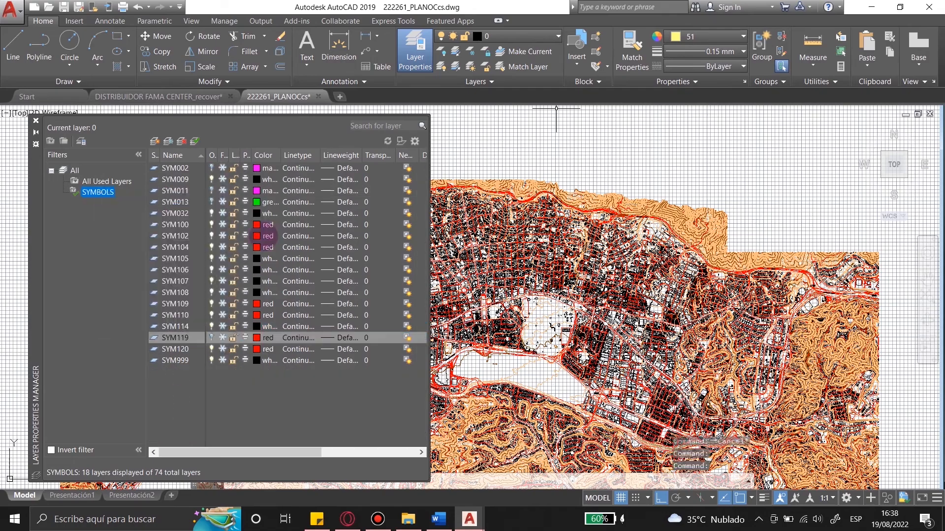
left_click(158, 260)
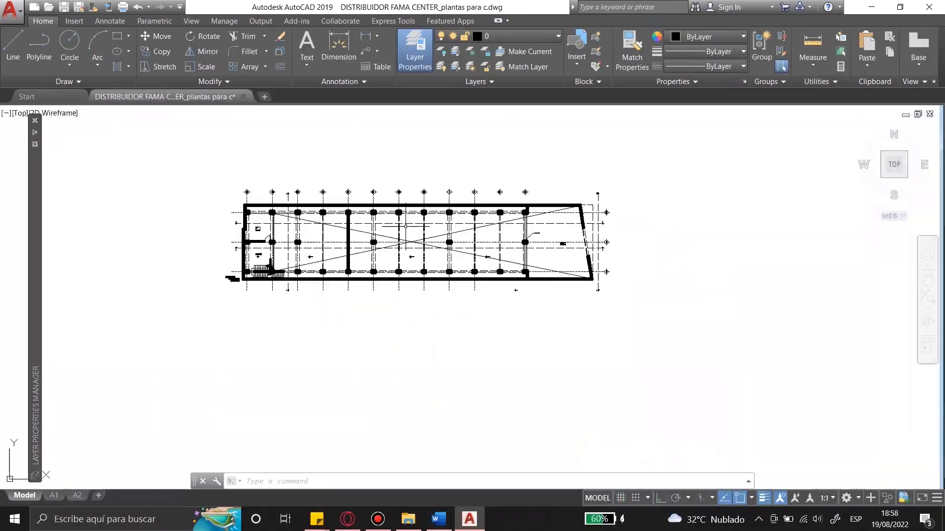
Restore the PLANTA BAJA layer state in the DISTRIBUIDOR FAMA CENTER plan drawing.
scroll(266, 185, "down", 2)
left_click(266, 186)
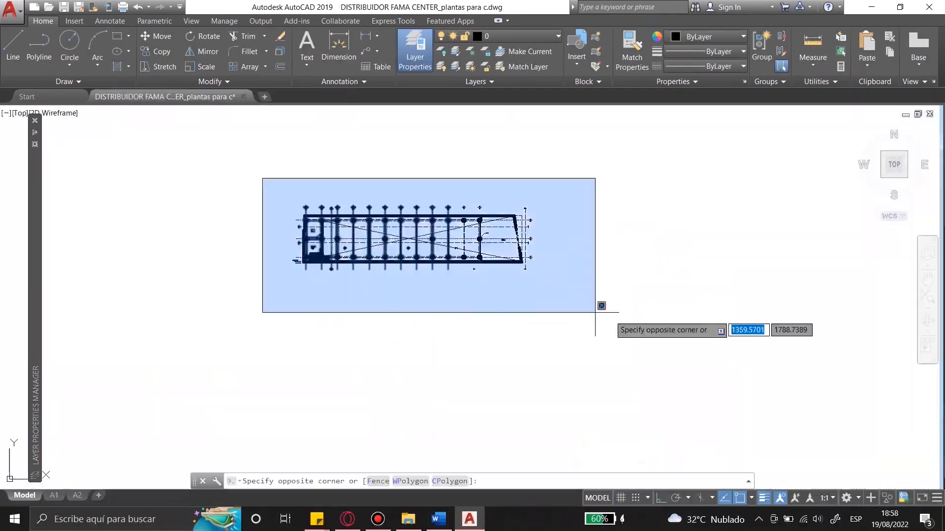
left_click(382, 321)
key("Escape")
scroll(378, 326, "up", 6)
scroll(506, 137, "down", 3)
left_click(488, 81)
left_click(487, 95)
left_click(434, 128)
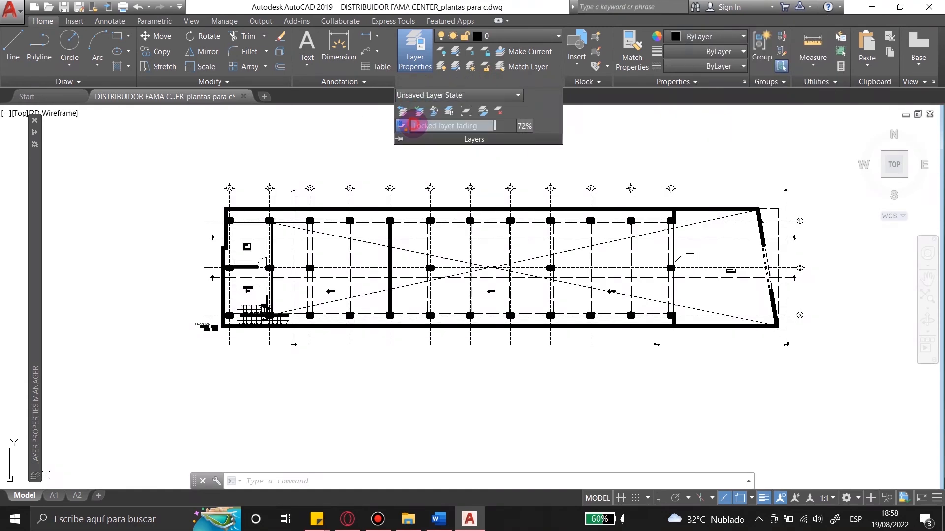
Restore the PRIMER NIVEL layer state so the model shows the first-level plan.
scroll(206, 296, "up", 6)
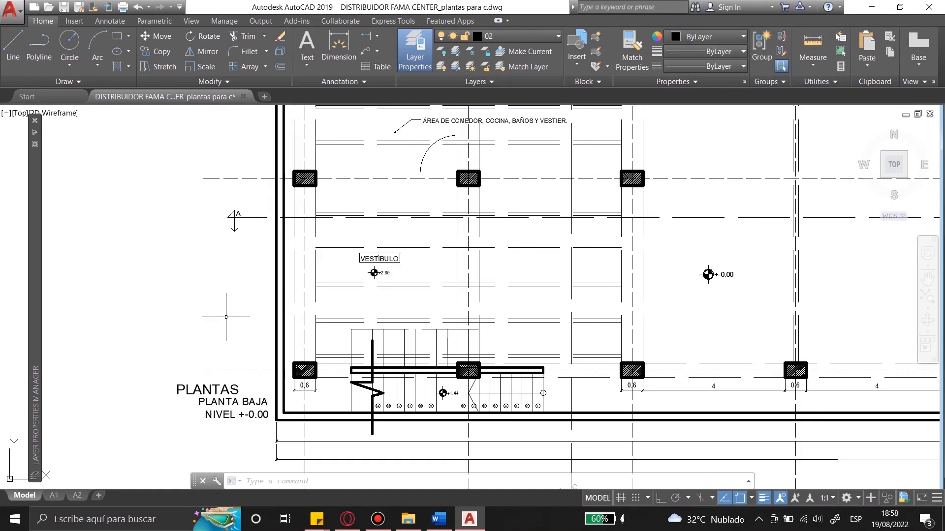
scroll(190, 312, "down", 2)
scroll(185, 354, "up", 6)
scroll(206, 364, "down", 6)
left_click(538, 37)
left_click(538, 37)
left_click(481, 81)
left_click(470, 95)
left_click(453, 133)
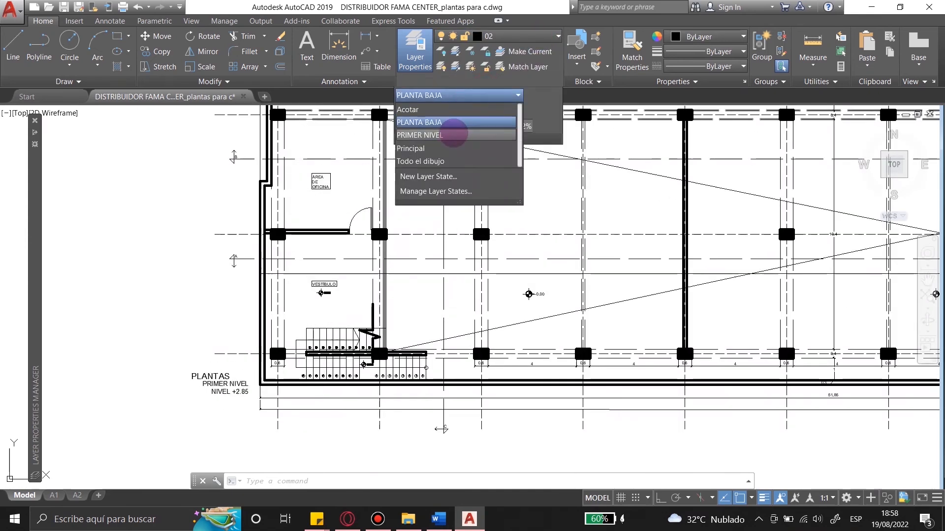
scroll(289, 319, "up", 6)
scroll(356, 262, "down", 6)
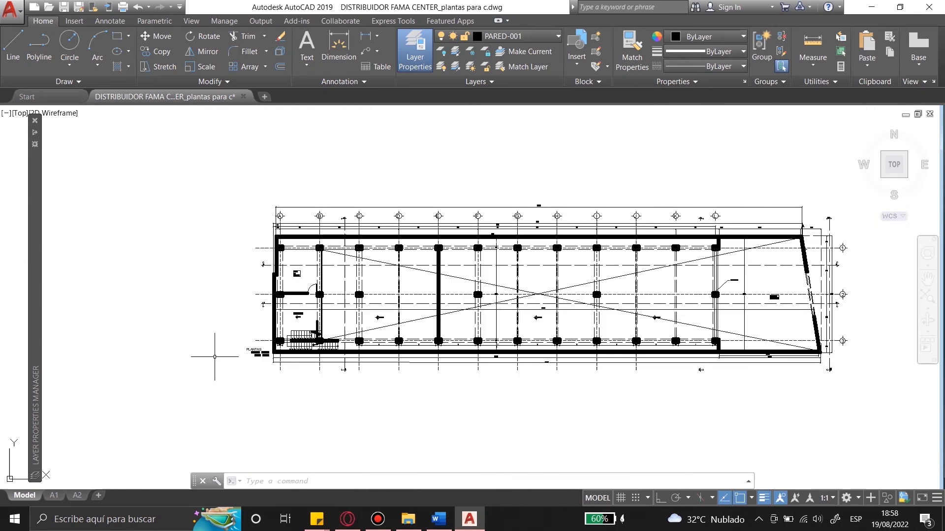
Switch to the A1 layout and restore the PLANTA BAJA layer state for the ground-floor viewport.
left_click(54, 495)
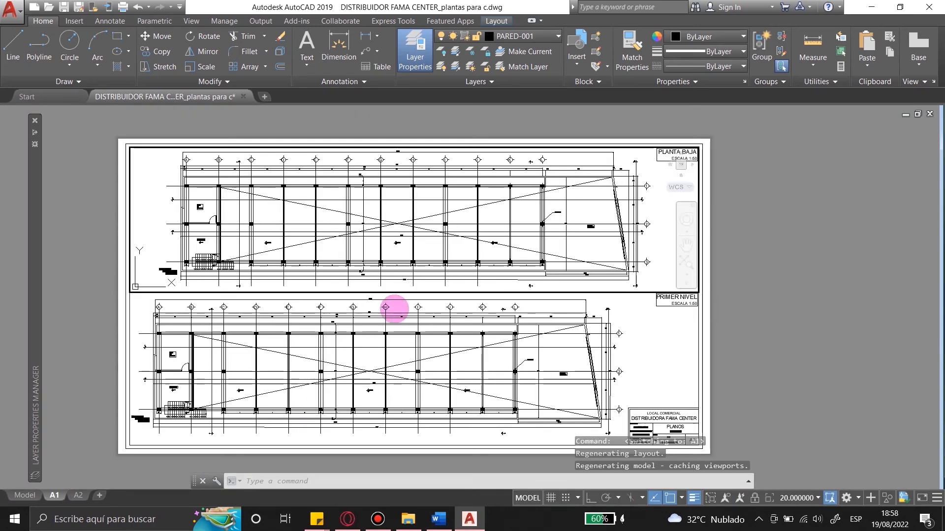
left_click(480, 82)
left_click(467, 95)
left_click(446, 121)
Adjust the LAYVPI settings and isolate the SYM-002 and GRILLA-002 layers to the PLANTA BAJA viewport.
left_click(448, 116)
type("s")
key("Return")
left_click(446, 282)
left_click(447, 290)
double_click(172, 269)
left_click(249, 251)
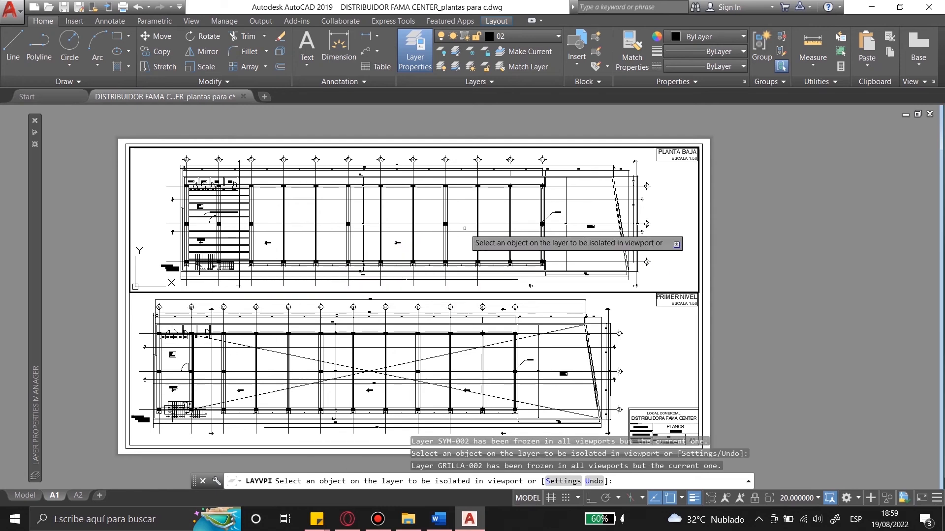
Undo the latest mistaken layer isolations, end the LAYVPI command and return to the sheet's paper space.
left_click(197, 186)
type("u")
key("Return")
left_click(317, 243)
type("u")
key("Return")
key("Return")
double_click(768, 275)
middle_click_drag(465, 343, 493, 336)
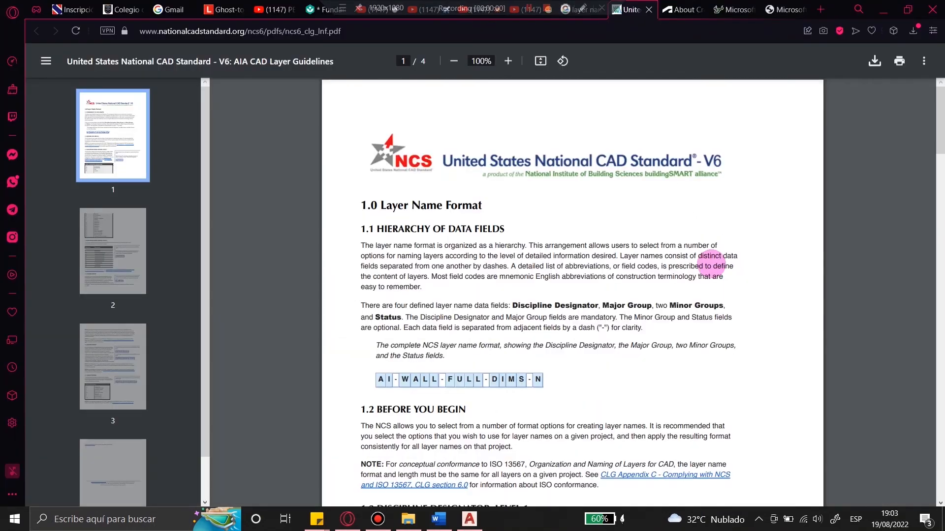
Switch to the browser and examine the National CAD Standard's layer name format, from the data field hierarchy to the status codes.
left_click_drag(360, 202, 475, 204)
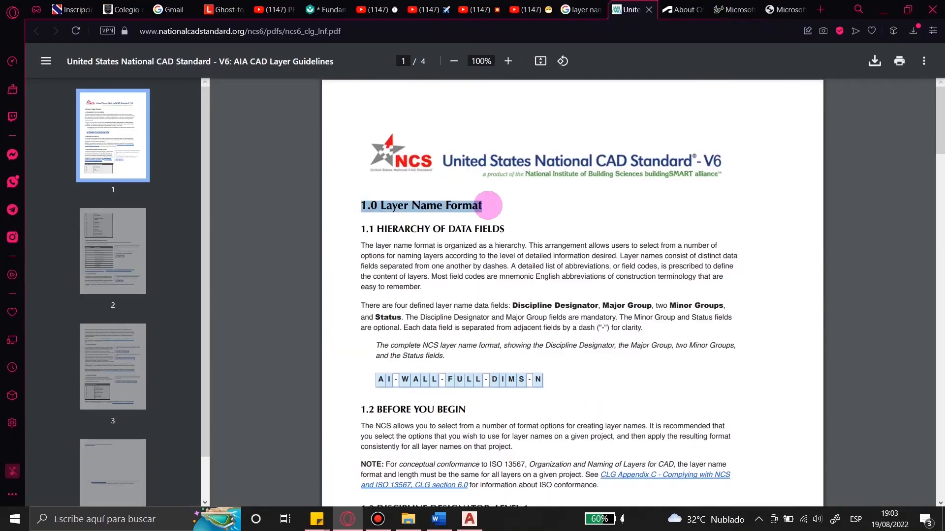
left_click_drag(685, 244, 402, 316)
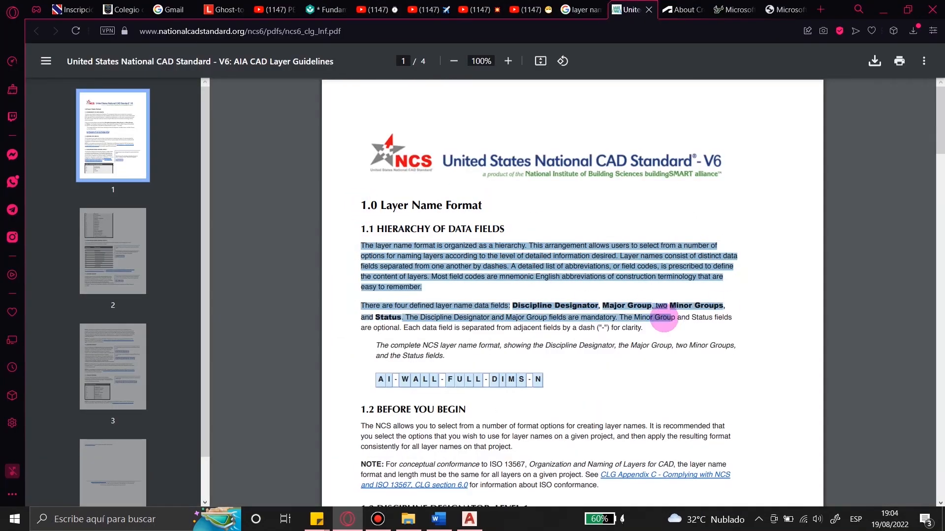
scroll(476, 220, "down", 3)
left_click(438, 219)
scroll(450, 193, "down", 3)
left_click_drag(432, 269, 487, 388)
scroll(476, 316, "down", 7)
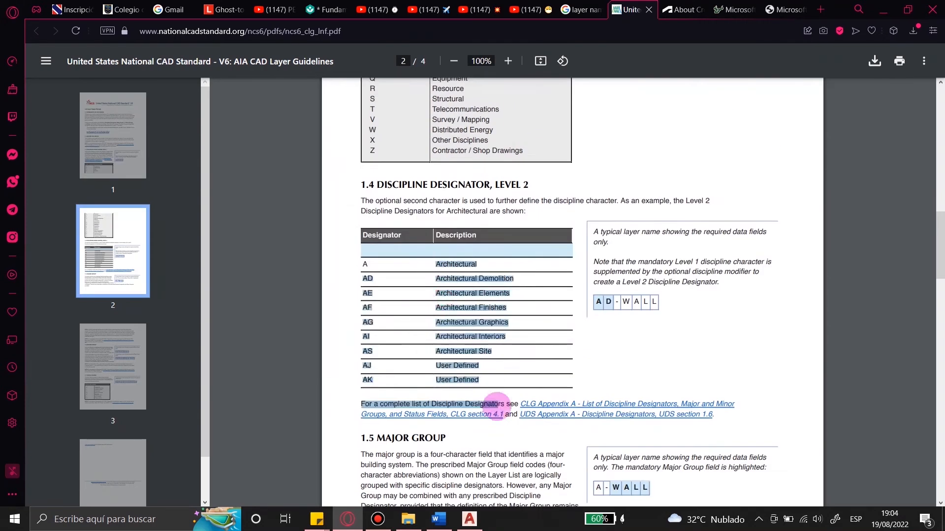
scroll(487, 388, "down", 2)
left_click_drag(363, 157, 525, 157)
scroll(504, 269, "down", 9)
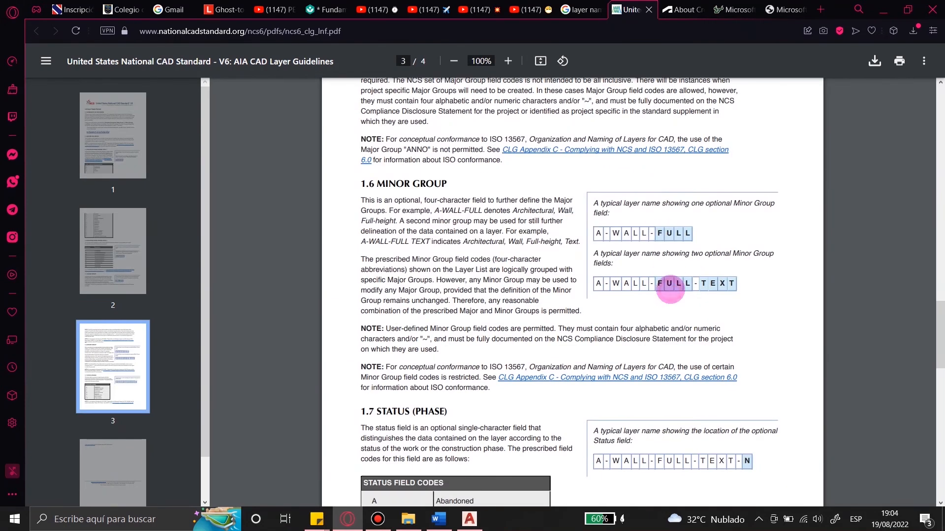
scroll(671, 290, "down", 15)
Examine Autodesk's advice on choosing layer names and the Imperial College London layer naming convention.
left_click(682, 9)
scroll(426, 230, "up", 6)
left_click_drag(97, 144, 494, 161)
scroll(477, 176, "down", 5)
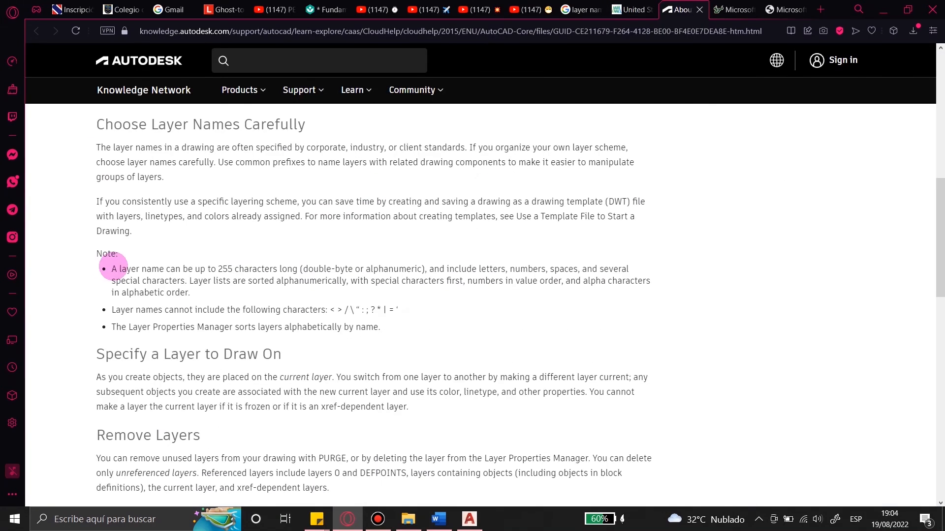
key("ctrl+Tab")
scroll(460, 308, "down", 2)
key("ctrl+Tab")
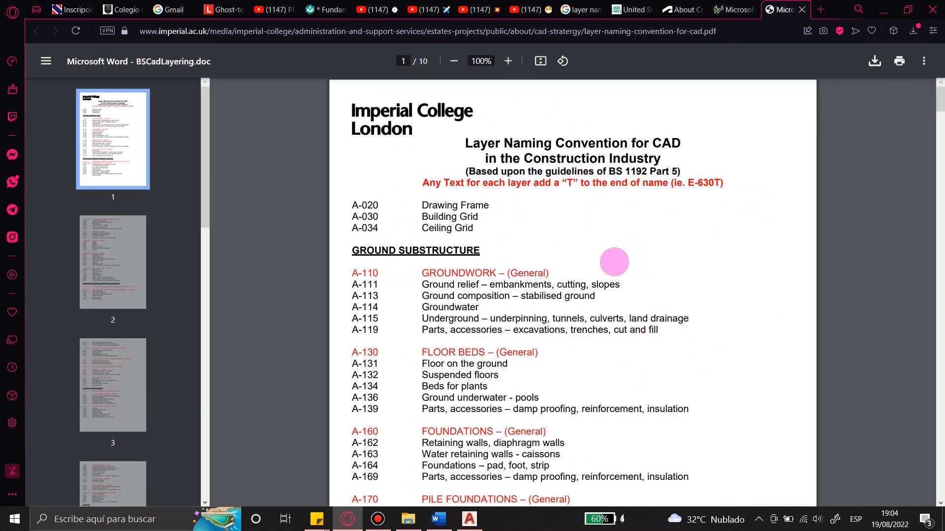
scroll(364, 126, "down", 12)
scroll(570, 285, "up", 10)
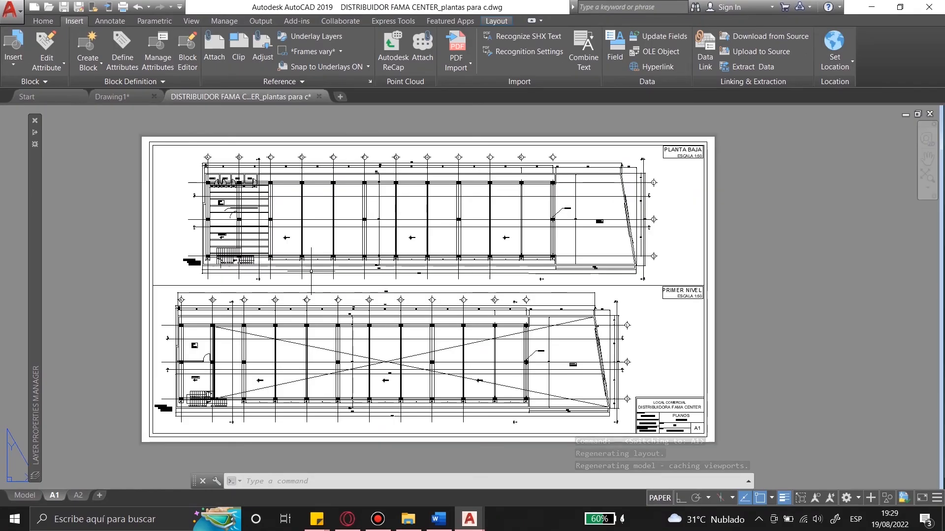
Switch back to the A1 layout in AutoCAD and activate the PLANTA BAJA viewport.
scroll(236, 212, "up", 8)
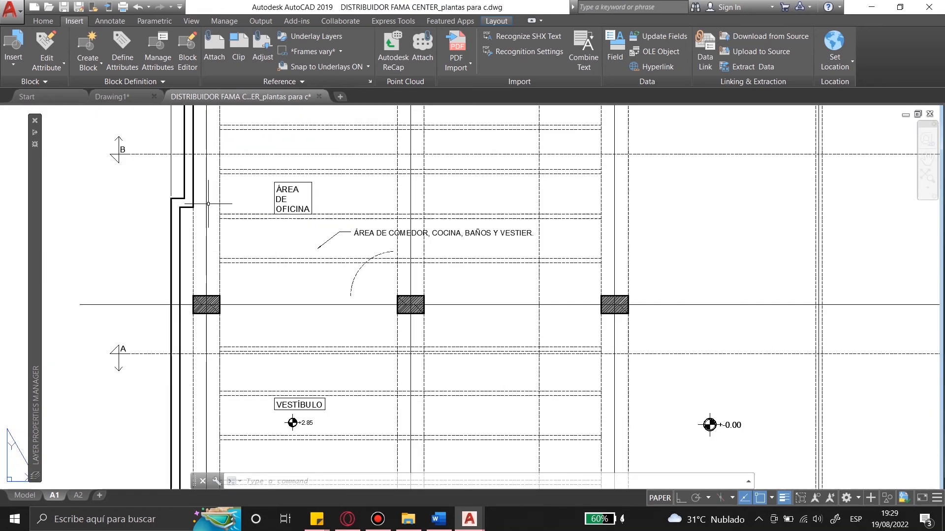
scroll(150, 228, "down", 5)
scroll(378, 237, "up", 3)
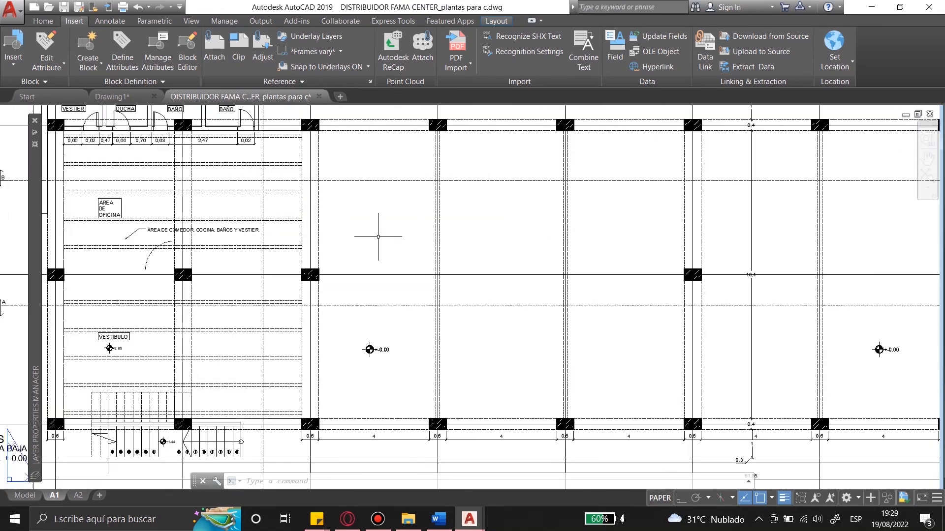
double_click(382, 231)
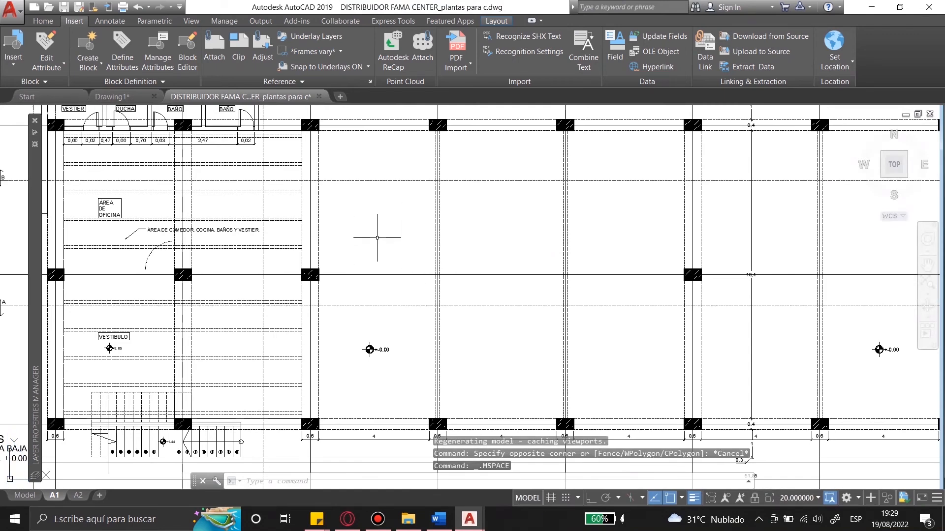
scroll(377, 238, "down", 2)
scroll(377, 237, "up", 2)
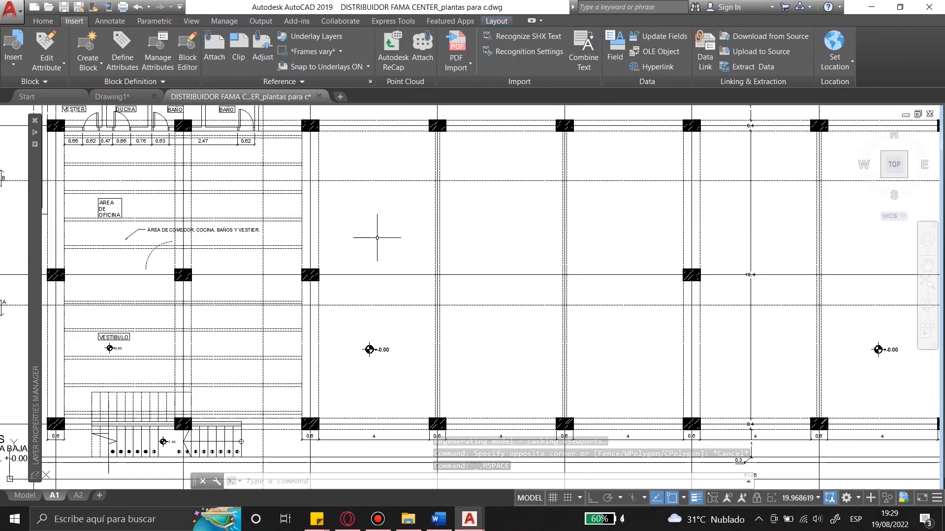
Create a viewport from the stepped outline around the PRIMER NIVEL area with the Object option of MVIEW.
type("mview")
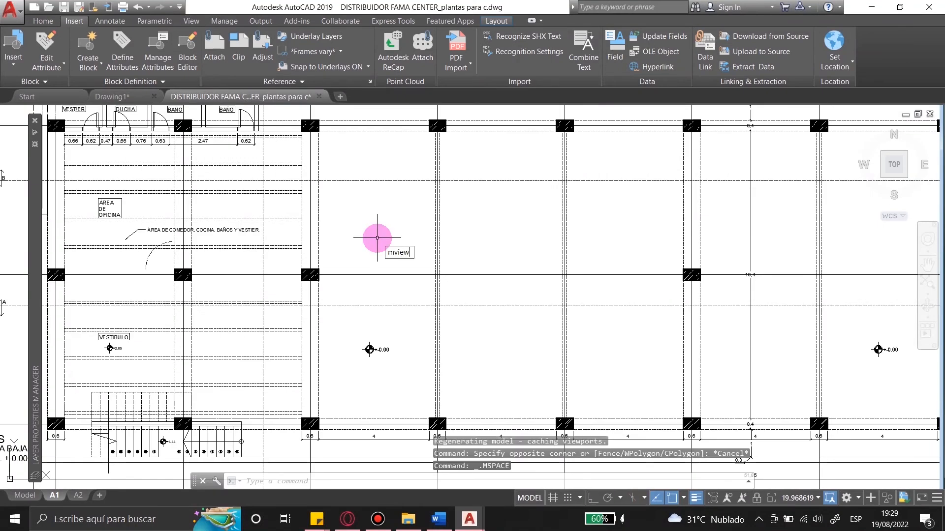
key("Return")
type("o")
key("Return")
left_click(441, 340)
left_click(693, 352)
scroll(404, 291, "down", 2)
key("Escape")
key("Escape")
scroll(445, 250, "up", 6)
scroll(445, 250, "down", 6)
type("mview")
key("Return")
type("obj")
key("Return")
key("Escape")
Activate the PRIMER NIVEL viewport, fit its plan with Zoom Extents and pan it towards the middle of the frame.
double_click(776, 363)
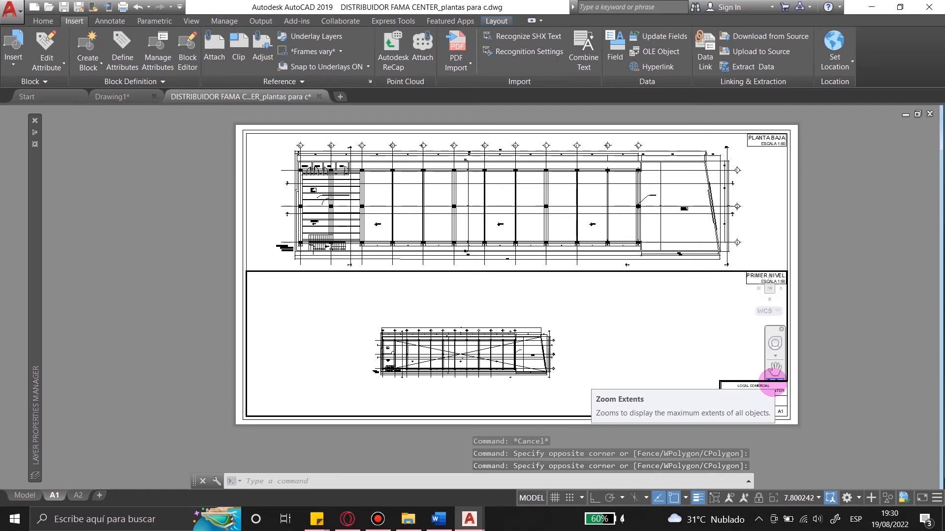
left_click(774, 378)
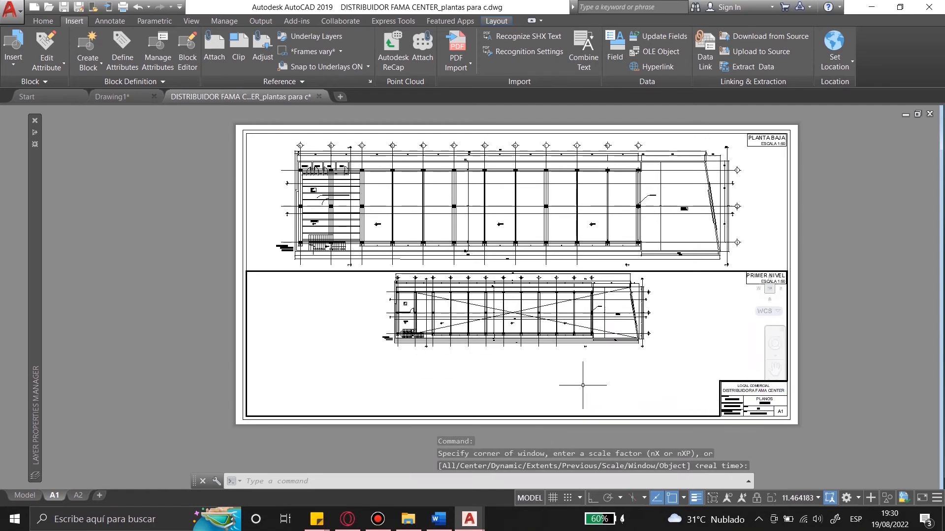
key("Return")
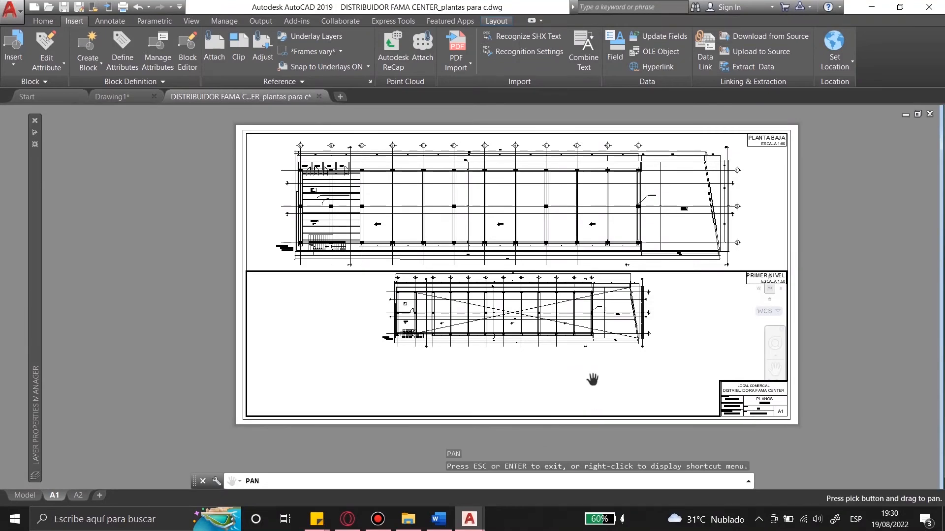
left_click_drag(583, 386, 512, 389)
key("Escape")
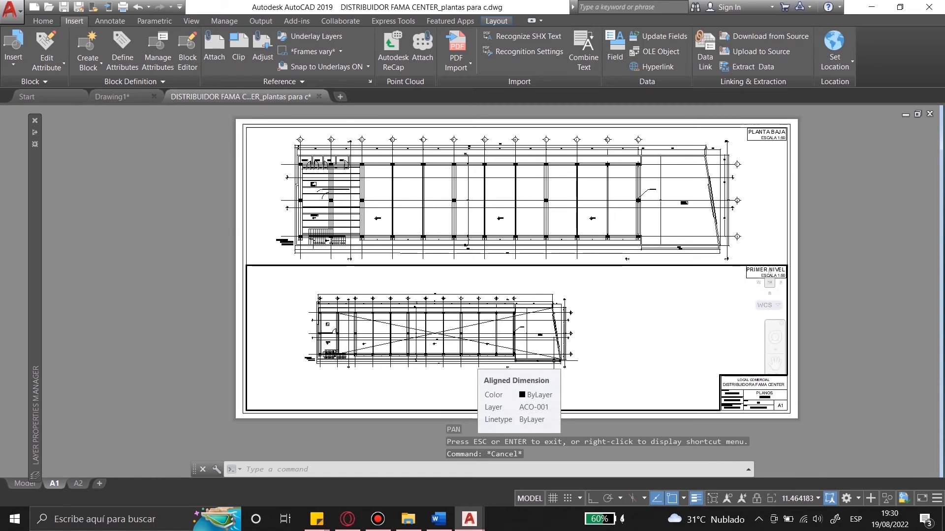
Scale the PRIMER NIVEL viewport with a zoom factor of 1000/50xp and pan the plan back within the frame.
type("z")
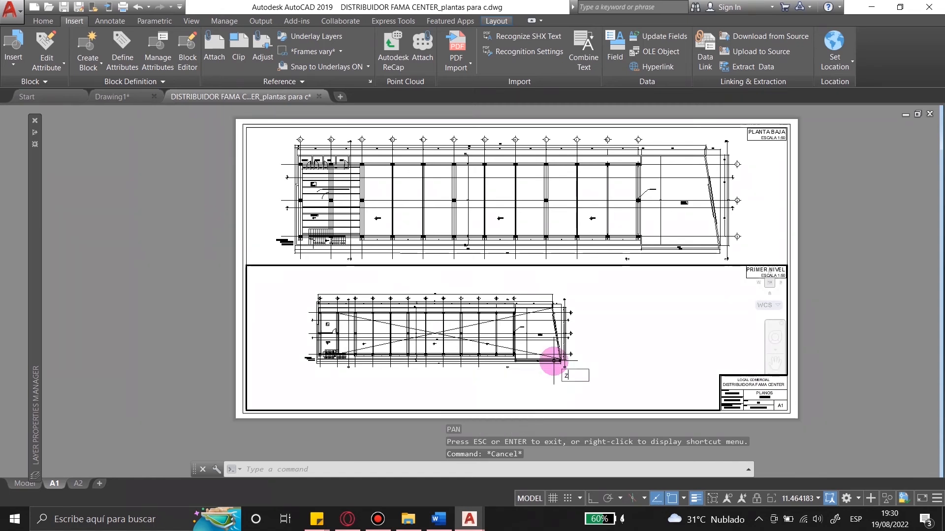
type("oom")
key("Return")
type("es")
key("Return")
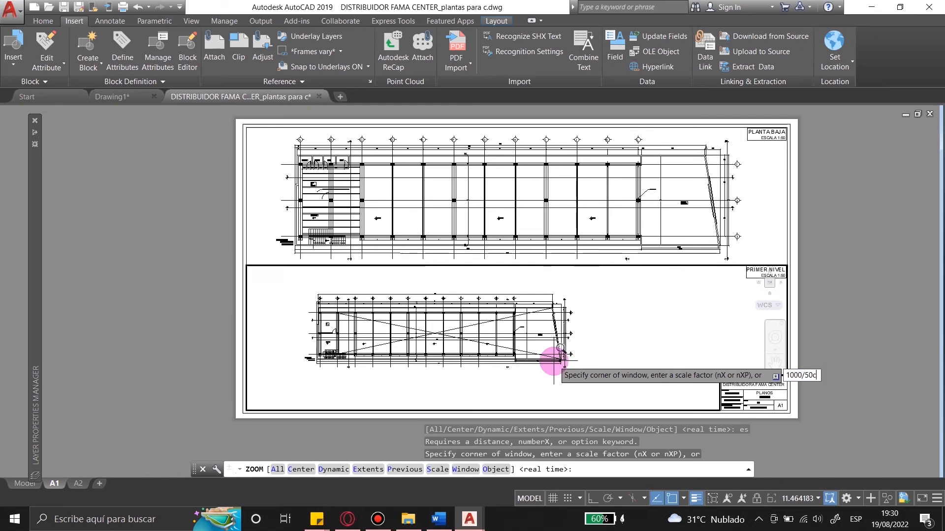
type("1000/50xp")
key("Return")
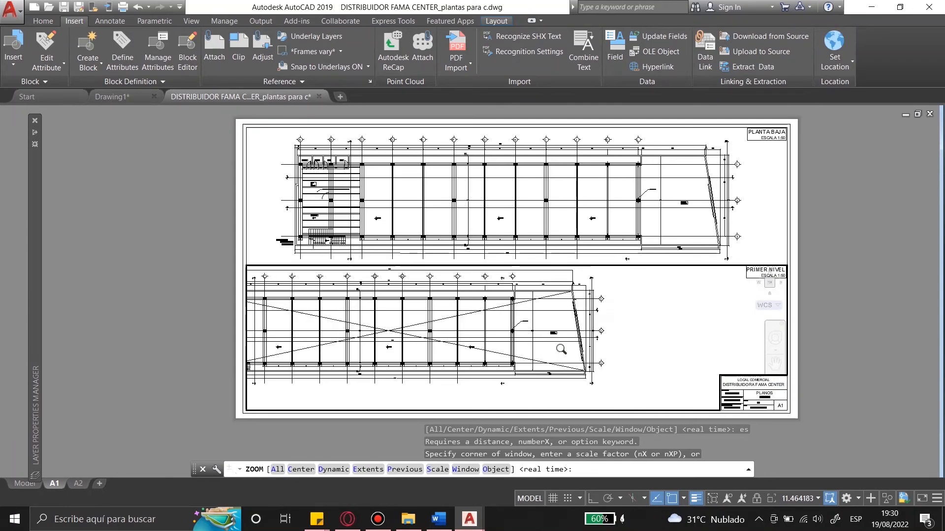
key("Return")
left_click_drag(458, 347, 561, 359)
key("Escape")
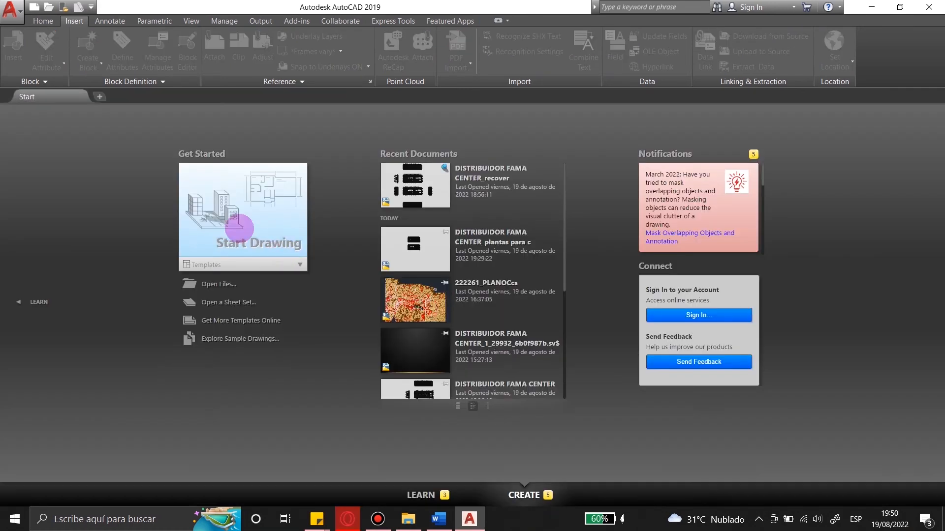
Start a new drawing from the custom architectural template.
left_click(246, 265)
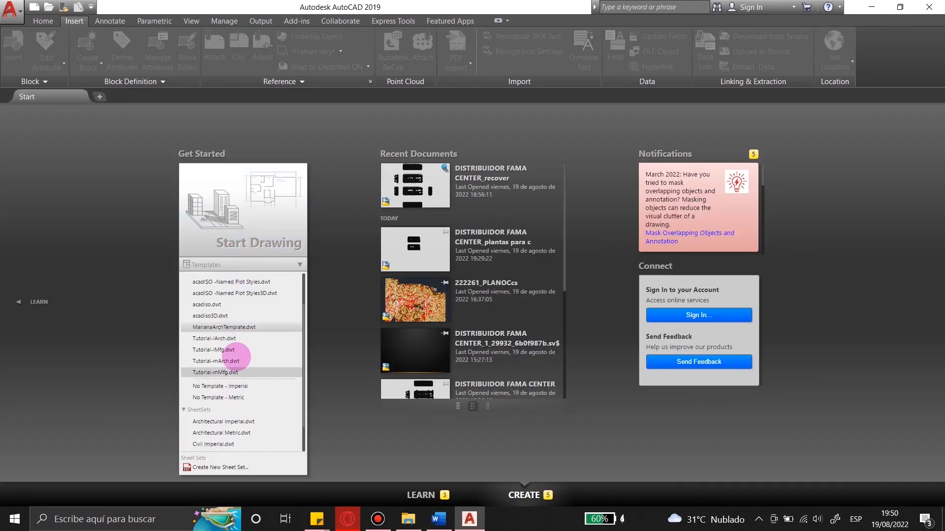
left_click(239, 327)
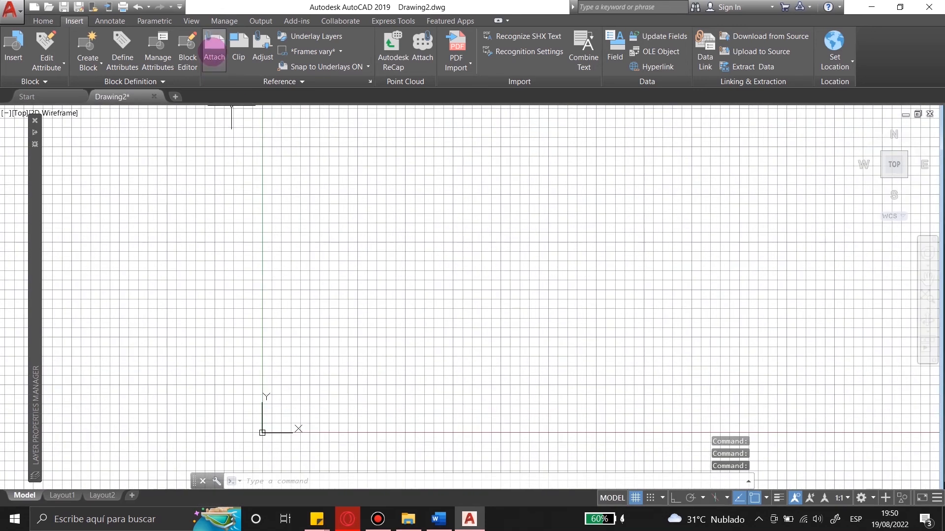
left_click(290, 82)
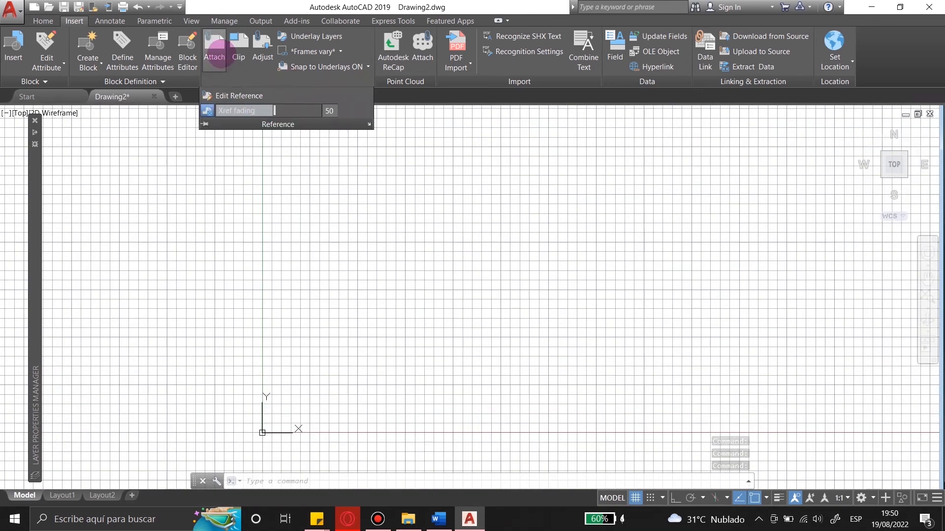
Attach the floor plan image from the My Courses folder, placing it near the origin with a scale factor of 1.
left_click(219, 54)
left_click(322, 310)
double_click(389, 206)
double_click(395, 158)
double_click(389, 158)
double_click(375, 246)
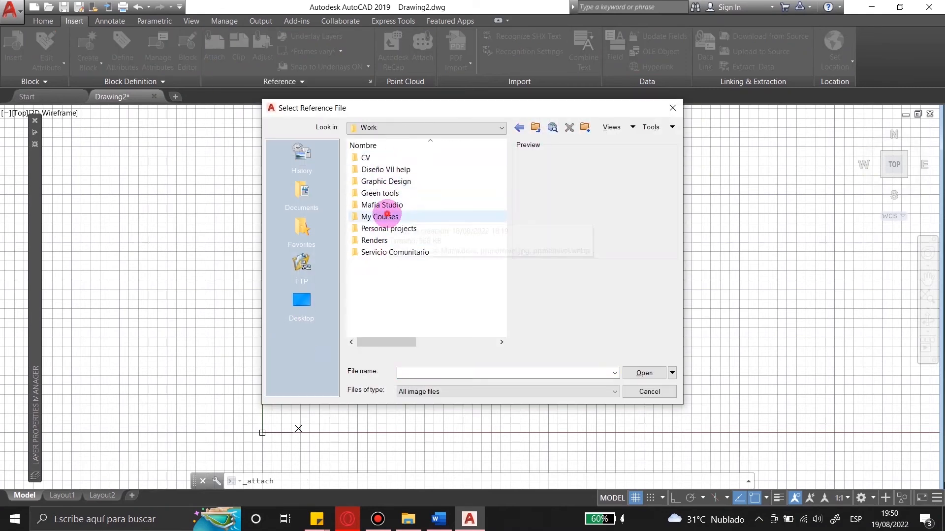
double_click(380, 213)
left_click(392, 158)
left_click(644, 373)
left_click(474, 346)
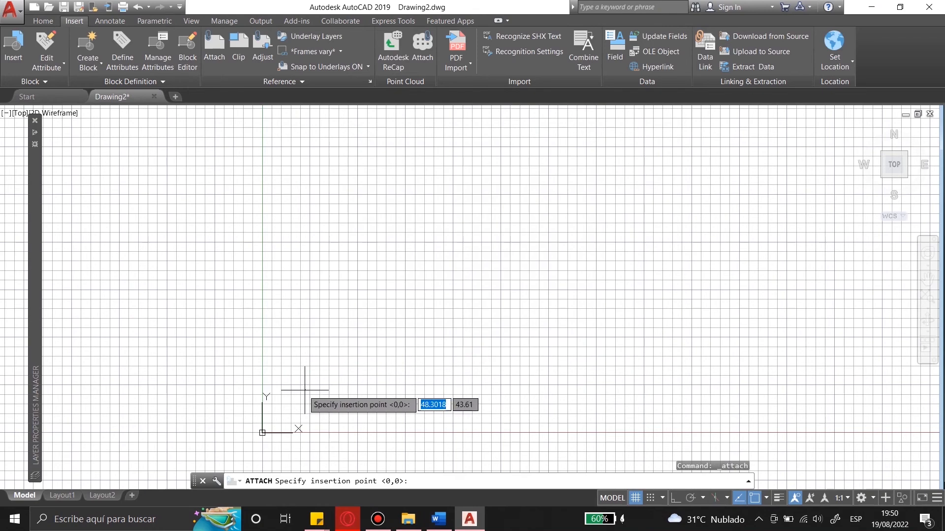
left_click(264, 391)
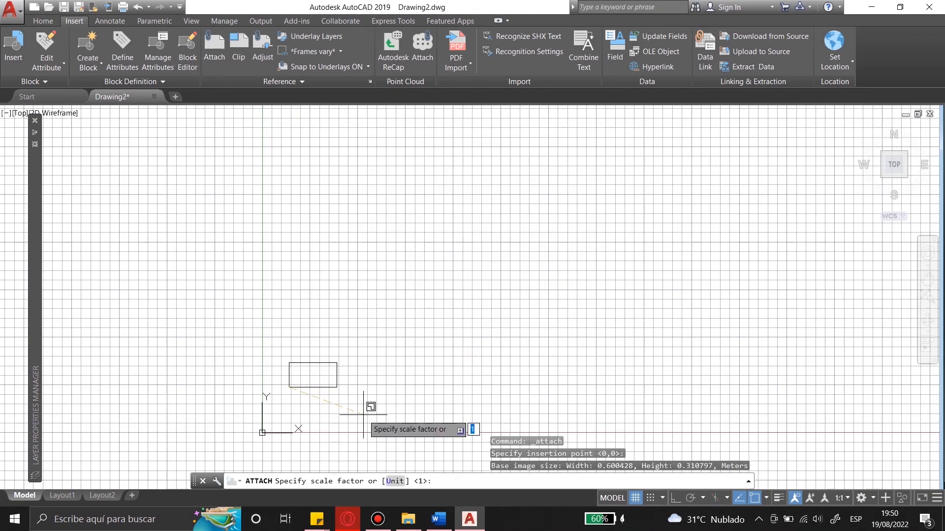
key("Return")
Move the attached plan image freehand a short distance with the MOVE command.
scroll(288, 409, "up", 4)
left_click(276, 314)
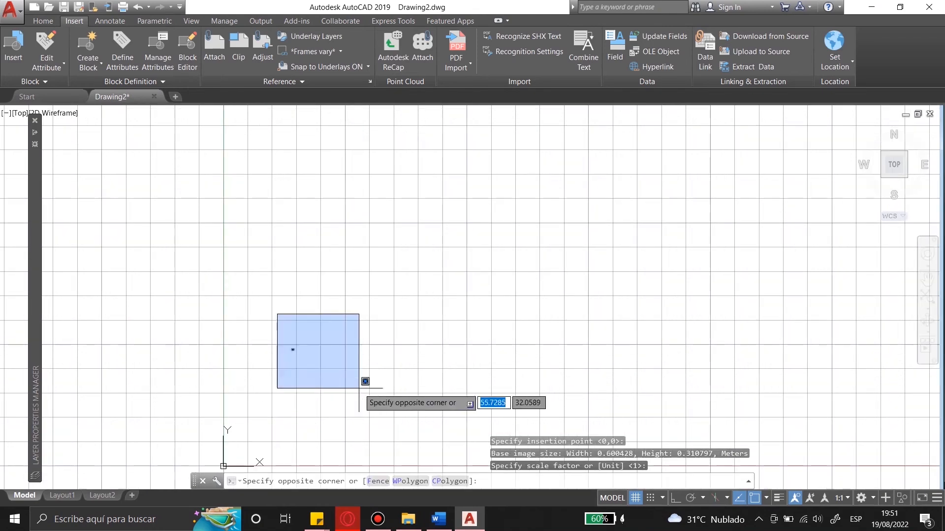
left_click(348, 380)
type("m")
key("Return")
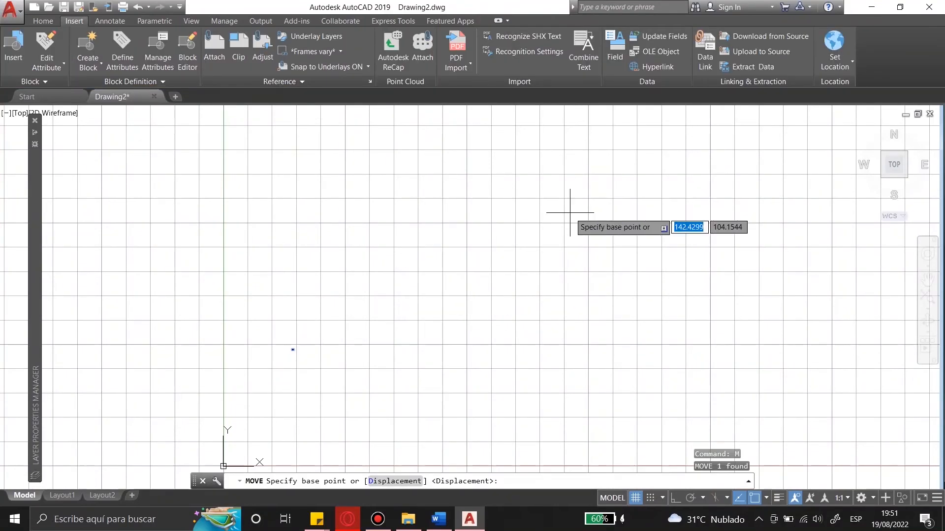
scroll(509, 252, "down", 2)
left_click(493, 262)
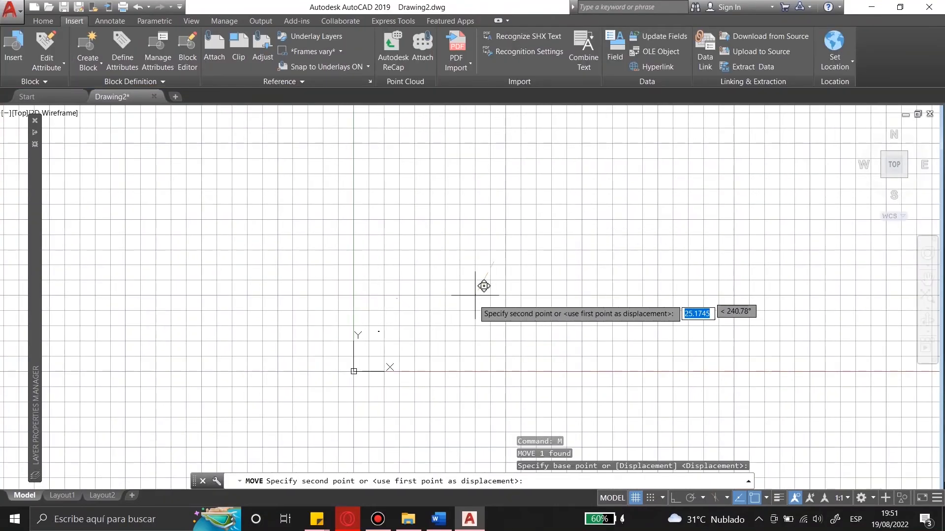
left_click(453, 334)
Move the plan image from its lower-left corner to the drawing origin, with grid snap turned on.
scroll(375, 369, "up", 5)
scroll(234, 387, "up", 7)
left_click(538, 268)
left_click(478, 200)
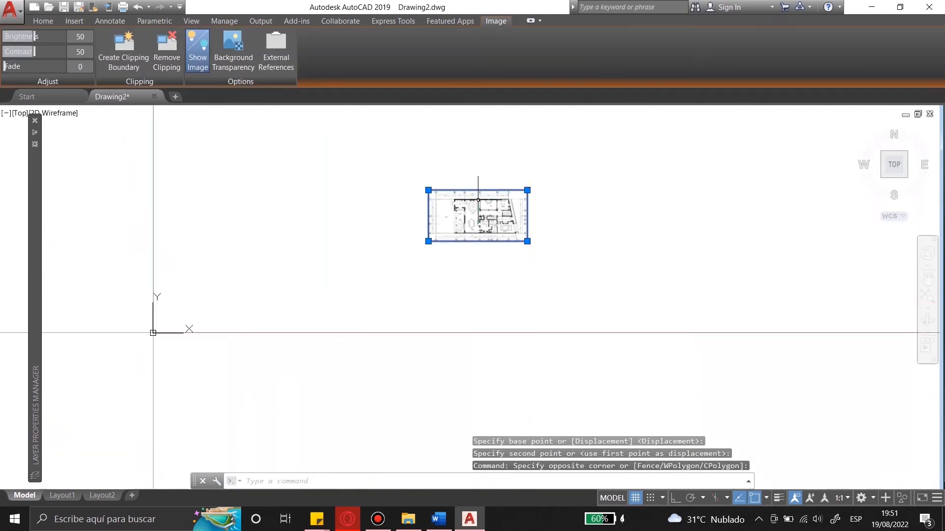
key("Return")
left_click(428, 241)
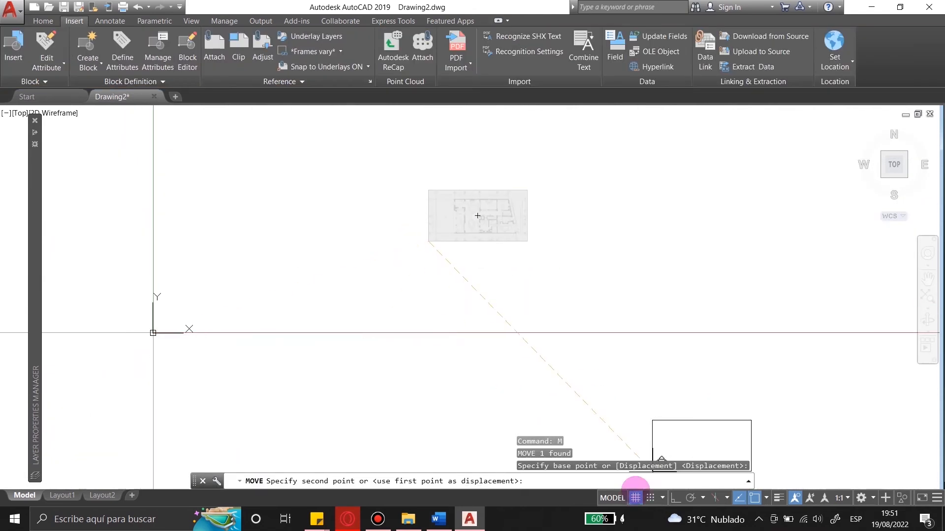
left_click(650, 497)
left_click(153, 333)
middle_click_drag(212, 320, 588, 289)
scroll(593, 276, "up", 5)
scroll(460, 211, "down", 3)
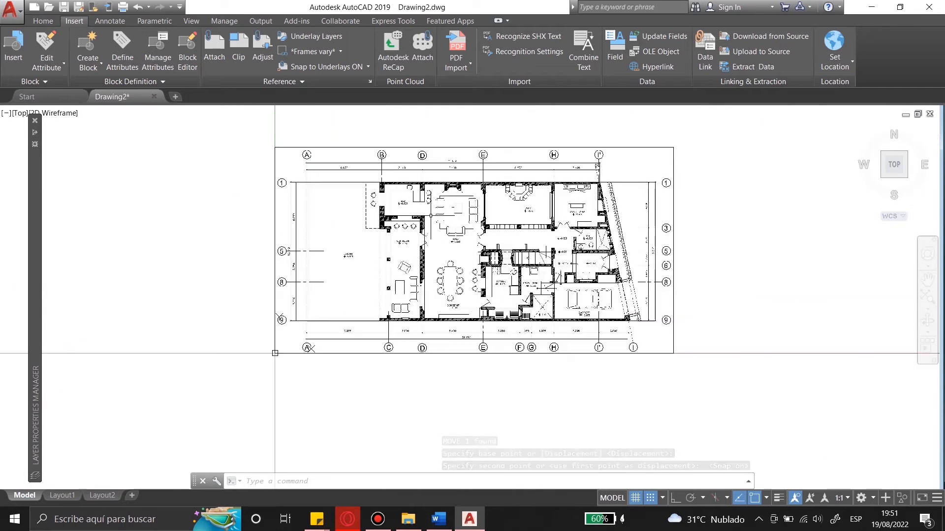
Turn snap off and clip the plan image with a rectangular boundary around the SALA and COMEDOR area.
scroll(477, 225, "up", 2)
left_click(521, 261)
left_click(488, 236)
left_click(109, 73)
scroll(514, 259, "down", 2)
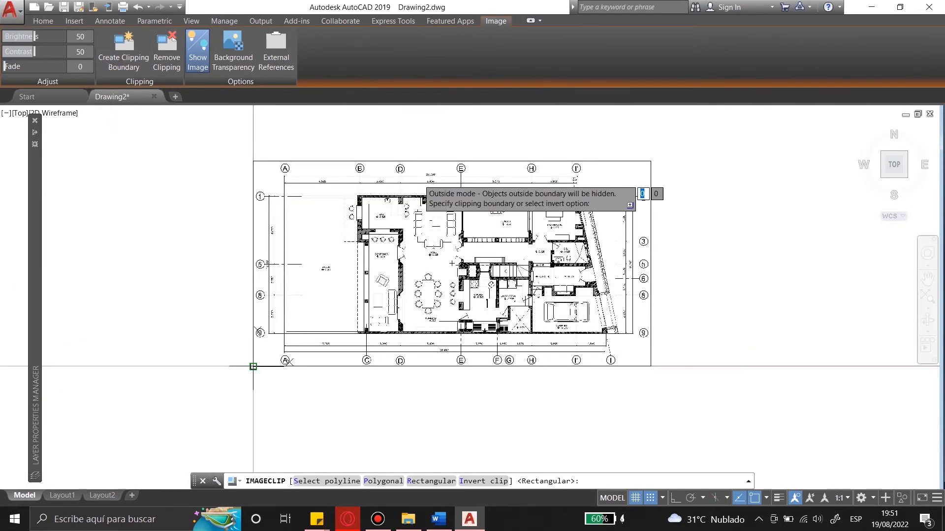
scroll(521, 212, "up", 2)
left_click(650, 497)
middle_click_drag(404, 206, 403, 234)
left_click(564, 400)
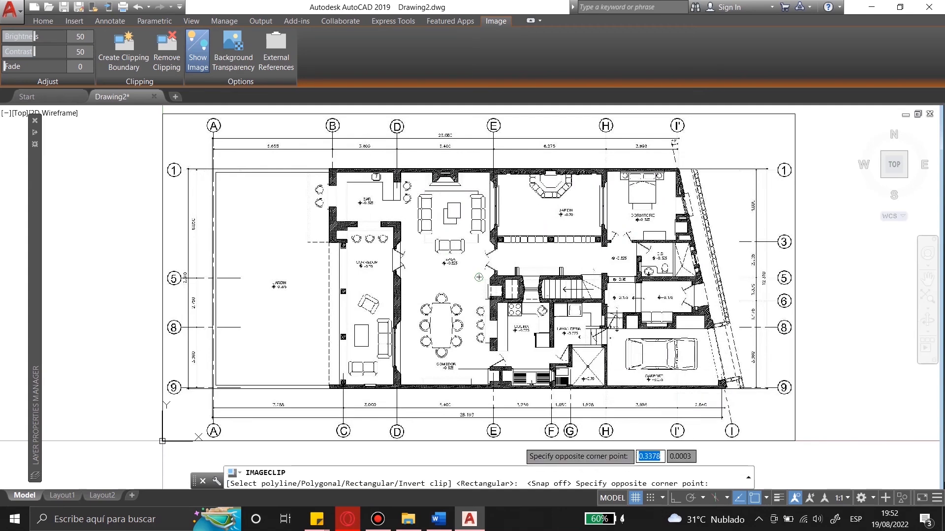
left_click(368, 158)
left_click(564, 400)
Adjust the clipped image's brightness, set its contrast to 48 and deselect it.
mouse_move(34, 36)
left_mouse_down()
mouse_move(11, 38)
mouse_move(33, 51)
left_mouse_up()
left_click_drag(12, 37, 37, 37)
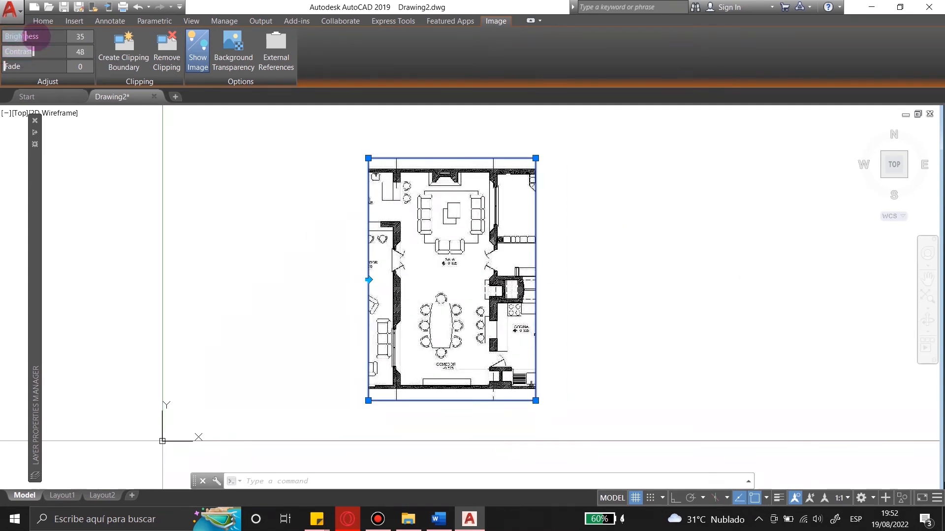
left_click(493, 242)
left_click(415, 285)
key("Escape")
mouse_move(420, 265)
middle_mouse_down()
mouse_move(436, 270)
mouse_move(391, 244)
middle_mouse_up()
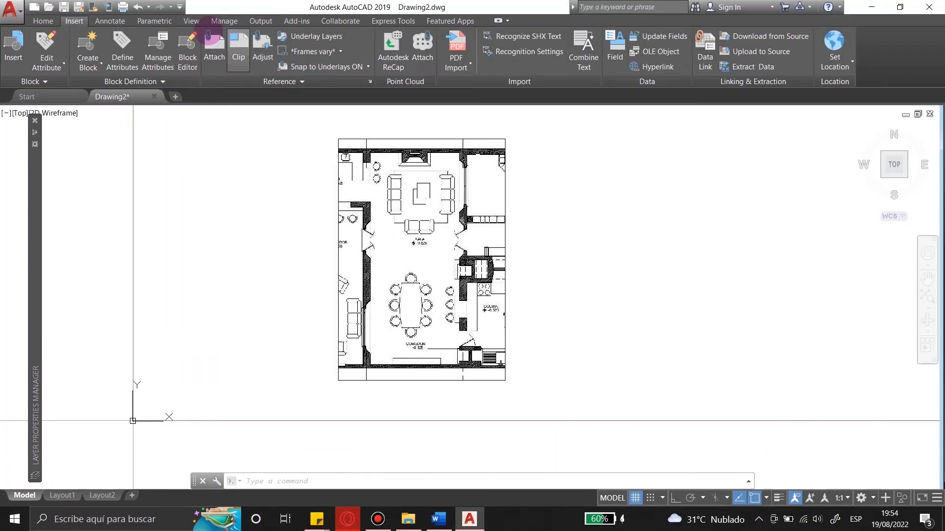
Open DesignCenter and look through its folder list.
left_click(192, 21)
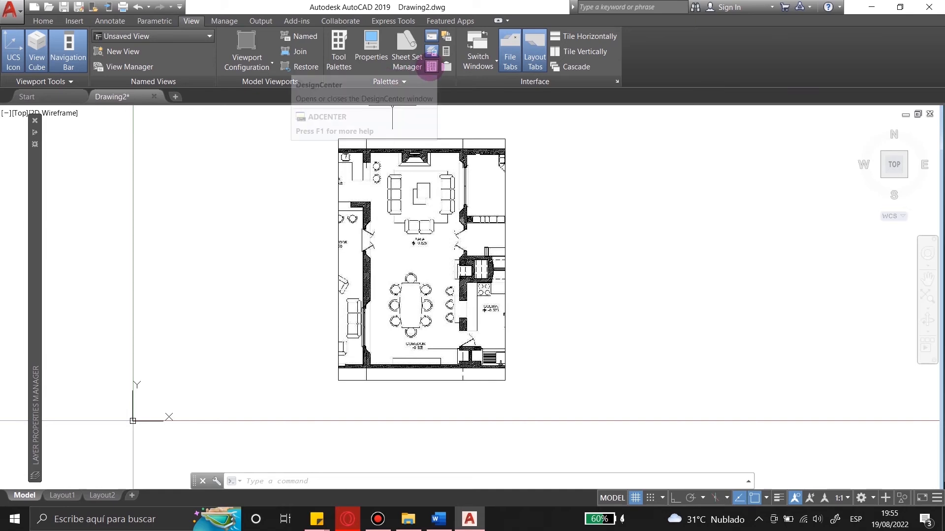
left_click(432, 67)
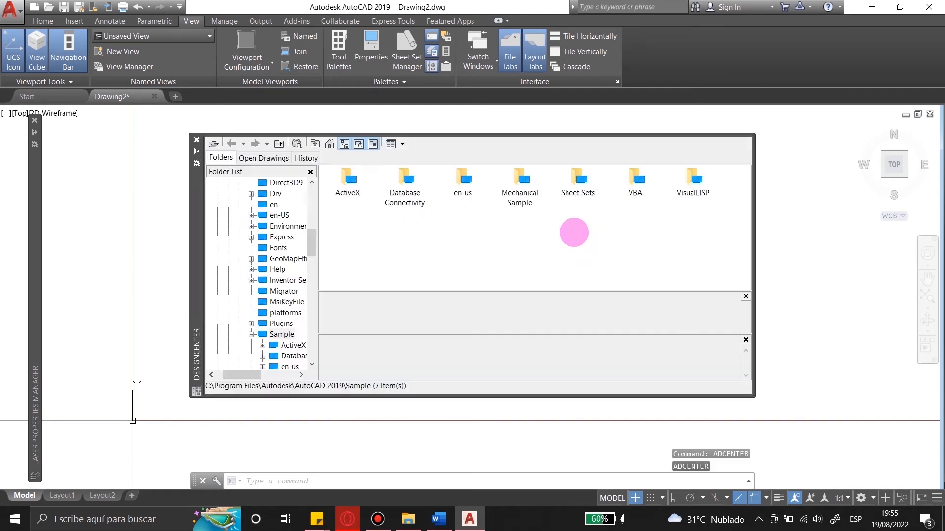
scroll(272, 205, "up", 10)
scroll(272, 205, "down", 20)
Browse DesignCenter to the PLANOS project folder and open the contents of DISTRIBUIDOR FAMA CENTER_plantas para c.dwg.
left_click(224, 345)
left_click(231, 335)
left_click_drag(311, 346, 312, 354)
left_click(220, 291)
left_click(232, 313)
left_click(246, 335)
left_click_drag(250, 376, 256, 376)
left_click_drag(310, 335, 309, 340)
left_click(225, 291)
left_click(235, 313)
left_click(247, 323)
left_click_drag(250, 374, 269, 370)
left_click(257, 324)
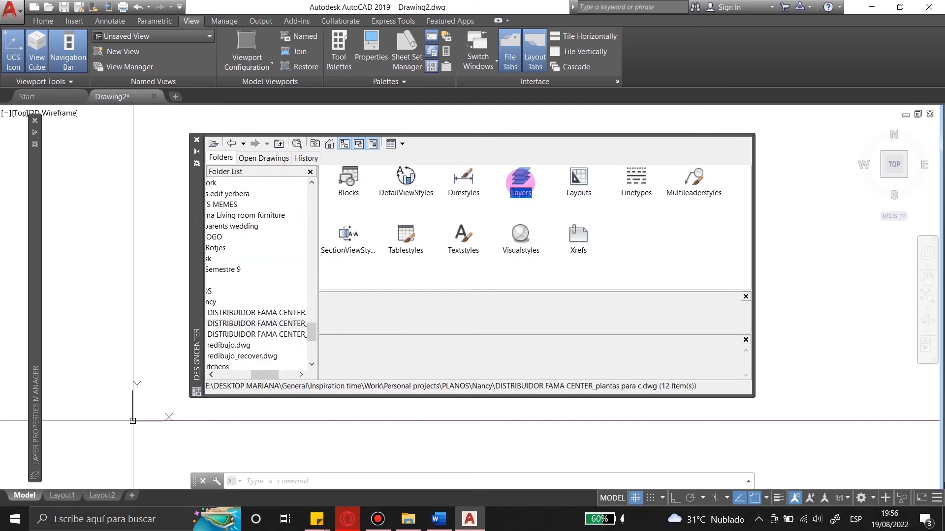
Open the source drawing's layers and add layers including COLUM-001 and 0 to the current drawing.
double_click(525, 195)
left_click(463, 178)
left_click_drag(635, 176, 814, 227)
left_click_drag(347, 179, 807, 268)
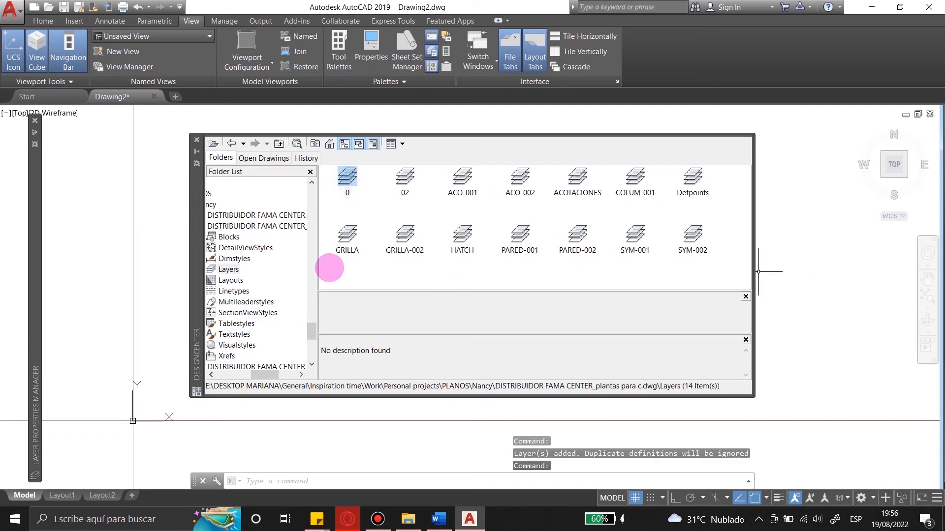
Browse the source drawing's dimension styles and insert one of its blocks into the current drawing.
left_click(231, 144)
double_click(465, 182)
left_click(404, 178)
left_click(228, 143)
double_click(348, 178)
left_click_drag(520, 177, 612, 243)
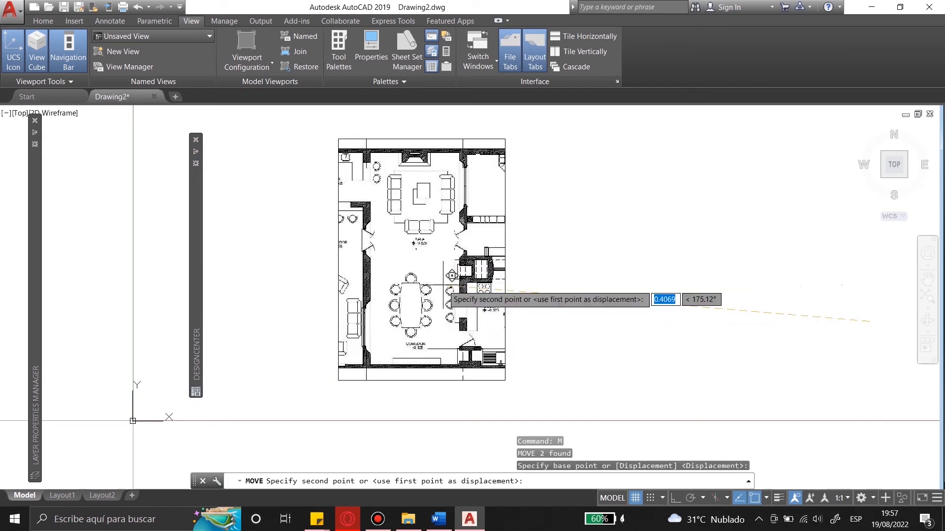
scroll(390, 177, "up", 5)
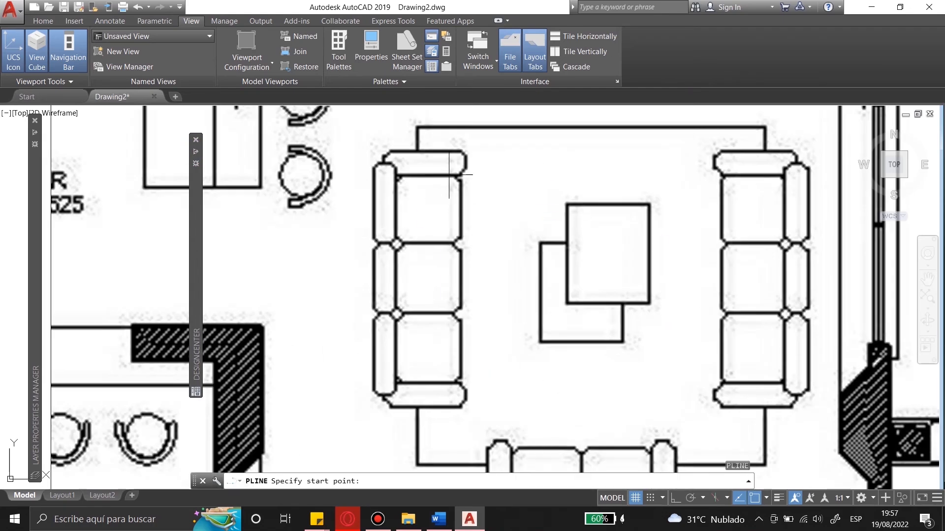
left_click(465, 295)
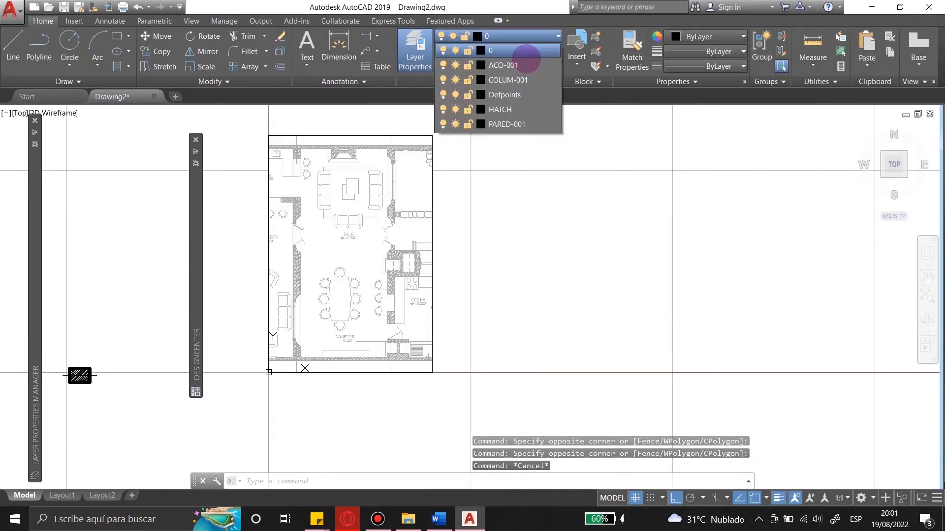
Make PARED-001 the current layer and trace the inner edge and lower end of the hatched L-shaped wall with a polyline.
left_click(497, 122)
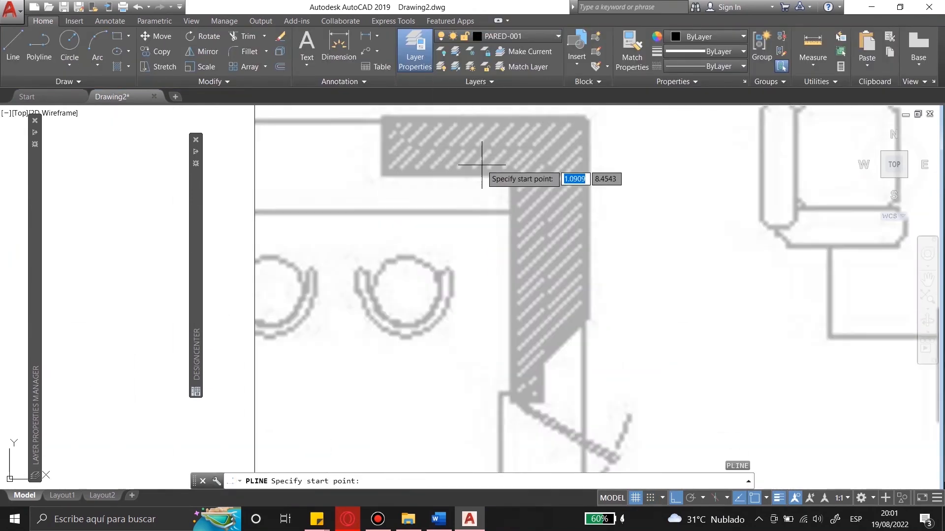
left_click(481, 169)
left_click(513, 302)
left_click(563, 302)
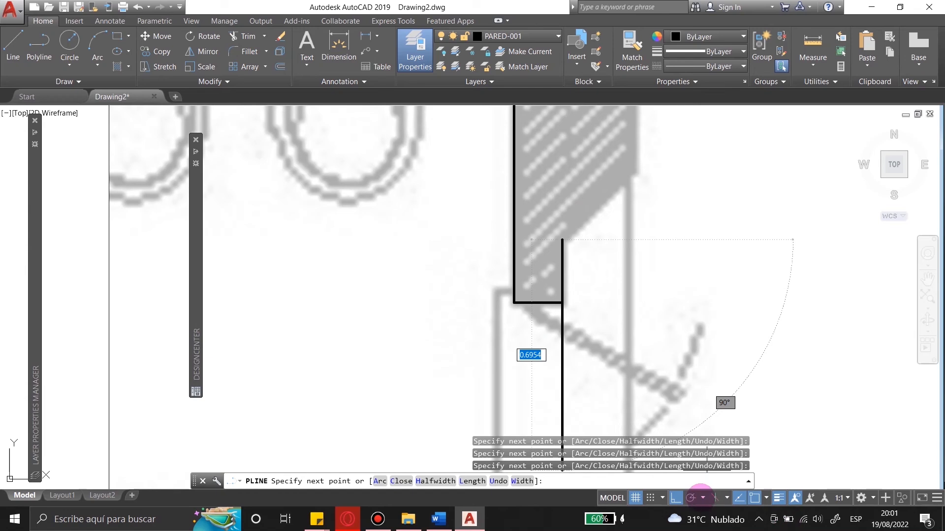
Set polar tracking to 45-degree increments, trace the wall's diagonal and remaining outer edges, and close the polyline.
left_click(702, 498)
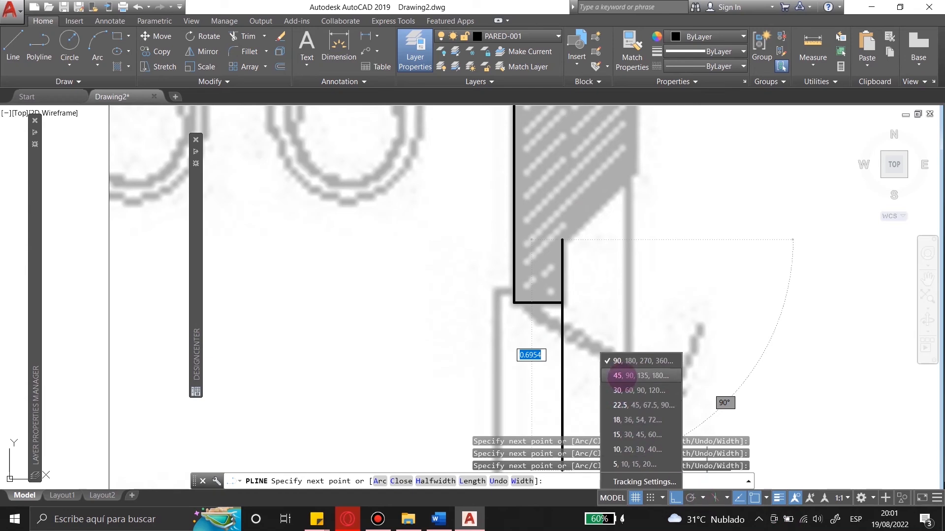
left_click(622, 378)
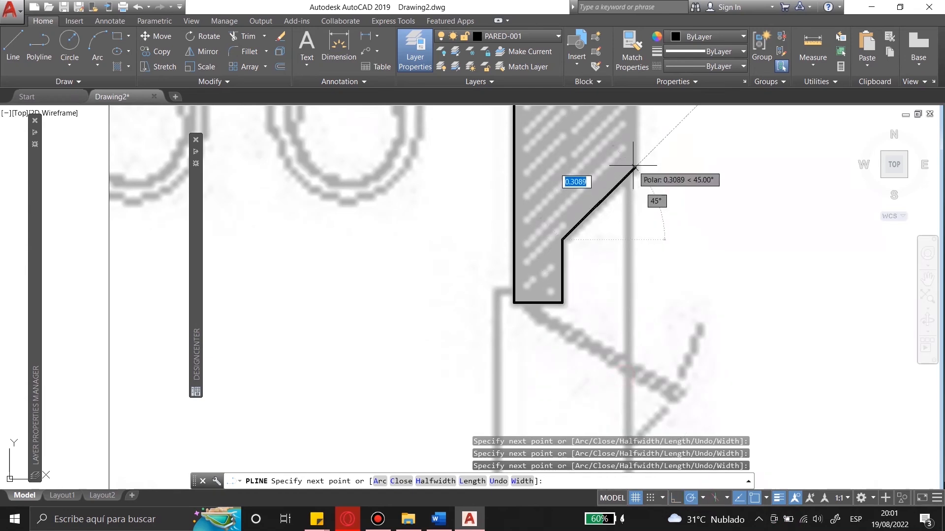
left_click(633, 166)
scroll(633, 166, "down", 2)
middle_click_drag(632, 166, 524, 406)
left_click(523, 215)
left_click(323, 215)
right_click(322, 236)
left_click(346, 295)
scroll(403, 213, "down", 8)
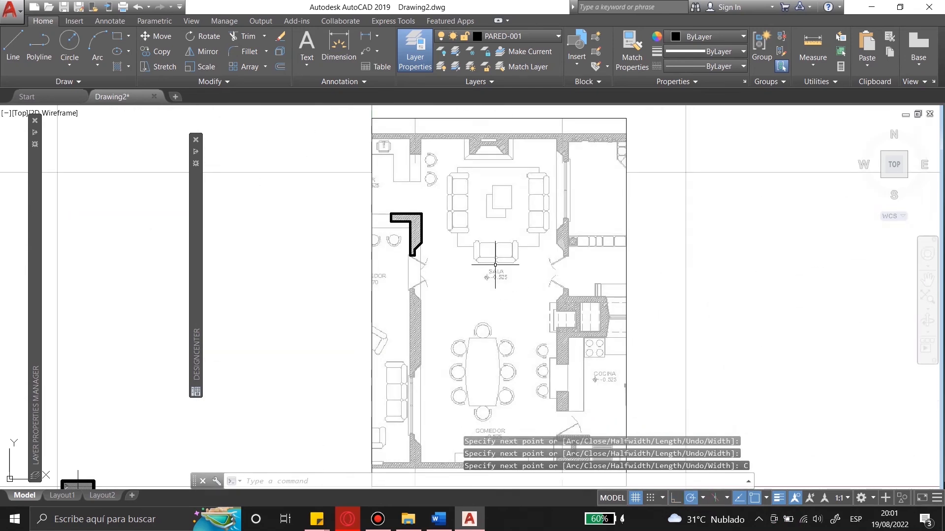
scroll(538, 200, "down", 3)
scroll(489, 166, "down", 2)
scroll(534, 211, "up", 4)
scroll(522, 319, "down", 3)
scroll(484, 233, "up", 4)
scroll(484, 233, "down", 3)
scroll(511, 229, "up", 2)
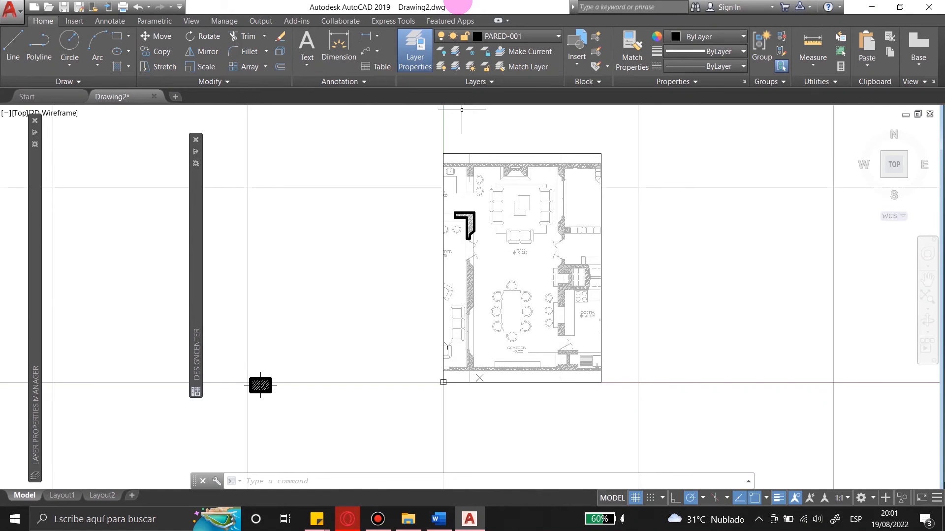
Start another new drawing from the custom architectural template.
mouse_move(521, 11)
left_click(228, 264)
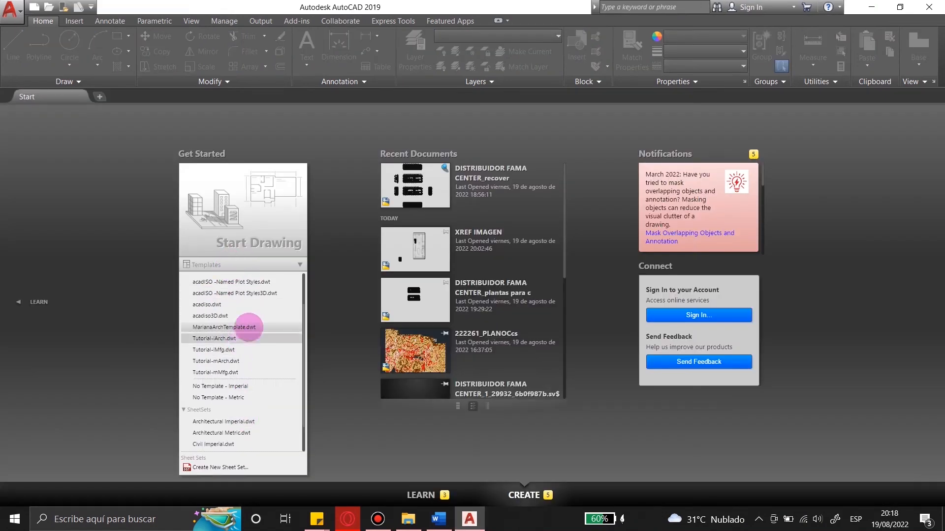
left_click(249, 327)
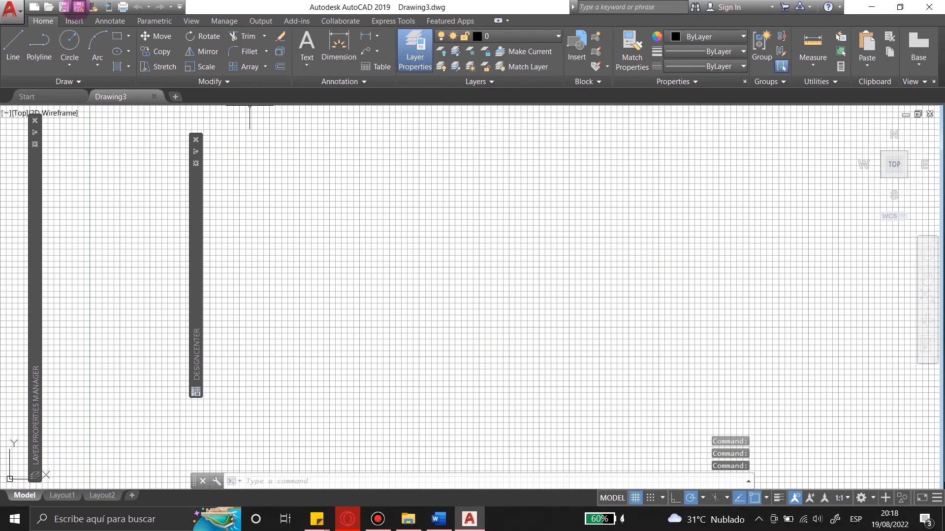
Start a PDF import and browse to the project folder holding the DISTRIBUIDOR FAMA CENTER sheets.
left_click(74, 20)
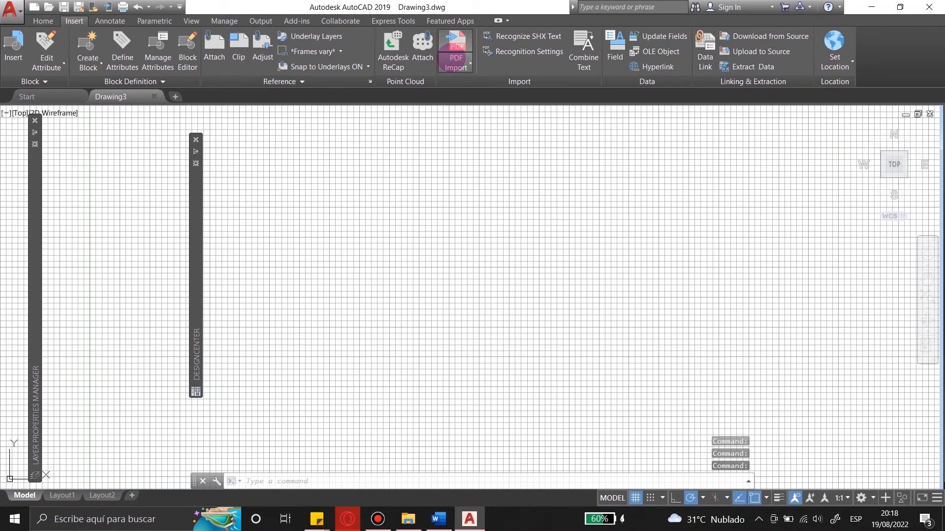
left_click(456, 58)
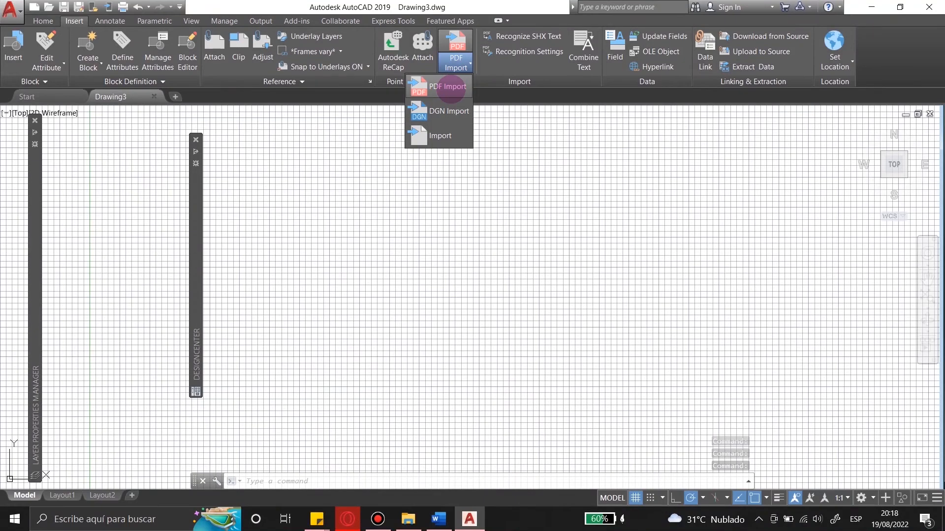
left_click(441, 136)
double_click(376, 207)
double_click(386, 246)
left_click(517, 128)
double_click(416, 157)
left_click(518, 128)
double_click(392, 229)
left_click(518, 127)
double_click(386, 250)
double_click(386, 230)
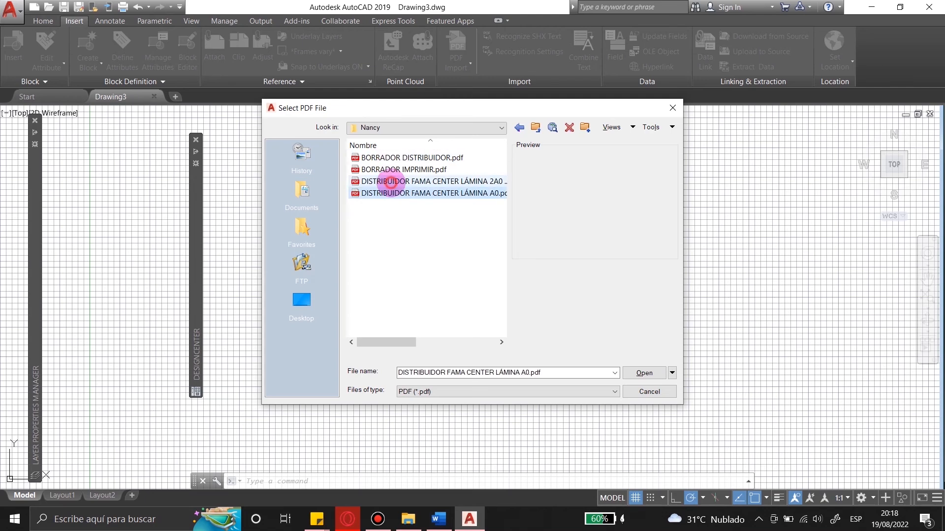
Choose DISTRIBUIDOR FAMA CENTER LÁMINA A0.pdf as the file to import.
left_click(404, 158)
left_click(394, 181)
double_click(393, 192)
Select page 1 for the PDF import, enable specifying the insertion point on-screen, and review the import options.
left_click(328, 209)
left_click(275, 212)
left_click(493, 227)
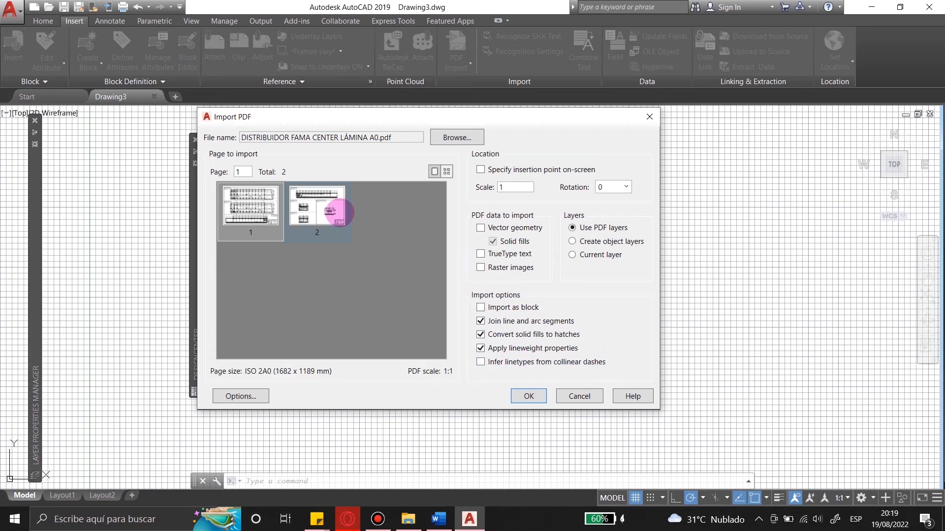
left_click(340, 202)
left_click(434, 171)
left_click(258, 220)
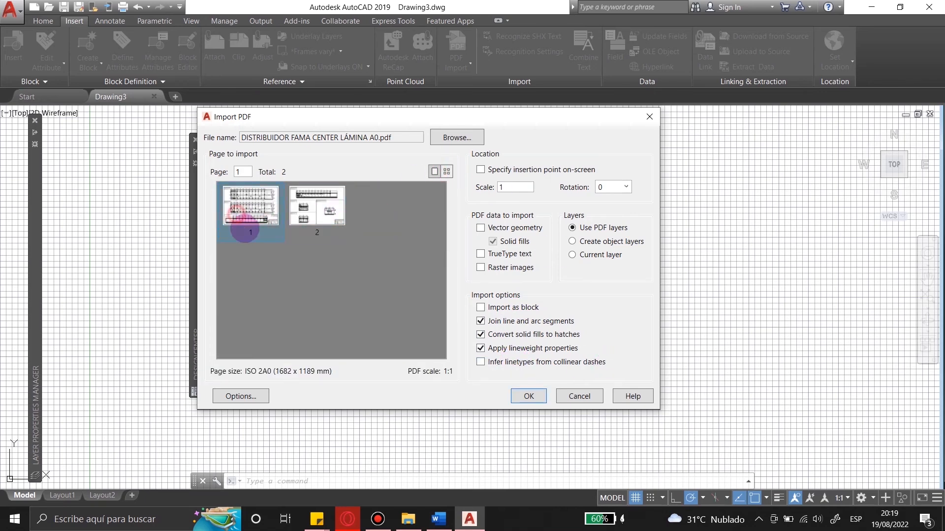
left_click(497, 170)
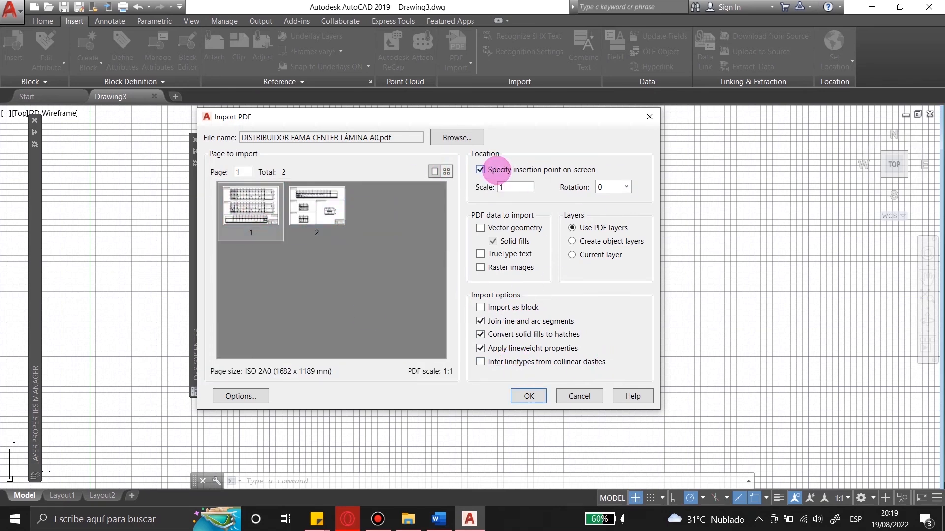
left_click(264, 401)
left_click(654, 98)
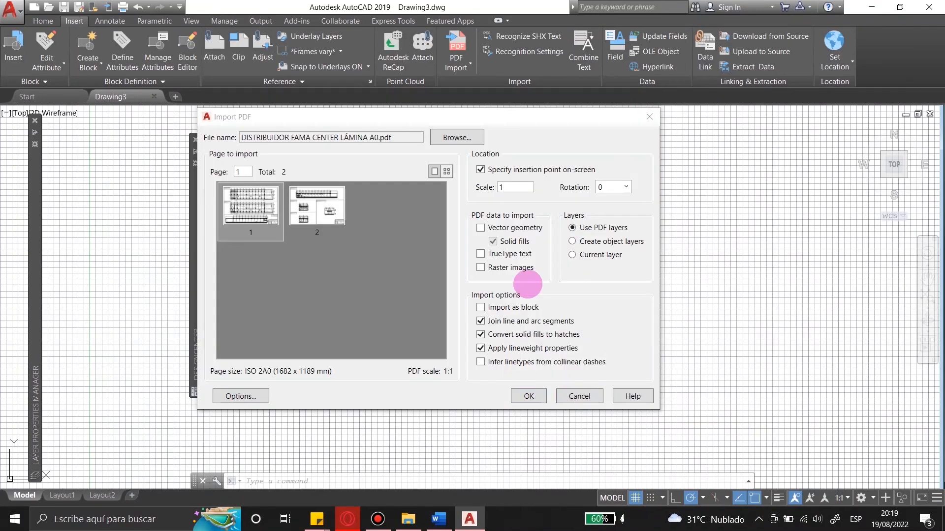
left_click(547, 398)
left_click(471, 286)
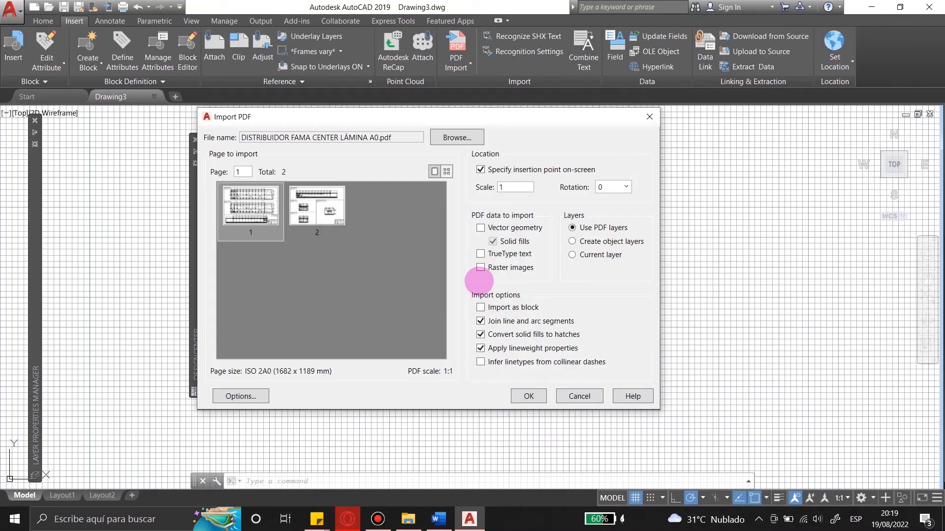
Include vector geometry with solid fills and insert the imported page at the drawing origin.
left_click(506, 218)
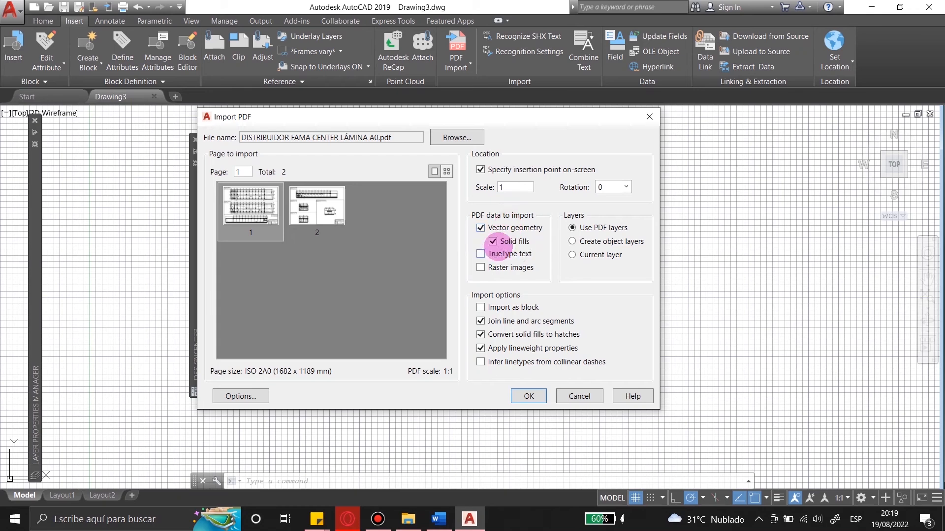
left_click(528, 398)
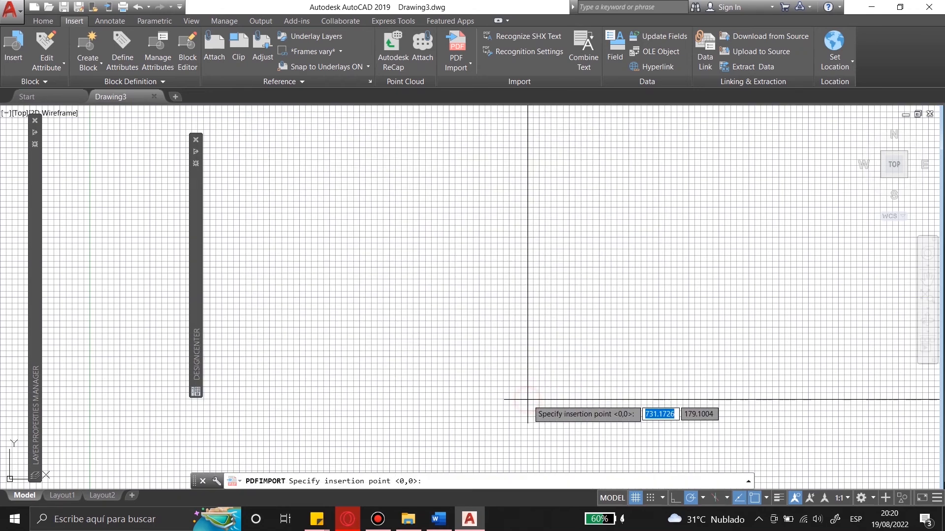
scroll(551, 344, "down", 2)
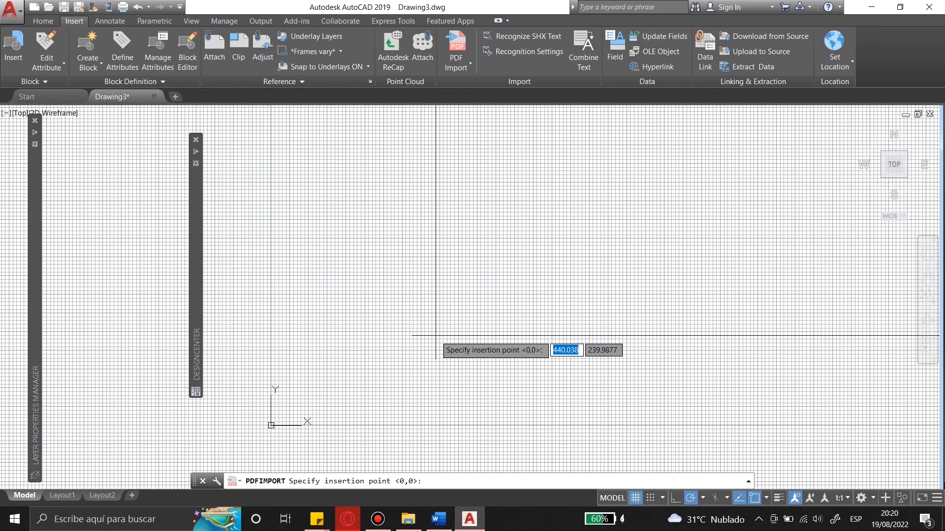
type("0")
key("Return")
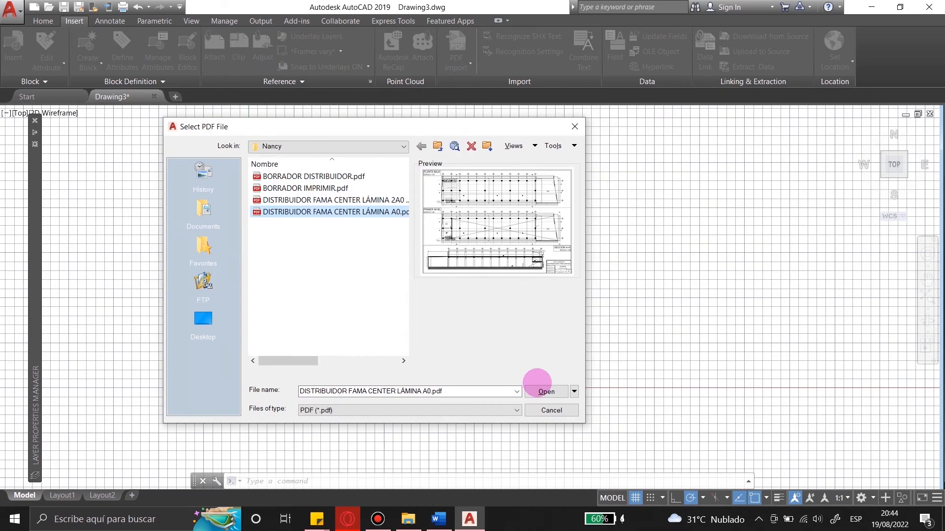
Import page 2 of DISTRIBUIDOR FAMA CENTER LÁMINA A0.pdf and place it beside the first sheet.
left_click(544, 389)
left_click(307, 192)
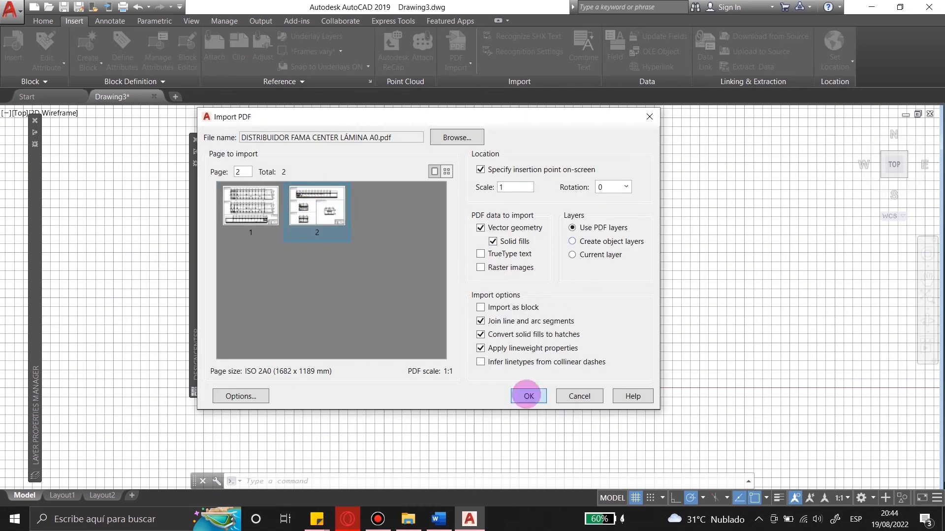
left_click(528, 397)
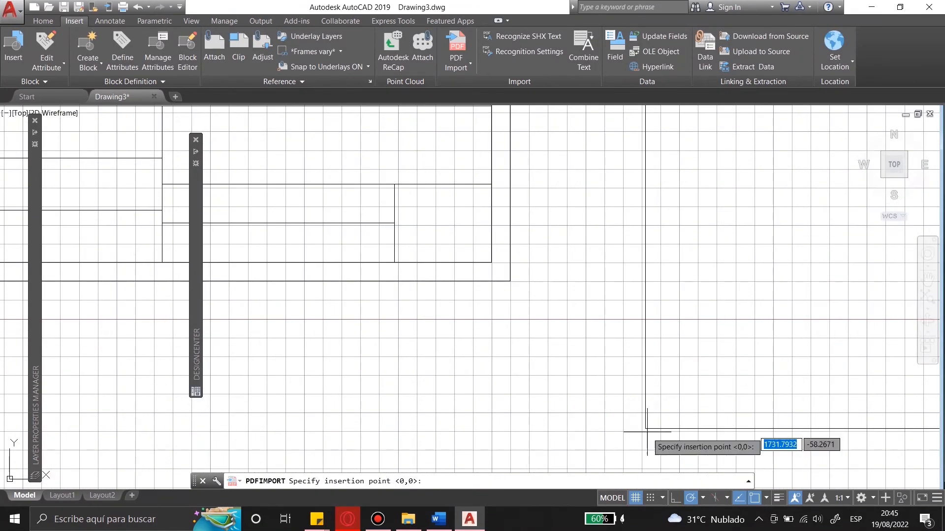
left_click(529, 307)
scroll(677, 262, "down", 3)
middle_click_drag(563, 327, 670, 302)
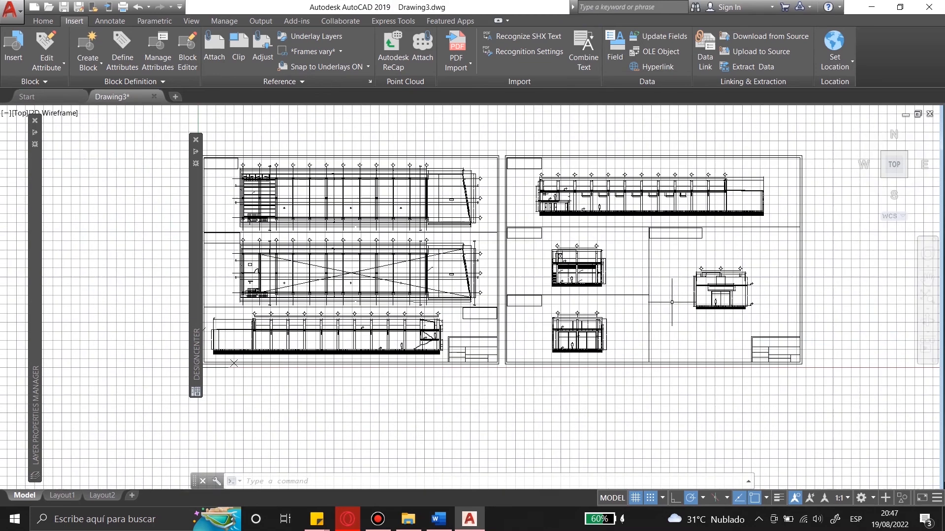
Review the list of layers brought in by the two PDF imports and clear the selection.
left_click(42, 21)
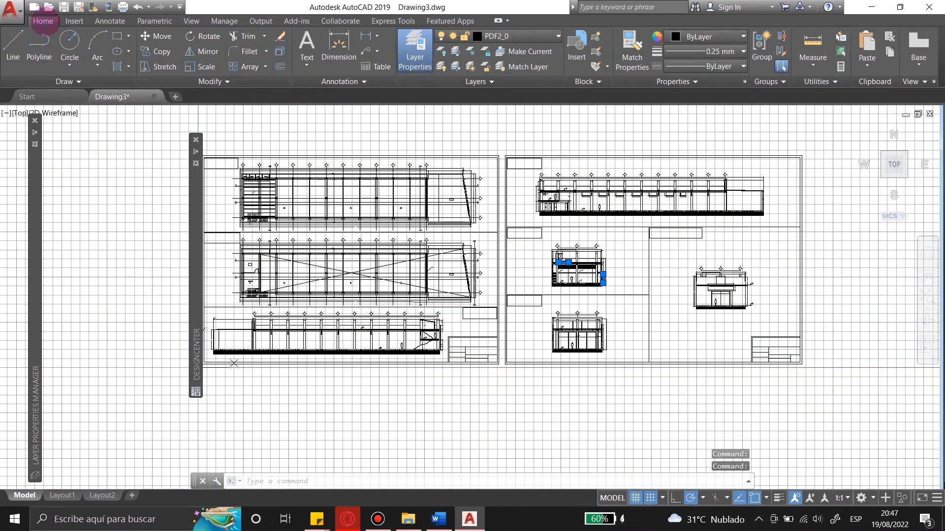
left_click(512, 36)
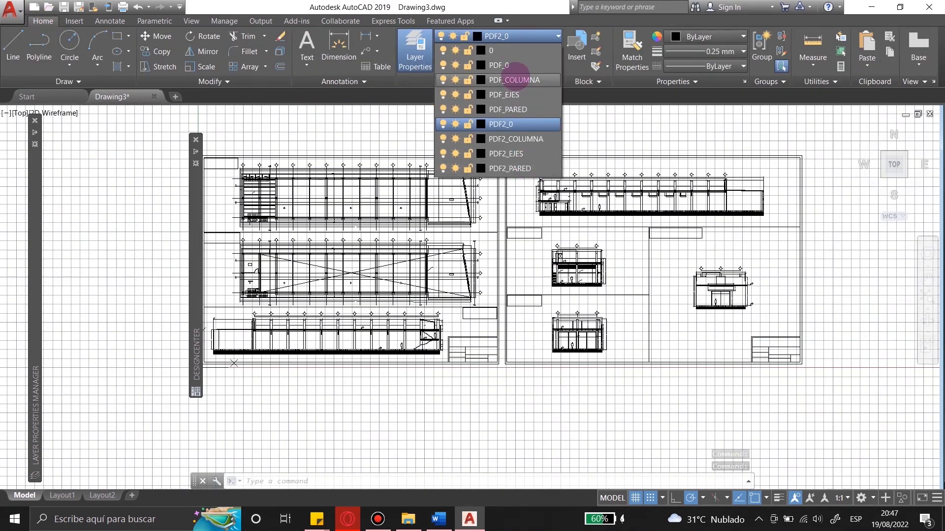
left_click(624, 268)
key("Escape")
key("Escape")
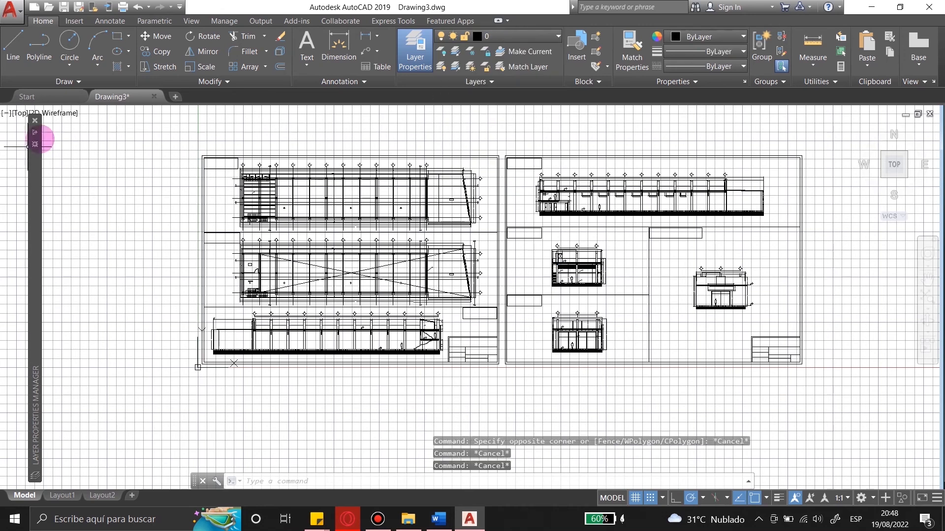
Create a layer properties filter named PDF PLANO A1 that matches the first sheet's PDF layers by name.
left_click(51, 141)
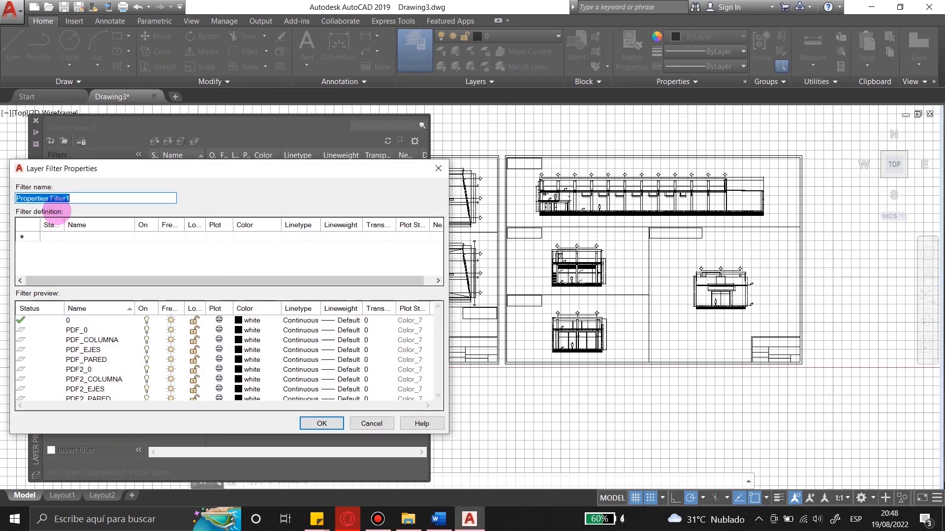
type("PDF PLANO A1")
left_click(77, 237)
type("PDF*")
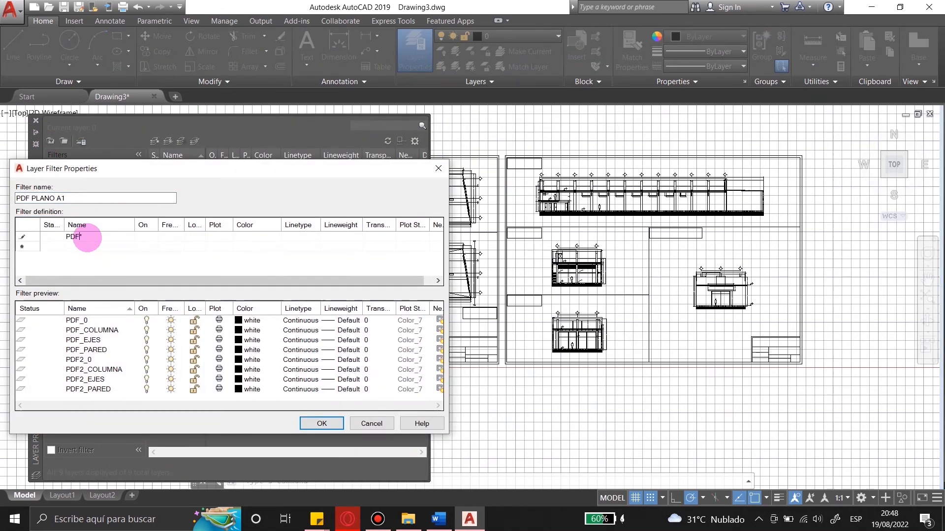
left_click(321, 423)
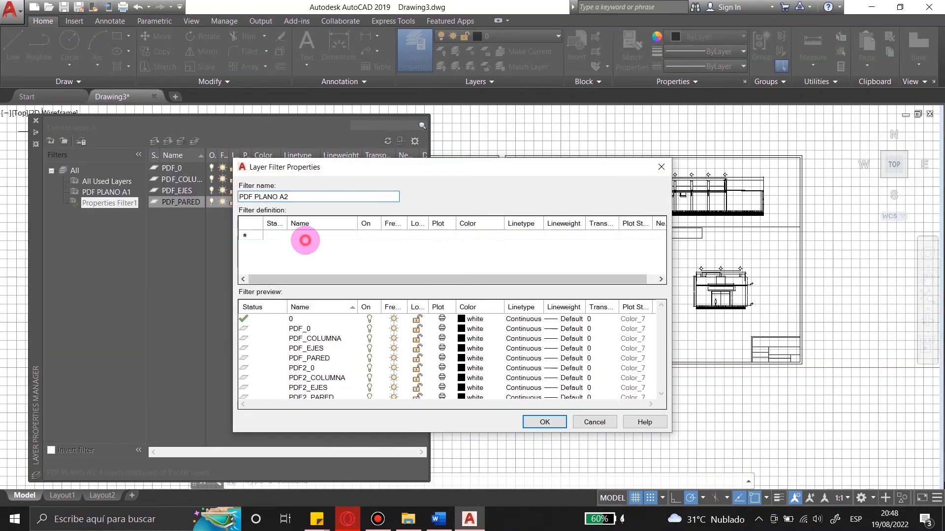
Define the layer properties filter PDF PLANO A2 with the name pattern PDF2*.
left_click(305, 238)
type("PDF2*")
left_click(544, 422)
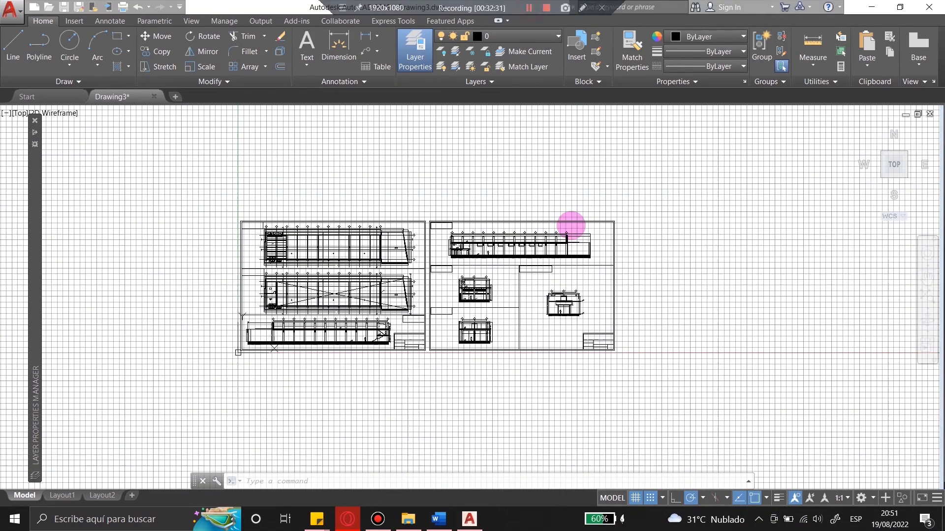
left_click(670, 200)
Import page 1 of BORRADOR IMPRIMIR.pdf into the new drawing with vector geometry and TrueType text, picking the insertion point.
left_click(457, 64)
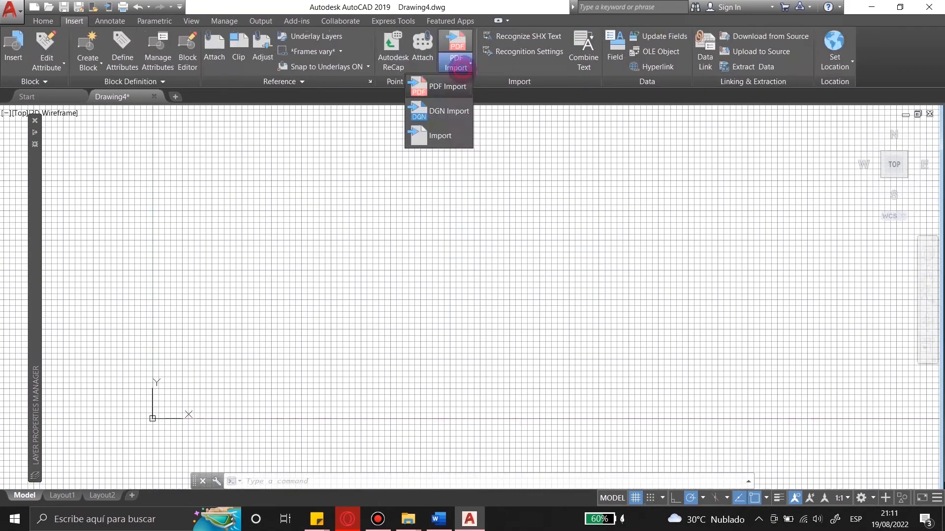
left_click(447, 86)
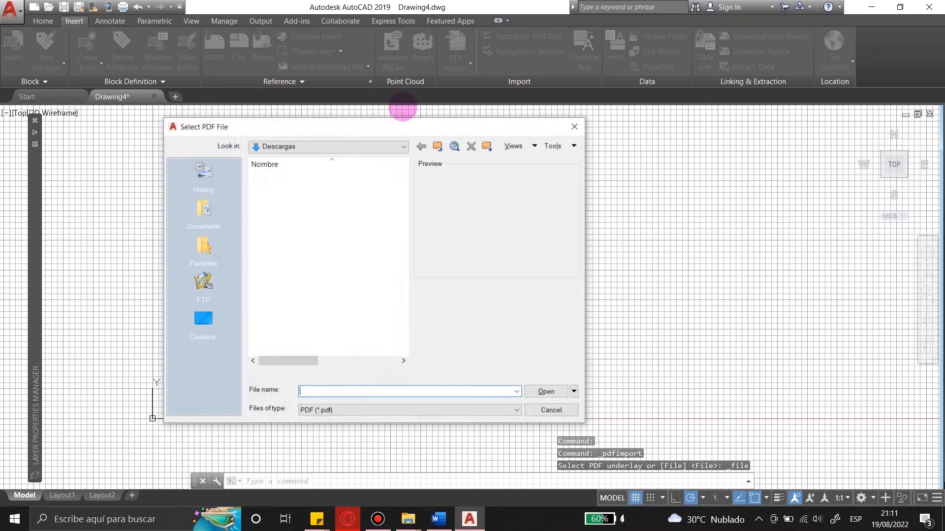
double_click(305, 177)
left_click(306, 177)
left_click(309, 189)
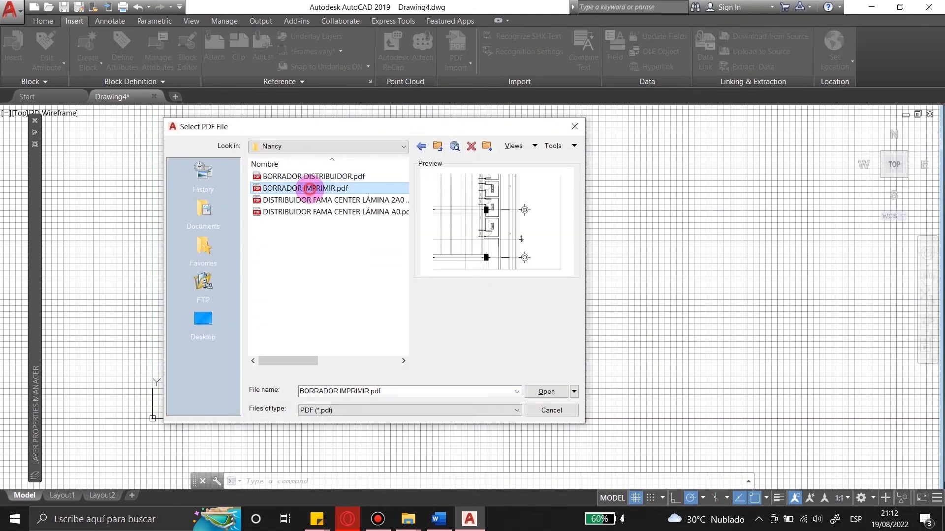
key("Return")
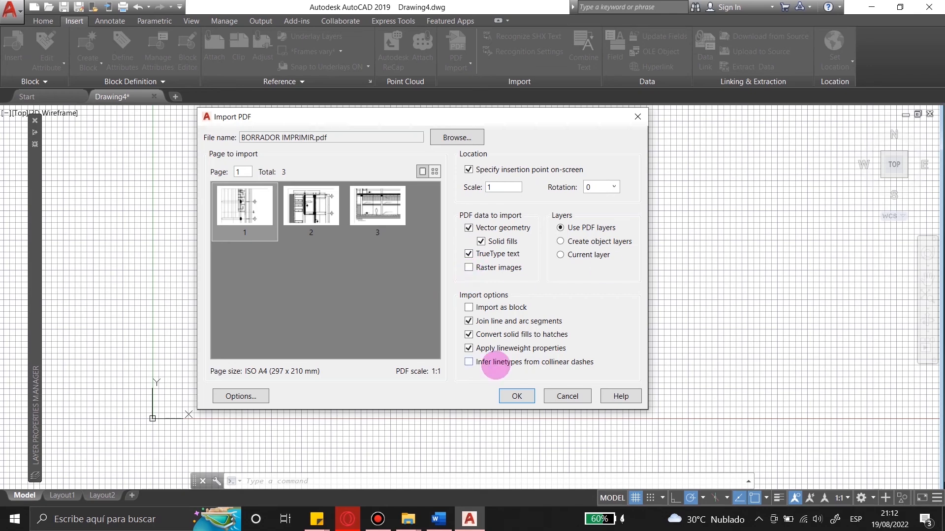
left_click(516, 396)
left_click(525, 400)
Examine the imported plan's linework and select the BAÑO label to check how its text was imported.
scroll(388, 308, "up", 8)
scroll(377, 246, "up", 2)
left_click(392, 246)
scroll(673, 379, "up", 4)
left_click(672, 379)
scroll(672, 378, "down", 4)
scroll(422, 340, "up", 4)
left_click(422, 339)
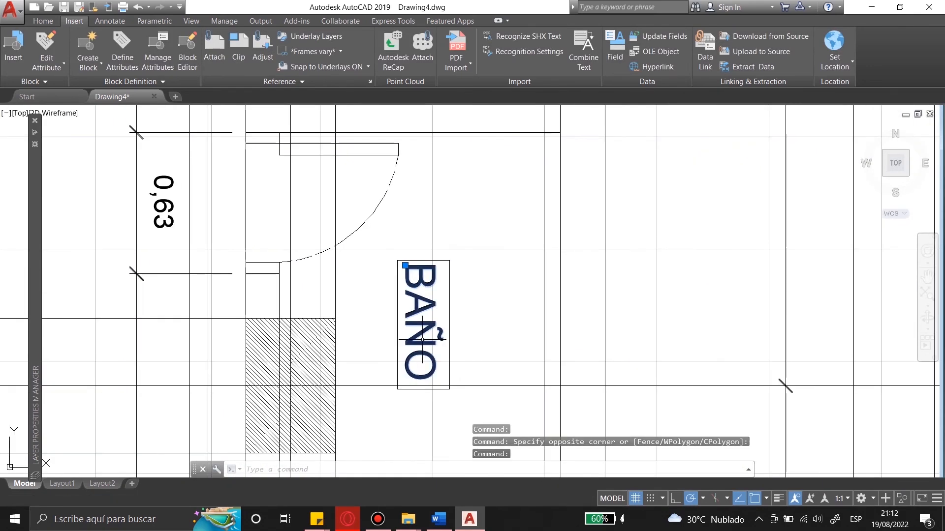
left_click(451, 295)
scroll(473, 227, "down", 6)
scroll(468, 276, "up", 2)
scroll(465, 296, "down", 1)
key("Escape")
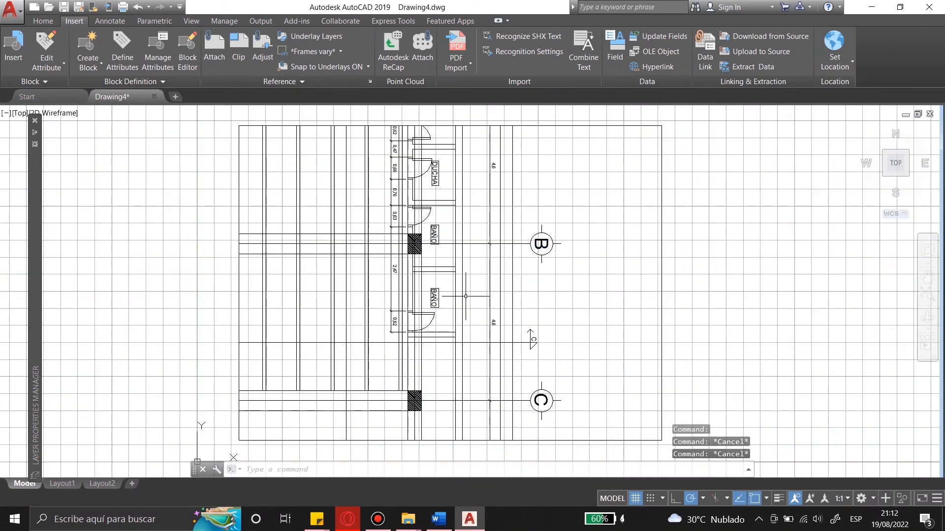
Switch to the DISTRIBUIDOR FAMA CENTER_PLANOS drawing and view its floor plans.
mouse_move(475, 5)
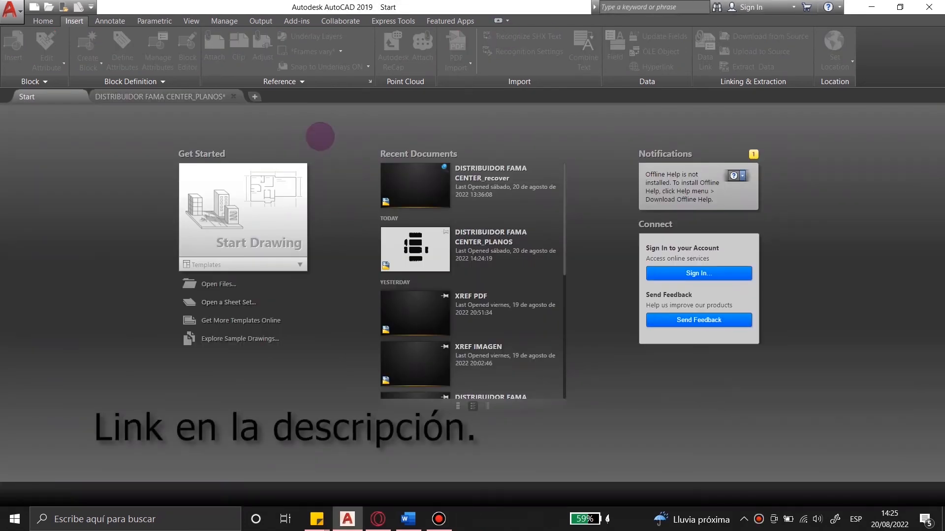
left_click(185, 97)
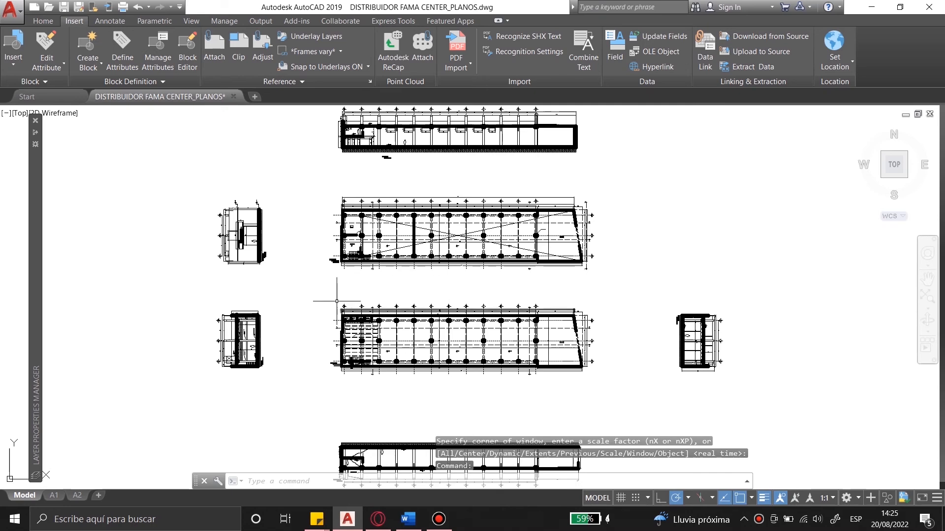
scroll(348, 249, "up", 5)
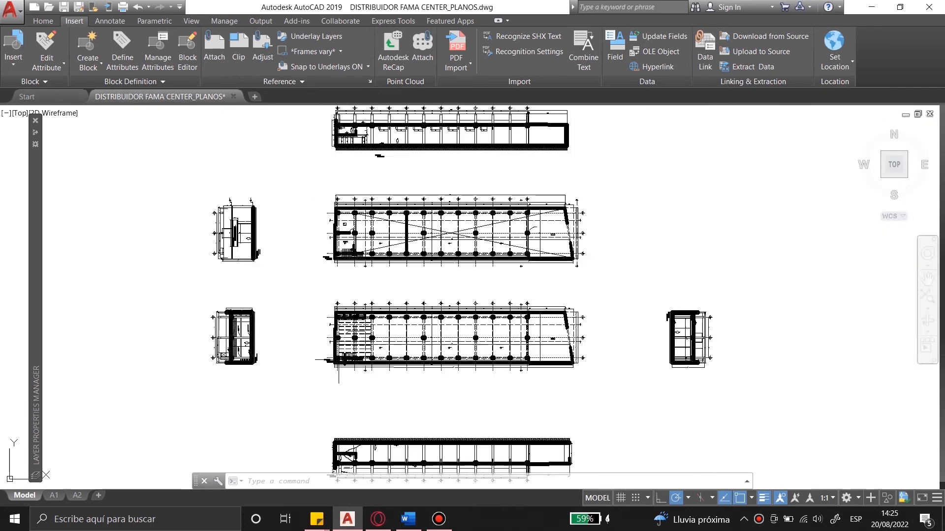
scroll(479, 184, "up", 5)
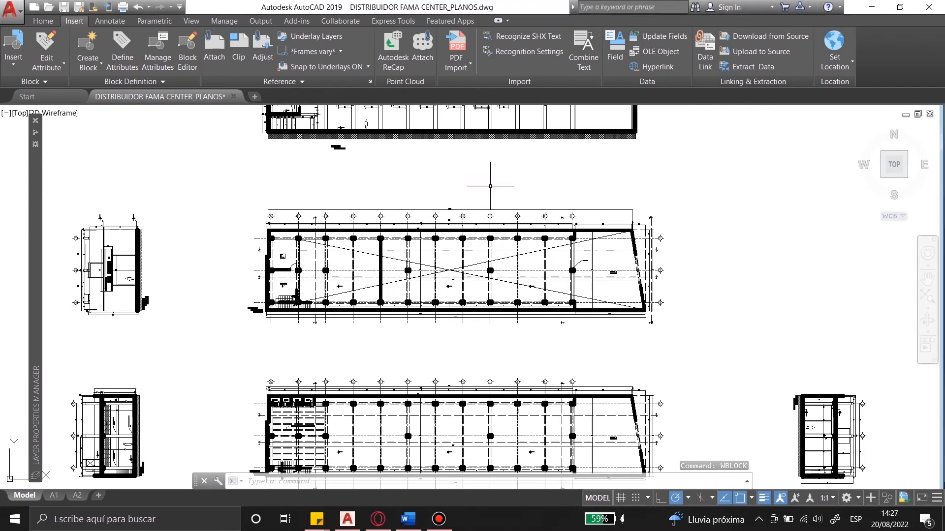
Start Write Block (WBLOCK) and select the whole upper floor plan, including its dimensions and axes, as the source objects.
type("WBLOCK")
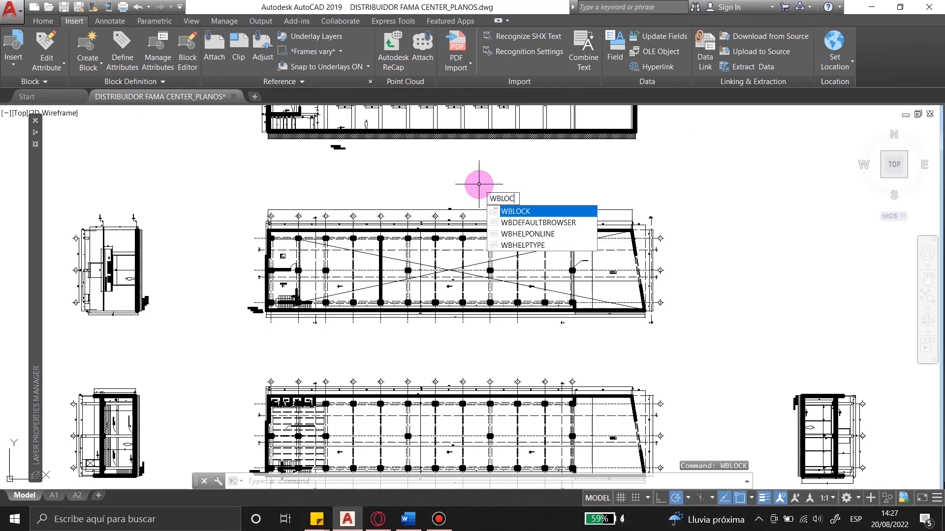
key("Return")
left_click(473, 212)
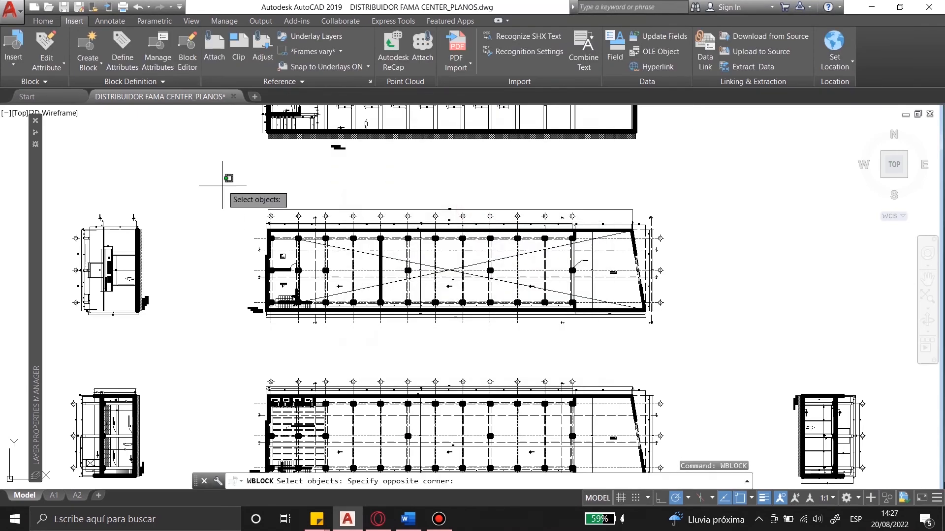
left_click(237, 208)
left_click(685, 349)
key("Return")
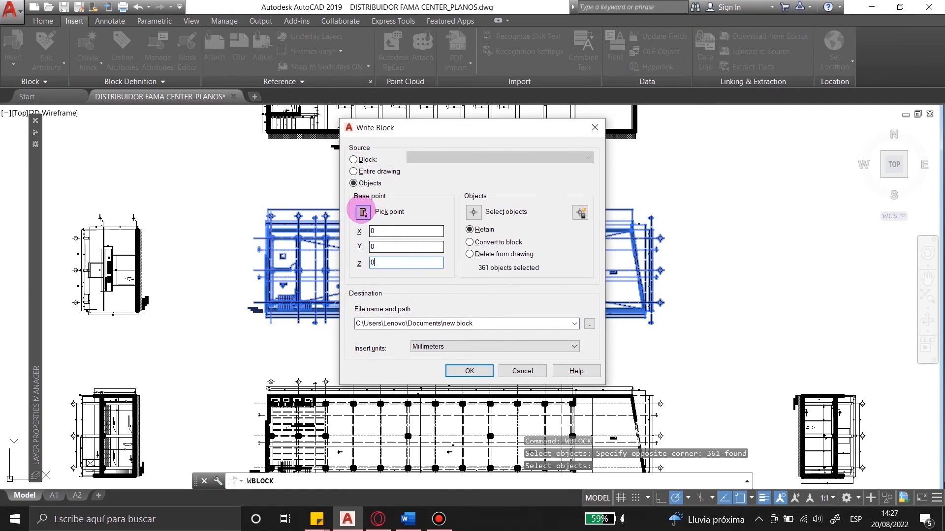
left_click(363, 212)
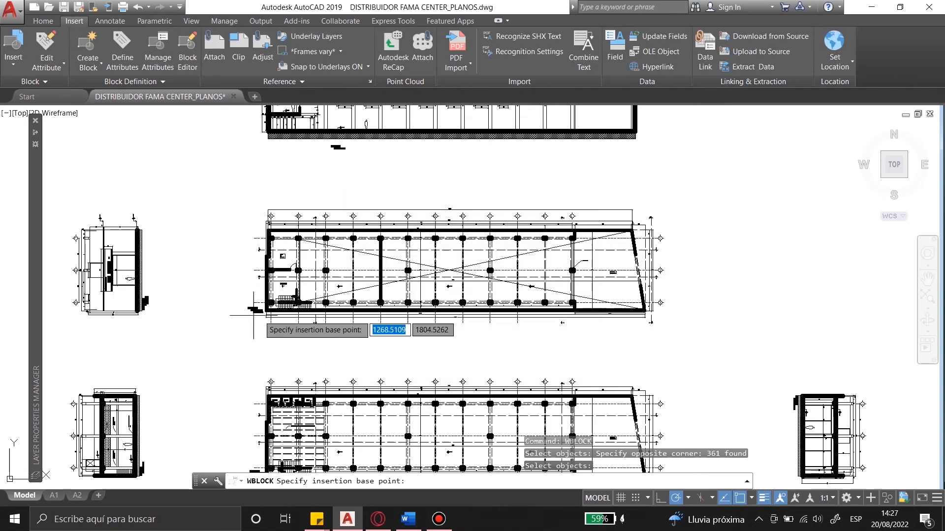
right_click(236, 290)
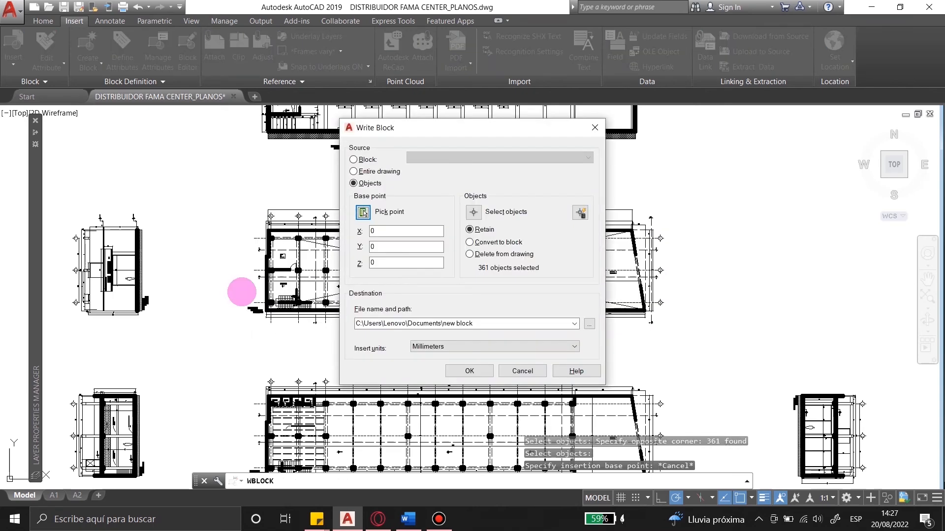
Set the block's destination file to DISTRIBUIDOR FAMA CENTER_PLANOS_PRIMER NIVEL in the PLANTAS PARA CURSO desktop folder.
left_click(589, 323)
left_click(302, 300)
double_click(393, 229)
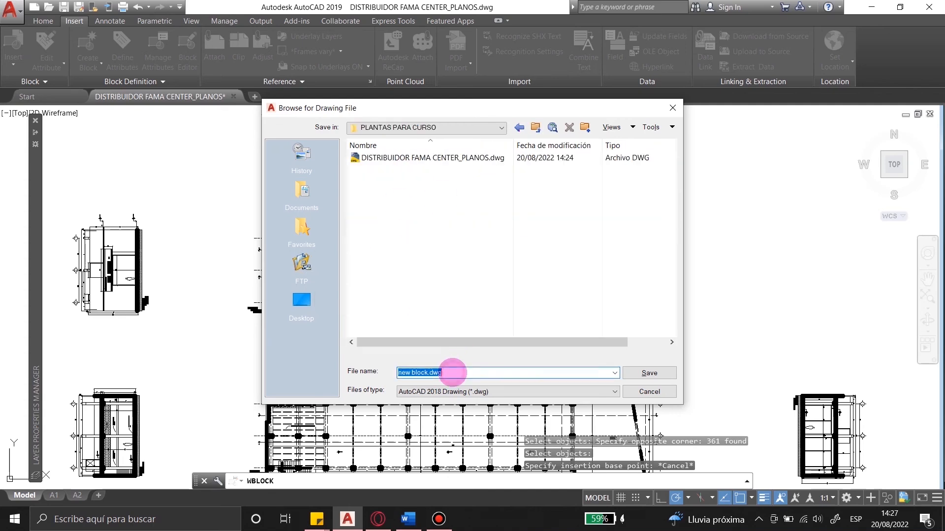
type("p")
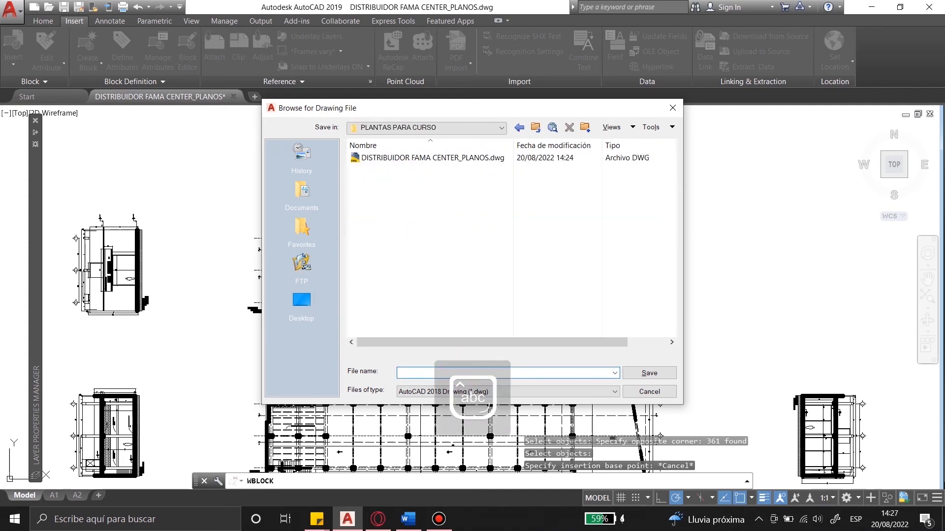
left_click(432, 160)
left_click(546, 373)
left_click(525, 372)
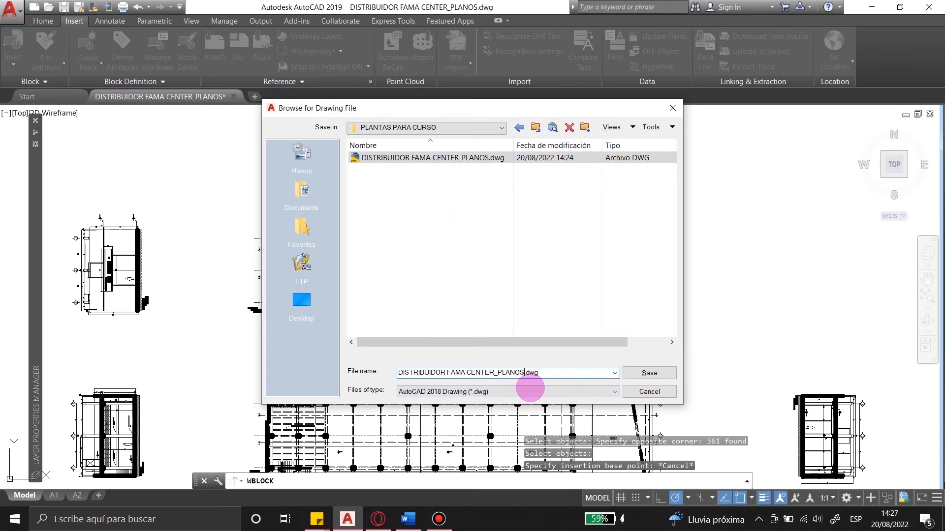
type("_")
key("Caps_Lock")
type("PRIMER NIVW")
key("BackSpace")
type("EL")
key("Return")
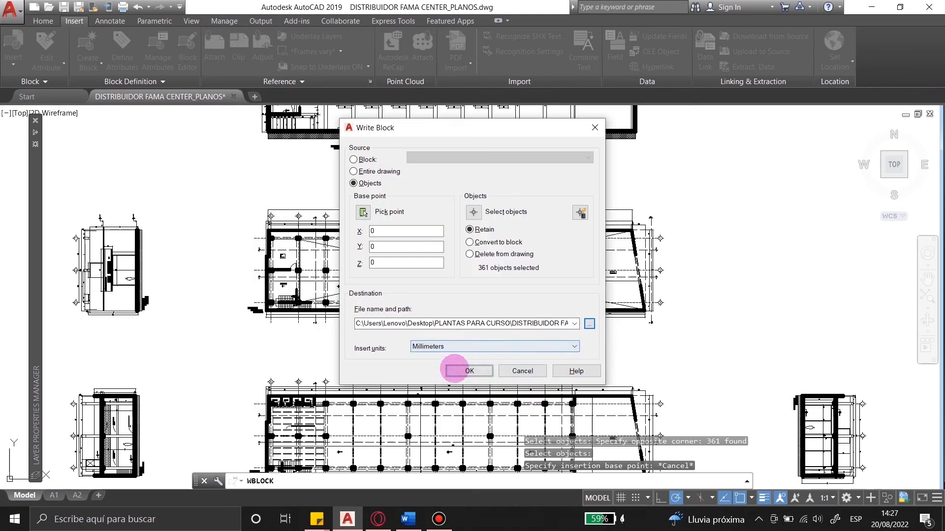
Keep Millimeters as the insert units and write the selected floor plan out to the new file.
left_click(452, 348)
left_click(457, 347)
left_click(467, 371)
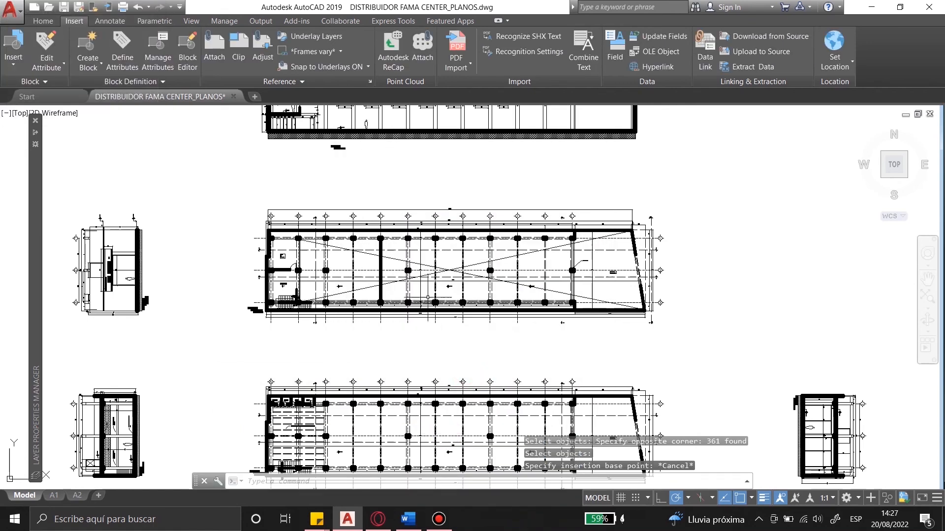
Open the DISTRIBUIDOR FAMA CENTER_PLANOS_PRIMER NIVEL drawing and turn on lineweight display.
left_click(45, 97)
left_click(218, 284)
left_click(566, 233)
left_click(782, 443)
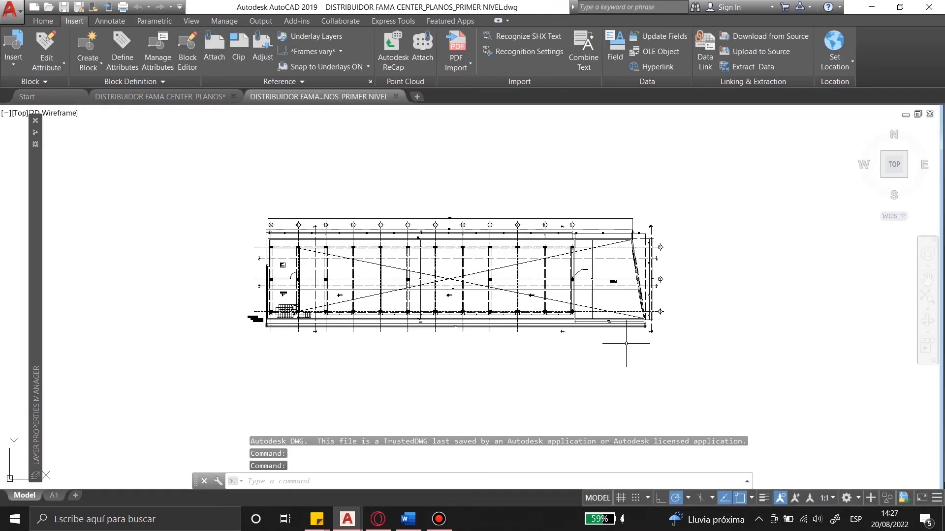
left_click(763, 498)
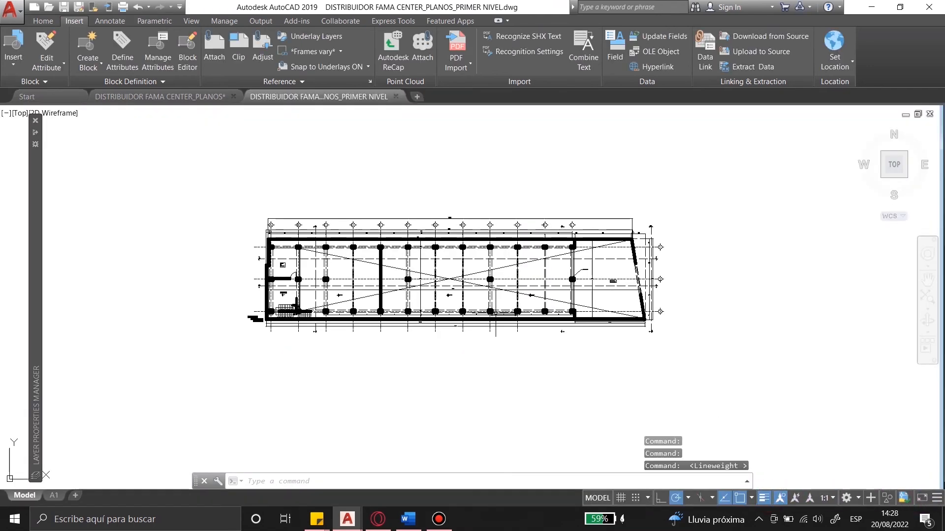
scroll(593, 233, "down", 10)
scroll(622, 255, "down", 5)
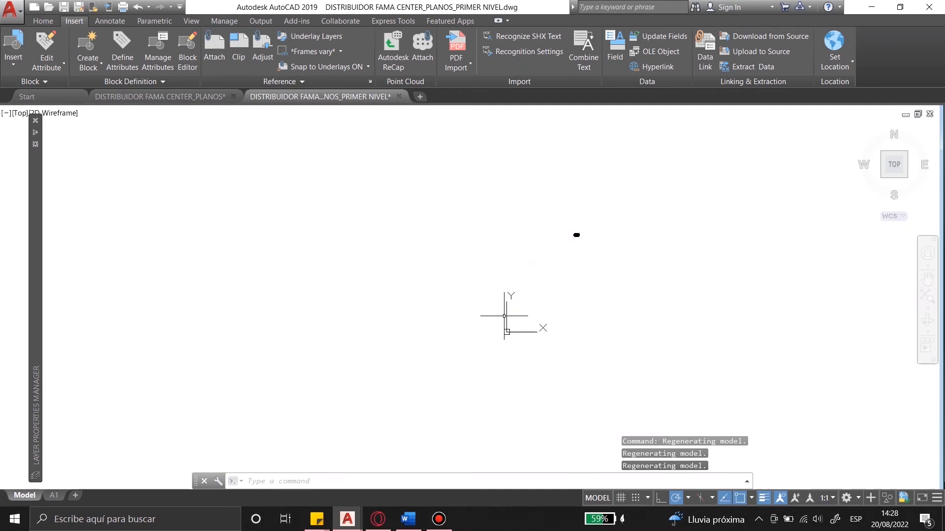
scroll(563, 201, "up", 12)
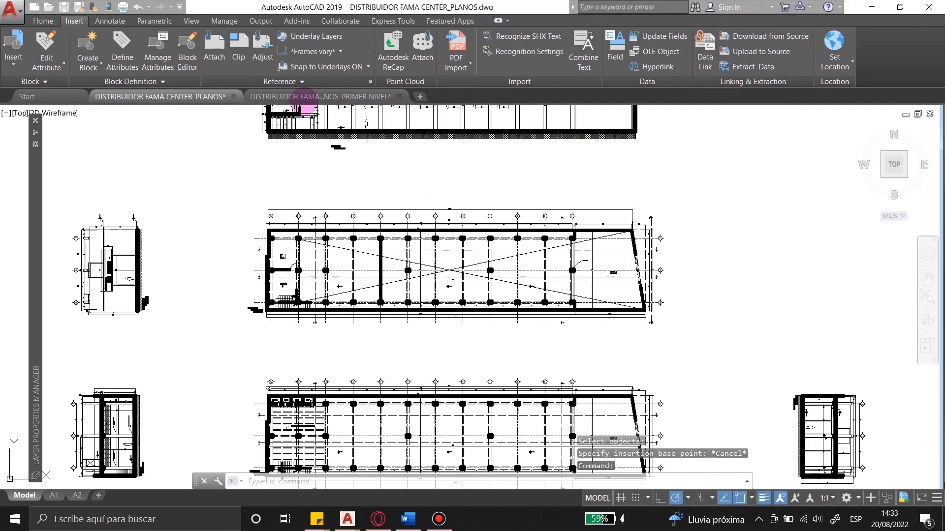
Select the exported floor plan in the PRIMER NIVEL drawing to check what it contains.
left_click(305, 94)
scroll(346, 188, "down", 6)
left_click(323, 174)
left_click(438, 293)
left_click(438, 293)
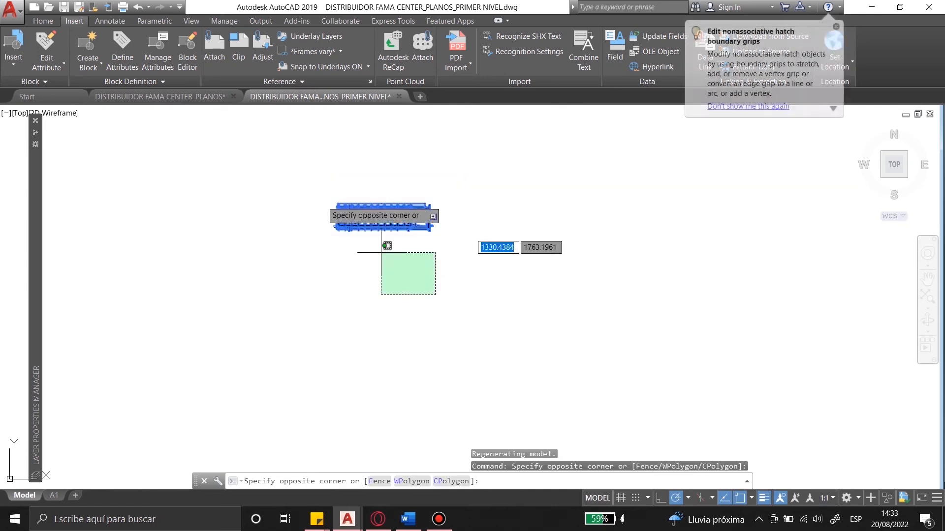
left_click(239, 243)
Erase the upper floor plan with its dimensions and axes from the DISTRIBUIDOR FAMA CENTER_PLANOS drawing.
left_click(160, 97)
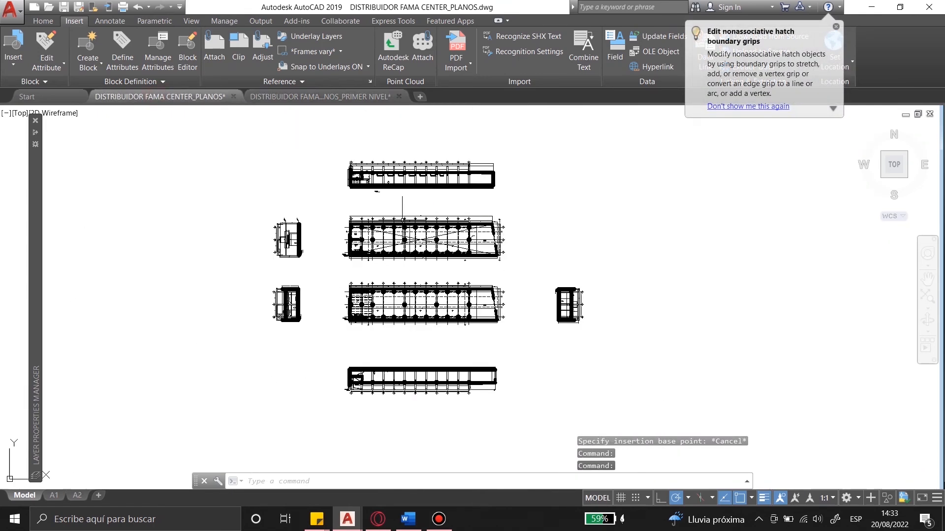
scroll(438, 269, "up", 2)
left_click(254, 170)
left_click(579, 268)
key("Delete")
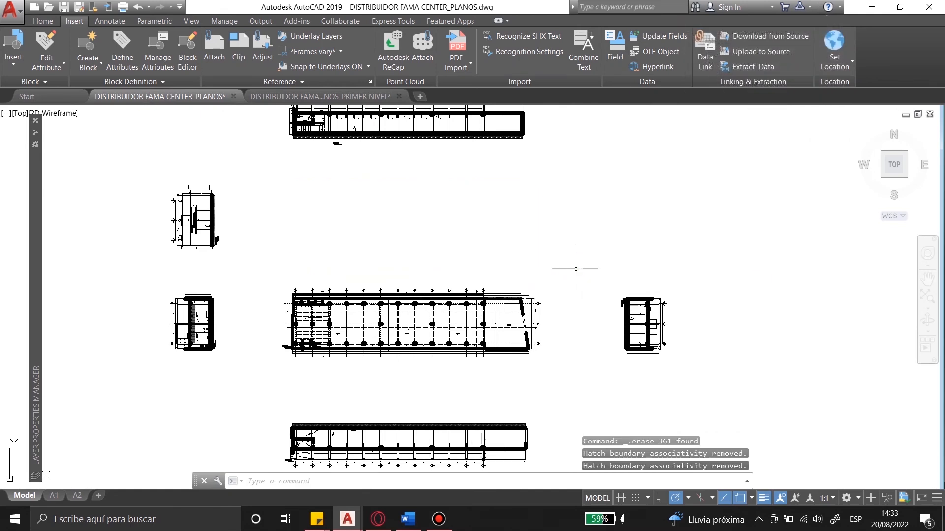
scroll(558, 264, "down", 2)
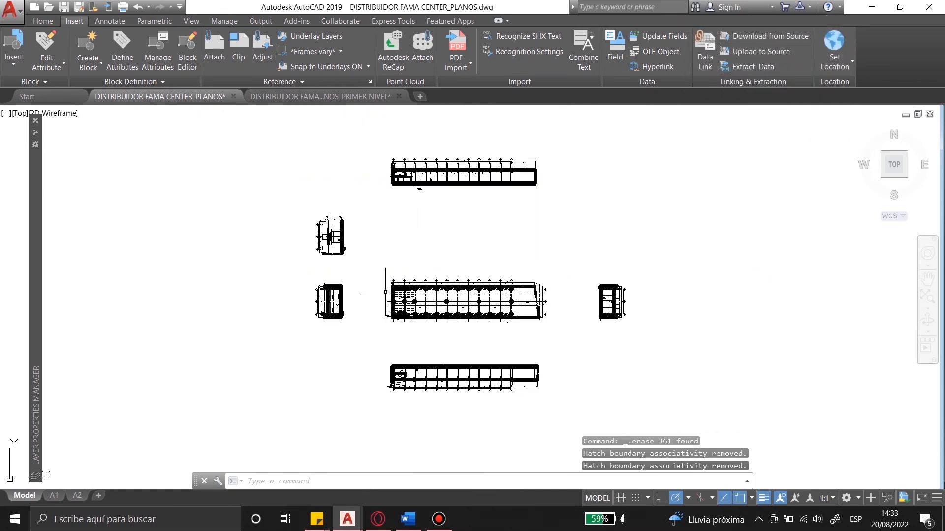
Check the remaining plans and save the DISTRIBUIDOR FAMA CENTER_PLANOS drawing.
scroll(411, 306, "up", 10)
left_click(448, 353)
scroll(370, 329, "down", 10)
left_click(320, 97)
left_click(160, 97)
left_click(64, 7)
Attach DISTRIBUIDOR FAMA CENTER_PLANOS.dwg to the PRIMER NIVEL drawing as an overlay reference with relative path, scale 1 and insertion point 0,0,0.
left_click(304, 97)
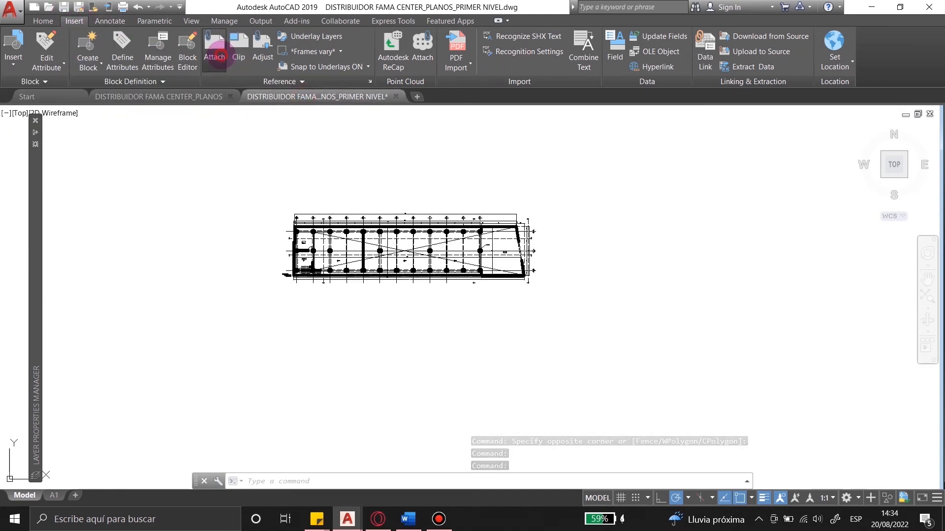
left_click(216, 53)
left_click(457, 158)
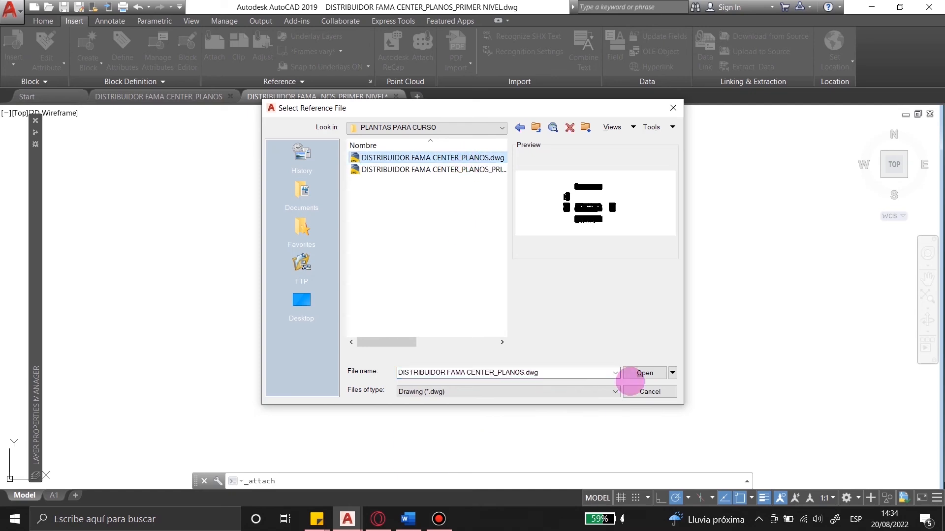
left_click(673, 373)
left_click(648, 385)
left_click(382, 320)
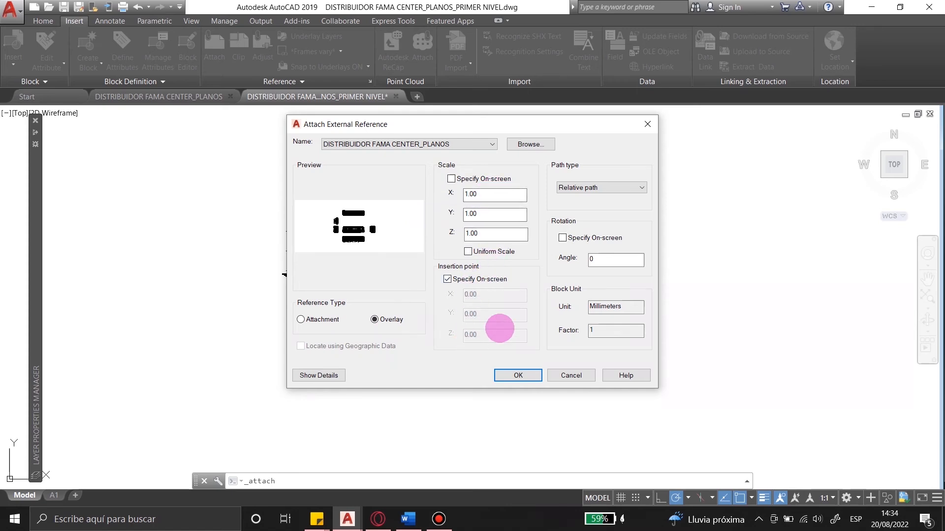
left_click(476, 279)
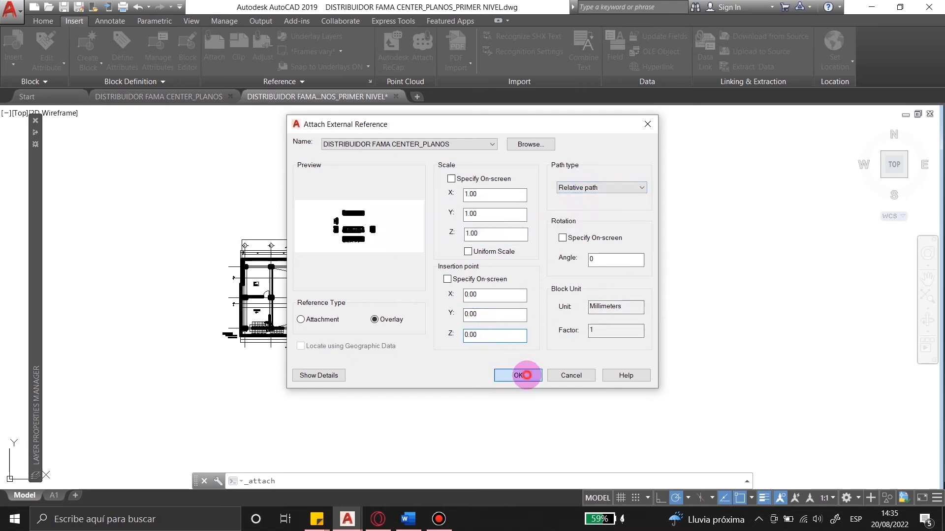
left_click(526, 376)
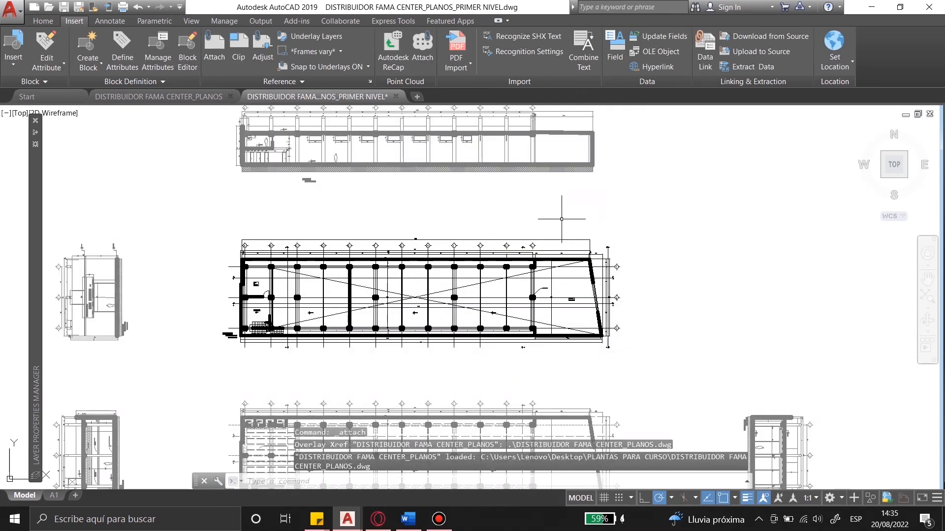
scroll(566, 197, "down", 4)
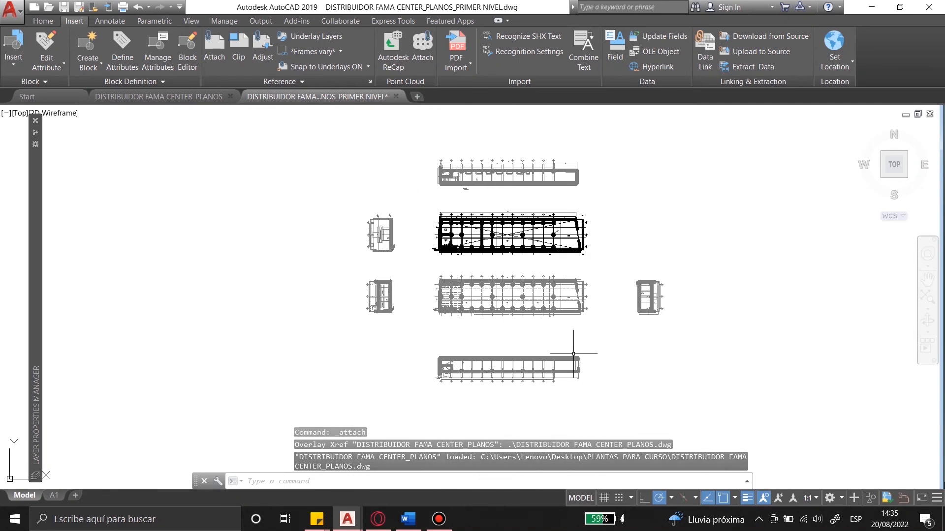
scroll(478, 305, "up", 5)
scroll(402, 303, "down", 5)
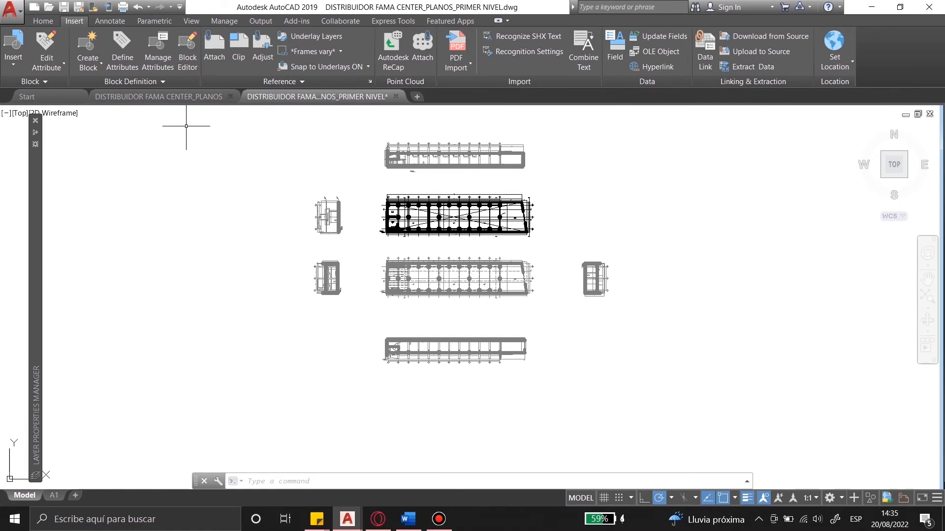
In the DISTRIBUIDOR FAMA CENTER_PLANOS drawing, stretch the easternmost ground-floor BAÑO room, with its door and label, east to the column on axis C.
left_click(177, 101)
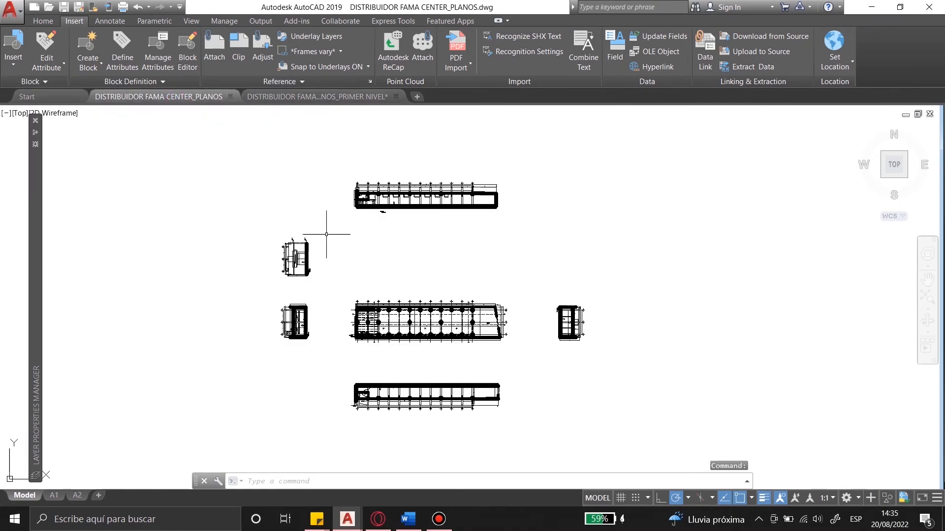
scroll(352, 341, "up", 2)
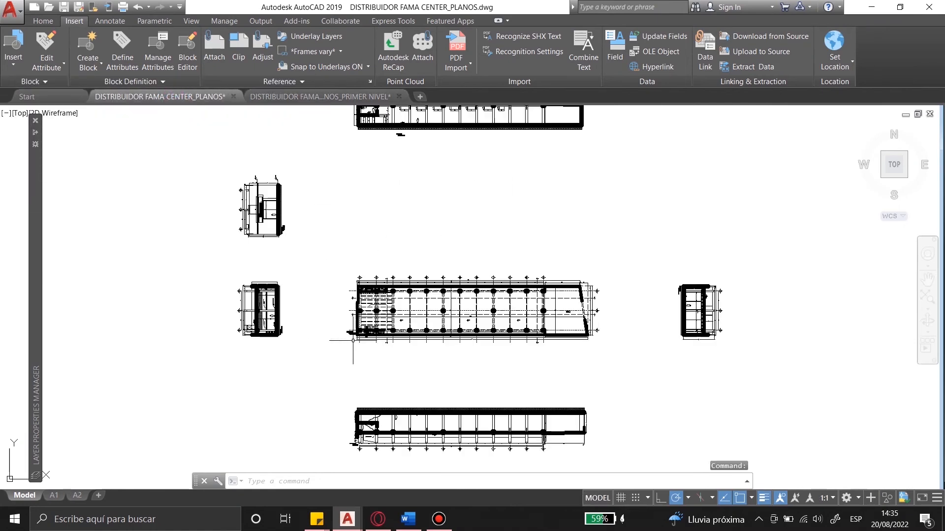
scroll(362, 322, "up", 6)
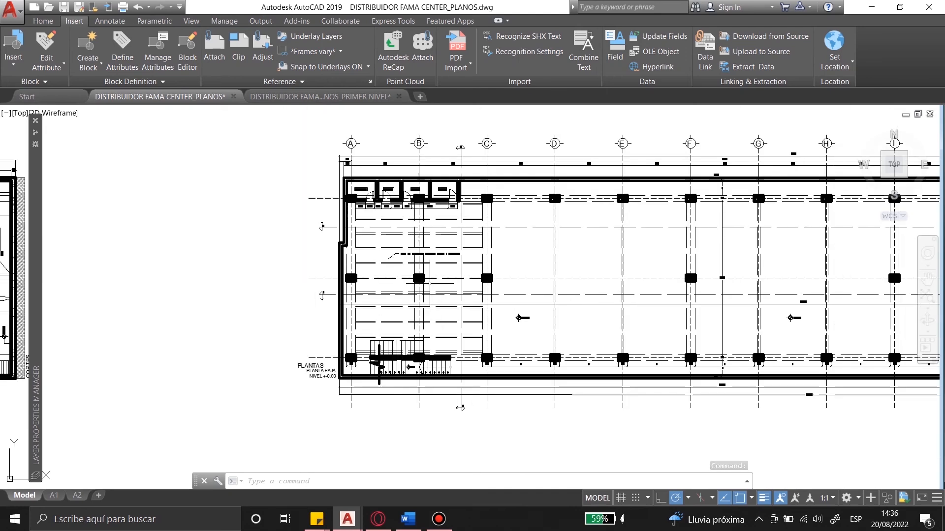
scroll(458, 187, "up", 8)
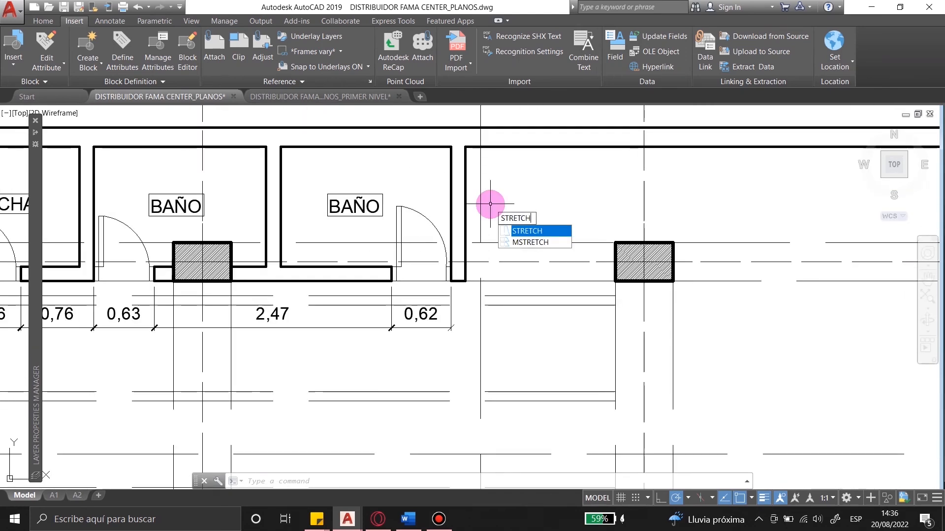
key("Return")
left_click(474, 286)
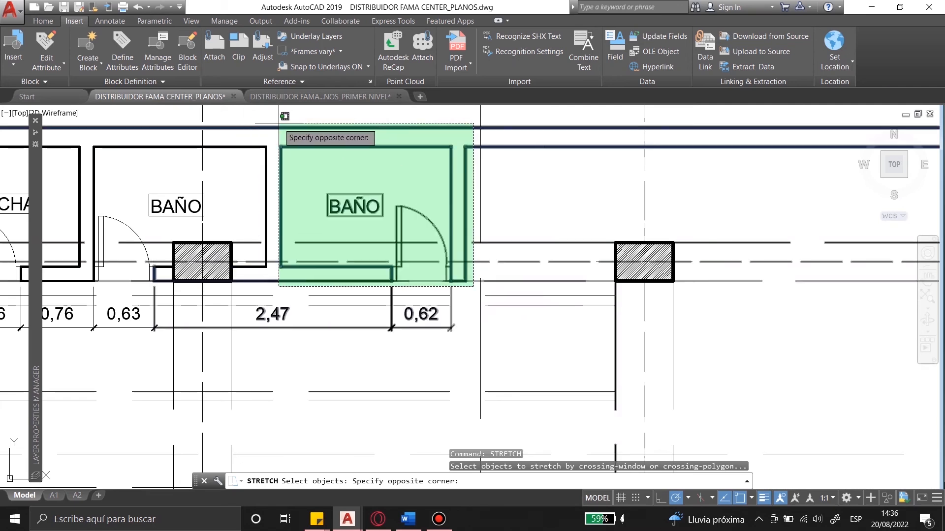
left_click(279, 124)
key("Return")
left_click(466, 147)
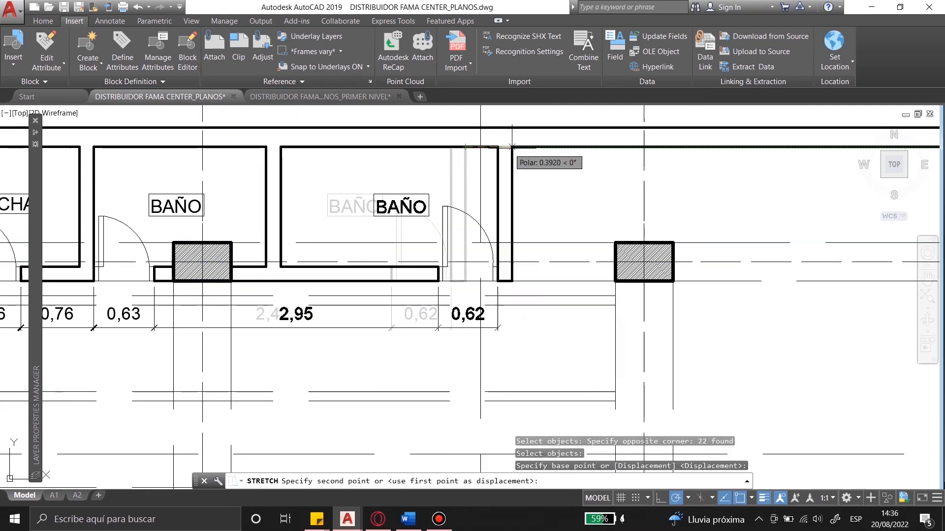
left_click(601, 147)
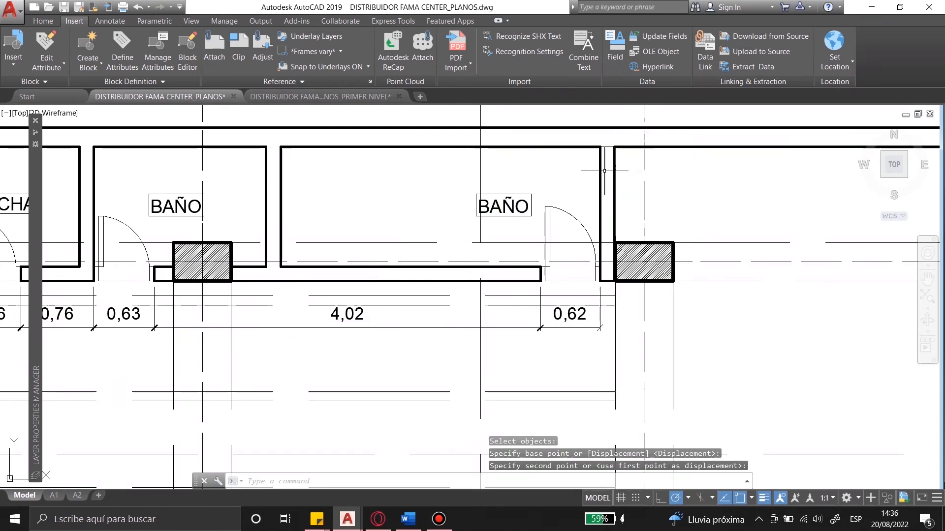
Save the stretched plan, reload the changed external reference in the PRIMER NIVEL drawing, and check the enlarged BAÑO there.
scroll(551, 412, "down", 10)
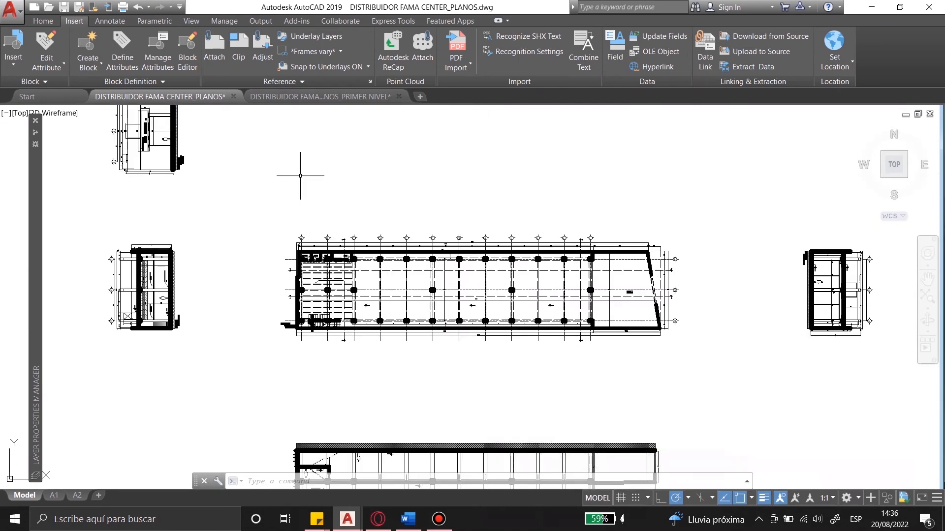
key("Return")
left_click(326, 97)
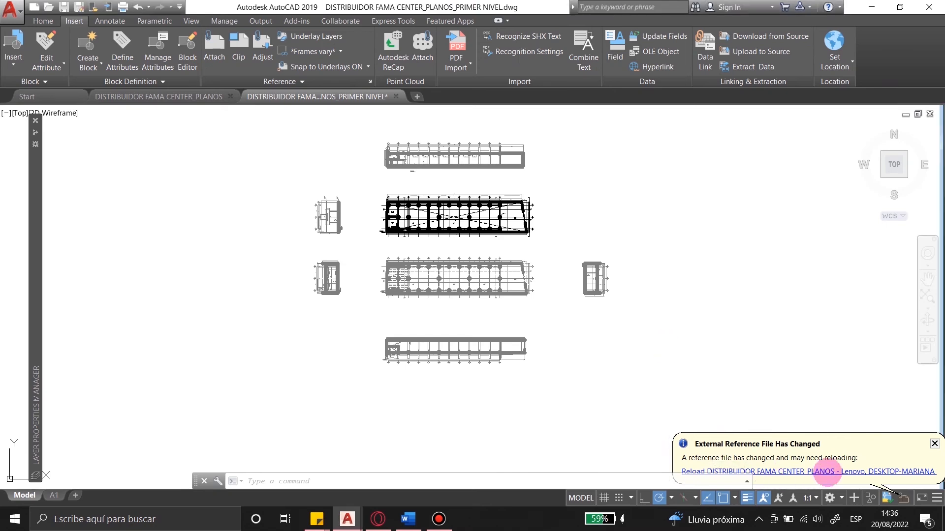
left_click(694, 471)
scroll(419, 311, "up", 8)
scroll(420, 311, "down", 7)
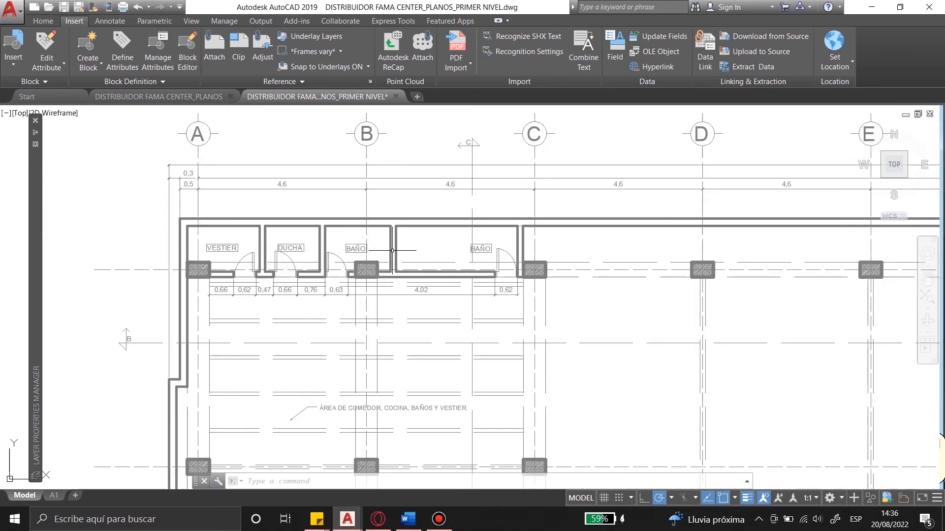
scroll(419, 311, "up", 3)
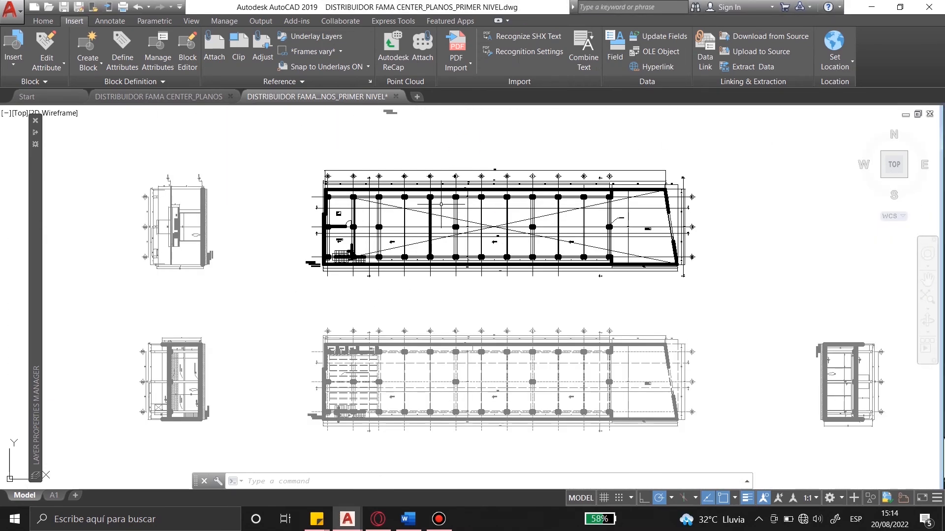
scroll(451, 196, "down", 6)
scroll(444, 200, "up", 8)
scroll(444, 200, "down", 10)
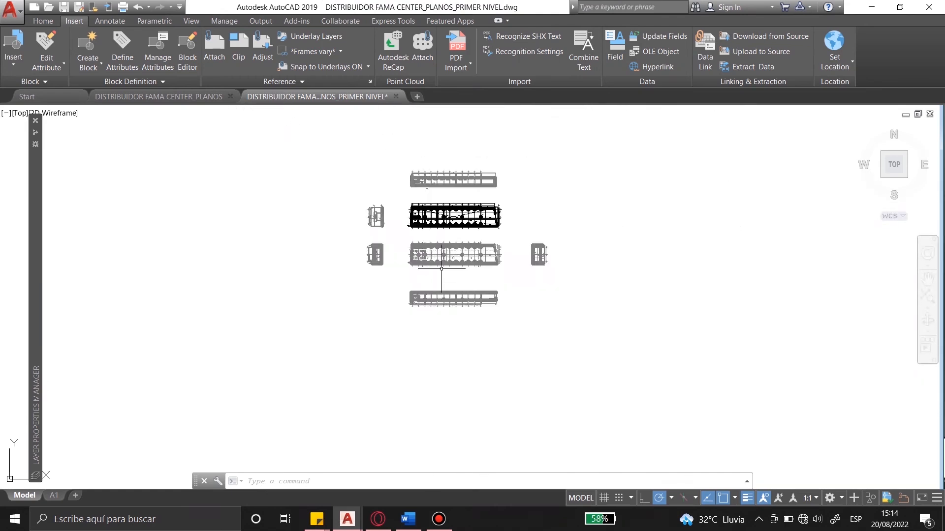
scroll(444, 199, "up", 4)
Compare the PRIMER NIVEL drawing as DWG 1 against a second drawing, DISTRIBUIDOR FAMA CENTER_PLANOS, using DWG Compare.
left_click(110, 21)
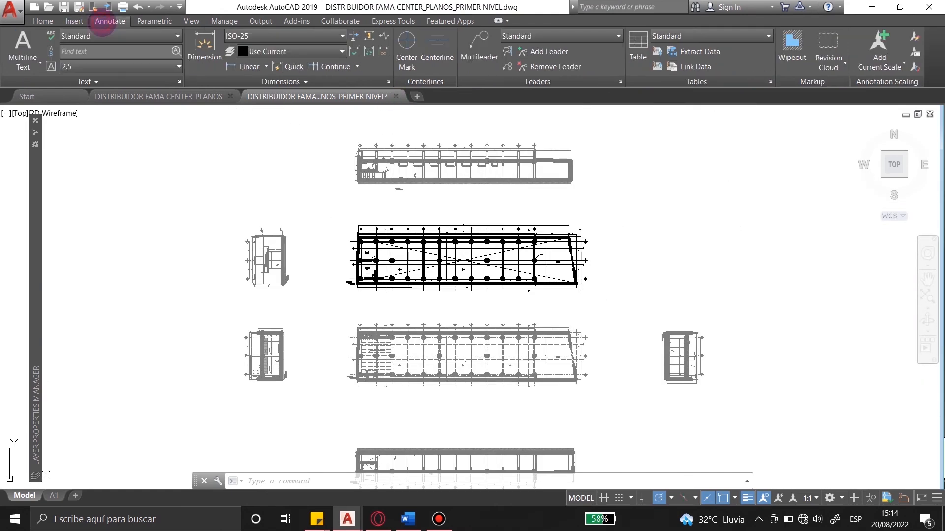
left_click(146, 21)
left_click(191, 20)
left_click(225, 21)
left_click(260, 21)
left_click(340, 21)
left_click(47, 47)
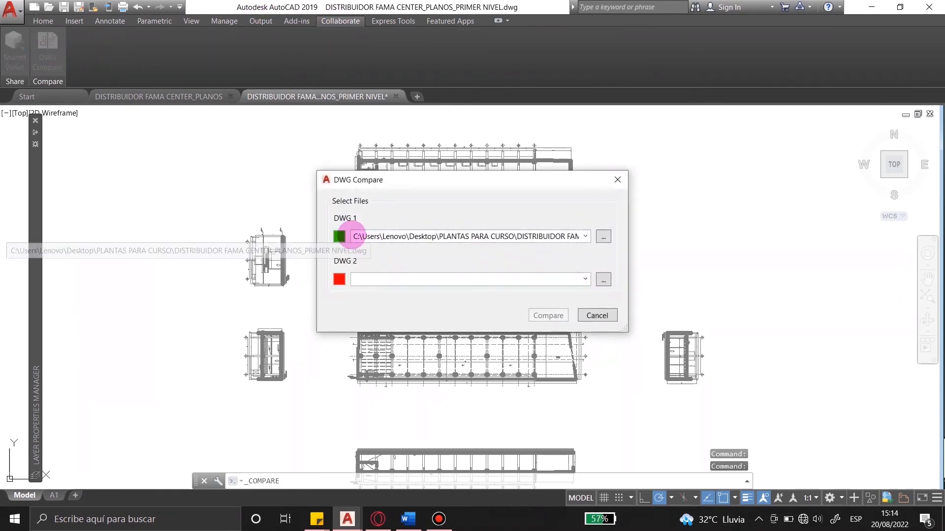
left_click(585, 236)
left_click(585, 279)
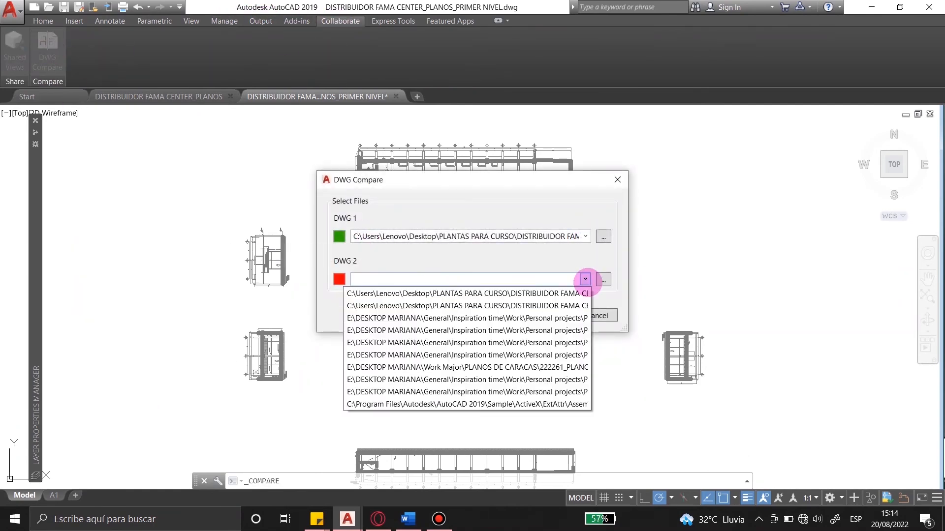
left_click(579, 294)
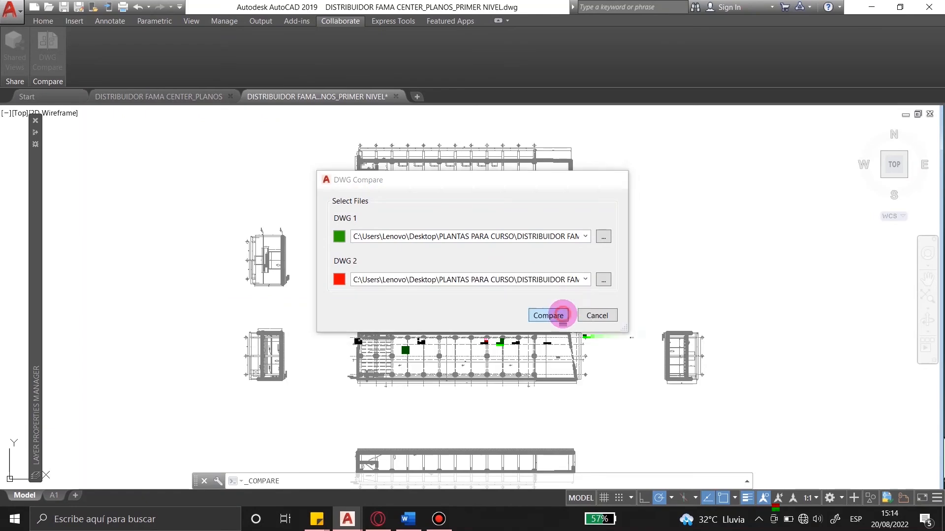
left_click(559, 315)
Examine the highlighted differences between the two drawings, and close the comparison drawing without saving it.
scroll(571, 237, "down", 8)
scroll(558, 235, "up", 8)
left_click(558, 235)
scroll(558, 235, "down", 4)
scroll(403, 170, "up", 4)
scroll(424, 154, "down", 4)
scroll(509, 326, "up", 2)
scroll(497, 217, "down", 2)
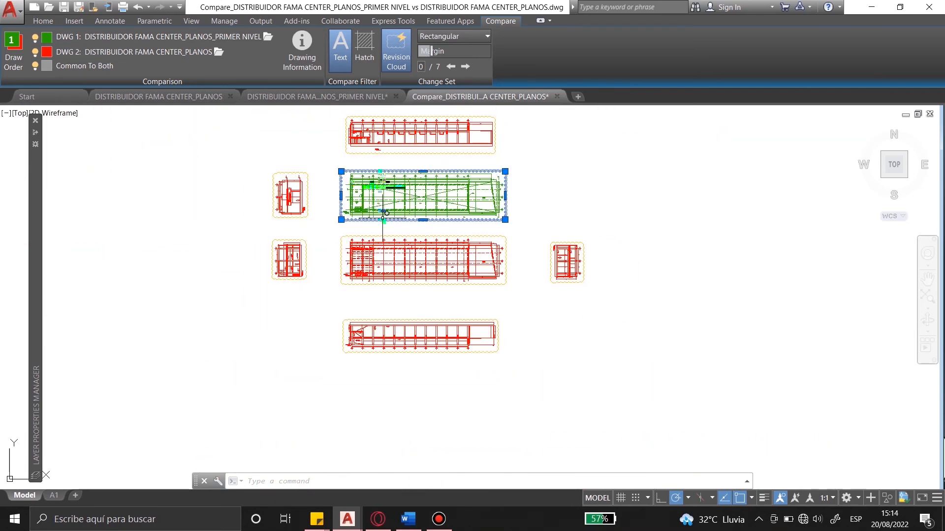
left_click(556, 97)
left_click(499, 291)
scroll(422, 292, "up", 2)
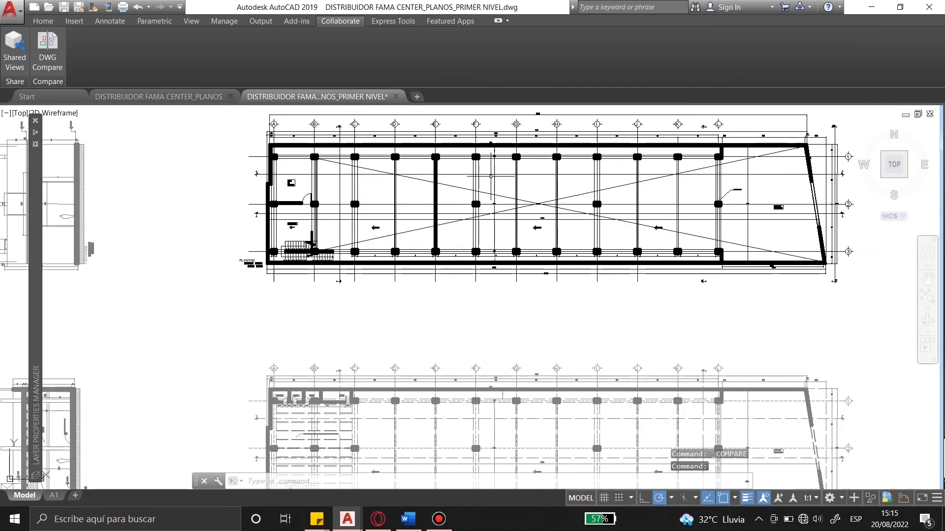
In the DISTRIBUIDOR FAMA CENTER_PLANOS drawing, undo the recent edits back to the removal of the first-level plan.
scroll(345, 178, "down", 4)
scroll(611, 214, "up", 2)
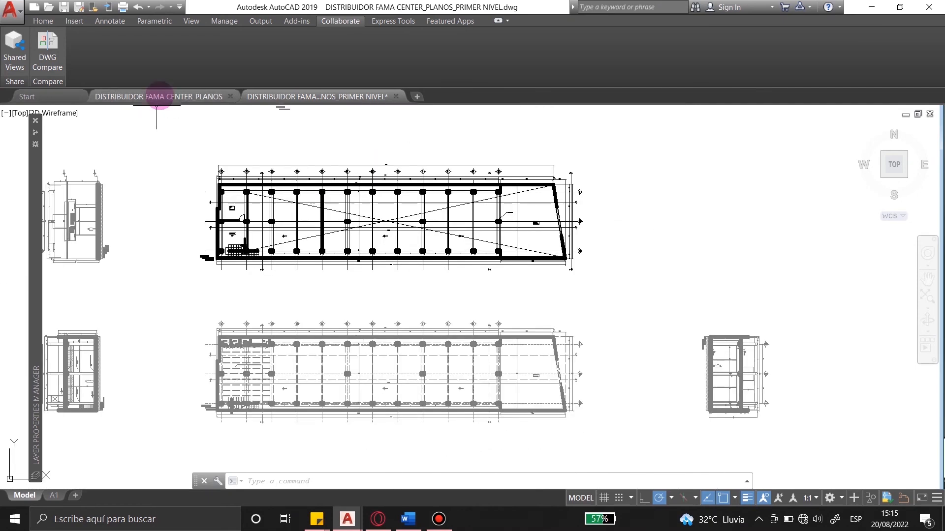
left_click(157, 97)
scroll(457, 167, "down", 3)
scroll(456, 167, "up", 4)
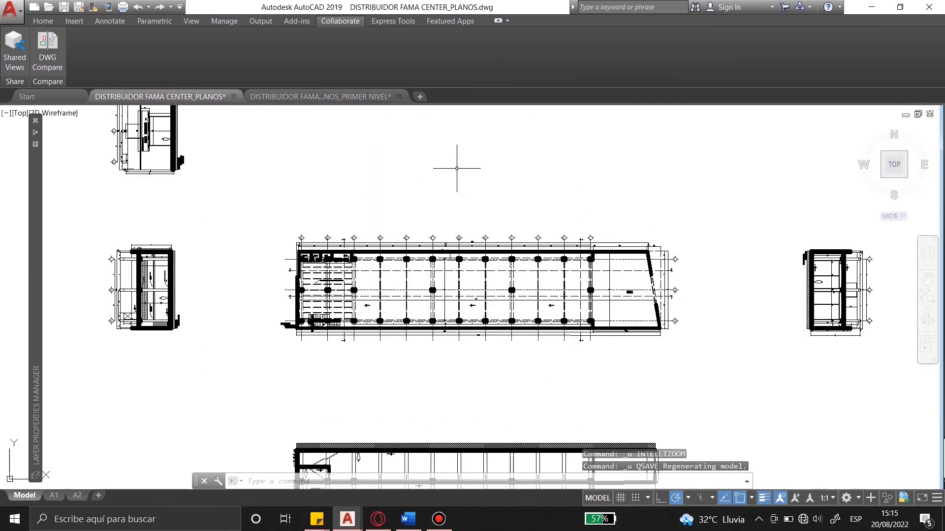
key("ctrl+z")
key("ctrl+z")
key("ctrl+z")
key("ctrl+z")
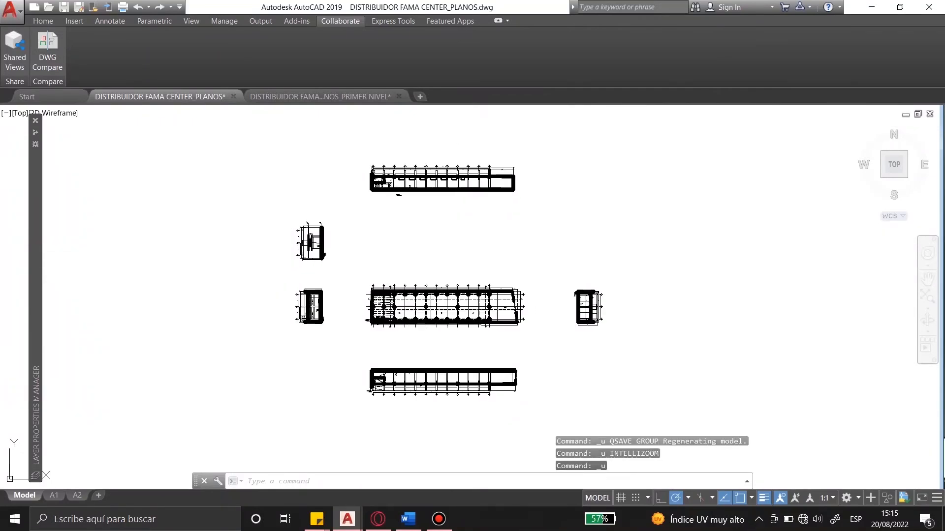
key("ctrl+z")
key("ctrl+z")
Erase the beam along axis E from the first-level plan and save the DISTRIBUIDOR FAMA CENTER_PLANOS drawing.
scroll(378, 241, "up", 12)
left_click(539, 285)
key("Delete")
scroll(541, 286, "down", 12)
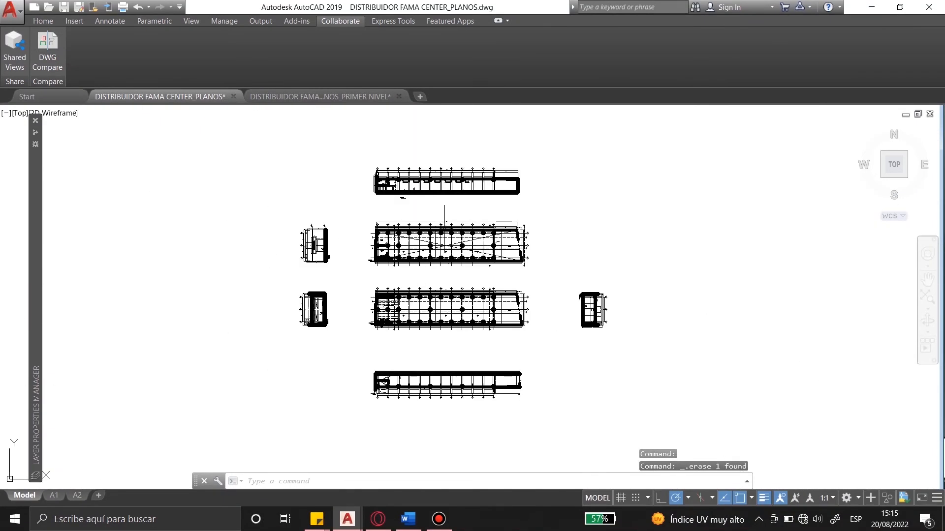
key("Return")
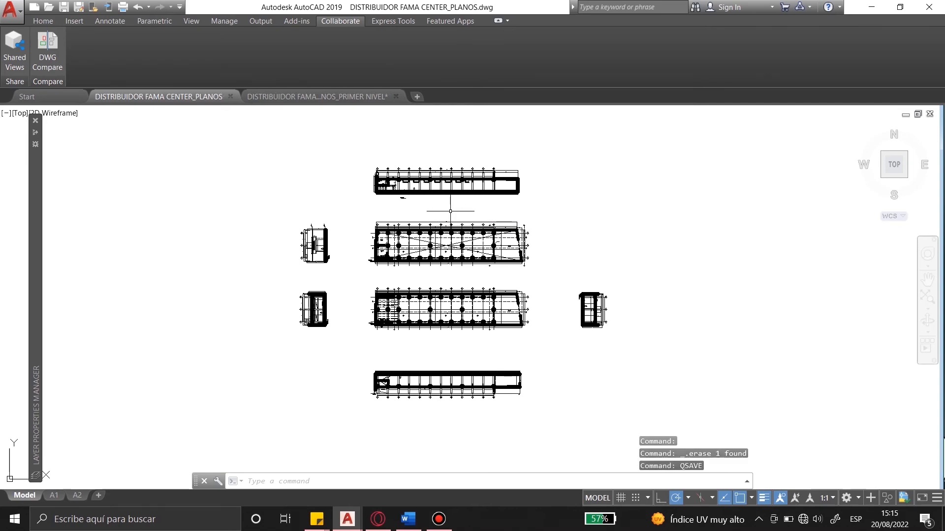
Reload the changed external reference in the PRIMER NIVEL drawing and check the beam on axis E there.
left_click(352, 97)
left_click(835, 468)
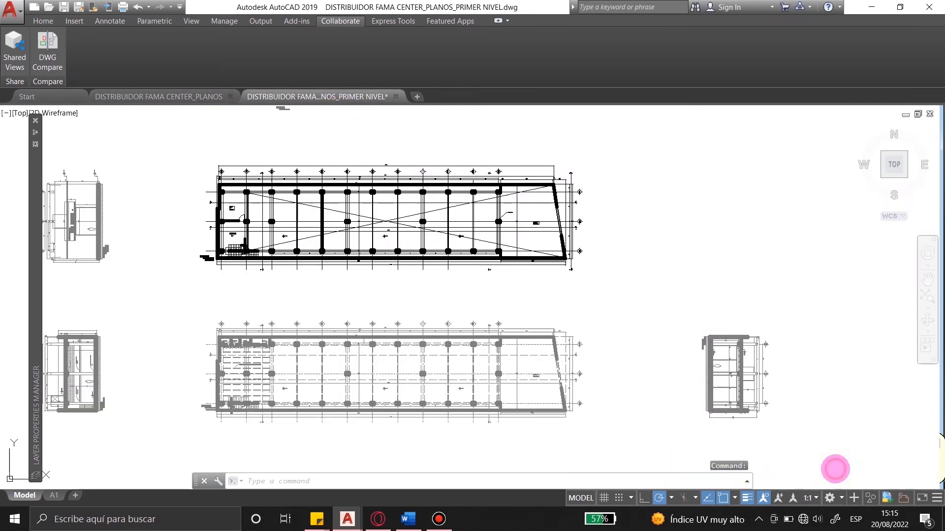
scroll(613, 248, "up", 10)
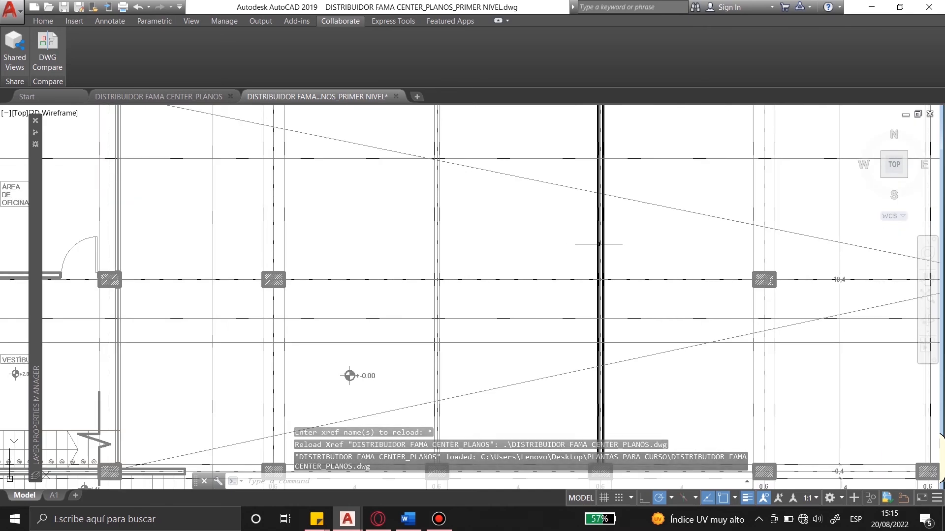
left_click(613, 249)
scroll(612, 249, "up", 3)
left_click(516, 243)
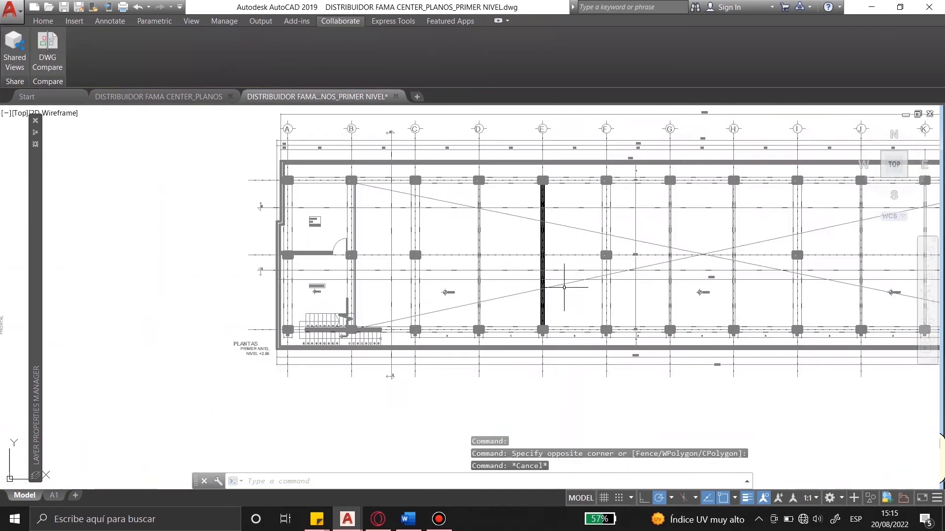
scroll(497, 236, "down", 3)
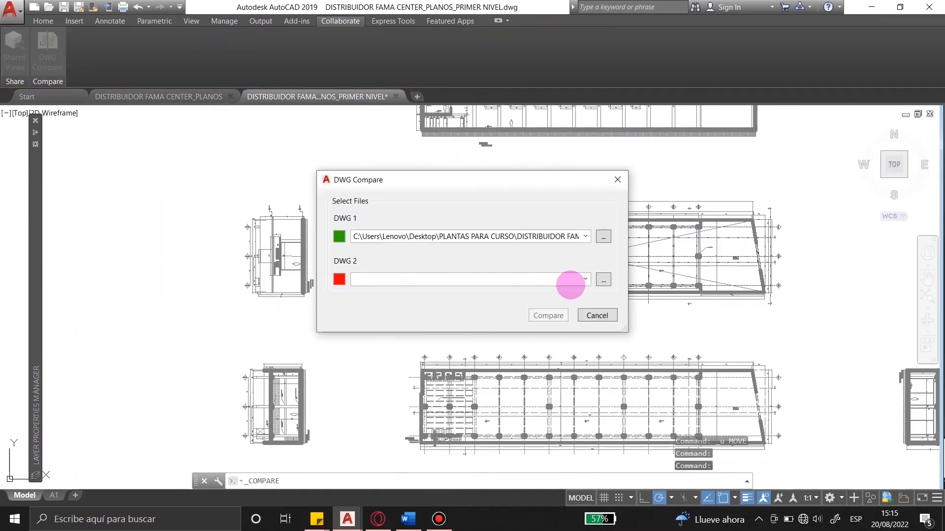
Run DWG Compare between the PRIMER NIVEL drawing and DISTRIBUIDOR FAMA CENTER_PLANOS.dwg, and examine the difference marked at axis E.
left_click(585, 279)
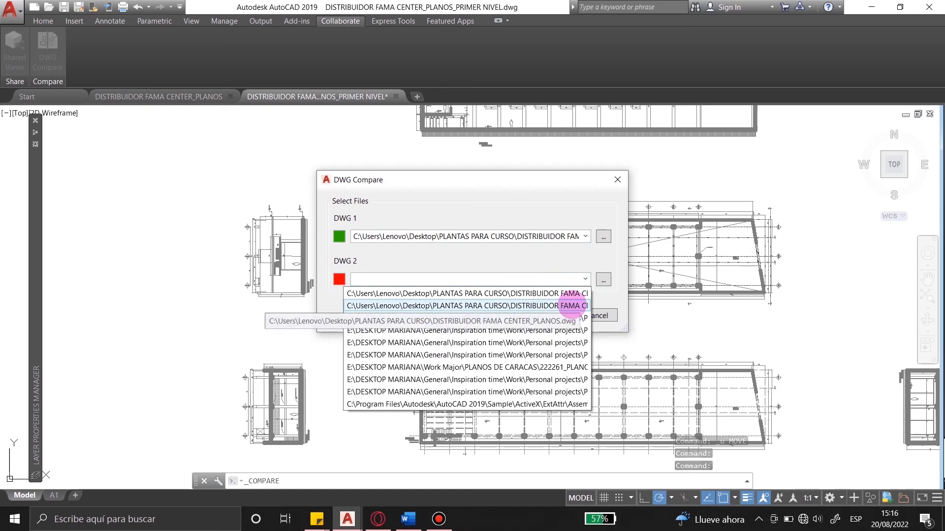
left_click(572, 305)
left_click(556, 316)
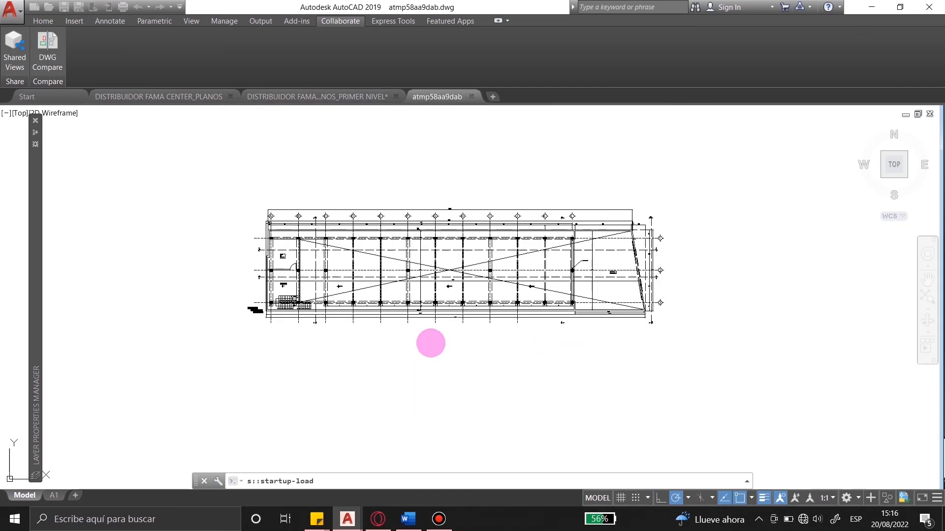
scroll(306, 305, "up", 4)
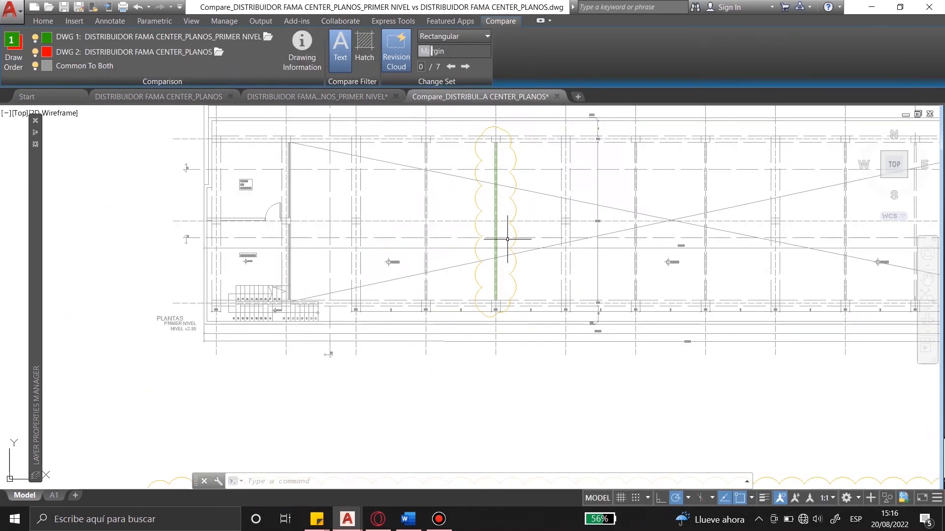
scroll(507, 265, "down", 6)
scroll(540, 212, "up", 2)
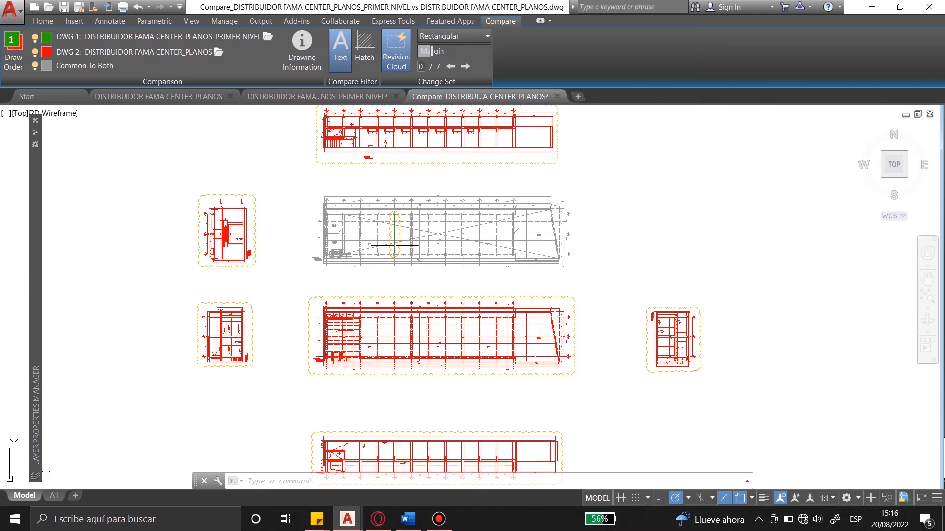
scroll(469, 248, "down", 2)
Review the comparison's settings for common objects and its drawing information, and toggle the hatch filter.
left_click(47, 66)
left_click(512, 353)
left_click(305, 61)
left_click(575, 347)
left_click(367, 48)
scroll(409, 183, "up", 8)
left_click(366, 49)
Widen the revision cloud margin, go to the next change, and try the available revision cloud shapes on the compared plans.
left_click_drag(432, 51, 469, 51)
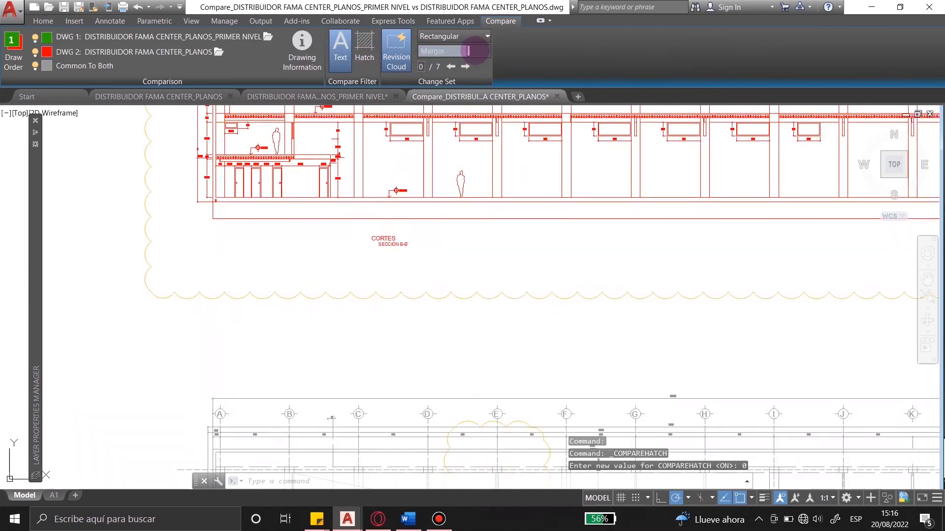
left_click(465, 66)
left_click(472, 36)
left_click(443, 58)
left_click(465, 37)
left_click(459, 47)
scroll(423, 165, "down", 10)
scroll(424, 133, "up", 4)
middle_click_drag(424, 134, 426, 182)
left_click(927, 309)
left_click(915, 320)
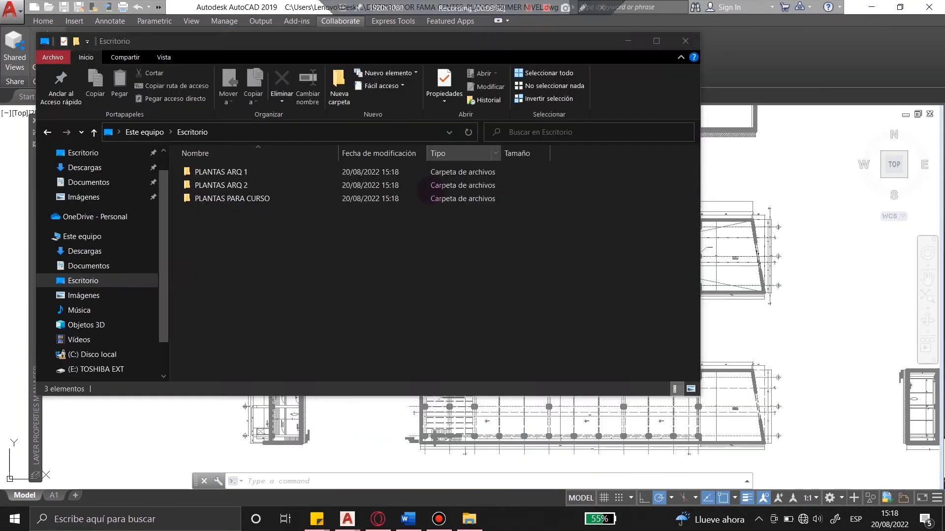
Show the desktop folders PLANTAS ARQ 1 and PLANTAS ARQ 2 side by side in two File Explorer windows.
double_click(234, 172)
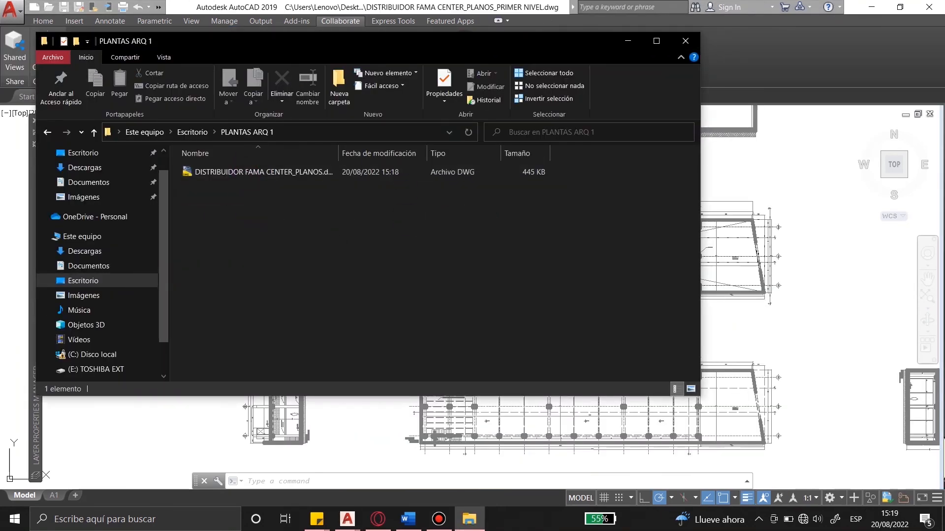
key("super+Left")
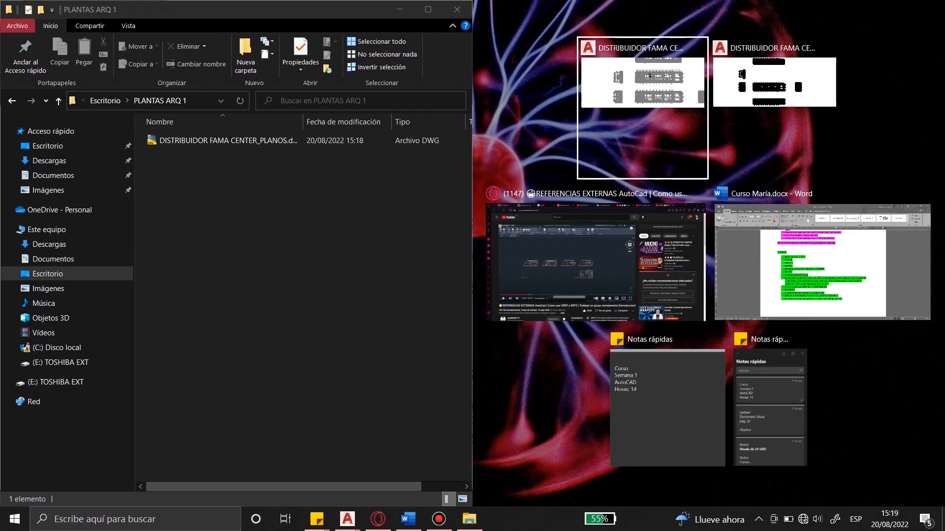
right_click(470, 519)
left_click(481, 450)
double_click(252, 197)
double_click(256, 200)
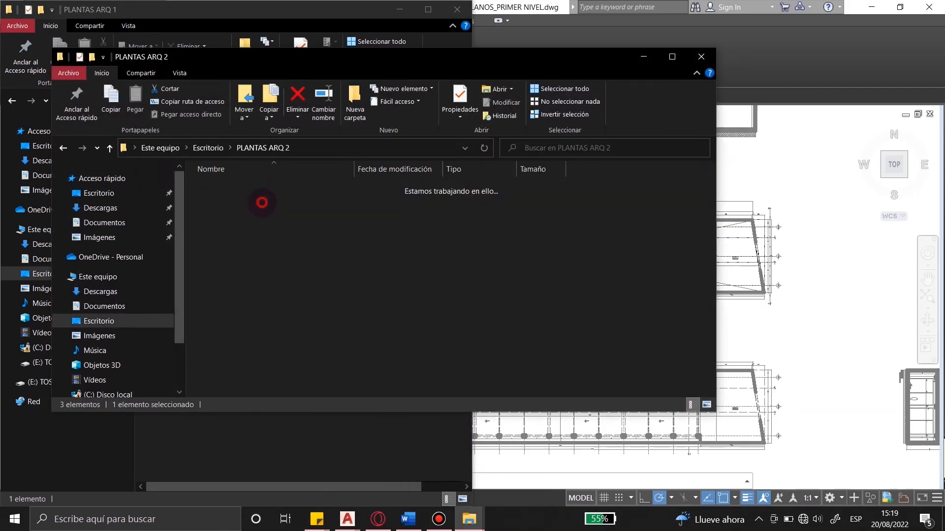
key("super+Right")
left_click(276, 140)
Return to the PRIMER NIVEL drawing in AutoCAD and display the DISTRIBUIDOR FAMA CENTER_PLANOS reference's details with XREF in a widened palette.
left_click(347, 519)
left_click(317, 97)
scroll(475, 310, "down", 3)
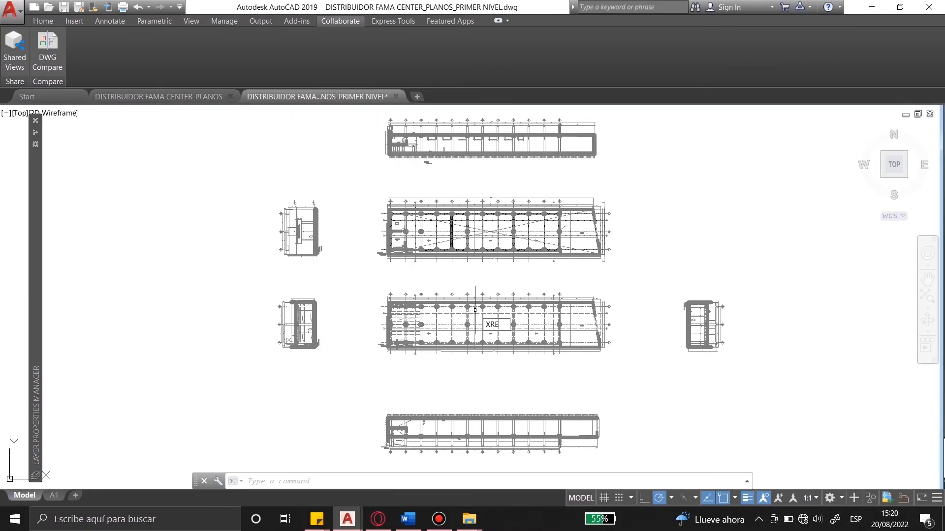
type("xref")
key("Return")
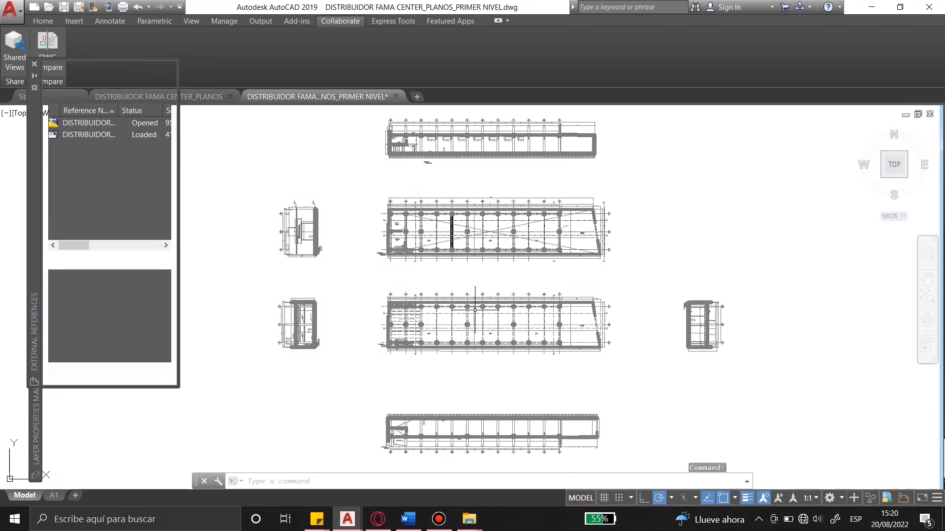
left_click_drag(180, 165, 482, 188)
left_click(94, 135)
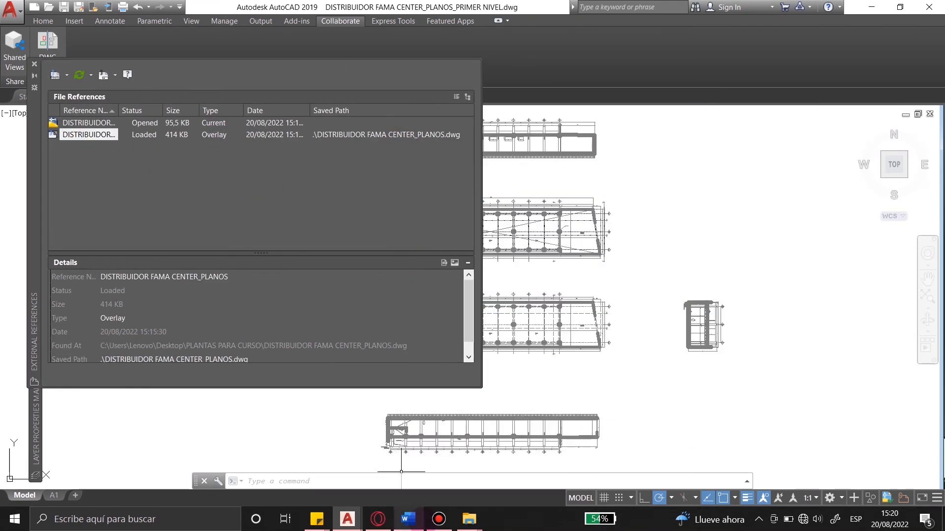
Check the drawing files in the PLANTAS ARQ 1 and PLANTAS ARQ 2 folders, and return to AutoCAD.
left_click(468, 519)
left_click(436, 460)
left_click(224, 151)
left_click(466, 519)
left_click(508, 460)
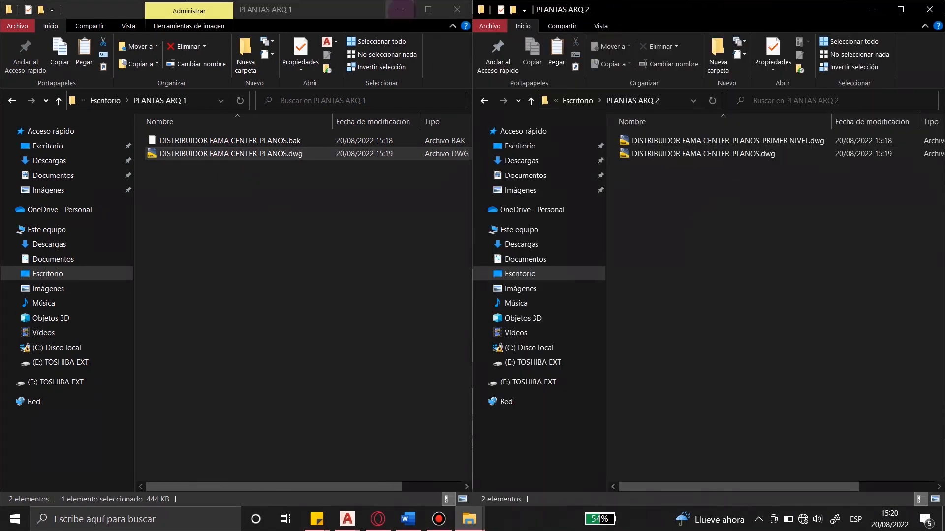
key("alt+Tab")
Repath the DISTRIBUIDOR FAMA CENTER_PLANOS reference to DISTRIBUIDOR FAMA CENTER_PLANOS.dwg in the PLANTAS ARQ 2 folder, and collapse the External References palette.
right_click(82, 138)
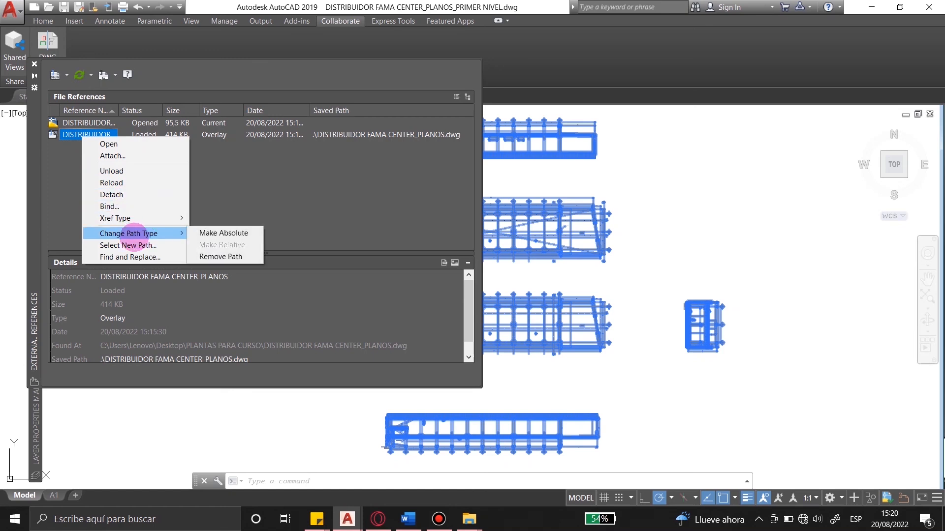
left_click(128, 245)
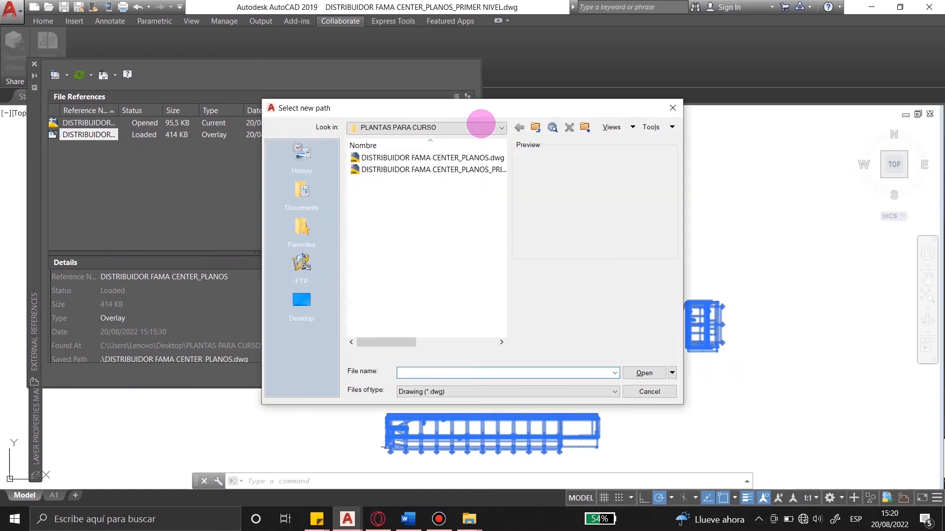
left_click(483, 127)
left_click(430, 185)
double_click(424, 169)
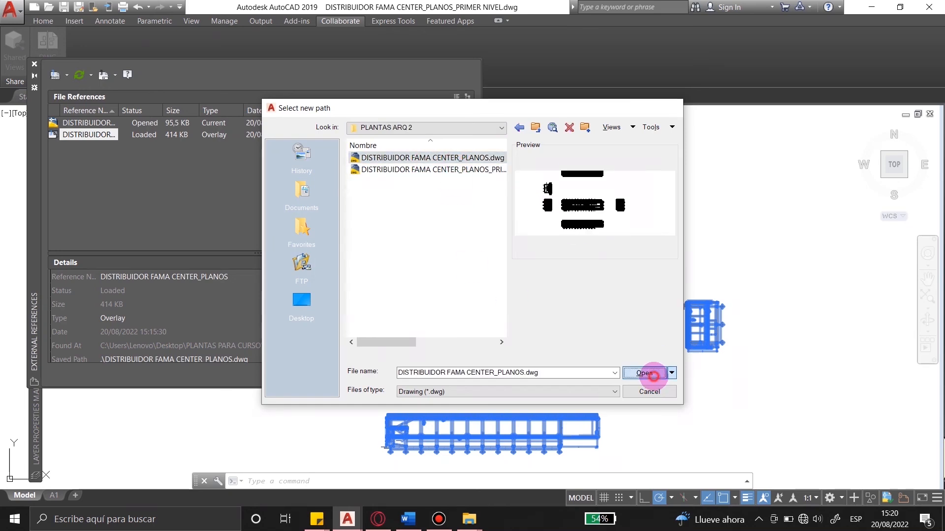
left_click(645, 373)
left_click(34, 76)
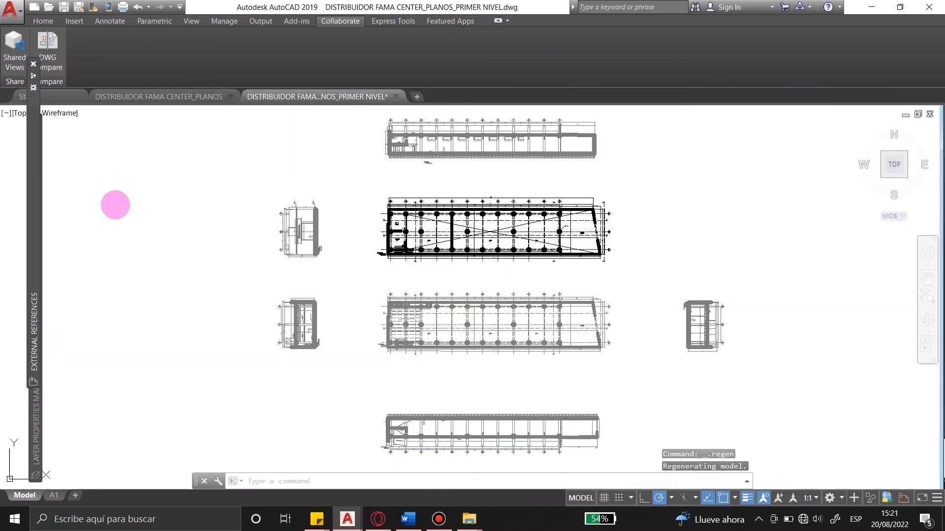
Detach the DISTRIBUIDOR FAMA CENTER_PLANOS external reference from the PRIMER NIVEL drawing.
scroll(440, 156, "up", 8)
scroll(473, 160, "down", 8)
left_click(384, 315)
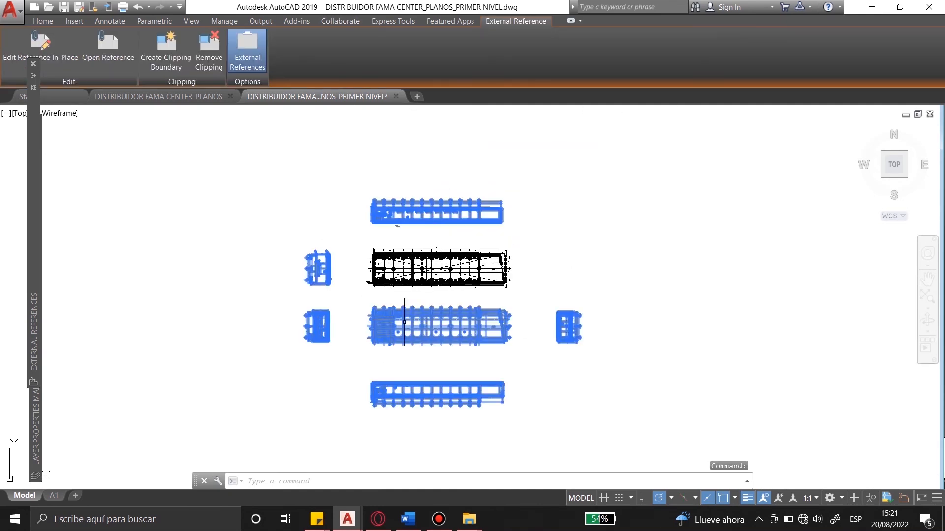
left_click(34, 76)
right_click(62, 133)
left_click(98, 189)
left_click(34, 77)
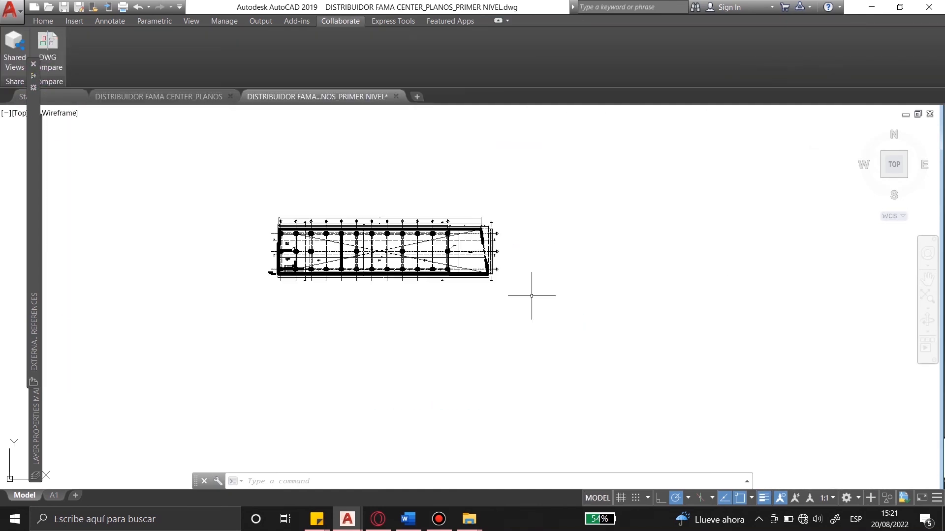
Attach the image FB_IMG_1657667722051.jpg with a full path and scale factor 1, just right of the first-floor plan.
scroll(553, 260, "up", 5)
left_click(74, 21)
left_click(212, 55)
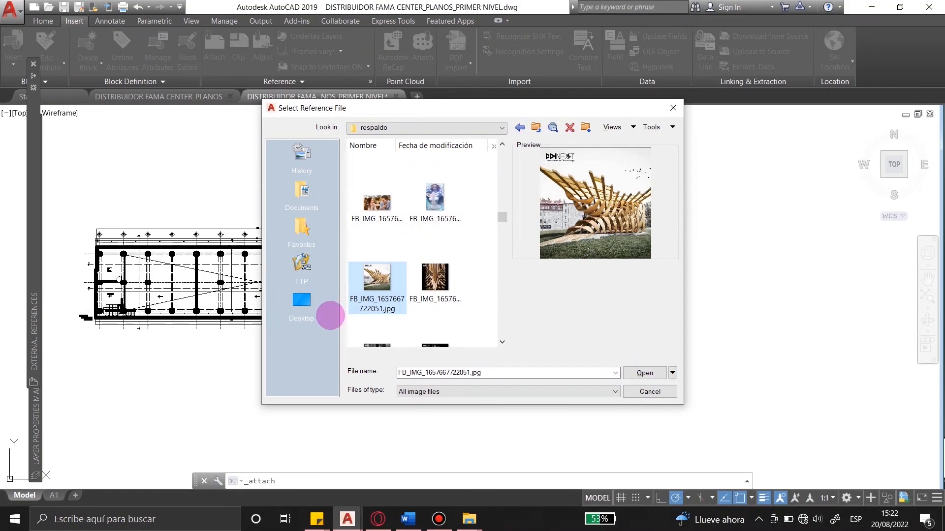
left_click(642, 373)
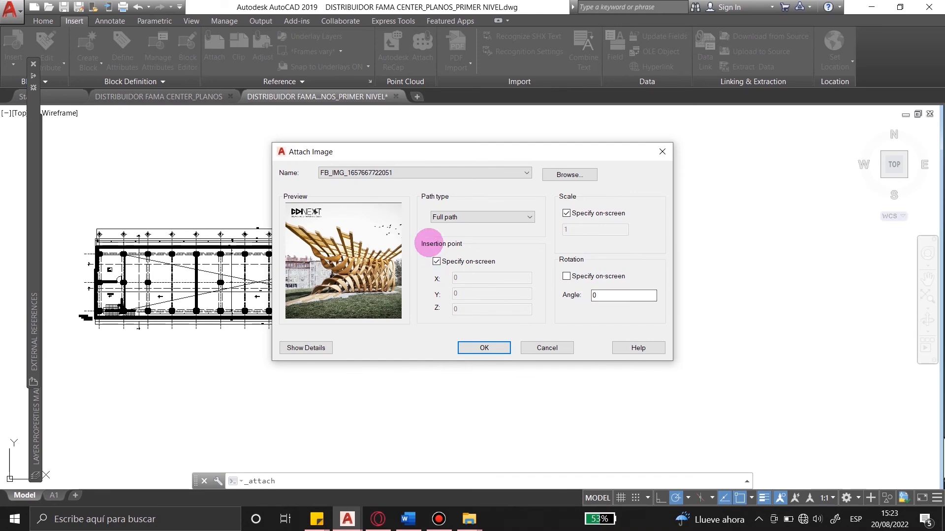
left_click(479, 348)
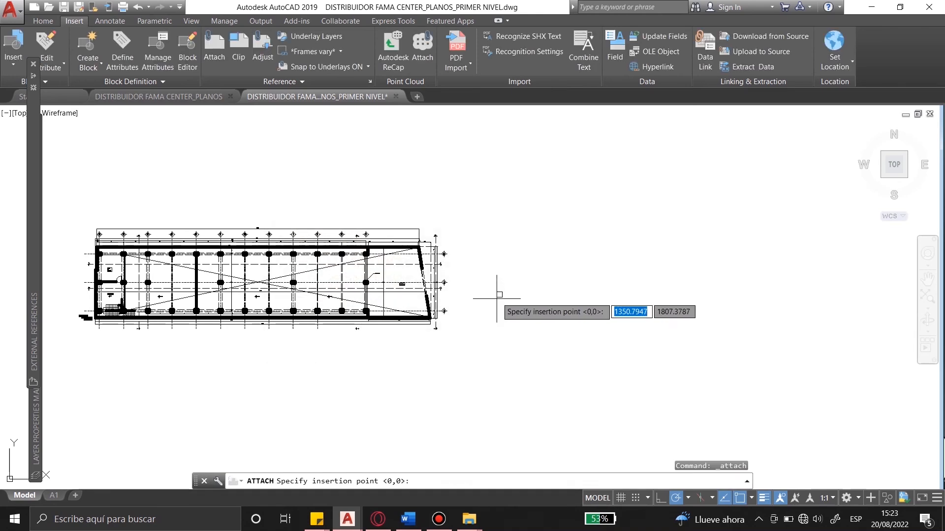
left_click(480, 316)
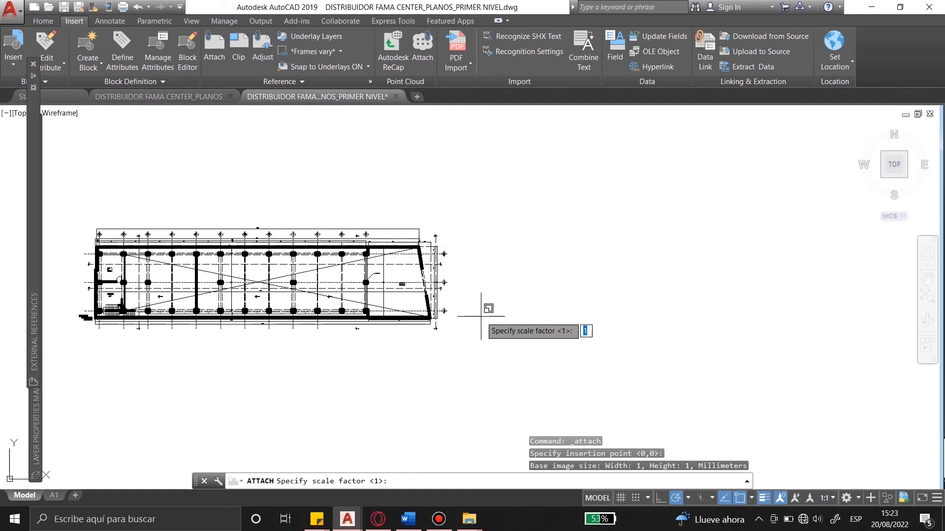
key("Return")
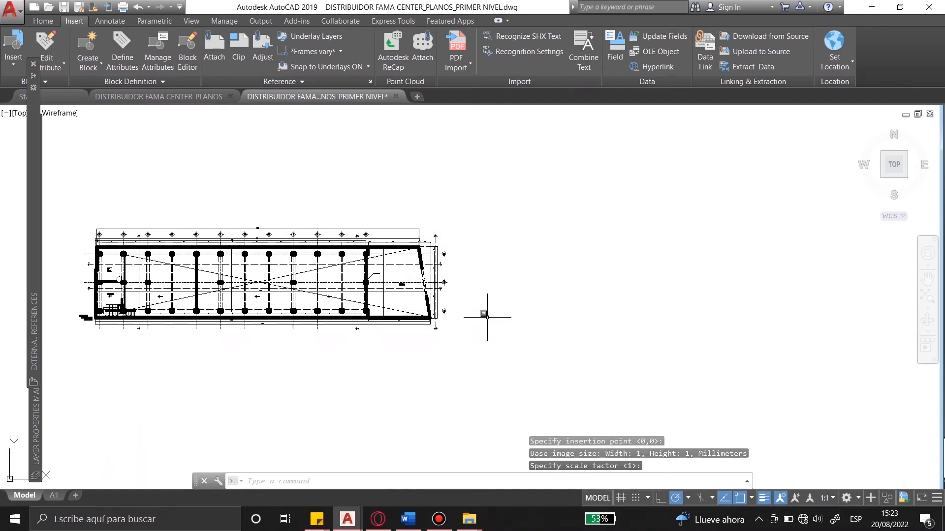
Enlarge the attached image by its corner to about the plan's height, and move it slightly down beside the plan.
left_click(497, 324)
left_click(478, 306)
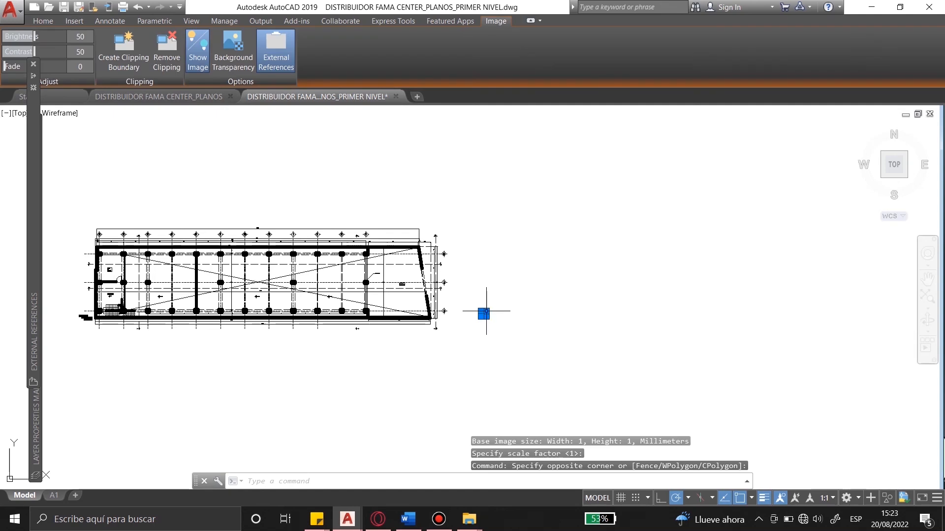
left_click(484, 314)
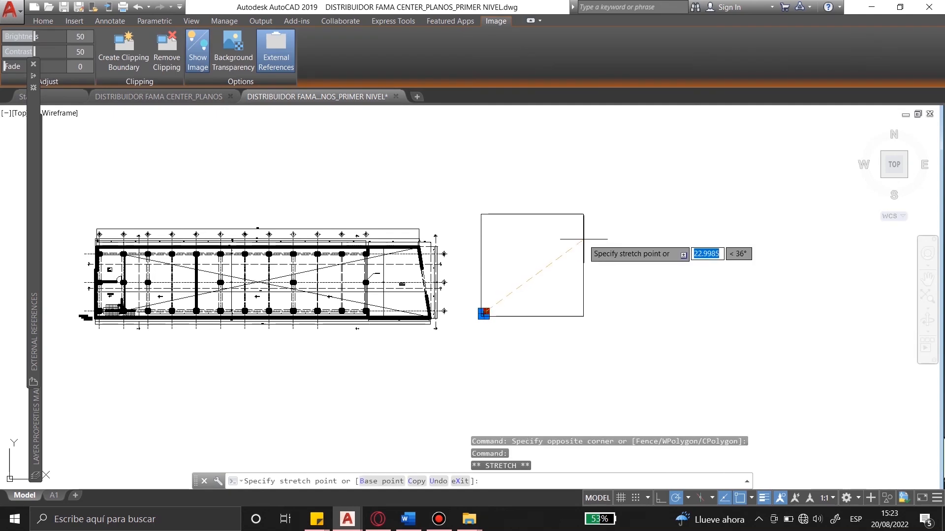
left_click(576, 250)
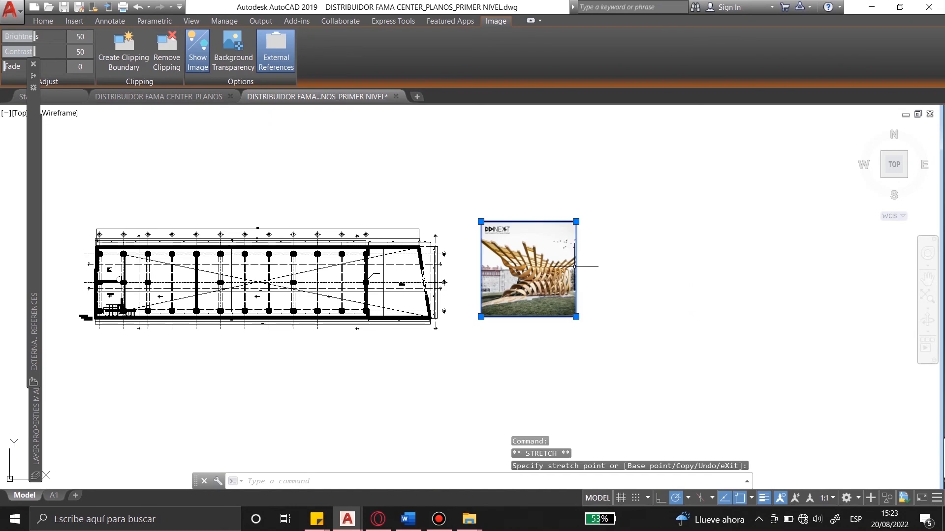
left_click(604, 288)
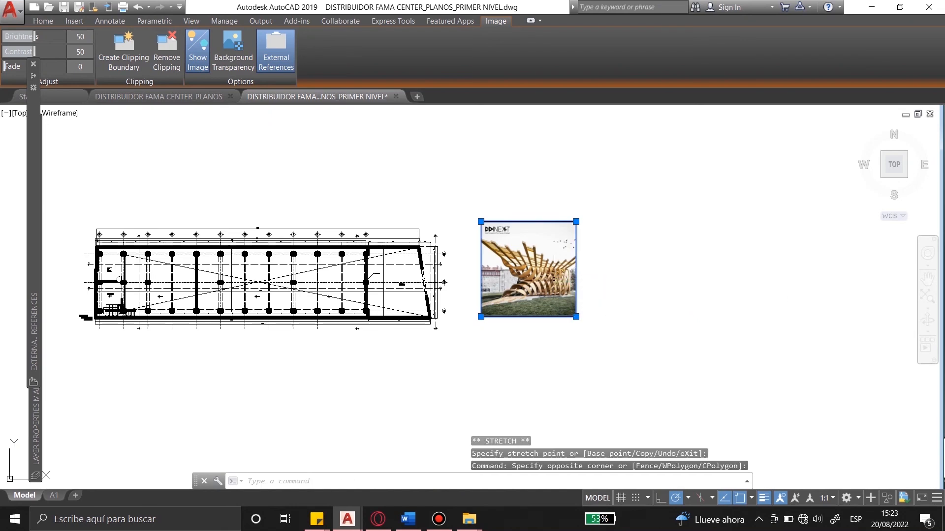
key("Return")
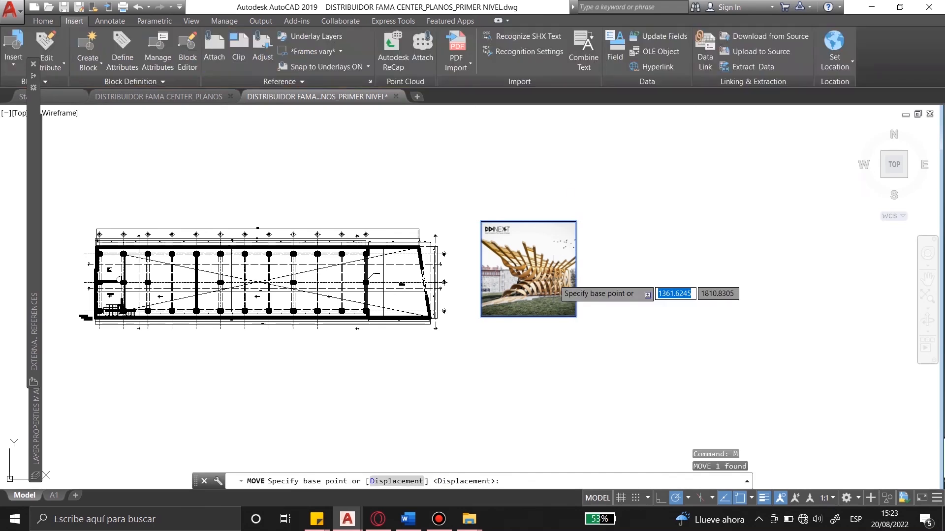
left_click(544, 355)
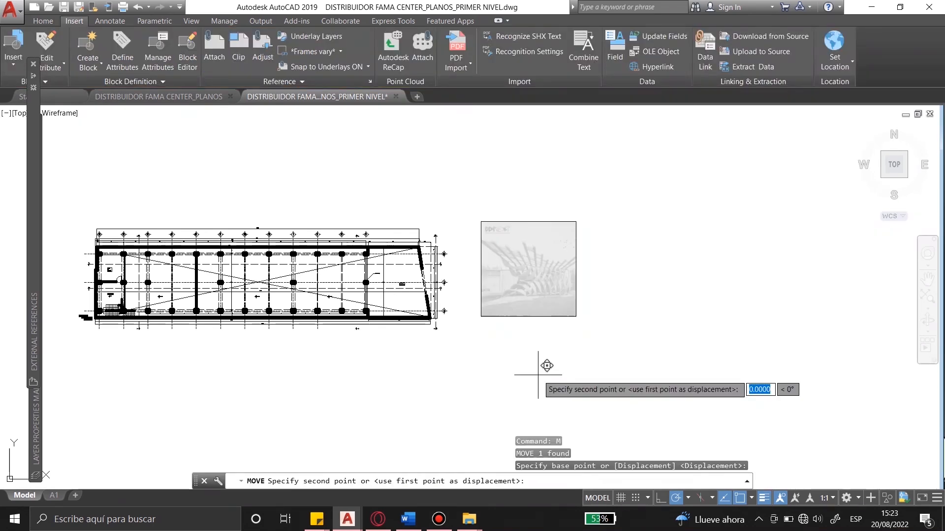
left_click(544, 364)
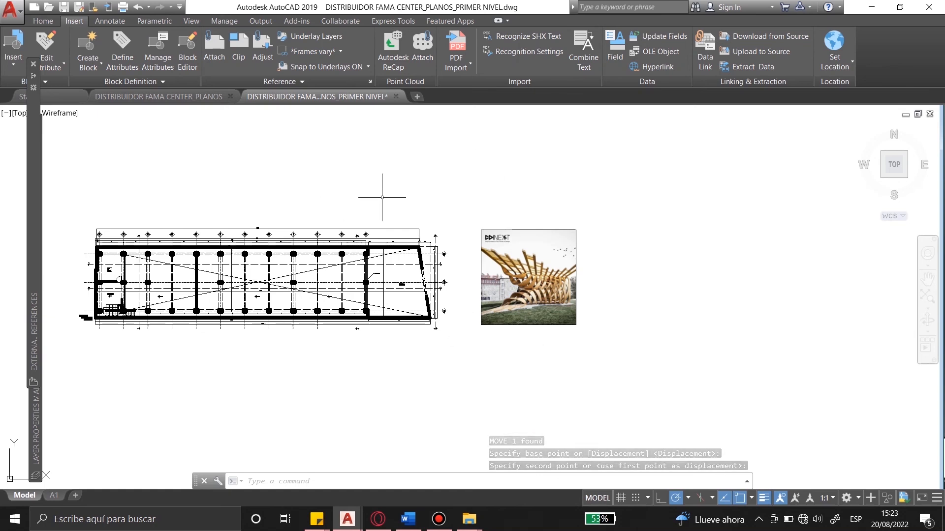
Save the drawing and copy DISTRIBUIDOR FAMA CENTER_PLANOS_PRIMER NIVEL.dwg from the PLANTAS ARQ 2 folder to PLANTAS ARQ 1.
left_click(64, 7)
left_click(469, 519)
left_click(506, 457)
left_click(469, 519)
left_click(440, 458)
left_click(812, 167)
left_click(446, 154)
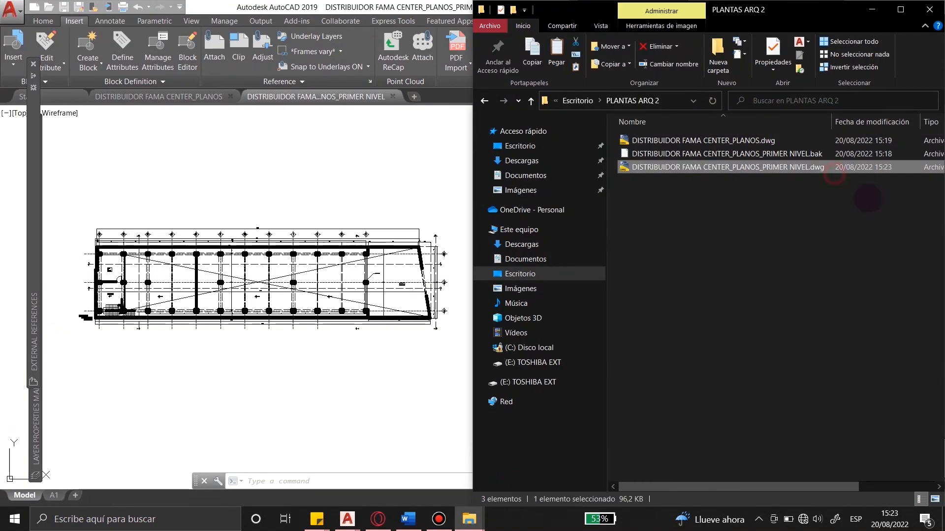
left_click_drag(778, 168, 258, 226, "ctrl")
Return to AutoCAD and attach DISTRIBUIDOR FAMA CENTER_PLANOS_PRIMER NIVEL.dwg as an overlay with a relative path in the DISTRIBUIDOR FAMA CENTER_PLANOS drawing.
left_click(347, 519)
left_click(159, 96)
left_click(214, 46)
left_click(438, 392)
left_click(431, 402)
double_click(379, 158)
left_click(518, 375)
scroll(591, 197, "up", 6)
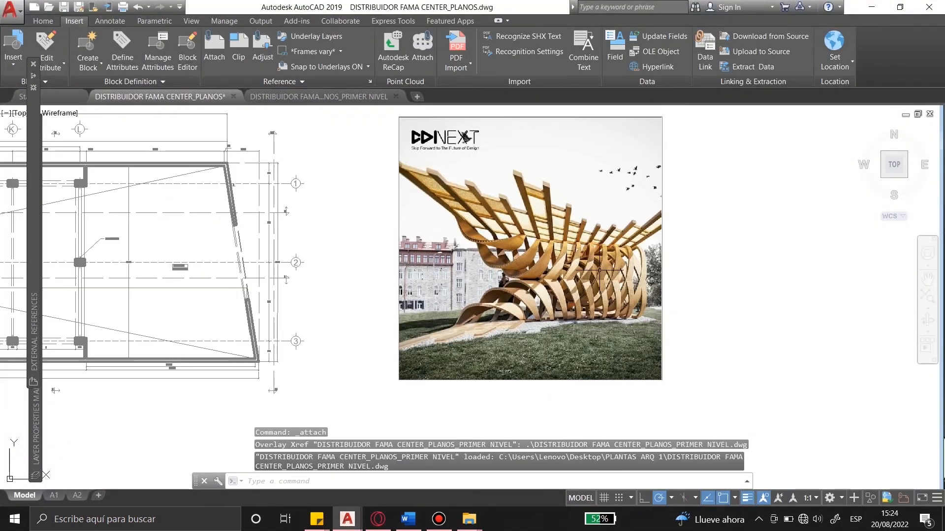
Select the overlaid PRIMER NIVEL reference and examine its nested JPG image's details and saved path in the External References palette.
scroll(605, 263, "down", 4)
left_click(649, 285)
left_click(550, 259)
left_click(248, 50)
left_click(378, 147)
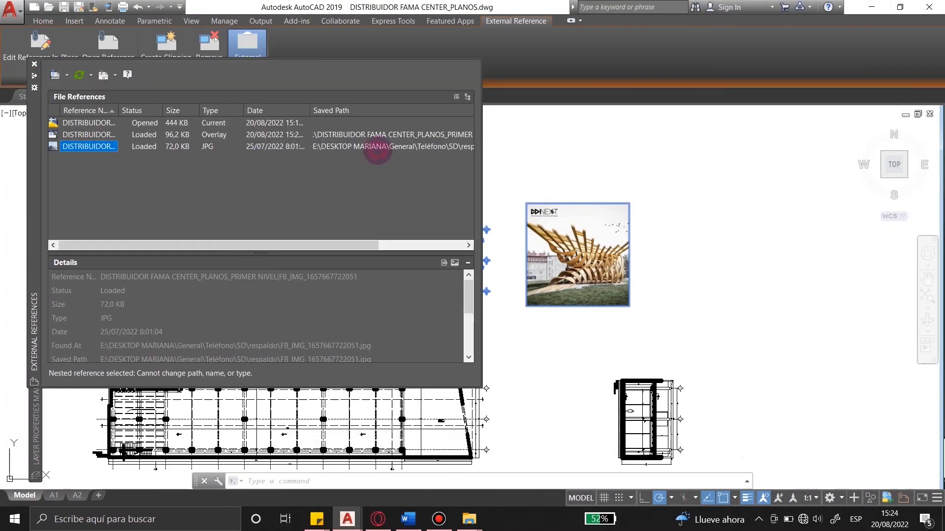
left_click_drag(317, 245, 402, 245)
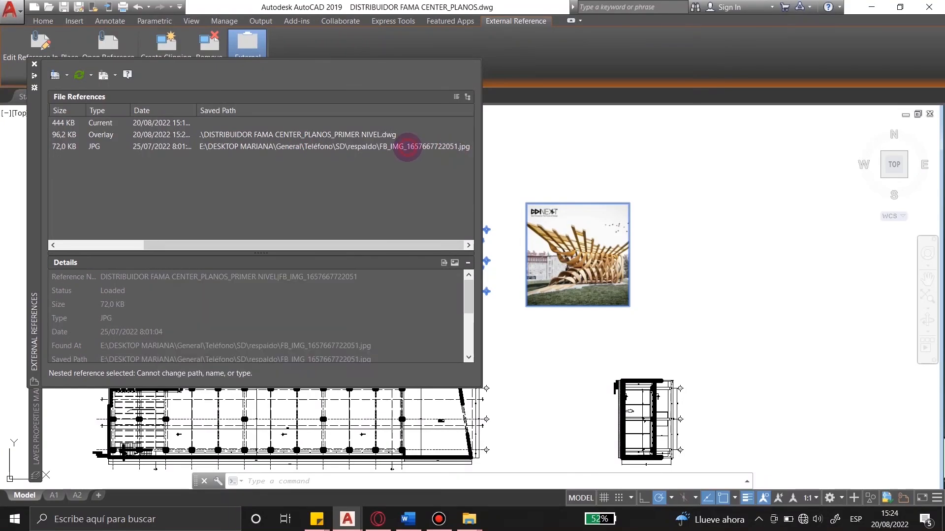
left_click_drag(307, 243, 179, 242)
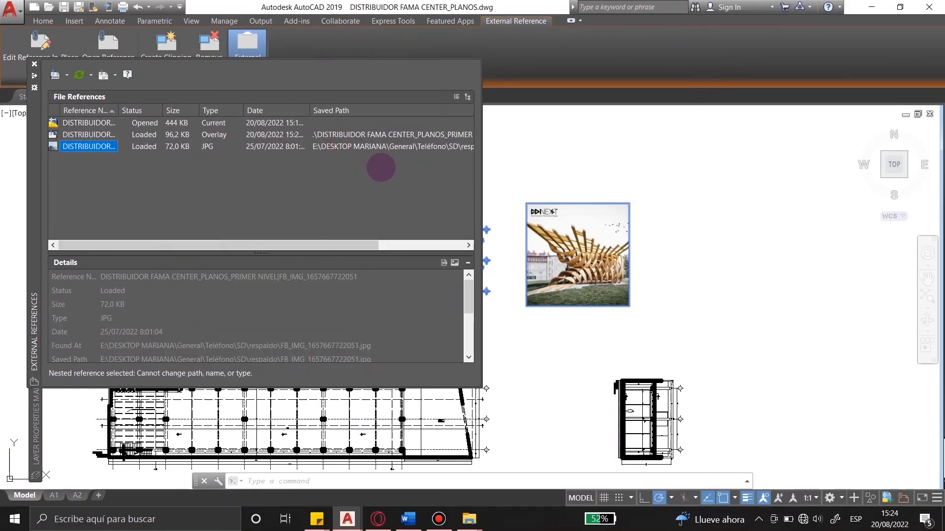
left_click_drag(358, 245, 428, 382)
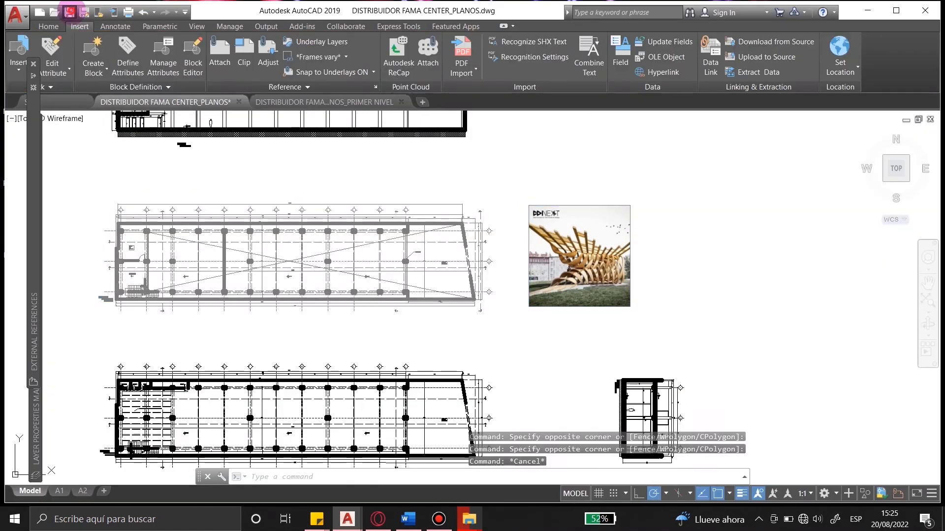
Close the PRIMER NIVEL drawing and reopen DISTRIBUIDOR FAMA CENTER_PLANOS from the recent documents.
left_click(400, 101)
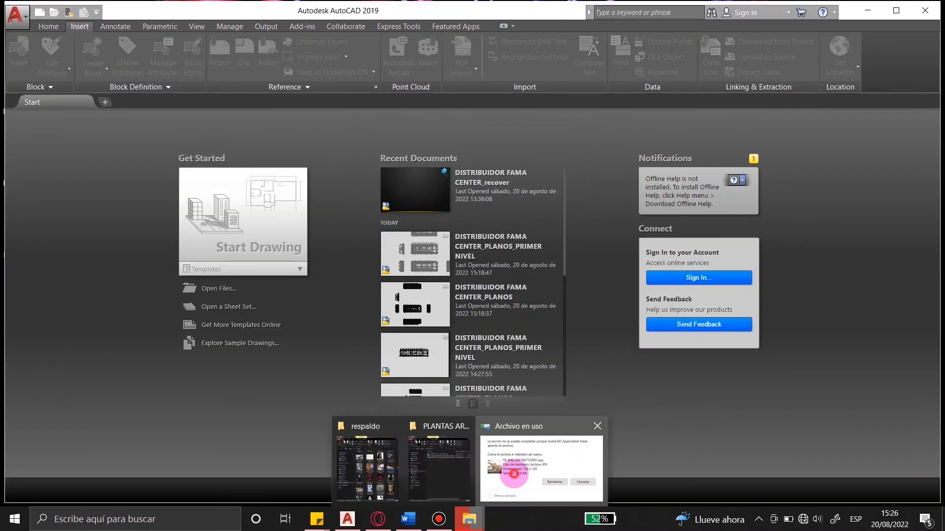
left_click(415, 297)
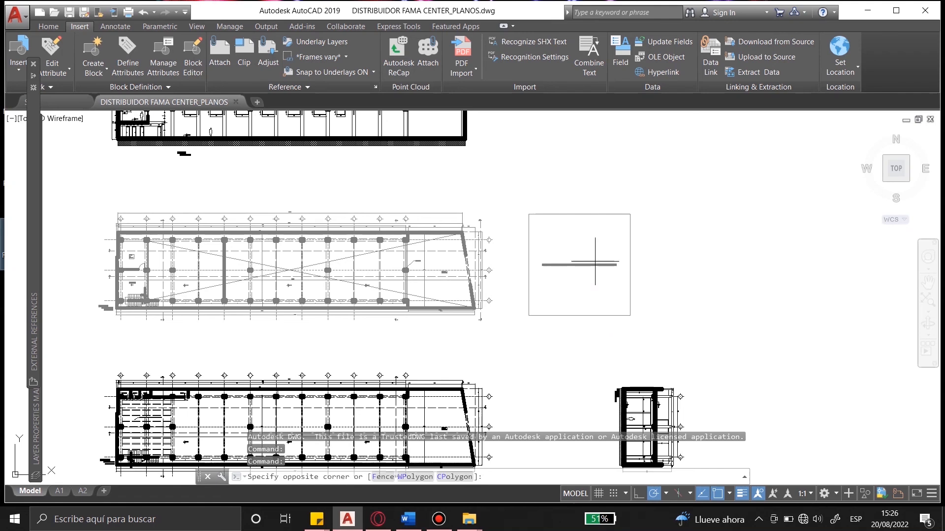
Select the PRIMER NIVEL reference and examine the file path shown inside the image frame beside the plan.
left_click(595, 261)
left_click(565, 305)
scroll(612, 289, "up", 6)
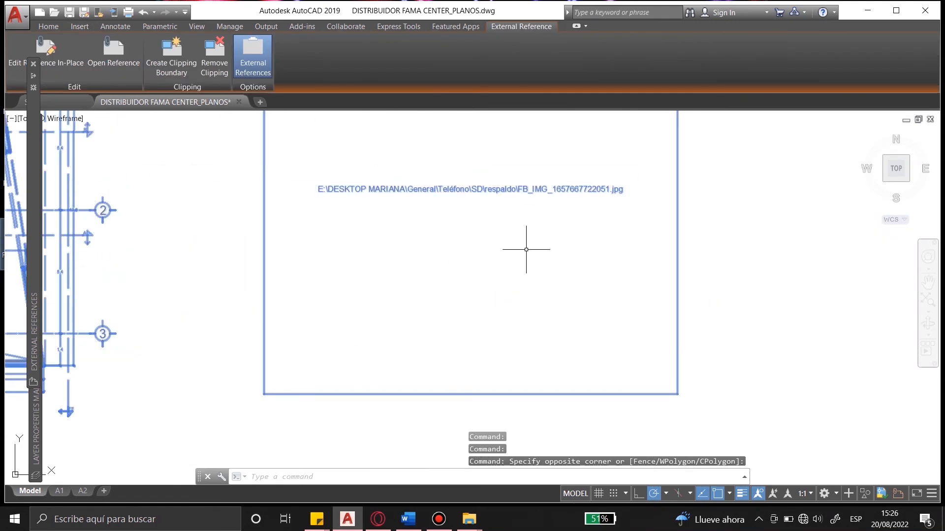
scroll(556, 322, "down", 4)
scroll(499, 283, "up", 4)
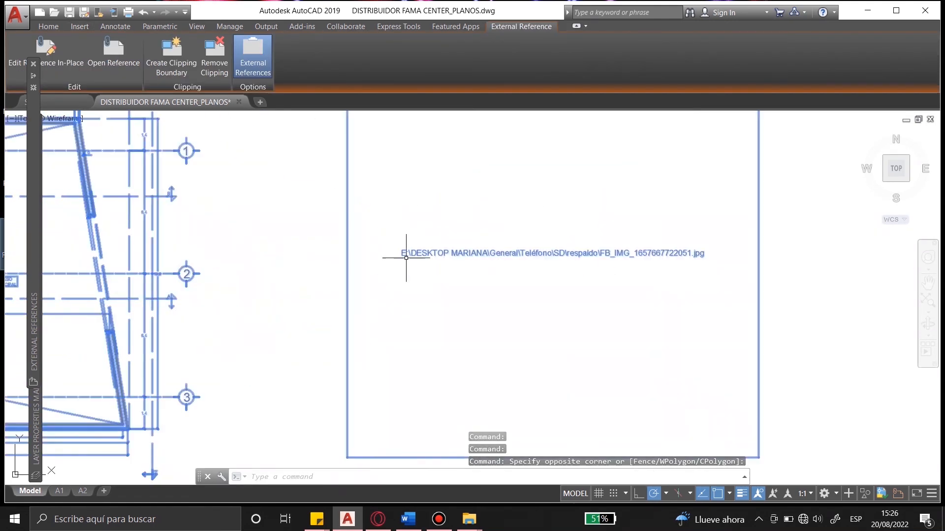
scroll(699, 288, "down", 5)
scroll(640, 247, "up", 2)
scroll(635, 263, "down", 2)
scroll(472, 301, "up", 2)
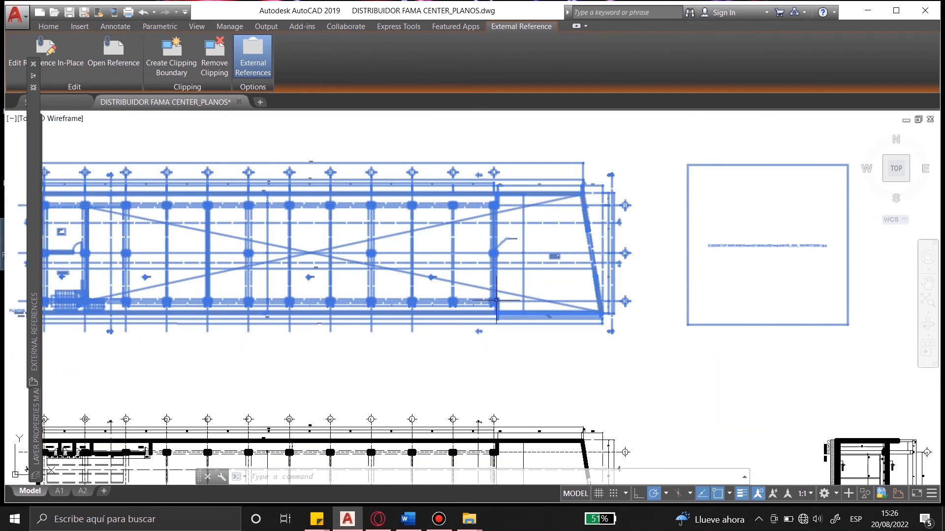
Detach the DISTRIBUIDOR FAMA CENTER_PLANOS_PRIMER NIVEL reference from the DISTRIBUIDOR FAMA CENTER_PLANOS drawing.
mouse_move(33, 75)
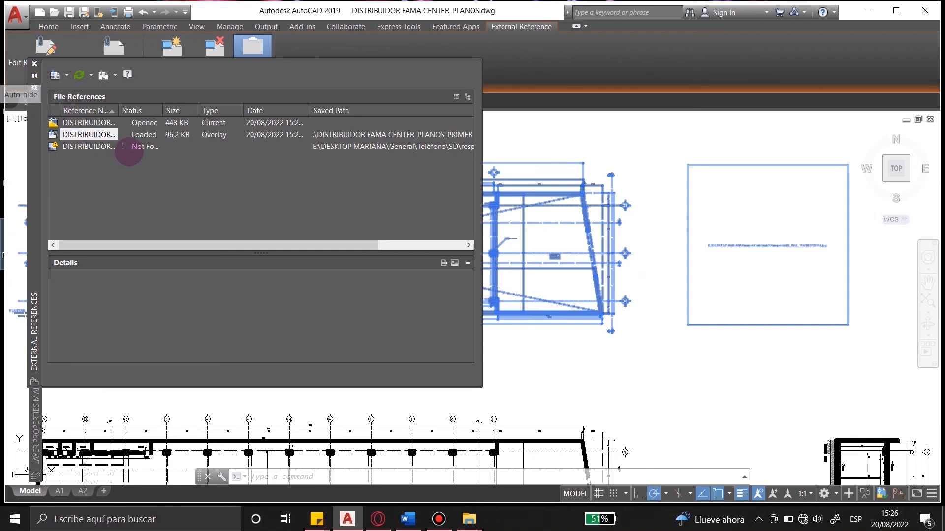
right_click(103, 146)
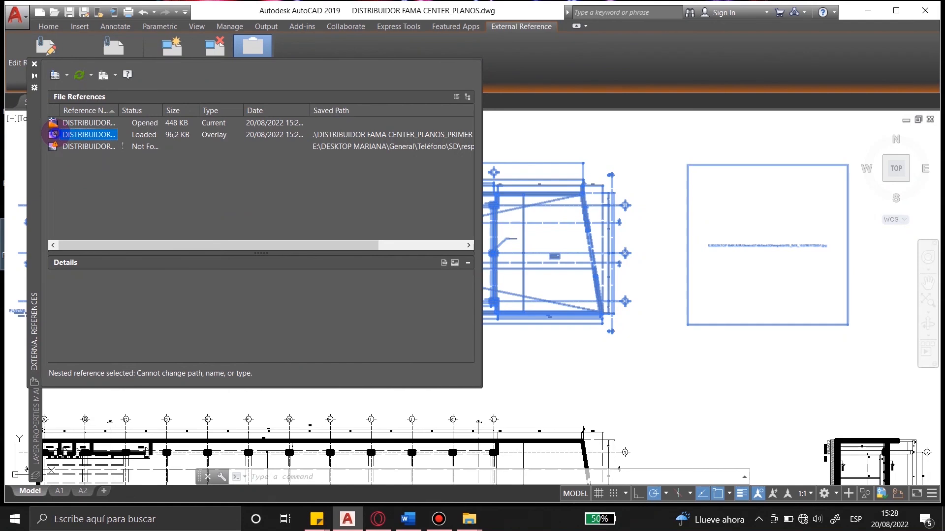
right_click(56, 135)
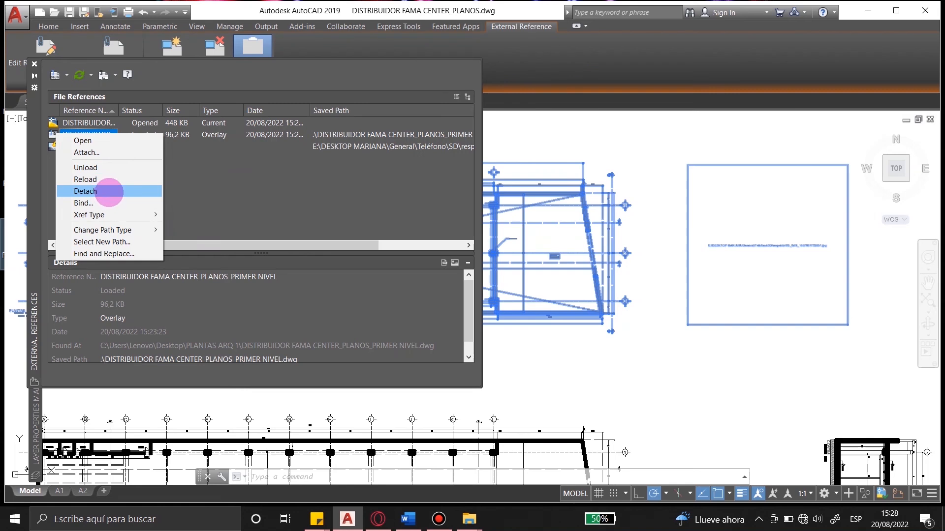
left_click(107, 195)
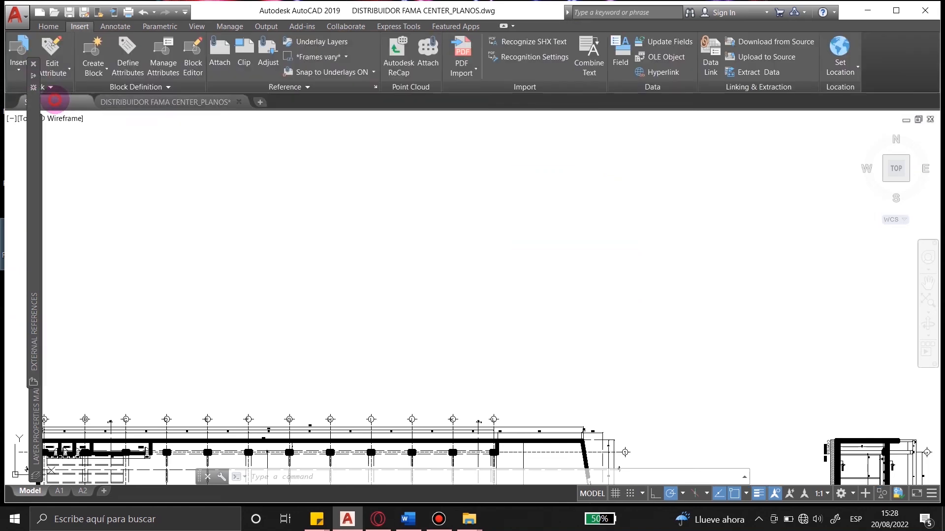
Open the recent PRIMER NIVEL drawing, repath its image reference to FB_IMG_1657667722051.jpg on the Desktop, and collapse the External References palette.
left_click(54, 100)
left_click(494, 298)
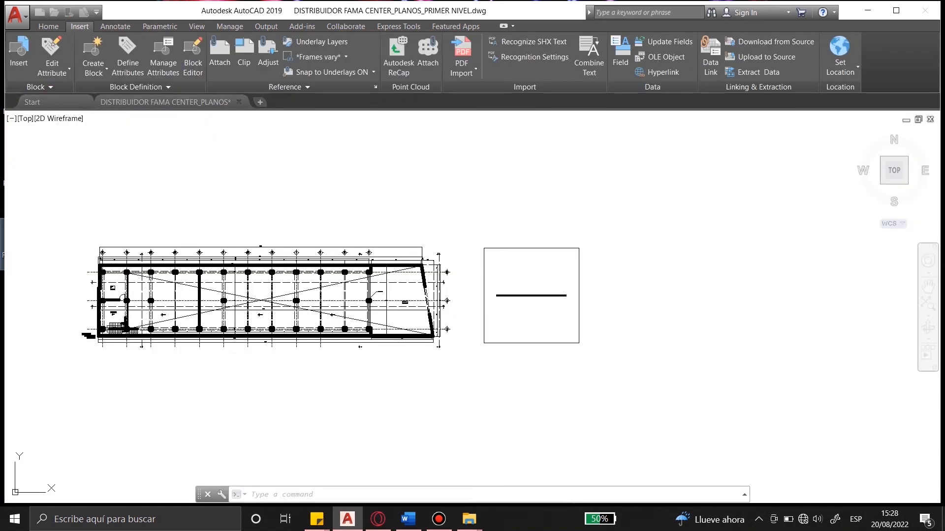
left_click(431, 244)
right_click(70, 134)
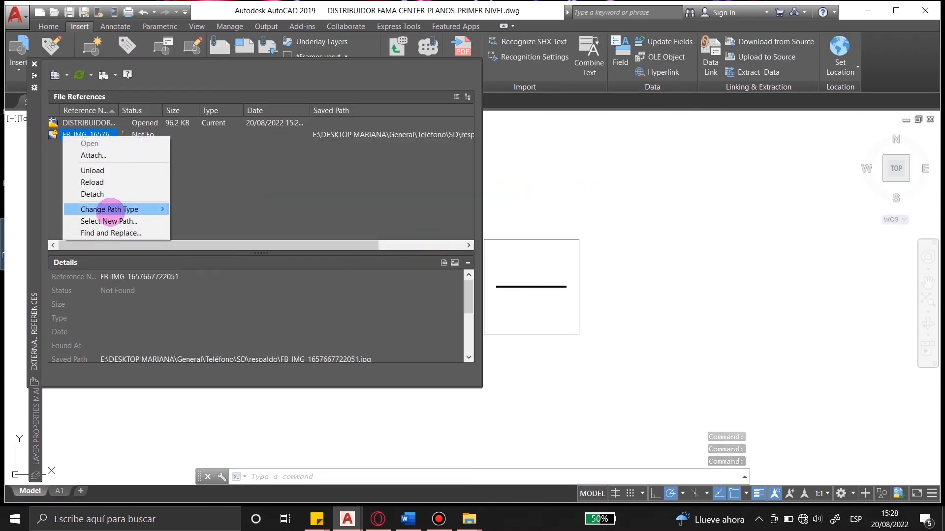
left_click(123, 221)
left_click(384, 264)
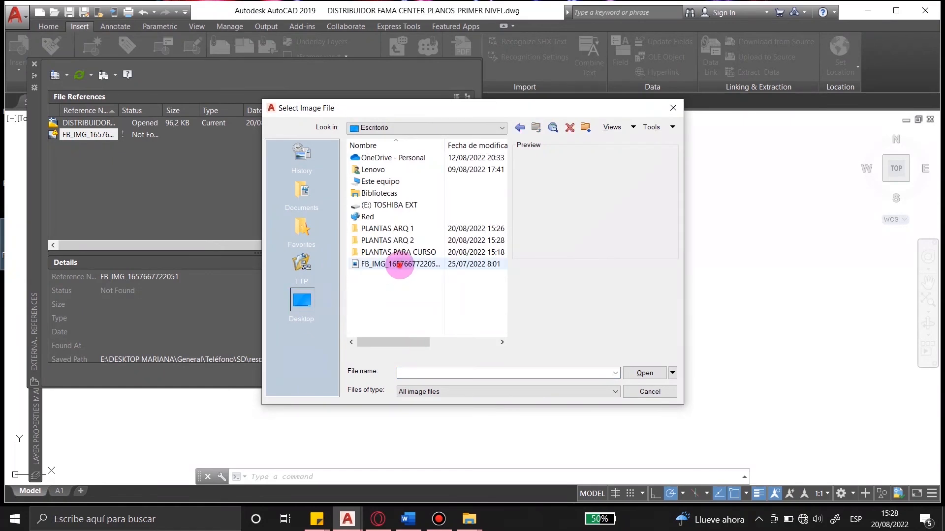
left_click(644, 373)
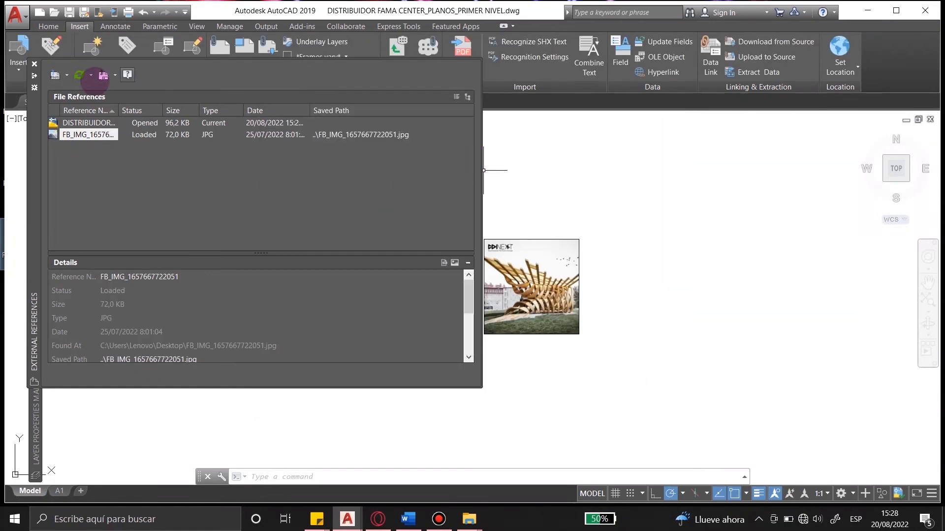
left_click(34, 76)
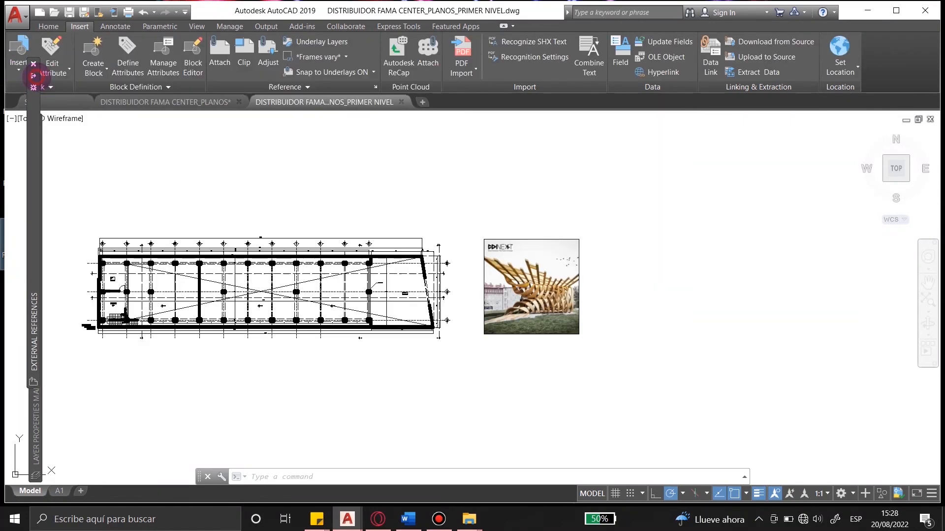
Save the PRIMER NIVEL drawing and package it with its dependencies through eTransmit, using the Standard setup, as a zip on the Desktop.
scroll(542, 216, "down", 2)
scroll(512, 226, "up", 2)
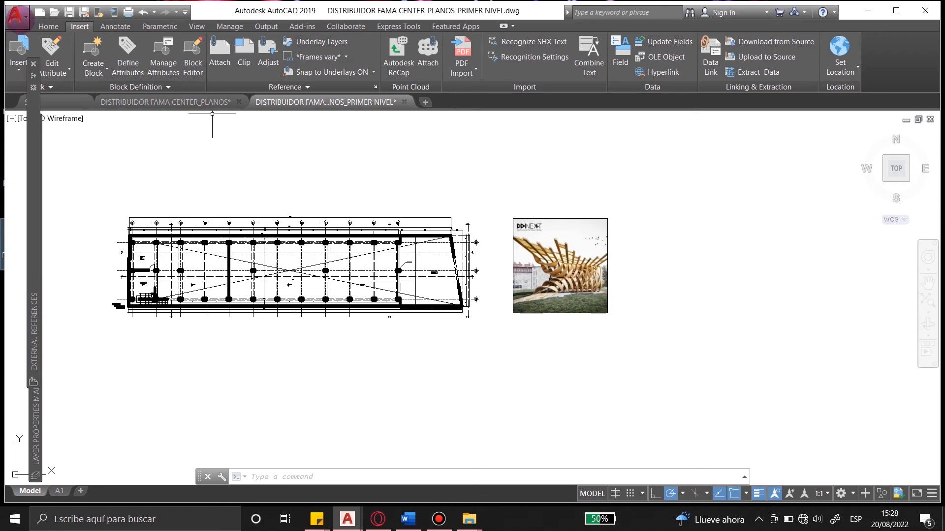
left_click(17, 17)
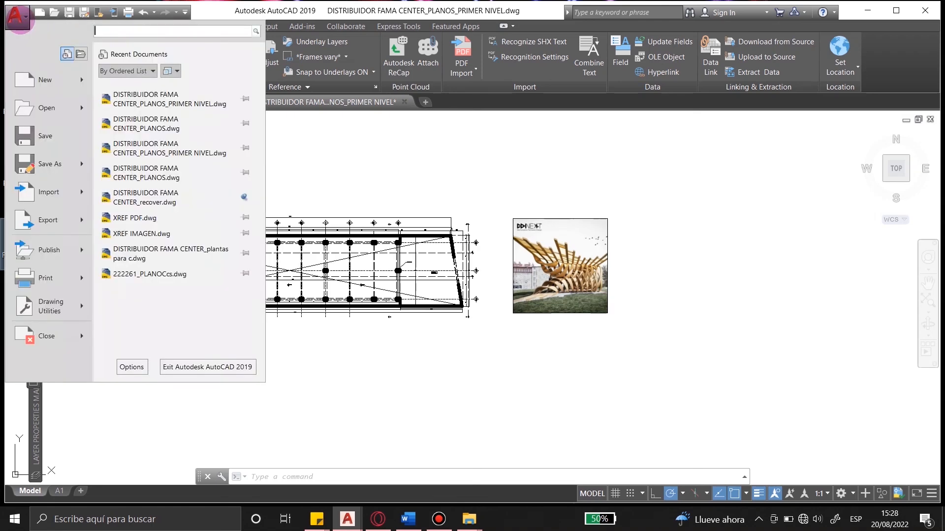
left_click(87, 252)
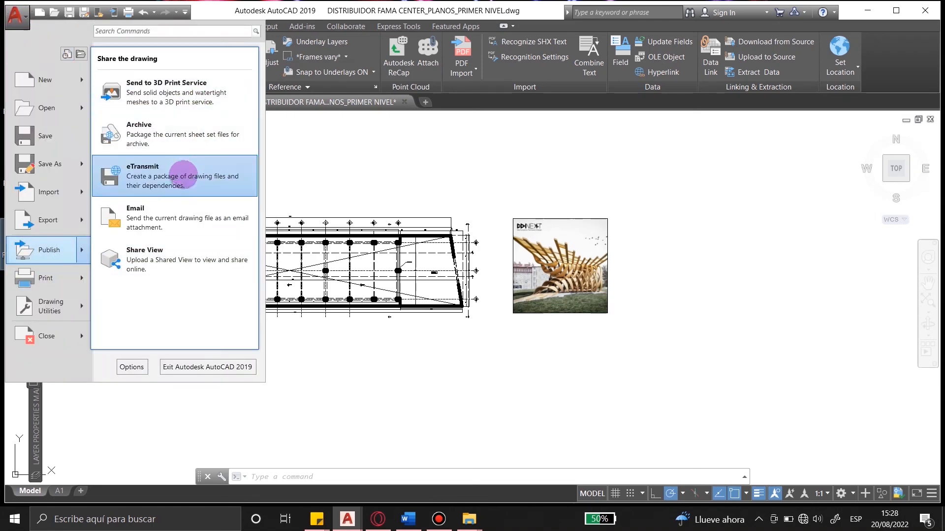
left_click(167, 179)
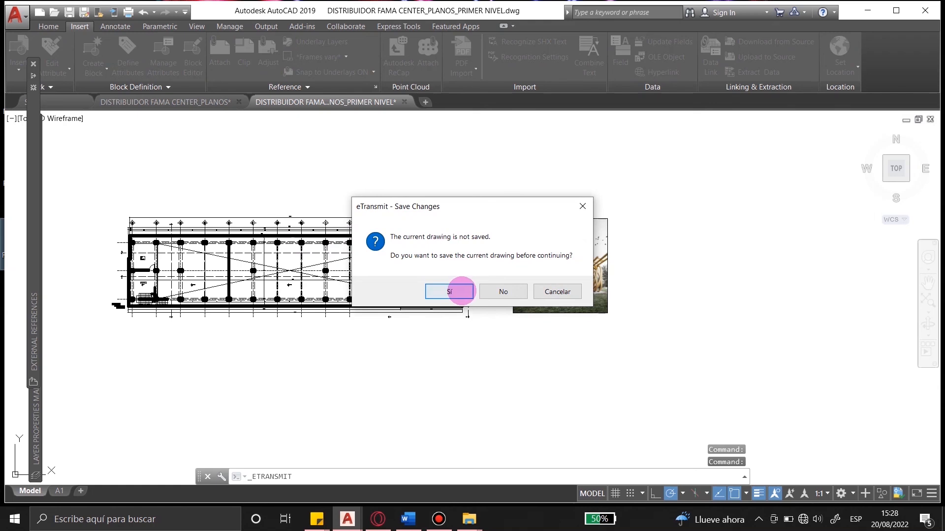
left_click(455, 291)
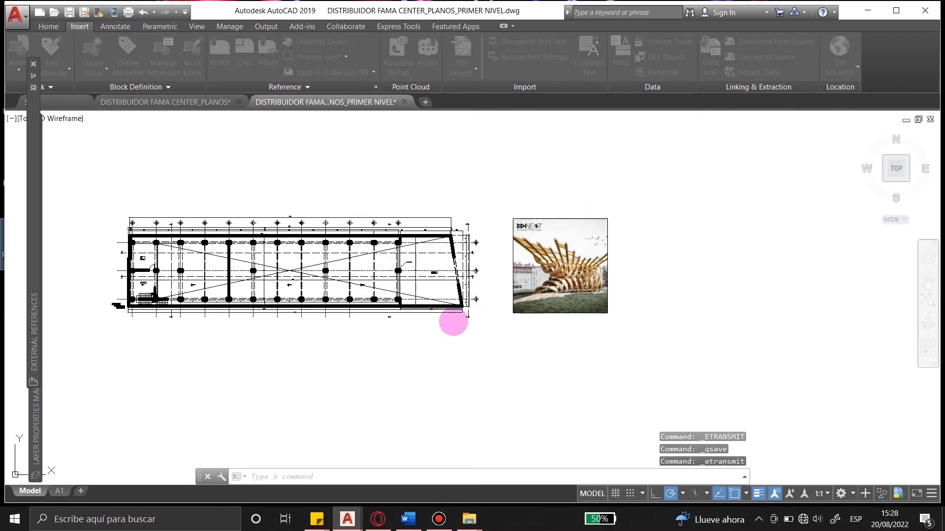
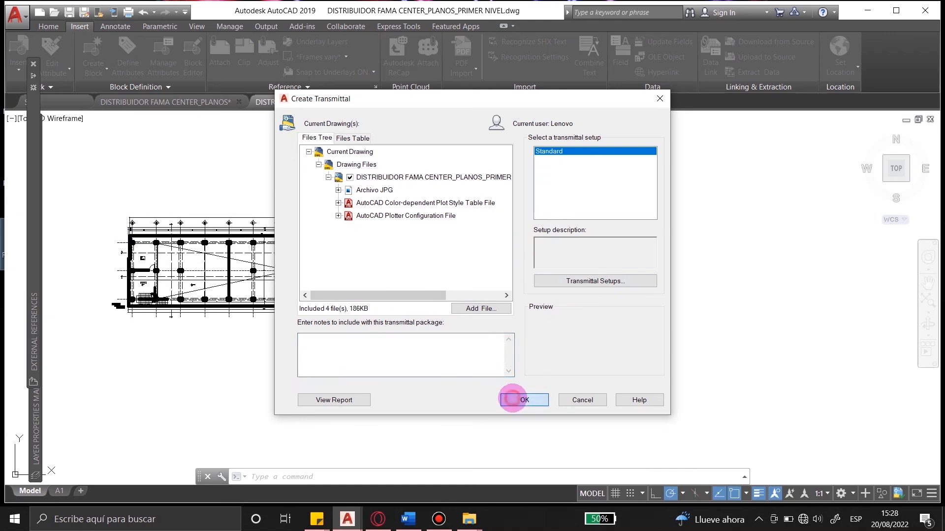
left_click(511, 398)
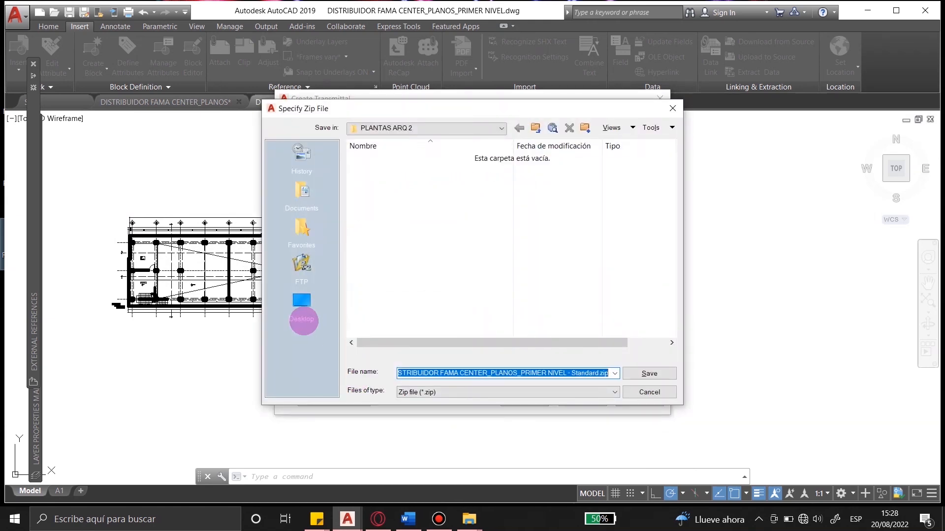
left_click(305, 305)
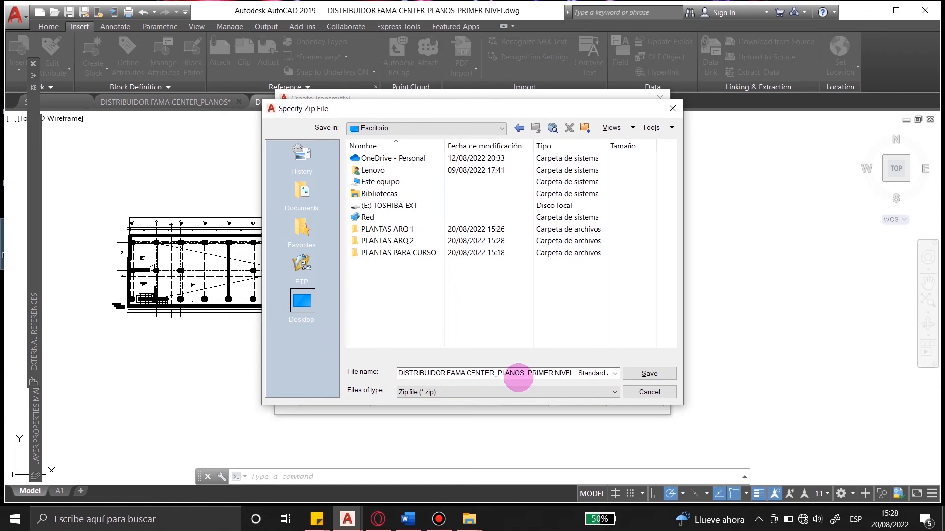
left_click(634, 373)
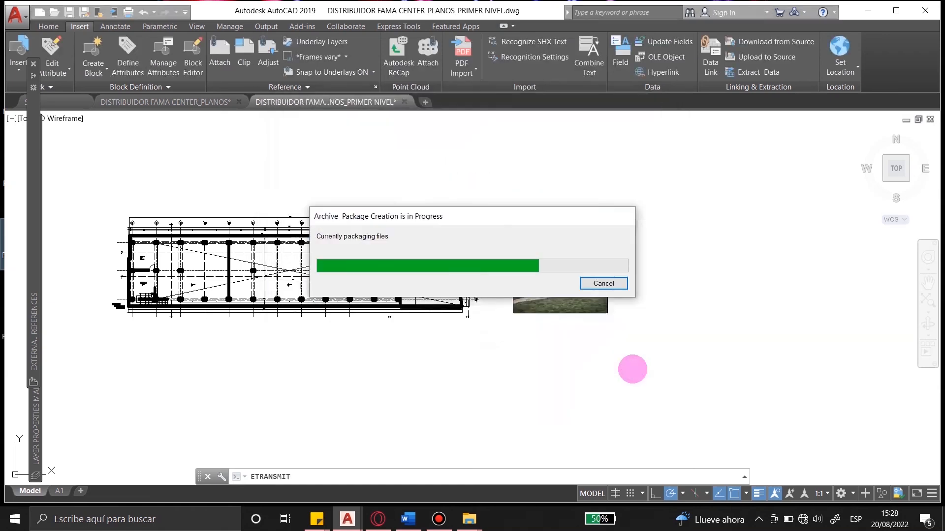
Switch to File Explorer and move the new transmittal zip from the Escritorio folder into PLANTAS ARQ 1.
left_click(469, 519)
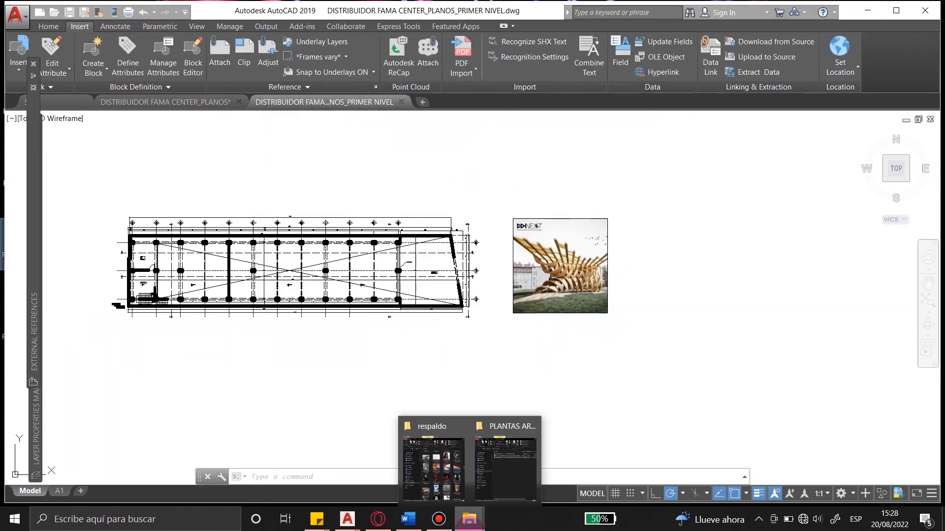
left_click(433, 470)
left_click(48, 274)
left_click(180, 180)
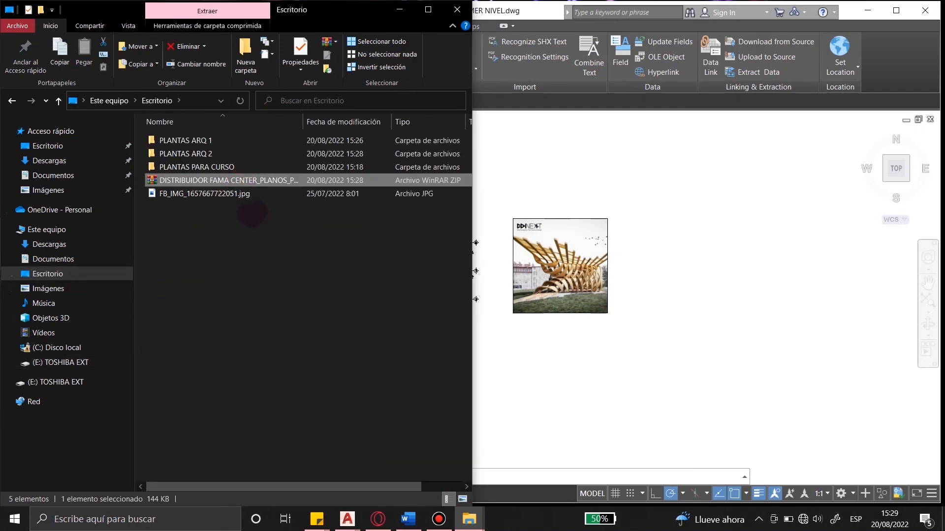
key("ctrl+x")
double_click(207, 141)
key("ctrl+v")
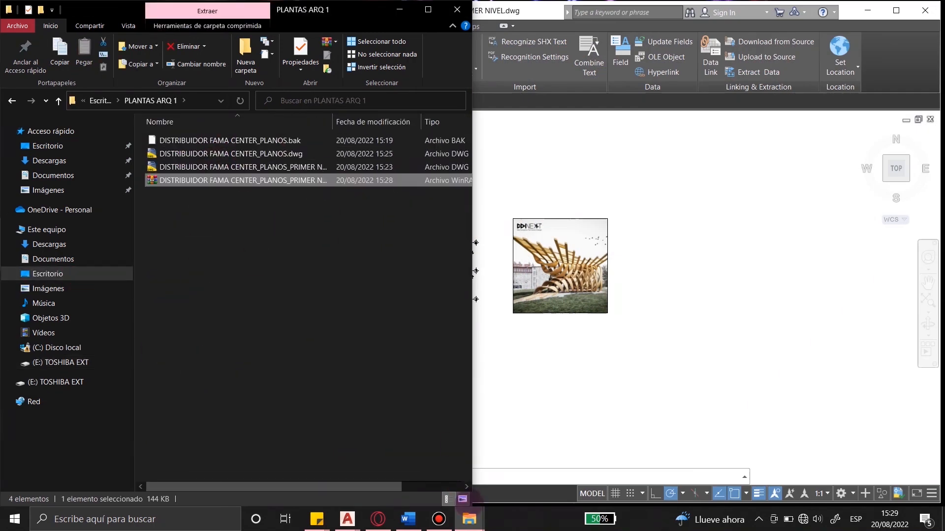
Show the PLANTAS ARQ 2 folder alongside and extract the transmittal zip in the PLANTAS ARQ 1 folder.
left_click(469, 520)
left_click(507, 470)
left_click(719, 256)
right_click(212, 180)
left_click(74, 225)
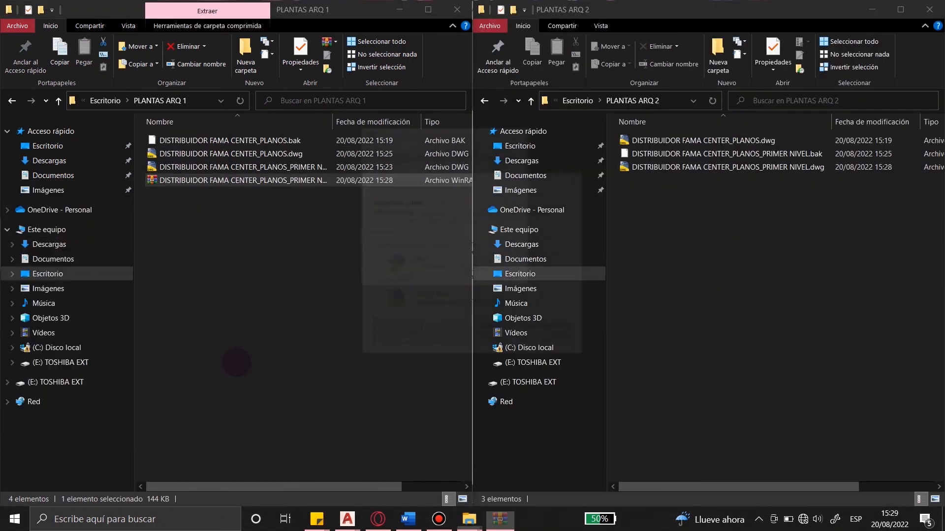
left_click(446, 329)
Switch to AutoCAD and attach the PRIMER NIVEL drawing to DISTRIBUIDOR FAMA CENTER_PLANOS as an Overlay reference with a relative path.
left_click(348, 519)
scroll(385, 207, "down", 3)
left_click(219, 54)
mouse_move(501, 187)
left_mouse_down()
mouse_move(507, 232)
mouse_move(512, 186)
left_mouse_up()
left_click(377, 339)
left_click(638, 374)
left_click(525, 375)
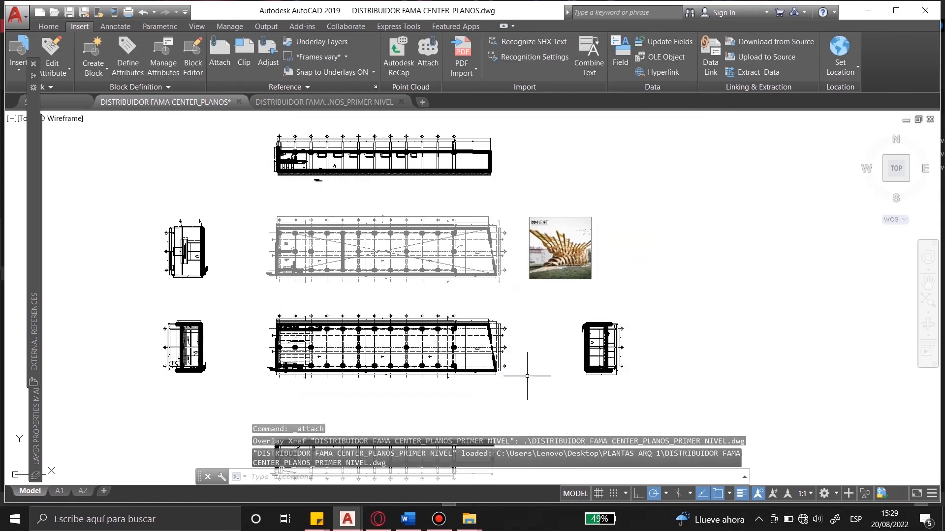
Check the overlaid plan and its image by selecting the reference, and undo the overlay attachment.
scroll(599, 250, "up", 4)
left_click(606, 291)
left_click(529, 258)
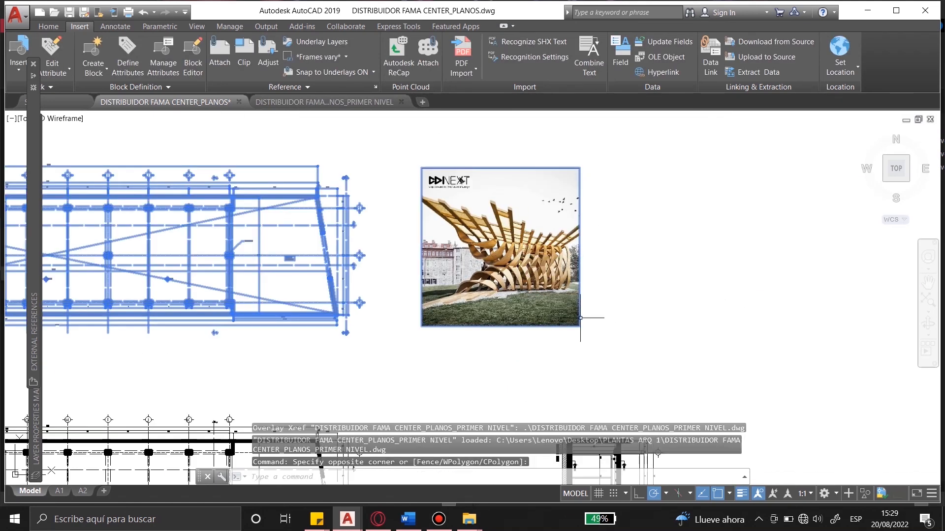
scroll(662, 282, "down", 1)
key("Escape")
scroll(662, 276, "down", 3)
middle_click_drag(662, 282, 617, 253)
key("ctrl+z")
key("ctrl+z")
Attach the PRIMER NIVEL drawing as an Attachment reference with a relative path, scale 1 and insertion point 0,0,0.
left_click(219, 52)
left_click_drag(503, 181, 503, 218)
double_click(388, 299)
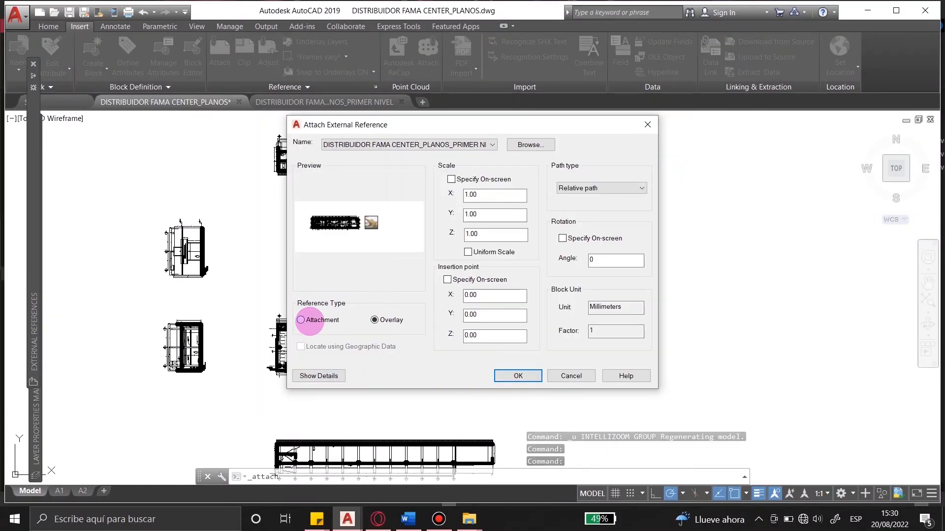
left_click(335, 323)
left_click(517, 376)
Open the attached PRIMER NIVEL reference for in-place editing and save the reference changes back.
scroll(365, 280, "up", 4)
middle_click_drag(461, 262, 430, 277)
left_click(429, 278)
scroll(356, 221, "down", 2)
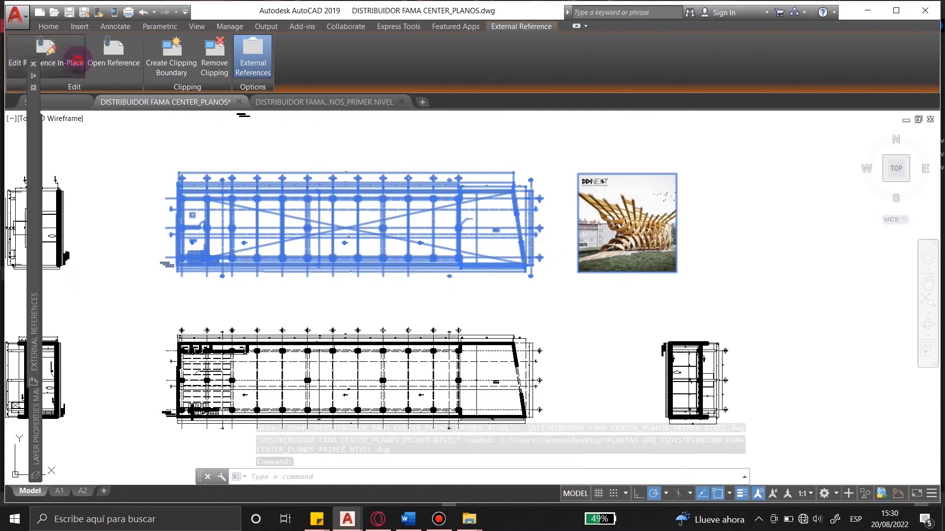
left_click(20, 59)
left_click(463, 349)
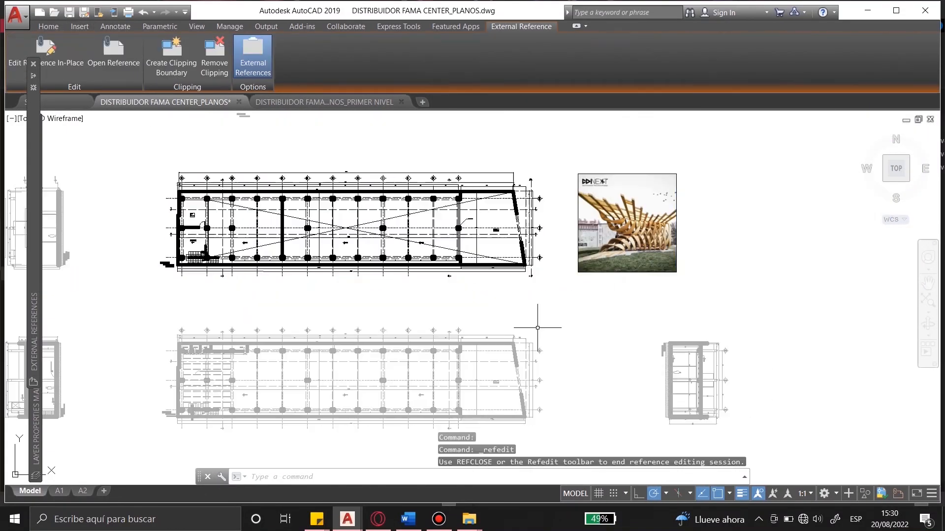
left_click(292, 57)
left_click(489, 301)
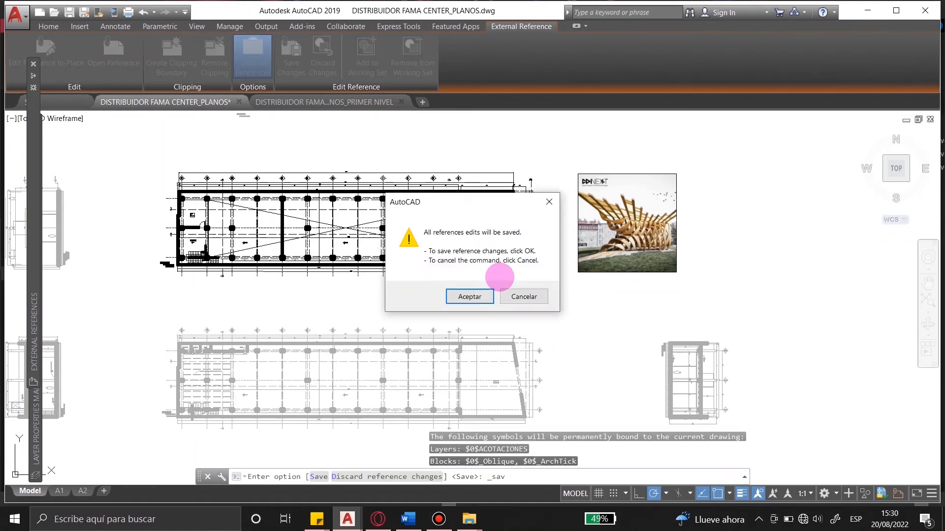
scroll(586, 218, "down", 4)
middle_click_drag(525, 311, 482, 339)
scroll(602, 306, "up", 2)
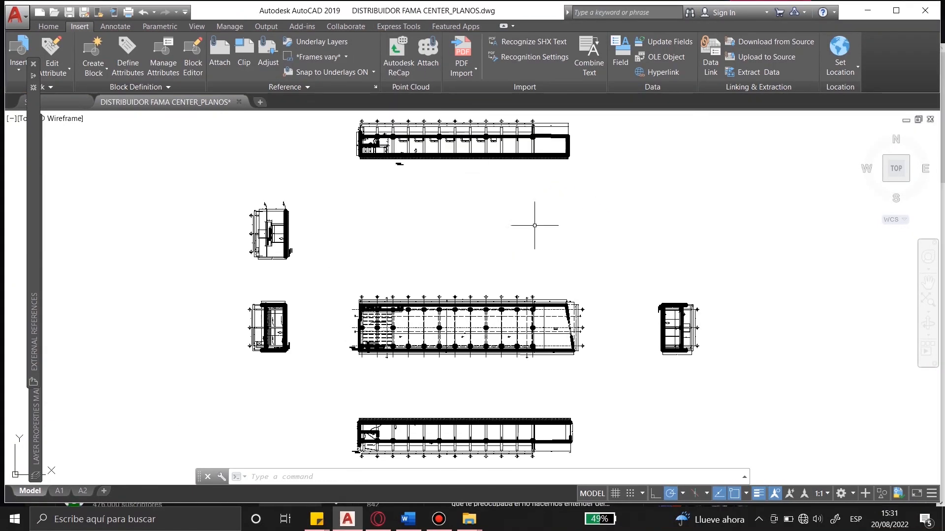
Examine the rotated section and elevation drawings placed on either side of the floor plan.
scroll(550, 207, "down", 2)
scroll(397, 213, "up", 2)
left_click(282, 169)
left_click(396, 375)
left_click(707, 243)
left_click(799, 351)
scroll(717, 315, "up", 3)
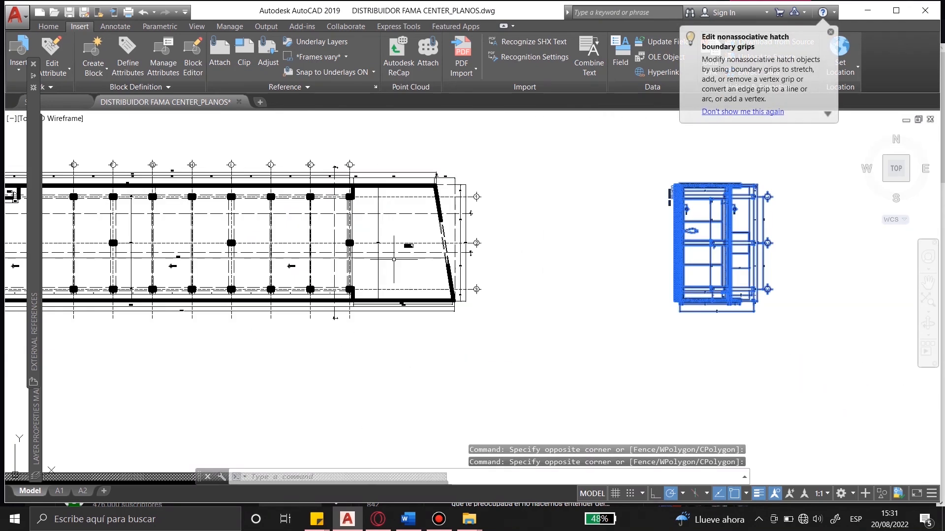
scroll(684, 188, "up", 2)
scroll(683, 188, "up", 1)
scroll(590, 212, "down", 3)
scroll(491, 232, "up", 2)
scroll(492, 232, "down", 1)
scroll(491, 232, "up", 3)
scroll(612, 376, "down", 3)
scroll(723, 316, "up", 3)
scroll(545, 309, "down", 3)
scroll(768, 246, "down", 3)
scroll(344, 276, "up", 4)
scroll(315, 315, "up", 3)
scroll(414, 351, "down", 6)
key("Escape")
scroll(416, 228, "down", 3)
scroll(721, 234, "up", 3)
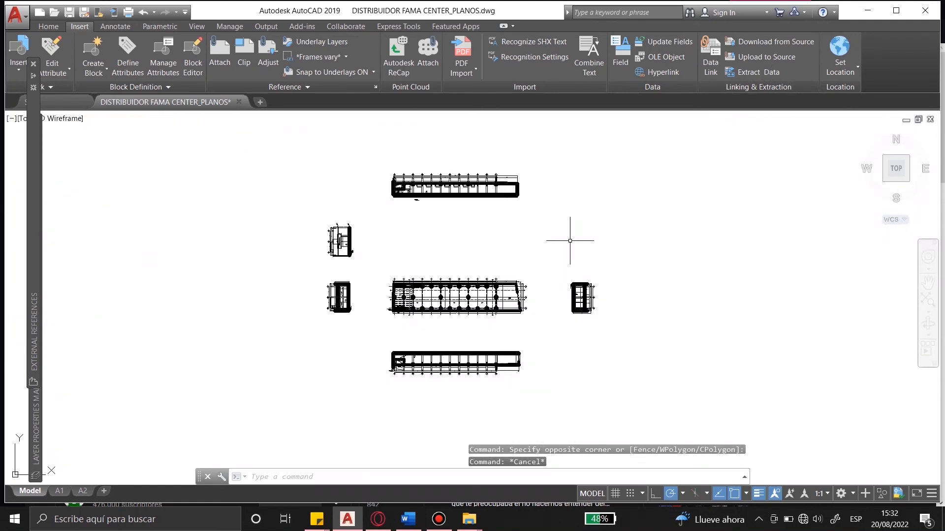
scroll(534, 241, "down", 3)
scroll(413, 245, "up", 3)
scroll(478, 290, "up", 1)
scroll(468, 276, "down", 1)
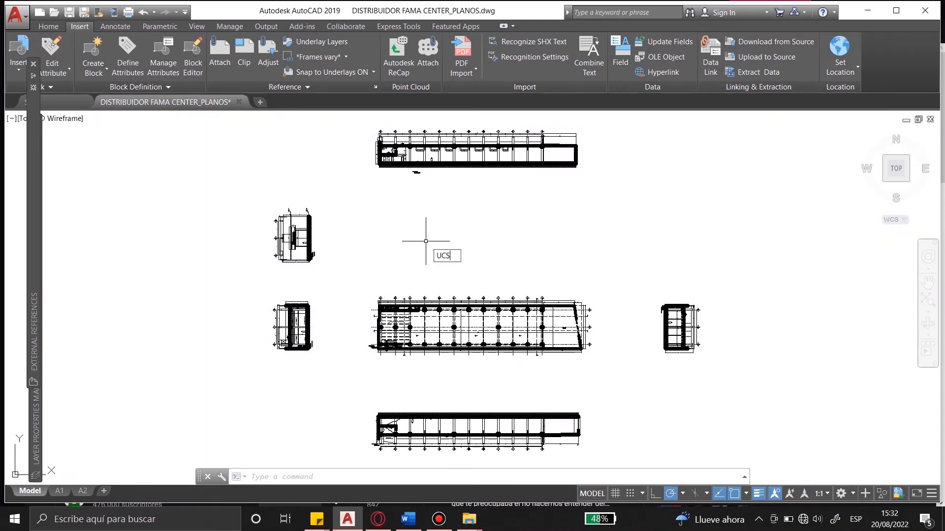
Set the user coordinate system to World with the UCS command.
type("S")
key("Return")
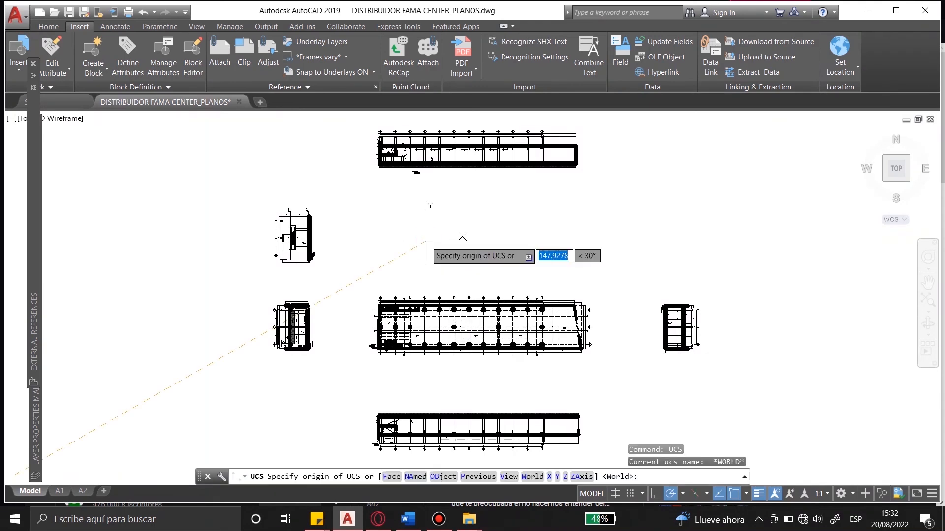
left_click(533, 477)
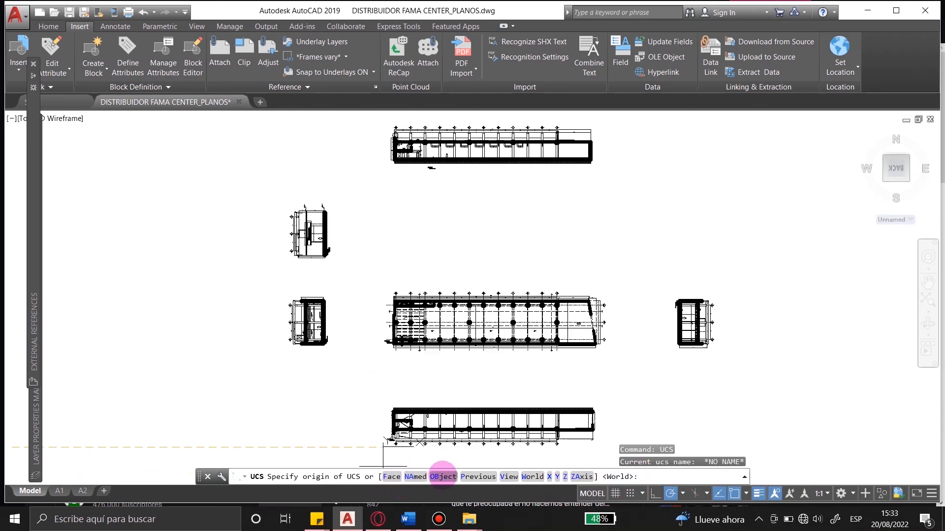
Align the UCS by the Object option to the ground hatch along the base of the rotated section C-C'.
left_click(443, 476)
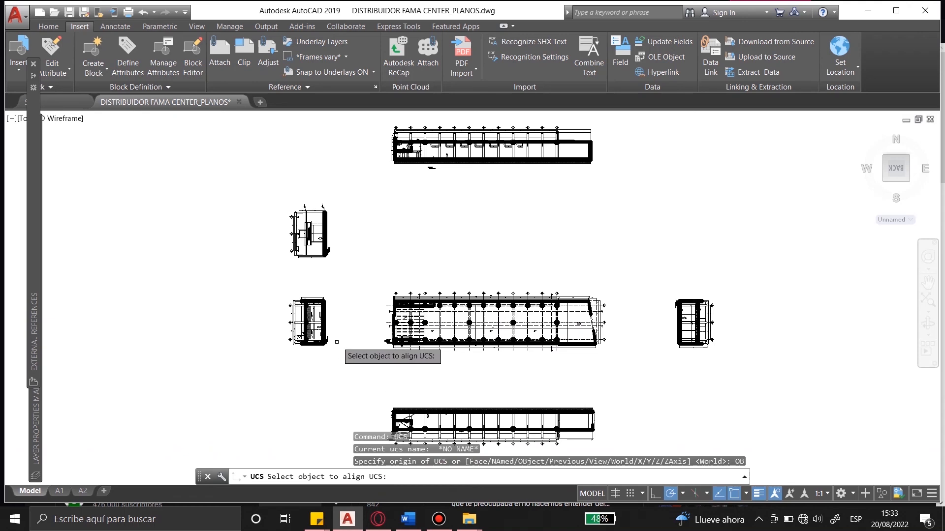
scroll(276, 336, "up", 6)
scroll(486, 365, "up", 6)
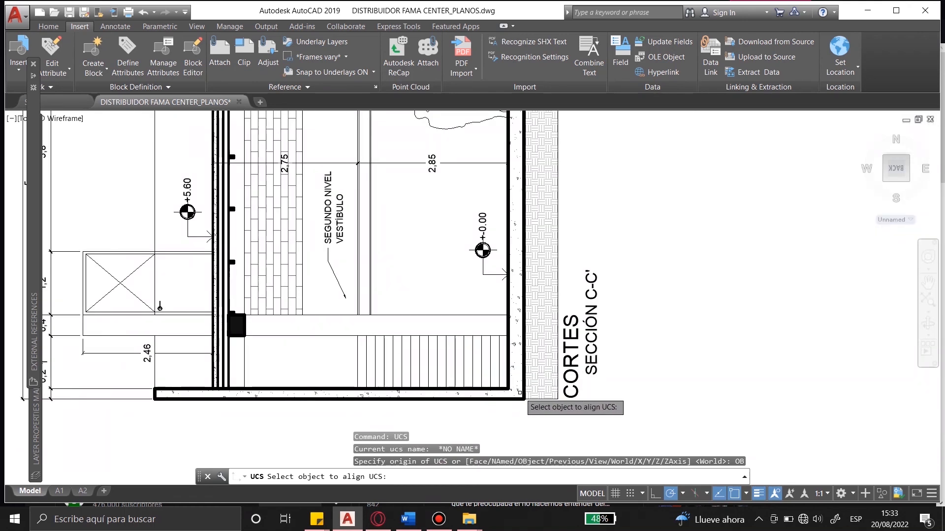
scroll(530, 364, "up", 5)
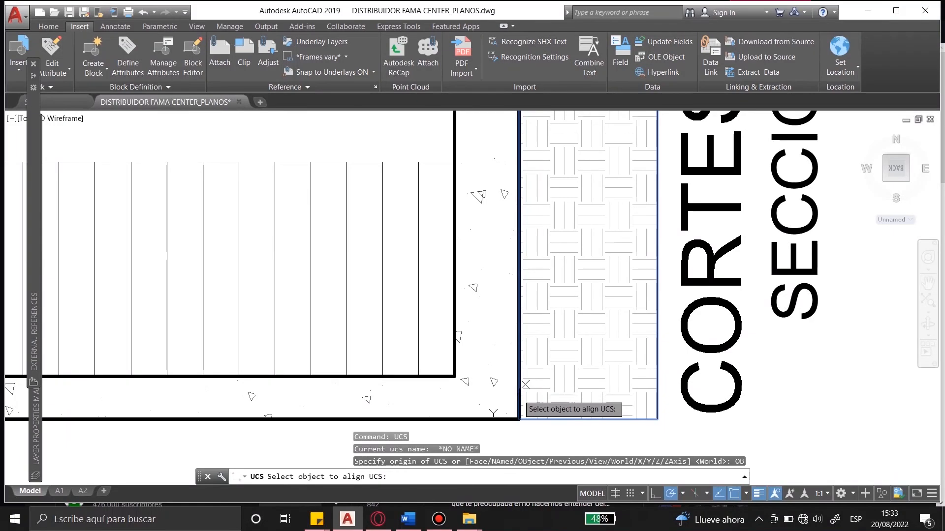
left_click(525, 384)
Rotate the view to the plan of the current UCS with the PLAN command so the sections and façades read upright.
scroll(526, 384, "down", 15)
scroll(525, 380, "down", 2)
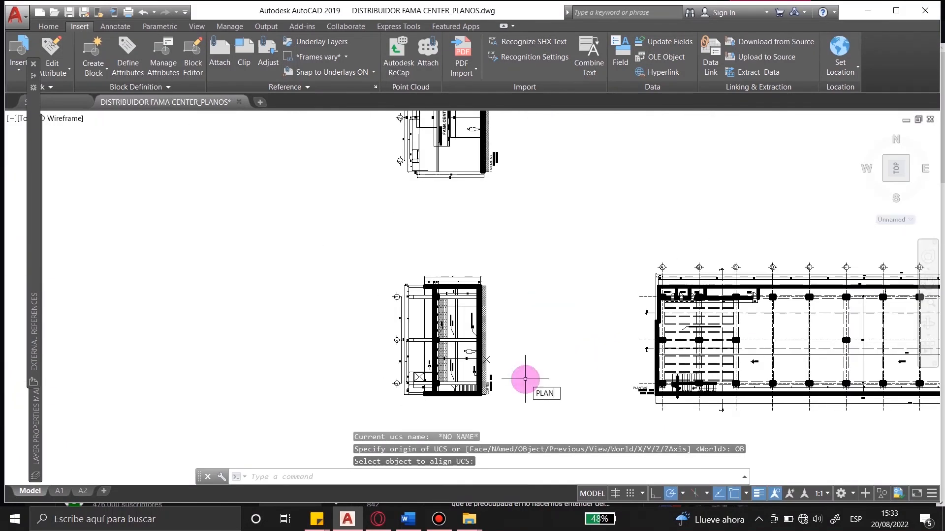
key("Return")
key("Return")
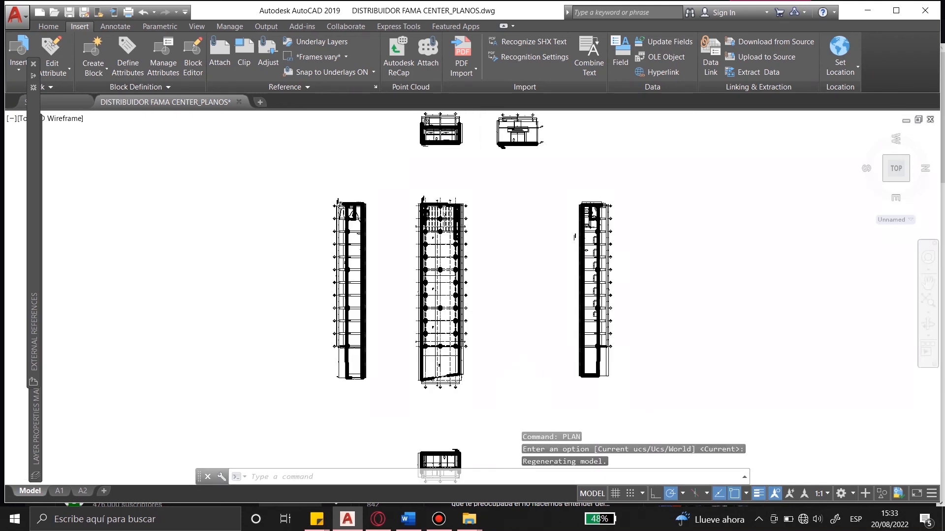
scroll(506, 275, "up", 10)
scroll(548, 231, "down", 8)
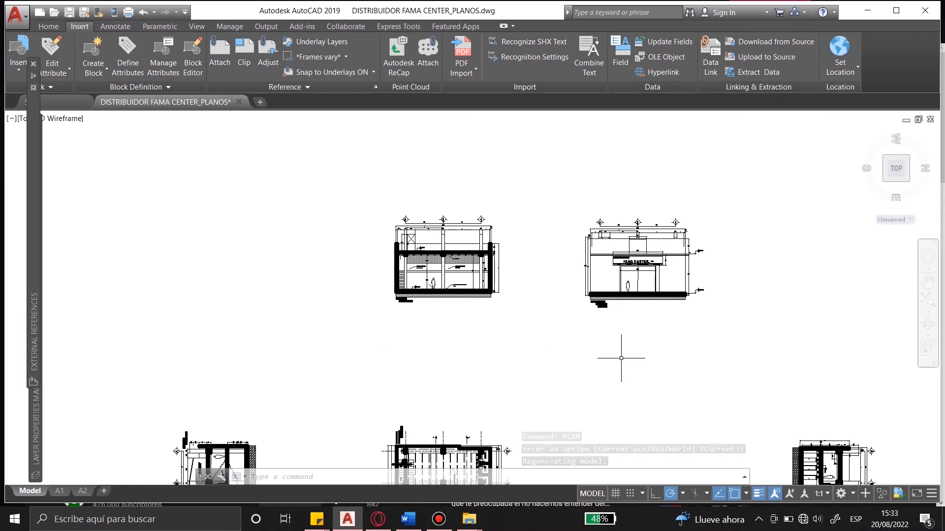
scroll(331, 236, "down", 5)
scroll(393, 284, "up", 5)
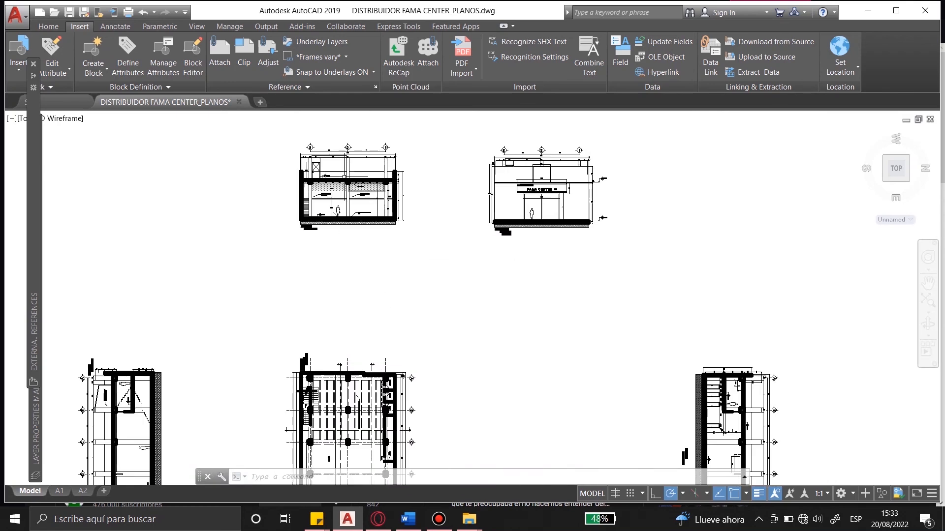
Save the current UCS under the name CORTE Y FACHADAS LATERAL IZQUIERDO with the UCS Named Save option.
scroll(443, 246, "up", 3)
left_click(328, 477)
type("ucs")
key("Return")
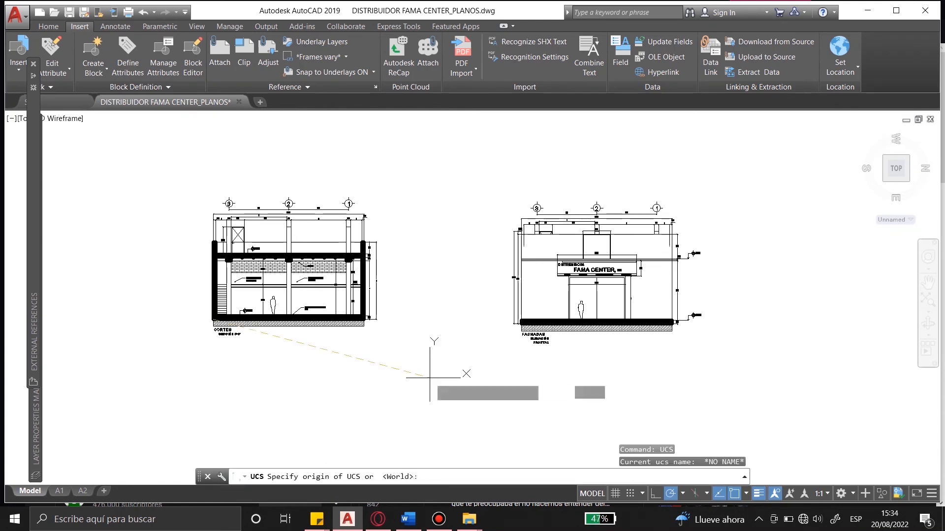
type("NA")
key("Return")
type("S")
key("Return")
type("COR")
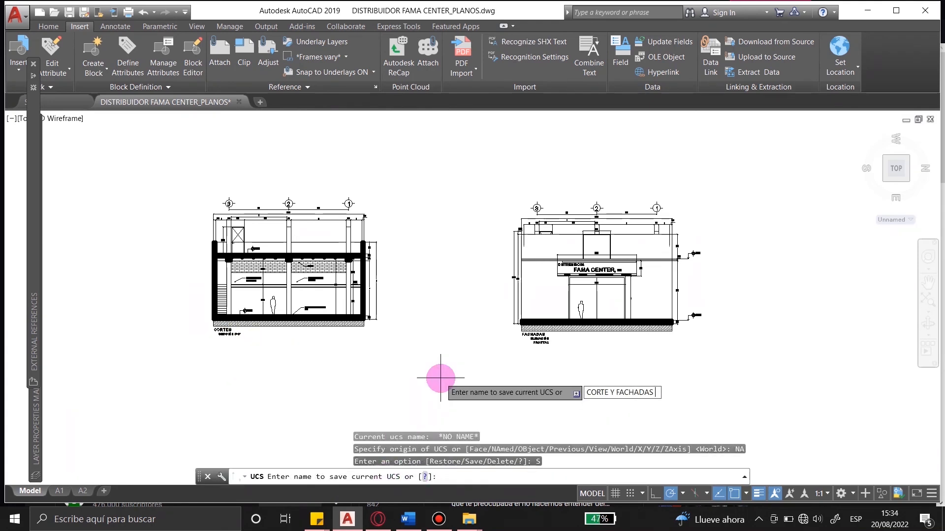
scroll(440, 378, "up", 4)
scroll(635, 383, "down", 4)
scroll(460, 353, "up", 2)
scroll(495, 347, "down", 2)
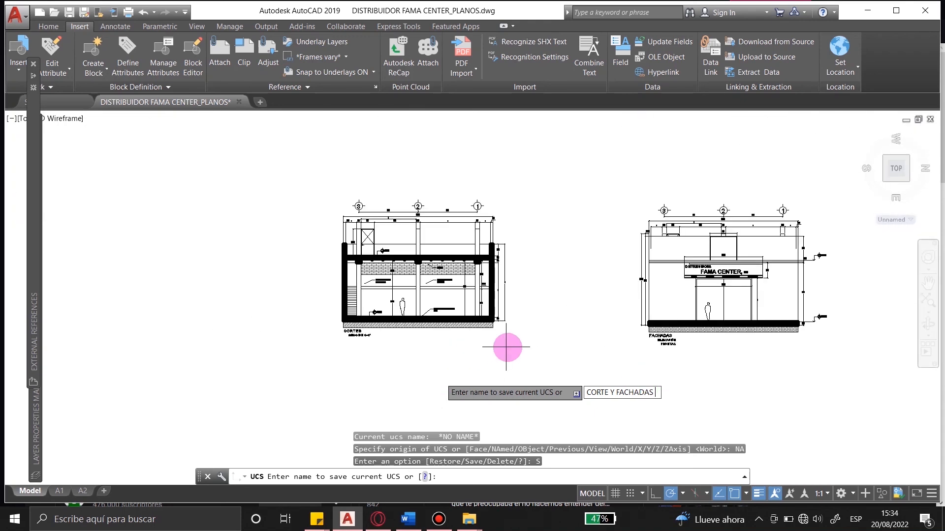
key("Return")
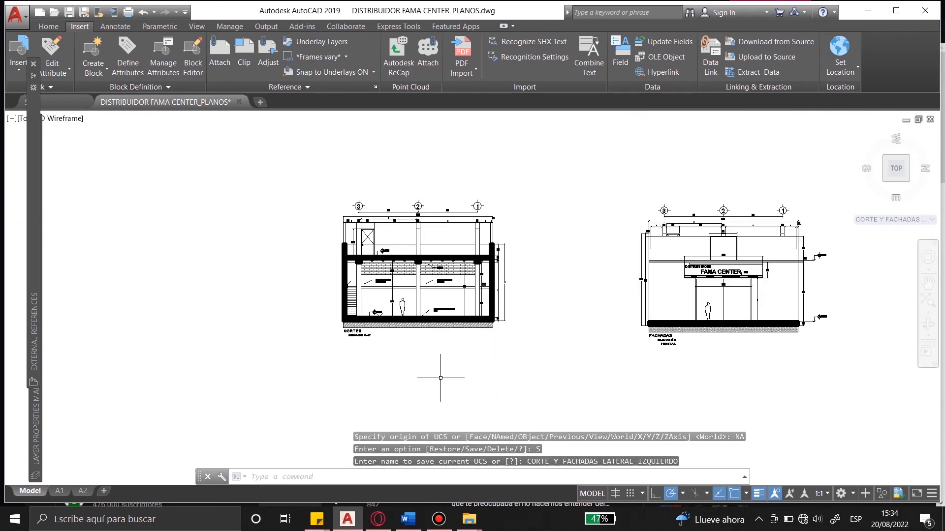
Return the UCS to World and set the view to the plan of that coordinate system.
type("UCS")
key("Return")
type("W")
key("Return")
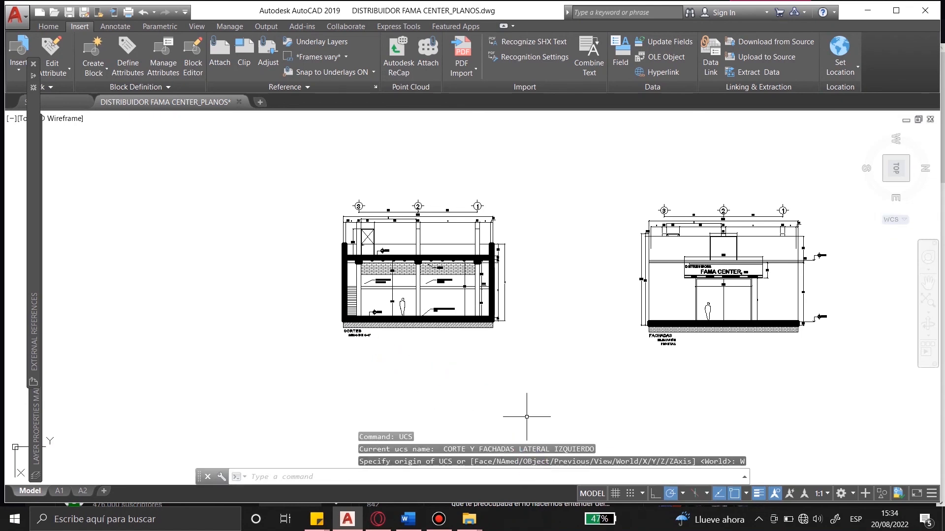
type("PLAN")
key("Return")
key("Return")
scroll(519, 257, "down", 2)
scroll(488, 280, "up", 2)
Make the saved UCS CORTE Y FACHADAS LATERAL IZQUIERDO current from the list of named systems, and switch back to WCS.
mouse_move(238, 167)
left_mouse_down()
mouse_move(320, 371)
mouse_move(413, 199)
left_mouse_up()
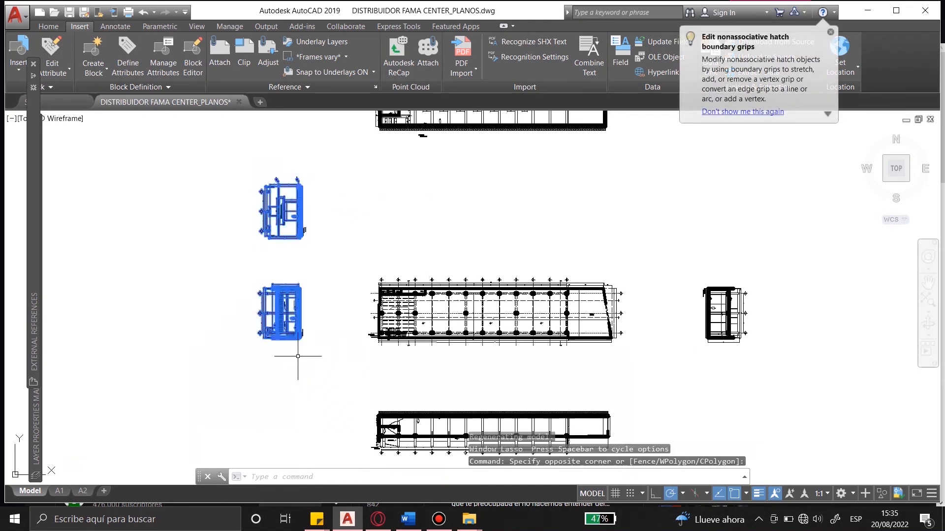
key("Escape")
key("Escape")
left_click(894, 219)
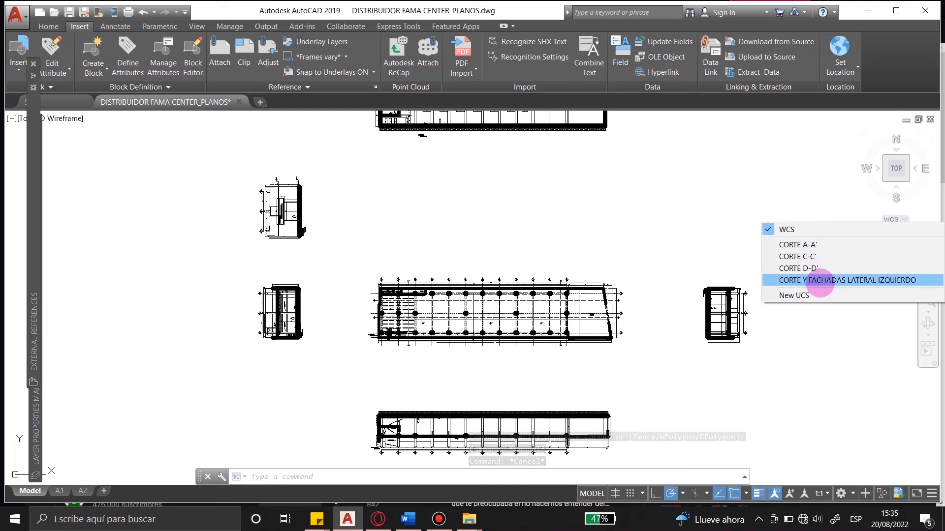
left_click(821, 281)
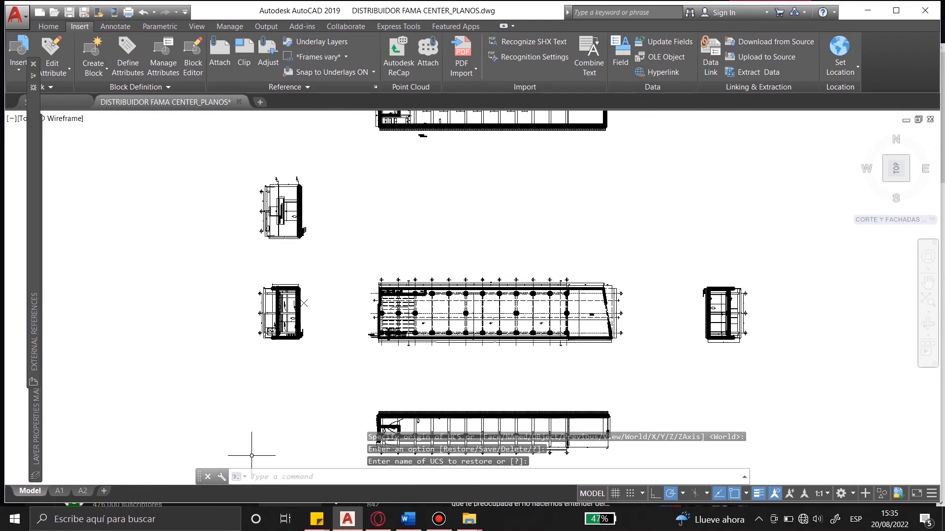
scroll(251, 389, "down", 2)
scroll(275, 355, "up", 4)
scroll(288, 345, "up", 2)
scroll(221, 354, "down", 4)
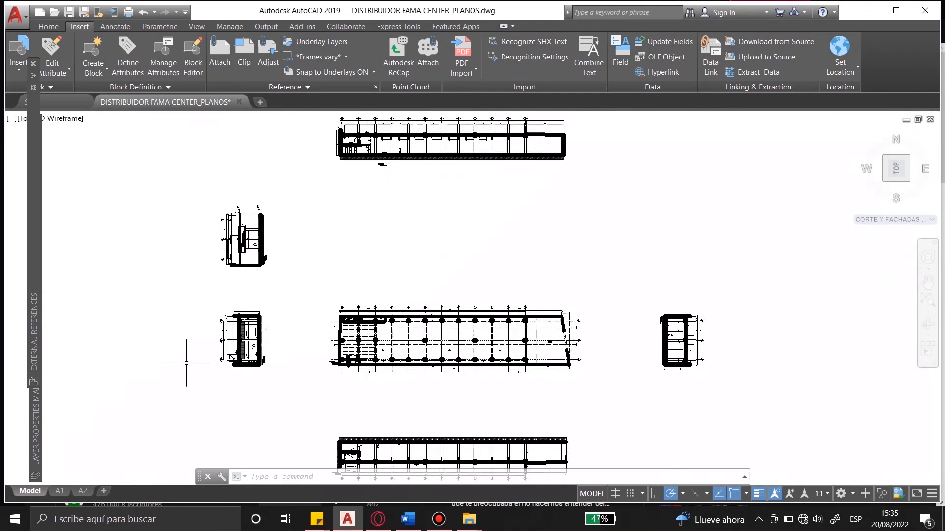
scroll(306, 361, "up", 2)
key("Escape")
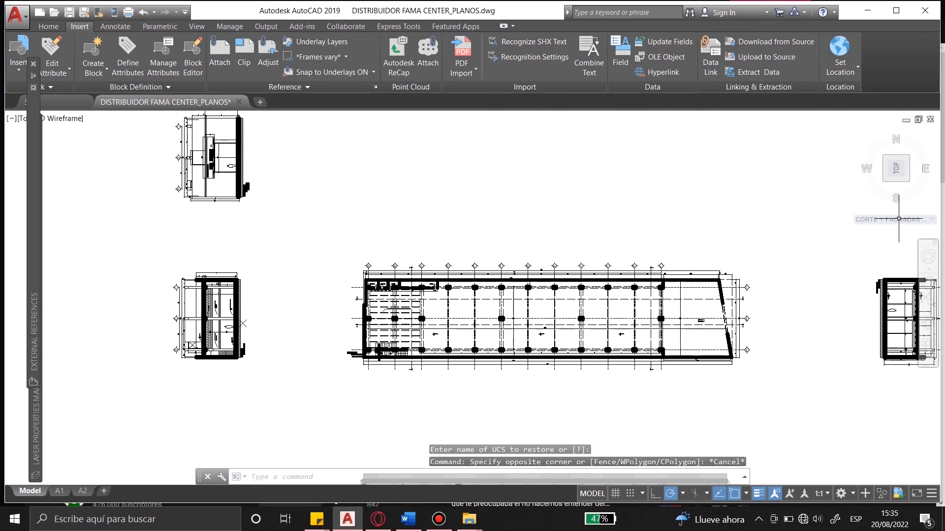
left_click(928, 220)
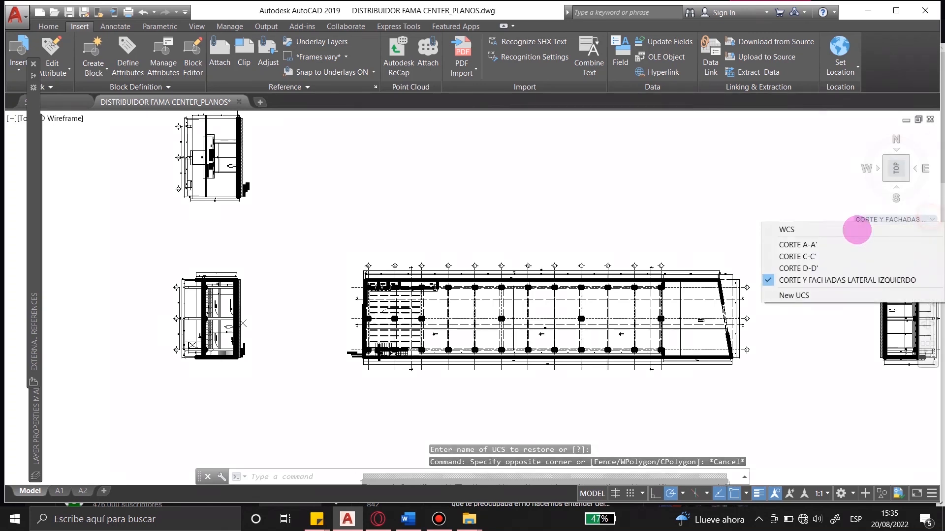
left_click(778, 231)
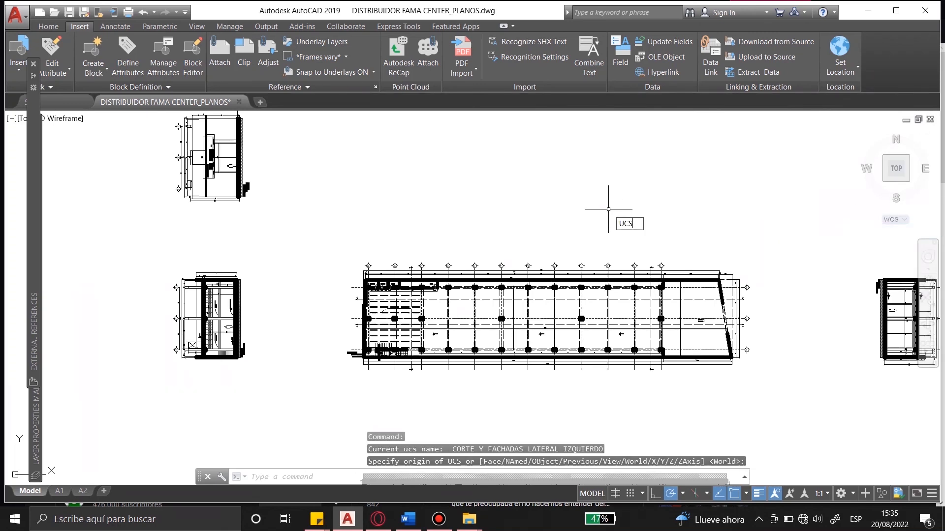
Restore the saved UCS CORTE Y FACHADAS LATERAL IZQUIERDO by name with the UCS command's Named Restore option.
type("UCS")
key("Return")
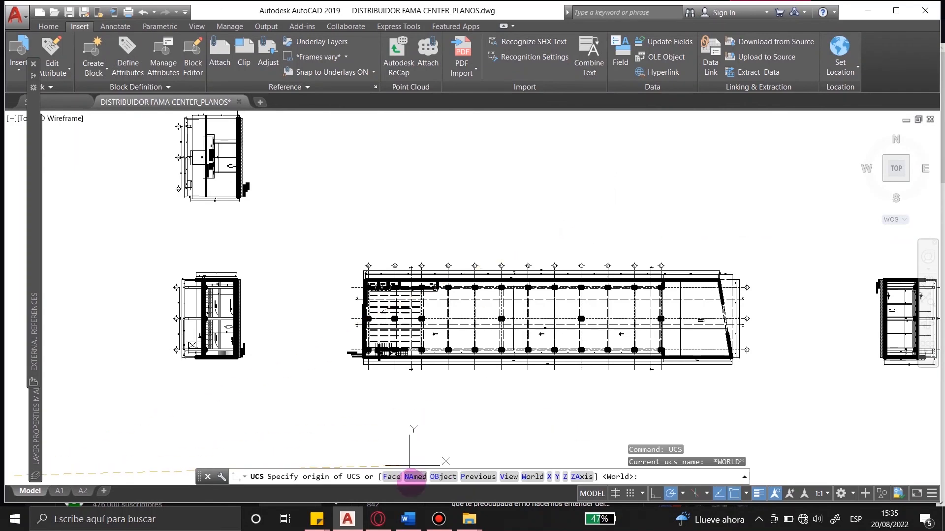
left_click(411, 477)
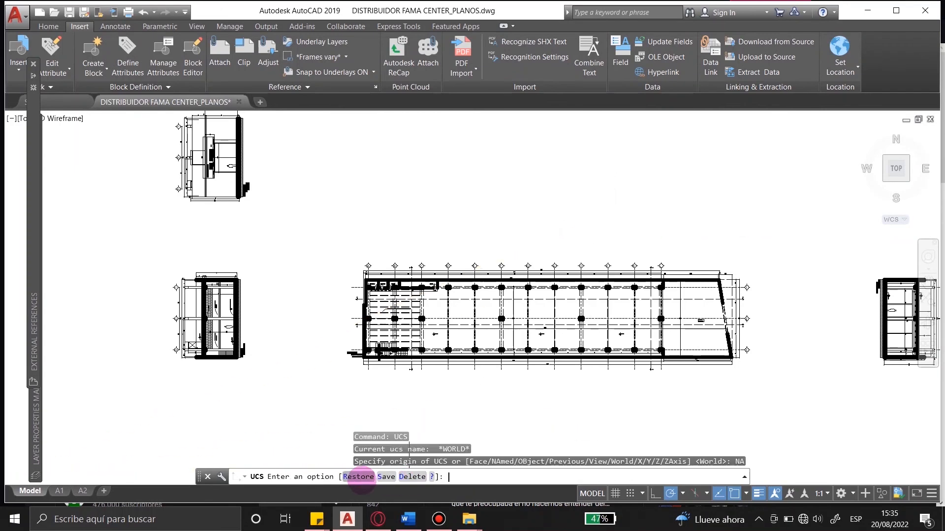
left_click(362, 478)
type("CORTES Y FACHADAS")
key("Return")
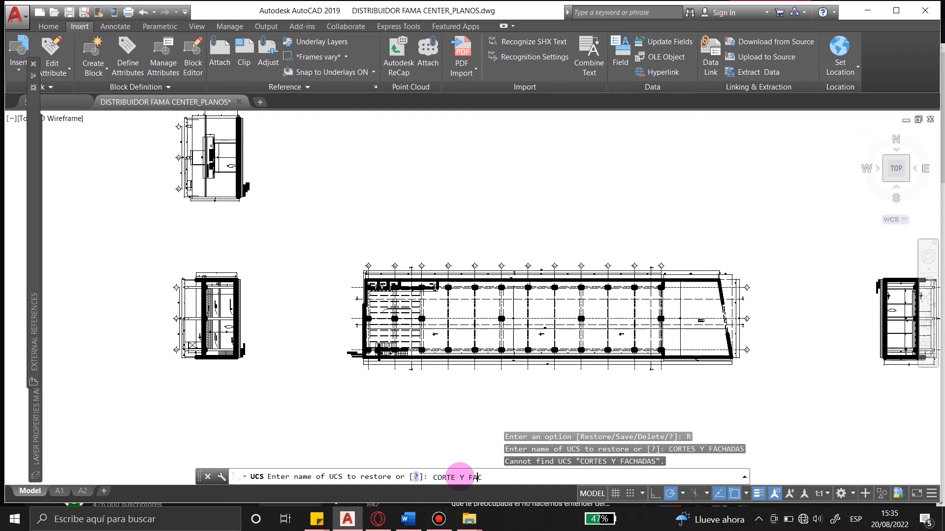
type("UIERDA")
key("Return")
Use the PLAN command to align the view with the current UCS and look over the sections and façades.
scroll(235, 319, "up", 4)
scroll(367, 324, "down", 4)
type("PLAN")
key("Return")
key("Return")
scroll(582, 296, "up", 4)
scroll(394, 119, "down", 4)
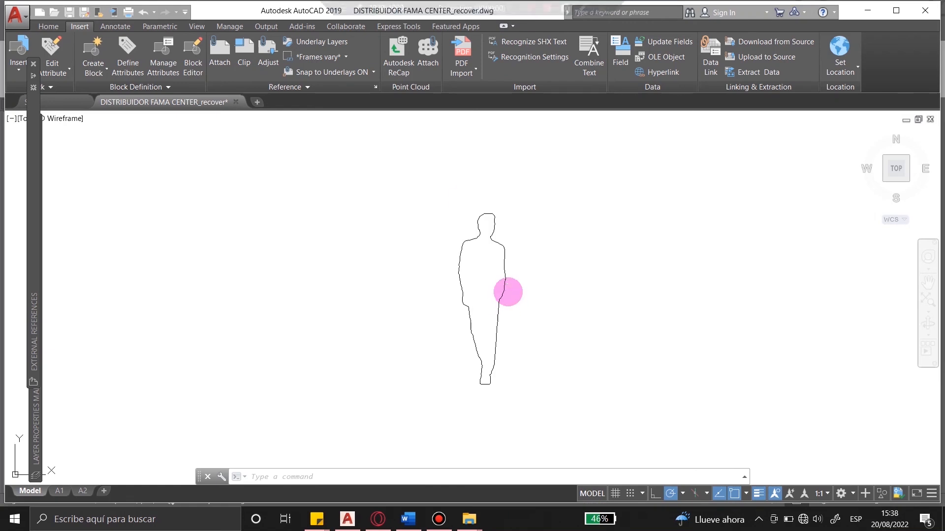
Join all the segments of the human silhouette into a single polyline.
scroll(432, 255, "down", 5)
scroll(419, 258, "up", 3)
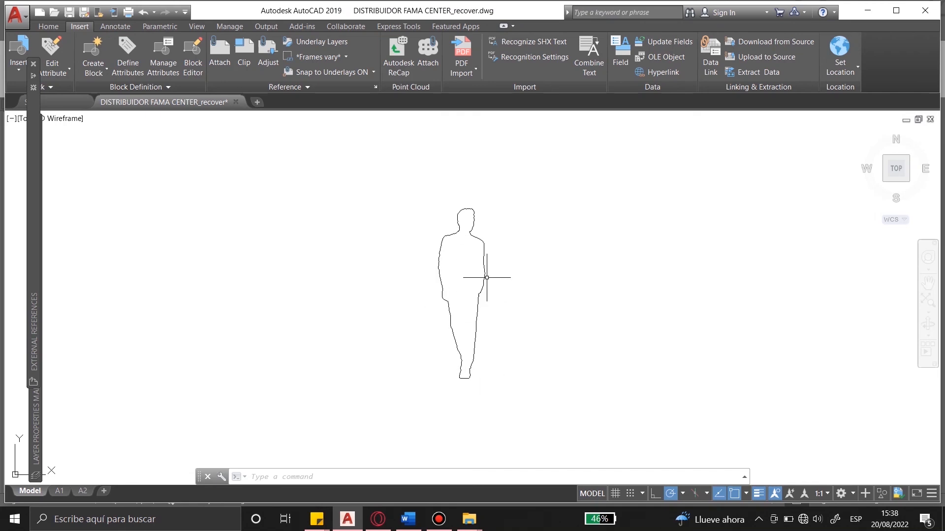
left_click(401, 195)
left_click(540, 399)
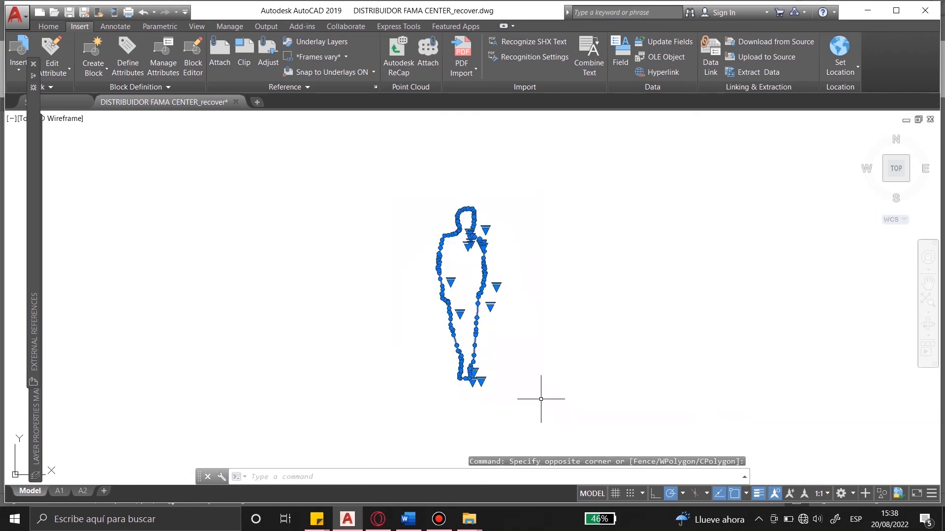
type("j")
key("Return")
left_click(477, 310)
key("Escape")
scroll(441, 249, "down", 3)
scroll(447, 255, "up", 3)
left_click(487, 310)
left_click(451, 266)
key("Escape")
Assign the joined silhouette polyline to layer 0.
scroll(544, 274, "down", 2)
left_click(48, 27)
left_click(517, 296)
left_click(464, 267)
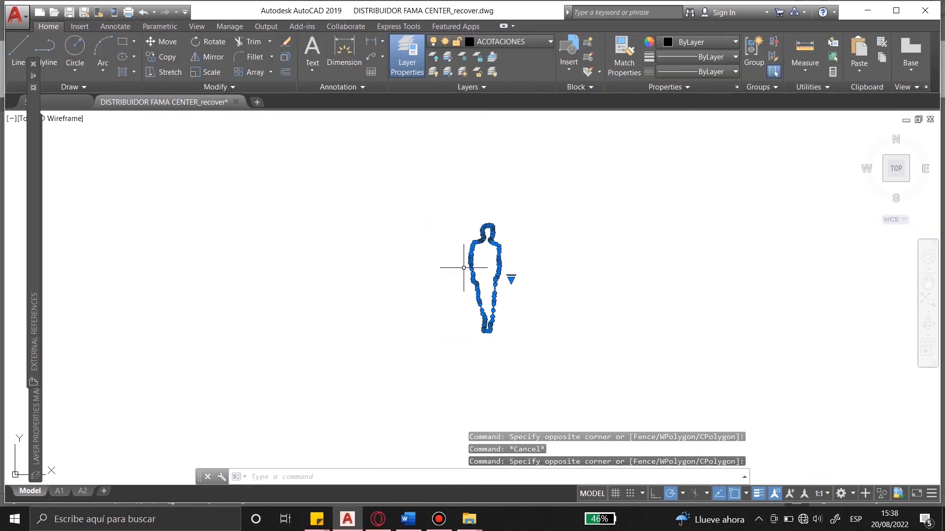
left_click(517, 42)
left_click(502, 54)
key("Escape")
Define the silhouette as a block named PERSONA1 in millimetres, with a picked base point and the original converted to a block.
scroll(563, 274, "up", 2)
left_click(466, 270)
left_click(415, 256)
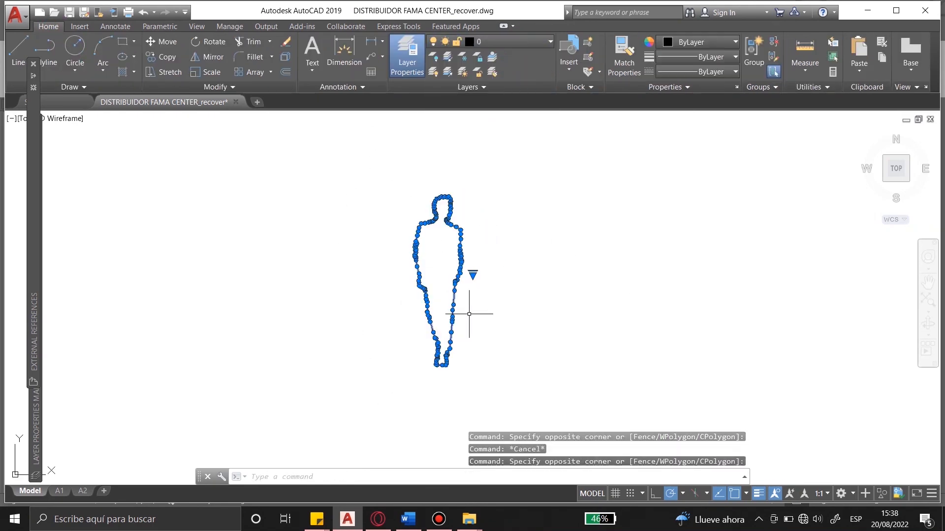
type("CK")
key("Return")
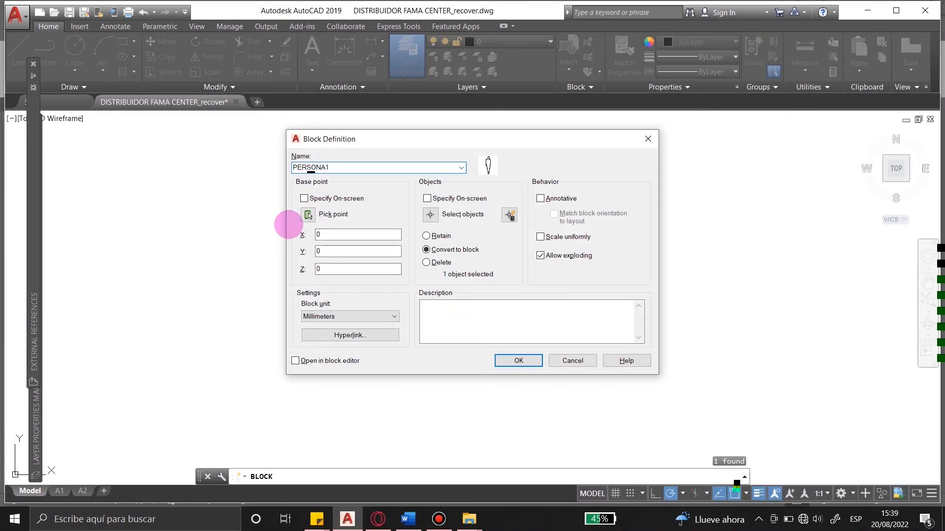
left_click(307, 215)
left_click(432, 189)
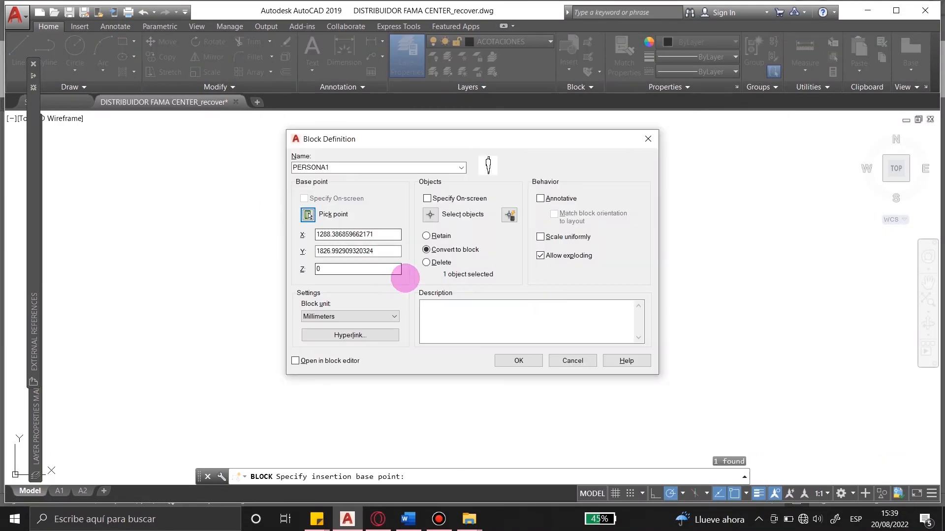
left_click(519, 361)
Move the PERSONA1 block into section B-B' above the floor slab.
type("M")
key("Return")
left_click(499, 255)
scroll(487, 323, "down", 5)
scroll(506, 240, "up", 5)
left_click(519, 239)
Move the person block down from the base of its feet so it stands on the section's floor line.
left_click(513, 242)
type("M")
key("Return")
scroll(507, 335, "up", 5)
left_click(746, 493)
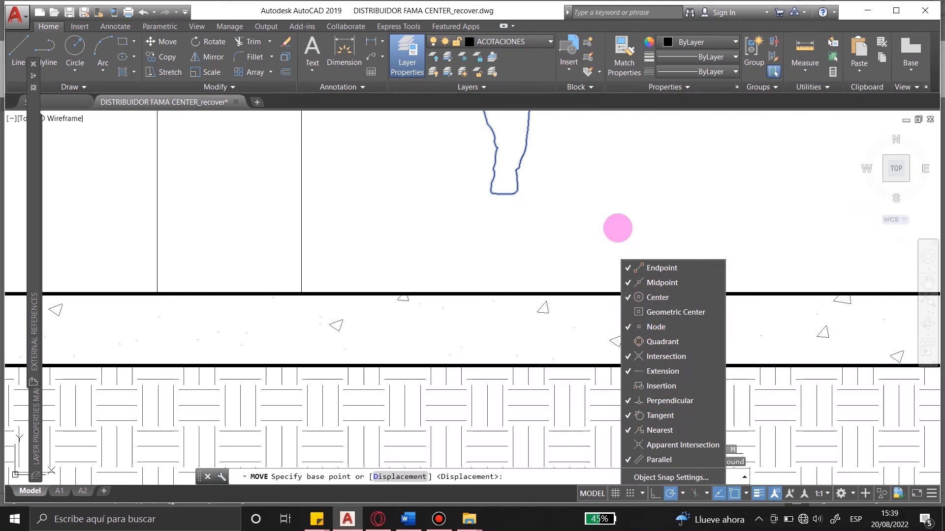
left_click(598, 217)
left_click(504, 193)
left_click(501, 294)
scroll(501, 294, "down", 5)
Move the person block horizontally along the floor until it overlaps the neighbouring vertical column line.
left_click(600, 300)
type("M")
key("Return")
left_click(687, 242)
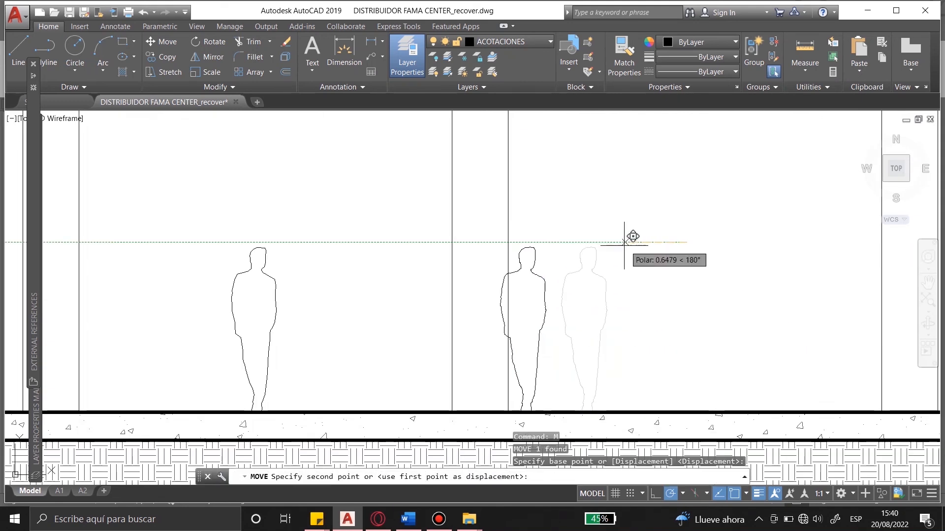
left_click(608, 247)
key("Escape")
left_click(584, 249)
left_click(584, 249)
key("Escape")
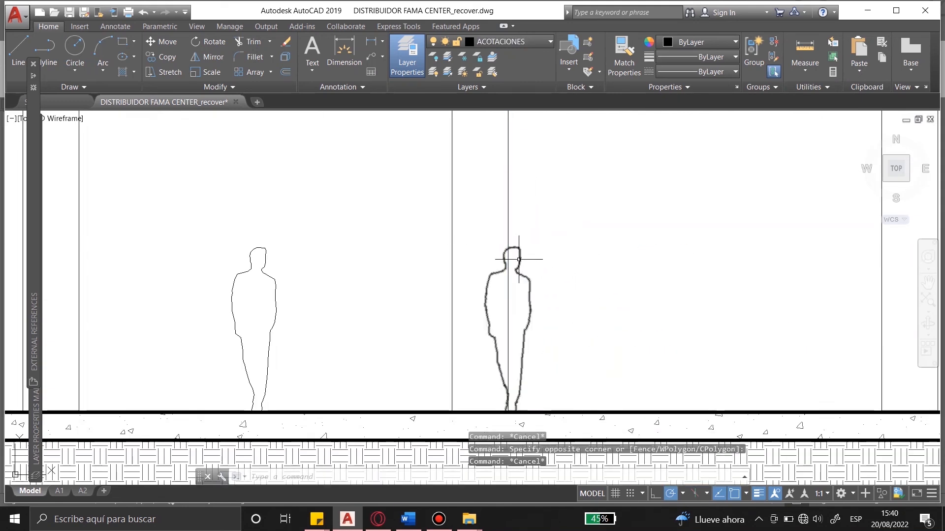
Trim the part of the vertical column line inside the figure, using the person block as the cutting edge.
left_click(498, 219)
left_click(498, 219)
left_click(527, 276)
left_click(512, 265)
key("Escape")
key("Escape")
type("TR")
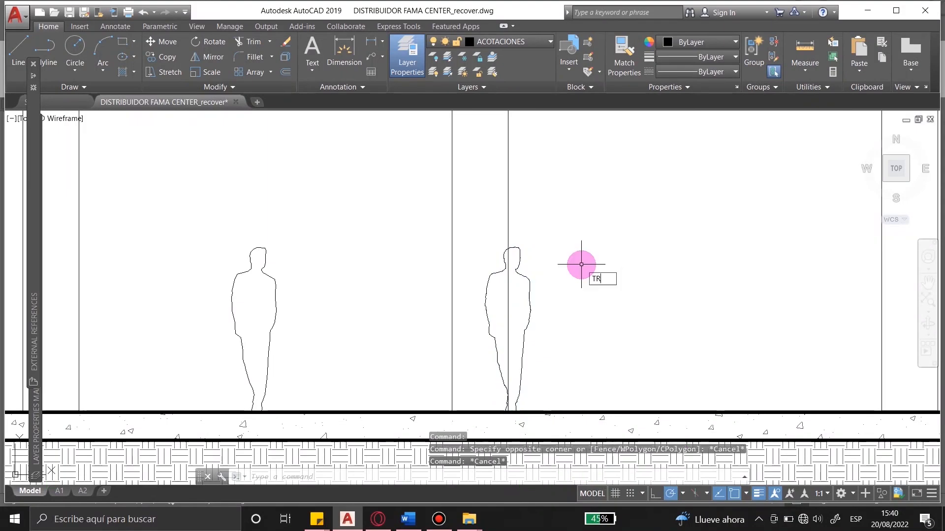
key("Return")
left_click(525, 263)
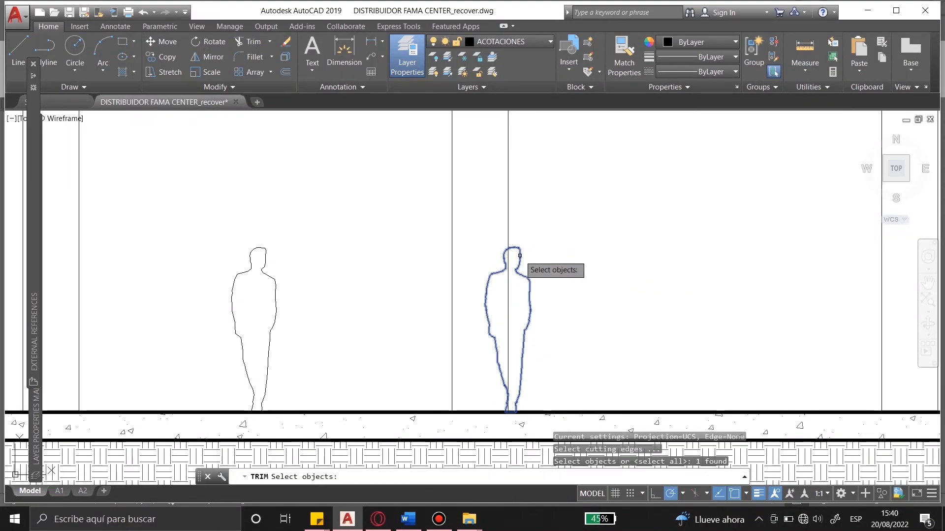
key("Return")
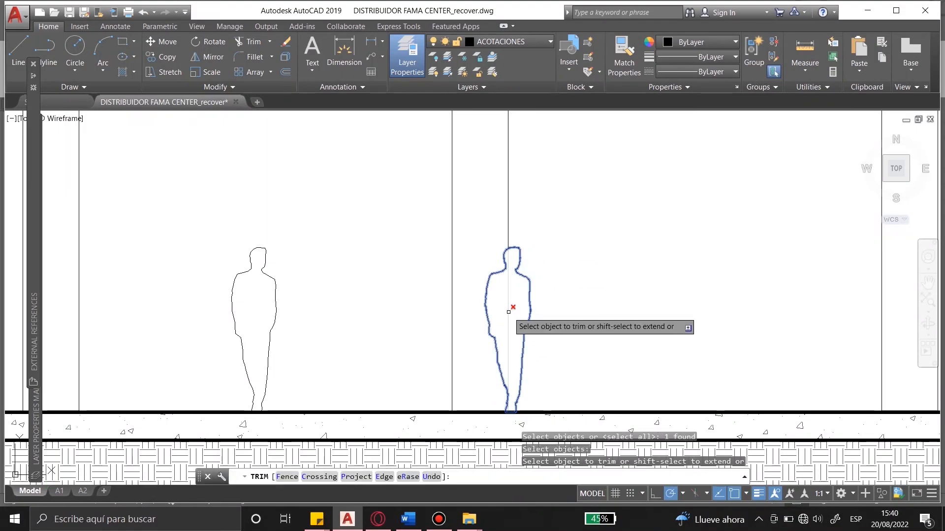
key("Escape")
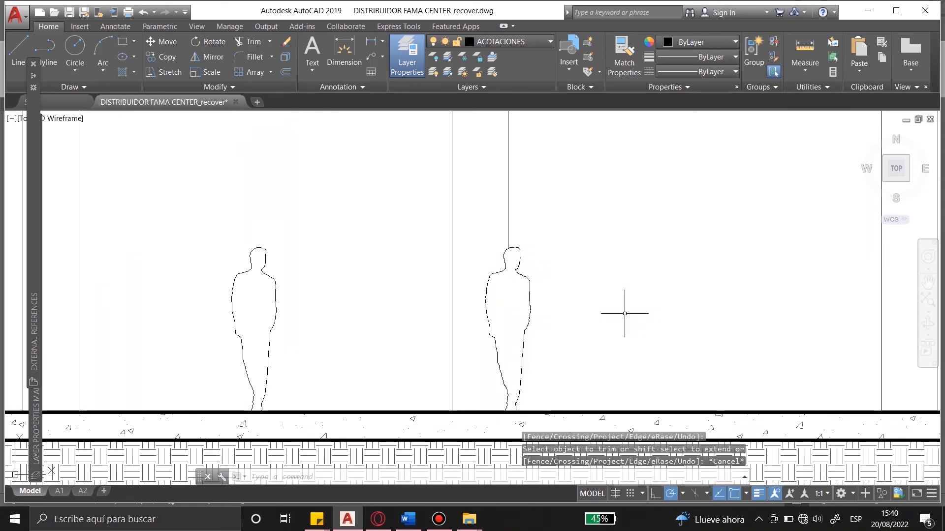
Copy the person block horizontally from axis E so the copy overlaps the column at axis F in section B-B'.
left_click(548, 335)
left_click(499, 302)
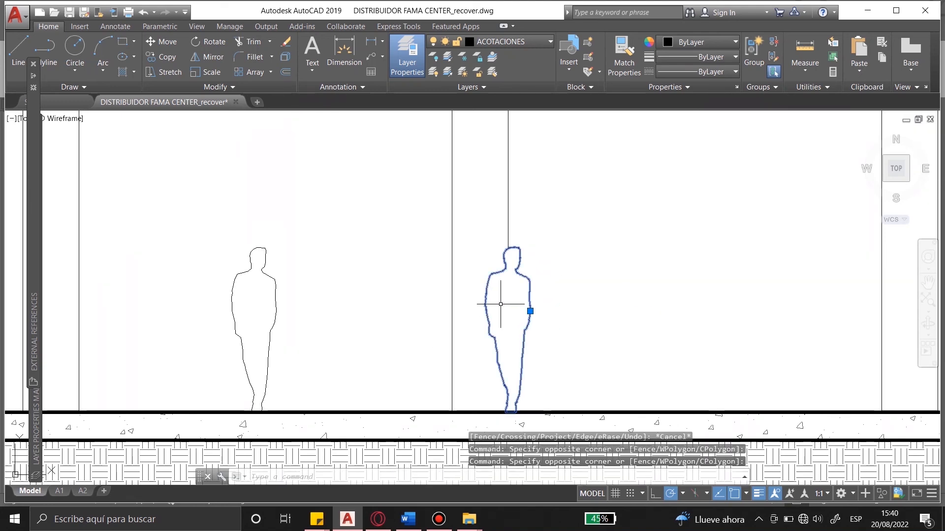
type("CP")
key("BackSpace")
type("O")
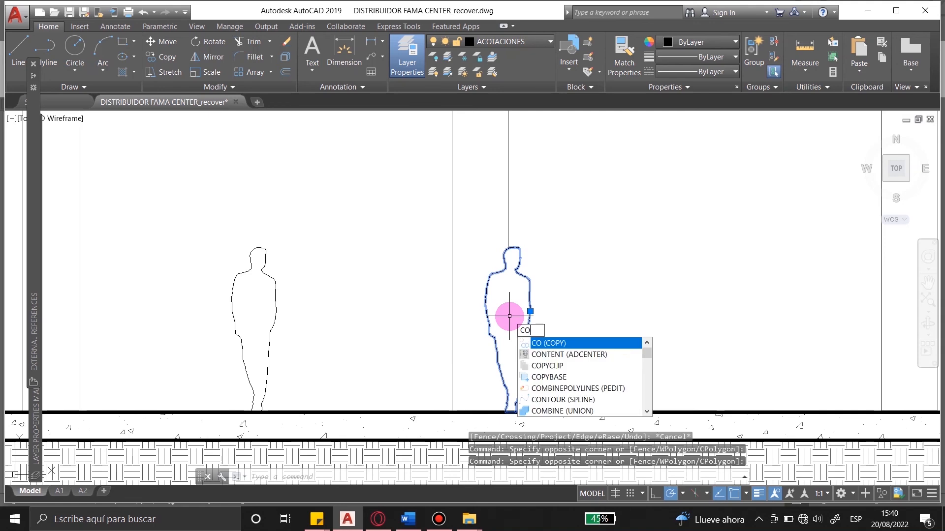
key("Return")
scroll(442, 341, "down", 6)
left_click(481, 294)
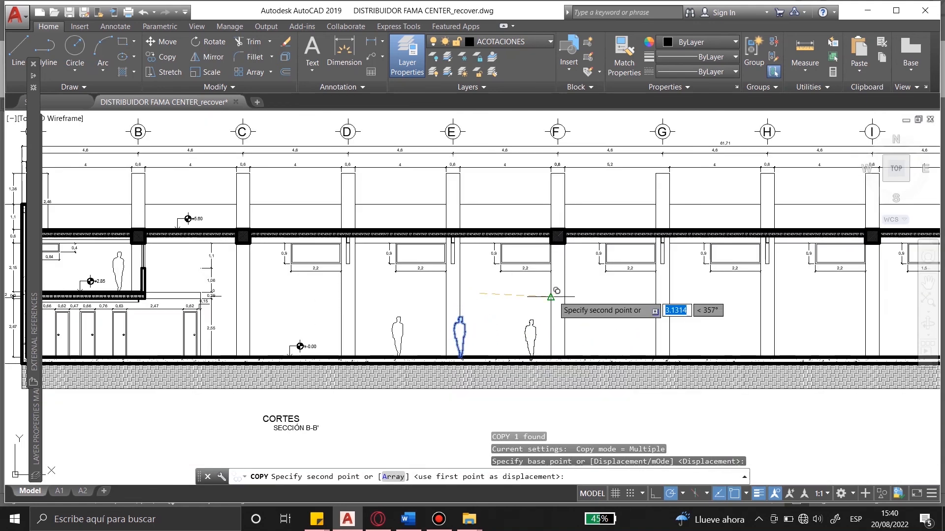
left_click(584, 294)
key("Escape")
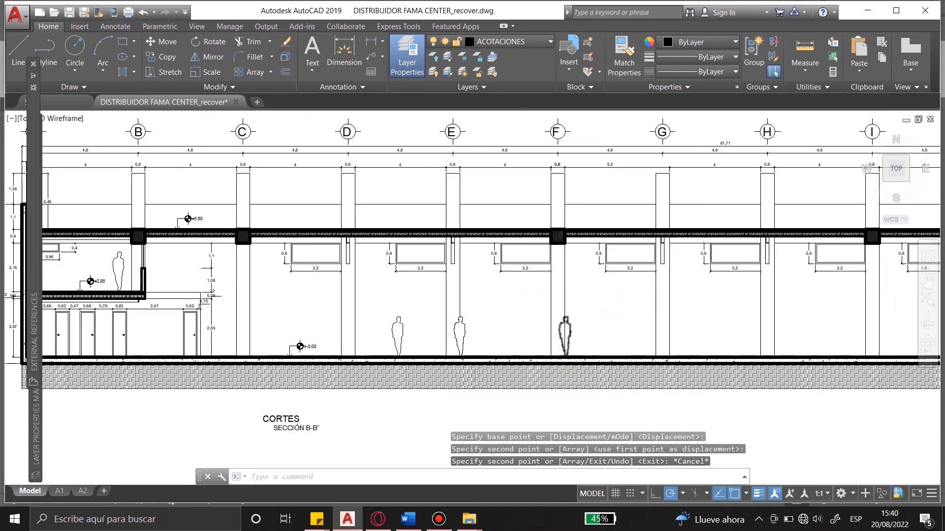
Open the PERSONA1 block in the Block Editor and select its silhouette outline.
scroll(569, 313, "up", 4)
key("Escape")
scroll(595, 313, "up", 2)
double_click(515, 311)
left_click(452, 338)
left_click(545, 264)
key("Escape")
scroll(555, 253, "down", 2)
left_click(585, 253)
key("Escape")
left_click(490, 250)
left_click(401, 243)
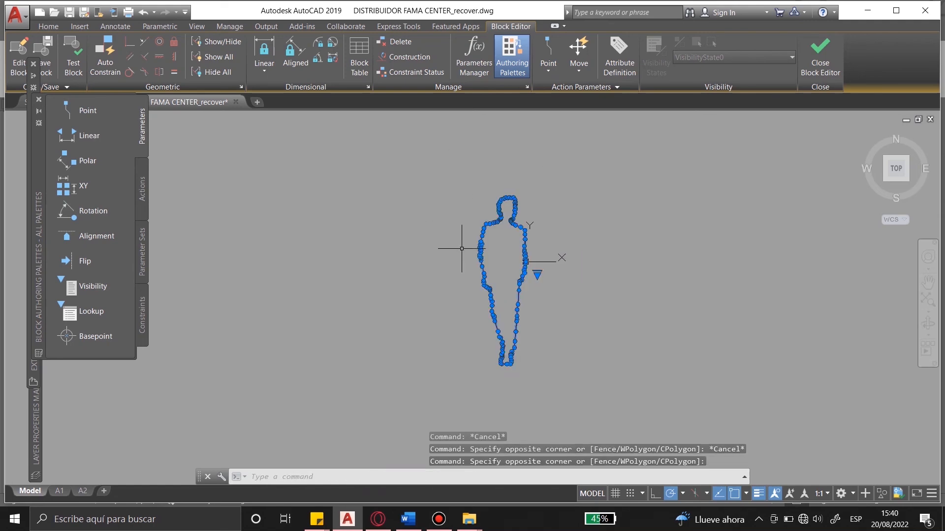
Hatch the person block's silhouette with the SOLID pattern, using the outline object as the boundary.
scroll(492, 267, "up", 2)
key("Escape")
left_click(476, 266)
key("Escape")
scroll(489, 250, "down", 2)
middle_click_drag(489, 210, 489, 208)
type("HATCH")
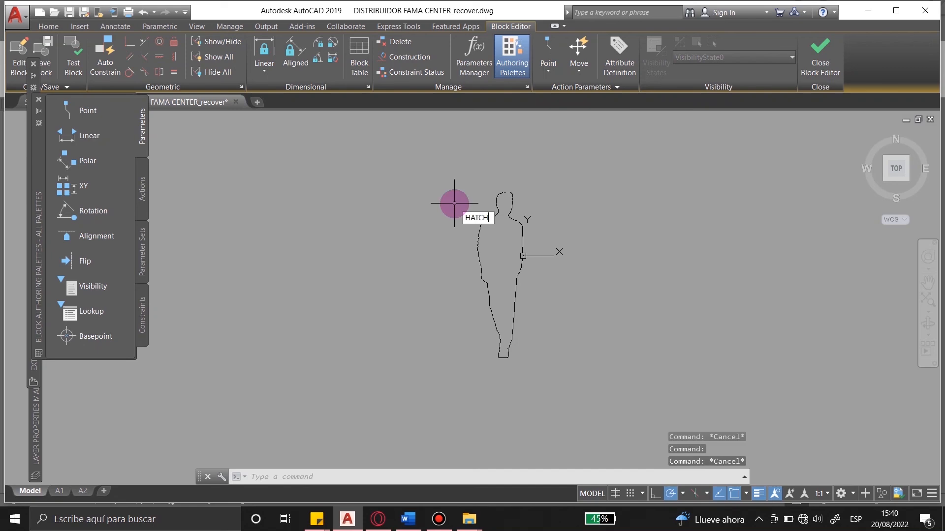
key("Return")
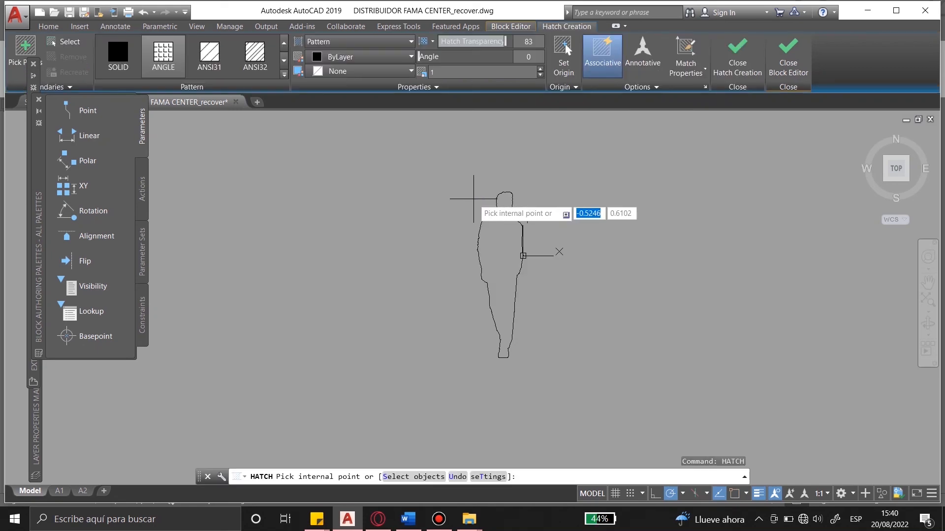
left_click(63, 42)
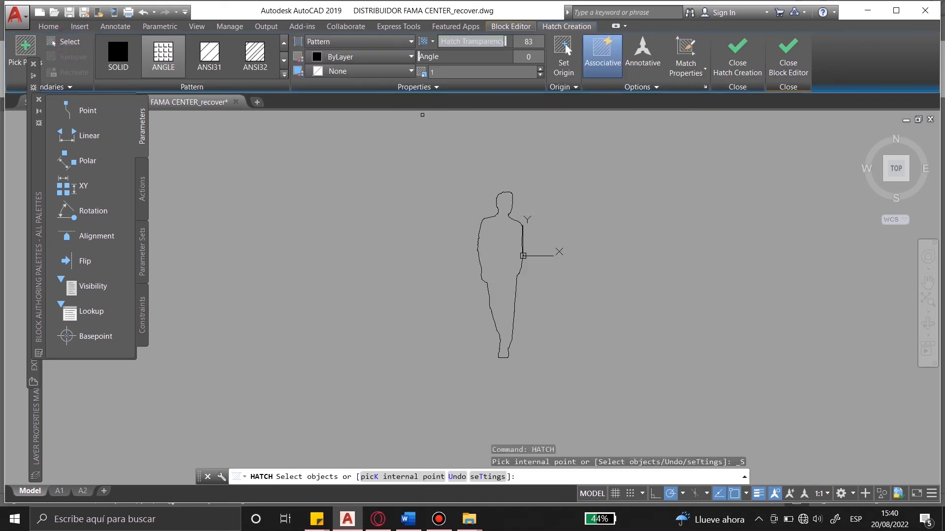
left_click(498, 211)
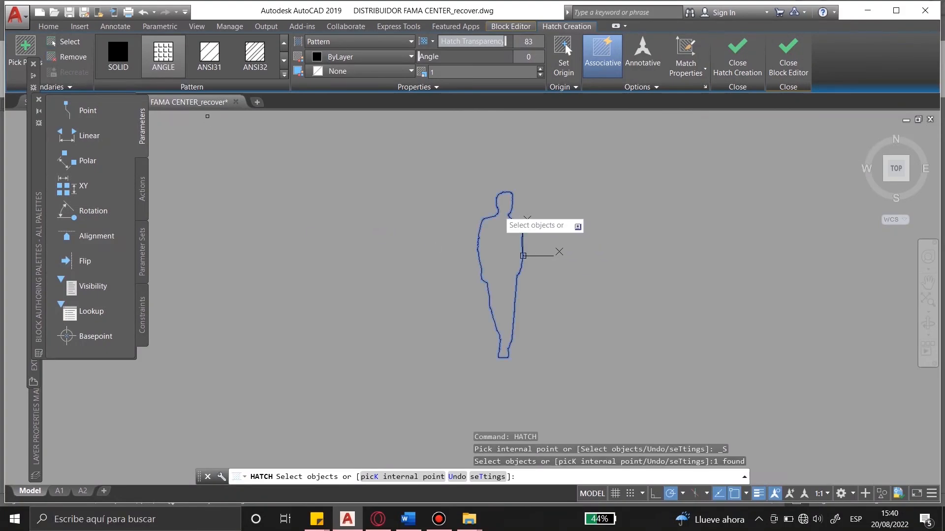
left_click(118, 53)
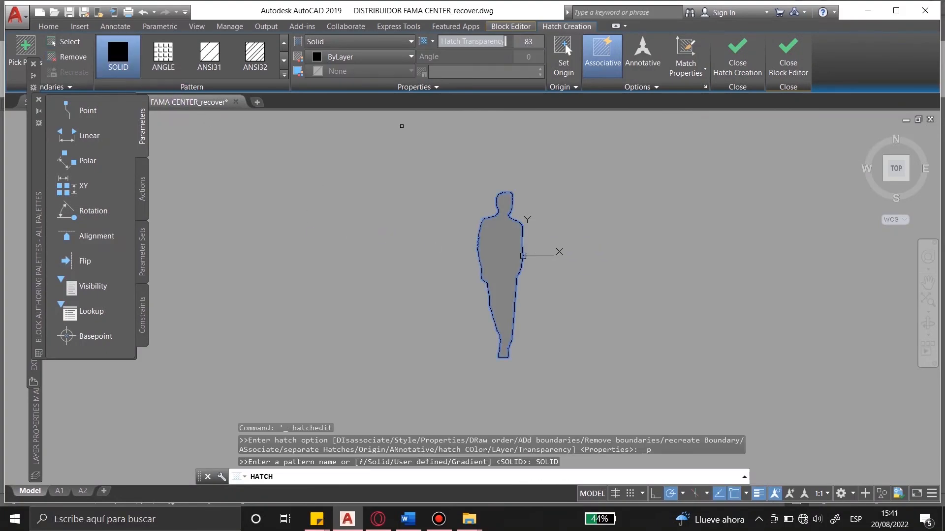
Set the silhouette hatch's colour to white (255,255,255), remove its transparency and finish the hatch.
left_click(367, 56)
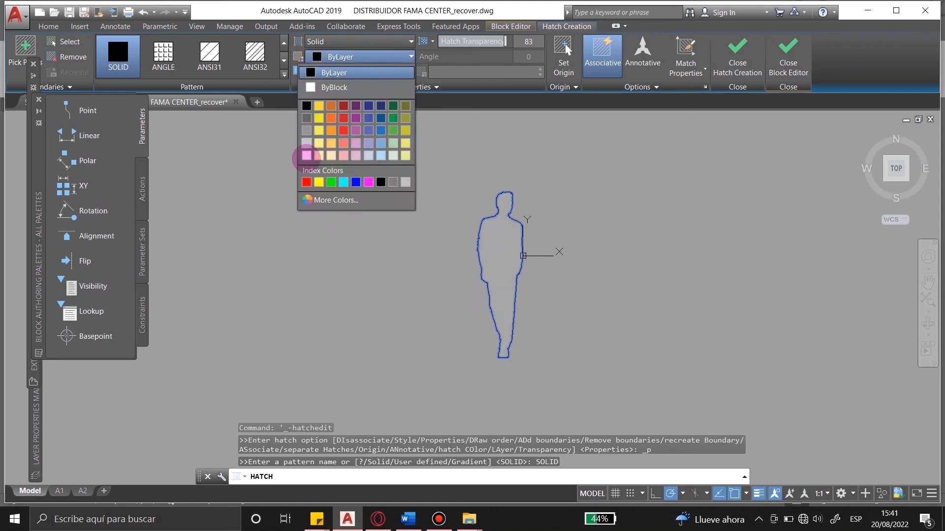
left_click(306, 155)
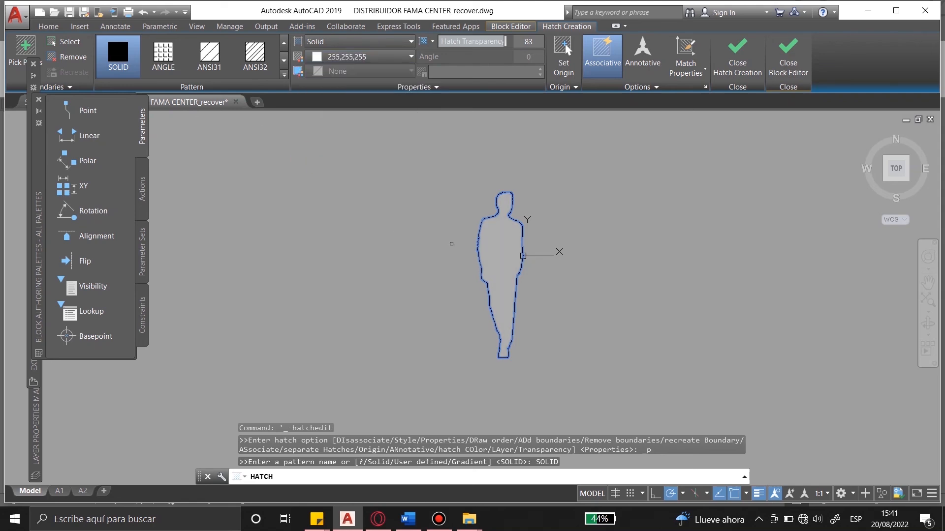
left_click_drag(506, 41, 441, 41)
left_click(727, 58)
Close the Block Editor and save the changes to the person block.
left_click(803, 58)
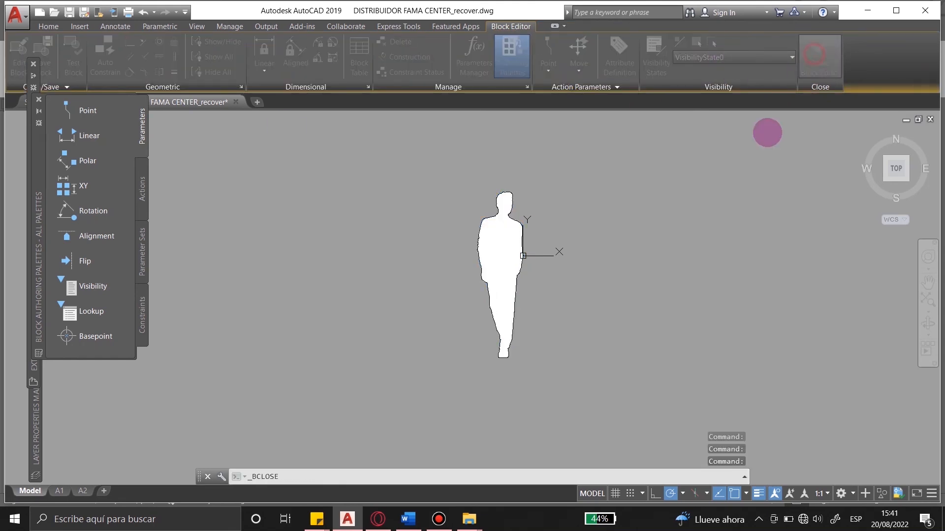
left_click(512, 244)
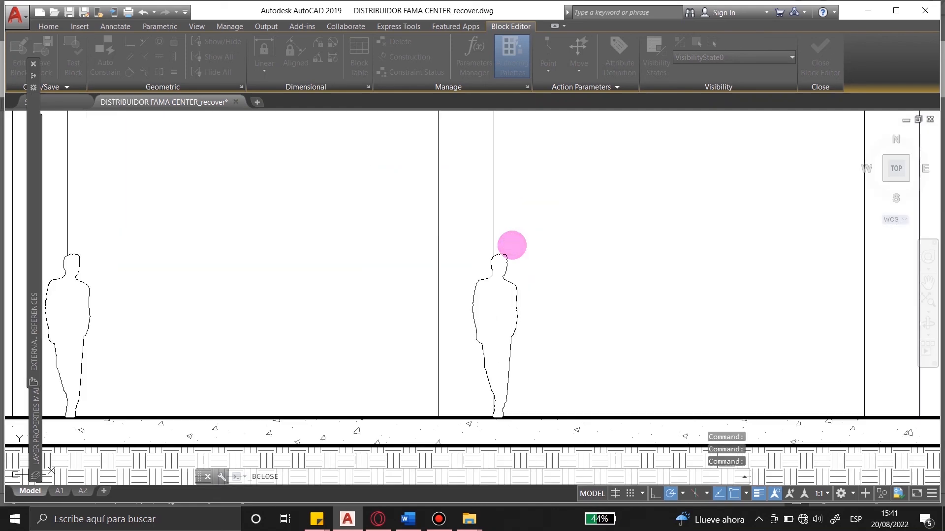
scroll(586, 294, "down", 2)
key("Escape")
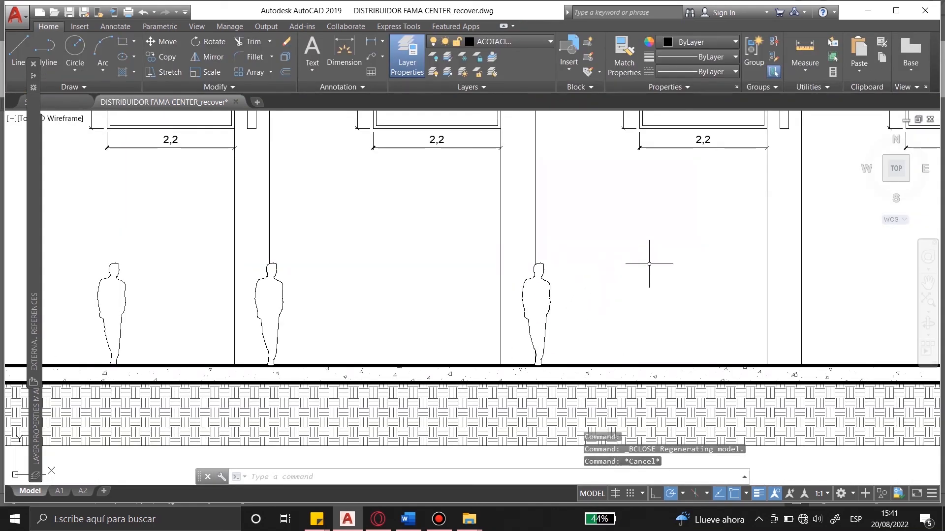
Copy the person block at axis F horizontally to the column at axis G in section B-B', with Ortho on.
scroll(639, 263, "down", 4)
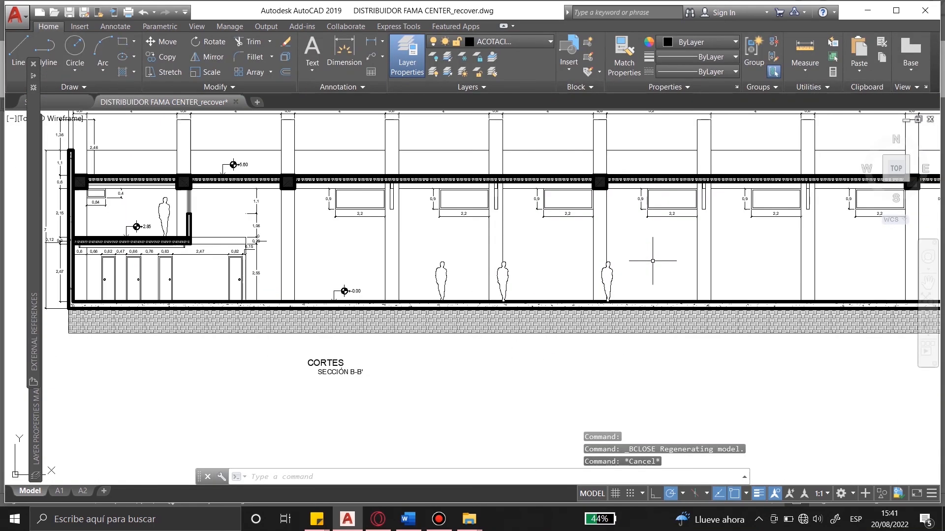
scroll(546, 318, "up", 6)
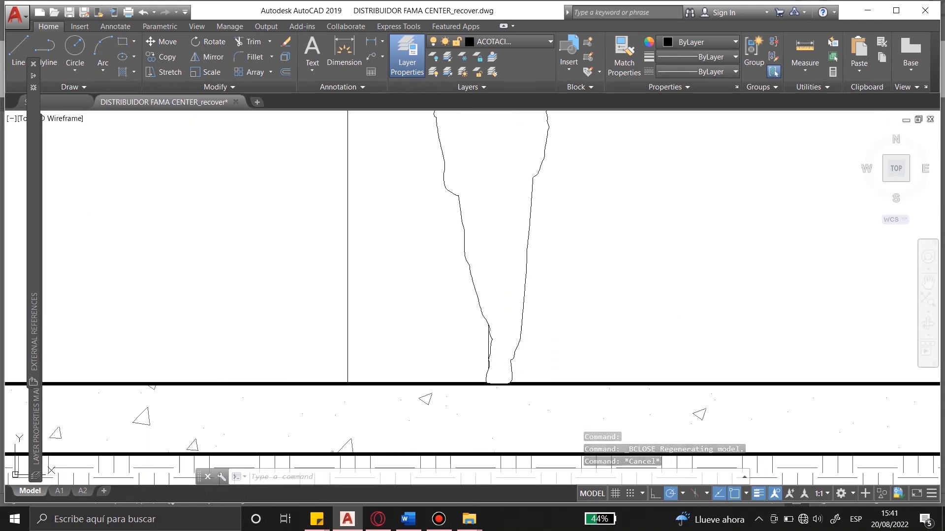
left_click(532, 330)
scroll(614, 251, "down", 3)
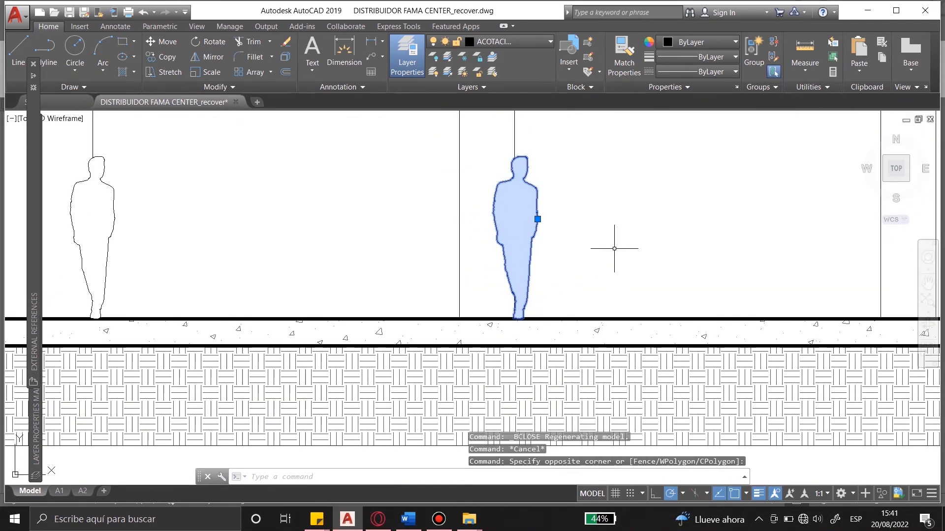
key("Return")
scroll(433, 317, "down", 2)
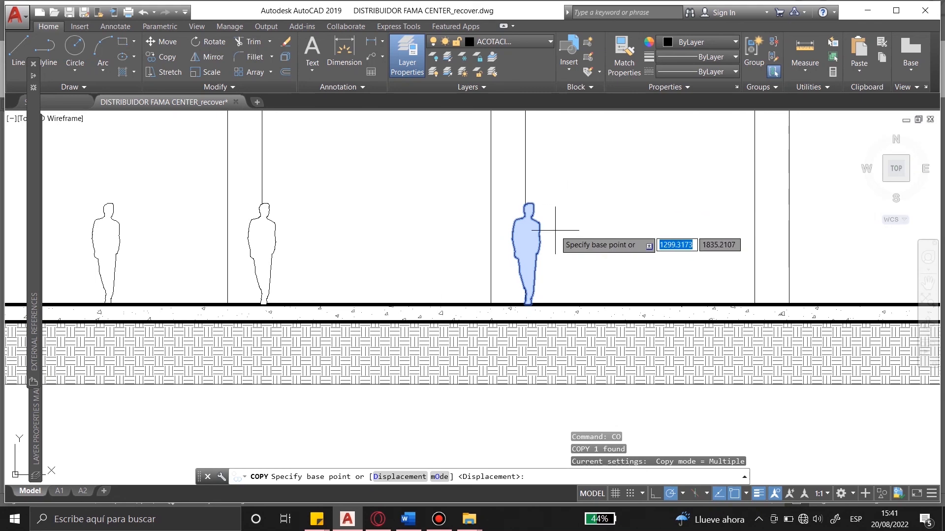
scroll(521, 232, "down", 2)
left_click(519, 204)
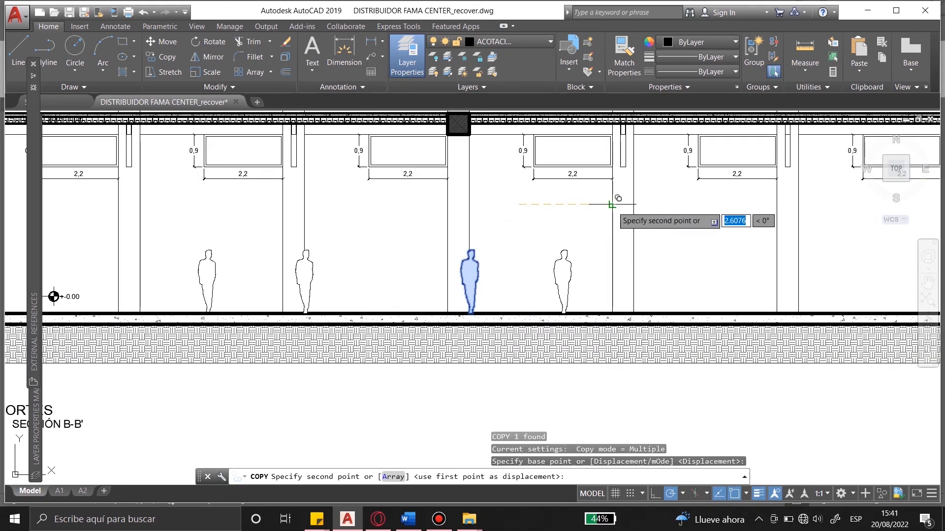
key("F8")
scroll(549, 279, "down", 2)
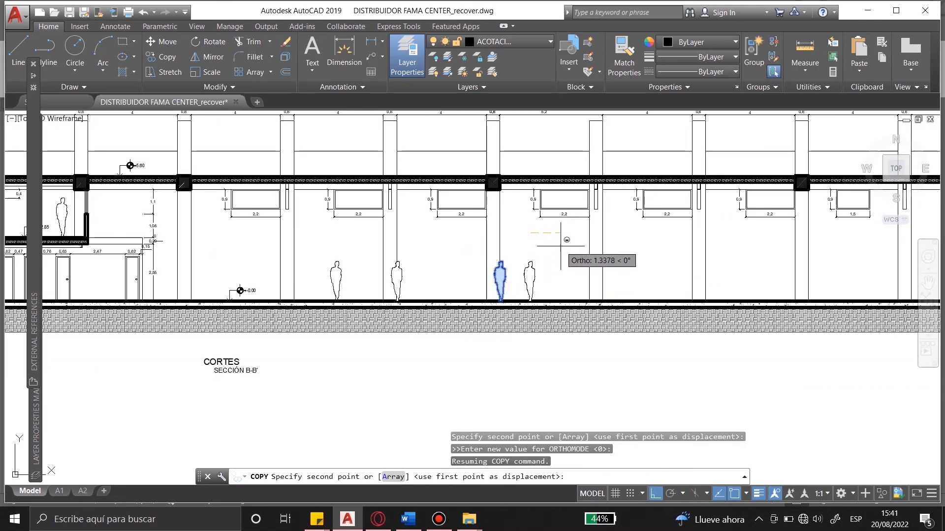
left_click(631, 238)
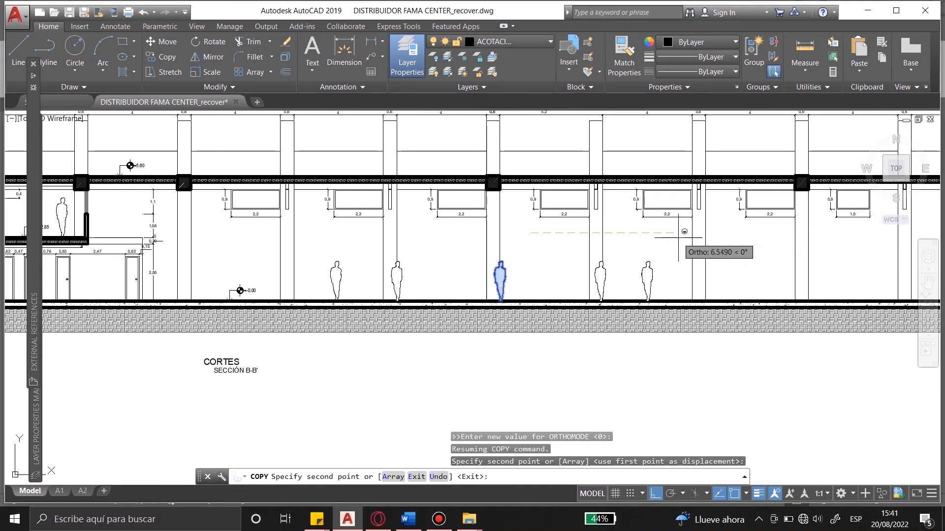
Place further copies of the person block along the floor at the columns on axes H, I and J, then end the copying.
left_click(723, 239)
scroll(542, 253, "down", 2)
scroll(635, 212, "up", 2)
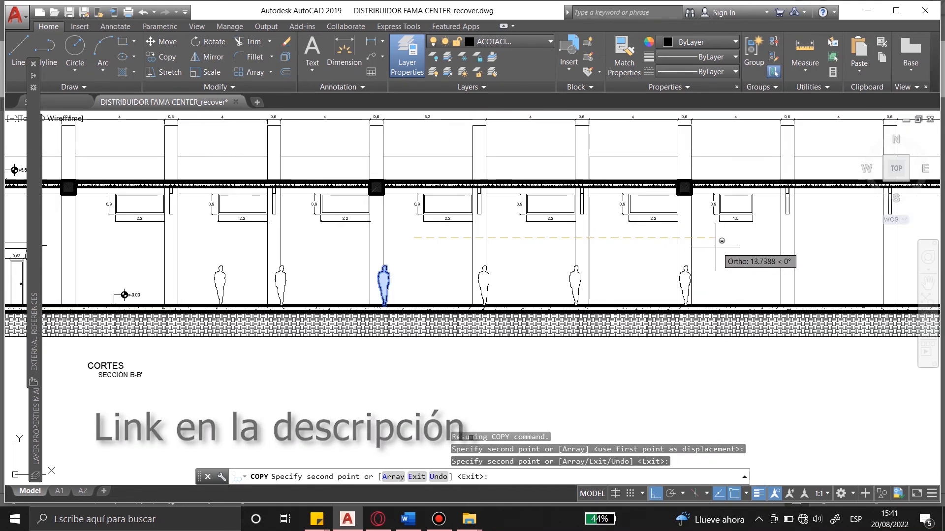
left_click(709, 247)
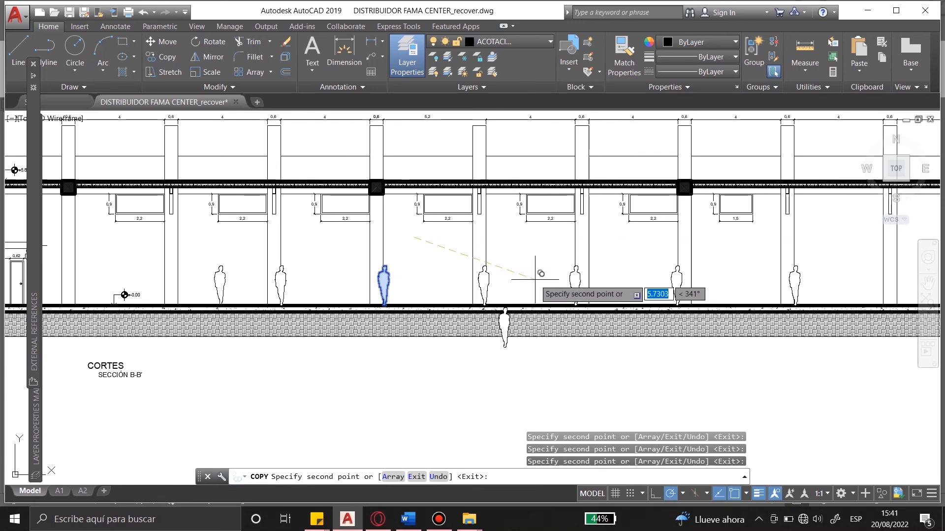
key("Escape")
scroll(418, 285, "down", 4)
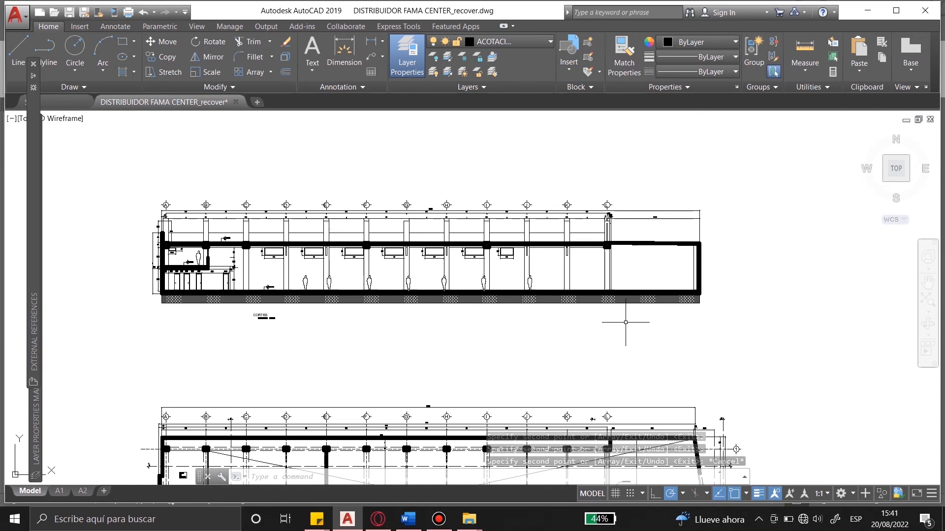
mouse_move(492, 1)
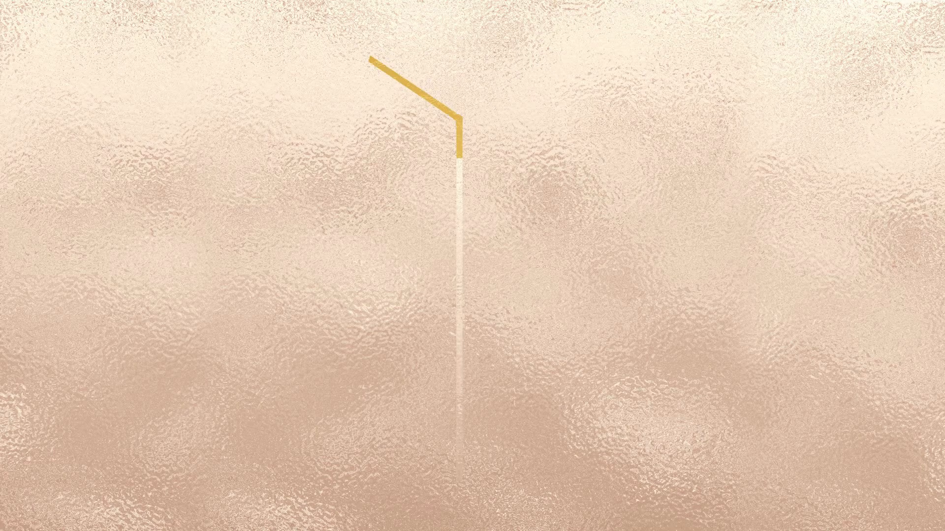